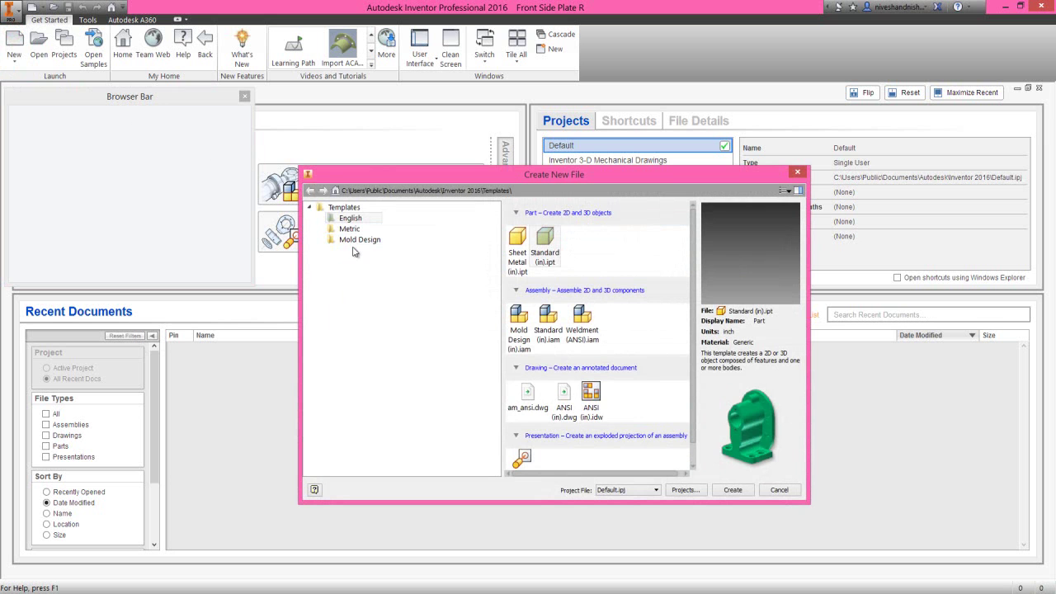
# Create a new part from the Standard (in).ipt template and start a front-facing 2D sketch on the XY plane.
pyautogui.click(546, 245)
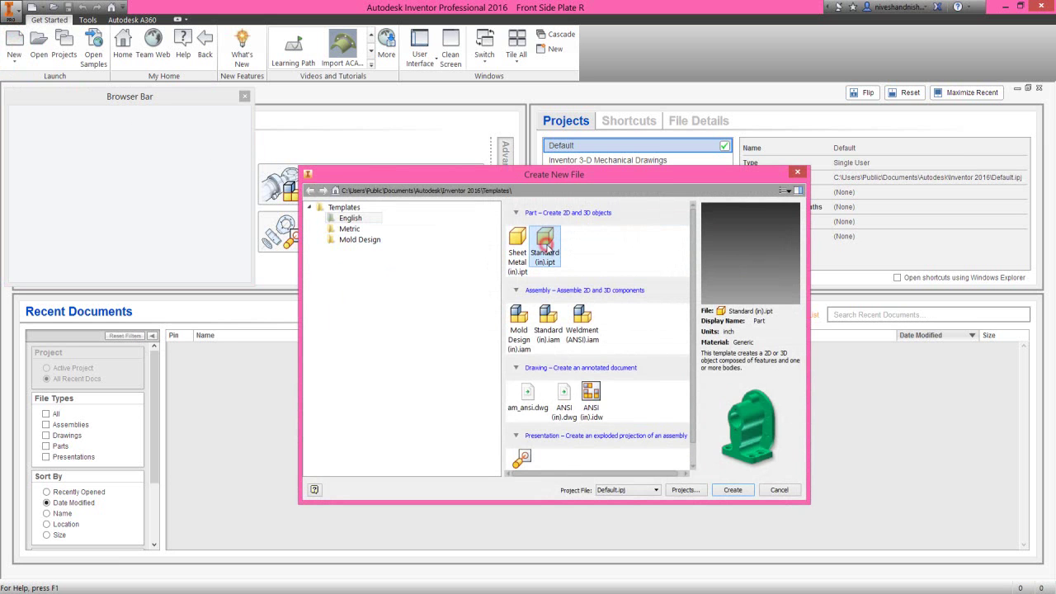
pyautogui.click(730, 490)
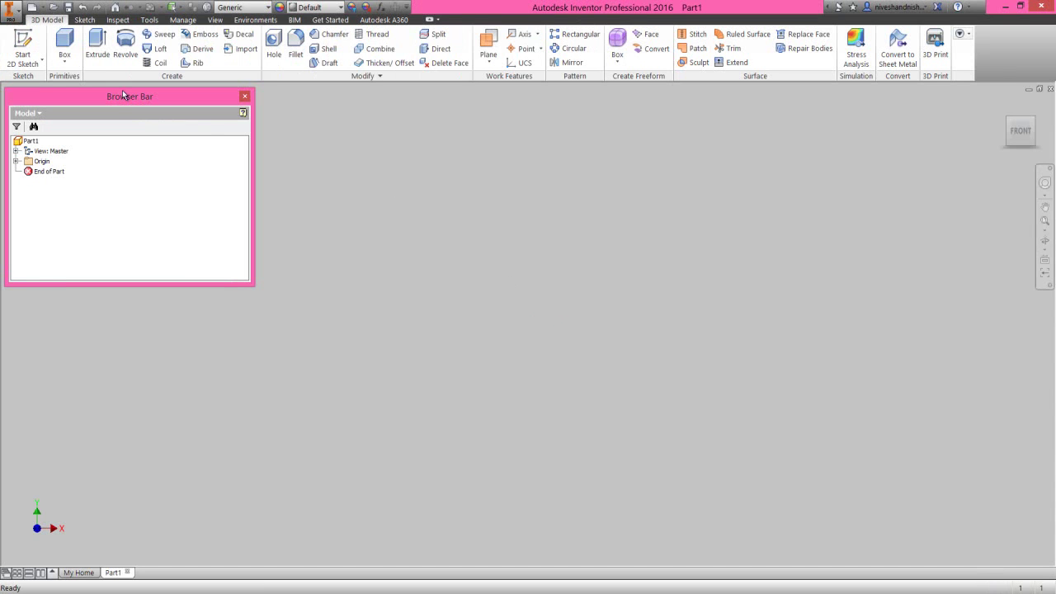
pyautogui.click(25, 40)
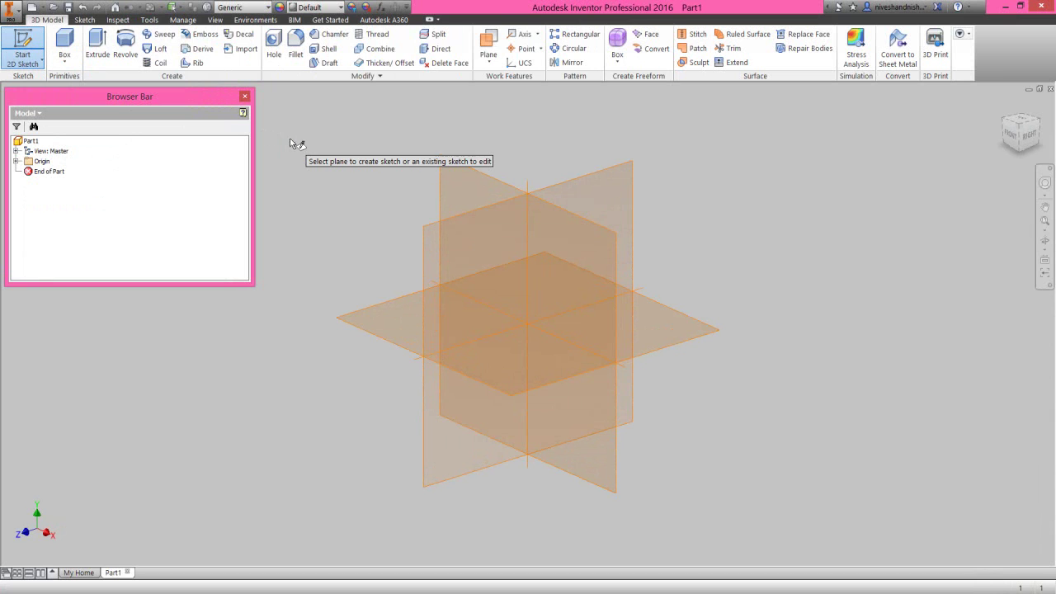
pyautogui.click(440, 181)
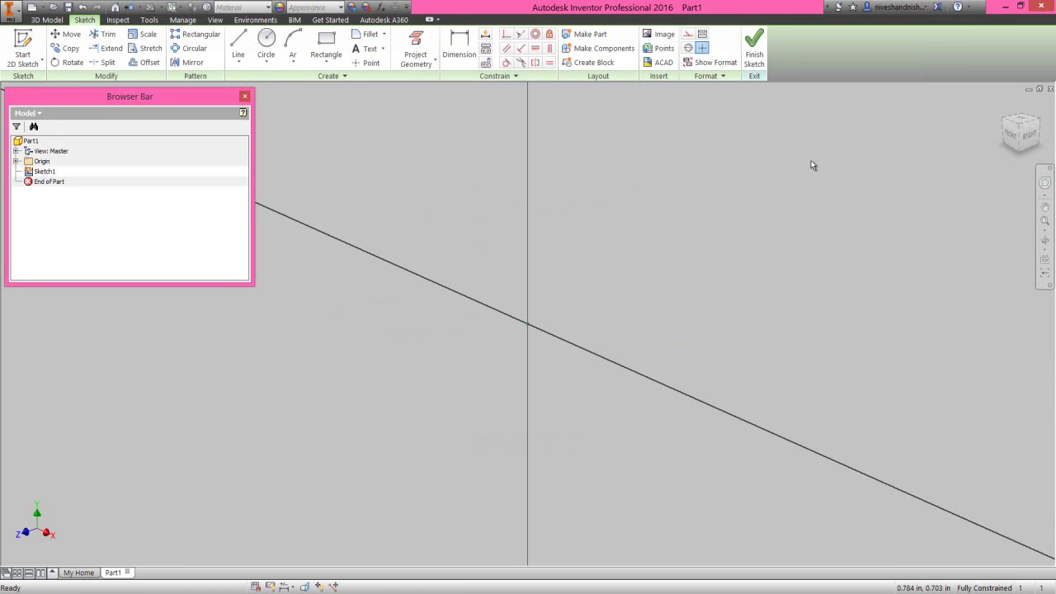
pyautogui.click(1011, 137)
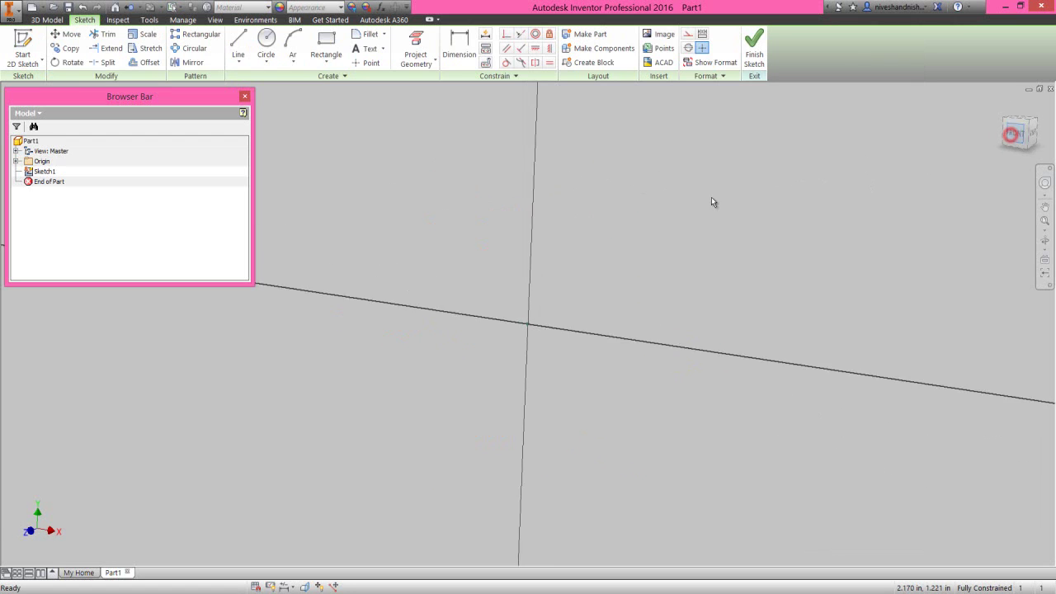
pyautogui.click(469, 237)
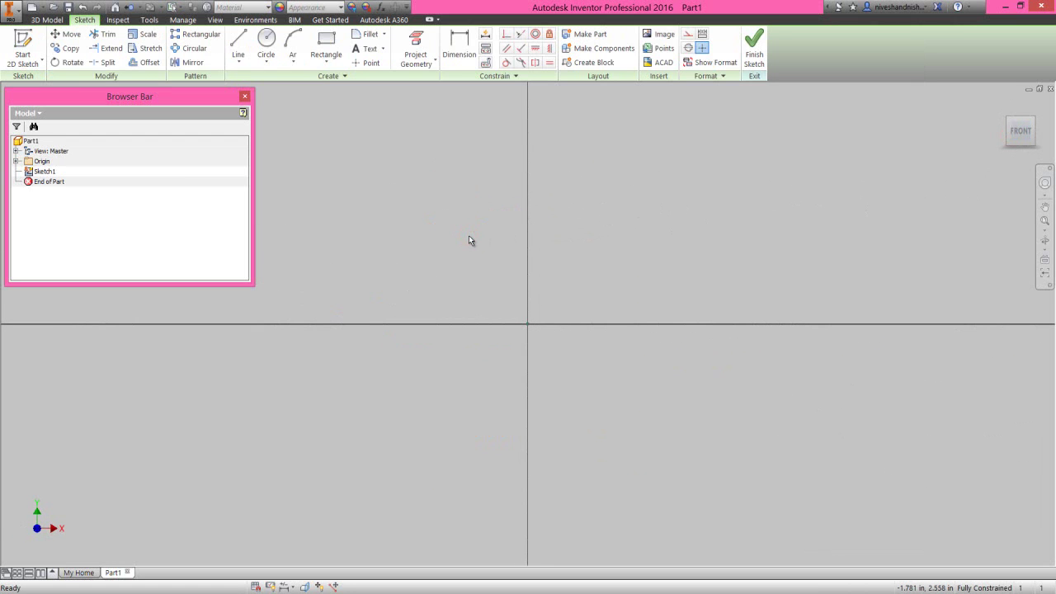
# Project the origin's X and Y axes into the sketch.
pyautogui.rightClick(469, 240)
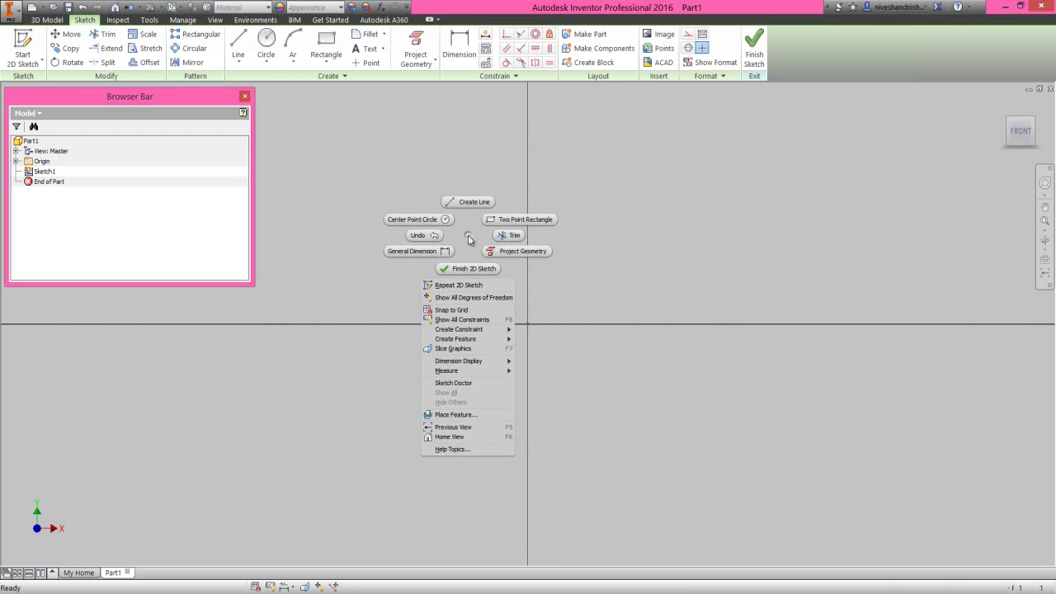
pyautogui.click(507, 250)
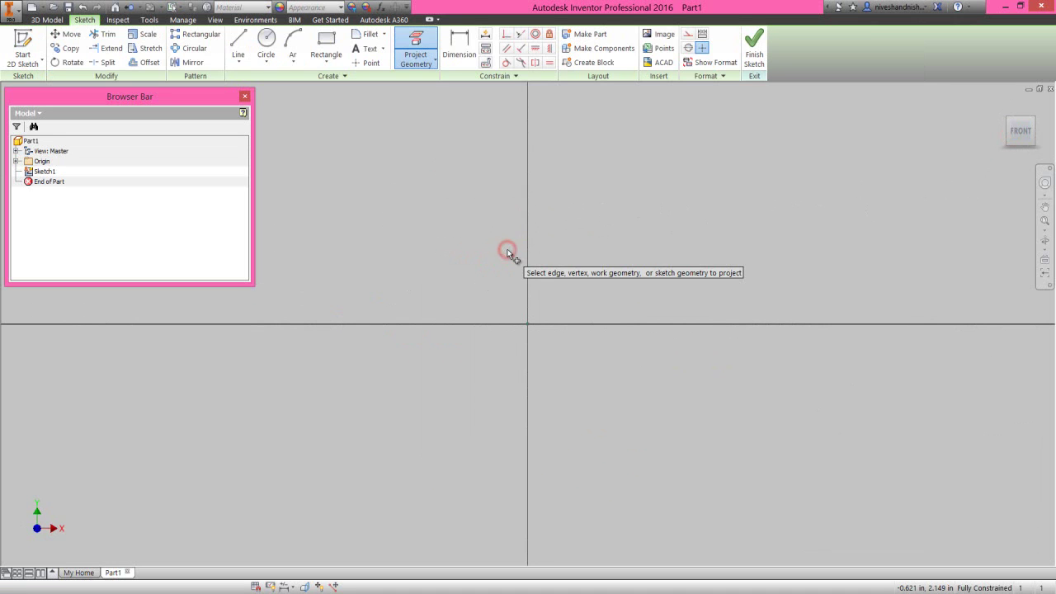
pyautogui.click(16, 161)
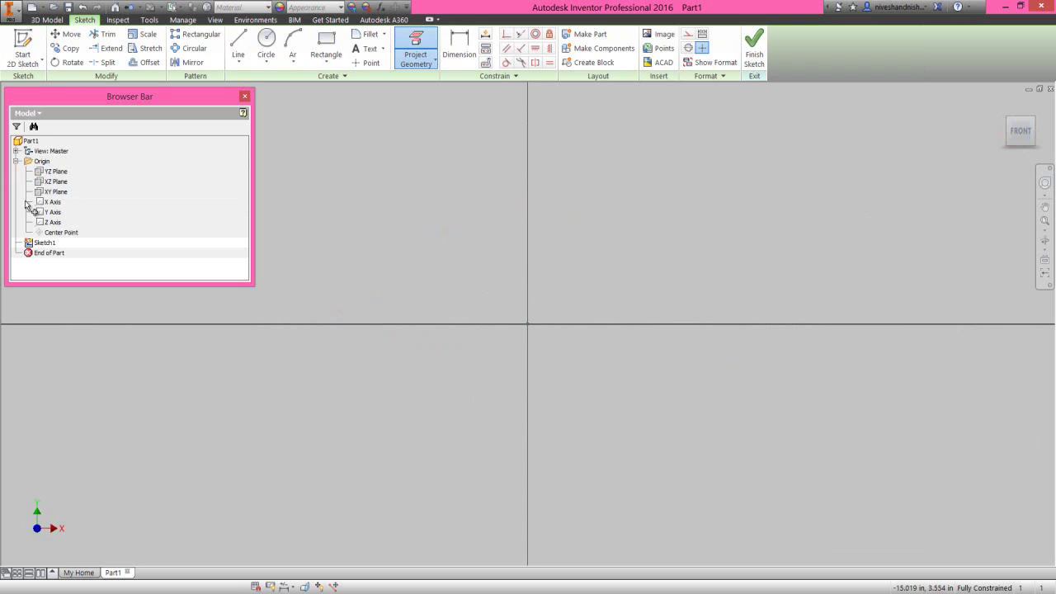
pyautogui.click(51, 213)
pyautogui.rightClick(389, 212)
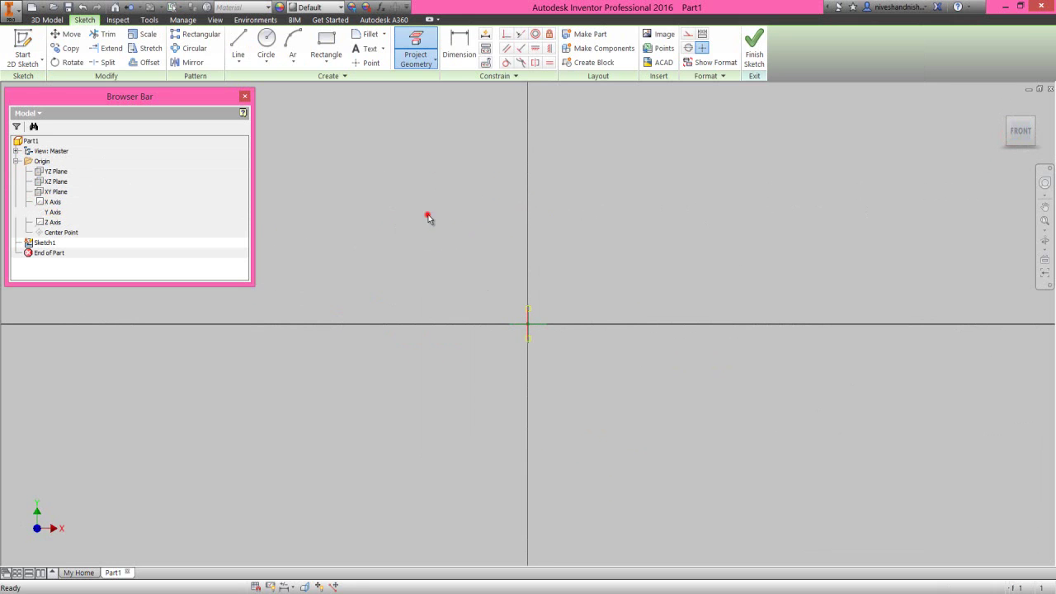
pyautogui.click(428, 214)
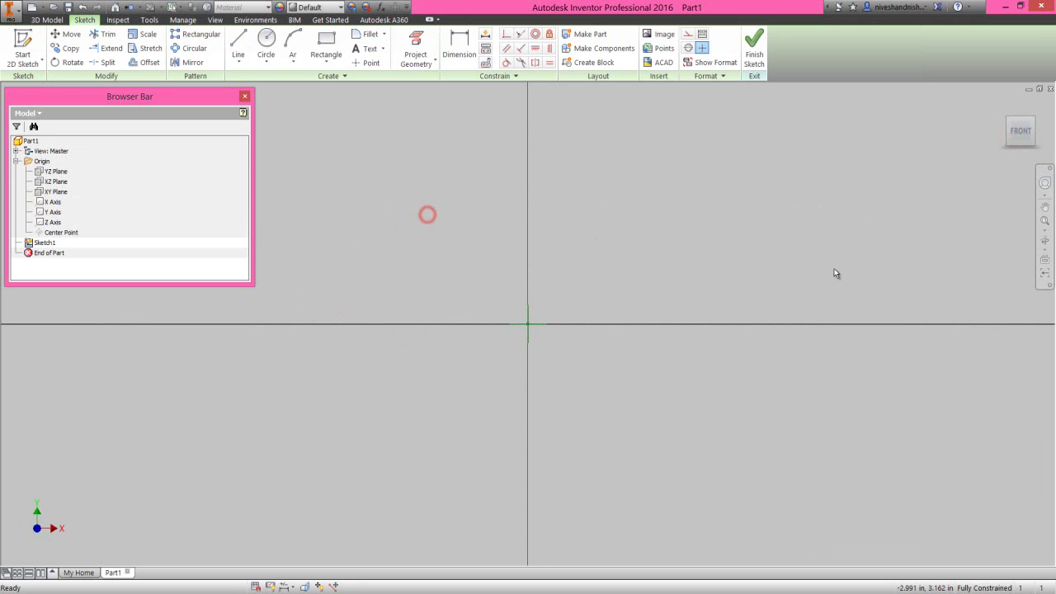
# Convert the projected vertical and horizontal axis lines to construction lines.
pyautogui.click(1044, 223)
pyautogui.click(635, 269)
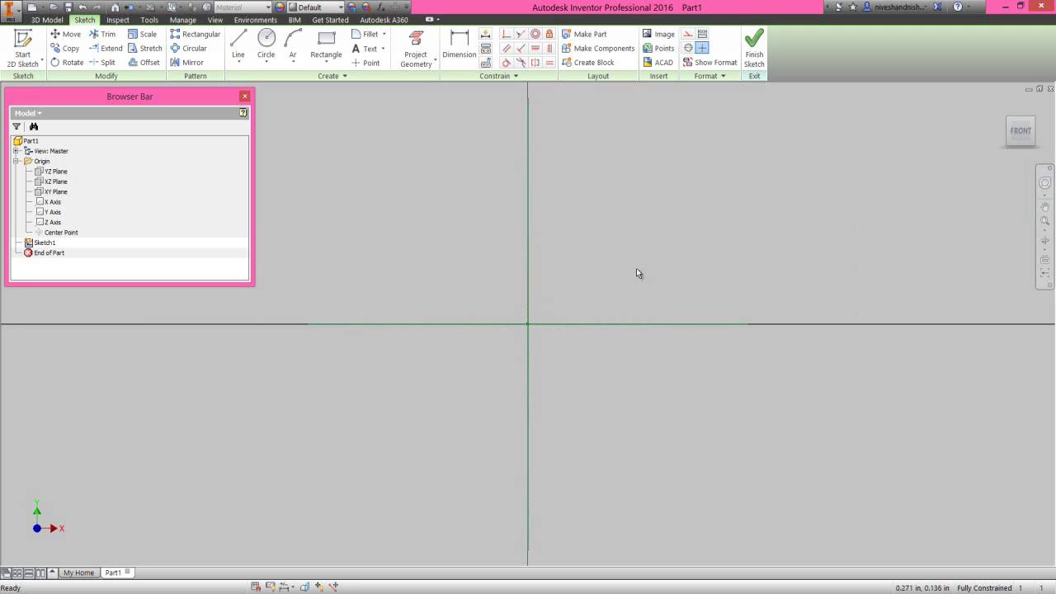
pyautogui.click(528, 265)
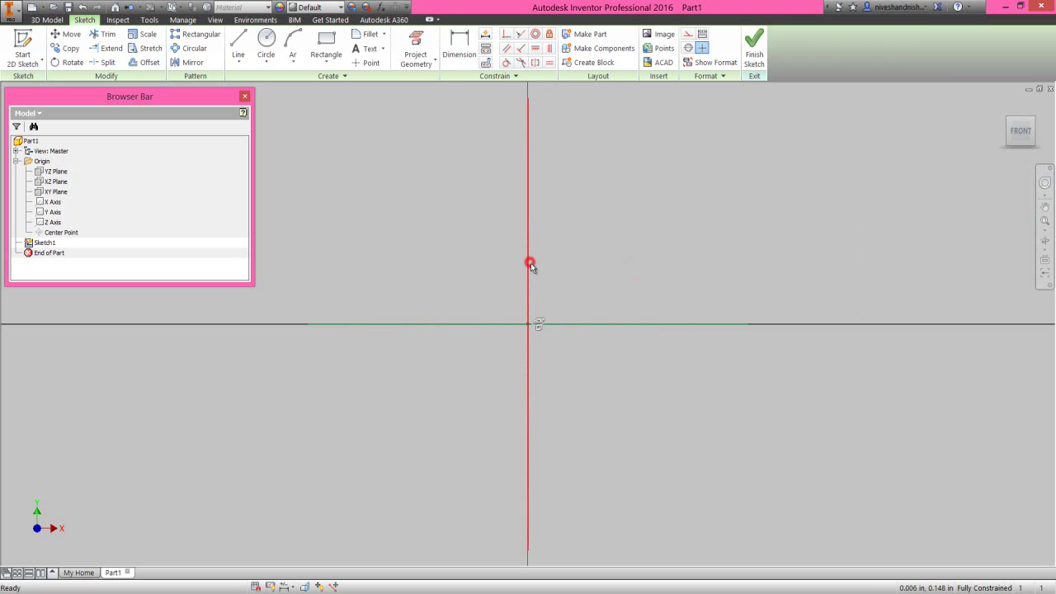
pyautogui.click(581, 325)
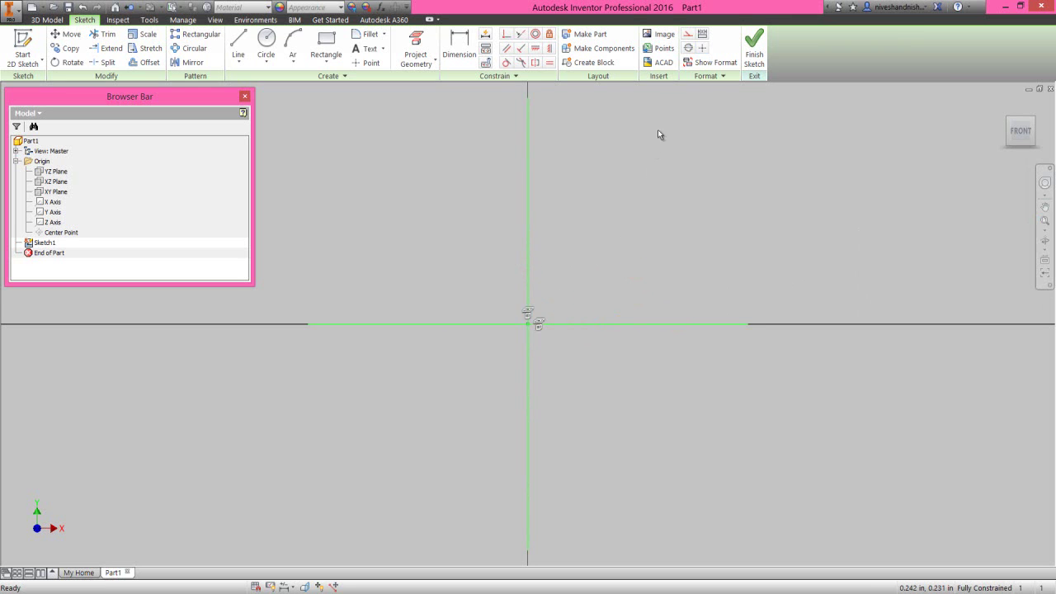
pyautogui.click(688, 36)
pyautogui.click(624, 197)
pyautogui.click(622, 206)
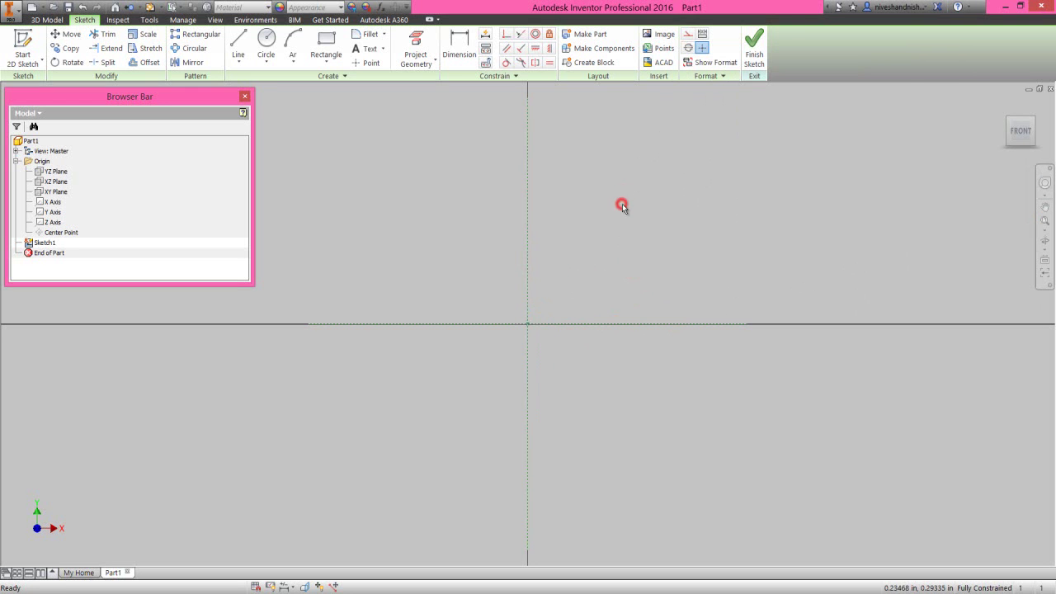
# Draw a two-point center rectangle 2 in wide and 1.05 in high, centered on the origin.
pyautogui.click(329, 62)
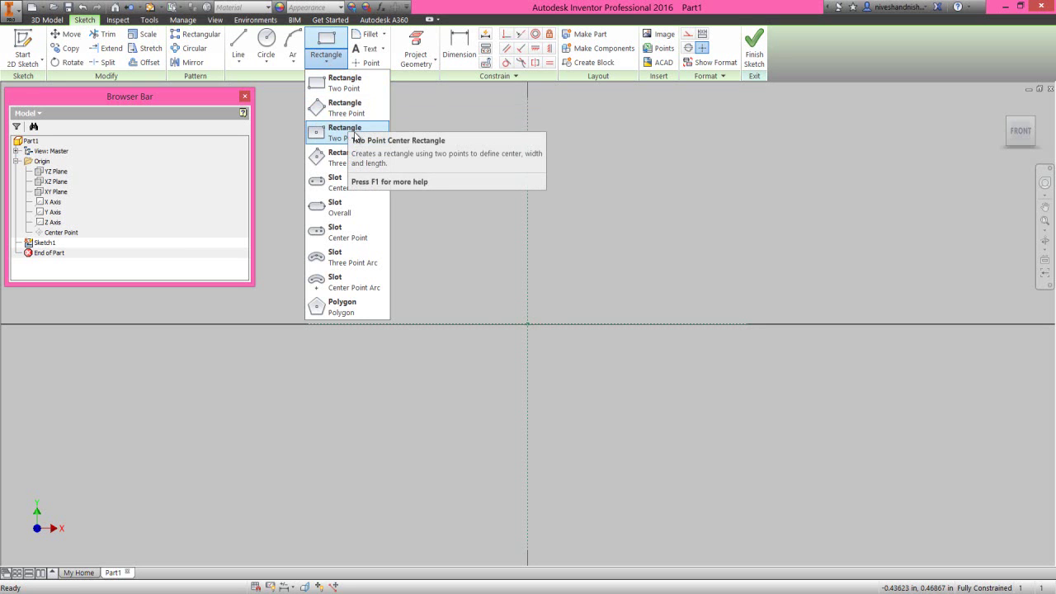
pyautogui.click(353, 133)
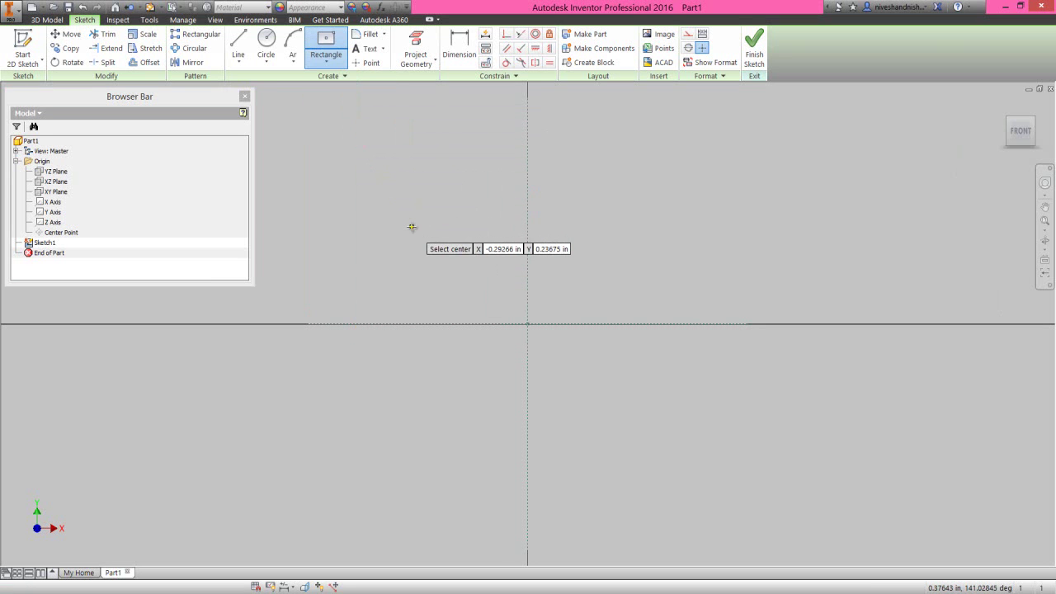
pyautogui.click(527, 325)
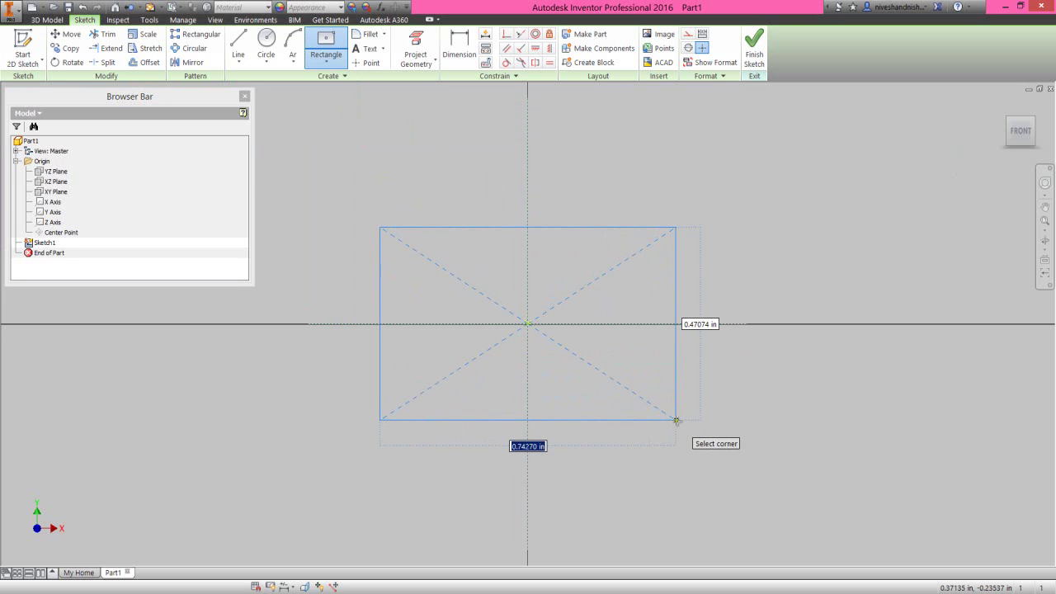
pyautogui.write('2')
pyautogui.press('Tab')
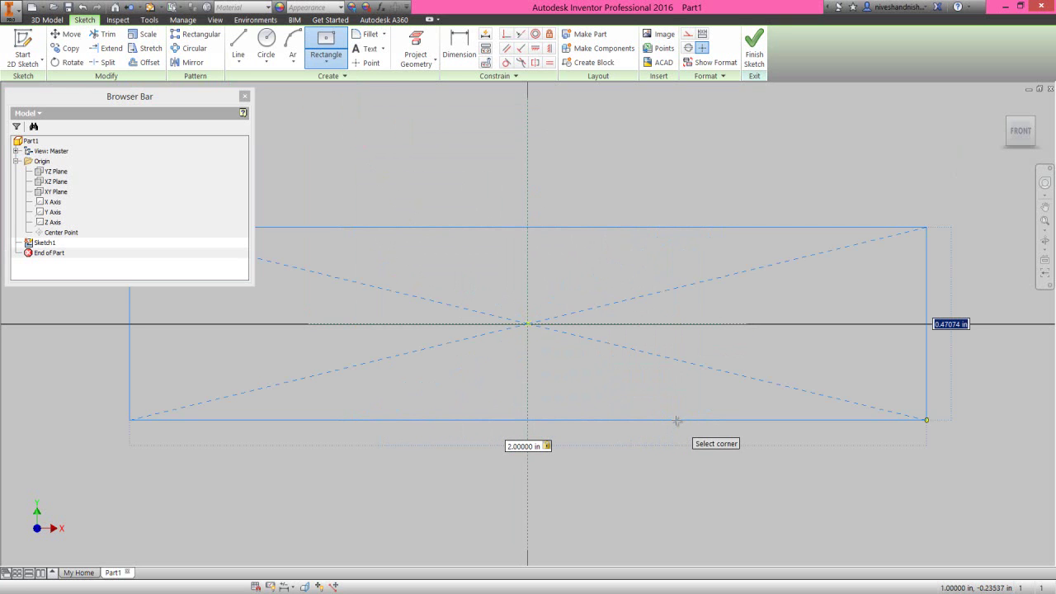
pyautogui.write('1.05')
pyautogui.press('Return')
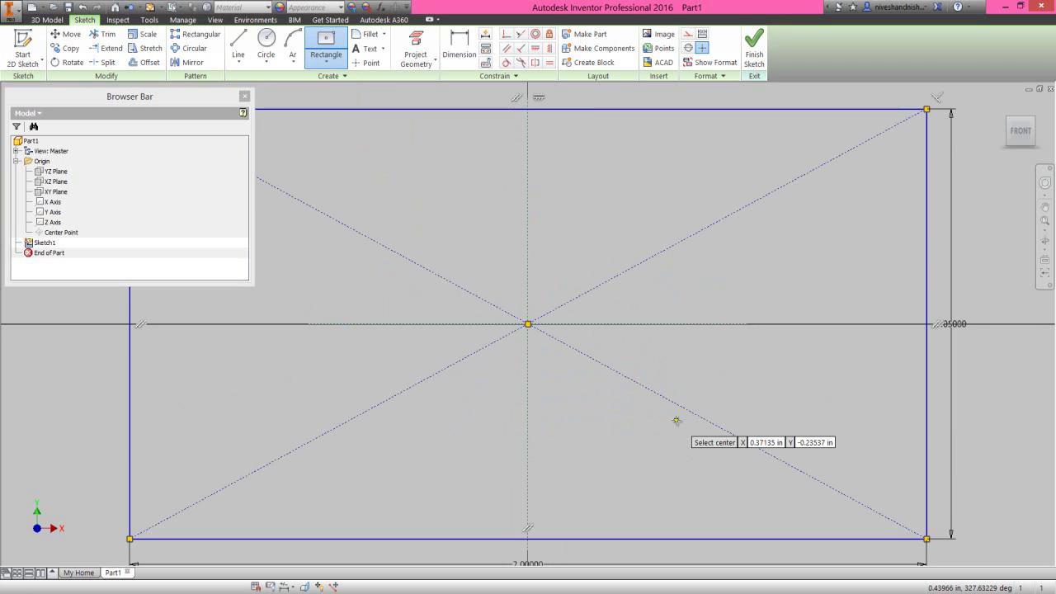
pyautogui.rightClick(718, 264)
pyautogui.click(755, 259)
# Convert the rectangle's left, top and right edges to construction lines and move the height dimension farther out from the right edge.
pyautogui.scroll(-2, 745, 279)
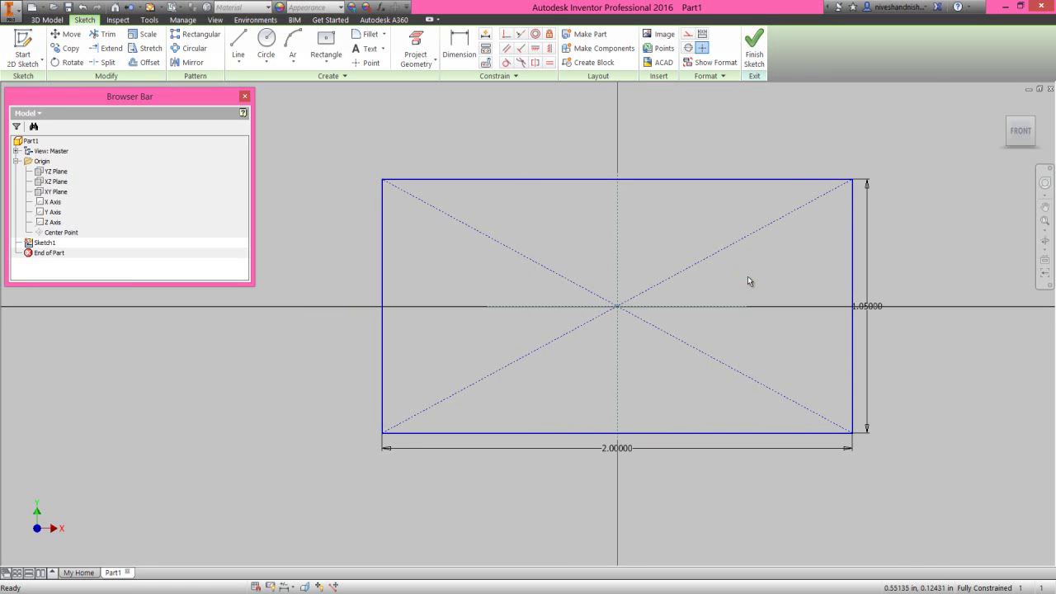
pyautogui.click(384, 286)
pyautogui.click(384, 286)
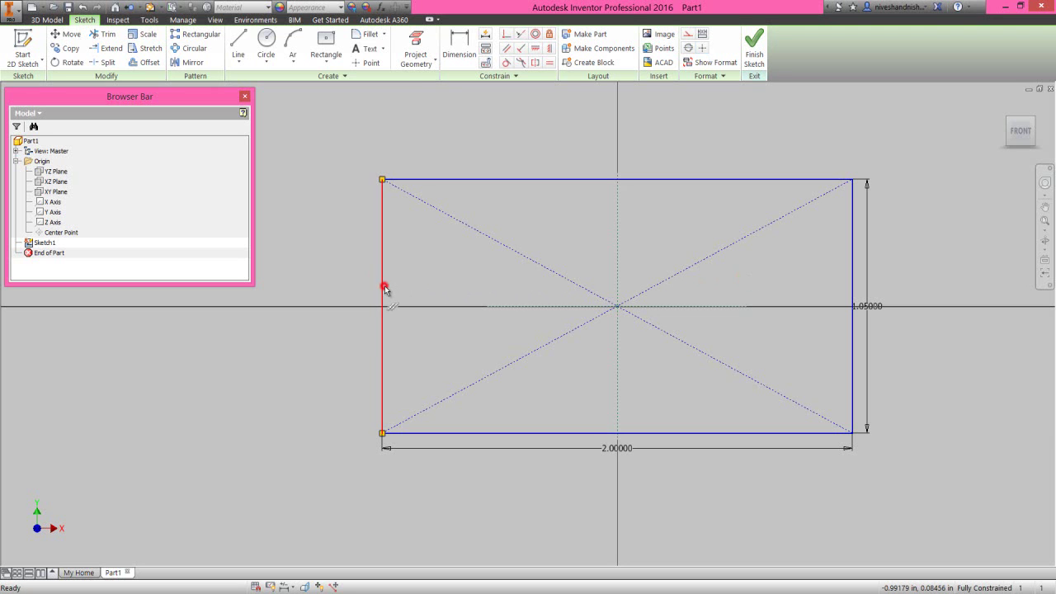
pyautogui.click(536, 180)
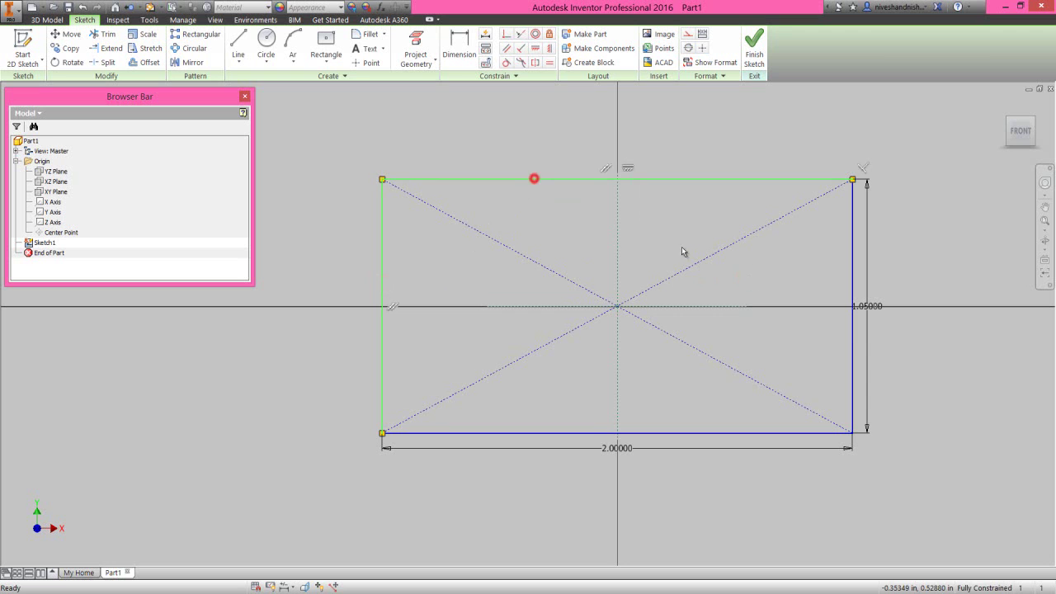
pyautogui.click(852, 264)
pyautogui.click(701, 36)
pyautogui.moveTo(868, 312); pyautogui.dragTo(880, 297)
pyautogui.click(931, 364)
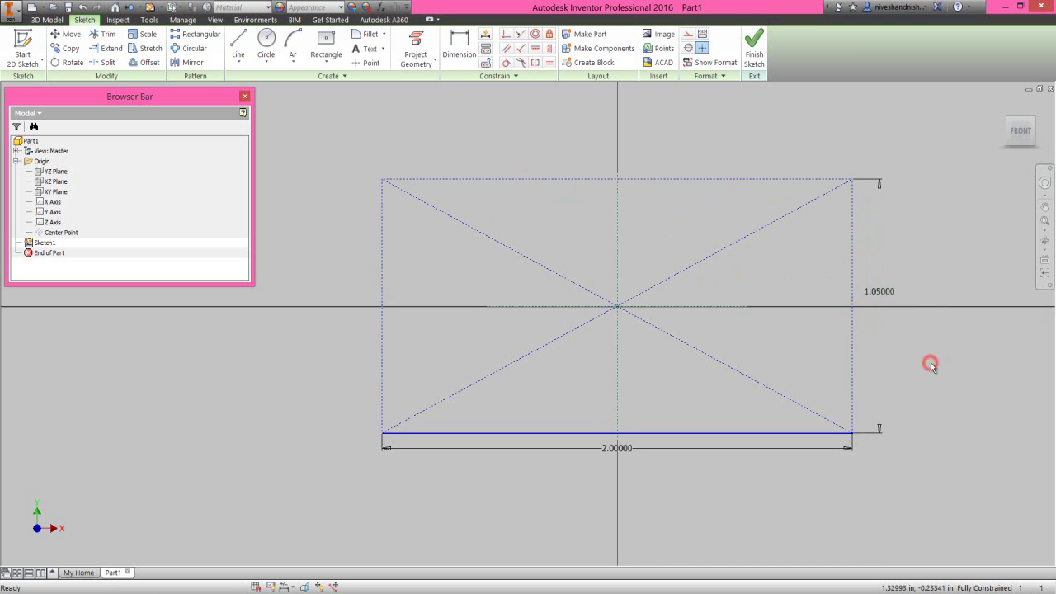
# Draw connected lines from the rectangle's lower-left corner, 0.215 in up the left edge and 0.315 in horizontally inward.
pyautogui.rightClick(930, 364)
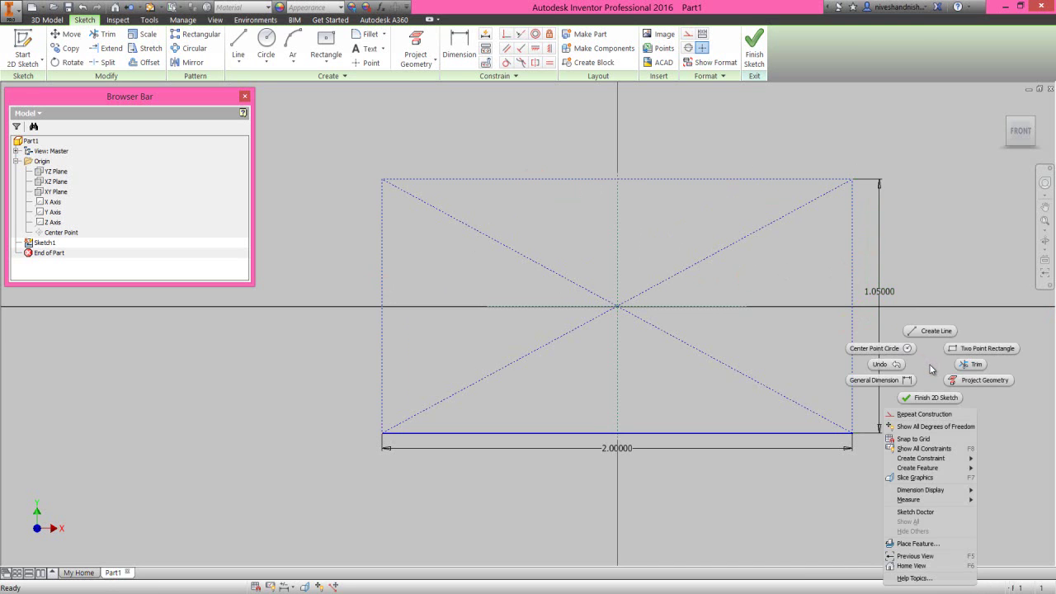
pyautogui.click(927, 329)
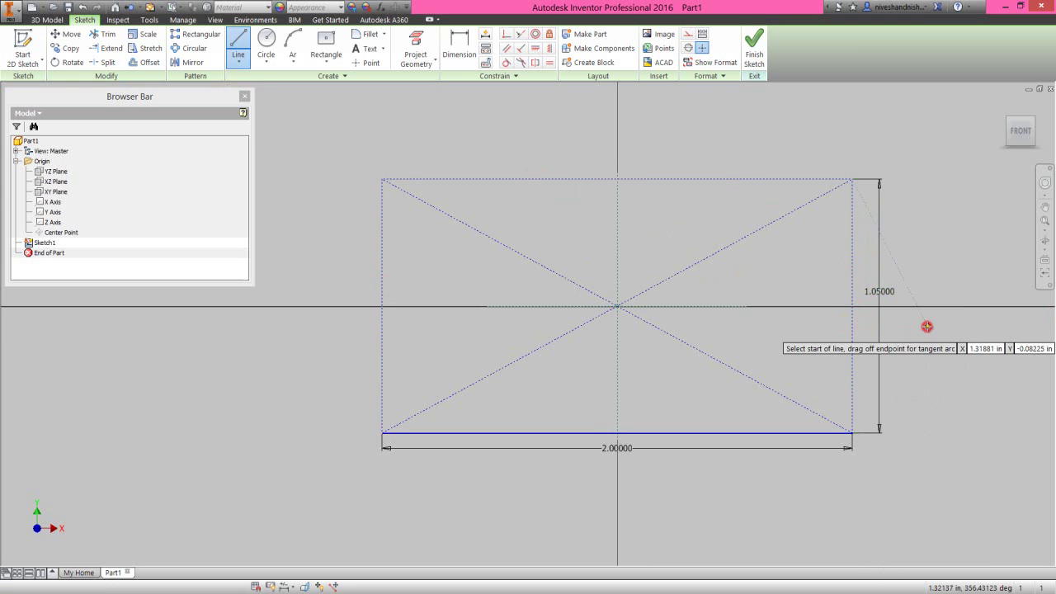
pyautogui.click(382, 432)
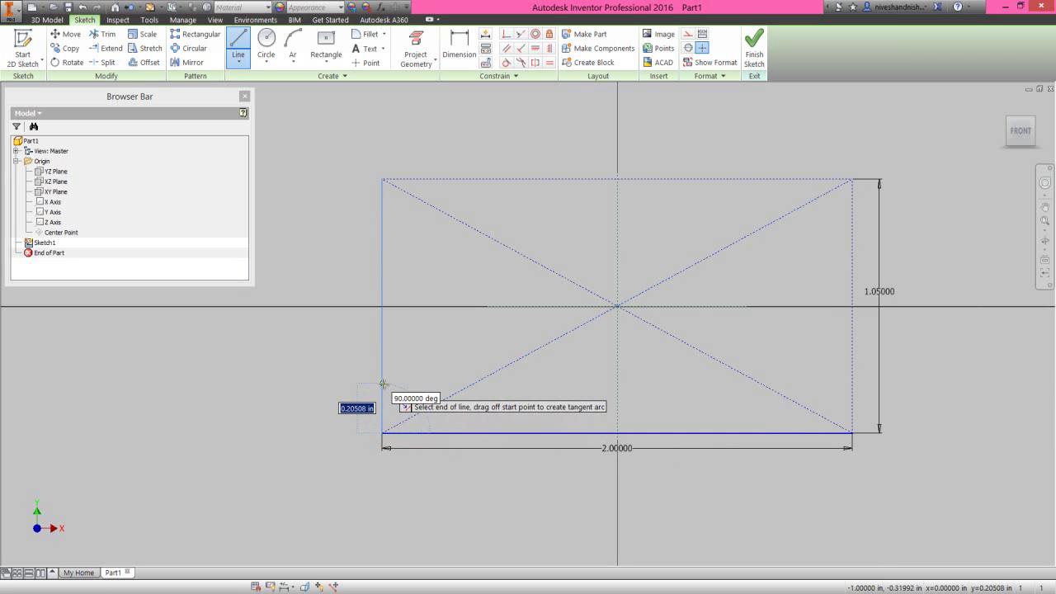
pyautogui.write('.21500')
pyautogui.press('Return')
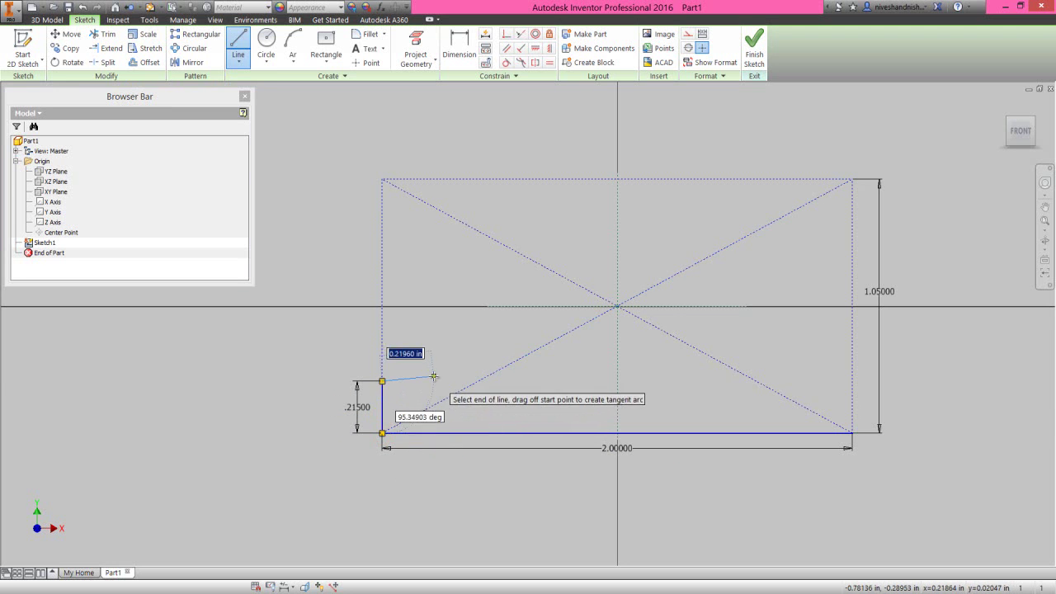
pyautogui.write('.315')
pyautogui.press('Return')
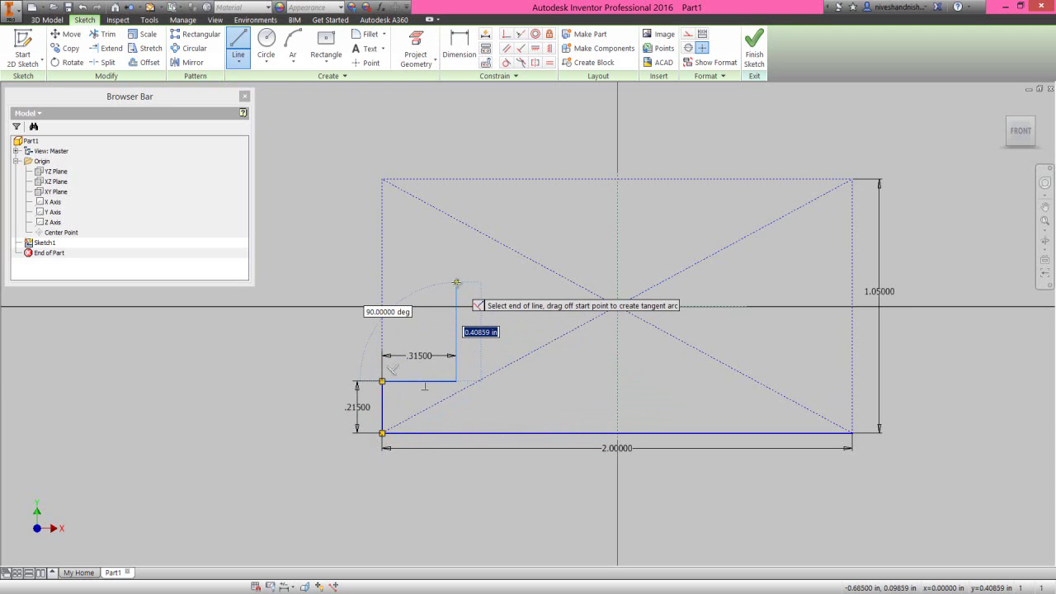
# Complete the notch with a 0.5 in vertical line and a return to the left edge, continuing to the upper-left corner.
pyautogui.write('.5')
pyautogui.press('Return')
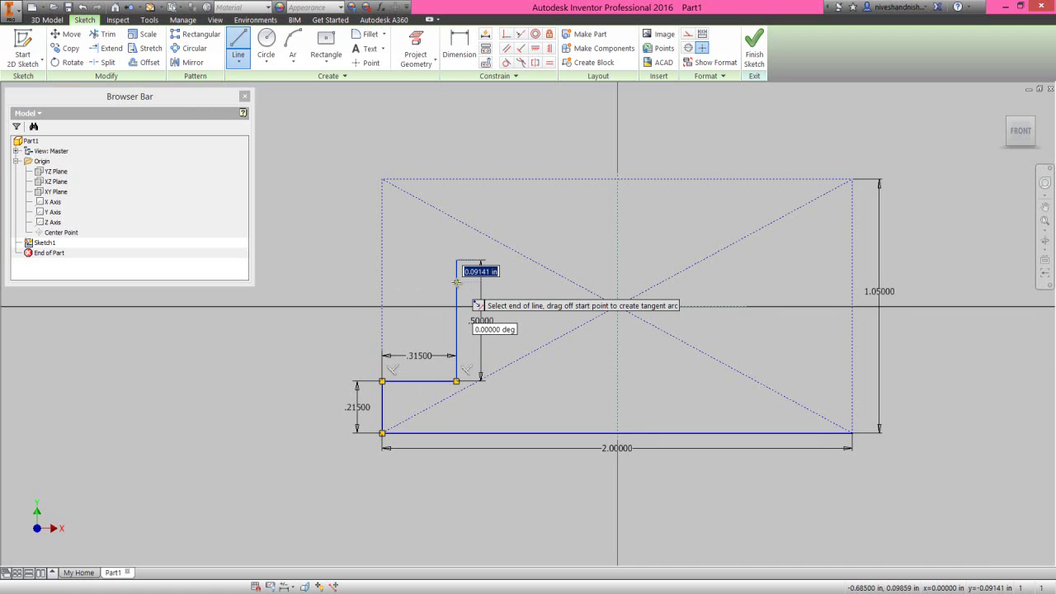
pyautogui.click(382, 260)
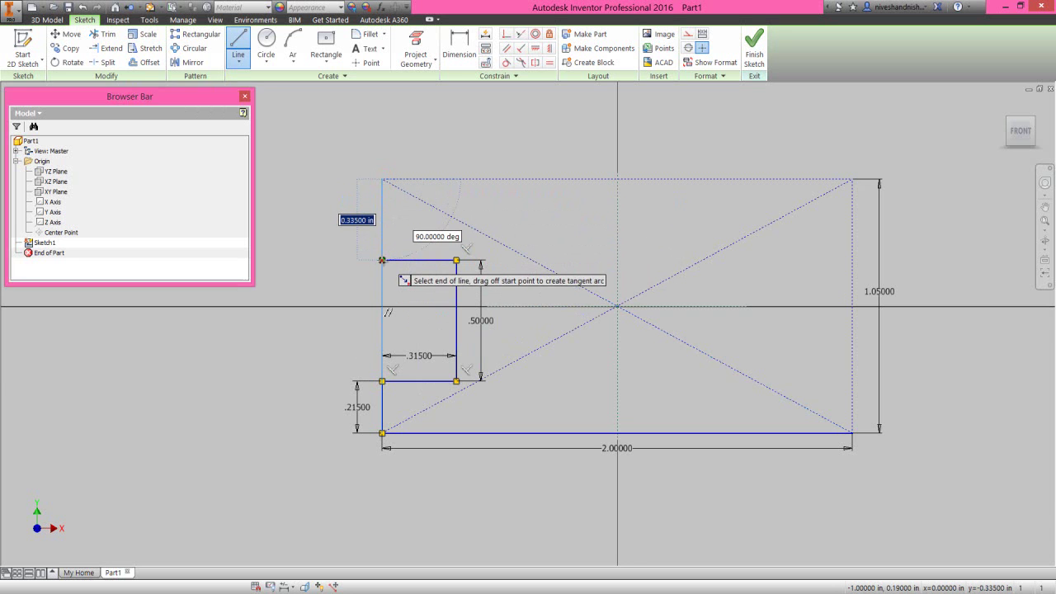
pyautogui.press('Return')
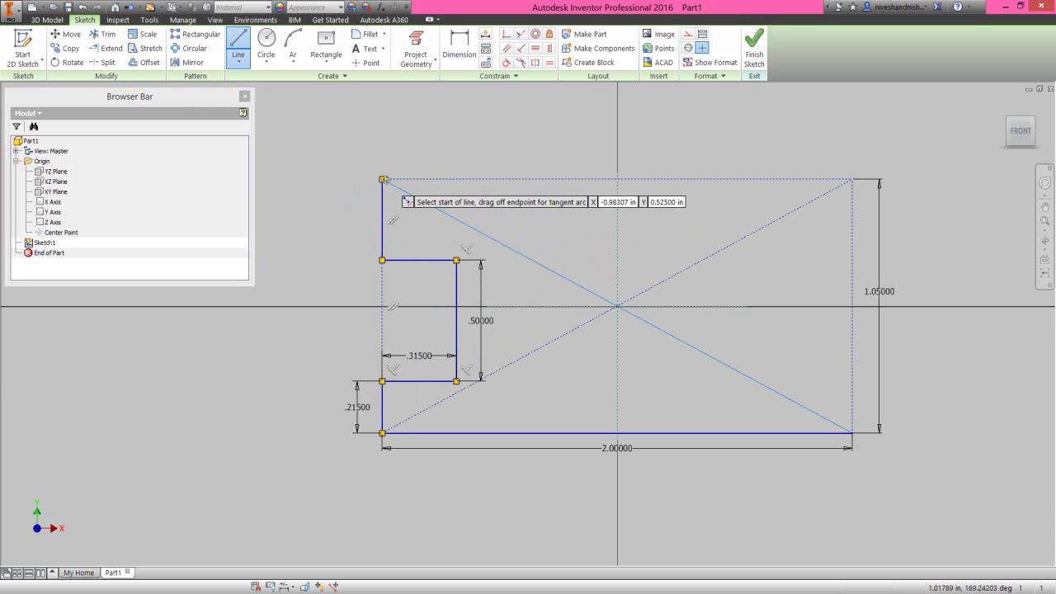
# Draw a line from the upper-left corner partway along the top edge, followed by a segment slanting up and to the right.
pyautogui.click(382, 179)
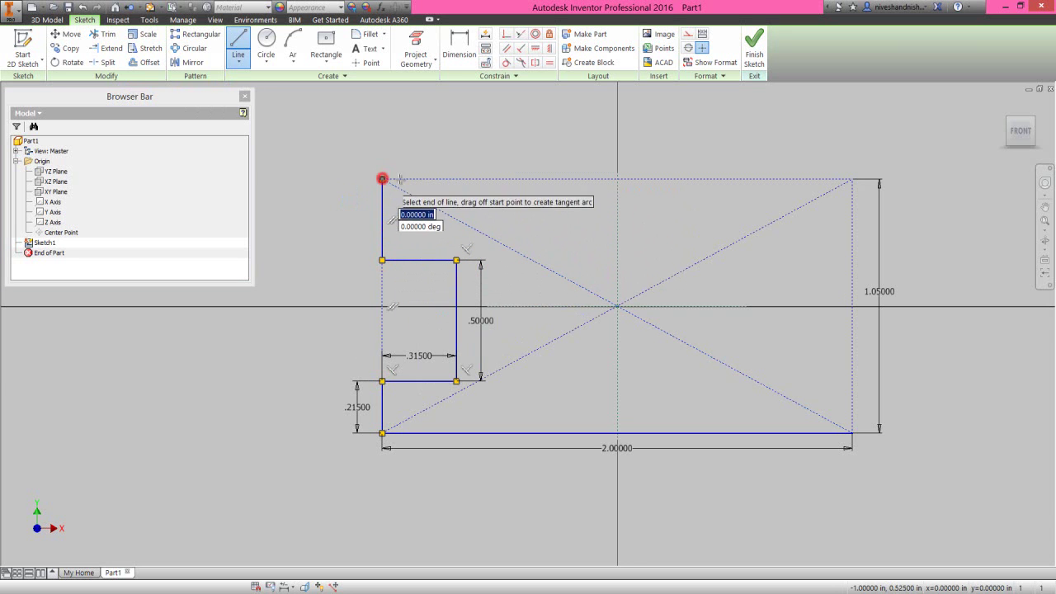
pyautogui.press('Return')
pyautogui.scroll(1, 546, 179)
pyautogui.click(545, 179)
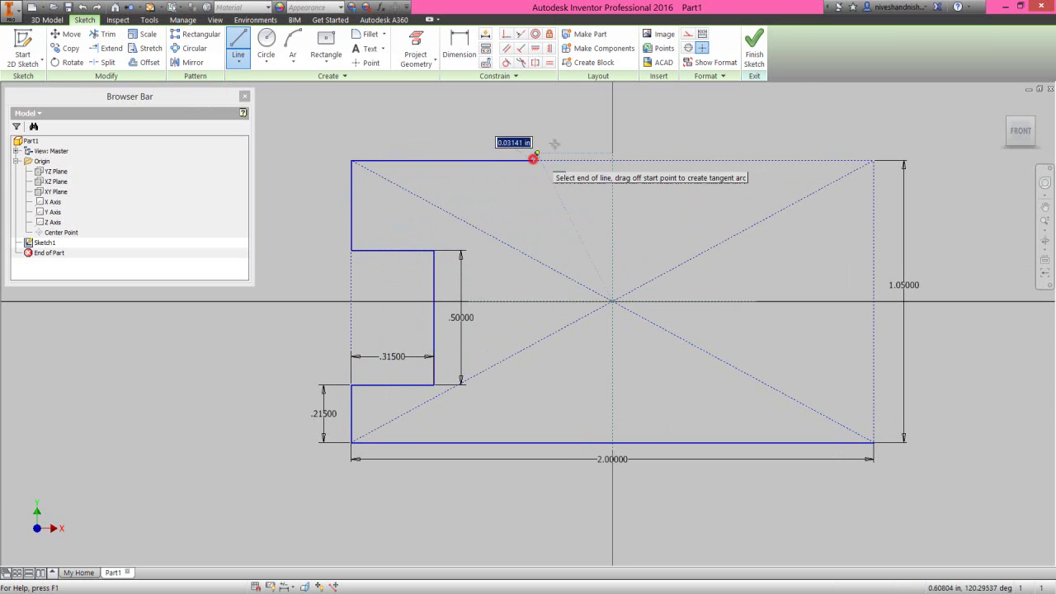
pyautogui.click(578, 113)
pyautogui.rightClick(610, 136)
pyautogui.click(613, 138)
# Dimension the angle between the slanted segment and the adjoining top line of the profile as 120 degrees.
pyautogui.click(459, 43)
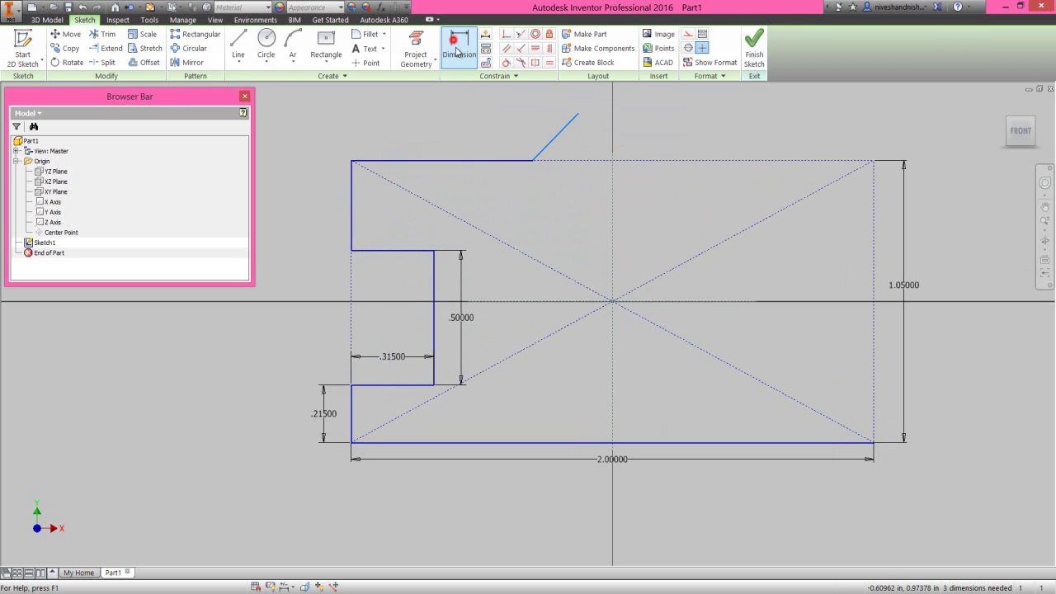
pyautogui.click(550, 145)
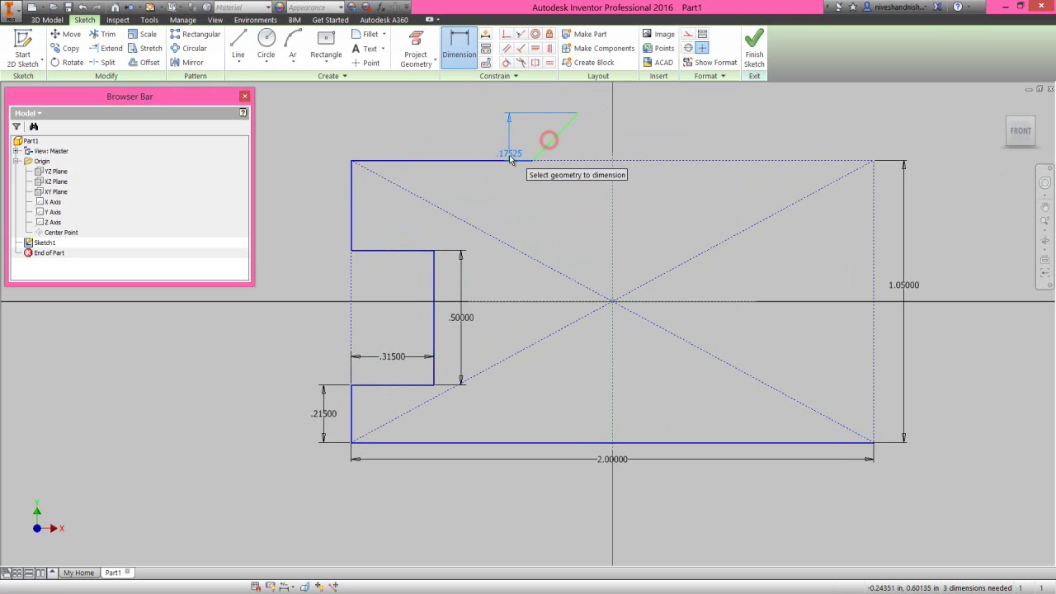
pyautogui.click(509, 159)
pyautogui.click(515, 132)
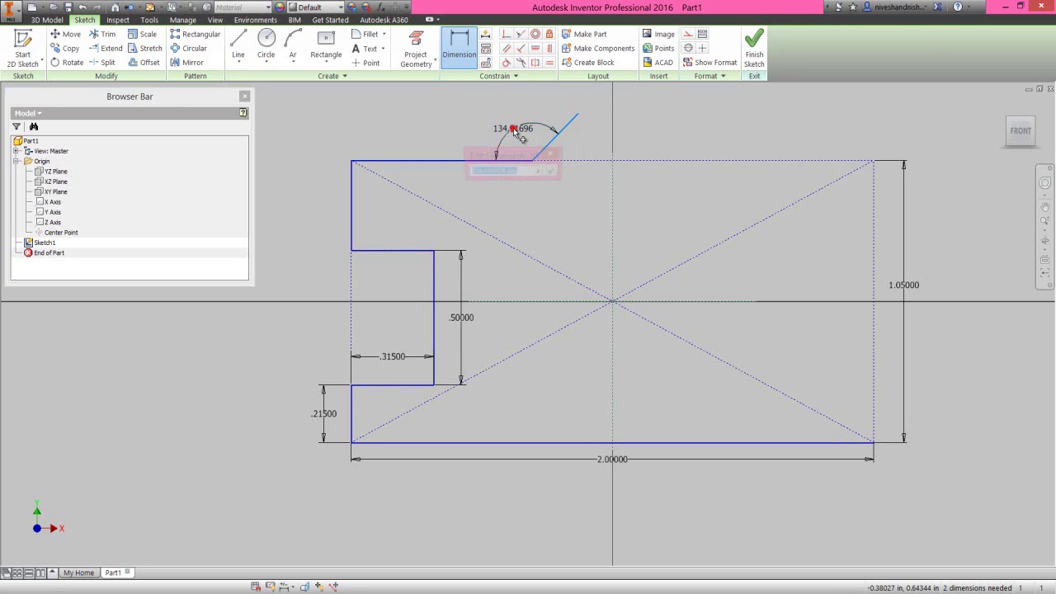
pyautogui.write('120')
pyautogui.click(554, 172)
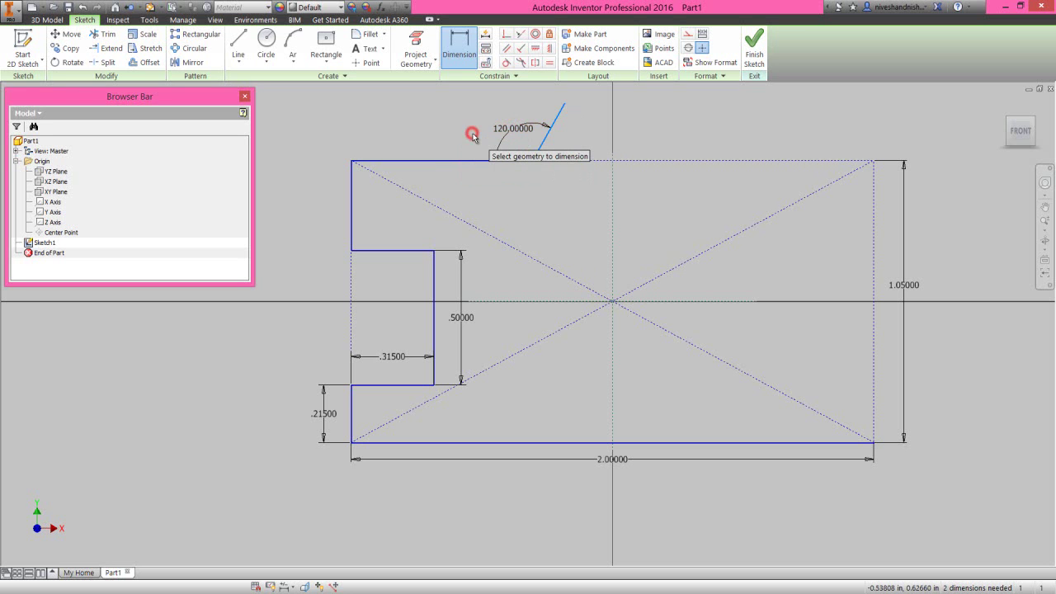
# Dimension the slanted segment's upper end 0.36103 in vertically above the rectangle's top edge.
pyautogui.click(563, 102)
pyautogui.click(567, 160)
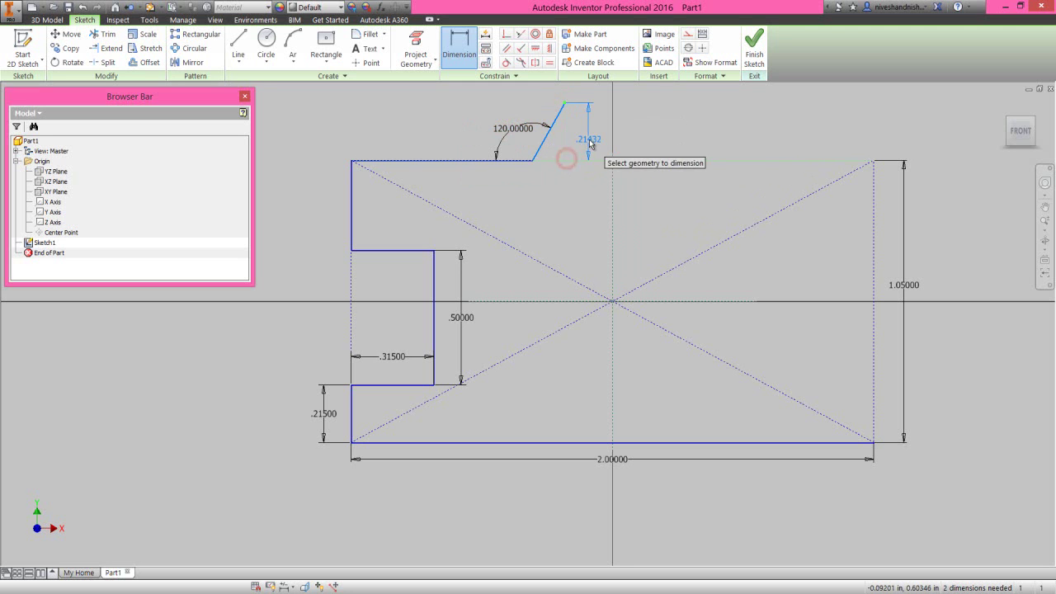
pyautogui.click(589, 139)
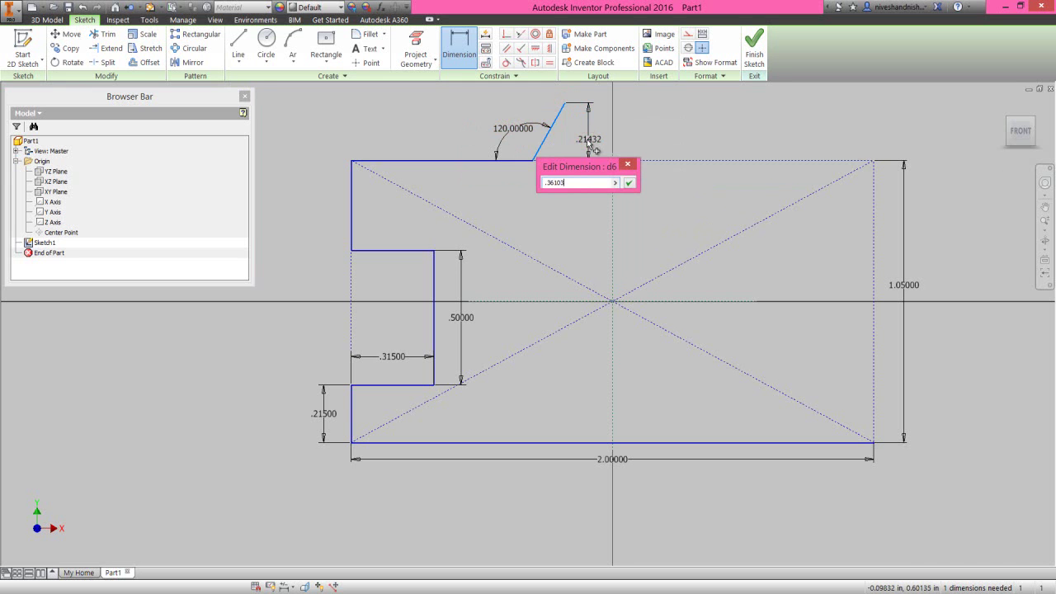
pyautogui.press('Return')
# Draw connected lines from the slanted segment's upper end: about 0.23 in up, 0.26 in right, 0.11 in down, and a slant down to the right.
pyautogui.scroll(-3, 470, 303)
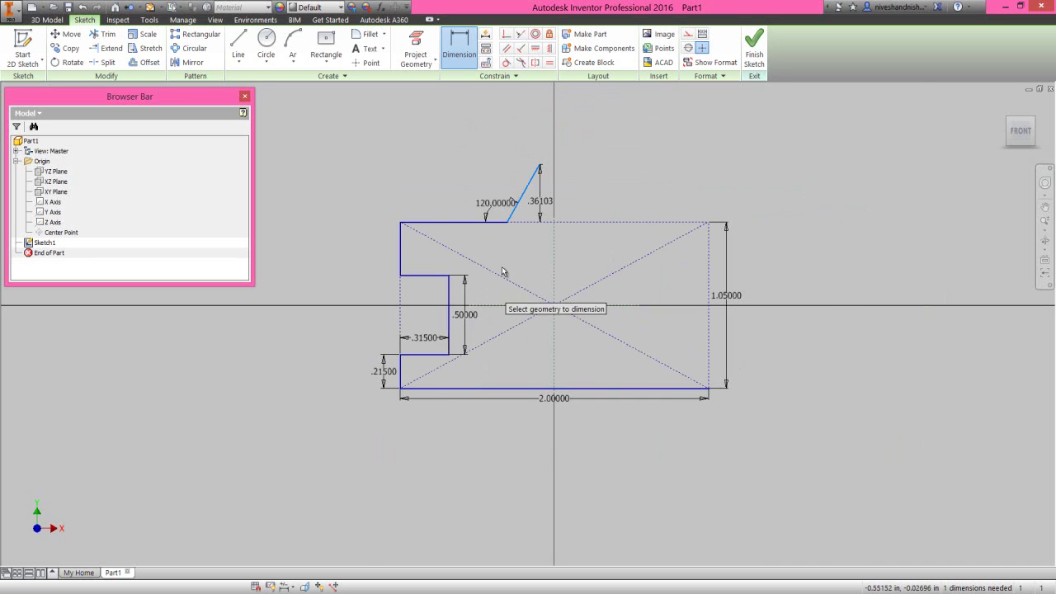
pyautogui.scroll(3, 543, 136)
pyautogui.rightClick(543, 136)
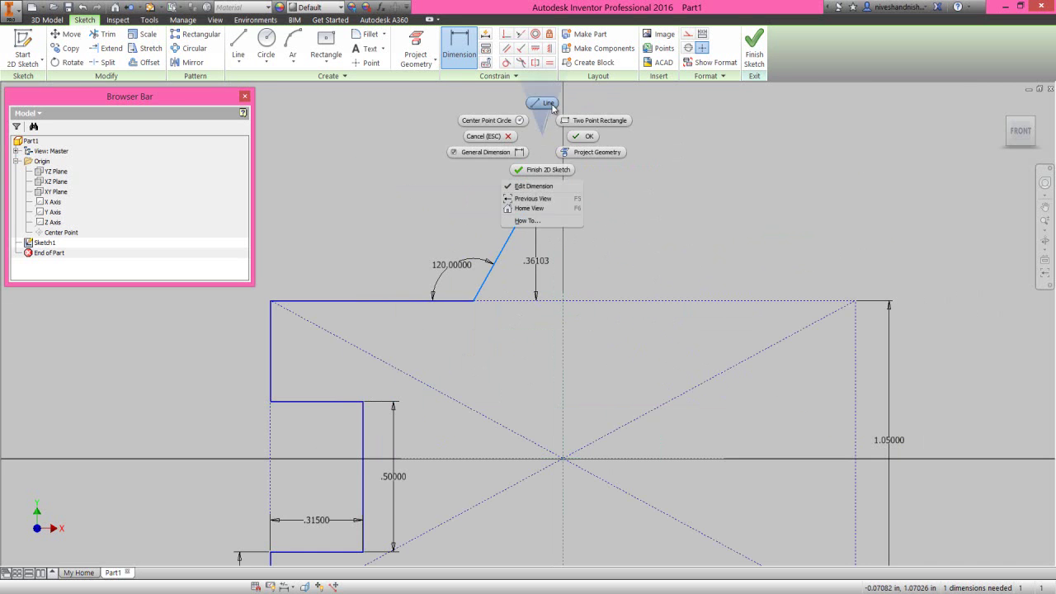
pyautogui.click(548, 103)
pyautogui.click(536, 193)
pyautogui.click(533, 124)
pyautogui.press('Escape')
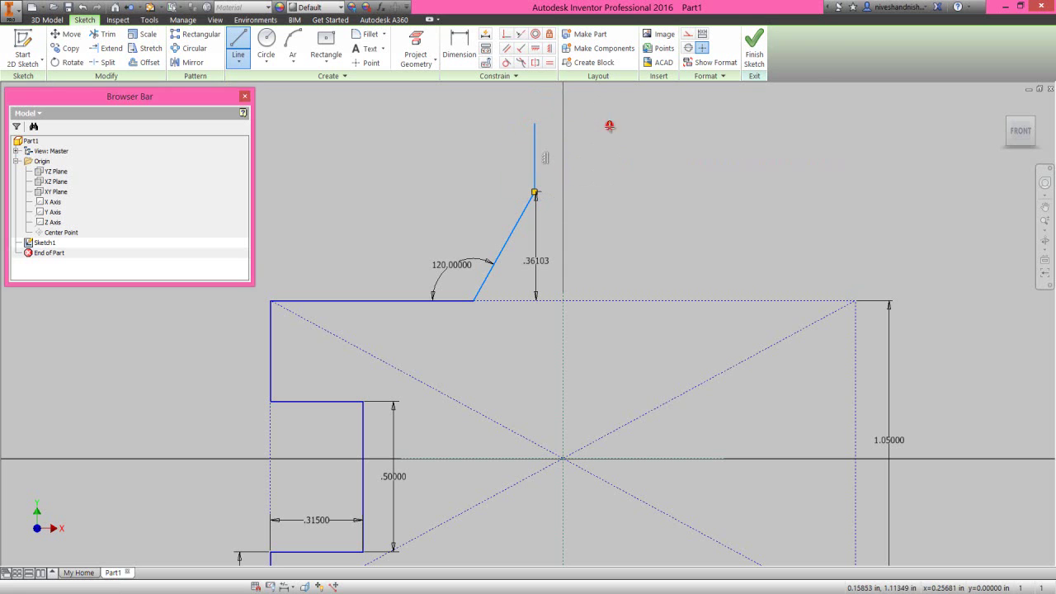
pyautogui.click(610, 125)
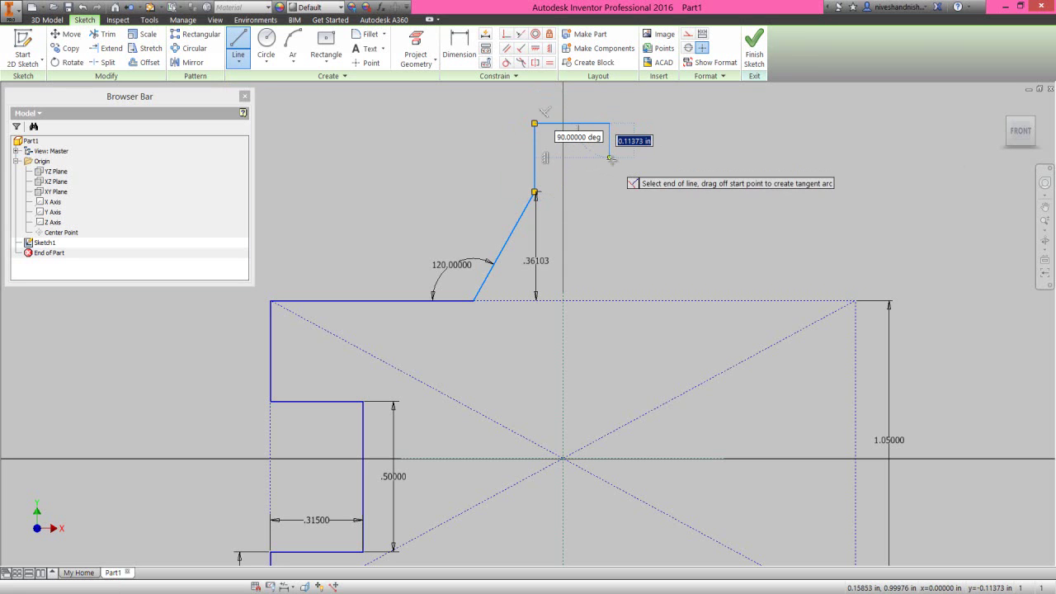
pyautogui.click(610, 157)
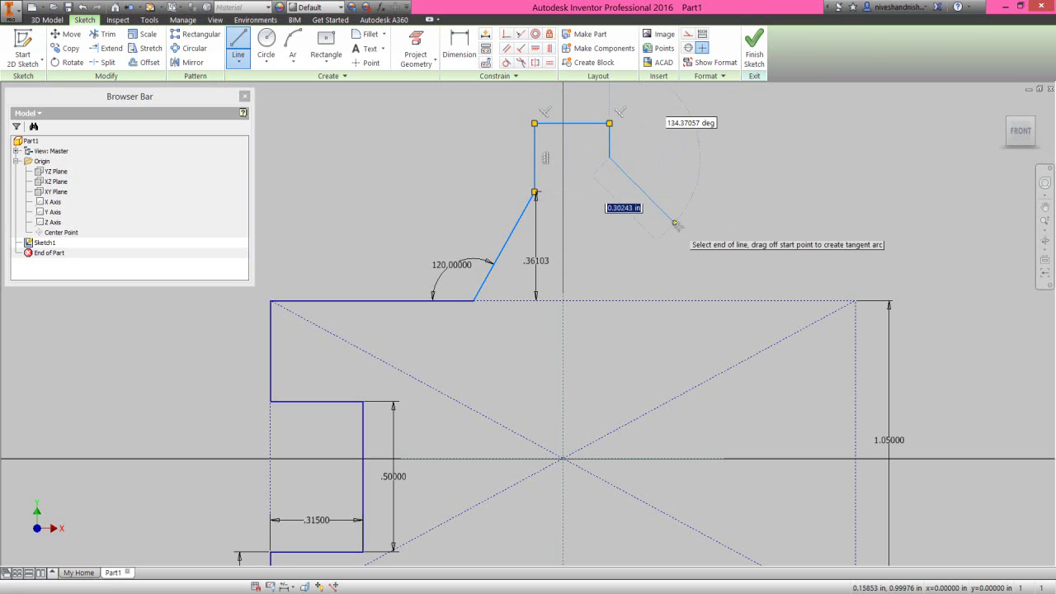
pyautogui.click(700, 258)
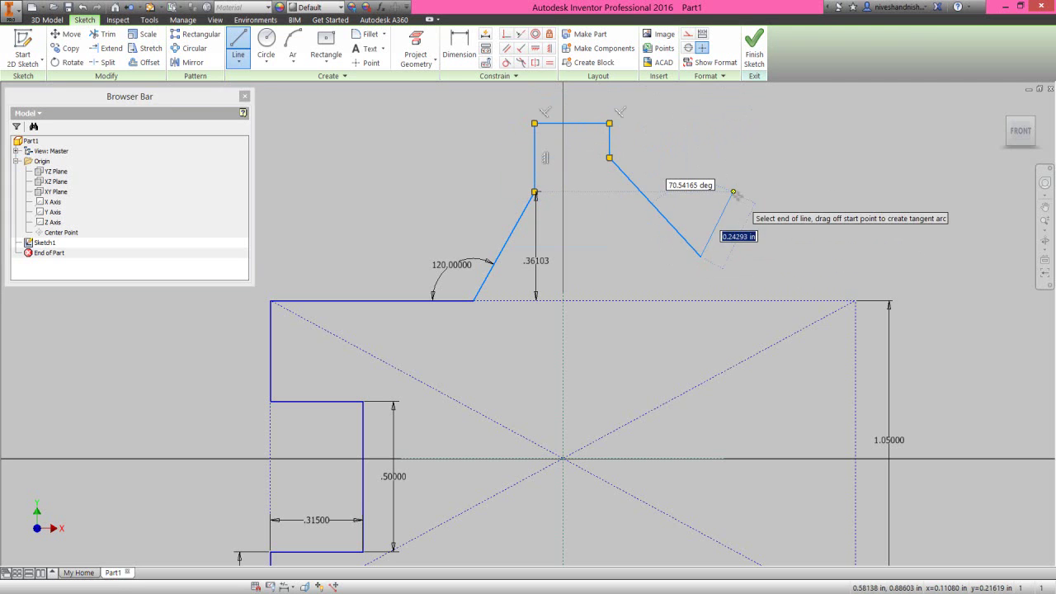
# Dimension the short horizontal line at the top of the profile as 0.27625 in wide.
pyautogui.rightClick(703, 197)
pyautogui.click(707, 214)
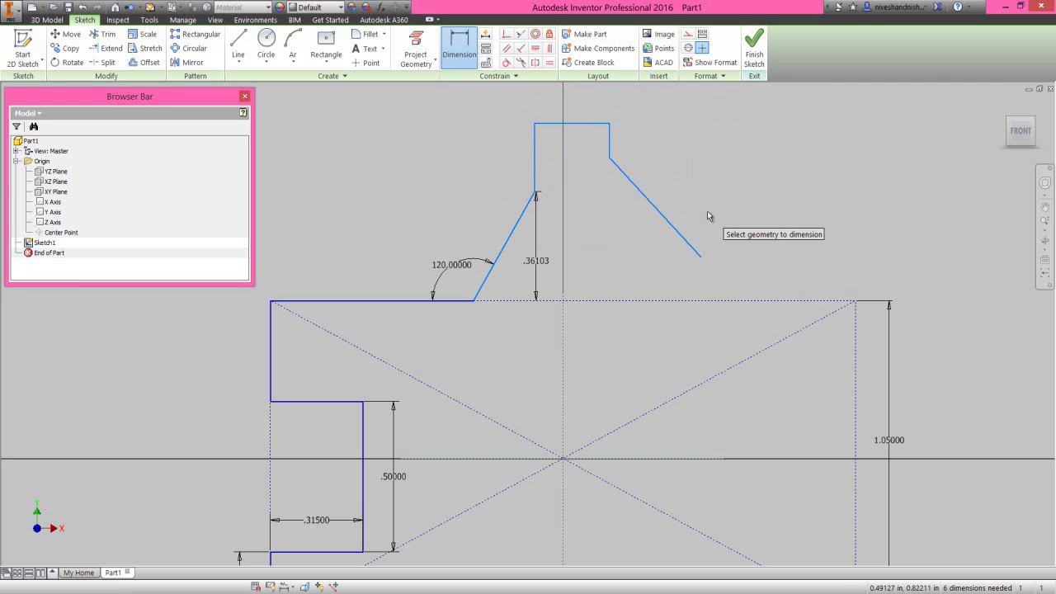
pyautogui.click(589, 125)
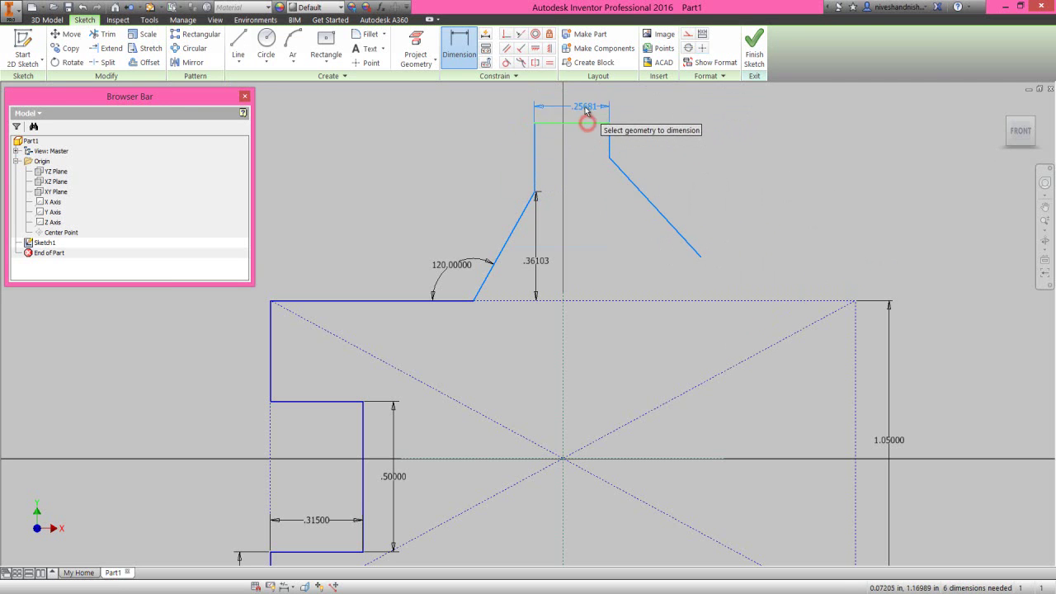
pyautogui.click(584, 106)
pyautogui.write('.27625')
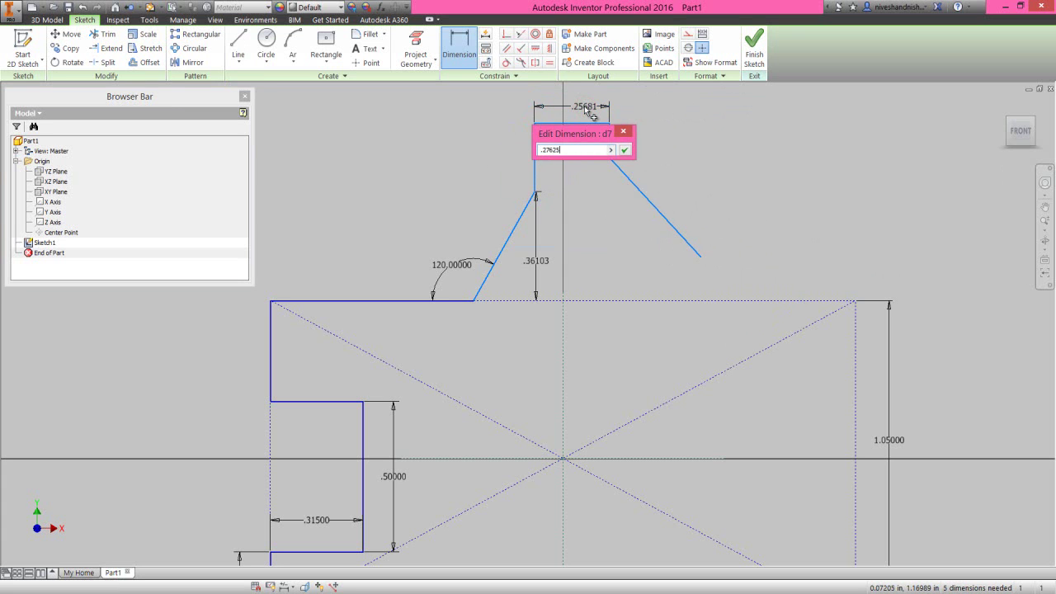
pyautogui.press('Return')
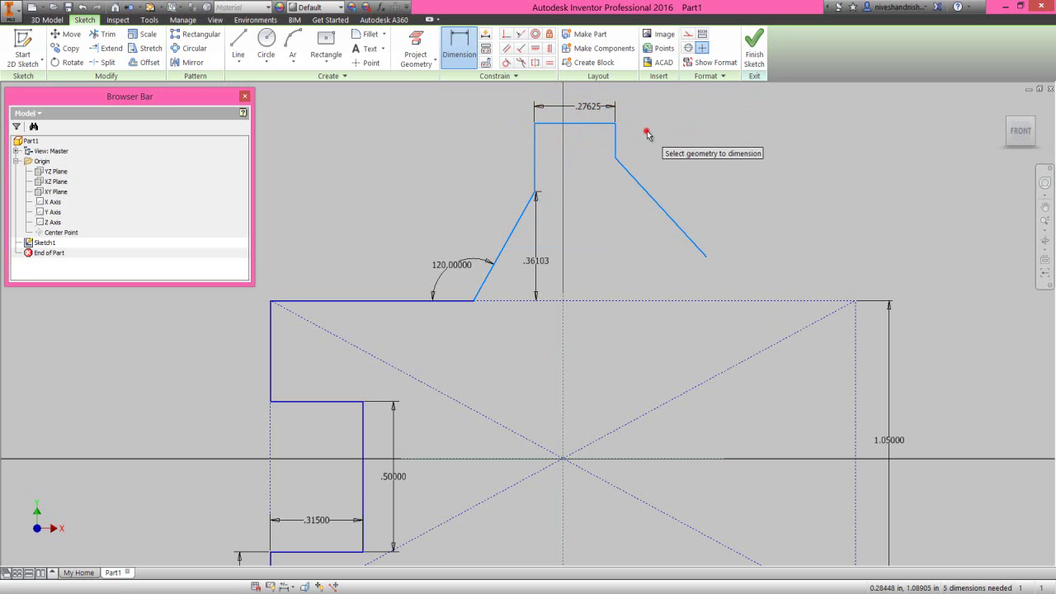
# Dimension the upper projection's left vertical line 0.989 in from the rectangle's right edge, placing the dimension above the profile.
pyautogui.click(534, 152)
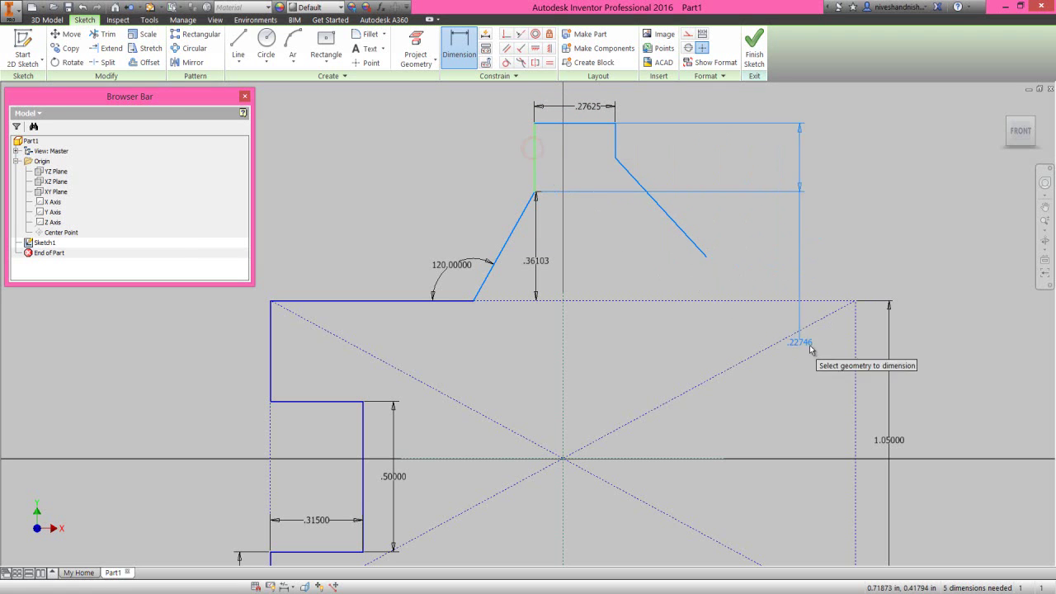
pyautogui.click(856, 360)
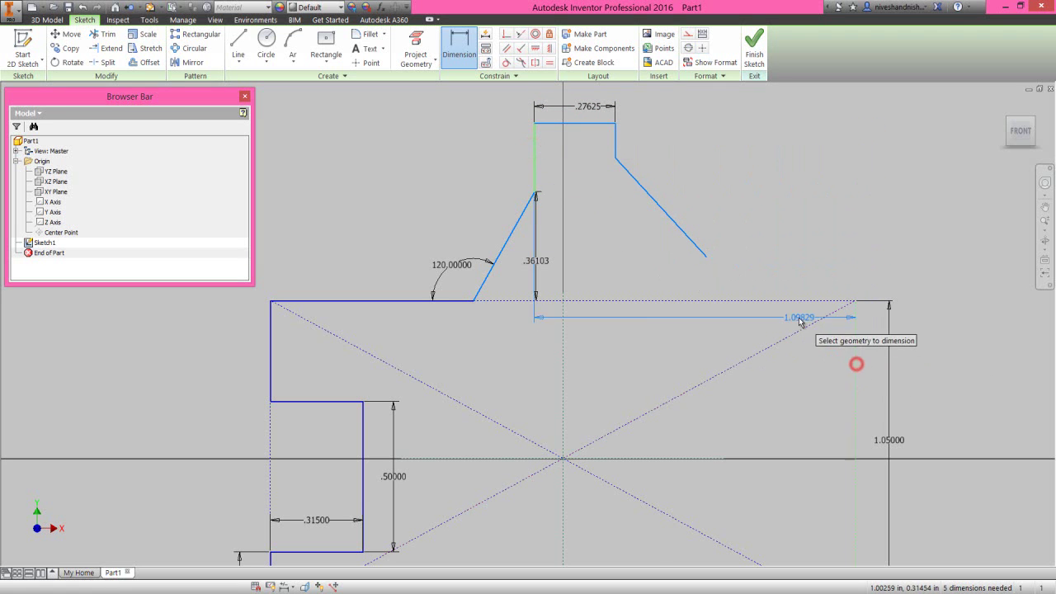
pyautogui.scroll(3, 799, 320)
pyautogui.click(726, 168)
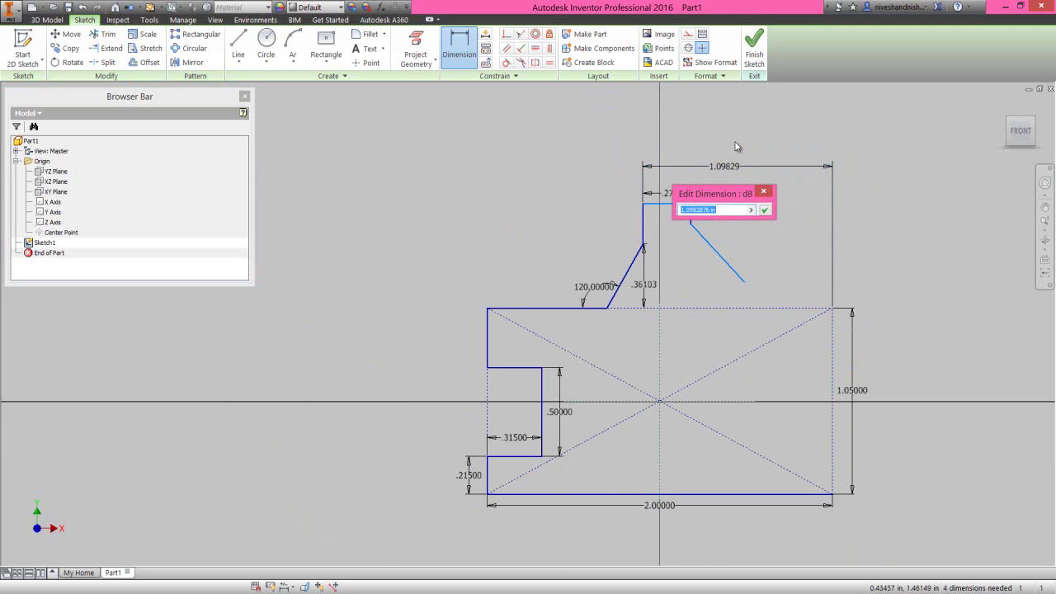
pyautogui.write('.989')
pyautogui.press('Return')
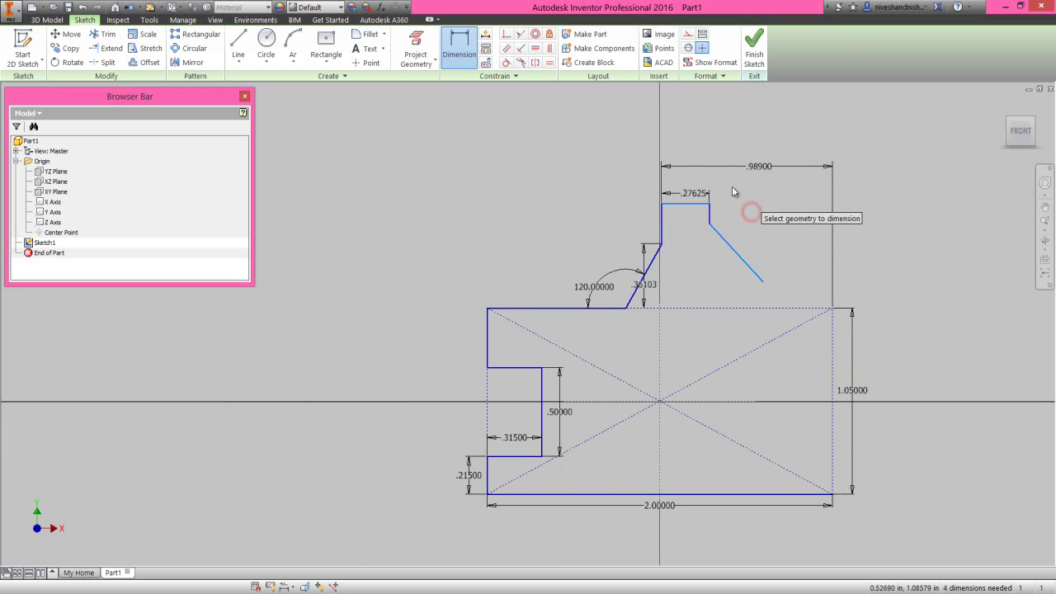
# Dimension the profile's overall height from the bottom edge to the topmost horizontal line as 1.825 in.
pyautogui.click(694, 203)
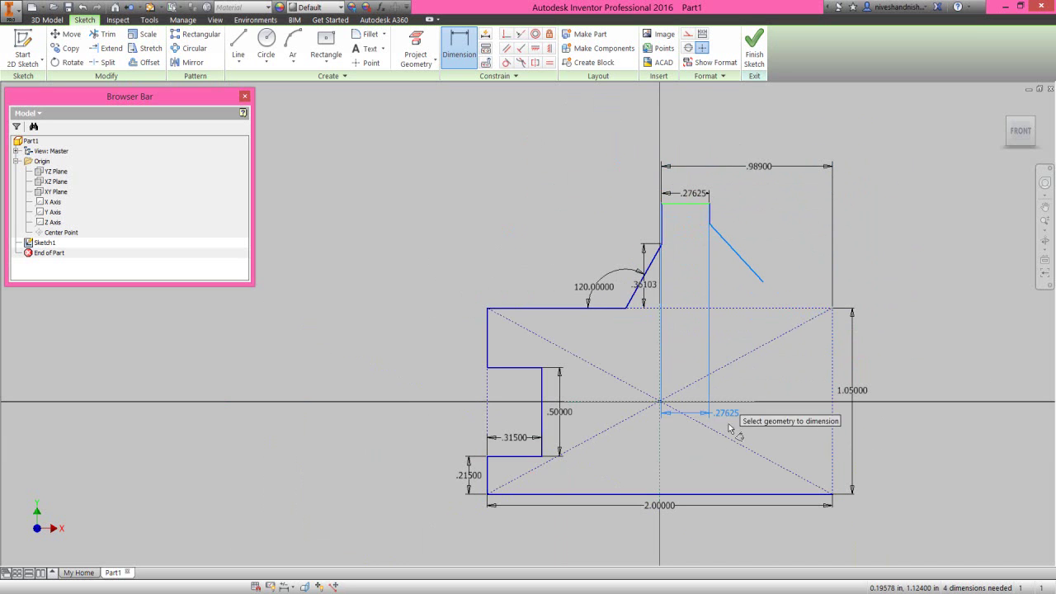
pyautogui.click(738, 497)
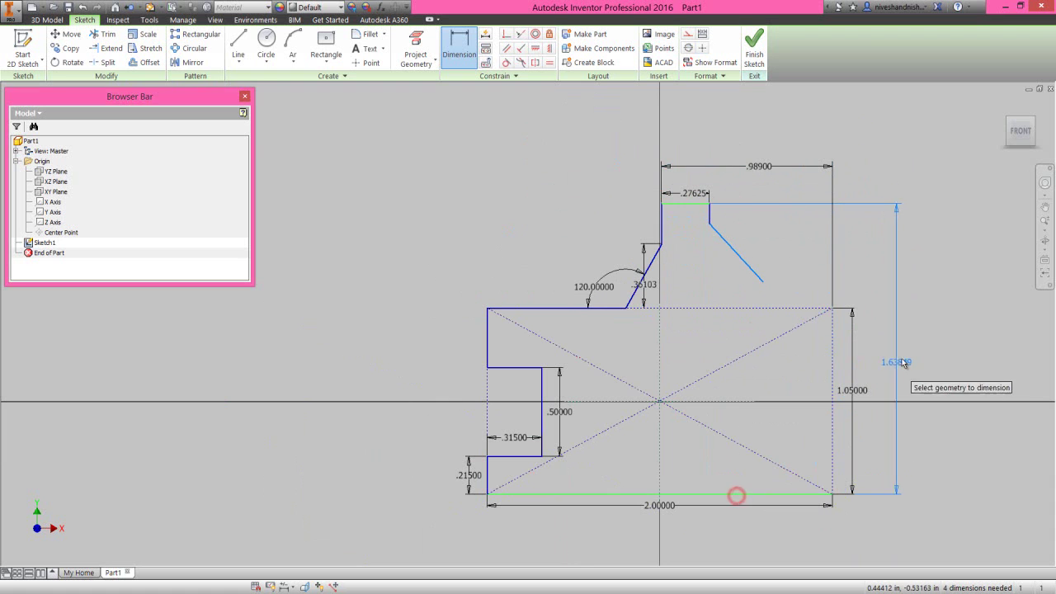
pyautogui.click(899, 359)
pyautogui.write('1.825')
pyautogui.press('Return')
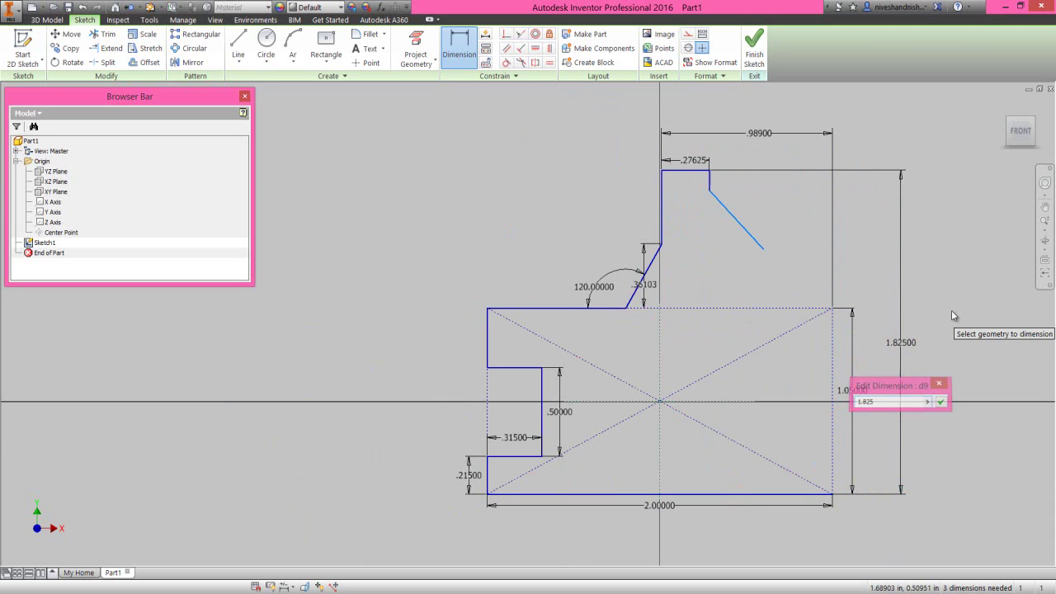
pyautogui.rightClick(776, 189)
pyautogui.click(810, 188)
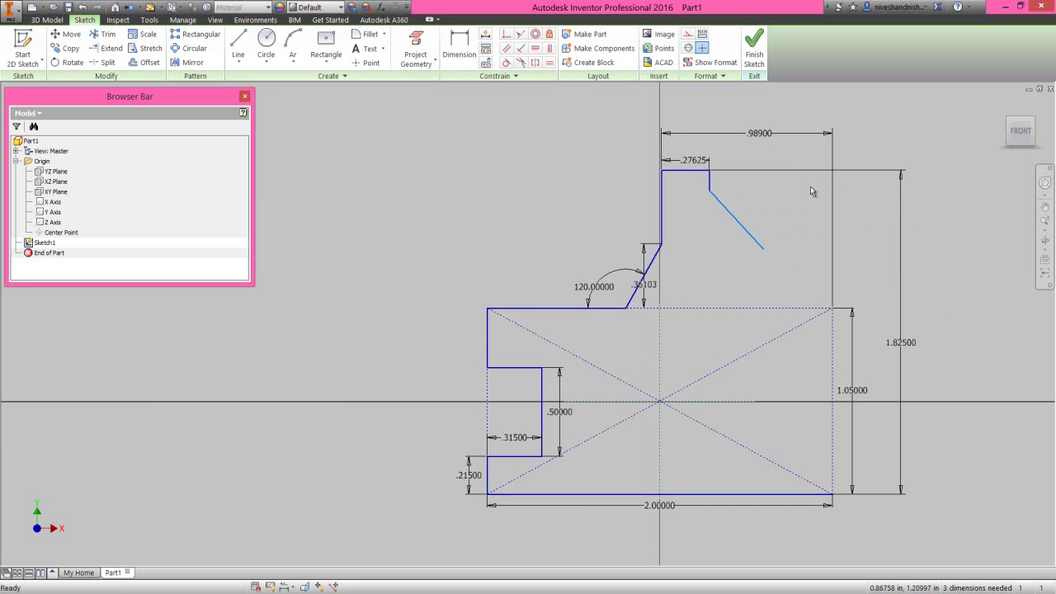
# Dimension the angle between the right-hand slanted line and the rectangle's bottom edge as 48.8349 degrees.
pyautogui.rightClick(809, 187)
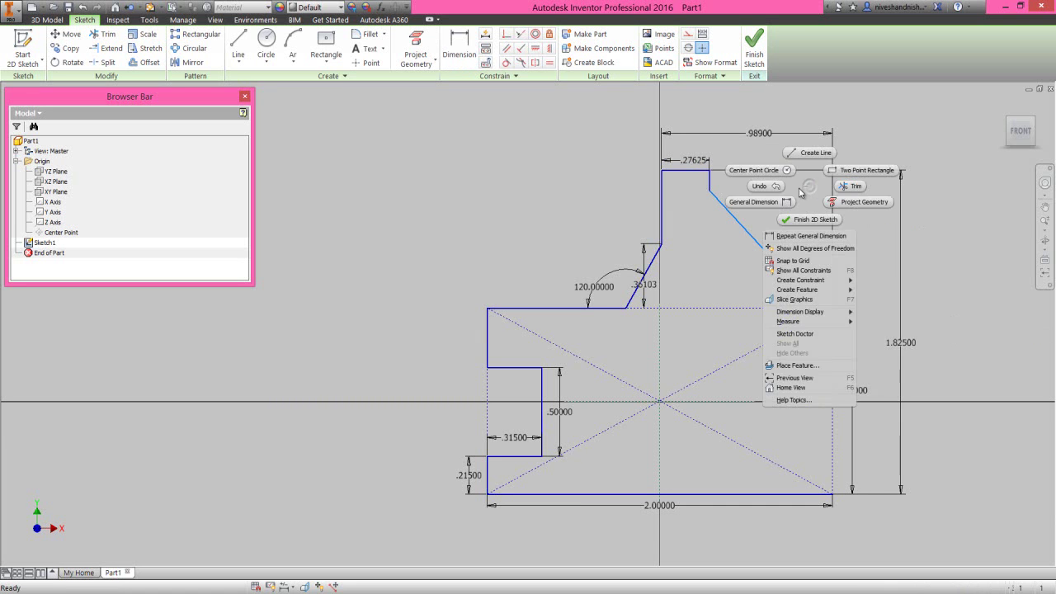
pyautogui.click(785, 199)
pyautogui.click(737, 218)
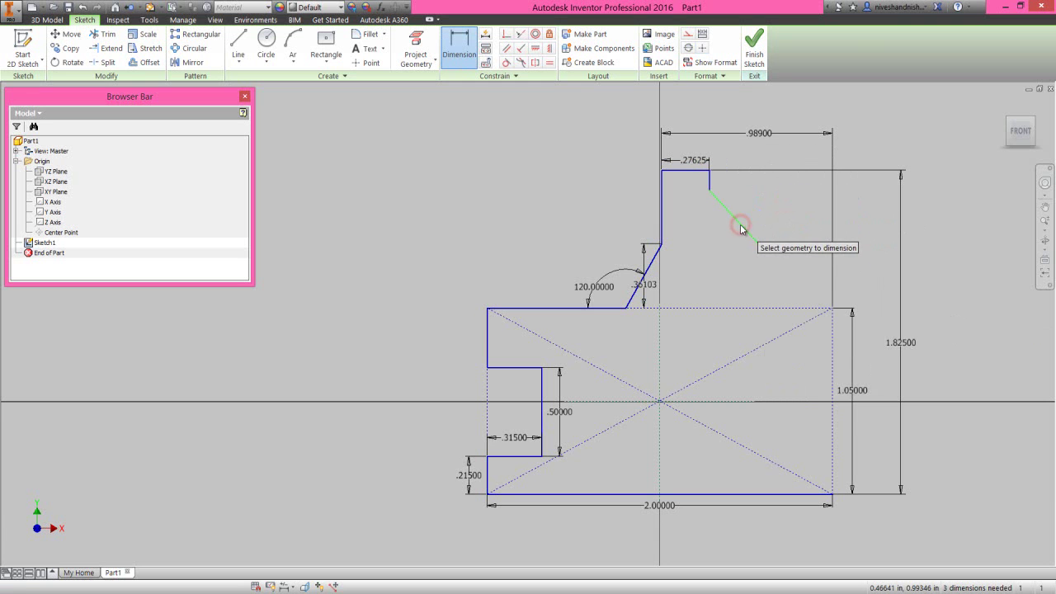
pyautogui.click(667, 493)
pyautogui.click(676, 351)
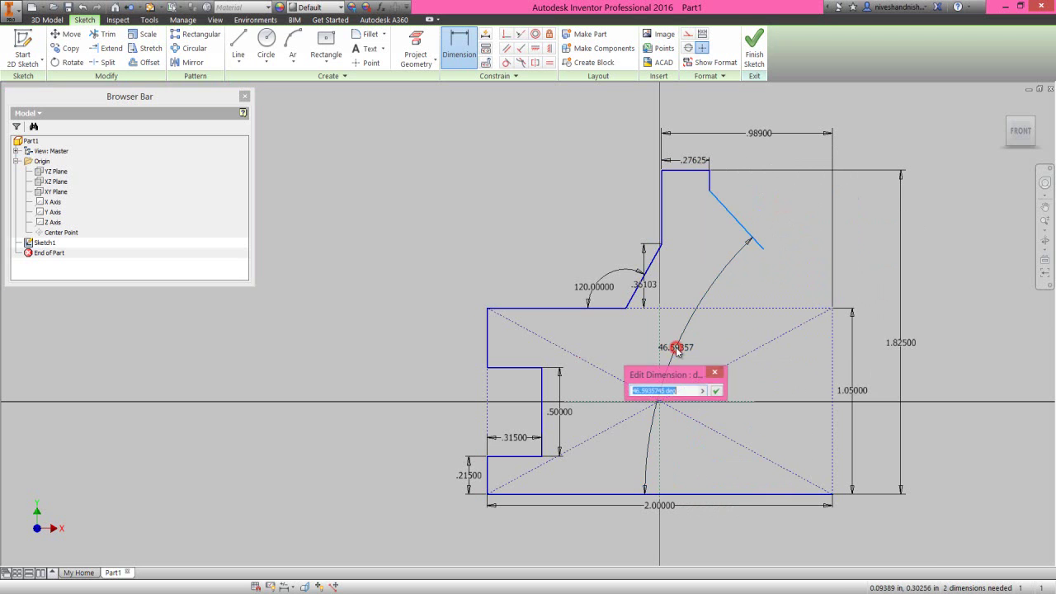
pyautogui.write('48.8349')
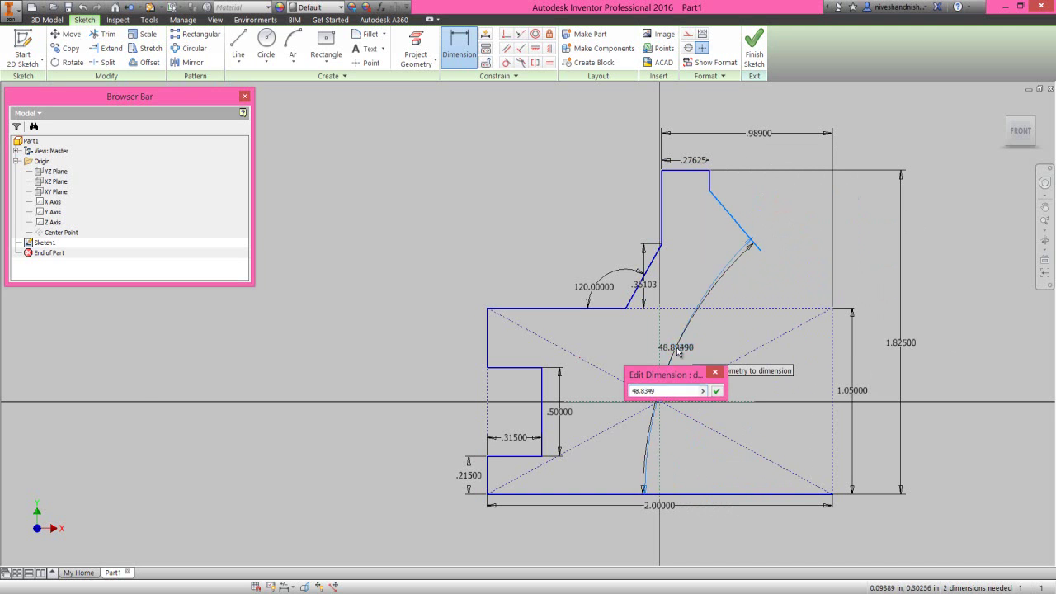
pyautogui.press('Return')
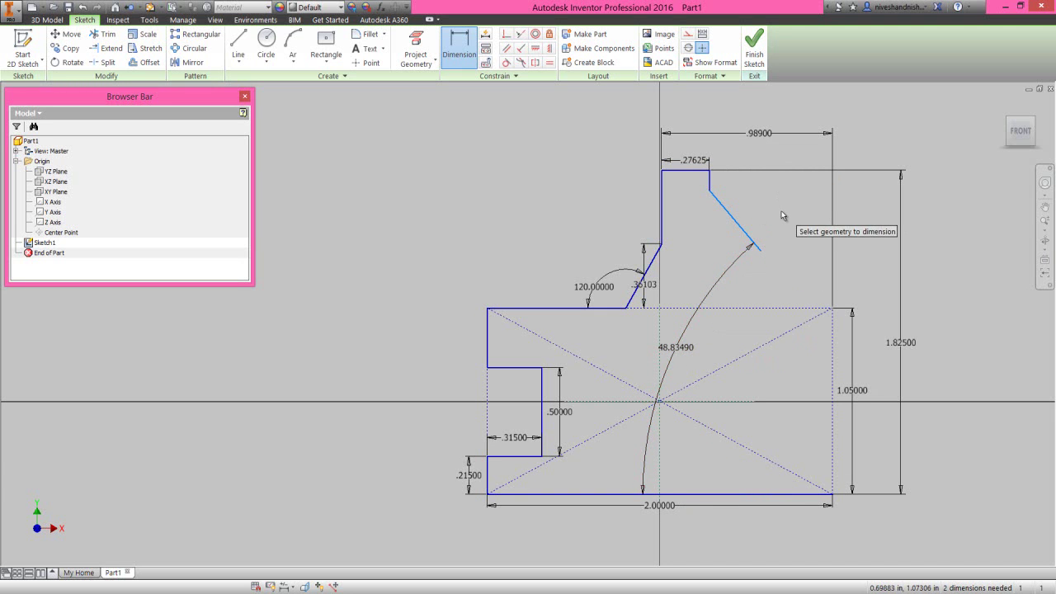
pyautogui.rightClick(782, 211)
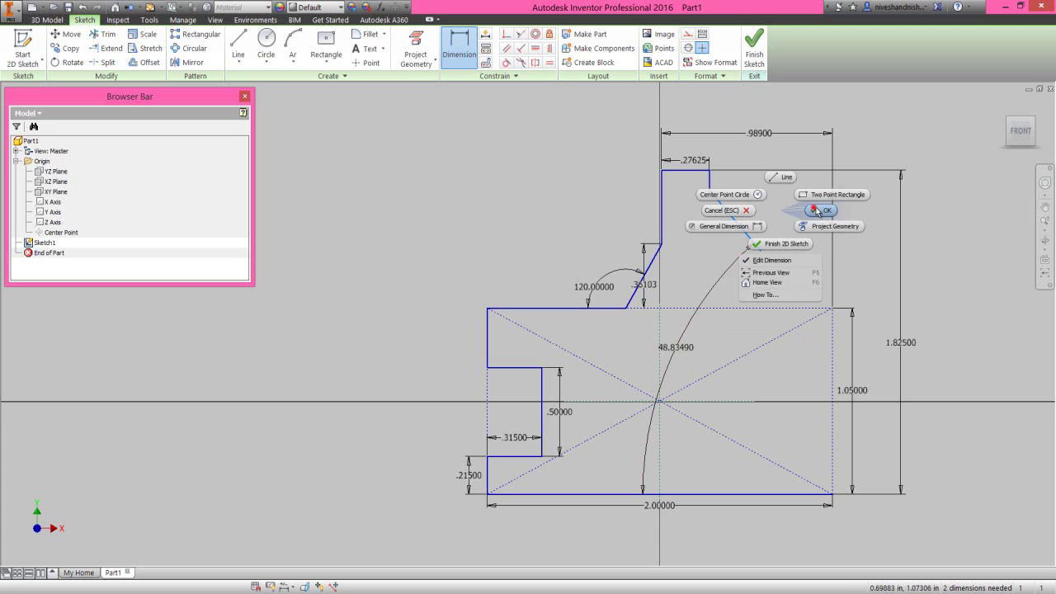
pyautogui.click(813, 208)
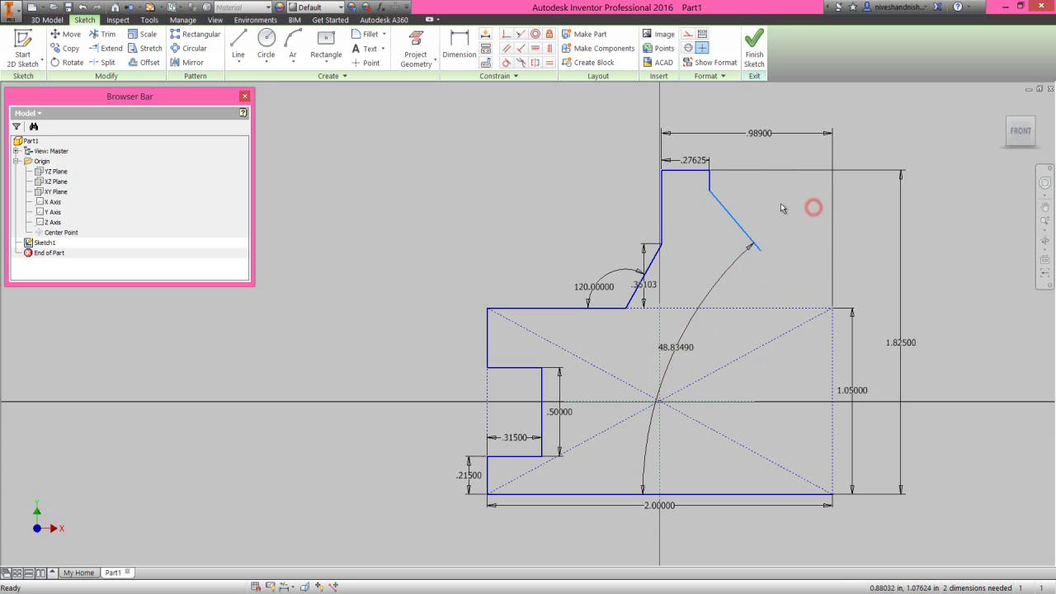
# Draw a vertical line 0.425 in up the right edge from the rectangle's lower-right corner.
pyautogui.click(1046, 208)
pyautogui.moveTo(825, 277); pyautogui.dragTo(726, 284)
pyautogui.rightClick(690, 205)
pyautogui.click(726, 201)
pyautogui.rightClick(720, 209)
pyautogui.click(708, 171)
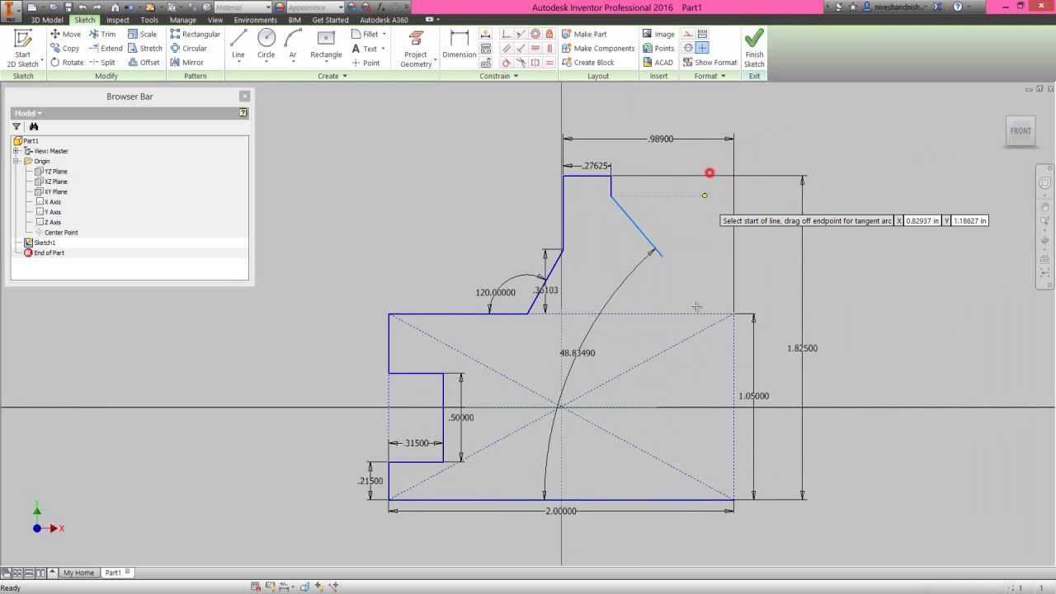
pyautogui.click(734, 499)
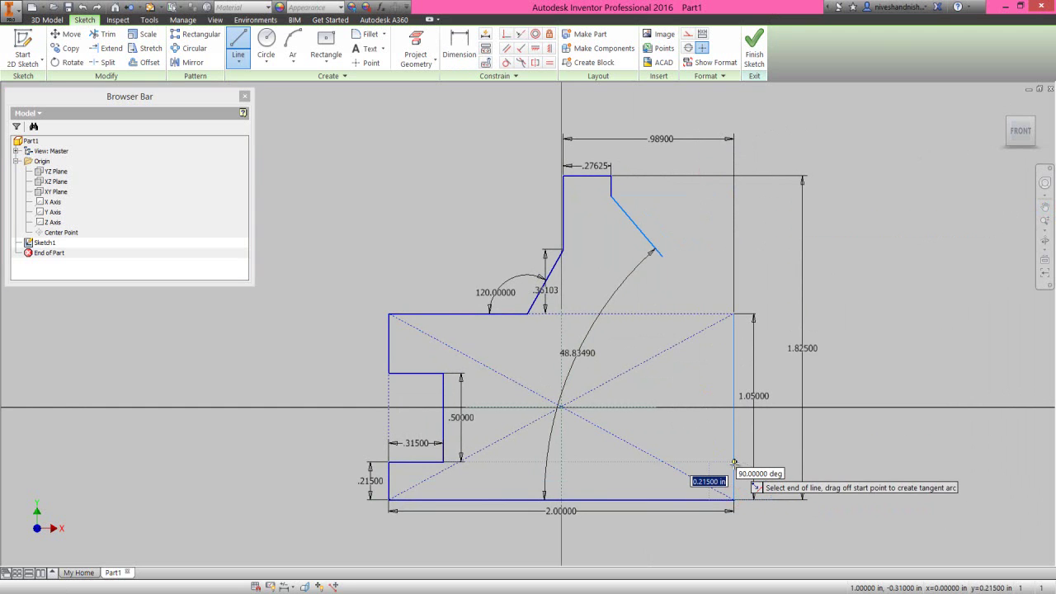
pyautogui.write('.')
pyautogui.rightClick(704, 386)
pyautogui.click(734, 387)
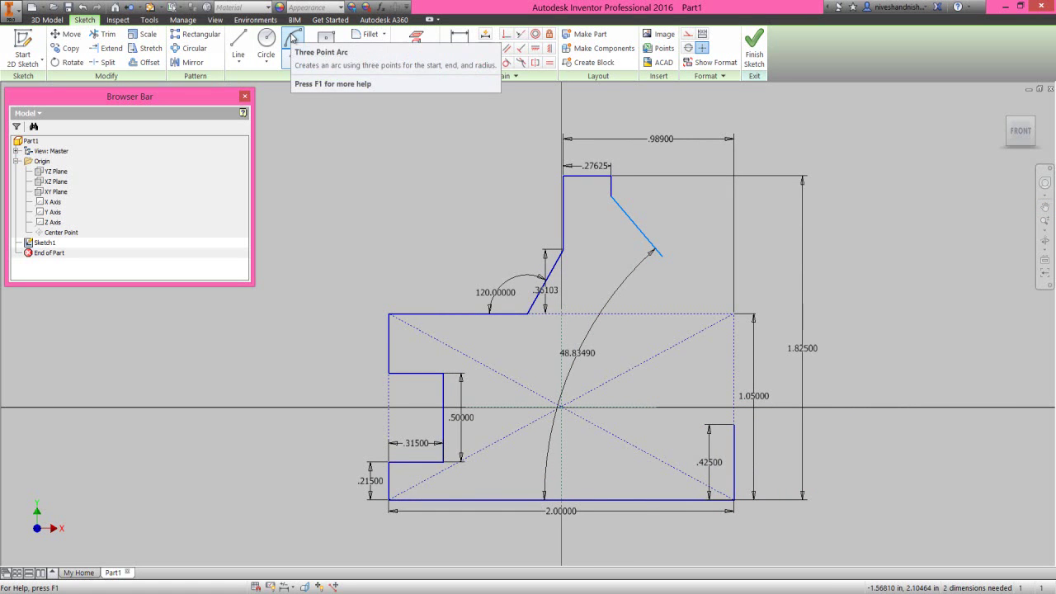
# Draw a three-point arc of 1 in radius from the 0.425 in vertical line's upper end to the rectangle's top edge.
pyautogui.click(291, 37)
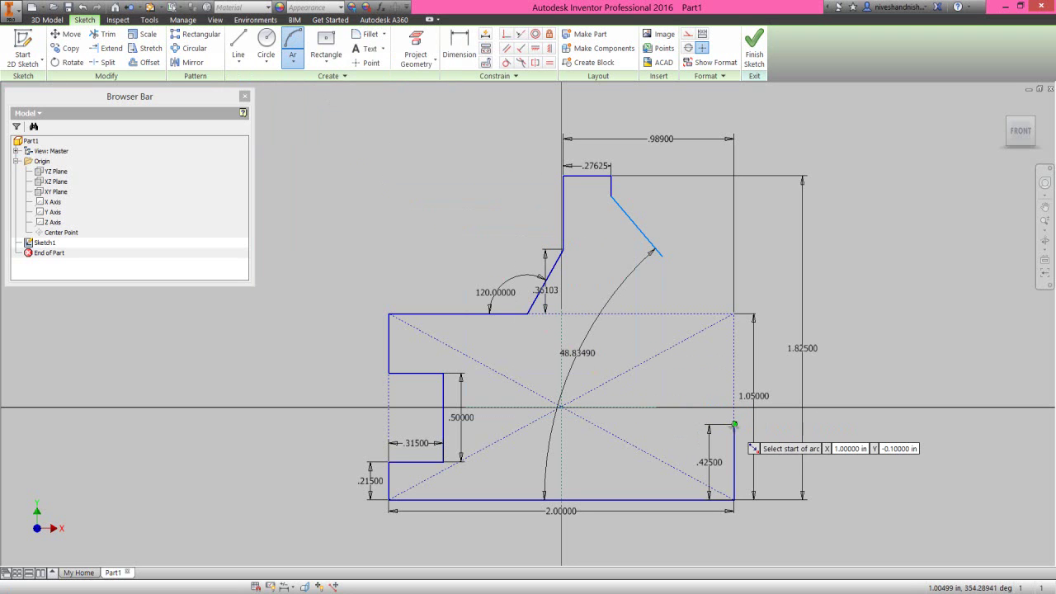
pyautogui.click(734, 425)
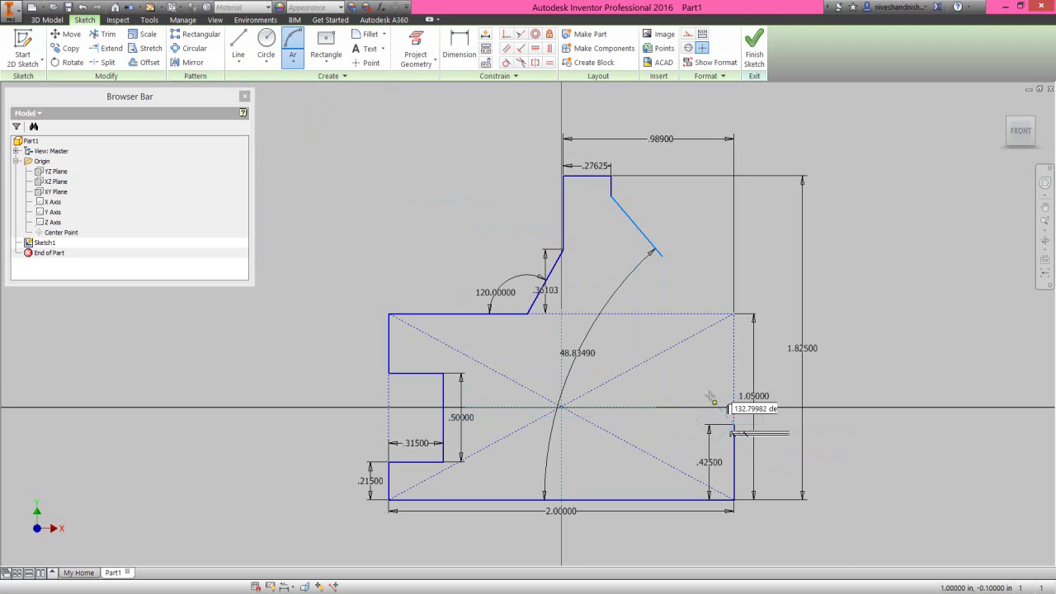
pyautogui.click(673, 315)
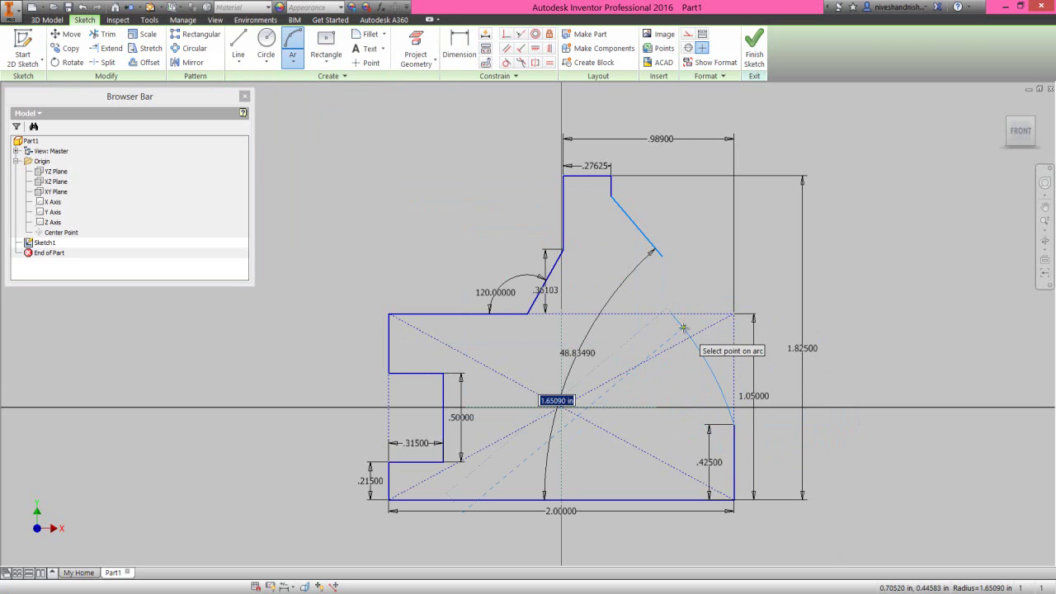
pyautogui.write('1')
pyautogui.press('Return')
pyautogui.rightClick(707, 301)
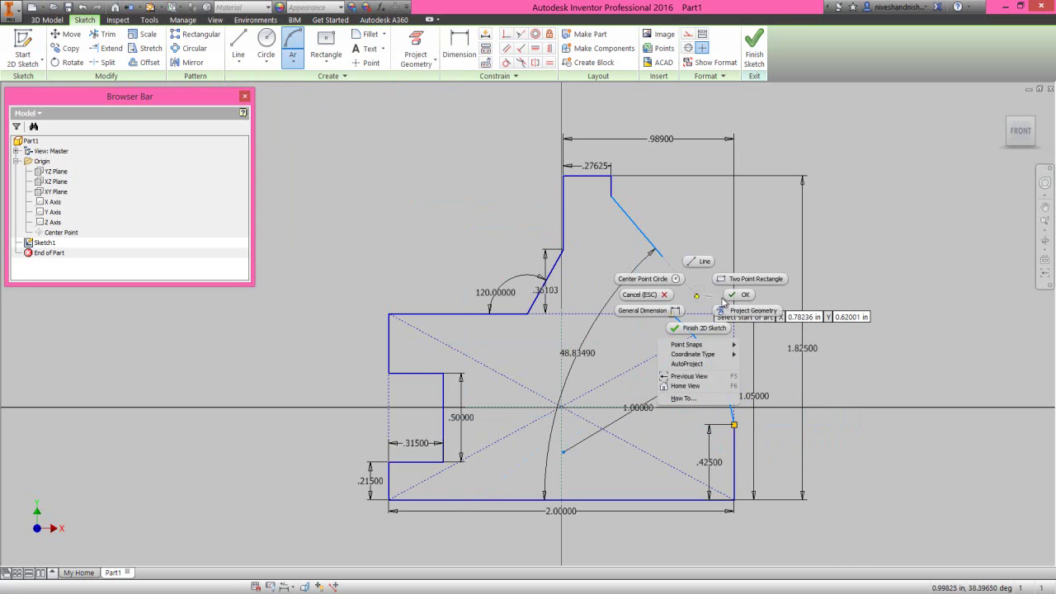
pyautogui.click(707, 292)
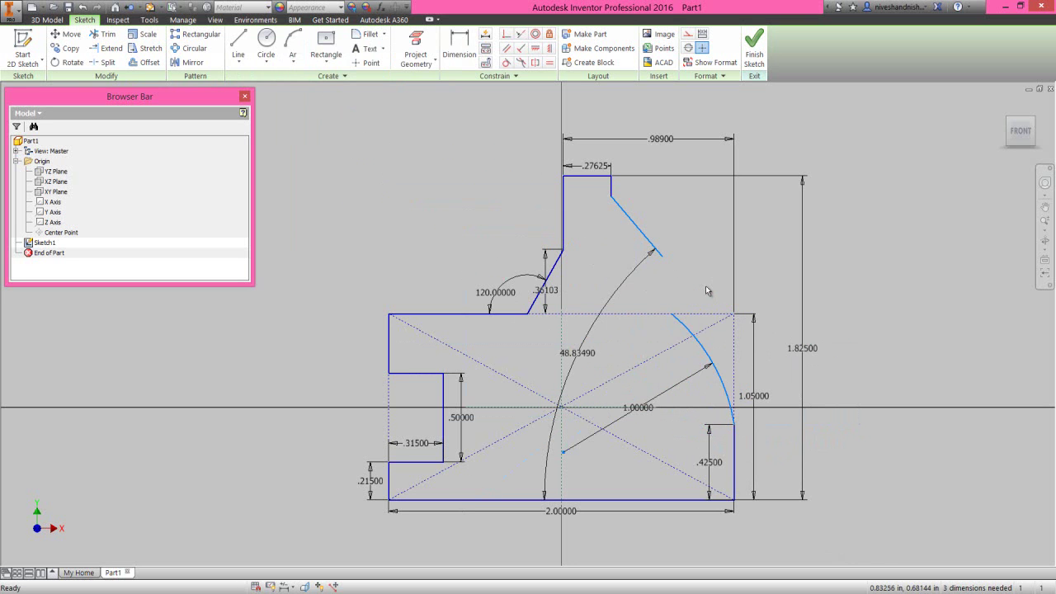
# Apply a tangent constraint between the right-hand slanted line and the 1 in radius arc.
pyautogui.click(506, 65)
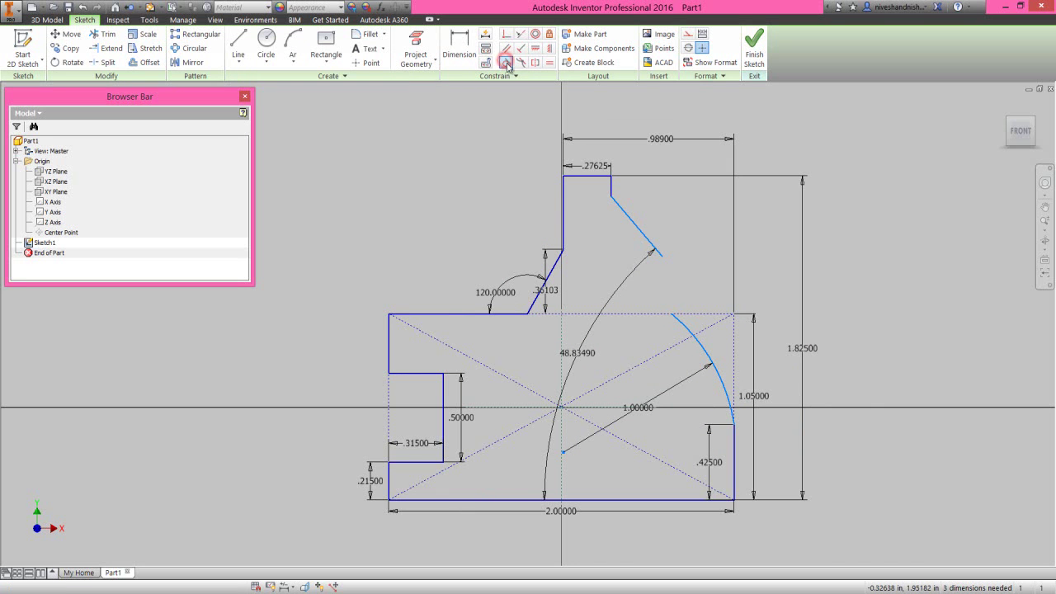
pyautogui.click(635, 228)
pyautogui.click(684, 328)
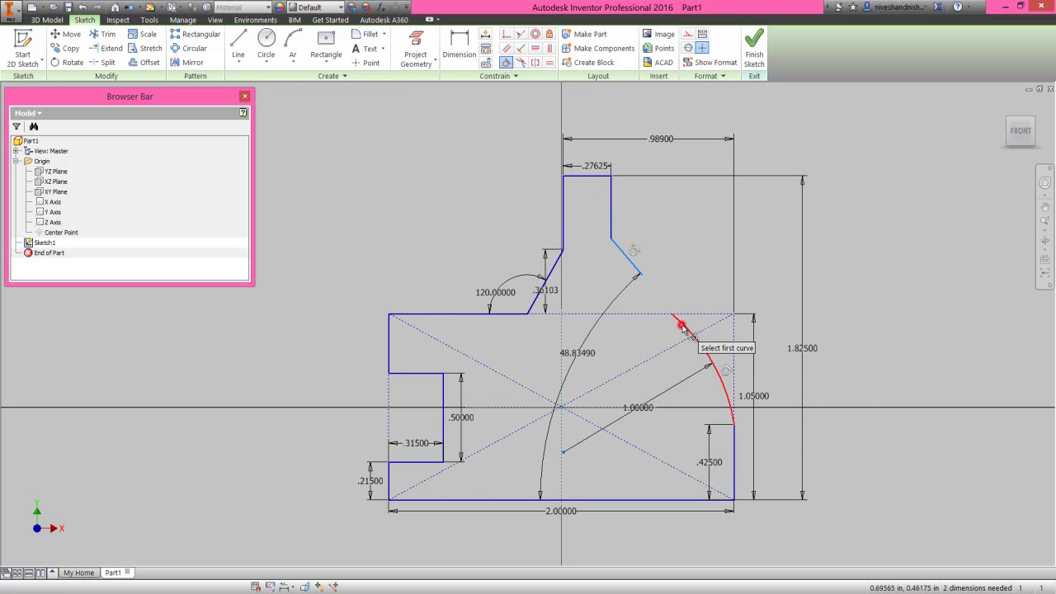
pyautogui.rightClick(680, 249)
pyautogui.click(711, 248)
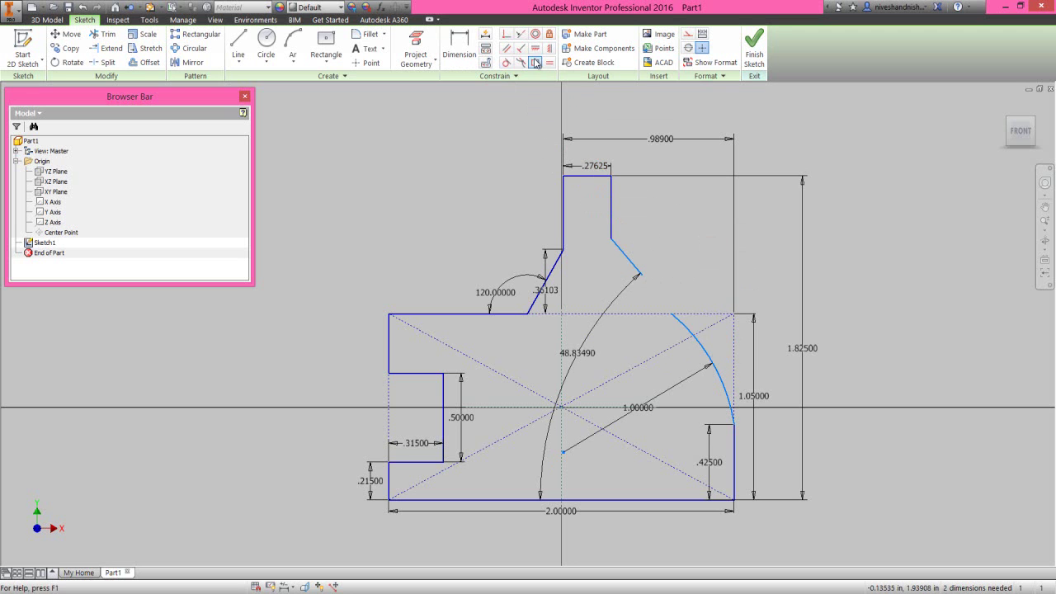
# Make the slanted line's lower endpoint coincident with the arc's upper endpoint.
pyautogui.click(507, 34)
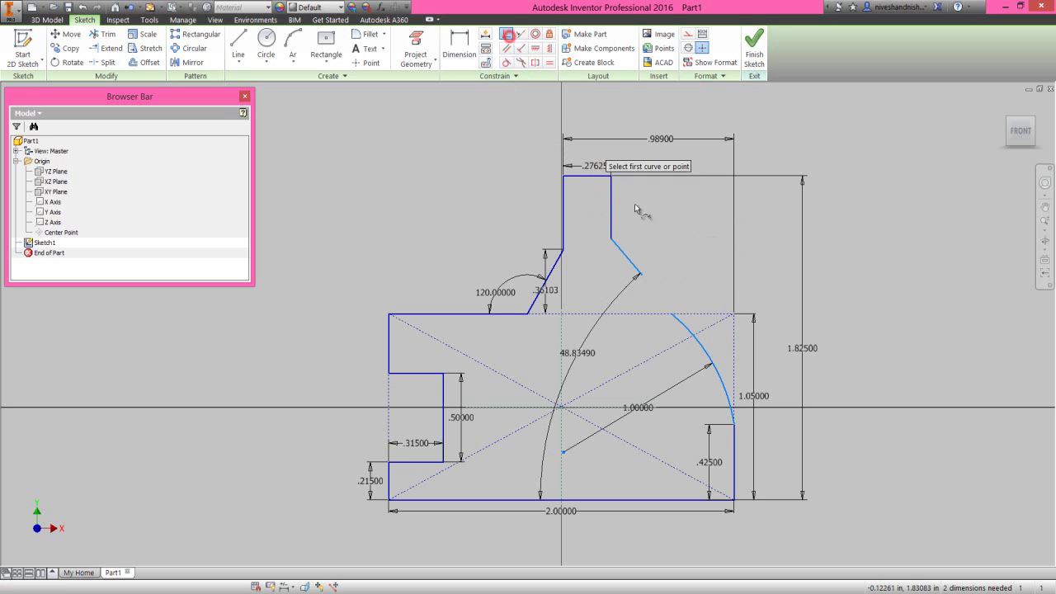
pyautogui.click(639, 274)
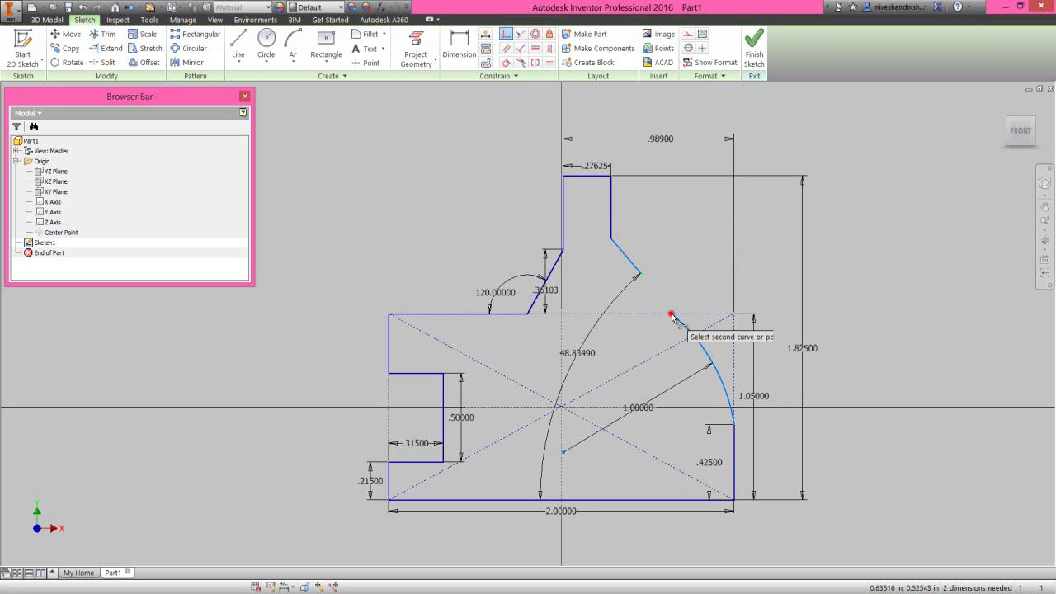
pyautogui.click(671, 316)
pyautogui.rightClick(703, 239)
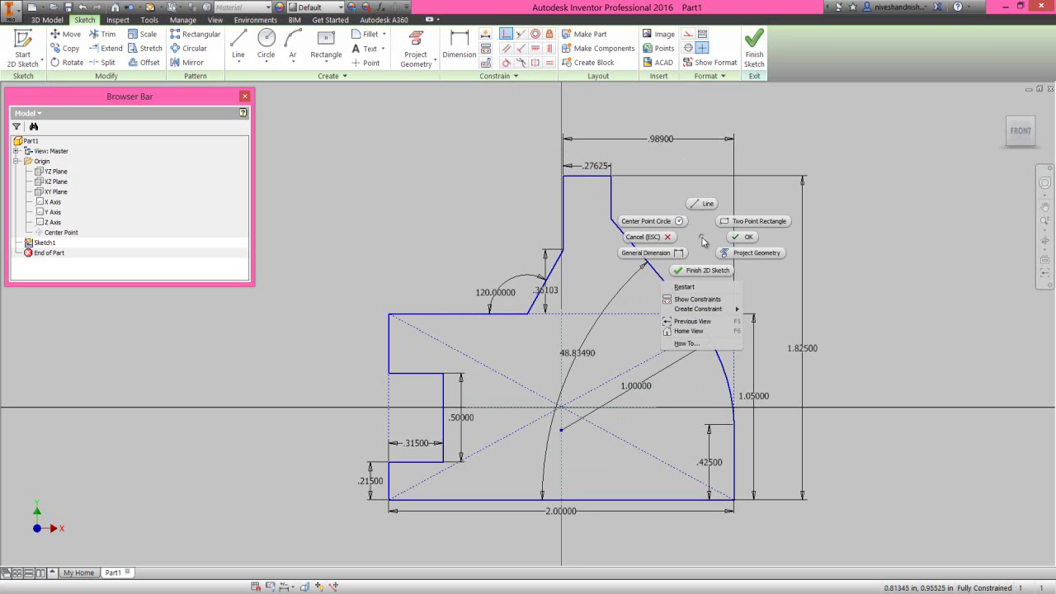
pyautogui.click(735, 239)
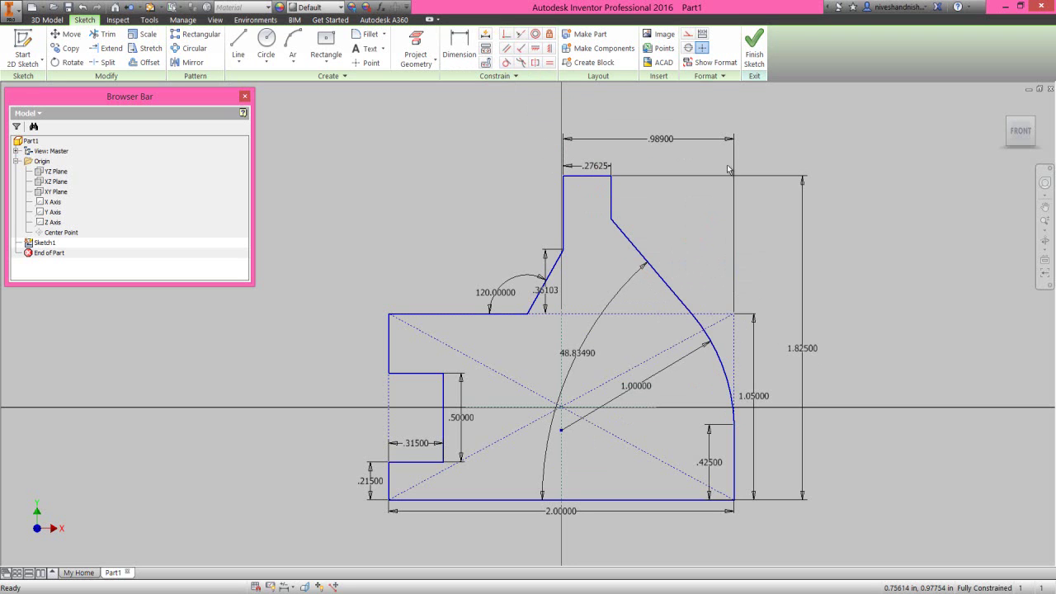
# Finish the profile sketch and collapse all nodes of the model tree.
pyautogui.click(754, 46)
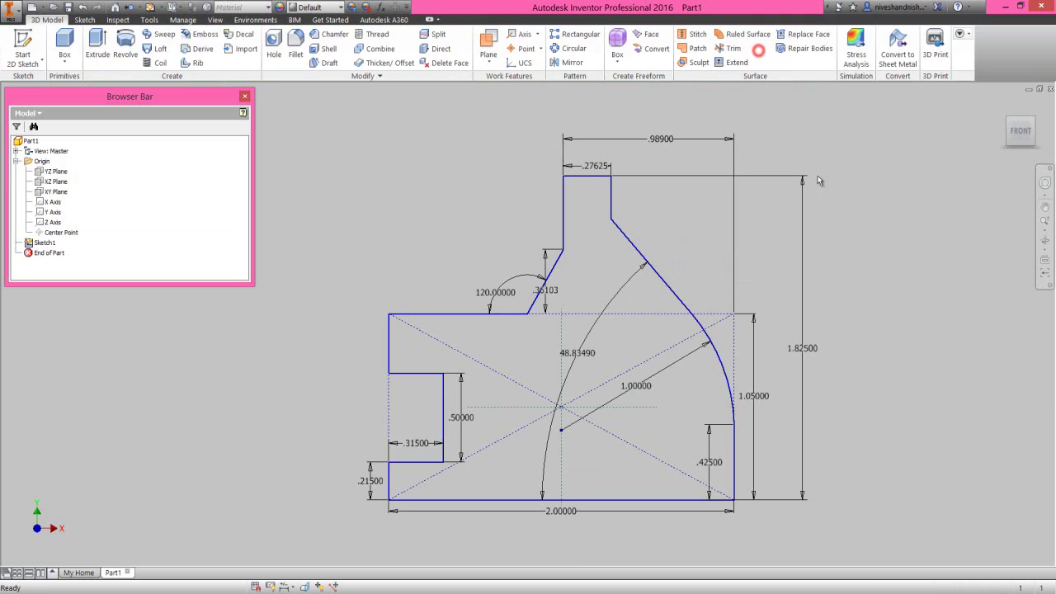
pyautogui.click(1033, 122)
pyautogui.click(1042, 235)
pyautogui.click(1020, 252)
pyautogui.rightClick(136, 214)
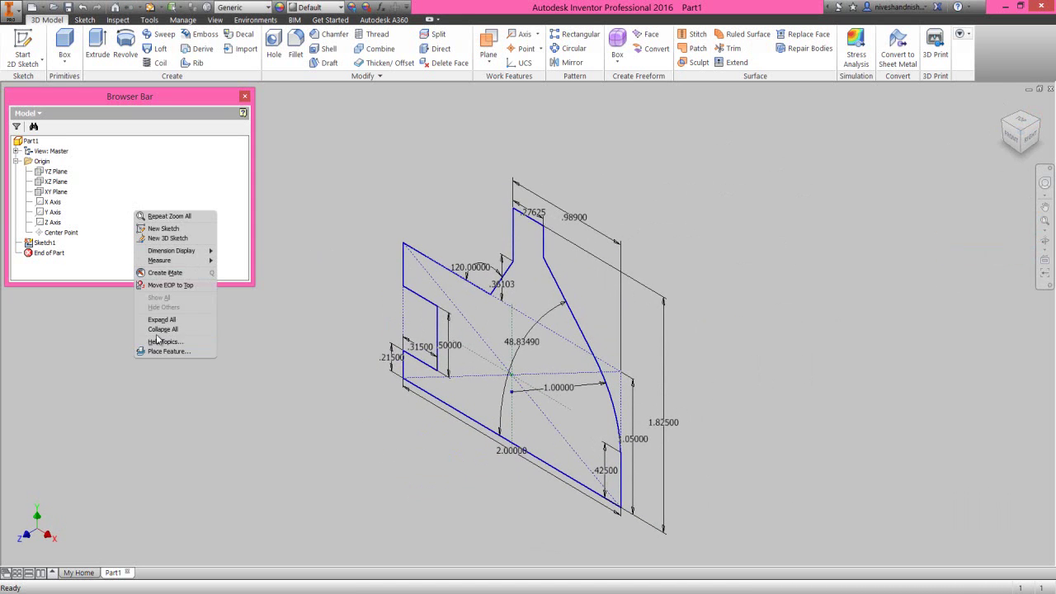
pyautogui.click(161, 329)
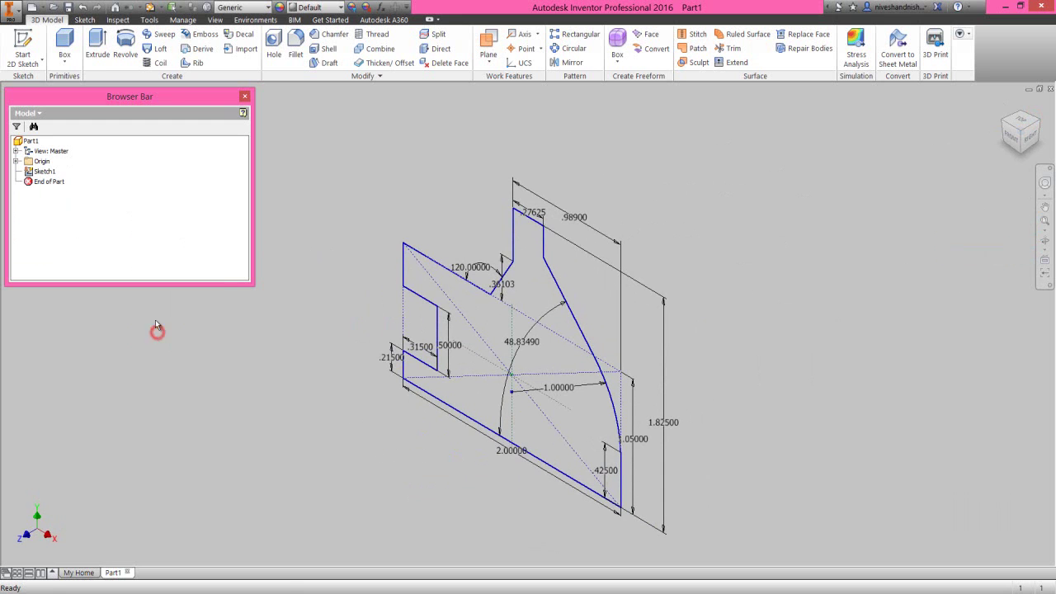
# Extrude the closed profile 0.315 in toward the front as a new solid.
pyautogui.click(98, 55)
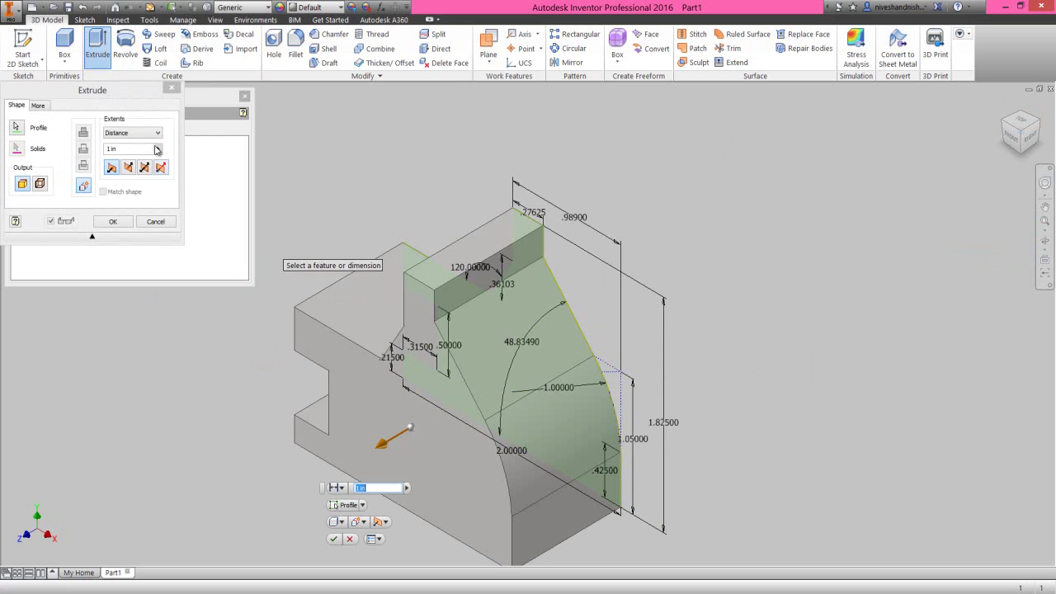
pyautogui.moveTo(126, 96); pyautogui.dragTo(841, 138)
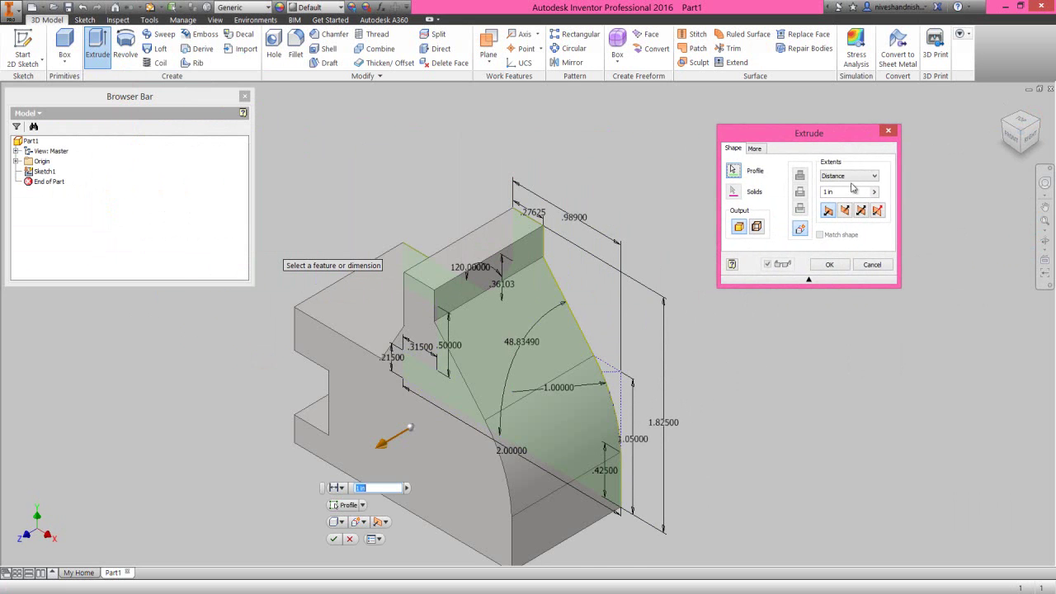
pyautogui.click(856, 195)
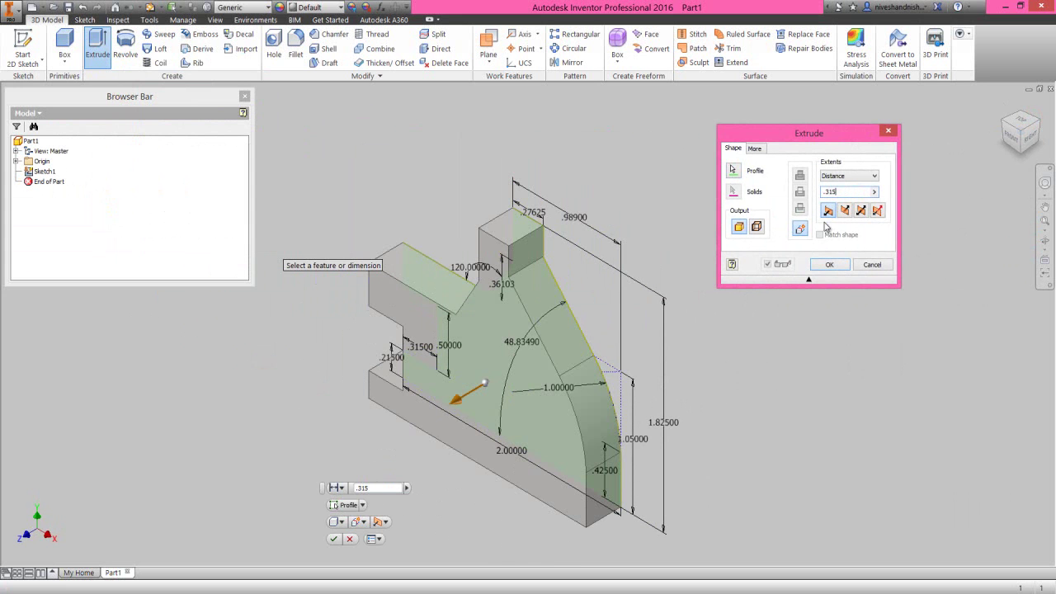
pyautogui.click(842, 270)
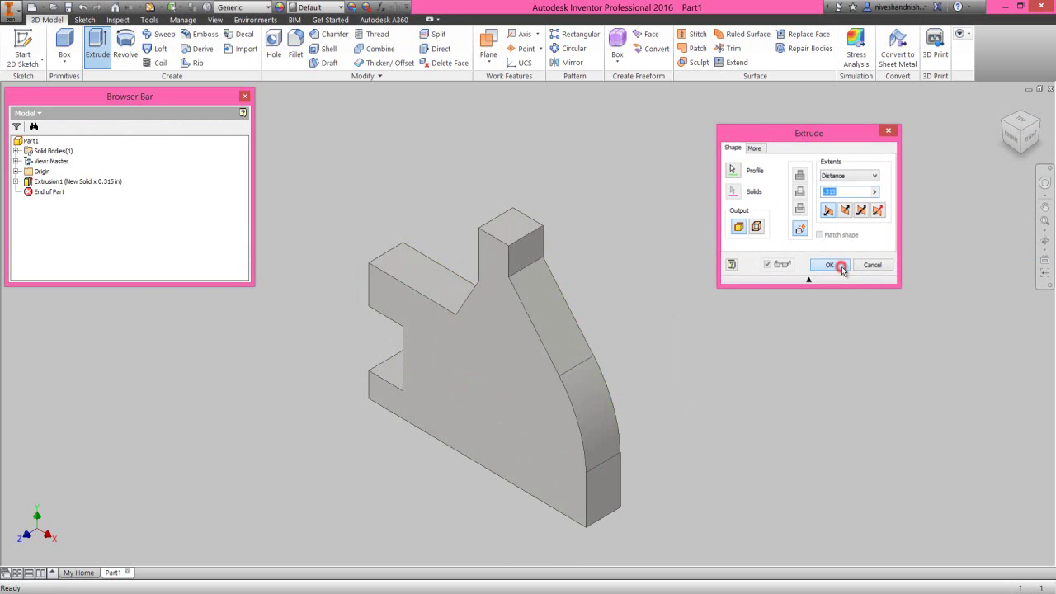
# Save the part as an Autodesk Inventor part file named Front Side Plate R.
pyautogui.click(1045, 222)
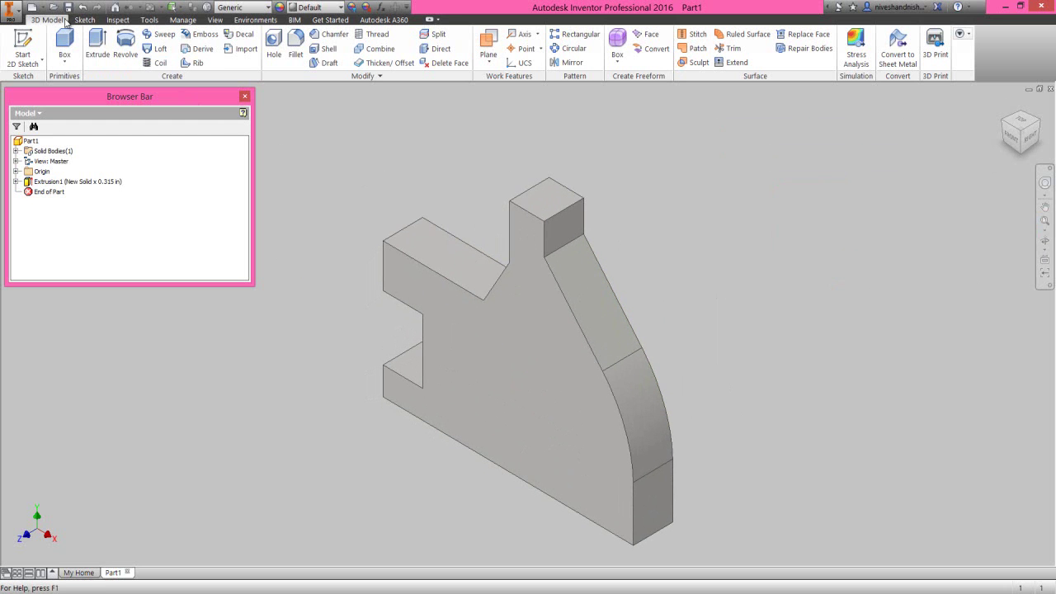
pyautogui.click(69, 7)
pyautogui.doubleClick(534, 411)
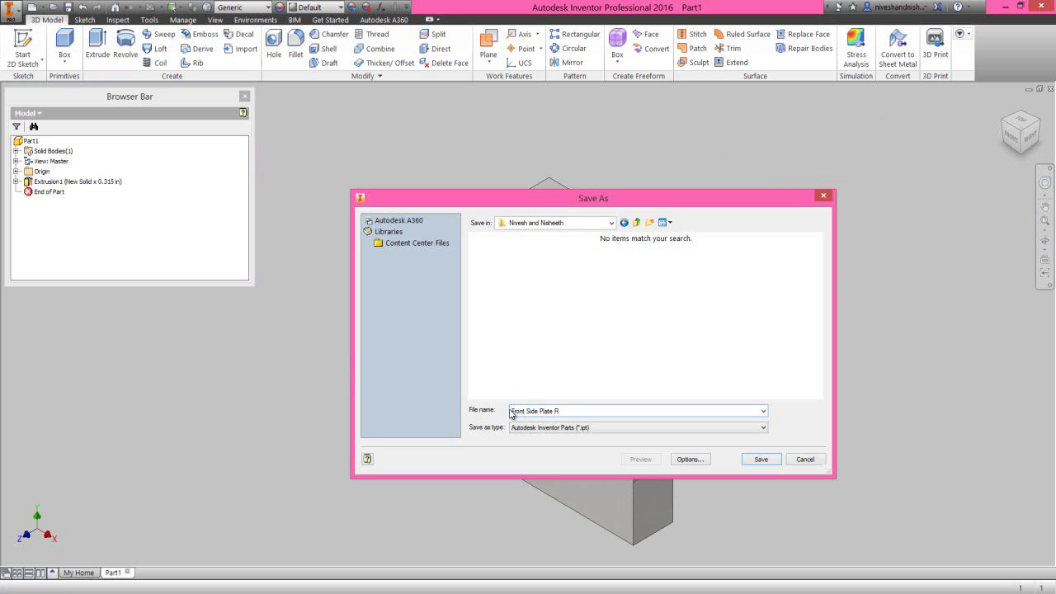
pyautogui.click(755, 459)
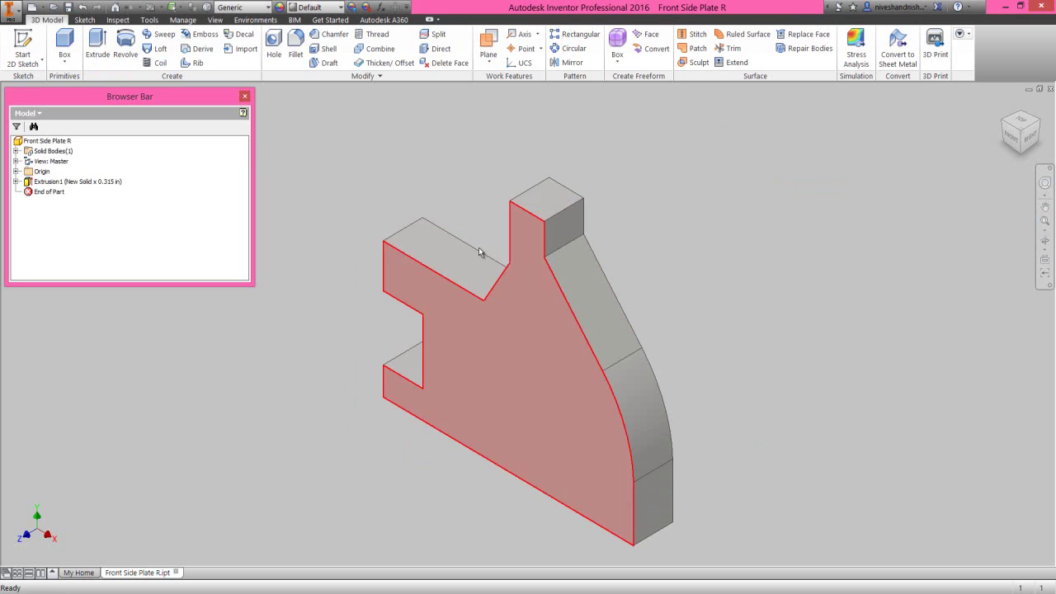
# Import the lighting style from Favorite Color.styxml and make the style Copy of Two Lights-1 active.
pyautogui.click(215, 20)
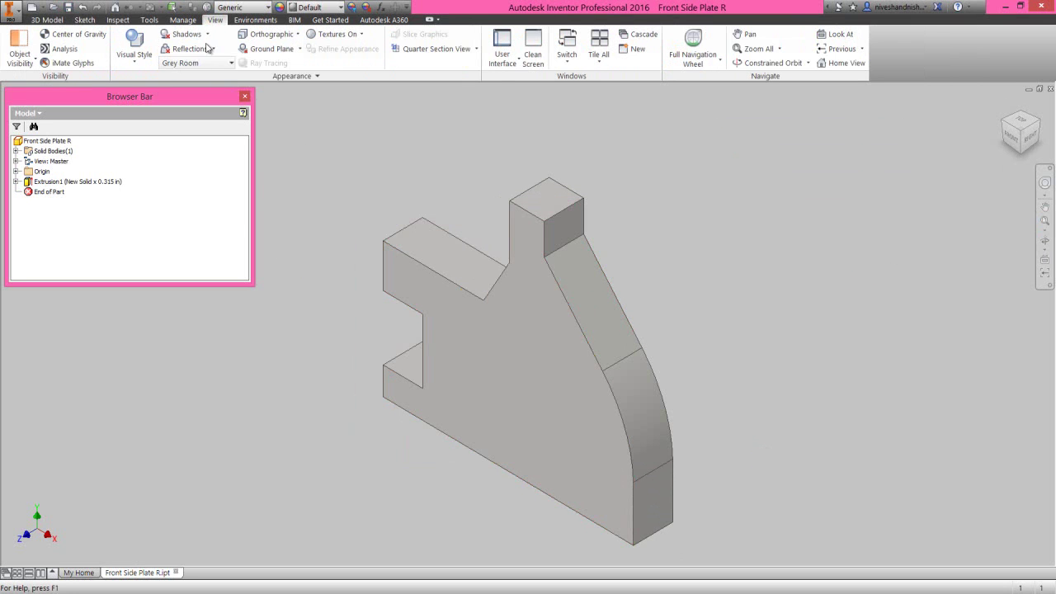
pyautogui.click(206, 63)
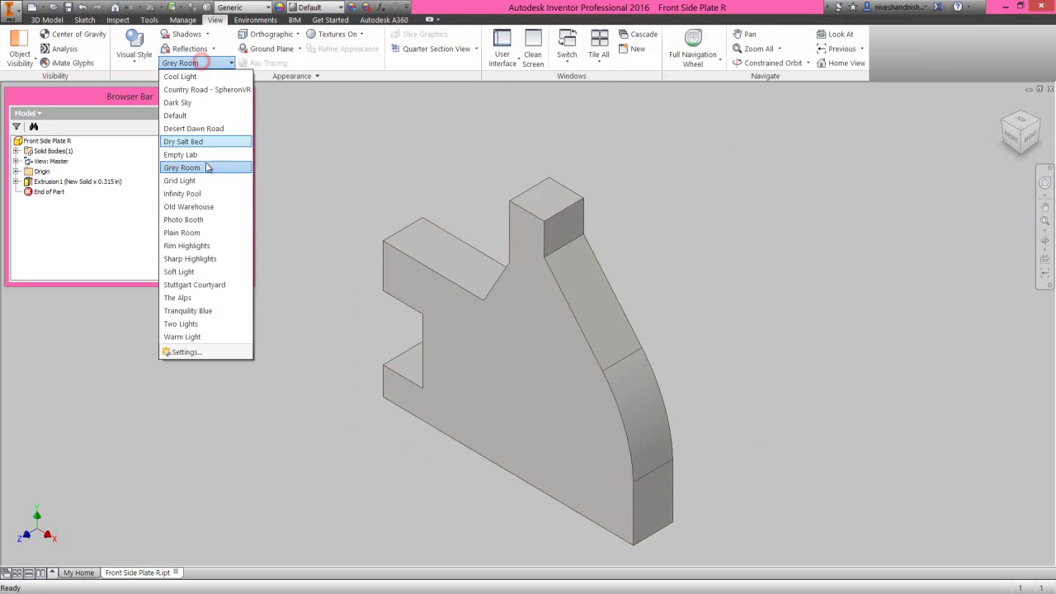
pyautogui.click(206, 353)
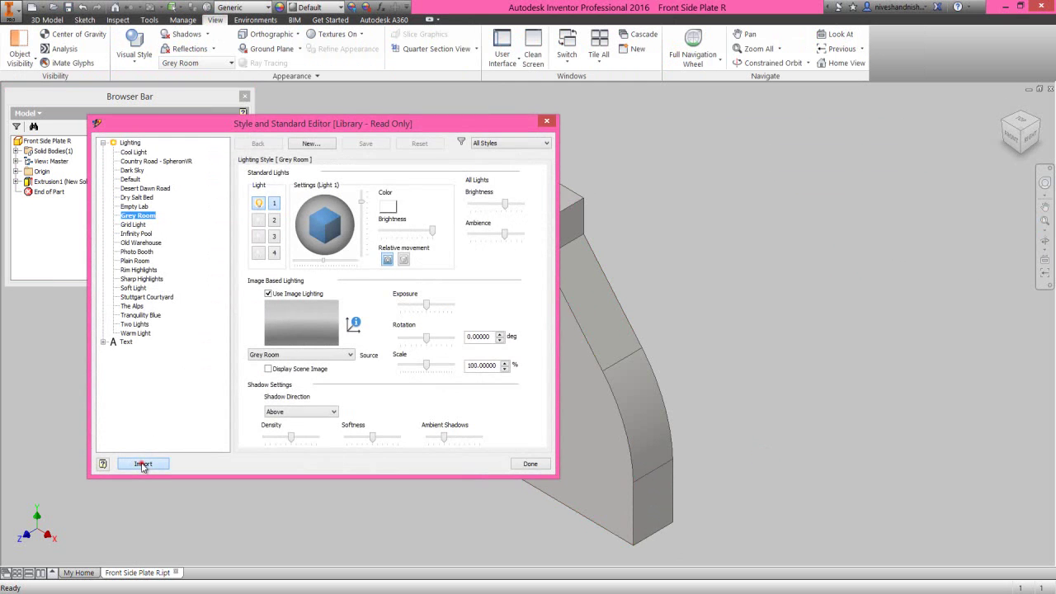
pyautogui.click(143, 465)
pyautogui.doubleClick(495, 214)
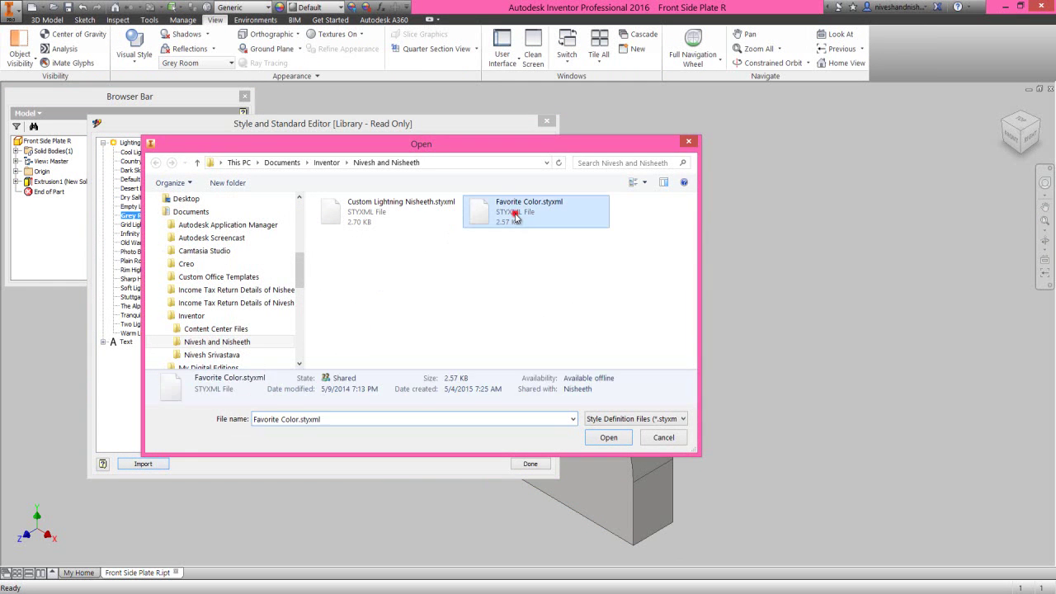
pyautogui.click(158, 163)
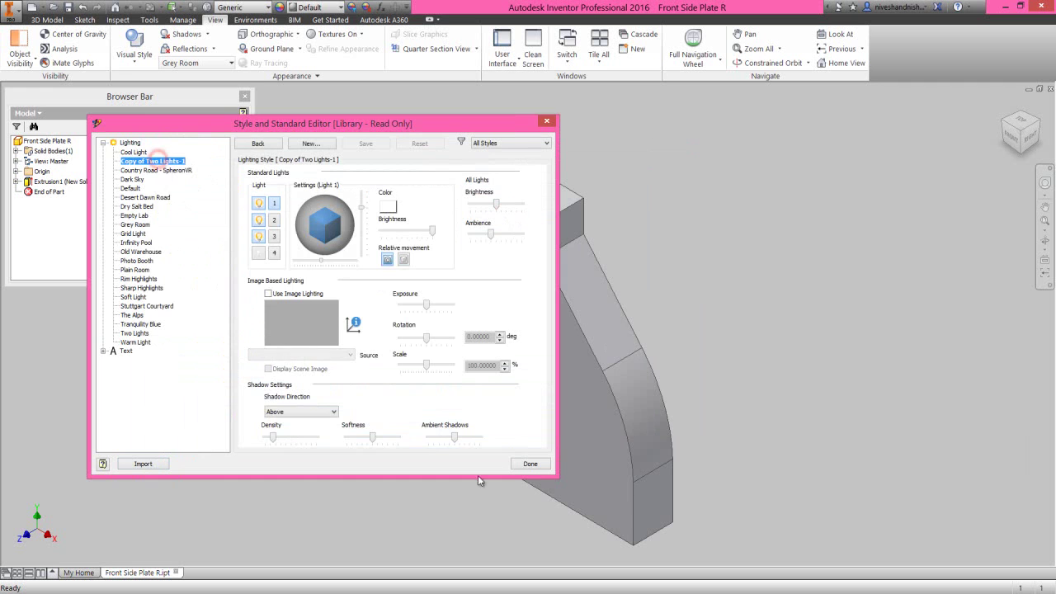
pyautogui.click(530, 464)
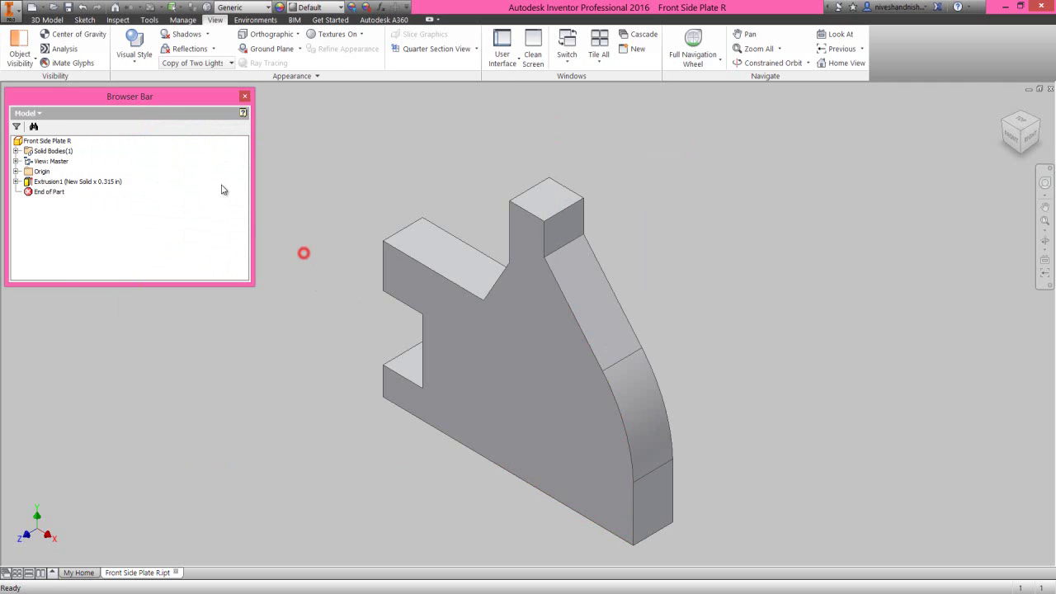
# Save the part with its new lighting style.
pyautogui.click(53, 19)
pyautogui.click(67, 8)
pyautogui.click(314, 311)
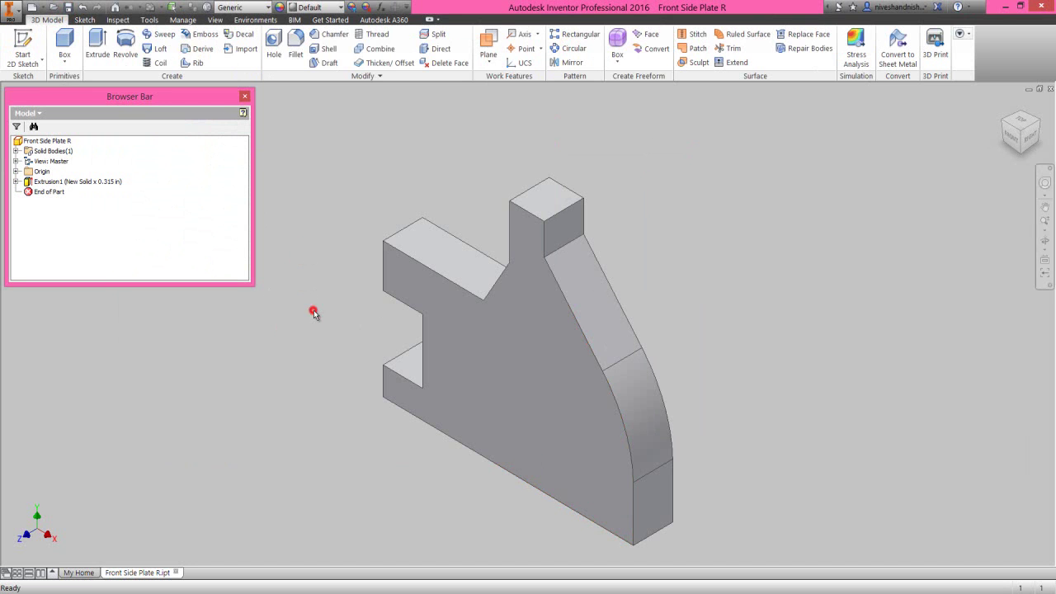
# Create a new 2D sketch on the plate's front face for another extrusion.
pyautogui.click(98, 48)
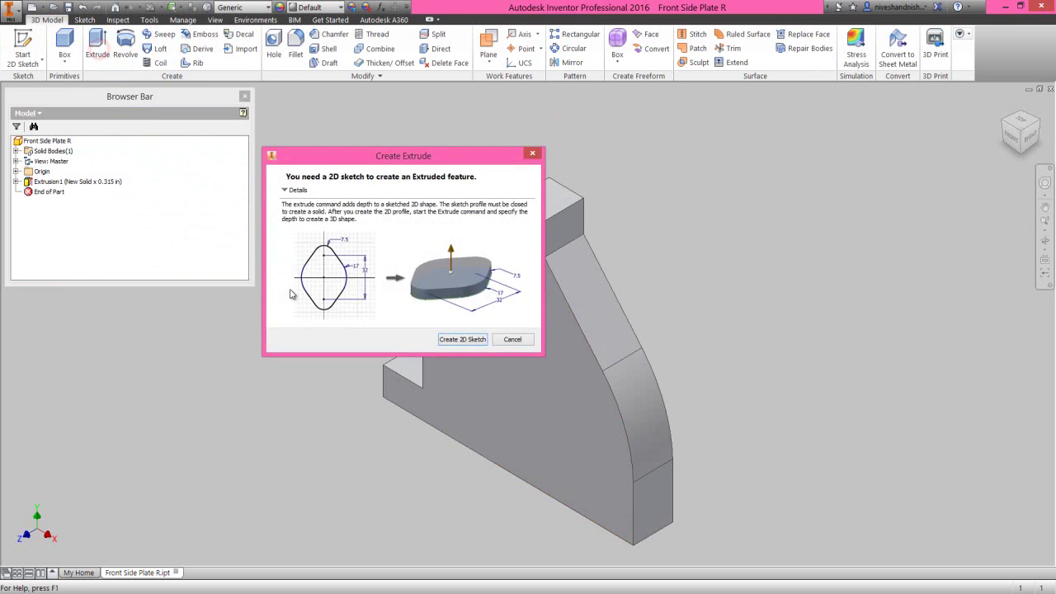
pyautogui.click(452, 340)
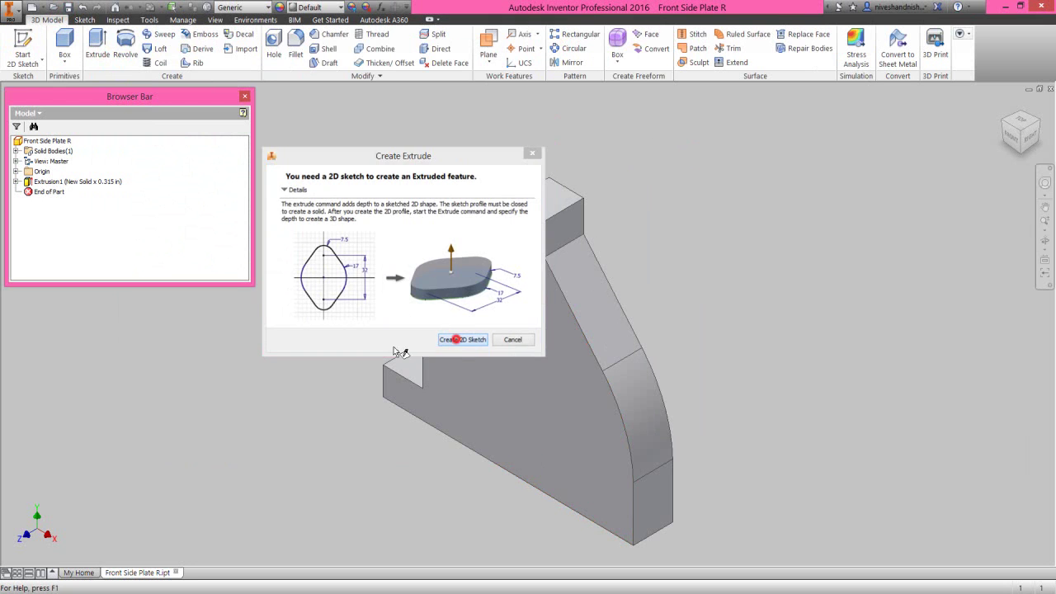
pyautogui.click(528, 403)
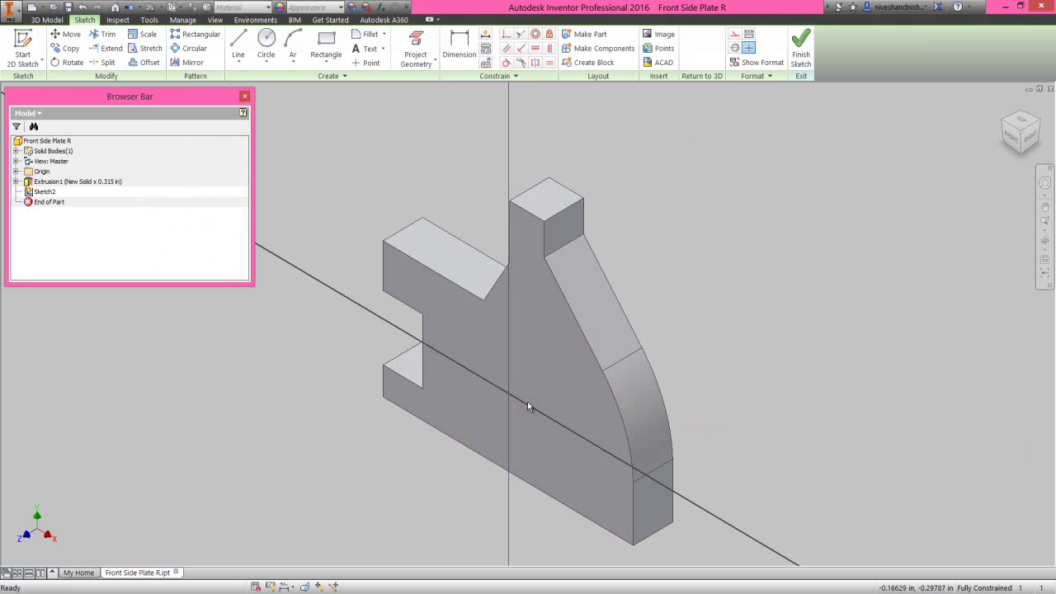
# Project the front face's lower-right vertical edge and its bottom edge into the sketch.
pyautogui.rightClick(737, 280)
pyautogui.click(767, 299)
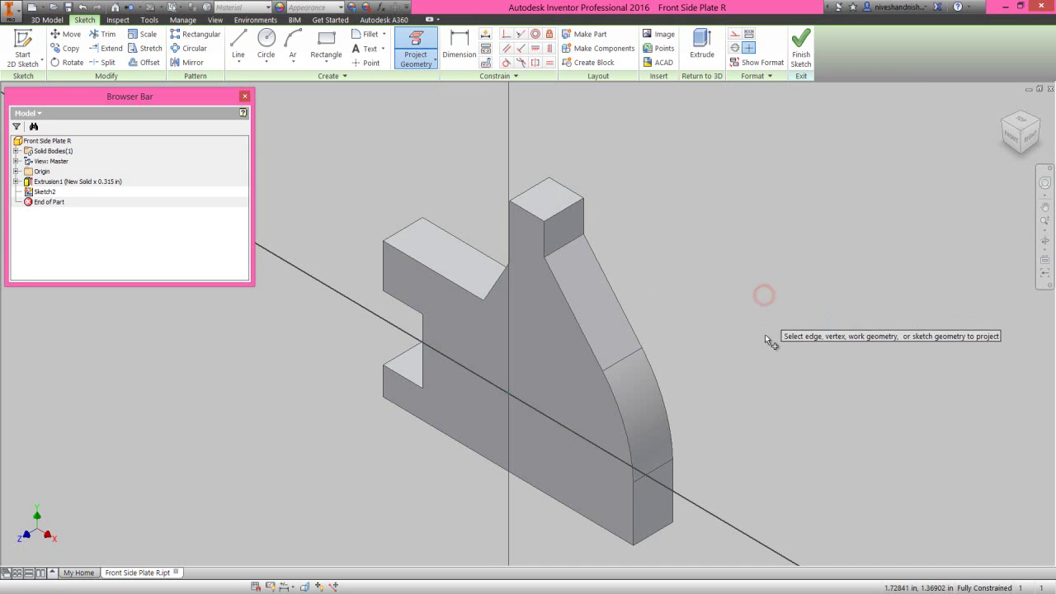
pyautogui.click(633, 535)
pyautogui.click(605, 528)
# Draw a rectangle 0.315 in wide and 0.1875 in high from the front face's lower-right corner along the projected edges.
pyautogui.rightClick(714, 327)
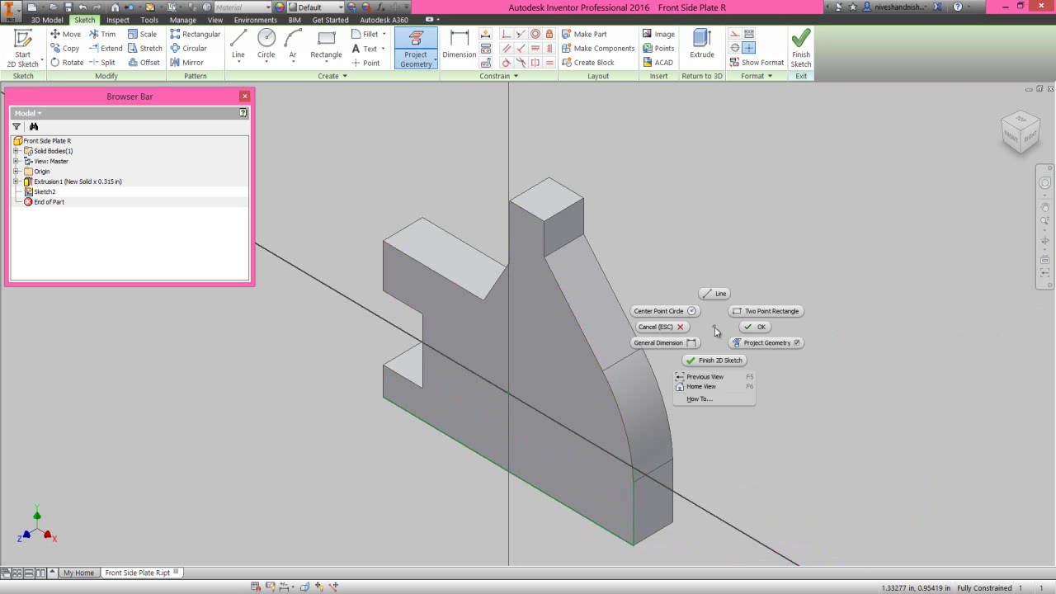
pyautogui.click(769, 311)
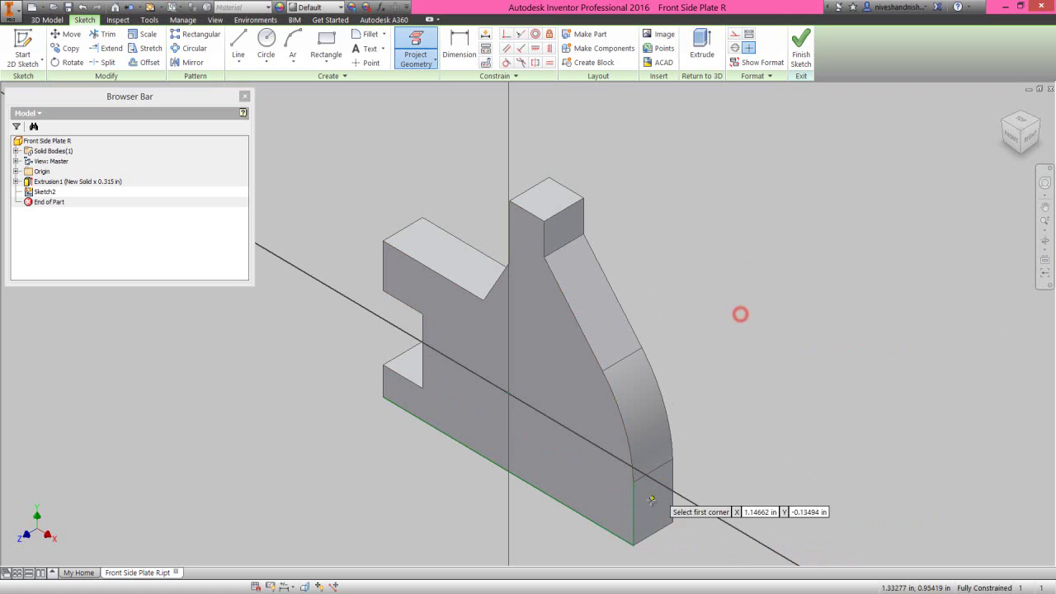
pyautogui.click(635, 544)
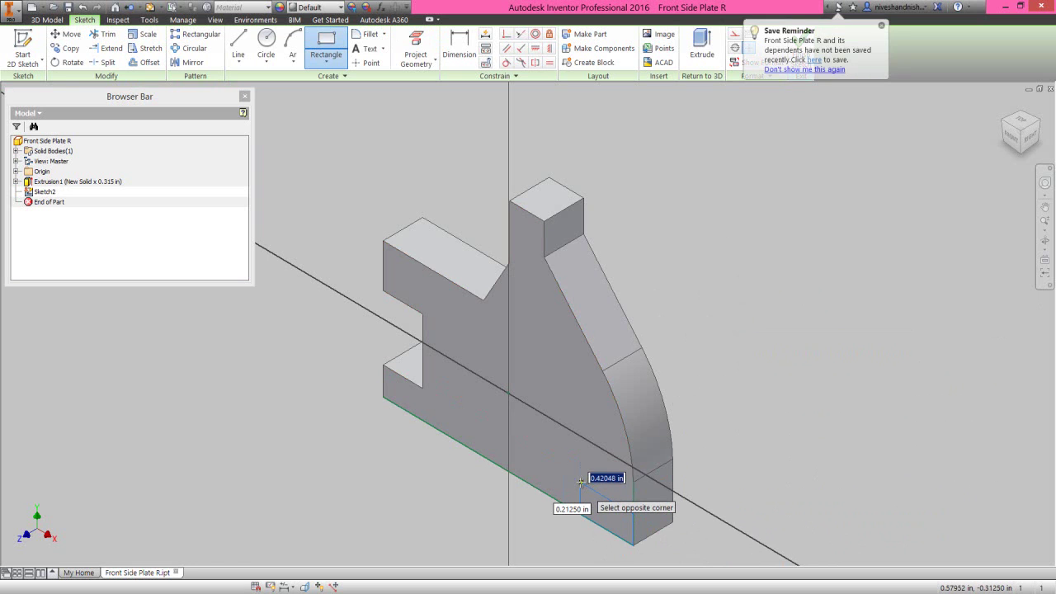
pyautogui.write('.315')
pyautogui.press('Tab')
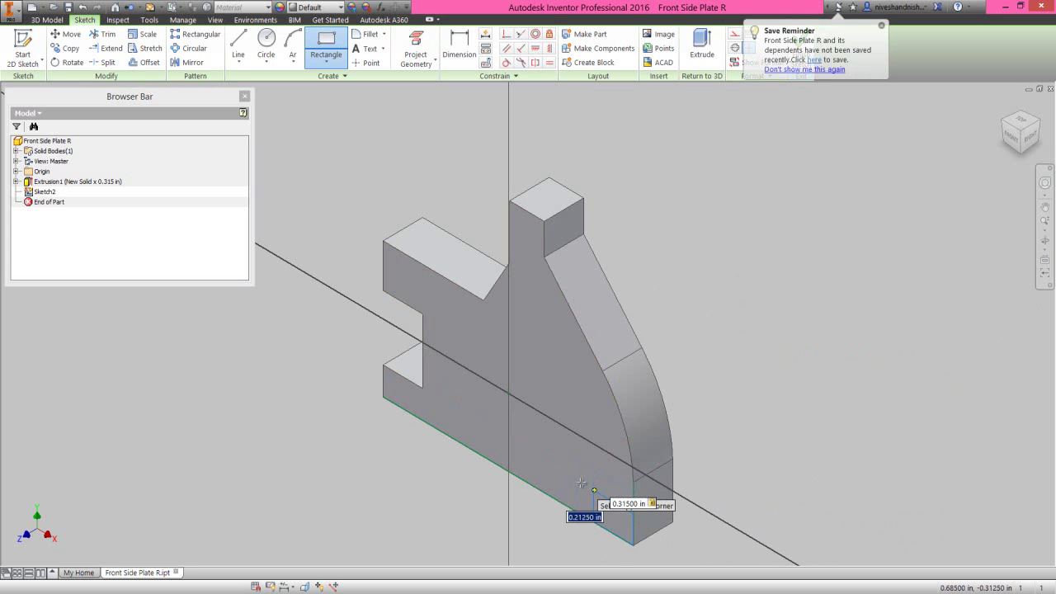
pyautogui.write('.18')
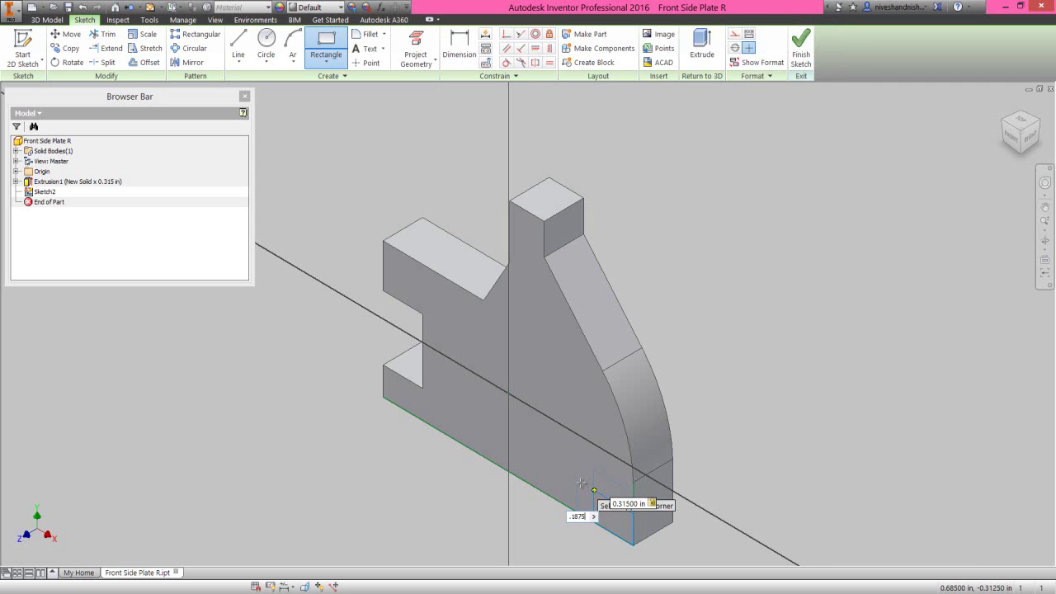
pyautogui.write('75')
pyautogui.press('Return')
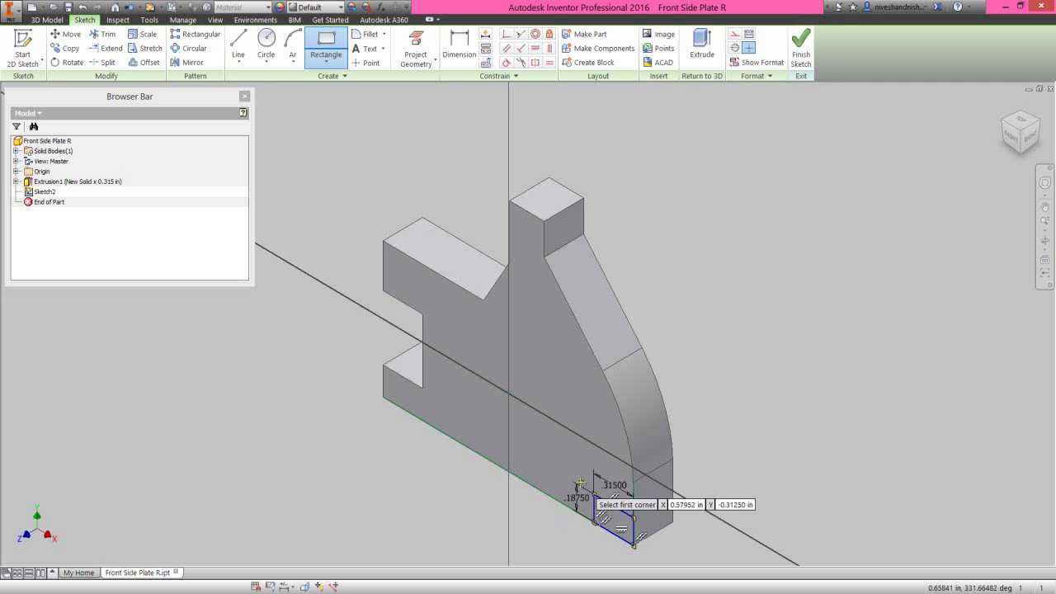
pyautogui.rightClick(683, 375)
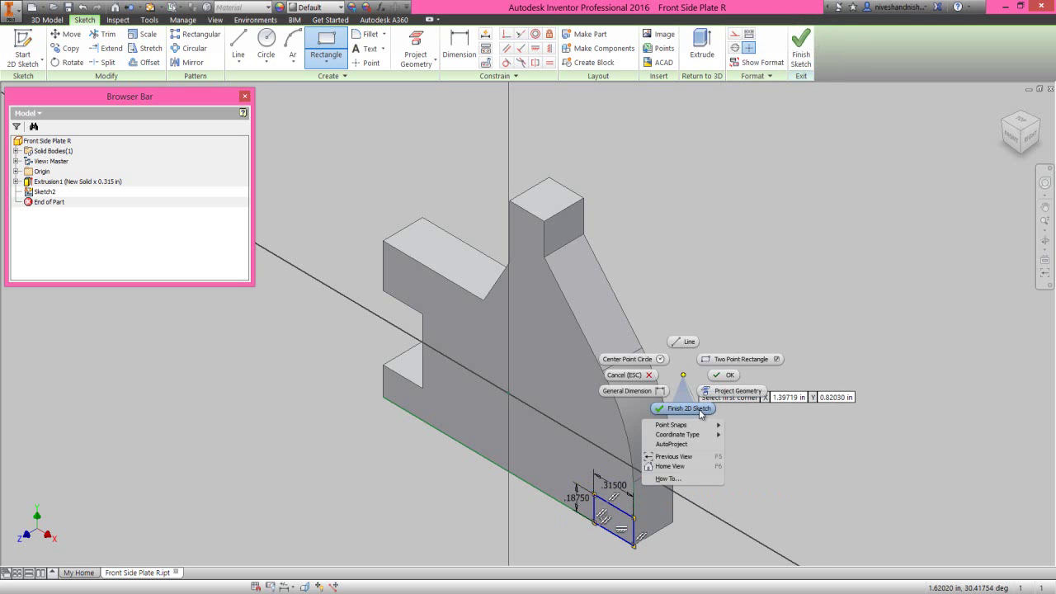
pyautogui.click(720, 377)
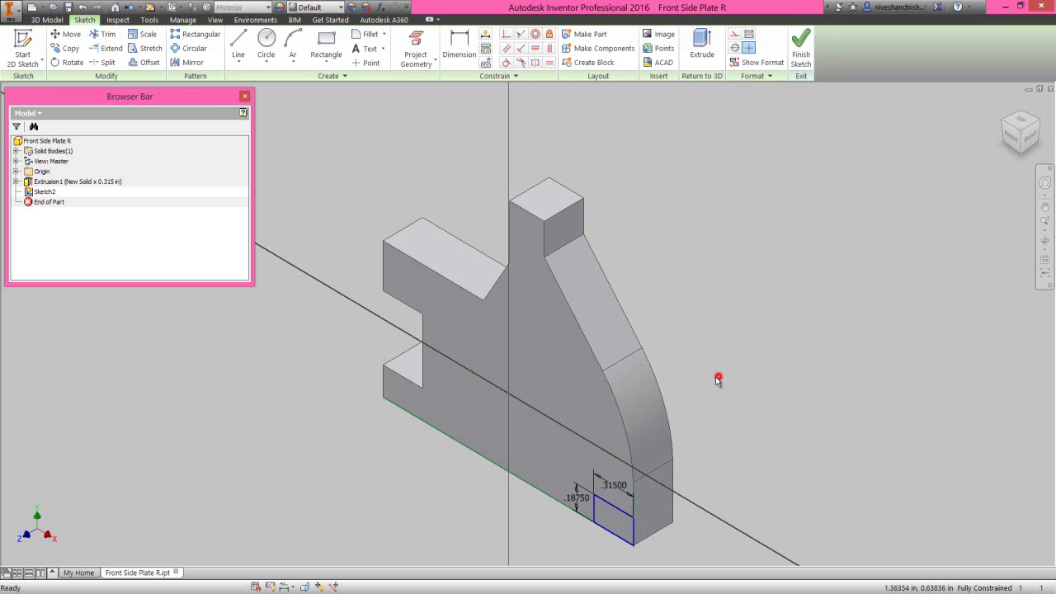
# Extrude the small corner rectangle as a cut through the whole plate with the extents set to All.
pyautogui.click(701, 45)
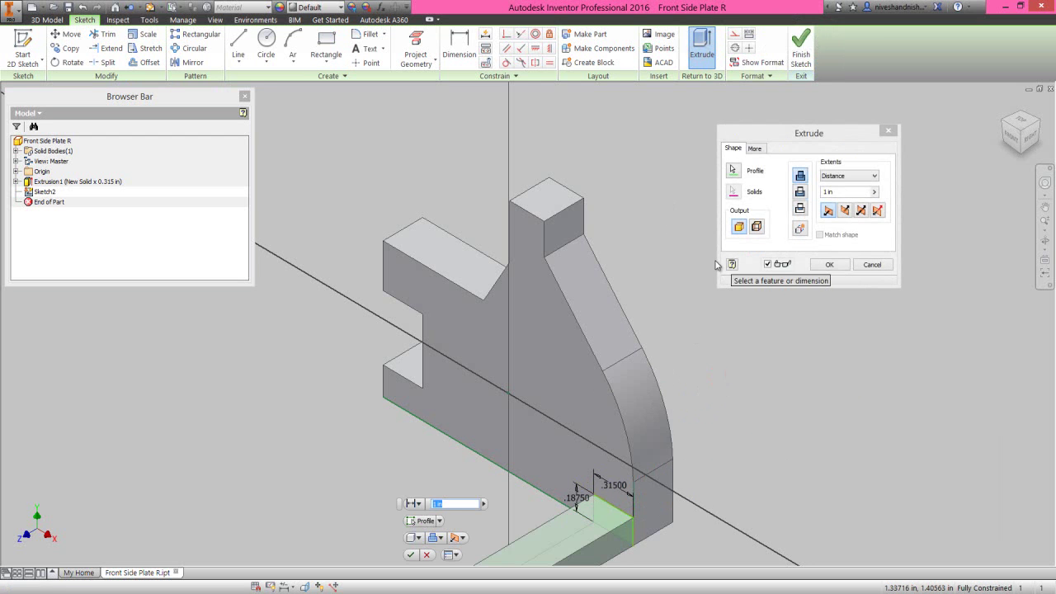
pyautogui.click(778, 134)
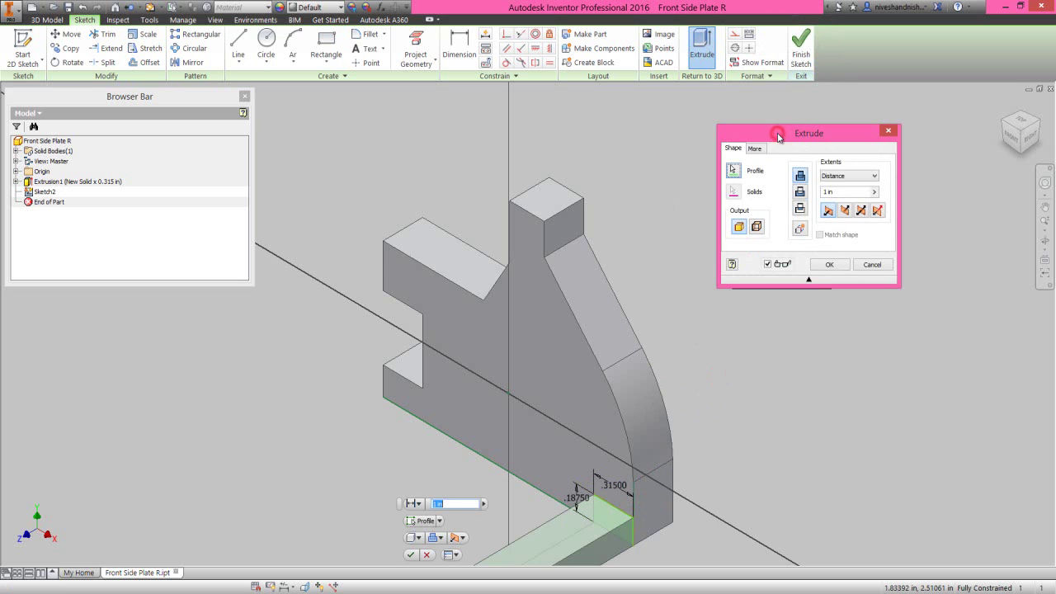
pyautogui.click(800, 192)
pyautogui.click(837, 176)
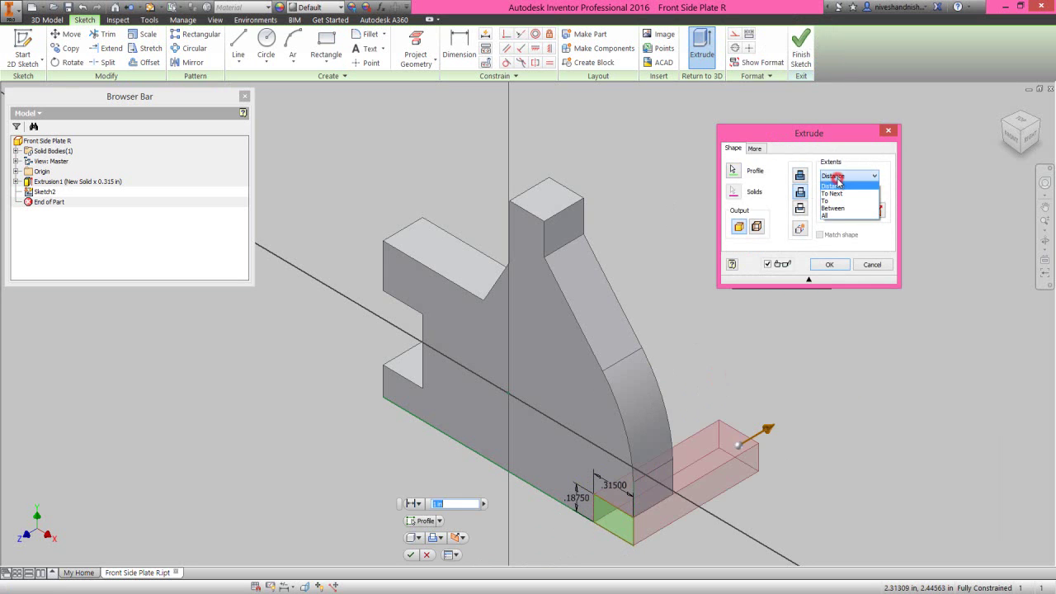
pyautogui.click(833, 215)
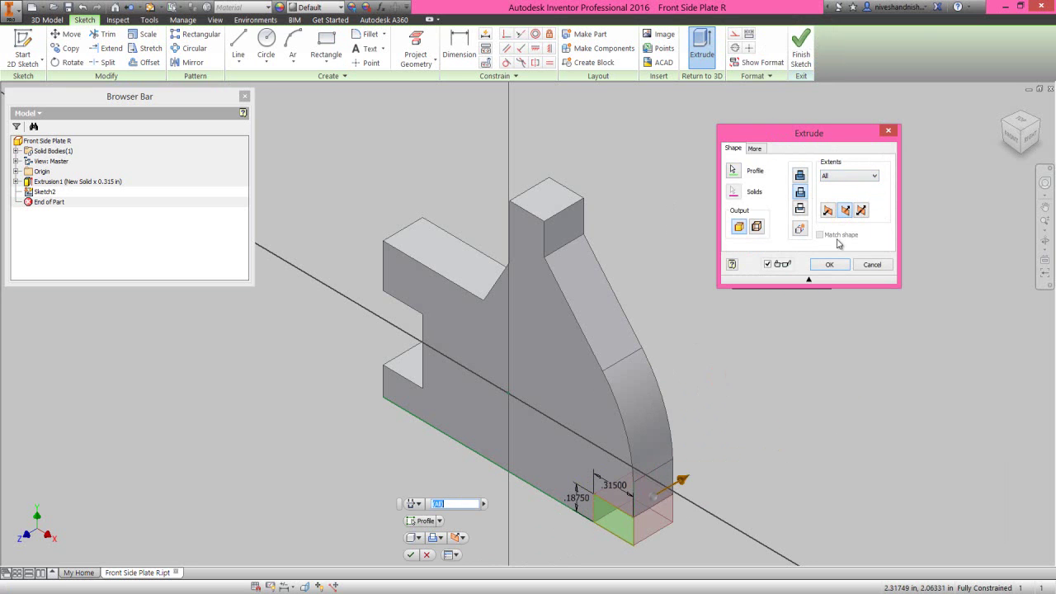
pyautogui.click(830, 265)
pyautogui.click(833, 265)
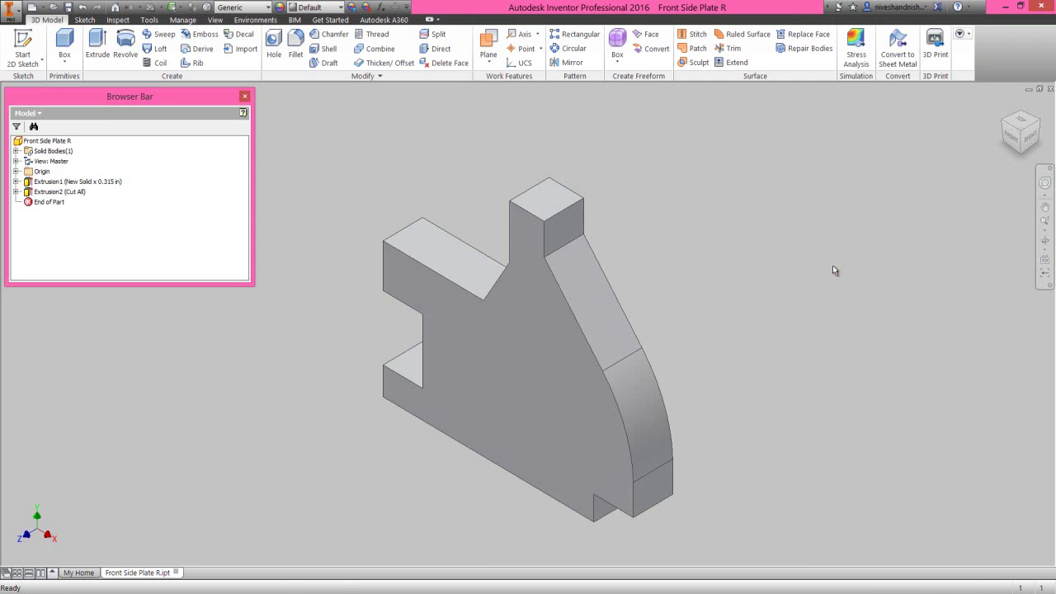
pyautogui.click(763, 275)
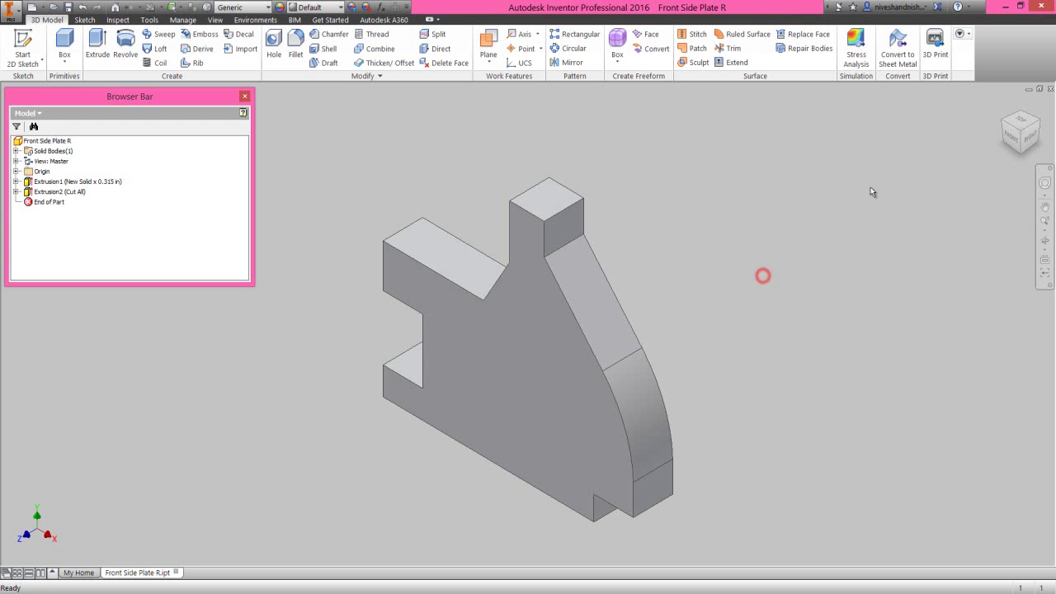
# Fillet the four vertical edges at the ends of the upper and lower arms with a 0.1575 in radius.
pyautogui.click(999, 121)
pyautogui.click(382, 239)
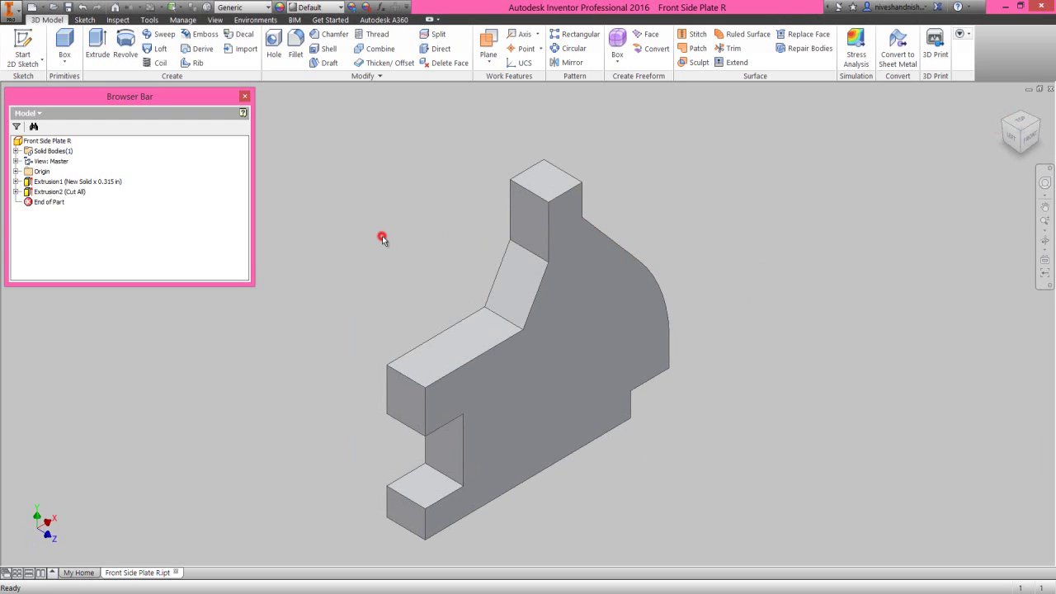
pyautogui.click(295, 54)
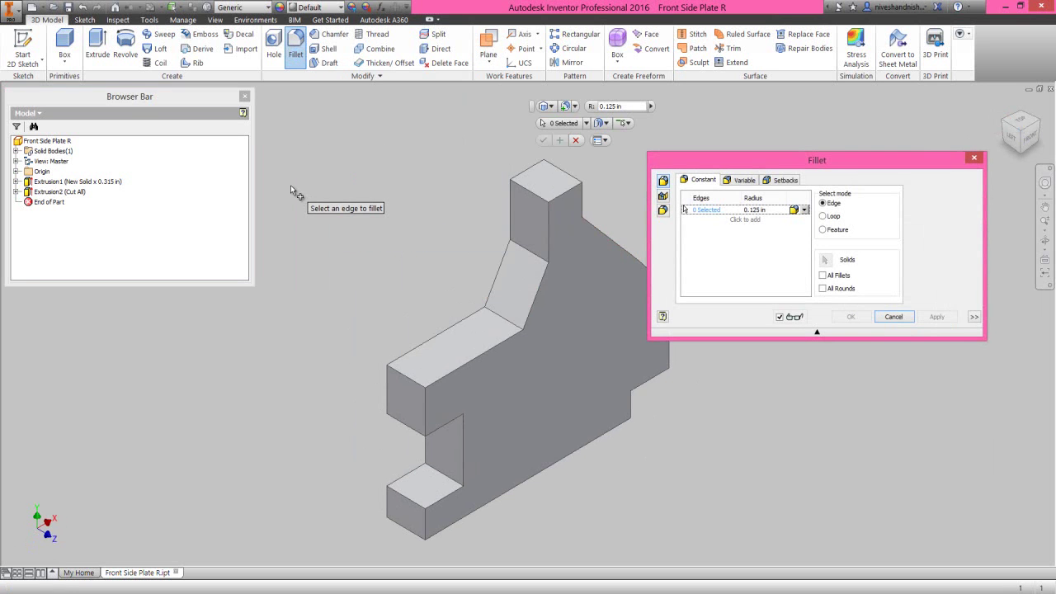
pyautogui.click(386, 388)
pyautogui.click(426, 414)
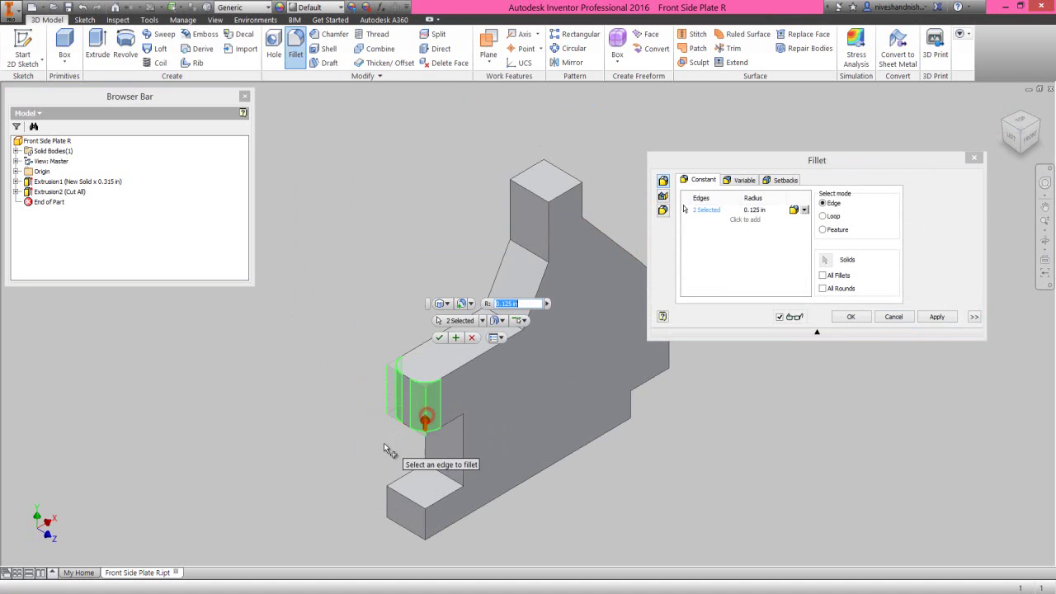
pyautogui.click(387, 504)
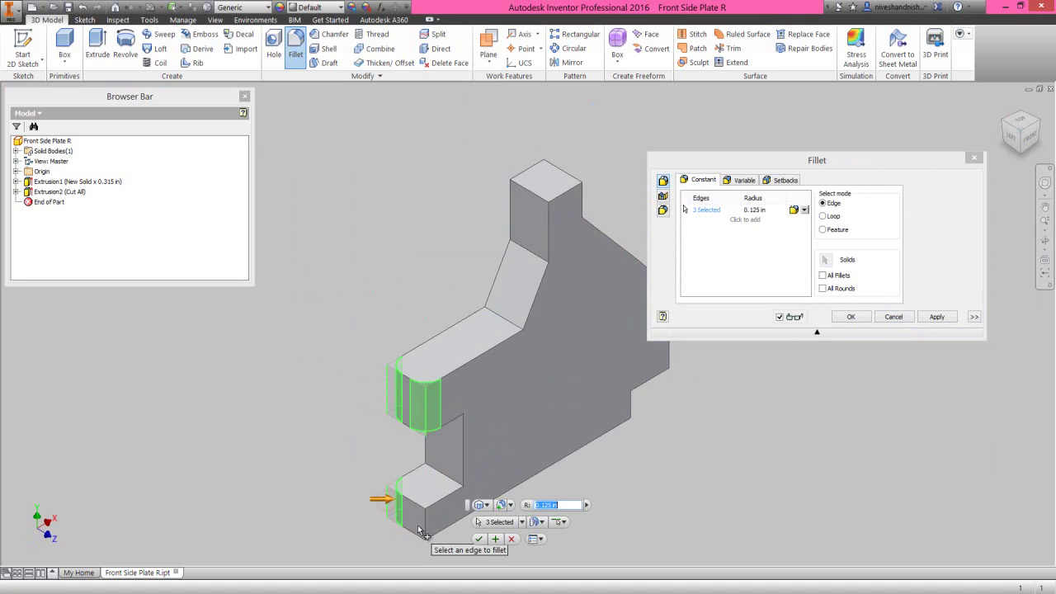
pyautogui.click(426, 527)
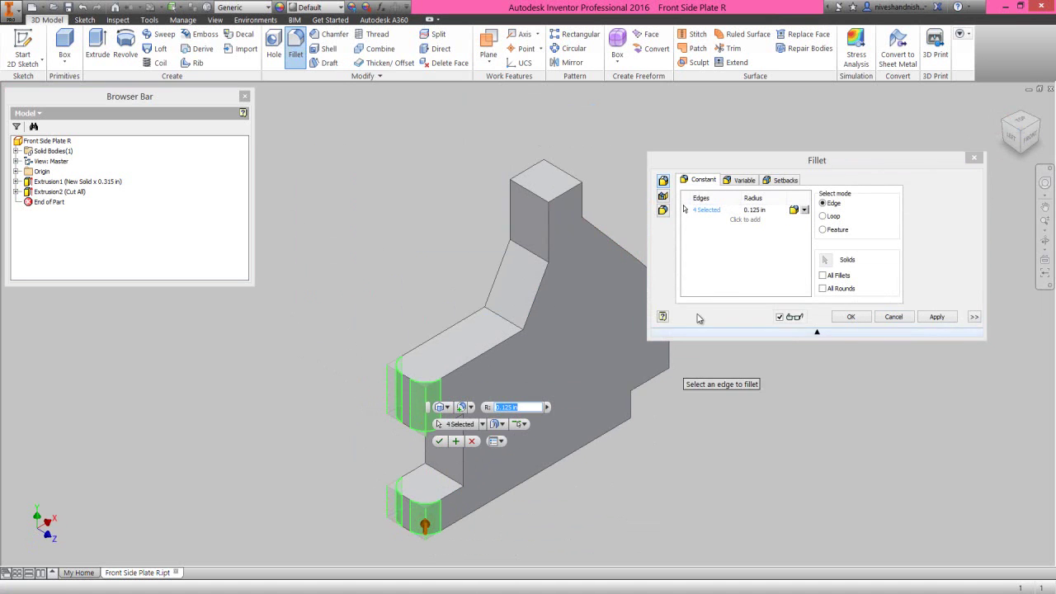
pyautogui.click(763, 210)
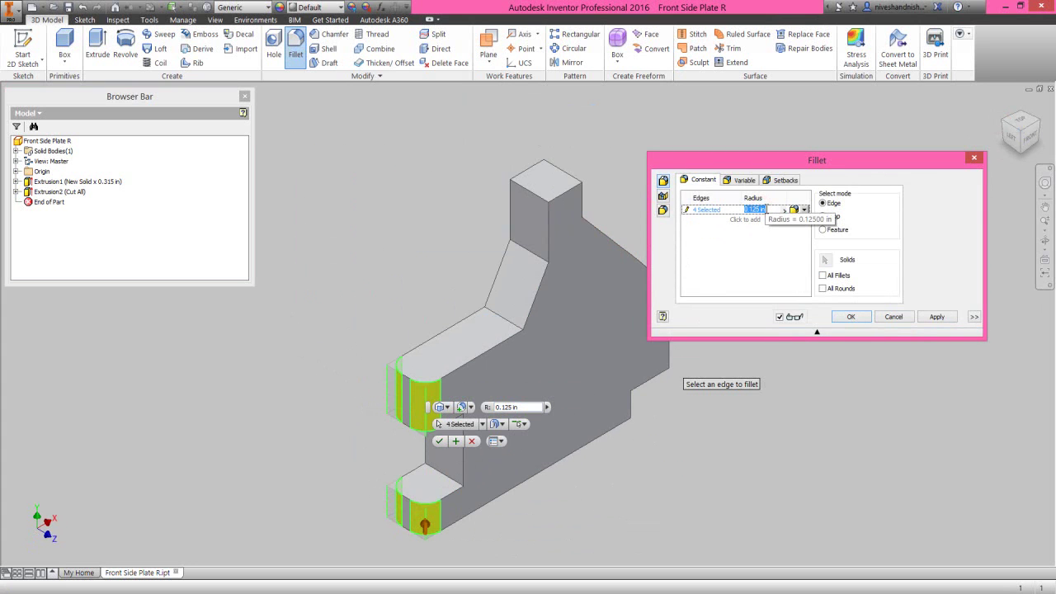
pyautogui.write('1575')
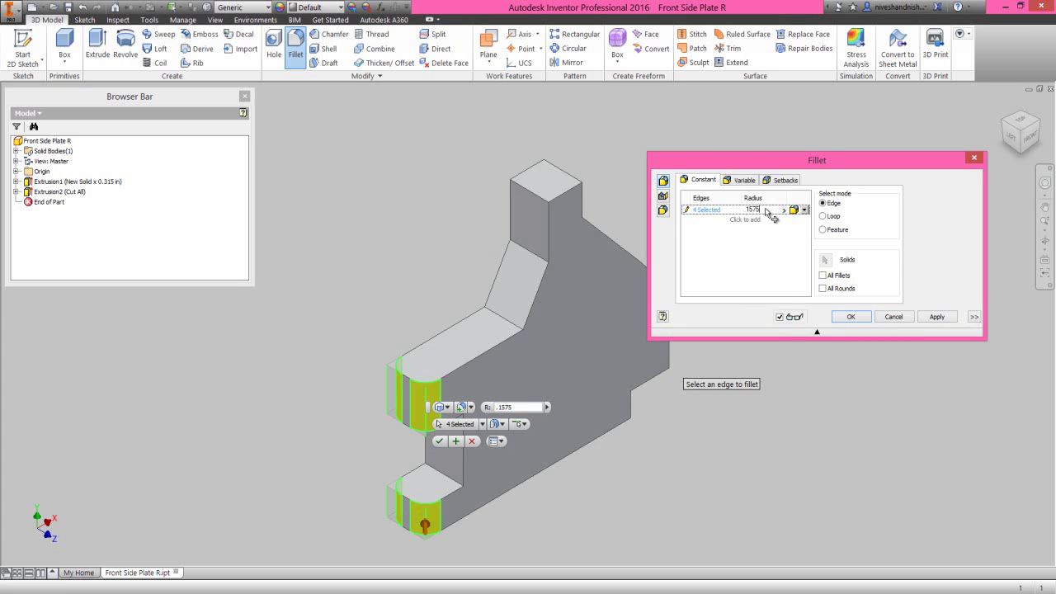
pyautogui.click(850, 317)
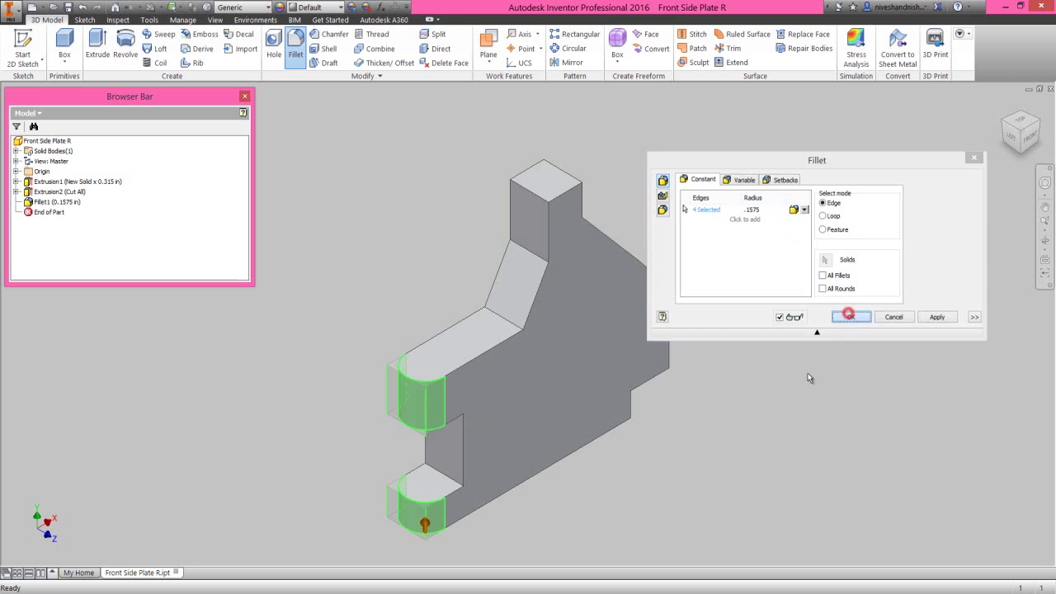
pyautogui.click(794, 381)
pyautogui.click(757, 372)
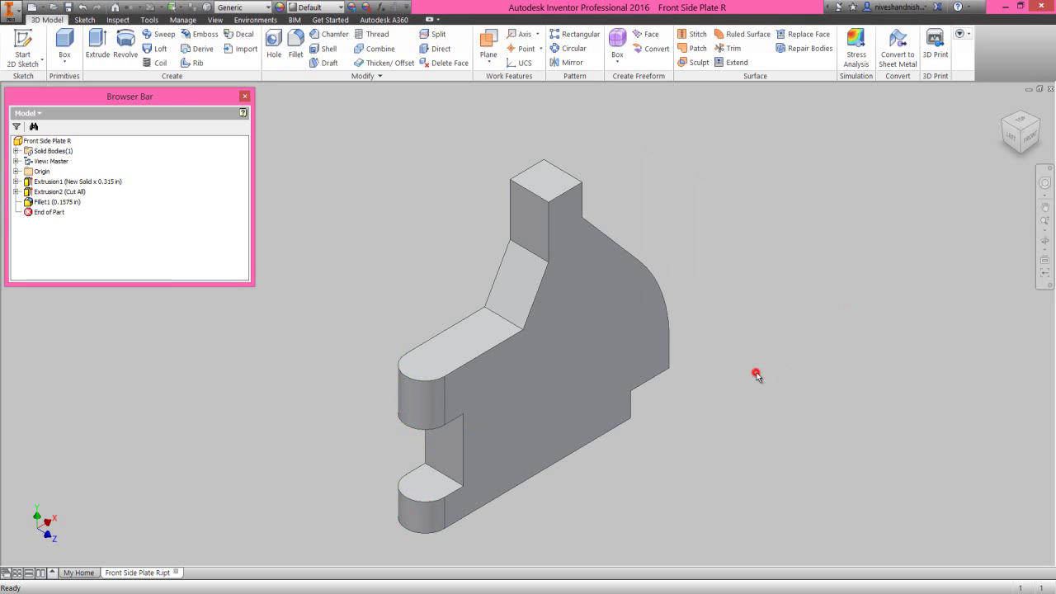
# Create a new 2D sketch on the plate's back face.
pyautogui.click(1000, 107)
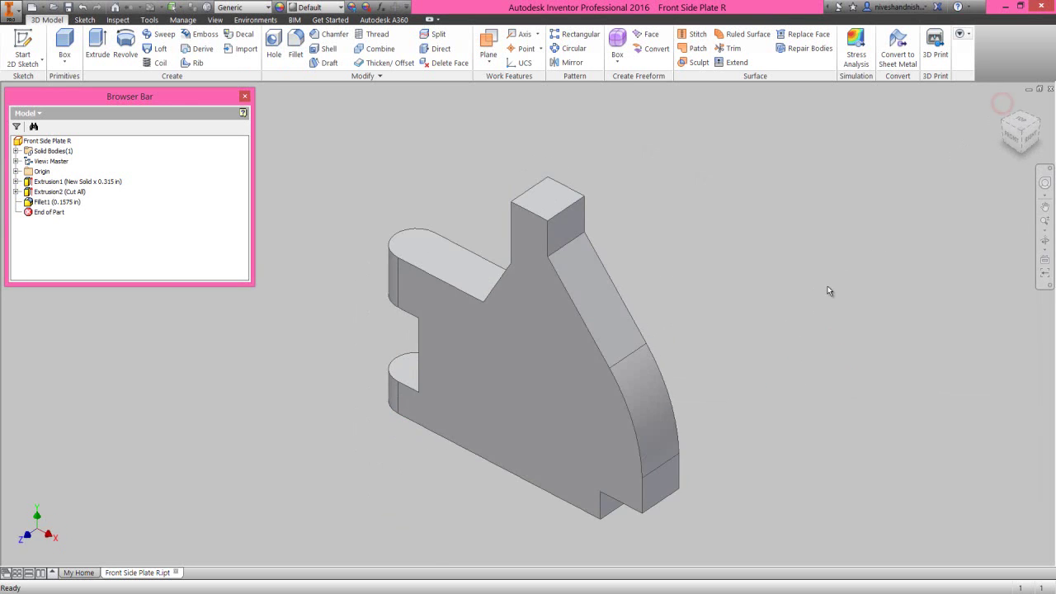
pyautogui.click(1040, 123)
pyautogui.click(568, 339)
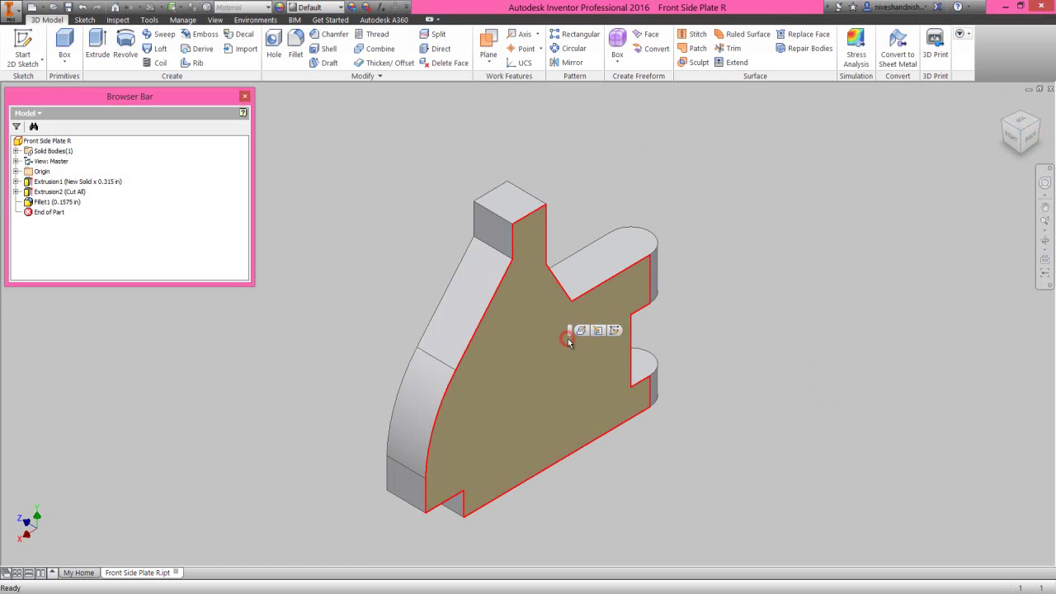
pyautogui.click(615, 330)
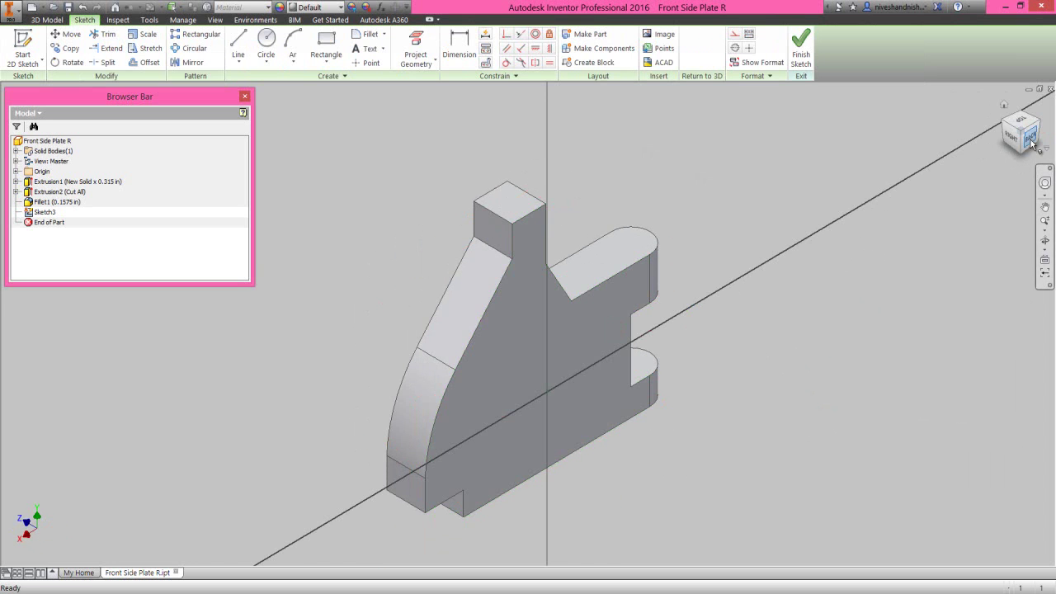
# Project the upper arm's outer end edge, its top edge and the adjoining sloped edge into the back-face sketch.
pyautogui.click(429, 48)
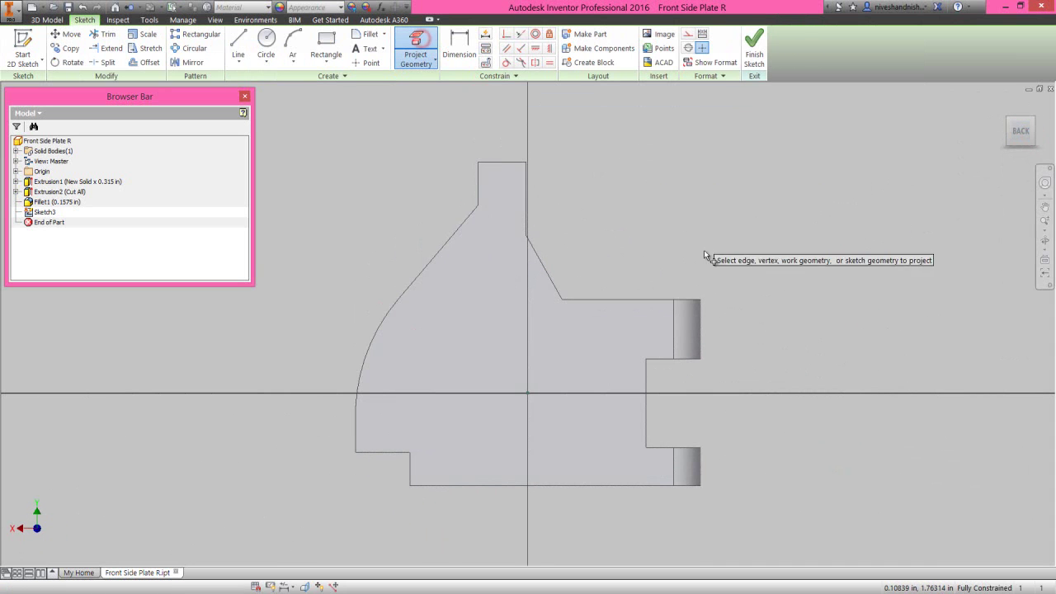
pyautogui.click(701, 318)
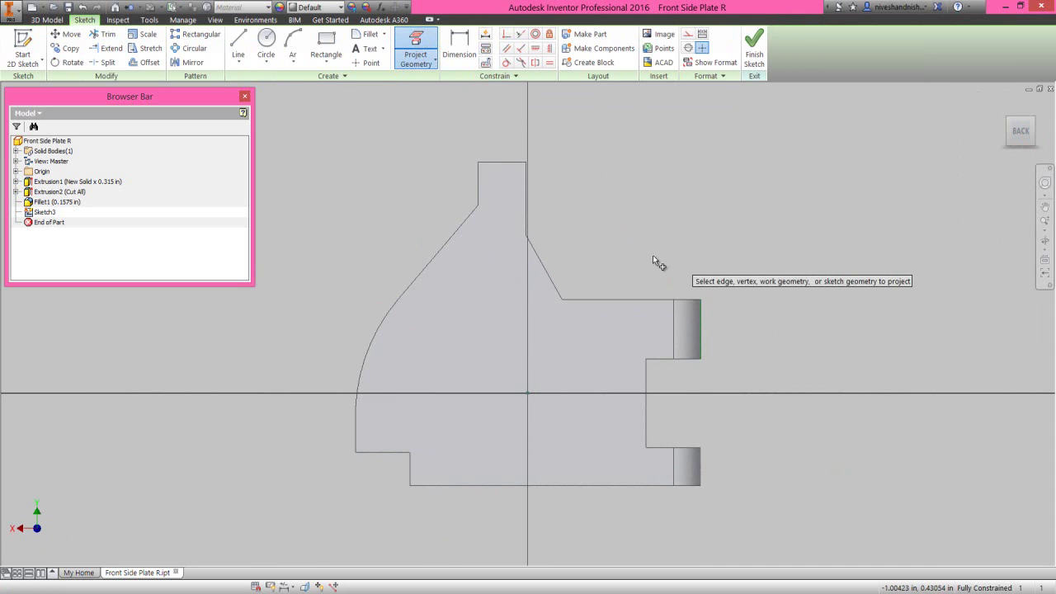
pyautogui.click(625, 301)
pyautogui.click(544, 267)
# Draw a horizontal line about 0.235 in long from the sloped edge, continuing with a vertical line about 0.282 in down to the arm's top edge.
pyautogui.rightClick(612, 224)
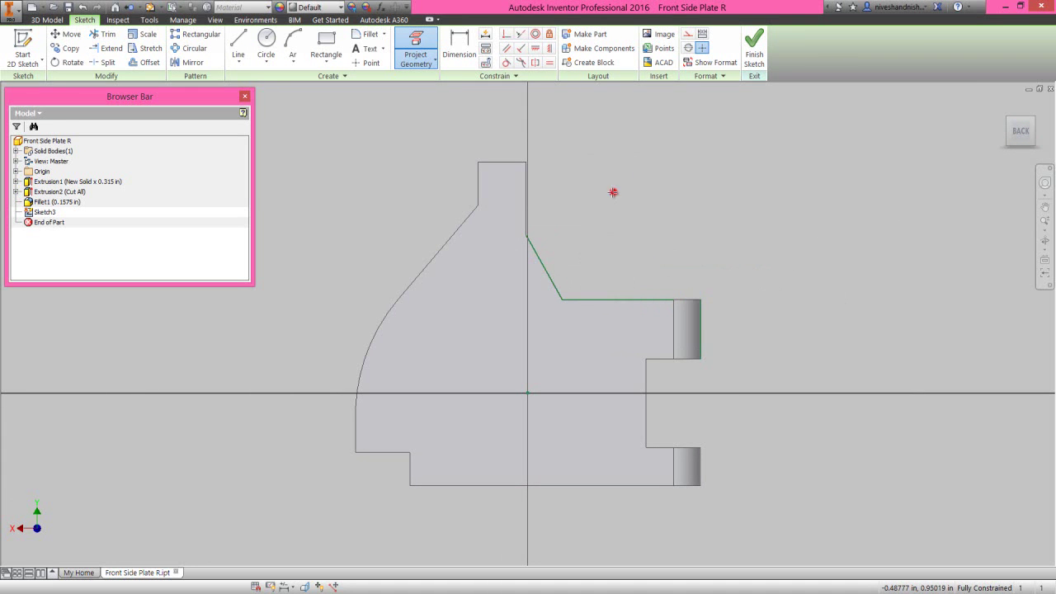
pyautogui.click(612, 191)
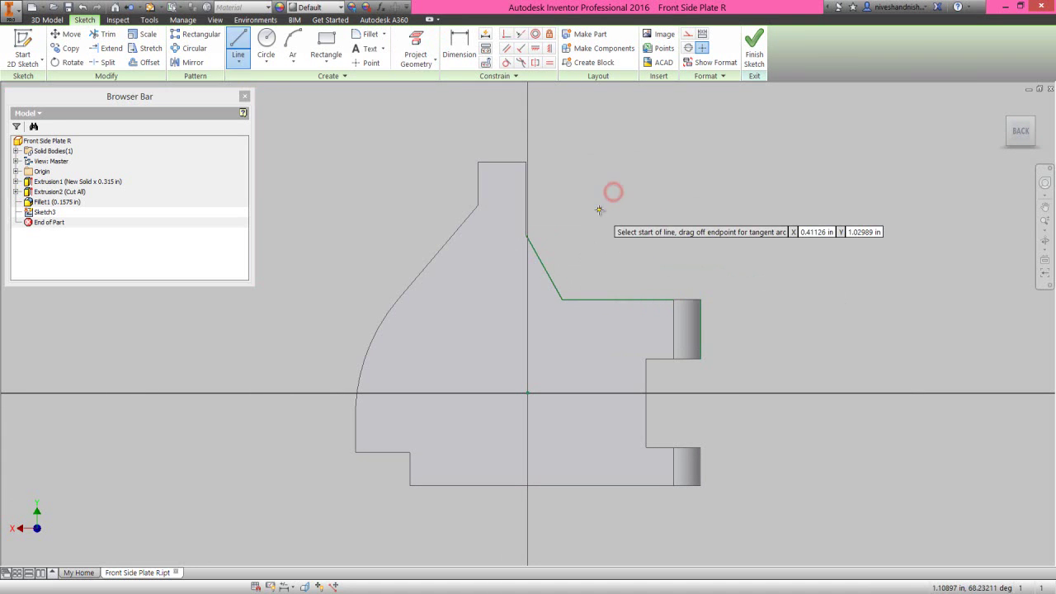
pyautogui.click(533, 248)
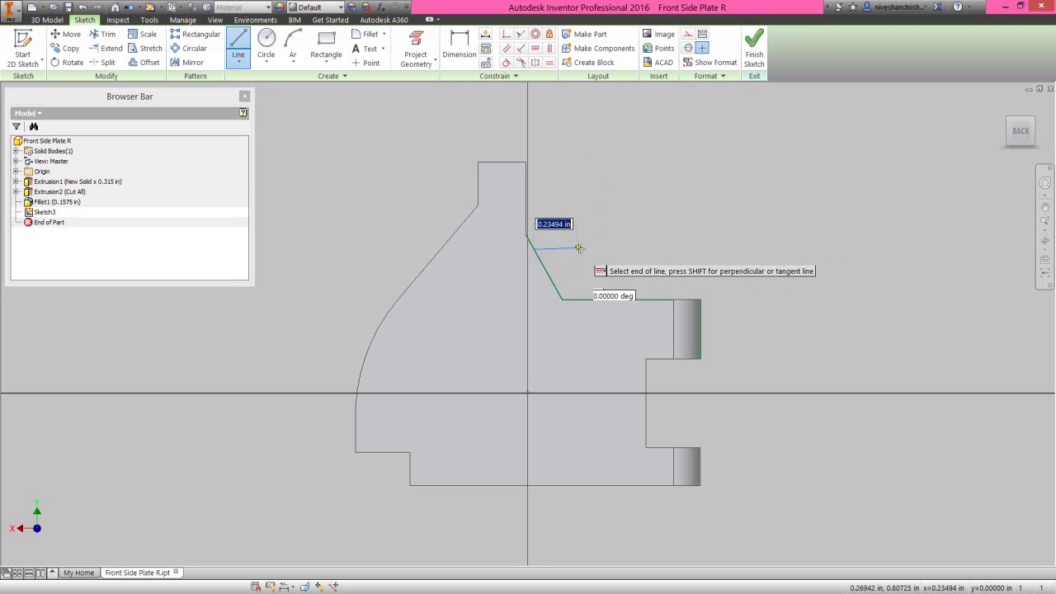
pyautogui.click(575, 249)
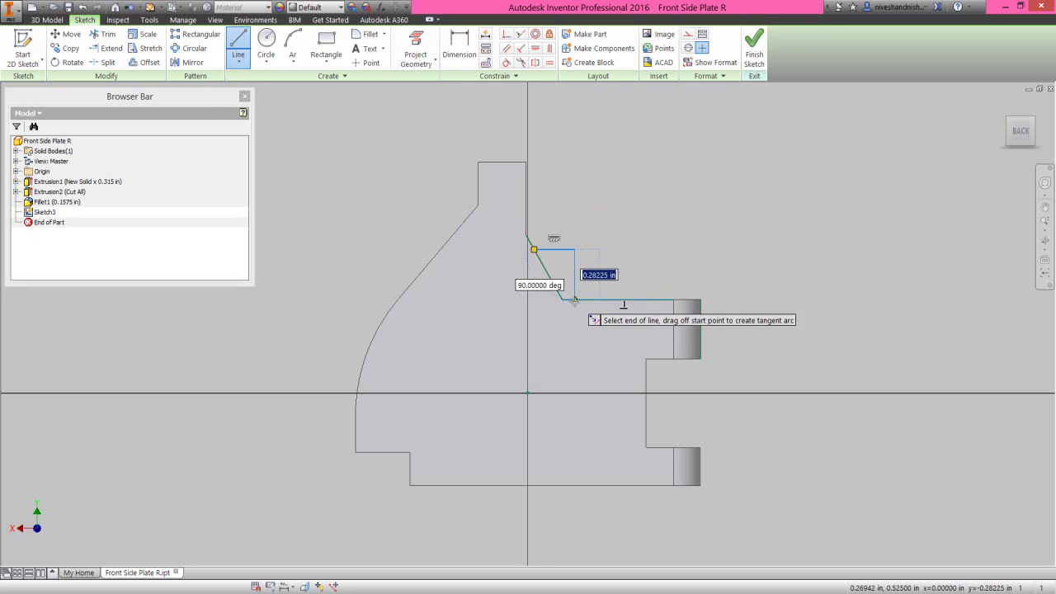
pyautogui.click(575, 298)
# Dimension the vertical line 0.795 in from the upper arm's outer end edge.
pyautogui.rightClick(599, 264)
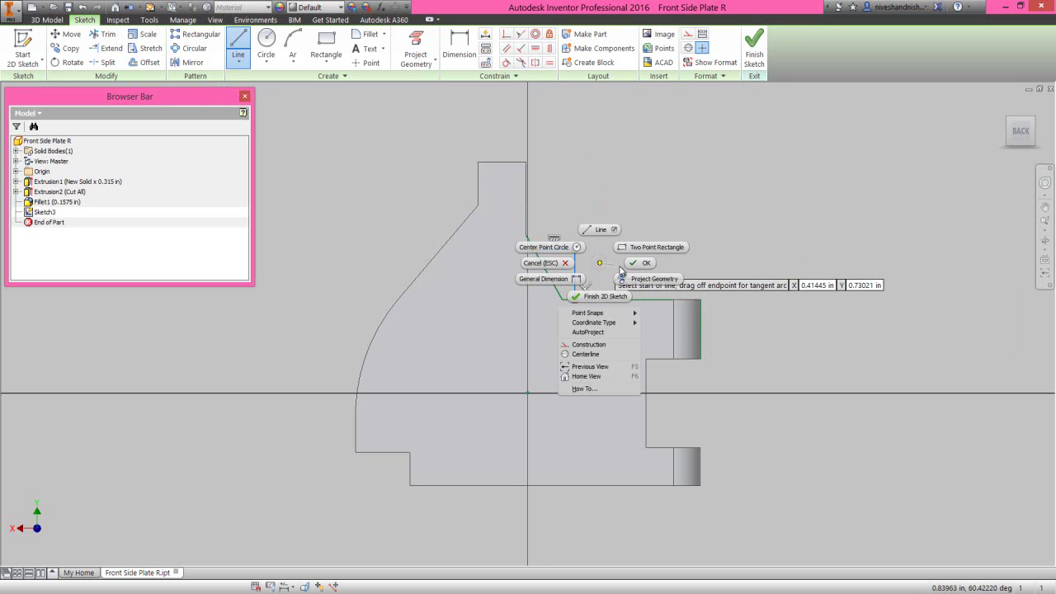
pyautogui.click(581, 281)
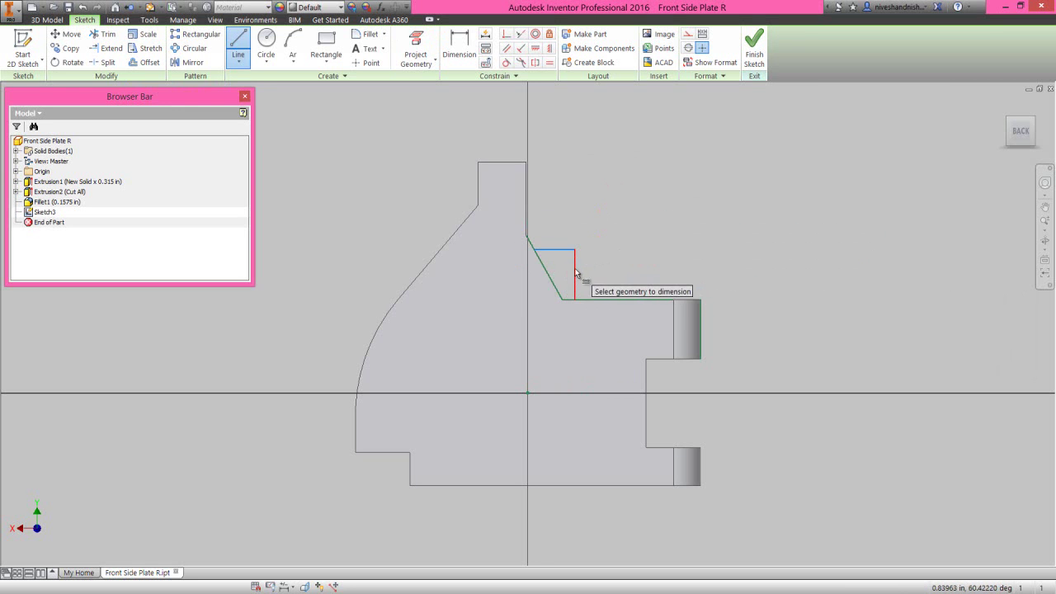
pyautogui.click(577, 280)
pyautogui.click(700, 327)
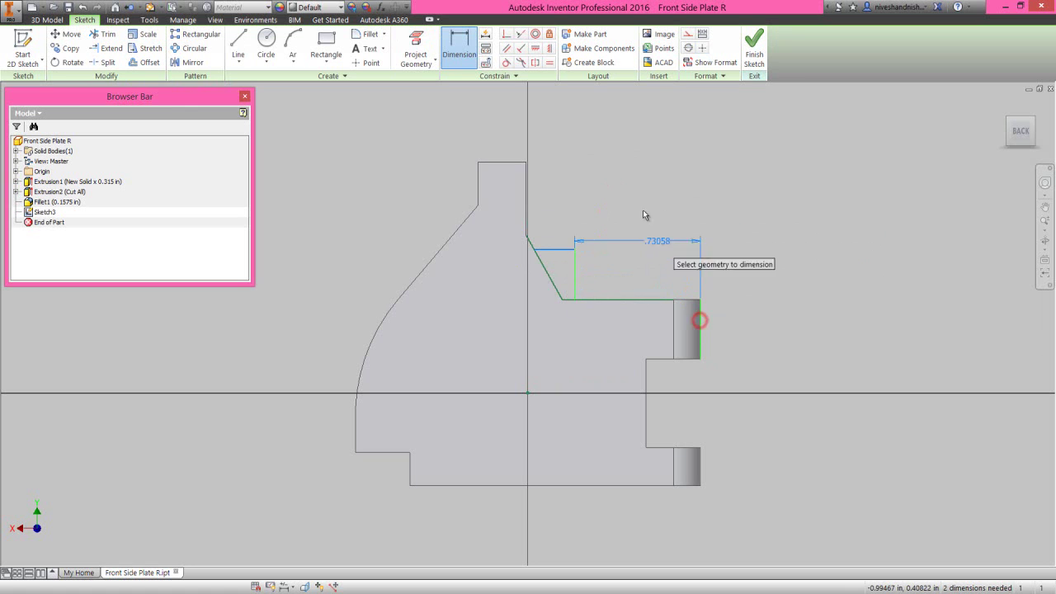
pyautogui.click(639, 204)
pyautogui.write('.795')
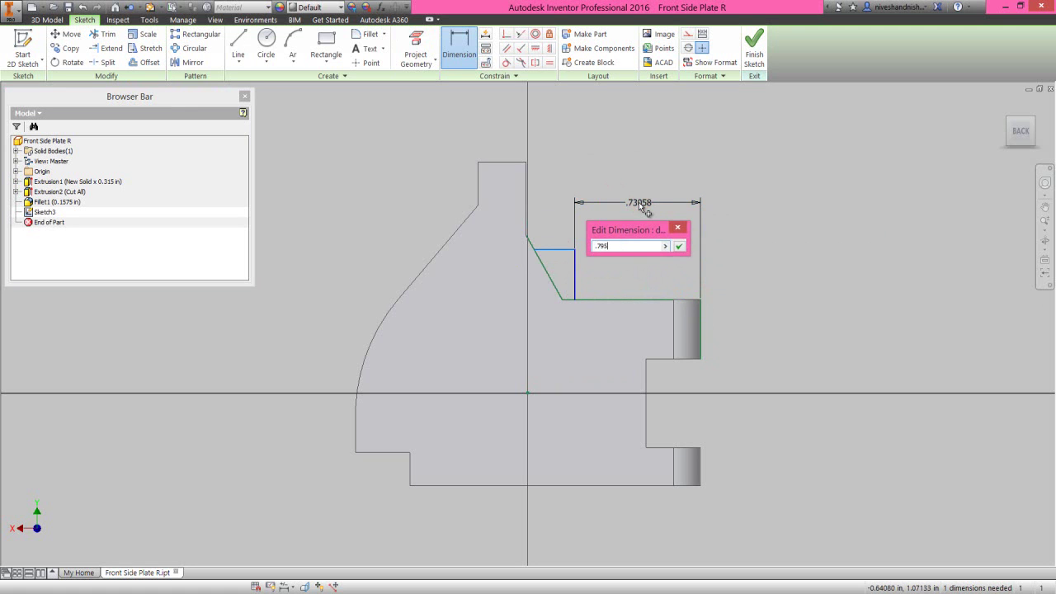
pyautogui.press('Return')
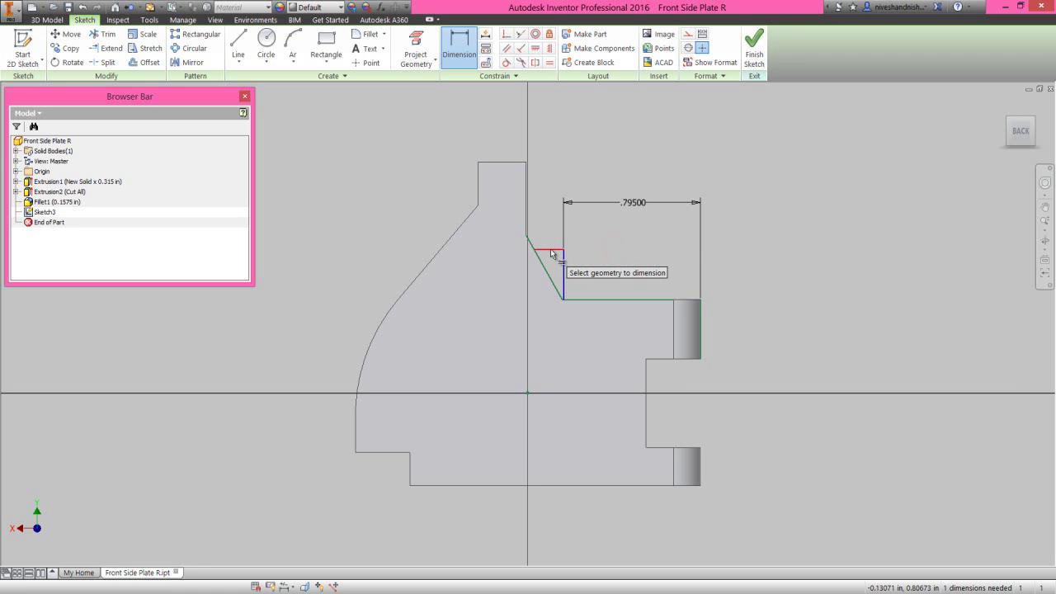
# Dimension the short horizontal line 0.34375 in above the arm's top edge and finish the sketch.
pyautogui.click(577, 302)
pyautogui.click(546, 250)
pyautogui.click(490, 283)
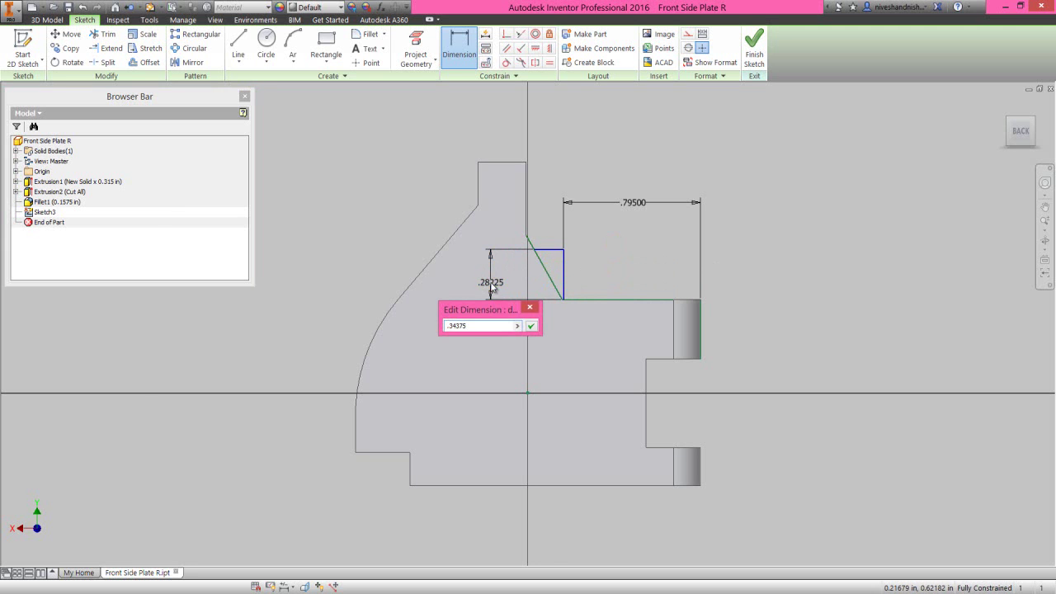
pyautogui.press('Return')
pyautogui.rightClick(524, 206)
pyautogui.click(503, 169)
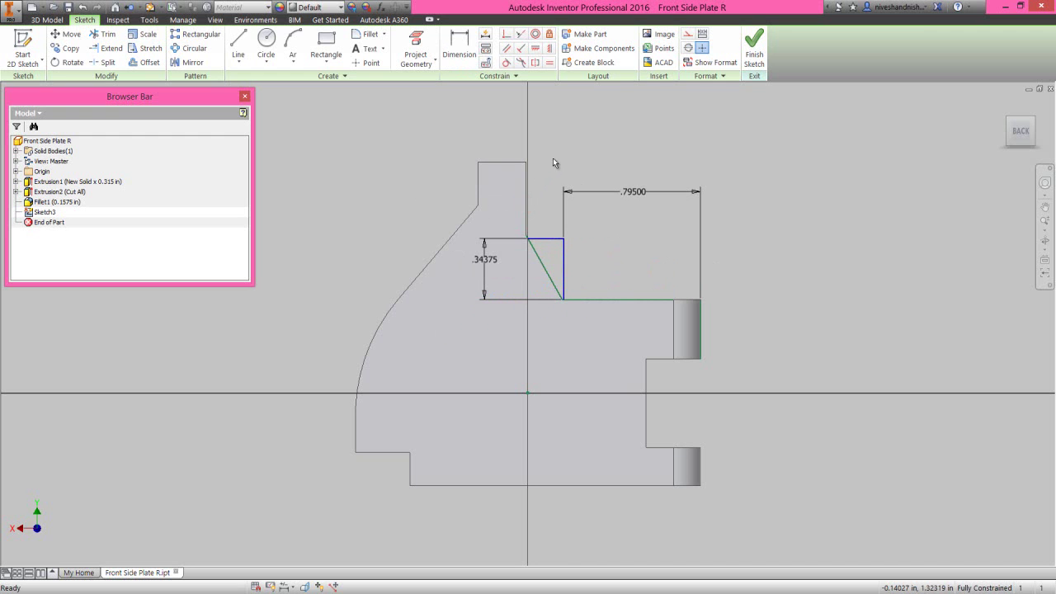
pyautogui.click(754, 51)
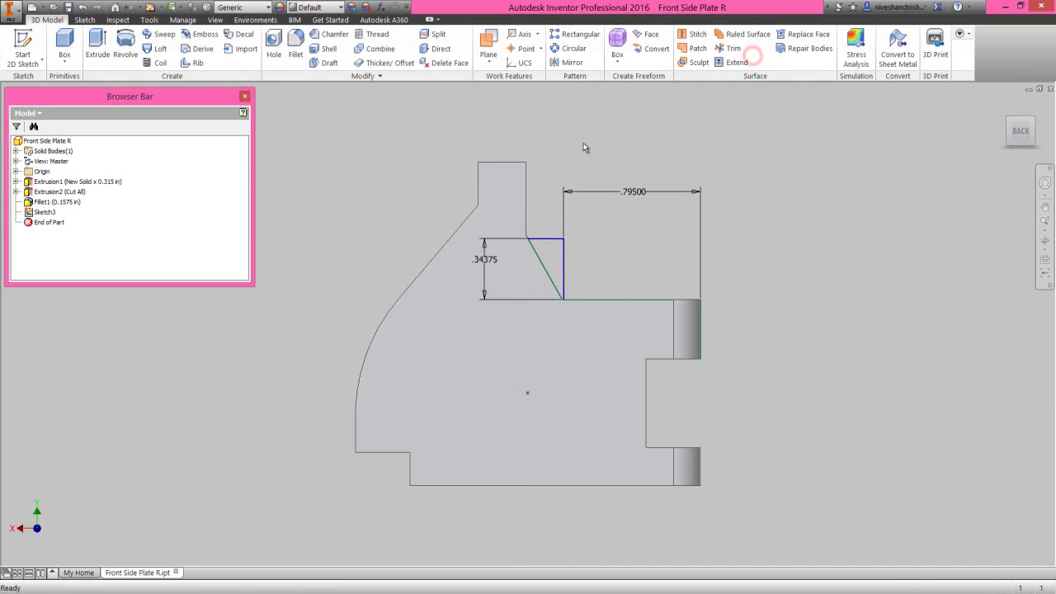
# Extrude the triangular profile 0.315 in into the plate's thickness, joining it to the body.
pyautogui.click(97, 45)
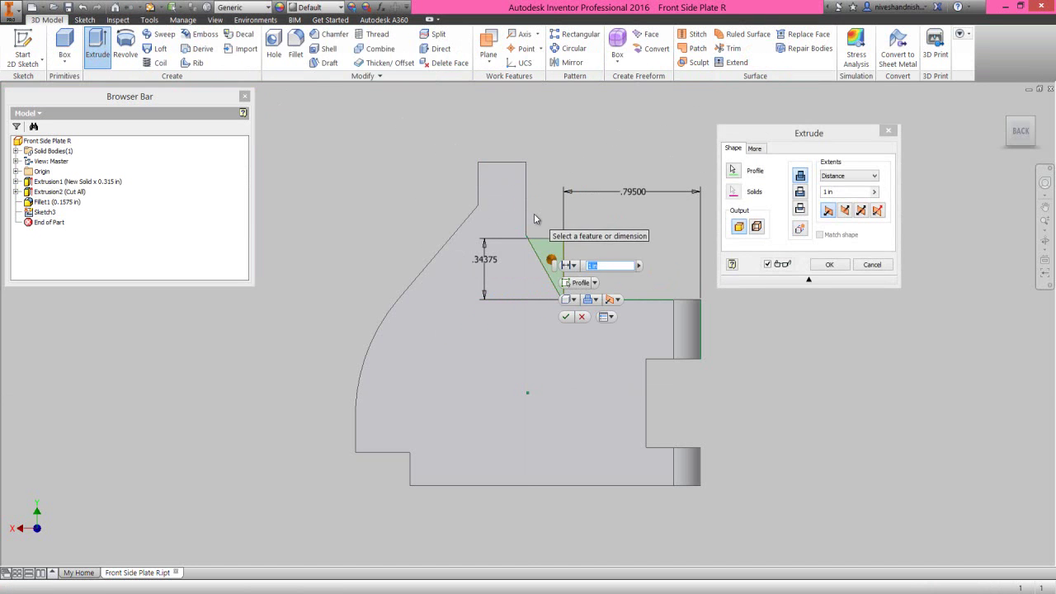
pyautogui.click(1012, 122)
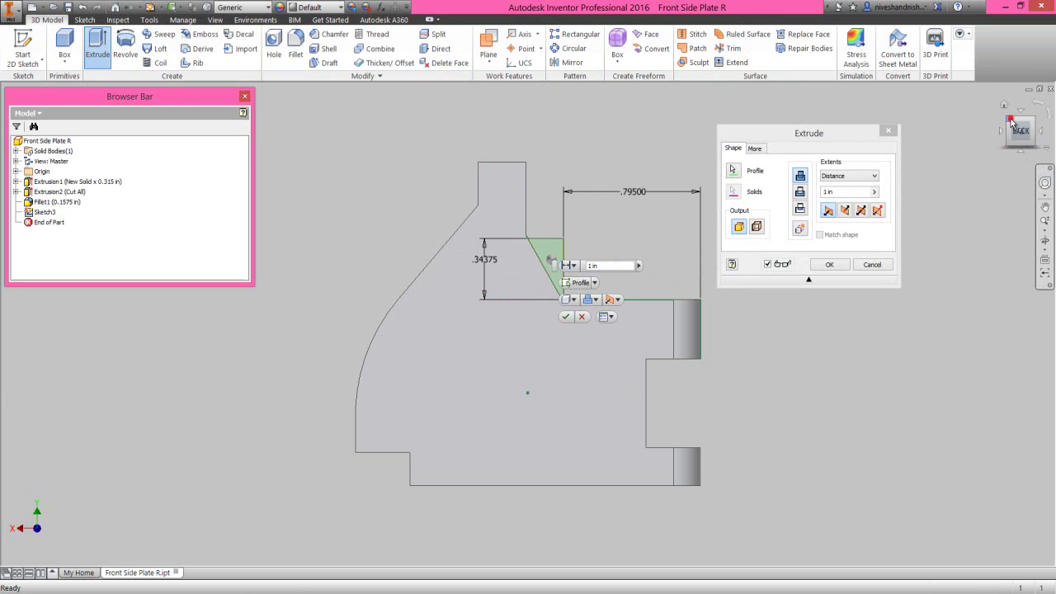
pyautogui.click(741, 134)
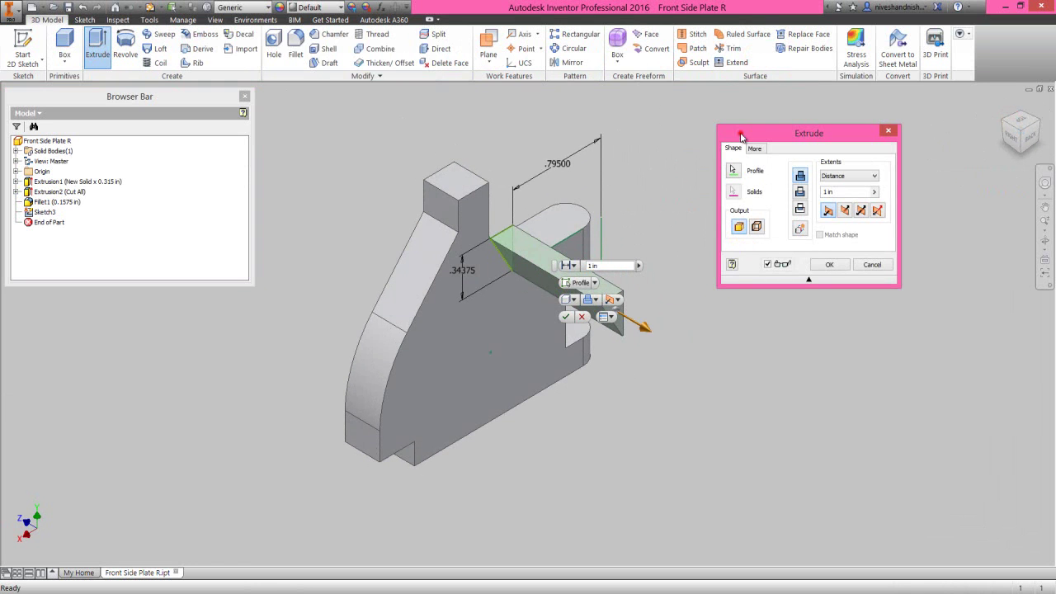
pyautogui.click(843, 212)
pyautogui.click(832, 193)
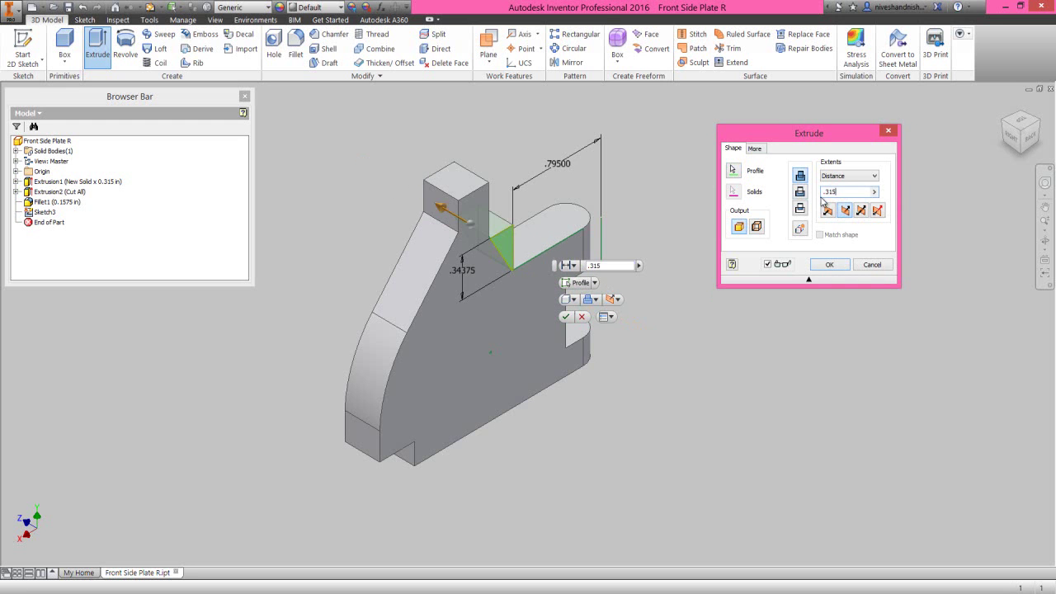
pyautogui.press('Return')
# Create a sketch on the side face of the plate's top block, above the long slope, and project the face's top edge.
pyautogui.click(785, 281)
pyautogui.click(1004, 107)
pyautogui.click(384, 189)
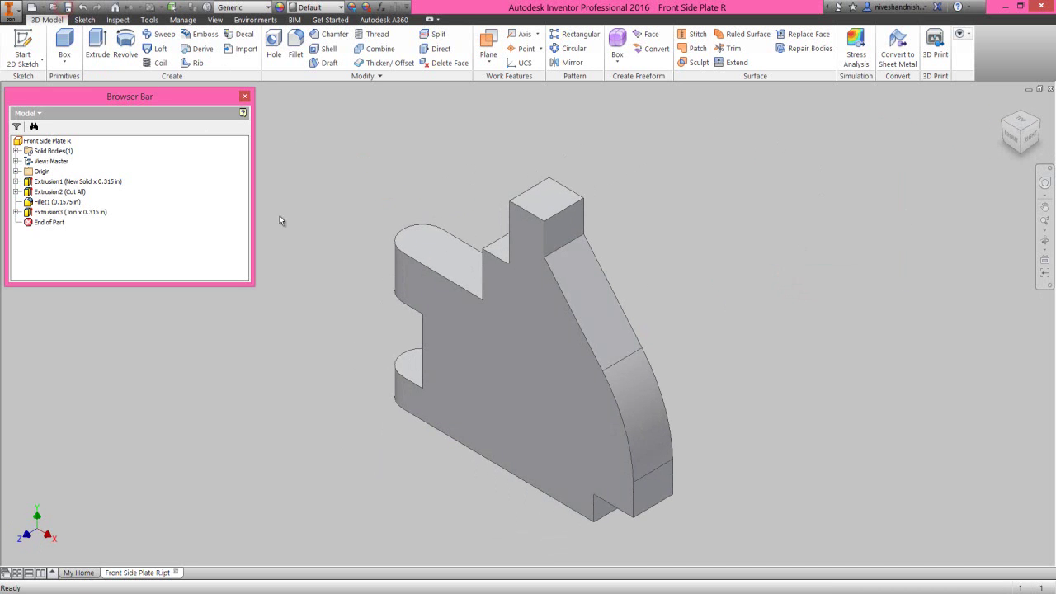
pyautogui.click(557, 232)
pyautogui.click(603, 223)
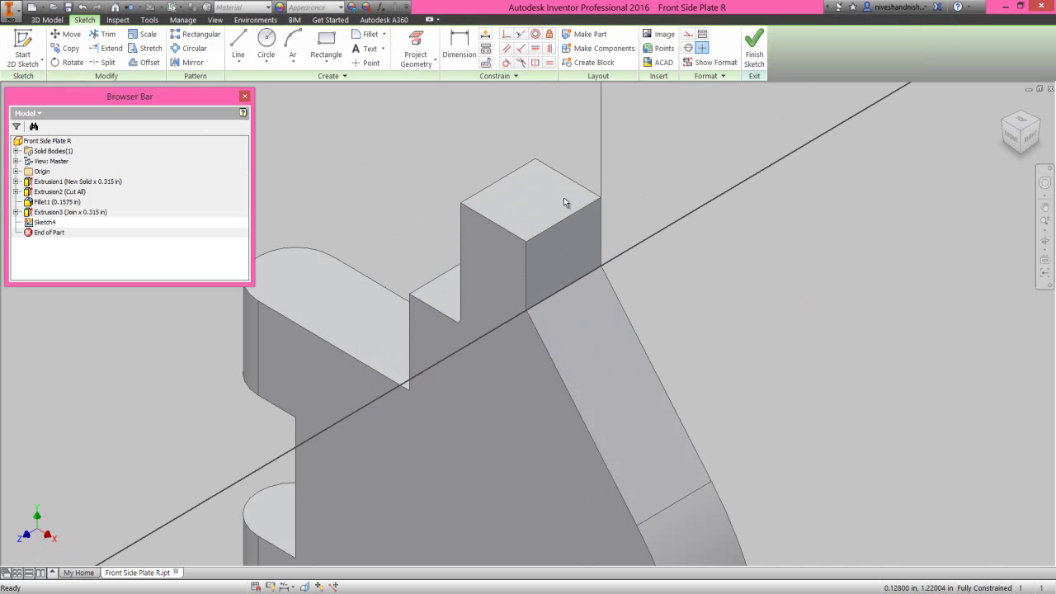
pyautogui.rightClick(619, 169)
pyautogui.click(655, 179)
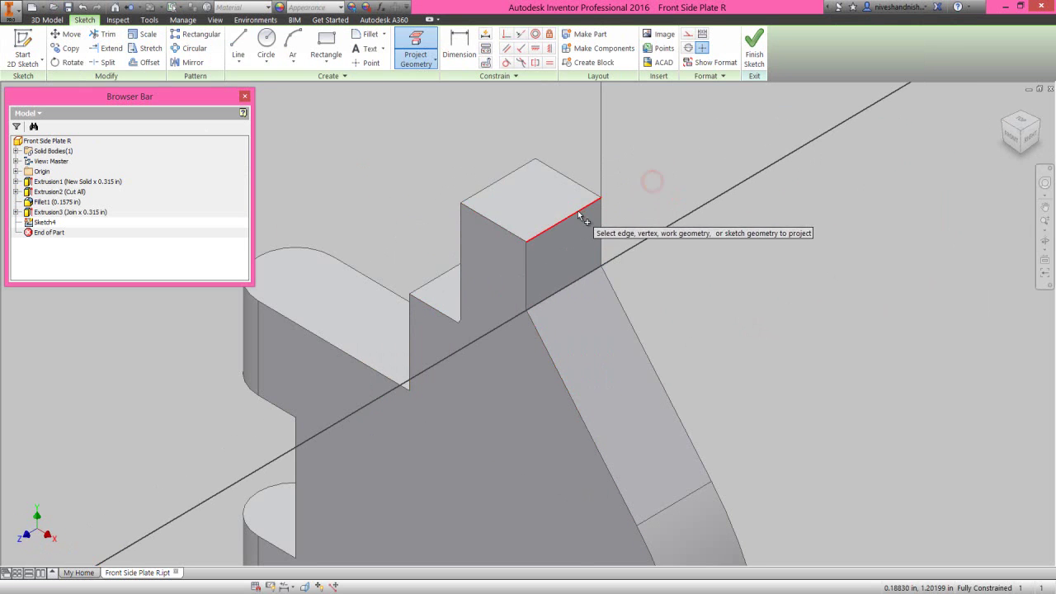
pyautogui.click(580, 207)
# Draw a circle about 0.315 in in diameter centred on the projected edge's midpoint and reaching its corner, and finish the sketch.
pyautogui.rightClick(636, 170)
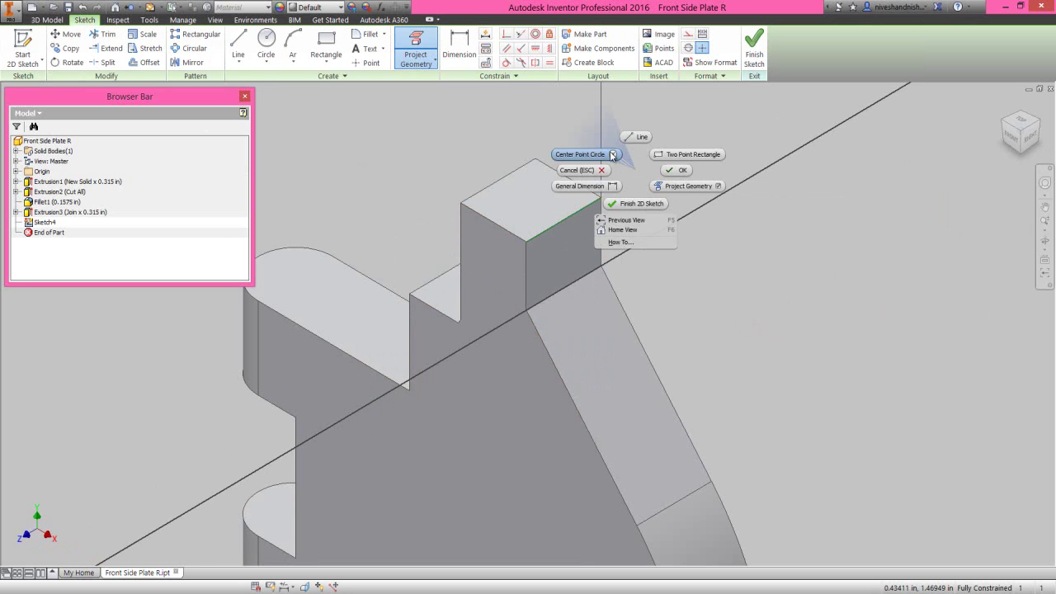
pyautogui.click(610, 151)
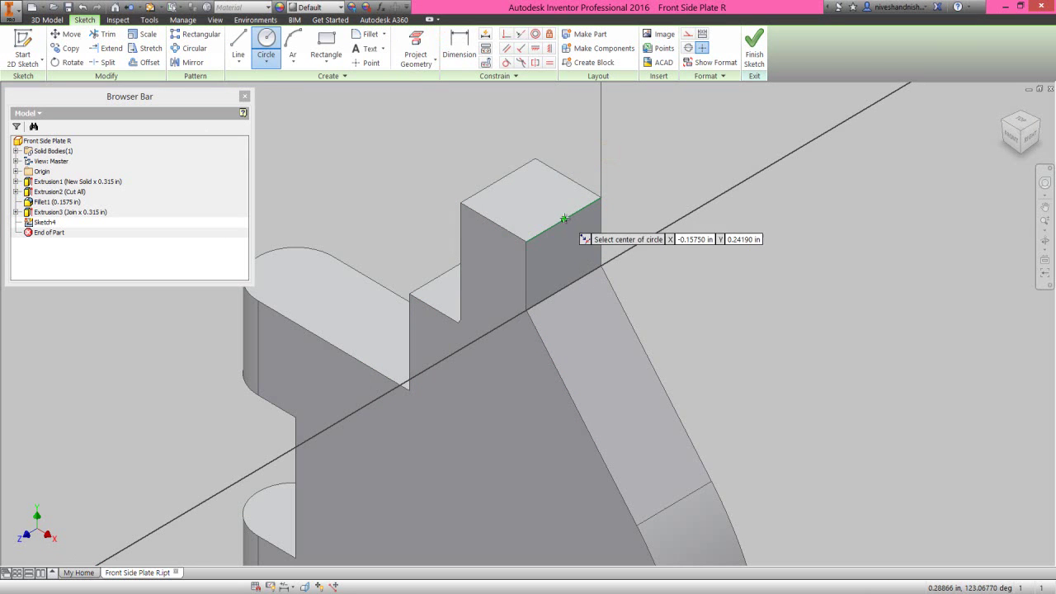
pyautogui.click(564, 217)
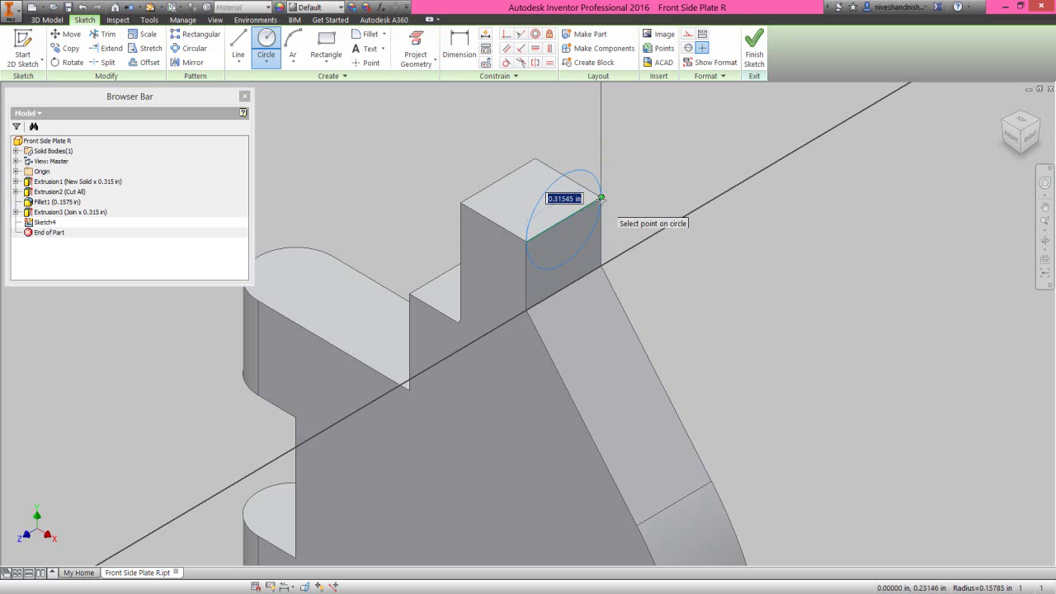
pyautogui.click(602, 200)
pyautogui.rightClick(624, 193)
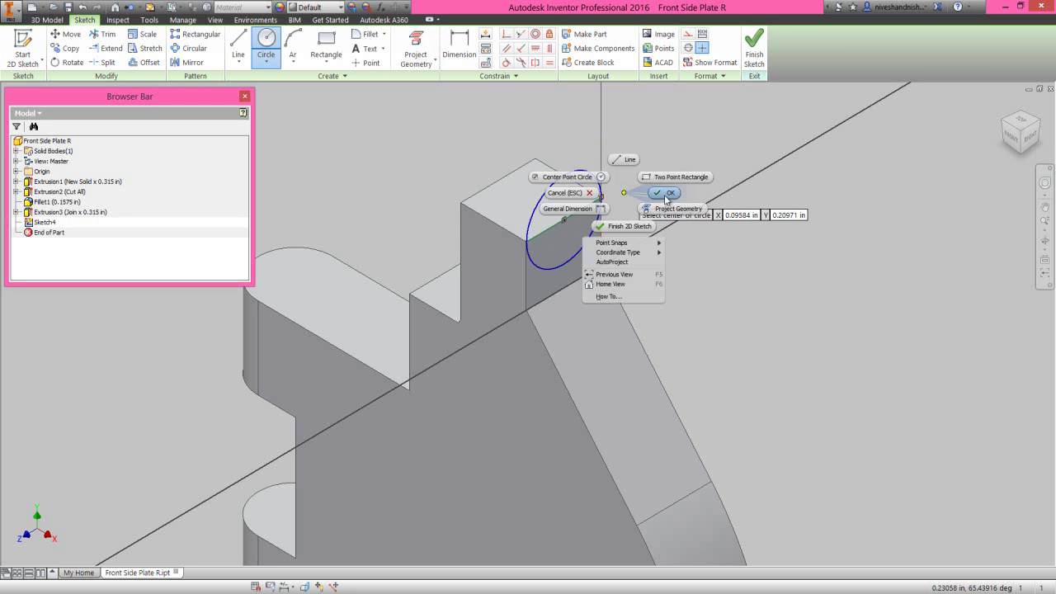
pyautogui.click(666, 195)
pyautogui.click(754, 47)
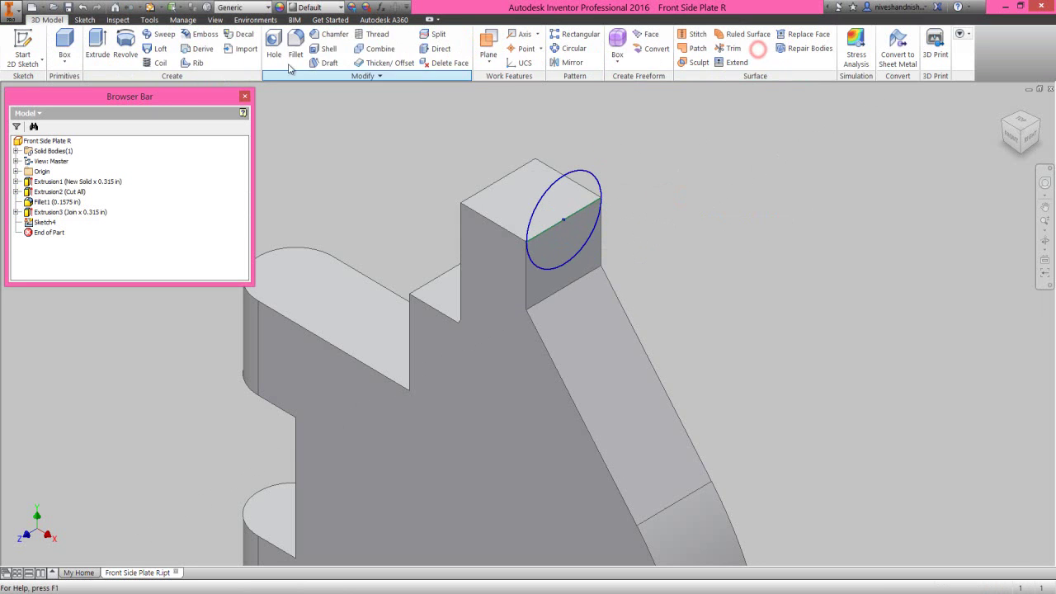
# Extrude the circle as a join, using the To extent up to the top block's opposite side.
pyautogui.click(97, 45)
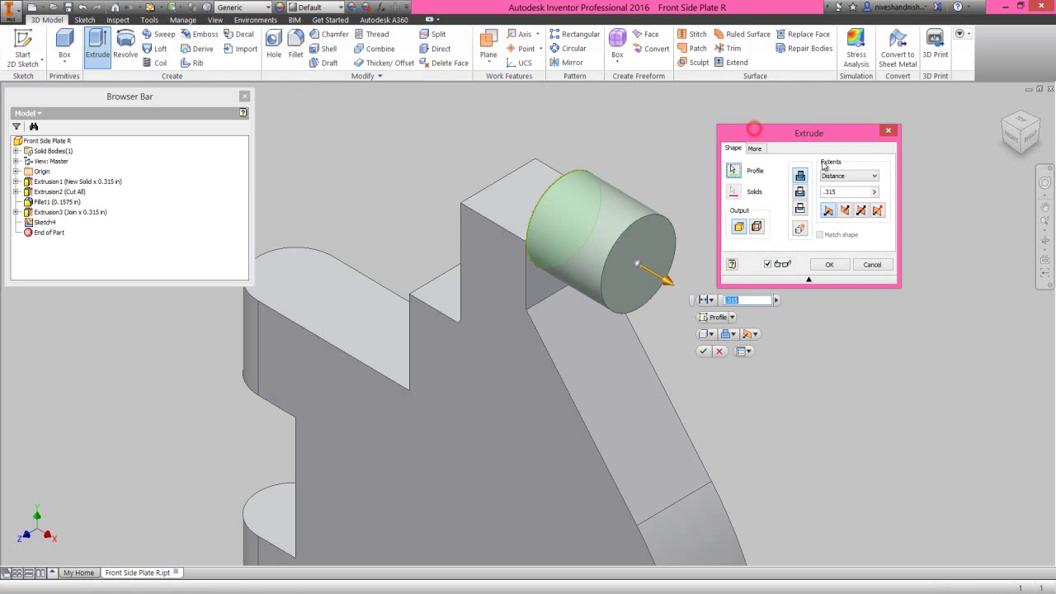
pyautogui.click(848, 176)
pyautogui.click(835, 200)
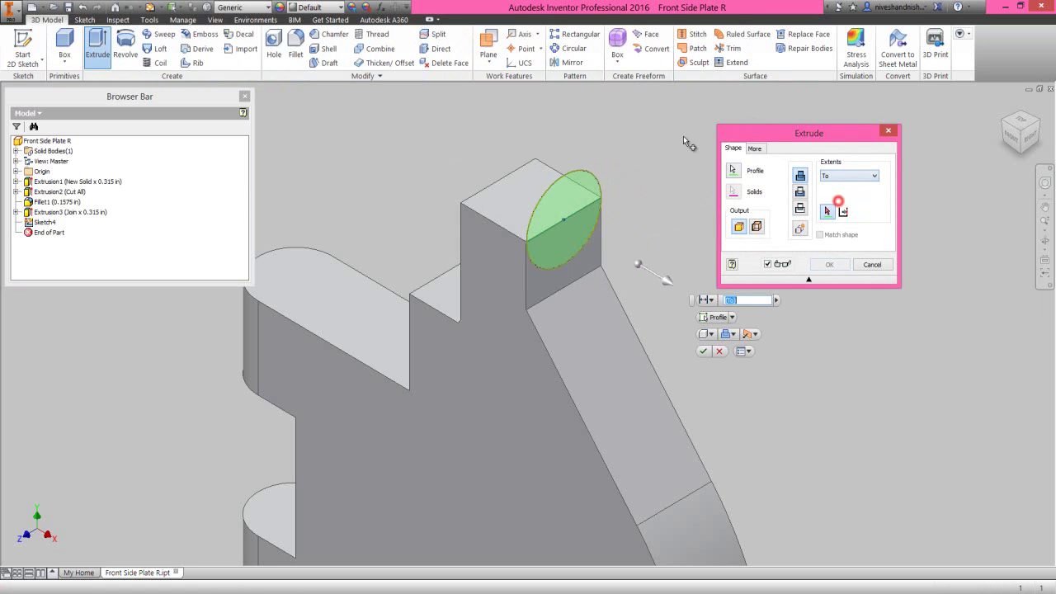
pyautogui.click(501, 191)
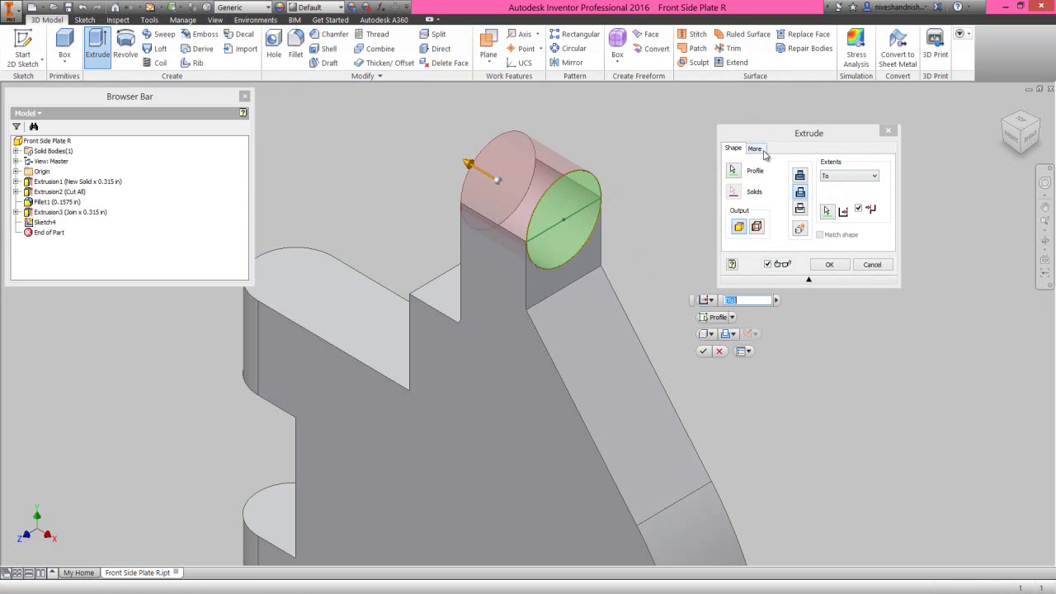
pyautogui.click(801, 176)
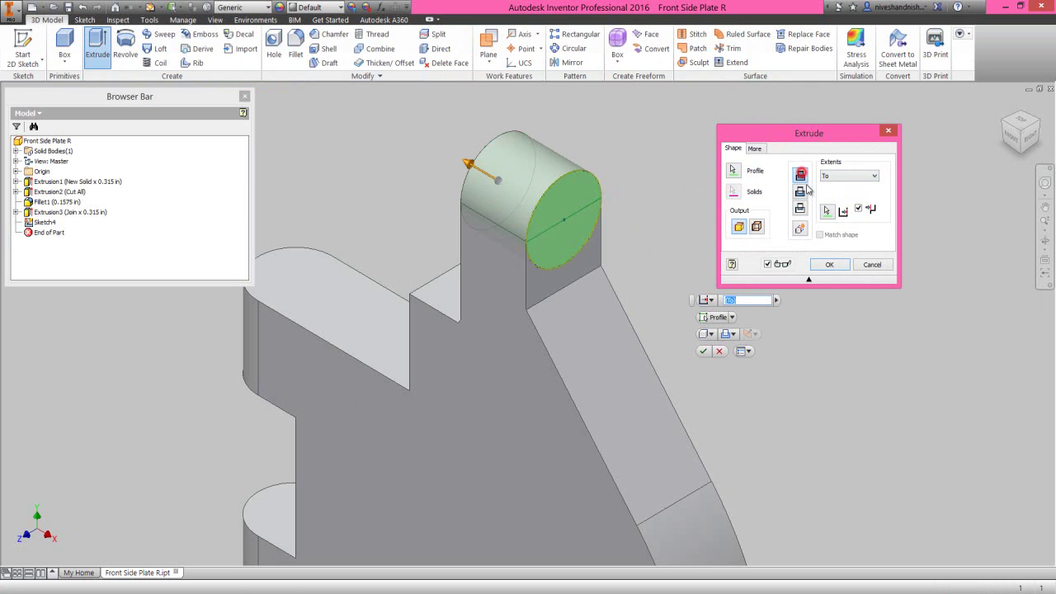
pyautogui.click(829, 263)
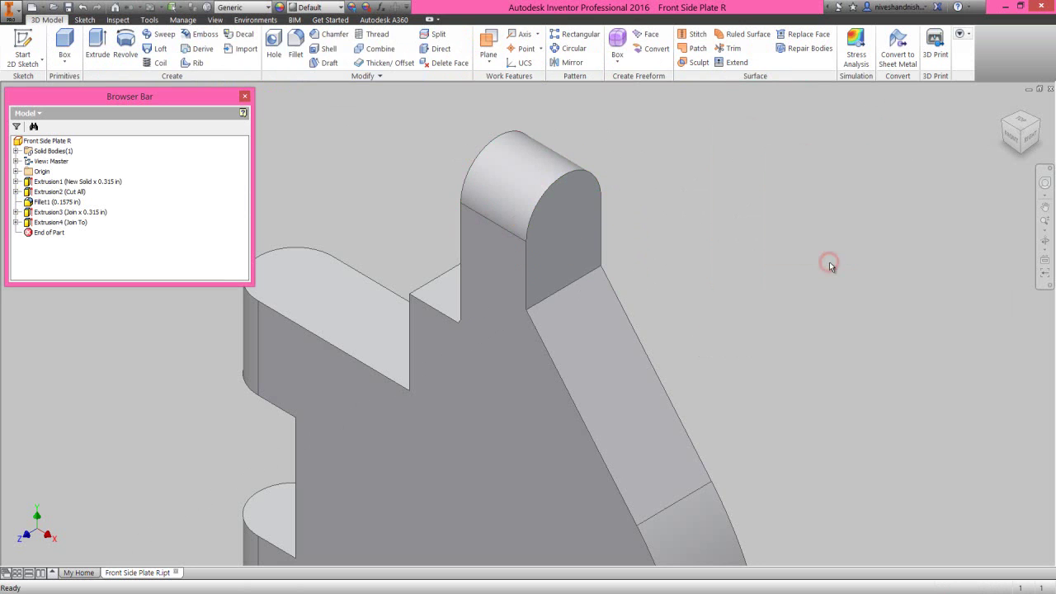
# Create a sketch on the plate's large front face and project the cut edges into it.
pyautogui.click(1044, 234)
pyautogui.click(908, 248)
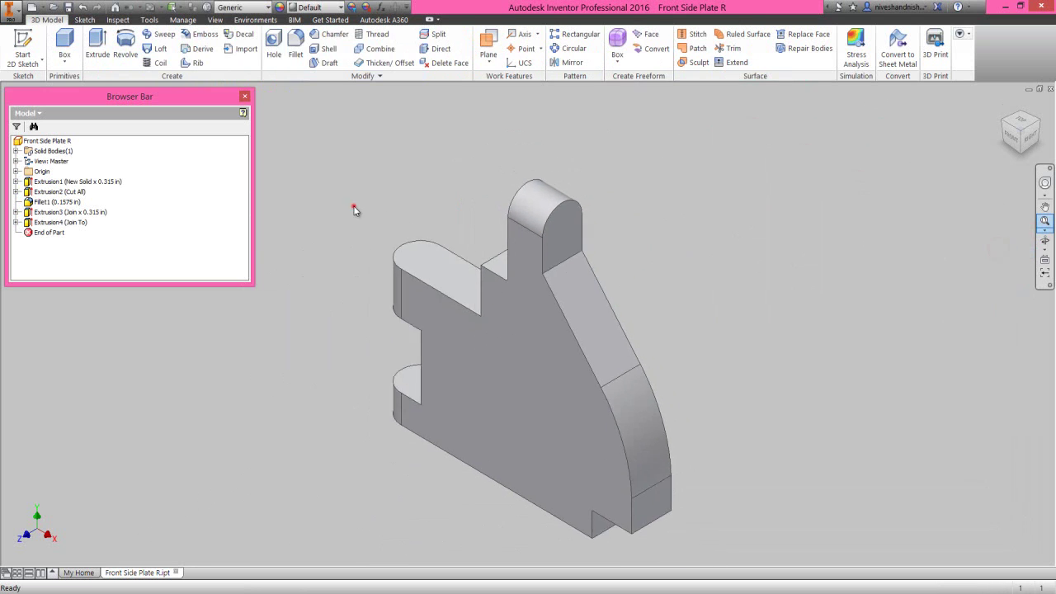
pyautogui.click(310, 220)
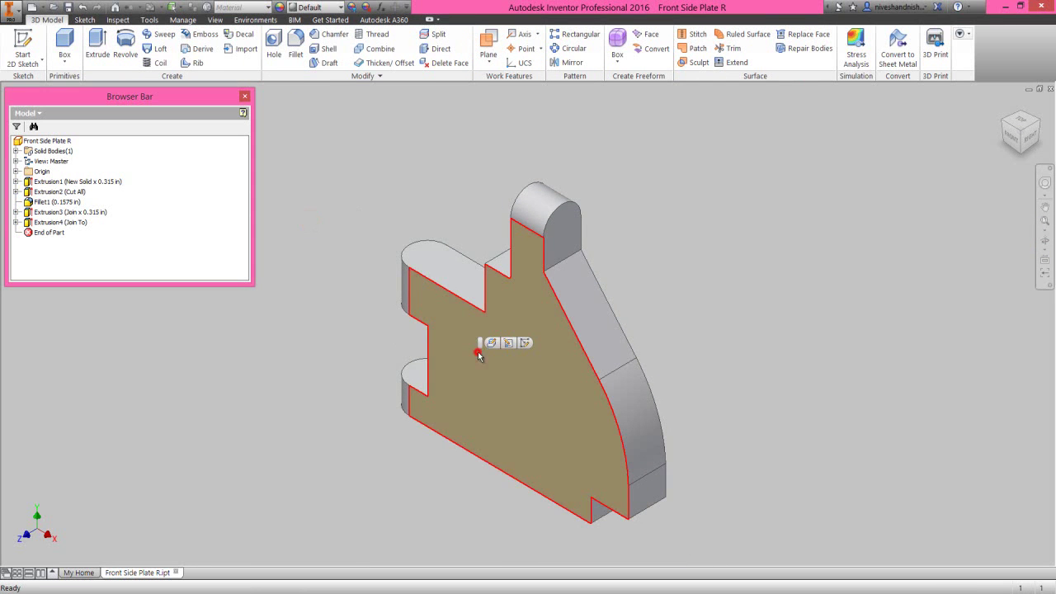
pyautogui.click(523, 342)
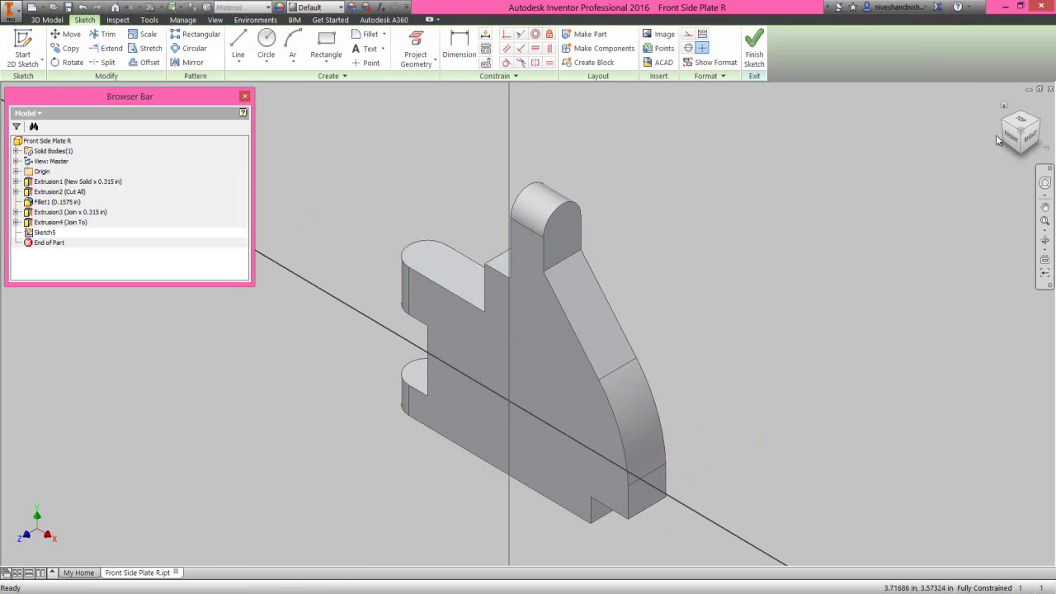
pyautogui.click(411, 57)
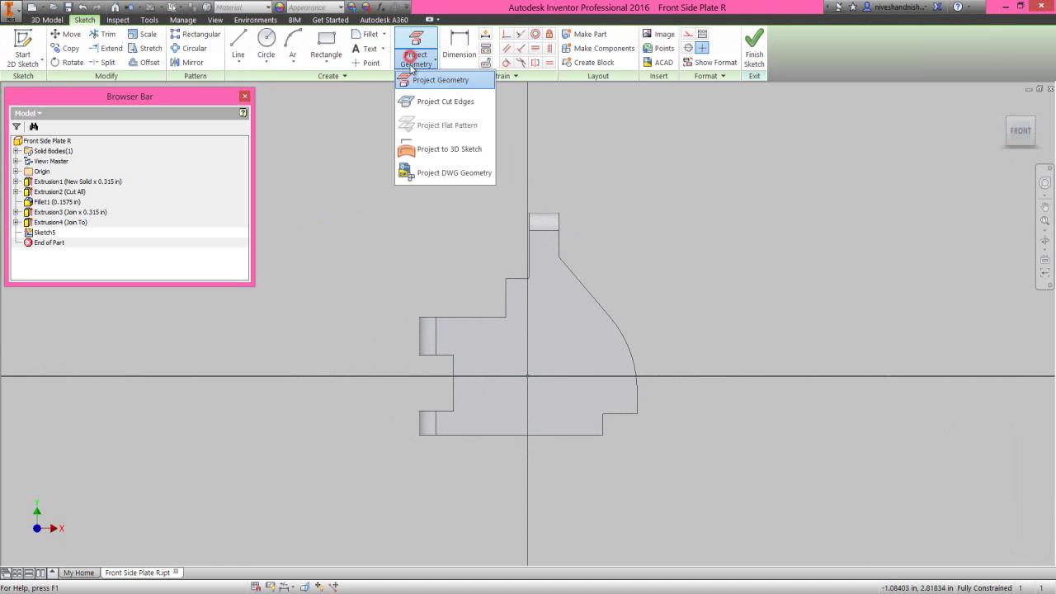
pyautogui.click(432, 102)
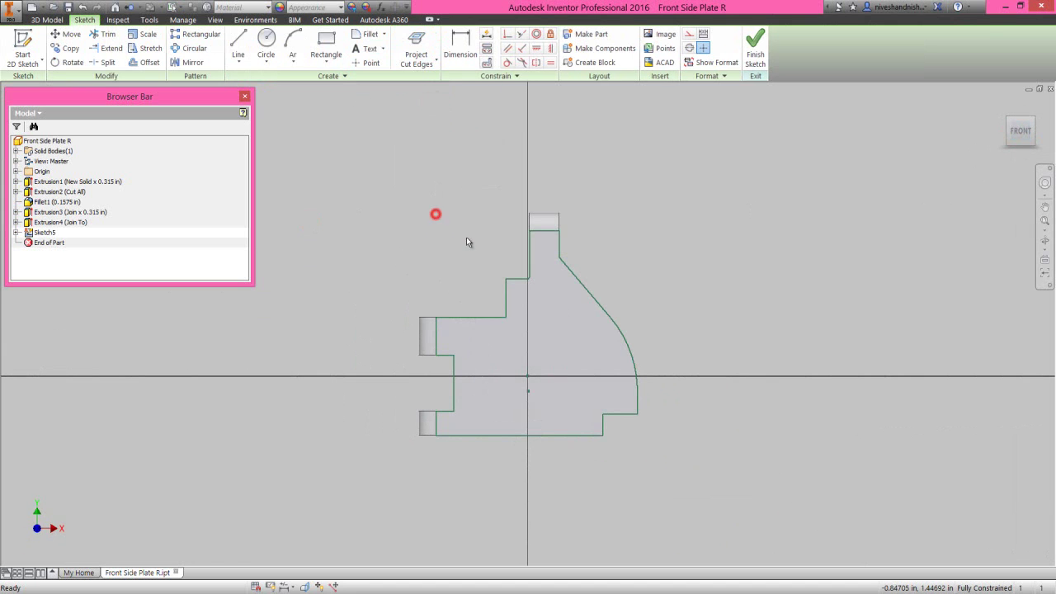
# Draw a three-point arc from the raised step's top edge to the top block's vertical edge, bulging toward their inside corner.
pyautogui.scroll(-5, 529, 273)
pyautogui.click(415, 131)
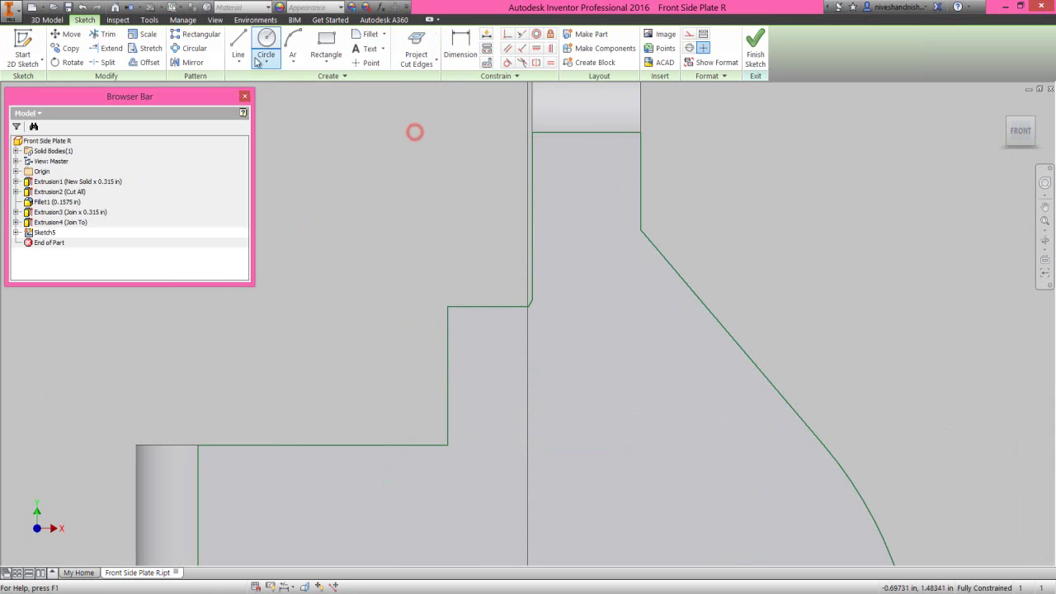
pyautogui.click(292, 42)
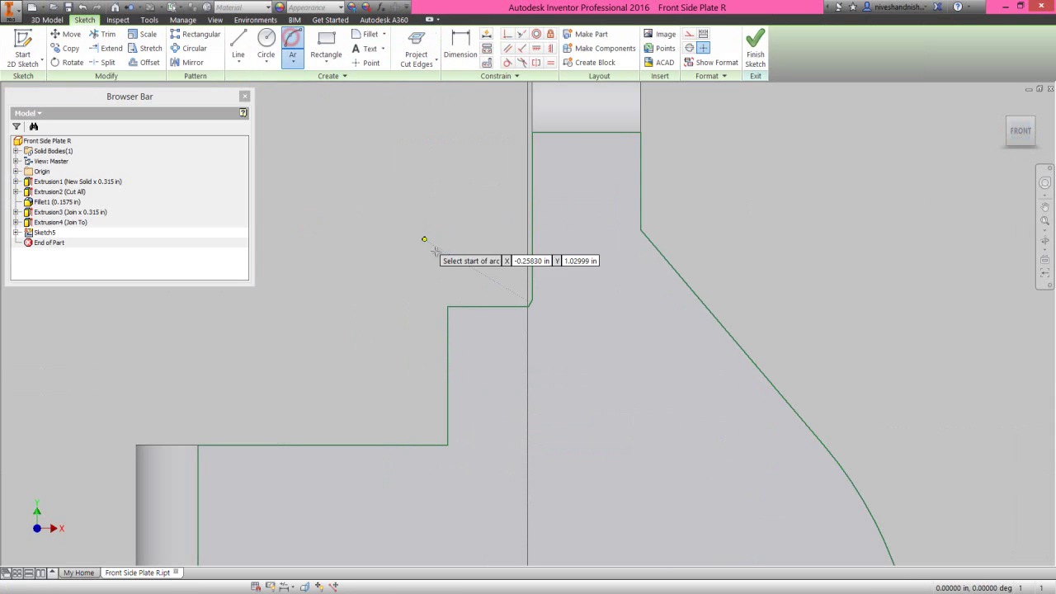
pyautogui.click(470, 307)
pyautogui.click(532, 230)
pyautogui.click(522, 245)
pyautogui.rightClick(465, 181)
pyautogui.click(494, 181)
# Make the arc tangent to the top block's vertical edge and to the raised step's top edge.
pyautogui.click(507, 62)
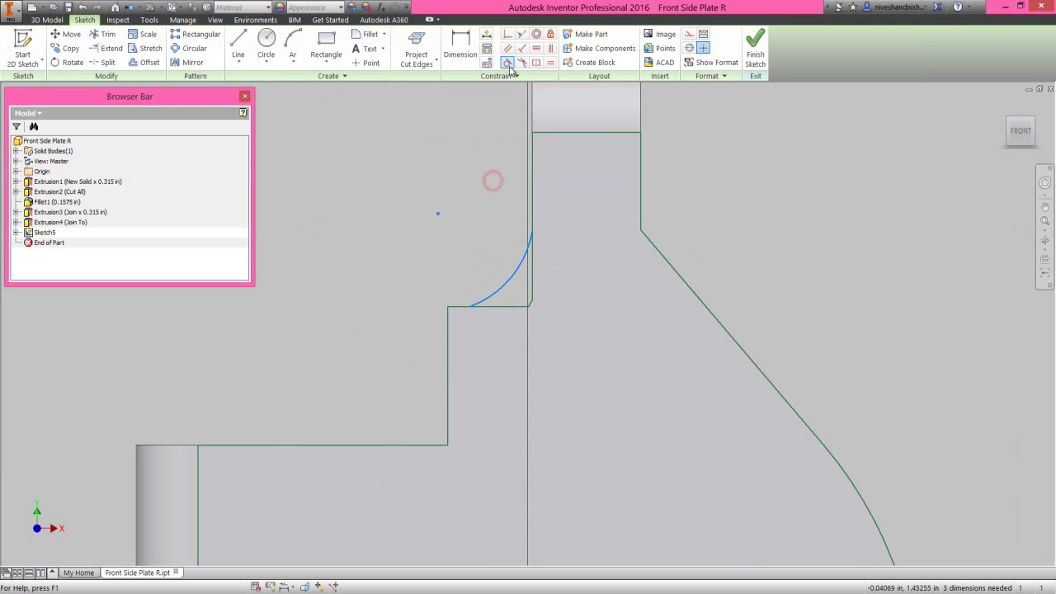
pyautogui.click(529, 247)
pyautogui.click(530, 244)
pyautogui.click(498, 296)
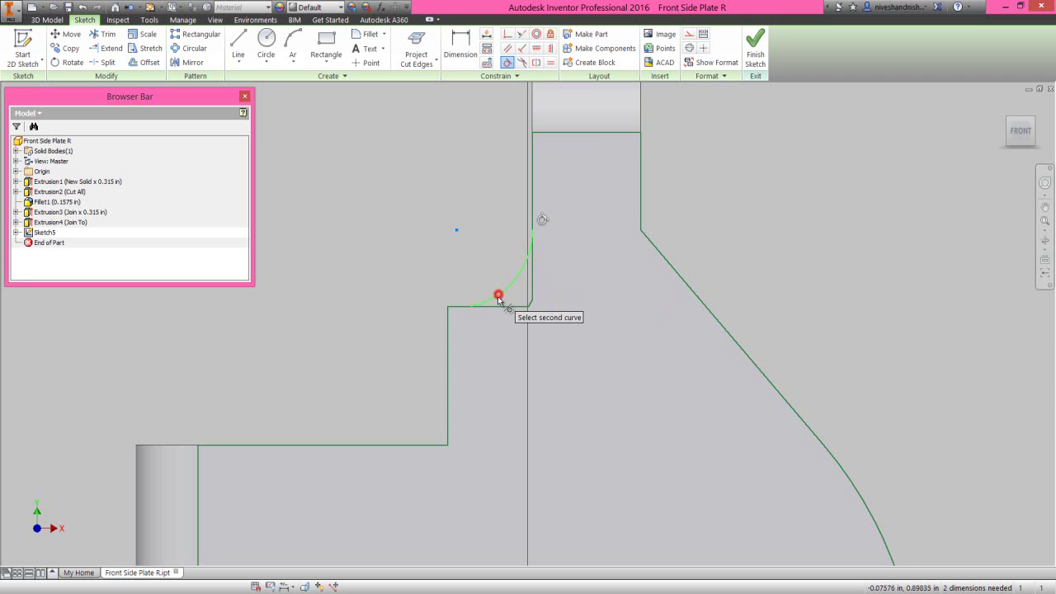
pyautogui.click(497, 304)
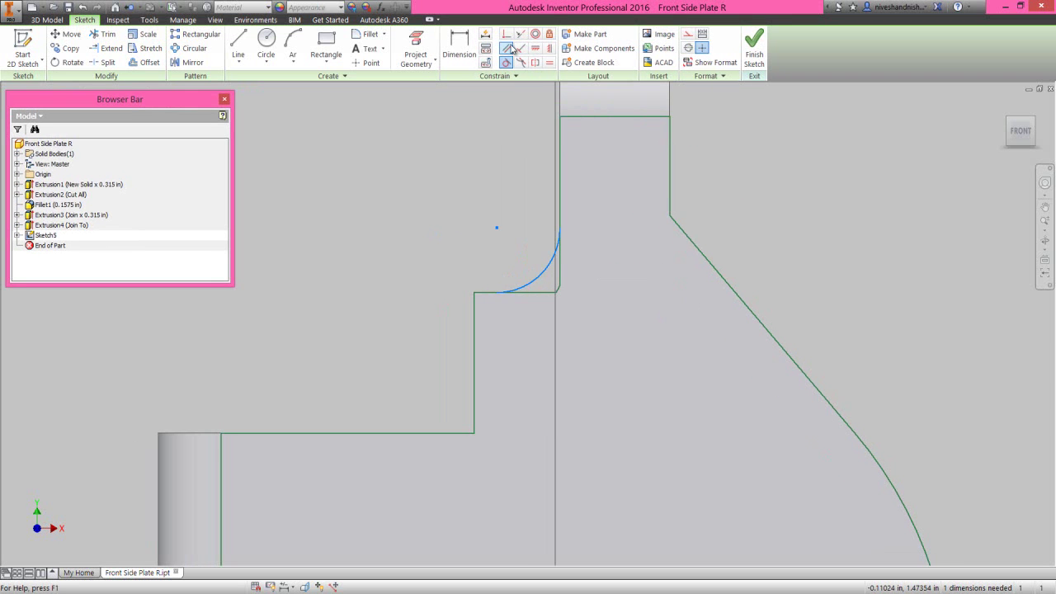
# Make the arc's lower end coincident with the raised step's outer top corner and finish the sketch.
pyautogui.click(505, 37)
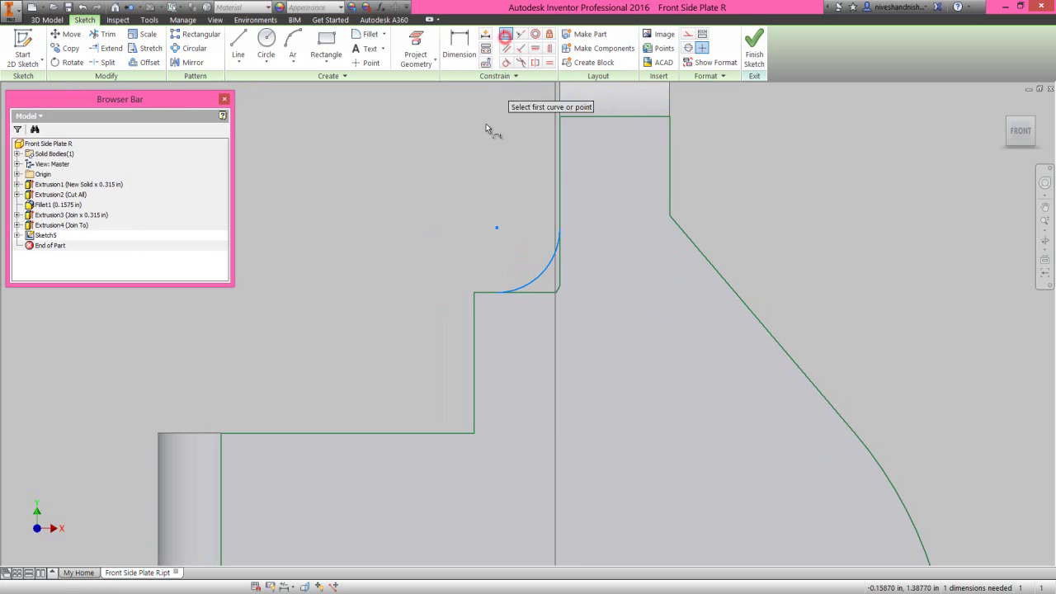
pyautogui.click(498, 292)
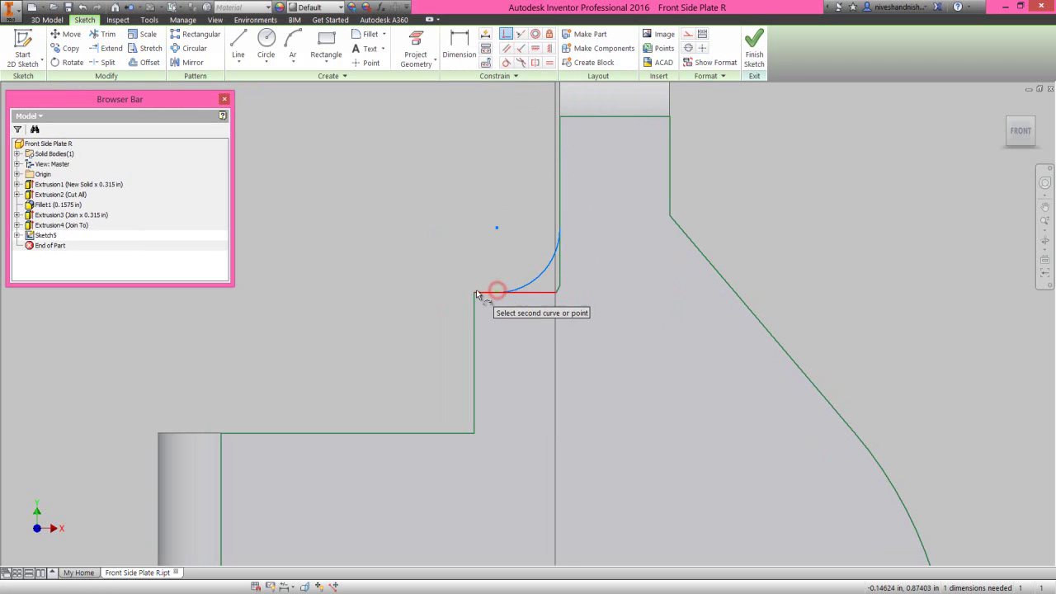
pyautogui.click(475, 292)
pyautogui.rightClick(518, 197)
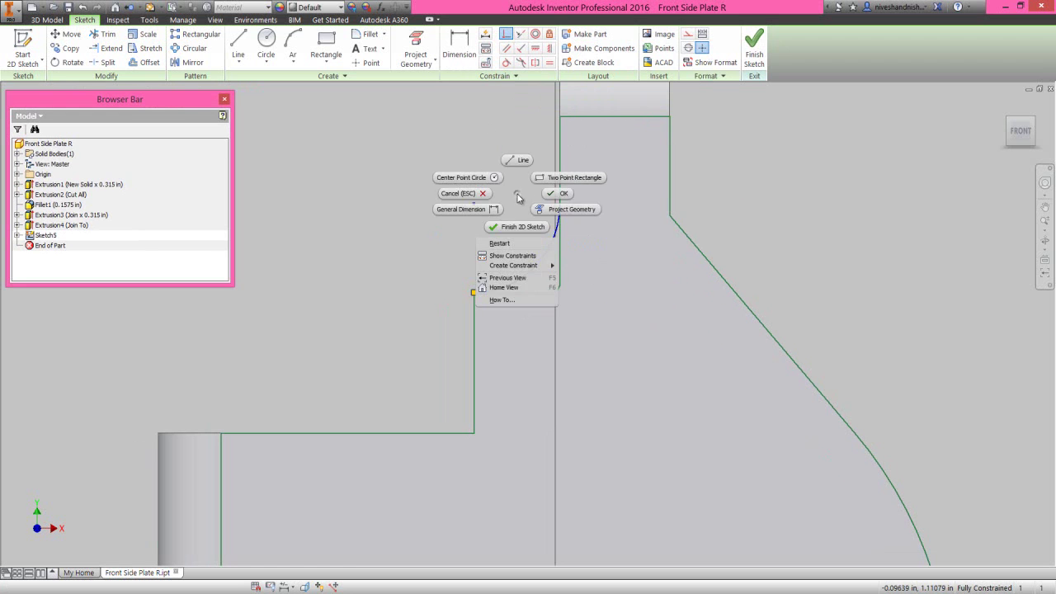
pyautogui.click(547, 196)
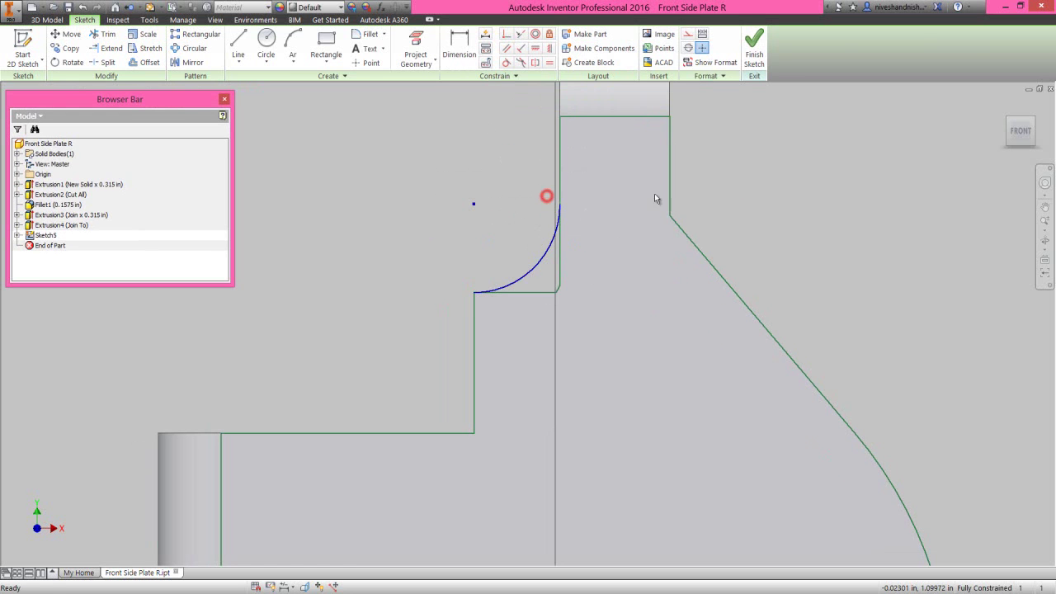
pyautogui.click(755, 49)
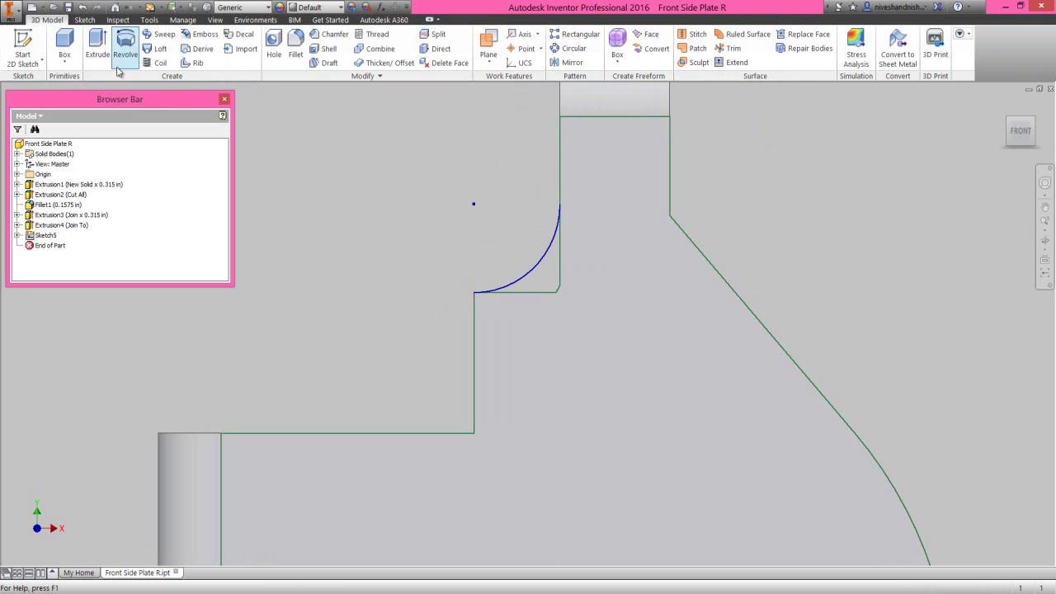
# Extrude the region between the arc and the inside corner as a join, using the To extent up to the plate's opposite face.
pyautogui.click(96, 52)
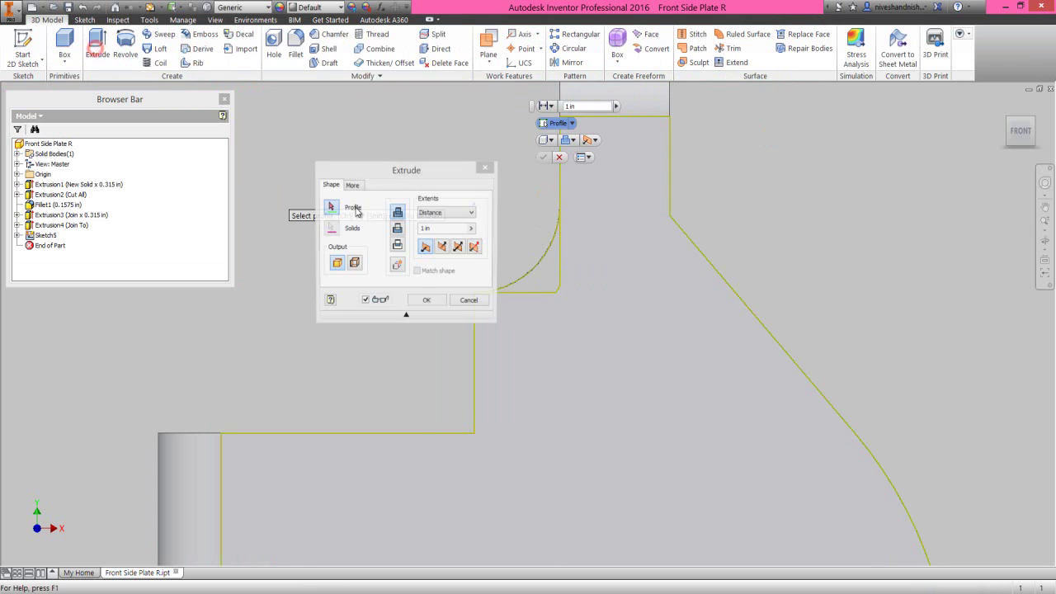
pyautogui.click(542, 267)
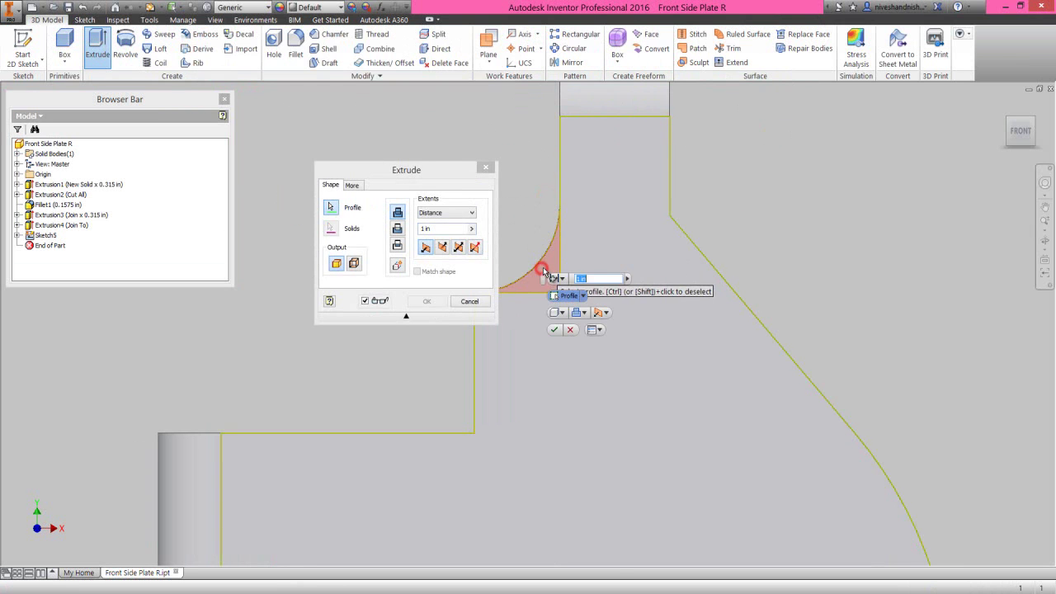
pyautogui.click(1036, 124)
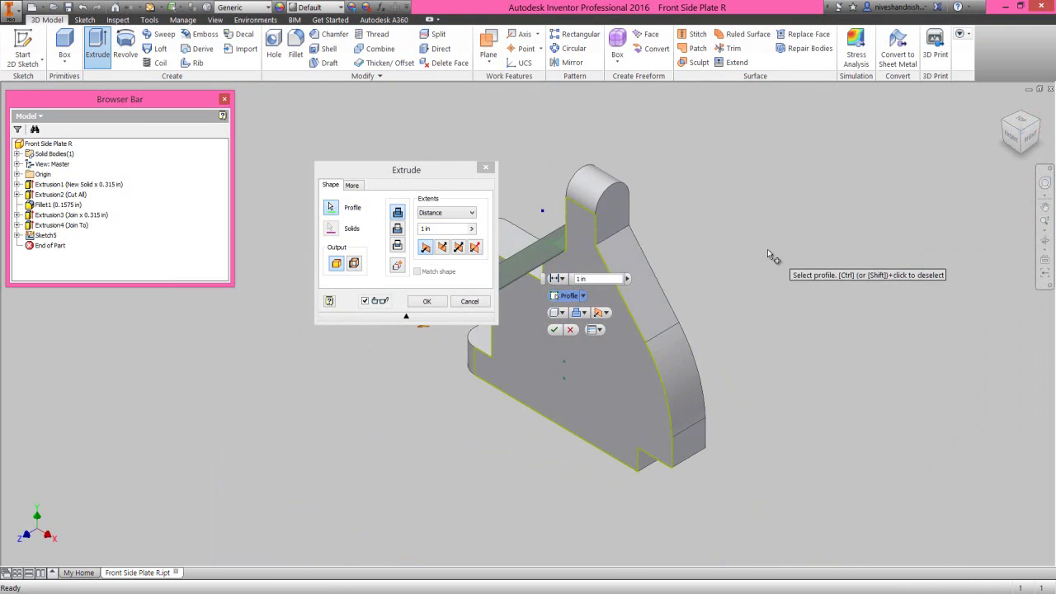
pyautogui.moveTo(396, 170); pyautogui.dragTo(784, 142)
pyautogui.click(848, 186)
pyautogui.click(827, 212)
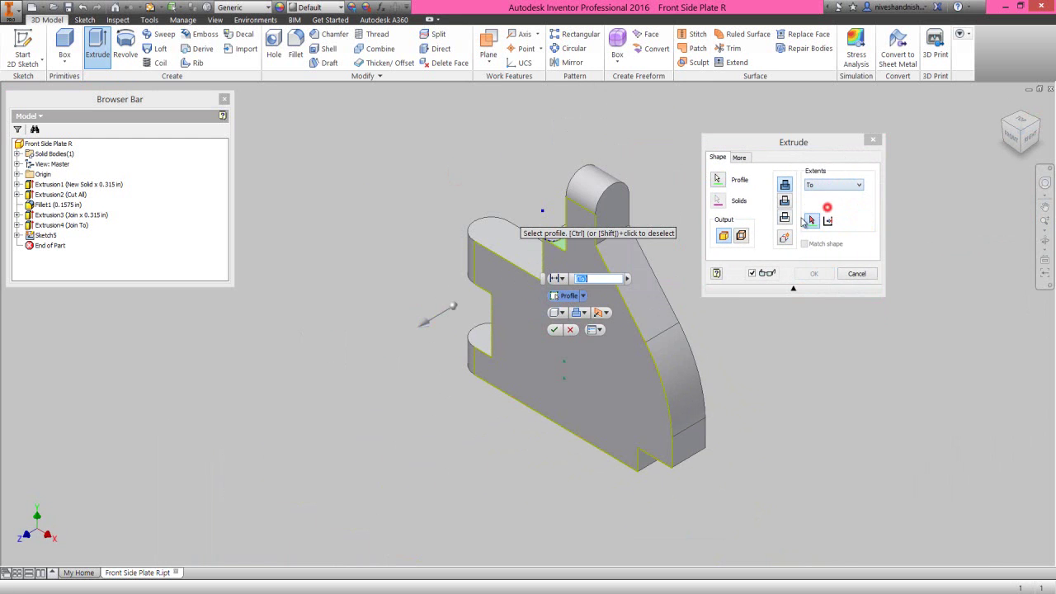
pyautogui.click(642, 259)
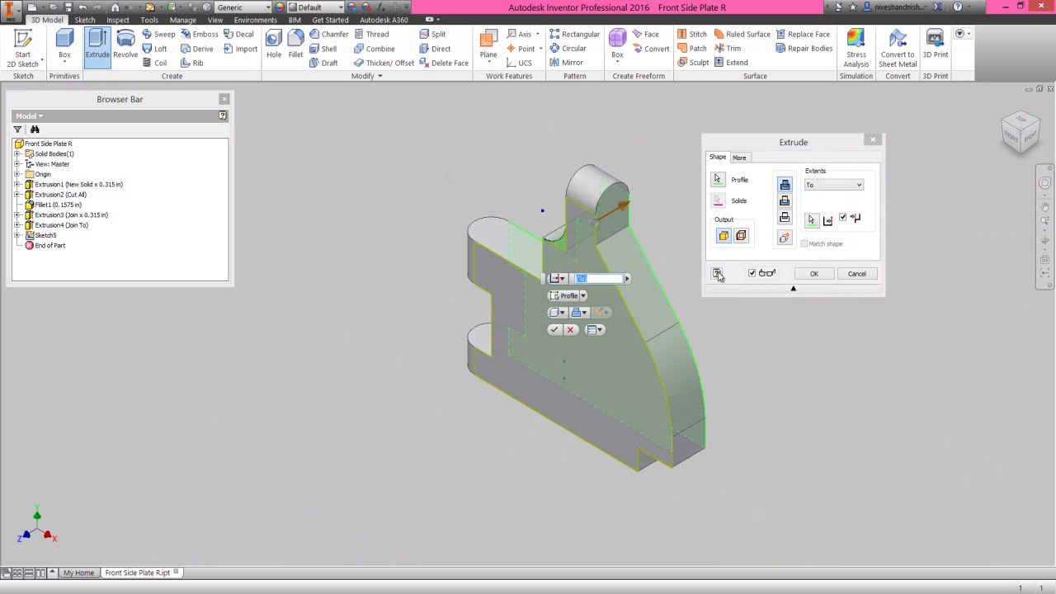
pyautogui.click(809, 274)
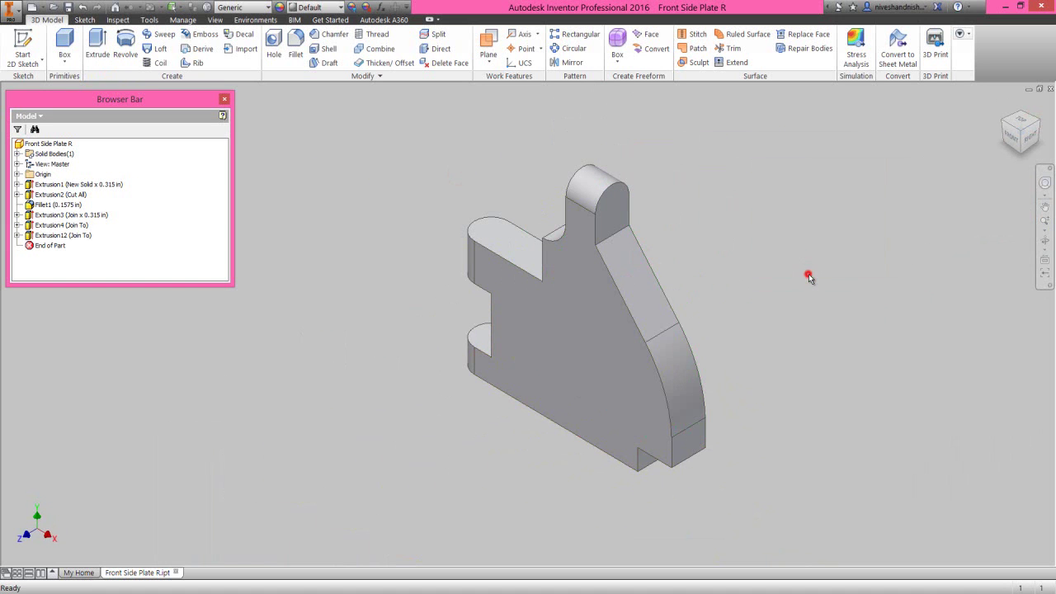
# Create a sketch on the plate's large back face.
pyautogui.click(1043, 231)
pyautogui.click(990, 250)
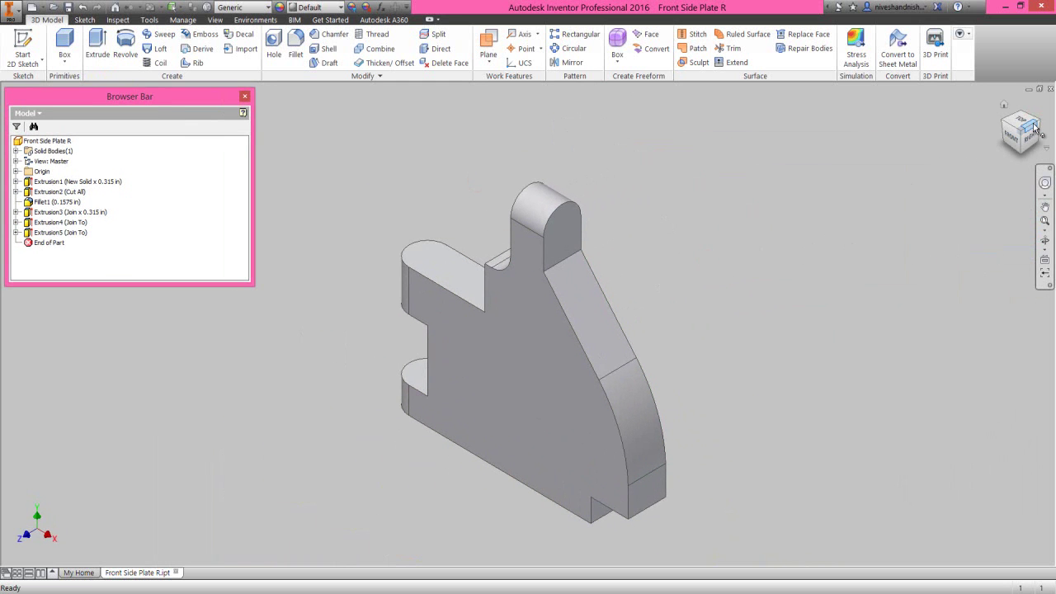
pyautogui.click(1039, 123)
pyautogui.click(548, 348)
pyautogui.click(593, 338)
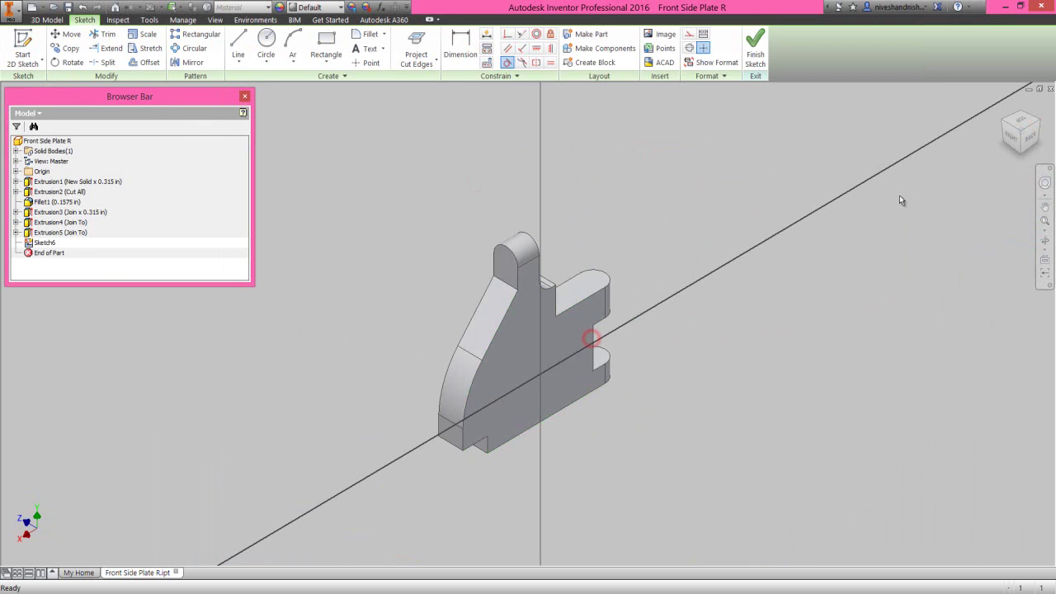
# Draw a center-point circle of 0.75 in diameter near the middle of the back face.
pyautogui.rightClick(433, 208)
pyautogui.click(372, 187)
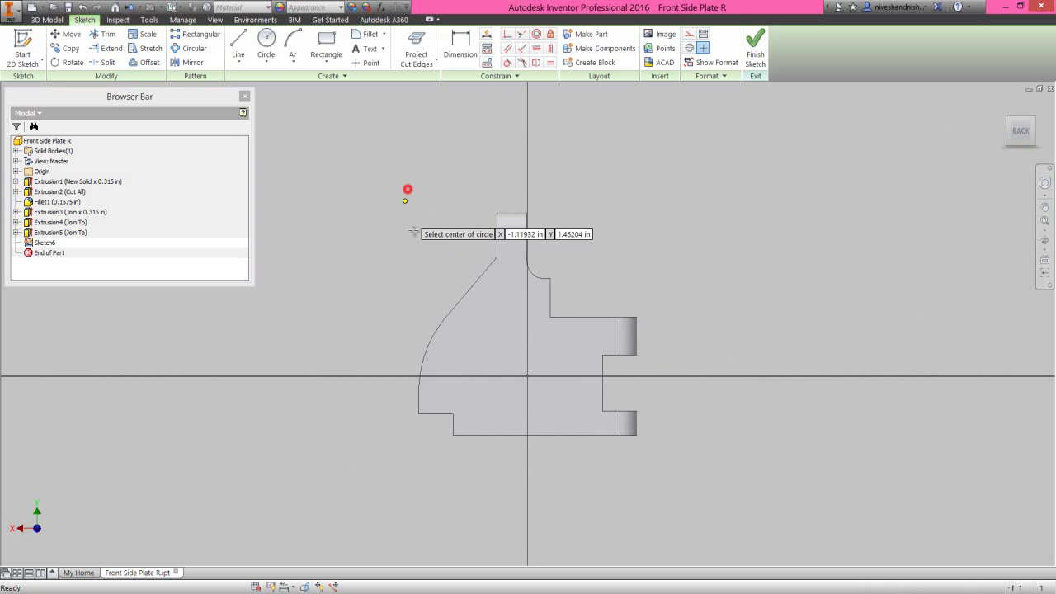
pyautogui.click(540, 350)
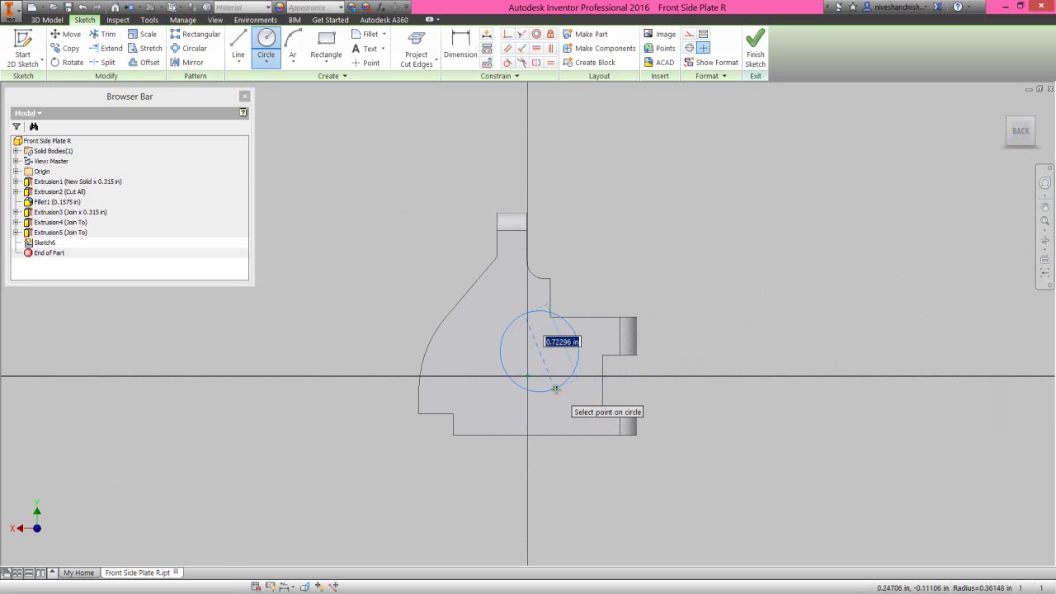
pyautogui.press('Return')
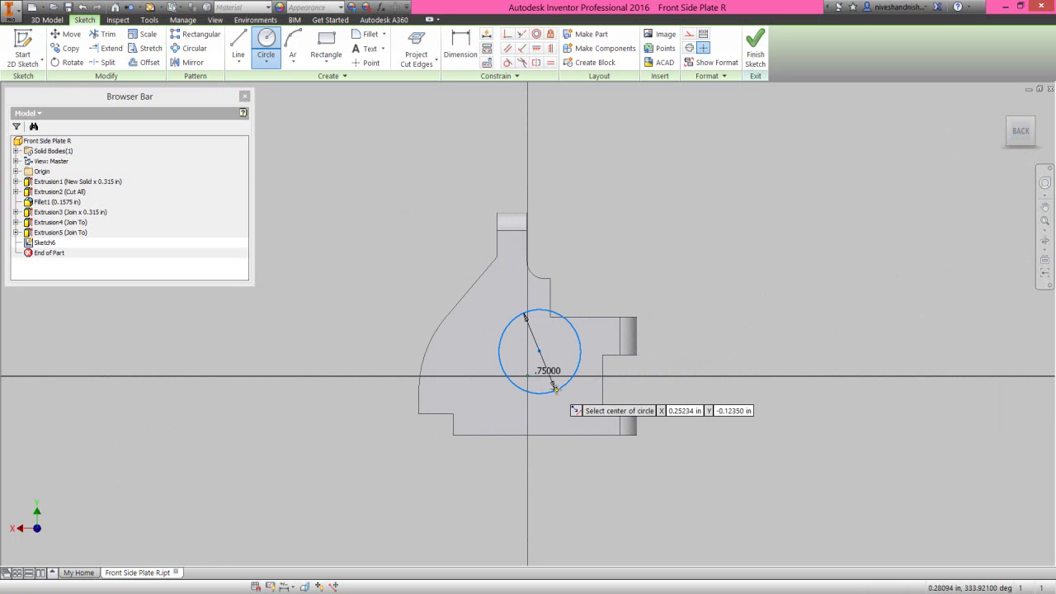
# Dimension the circle's center 1.0625 in horizontally from the short vertical edge below the plate's curved side.
pyautogui.rightClick(594, 238)
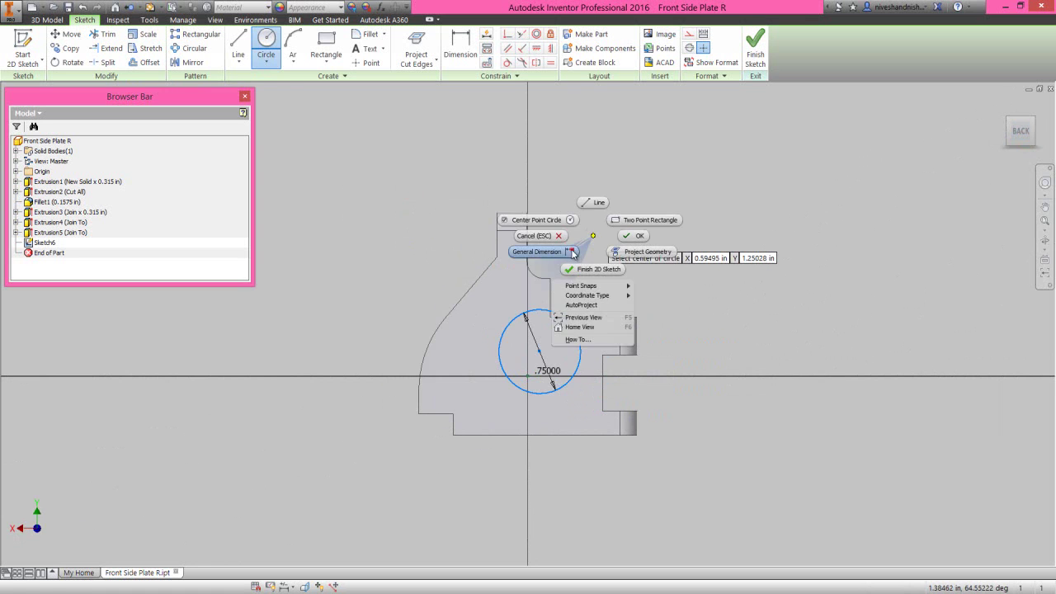
pyautogui.click(573, 253)
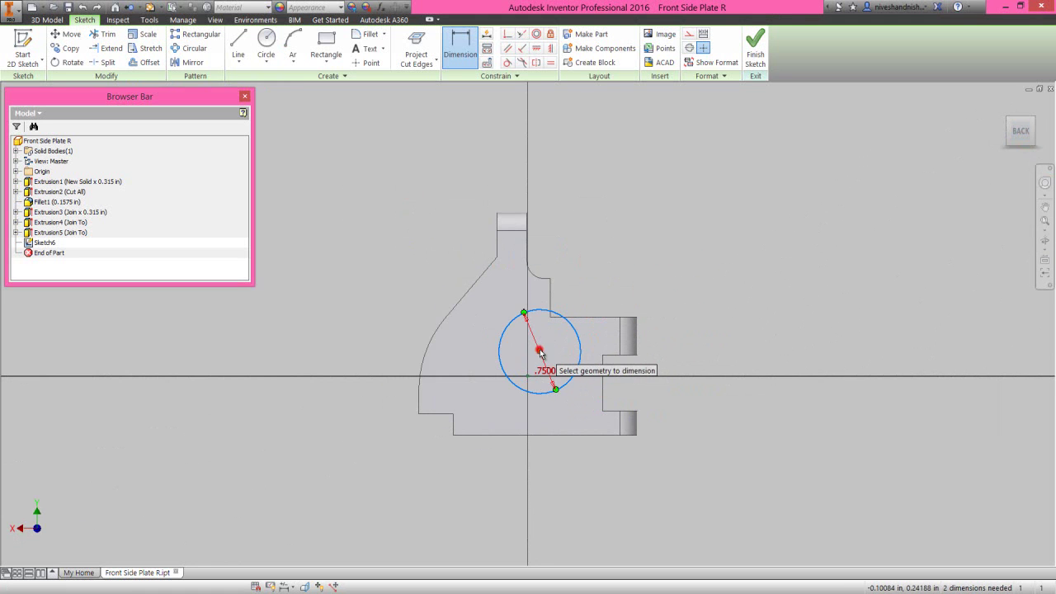
pyautogui.click(419, 410)
pyautogui.click(450, 292)
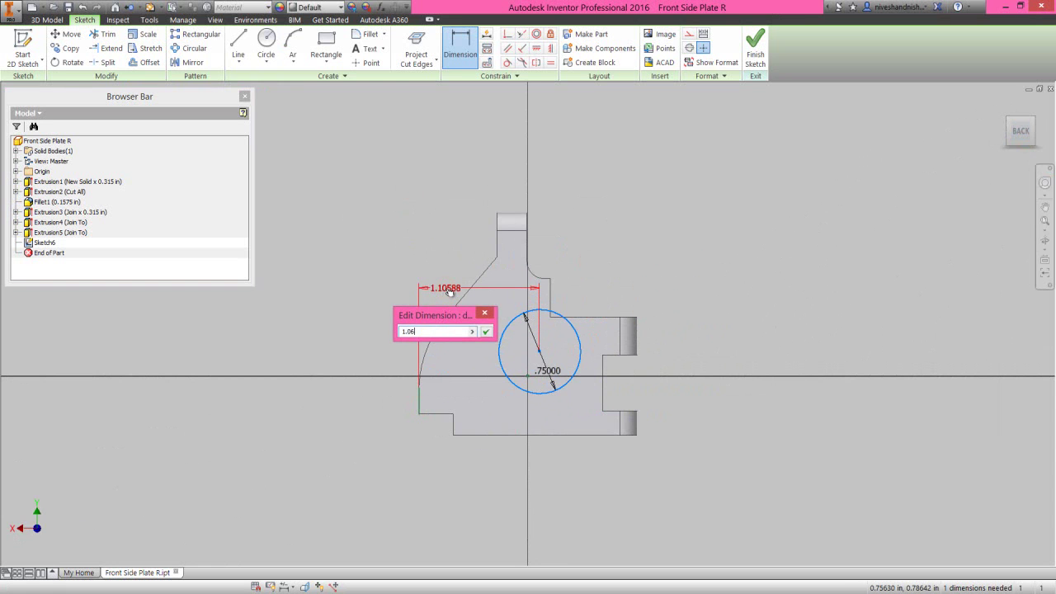
pyautogui.press('Return')
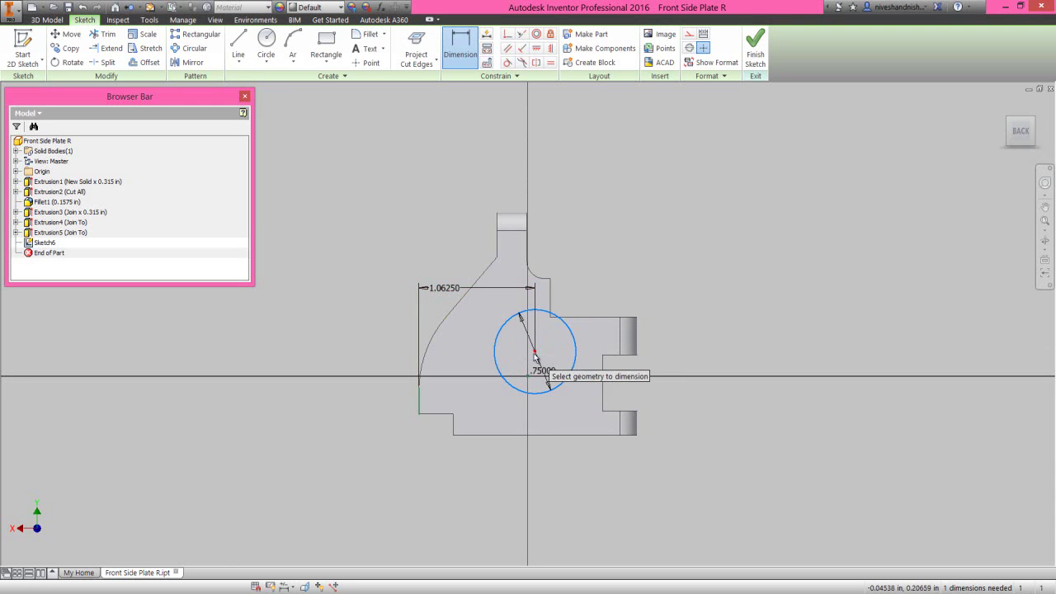
# Dimension the circle's center .6825 in vertically from the plate's bottom edge and finish the sketch.
pyautogui.click(534, 350)
pyautogui.click(508, 435)
pyautogui.click(362, 401)
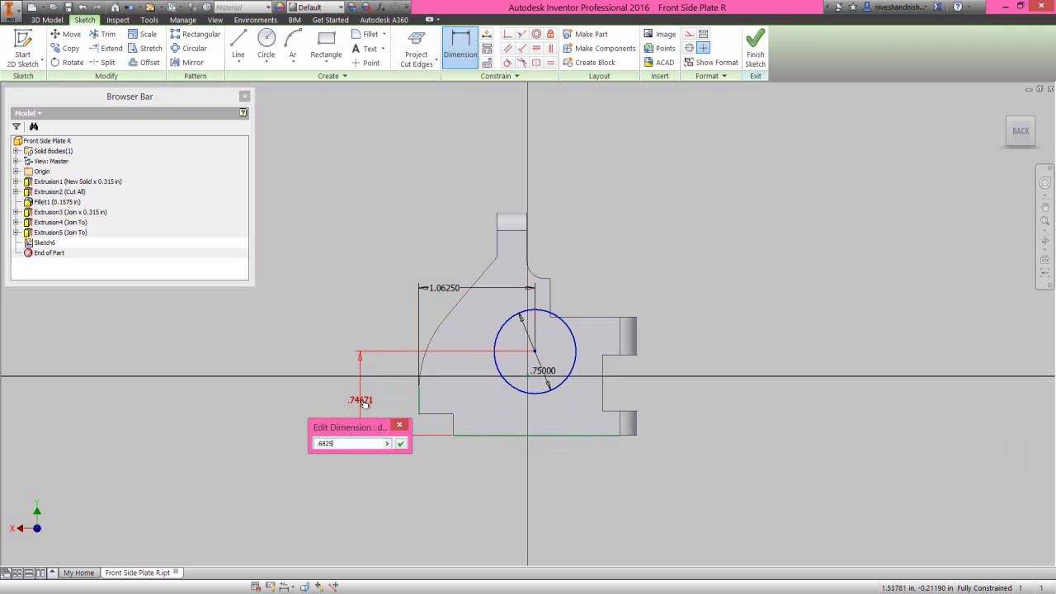
pyautogui.press('Return')
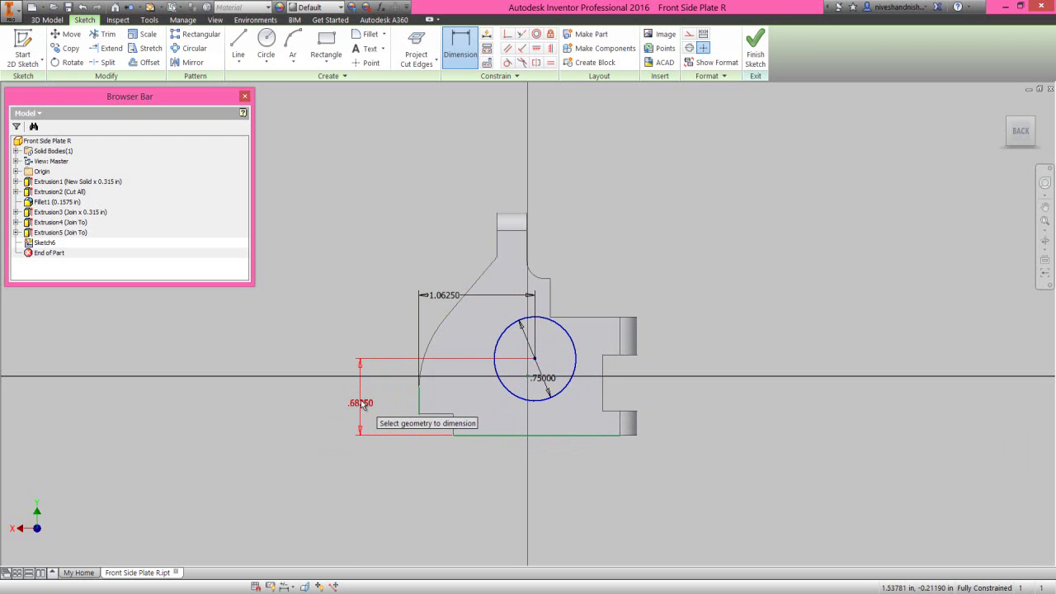
pyautogui.rightClick(408, 257)
pyautogui.click(444, 258)
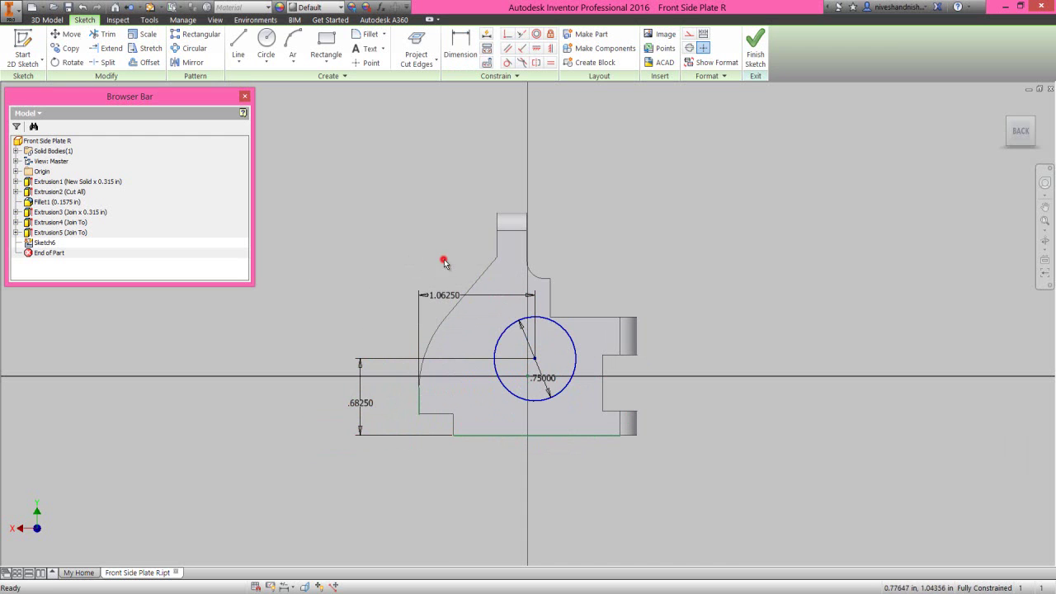
pyautogui.click(753, 49)
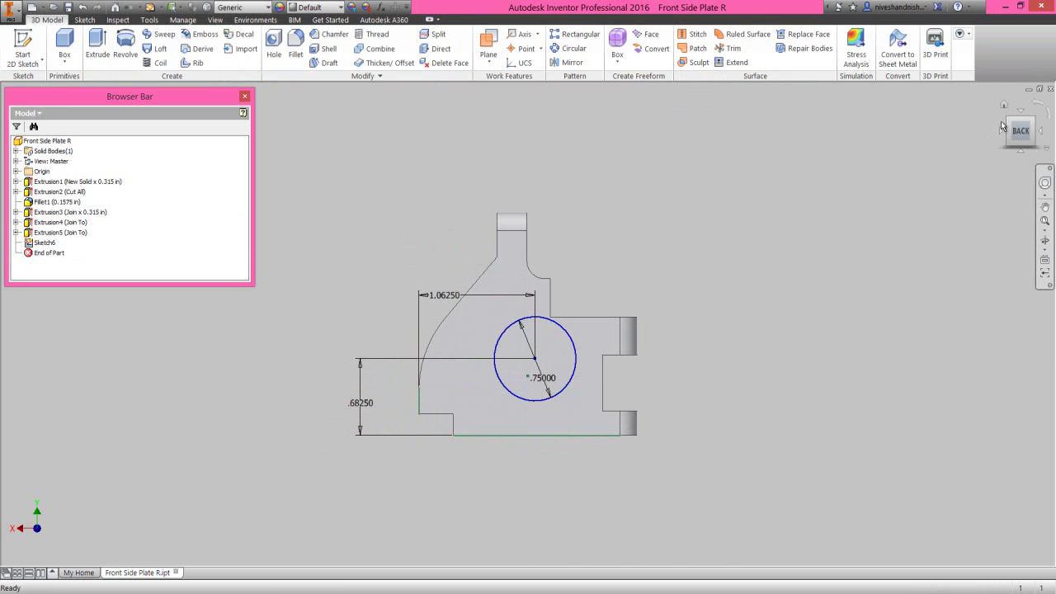
# Extrude the circle outward from the back face by .035 in as a join.
pyautogui.click(1008, 121)
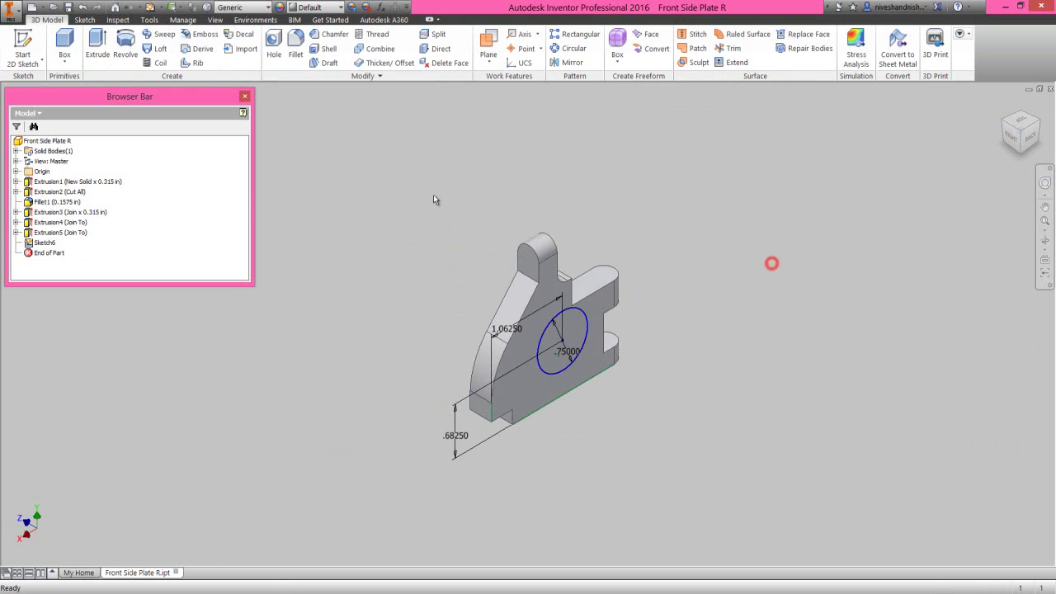
pyautogui.click(97, 45)
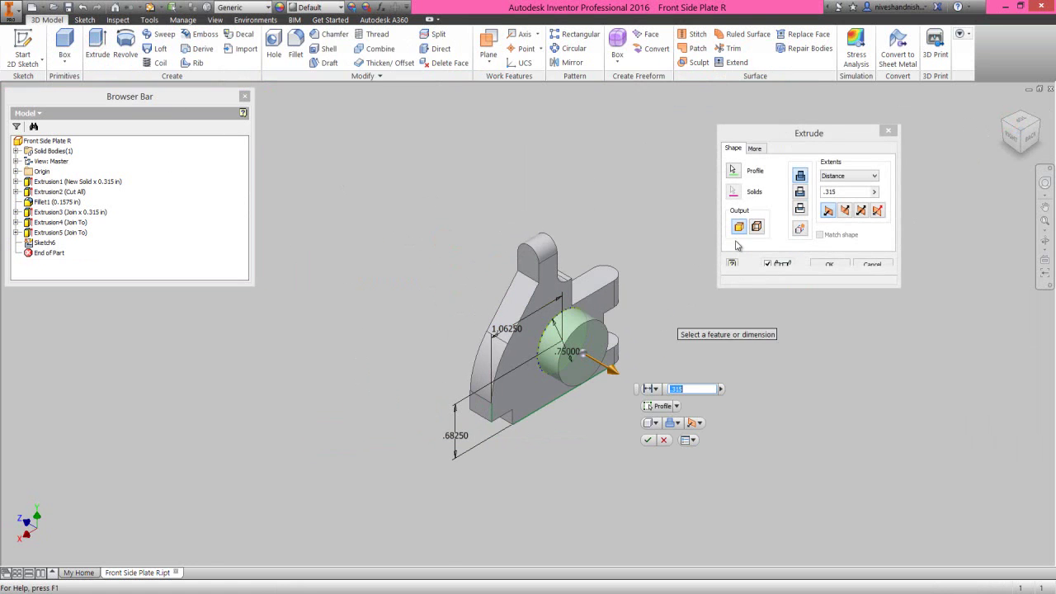
pyautogui.click(800, 137)
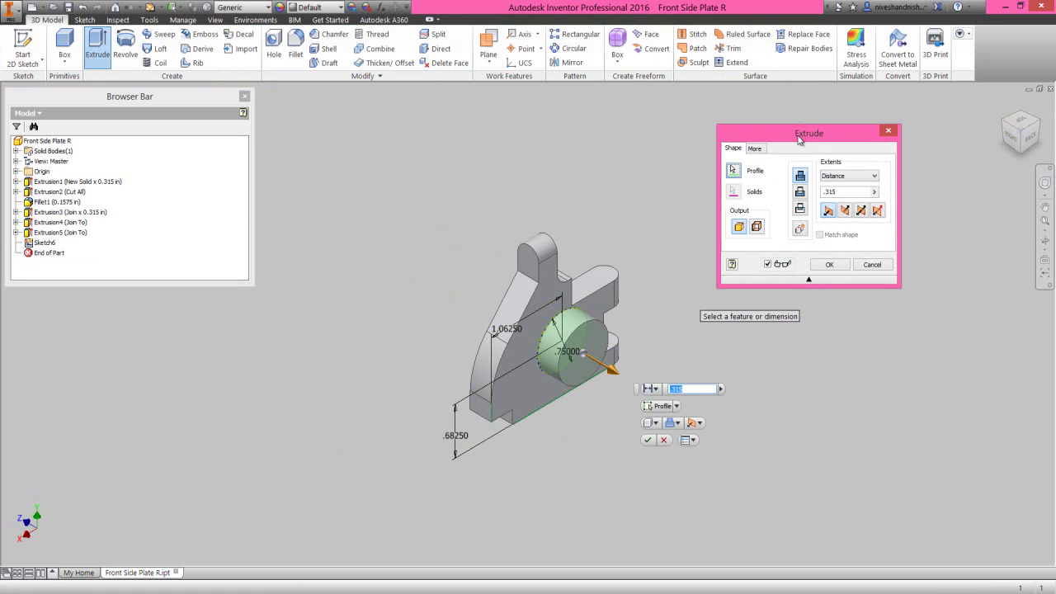
pyautogui.doubleClick(835, 191)
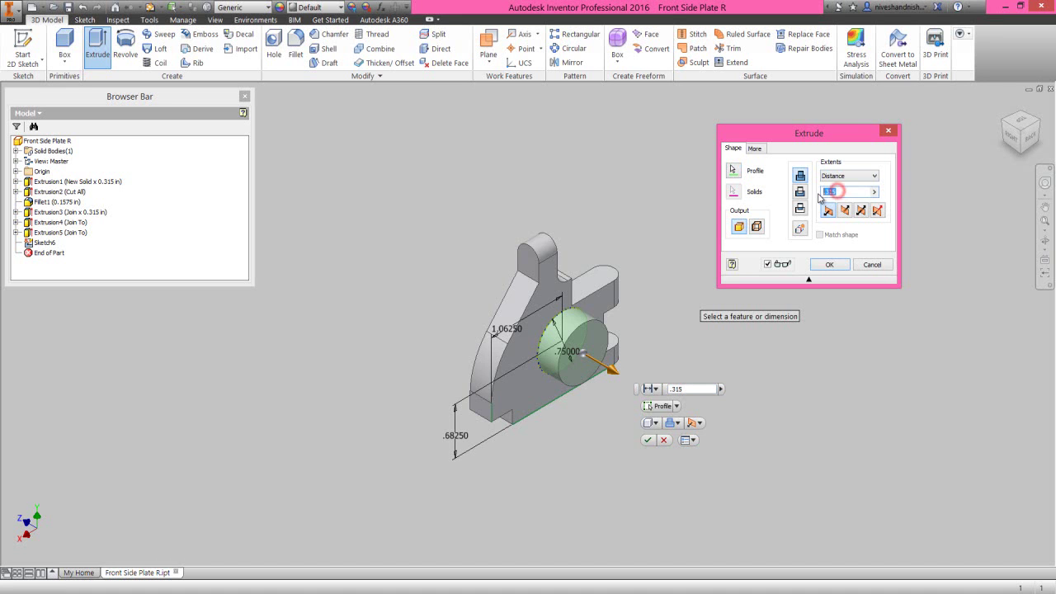
pyautogui.write('5')
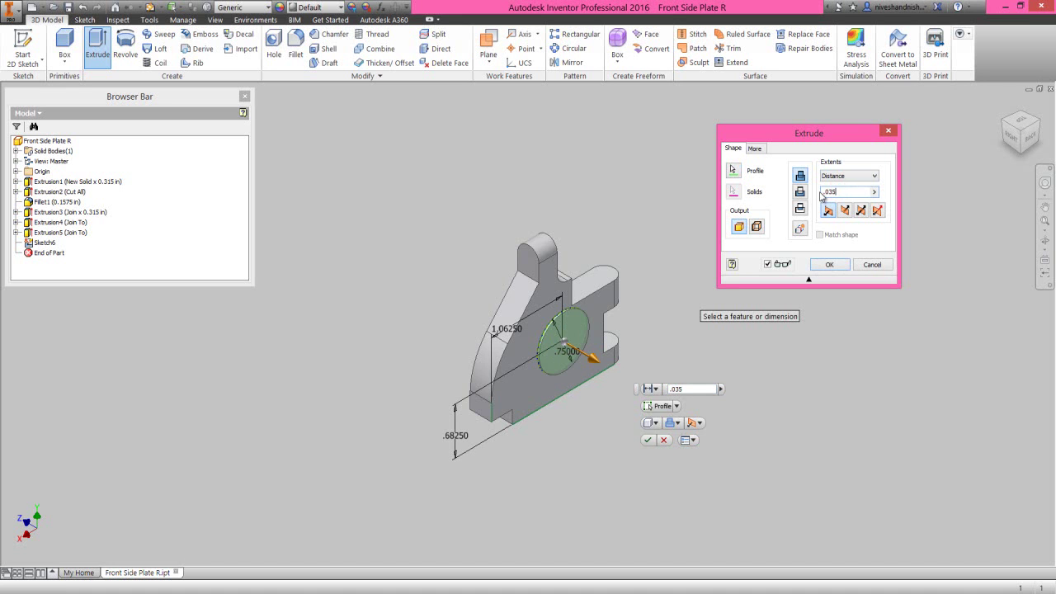
pyautogui.click(829, 265)
# Save the part.
pyautogui.scroll(-2, 740, 190)
pyautogui.scroll(-1, 740, 189)
pyautogui.click(68, 6)
pyautogui.click(382, 238)
pyautogui.click(355, 237)
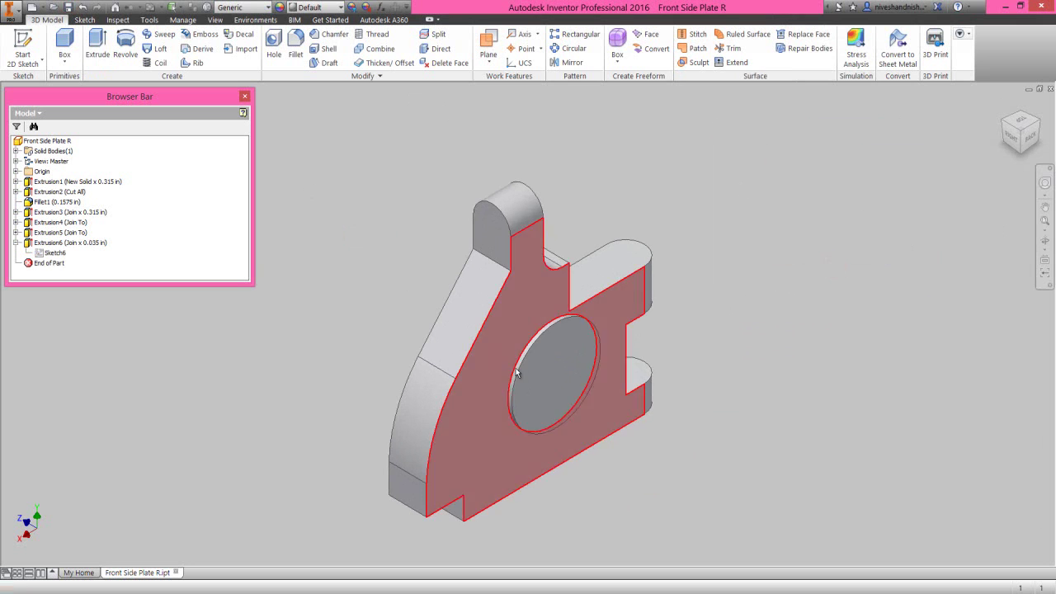
# Create a sketch on the raised disc's flat face and project the disc's circular edge into it.
pyautogui.click(553, 384)
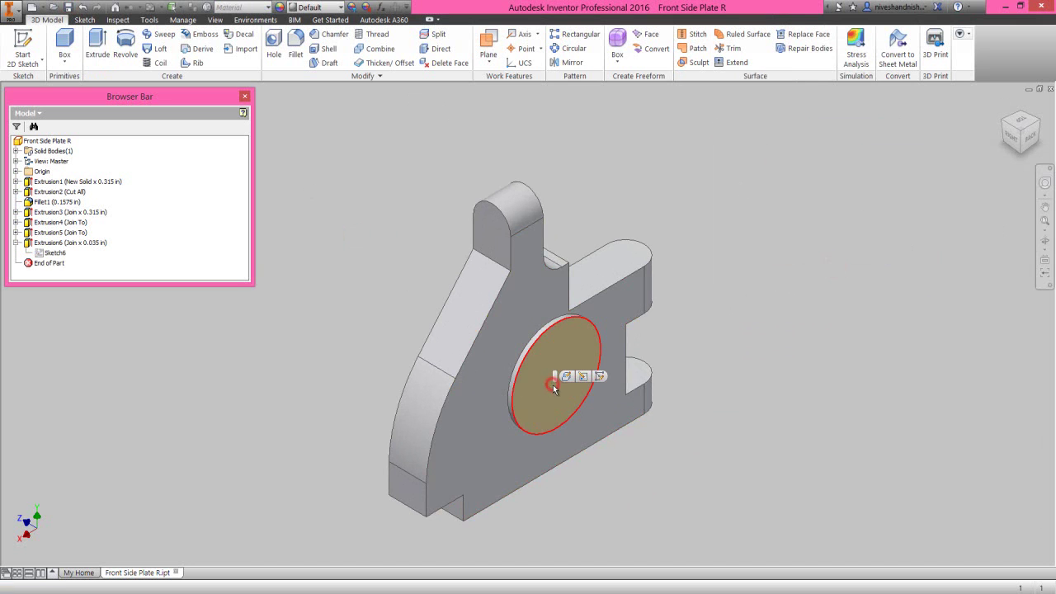
pyautogui.click(599, 376)
pyautogui.rightClick(658, 354)
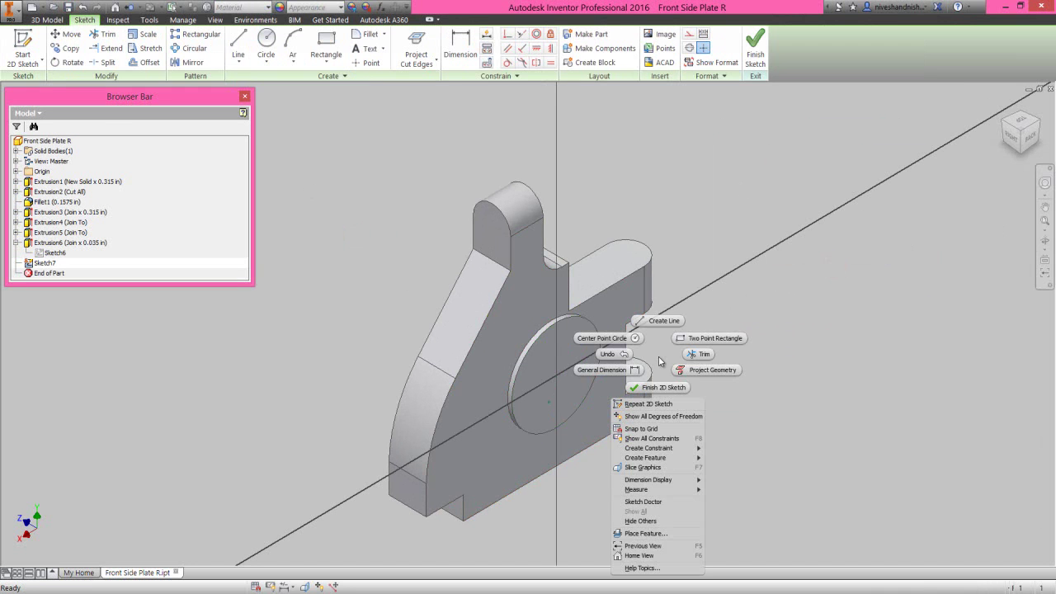
pyautogui.click(711, 370)
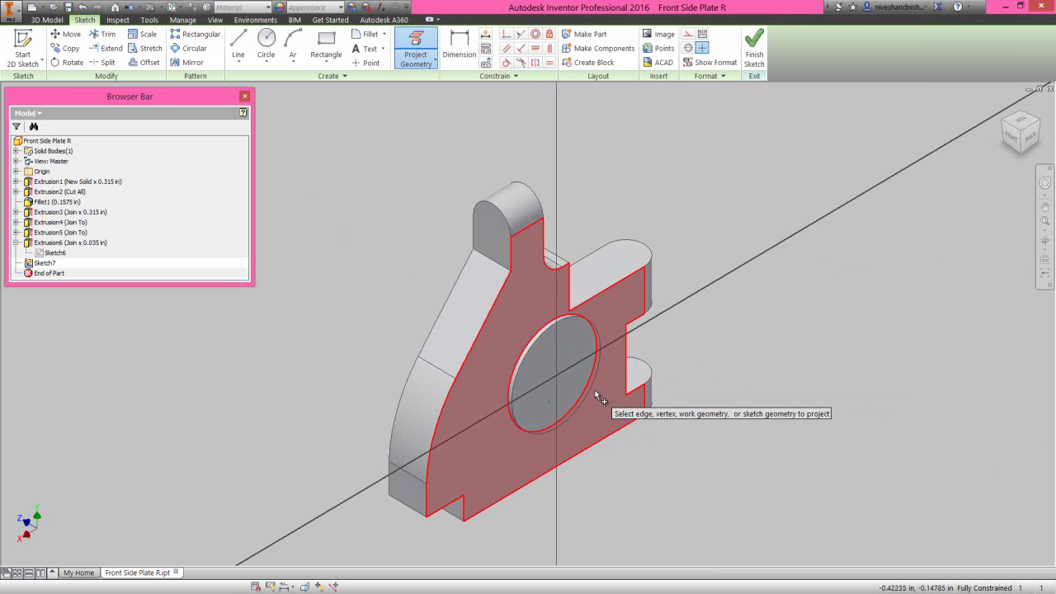
pyautogui.click(592, 390)
# Sketch a .625 in diameter circle concentric with the raised disc on its flat face and finish the sketch.
pyautogui.rightClick(684, 340)
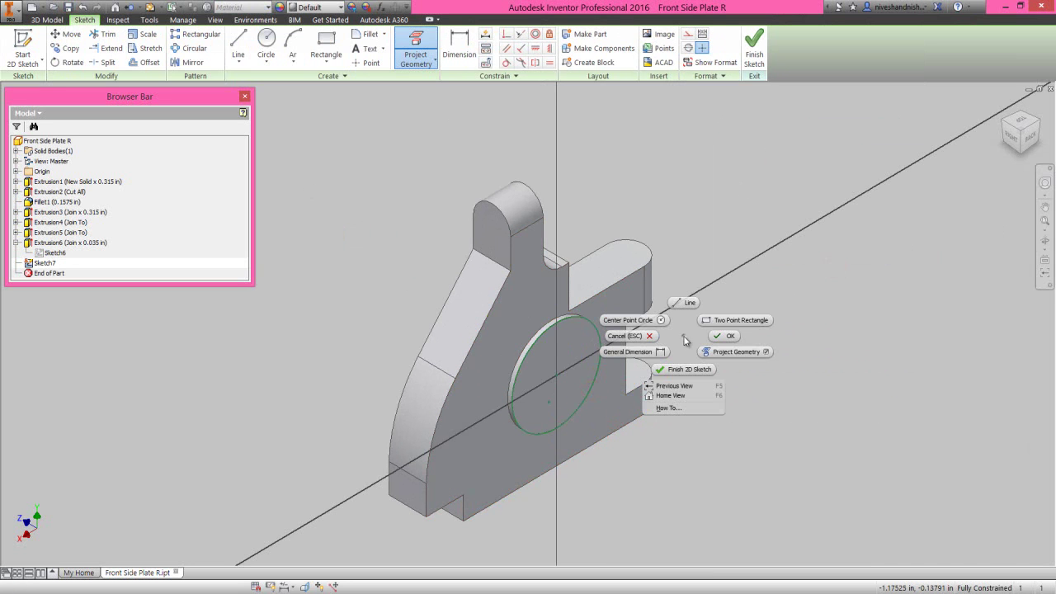
pyautogui.click(665, 322)
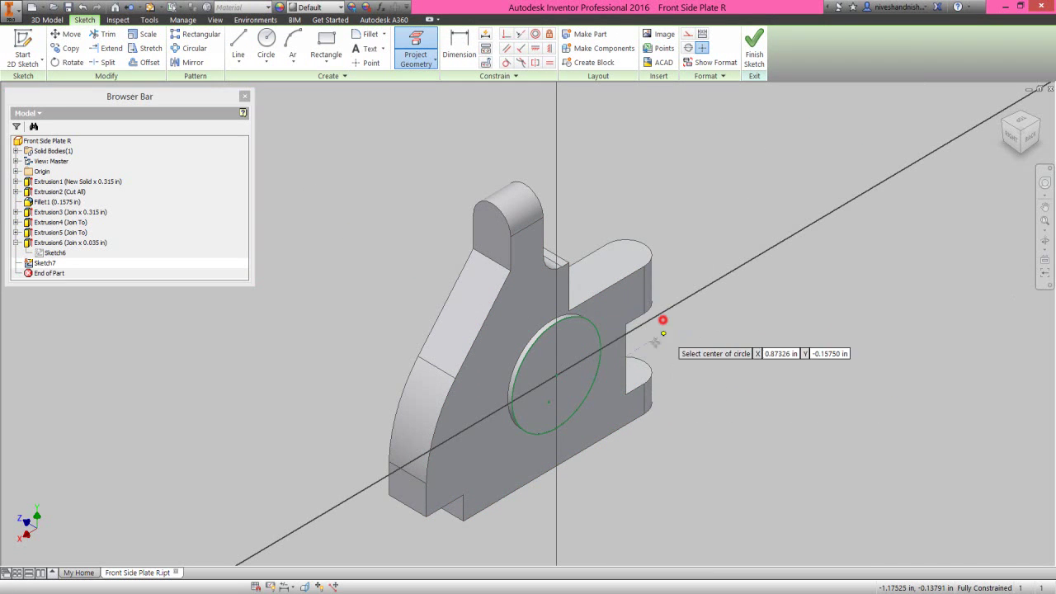
pyautogui.click(561, 373)
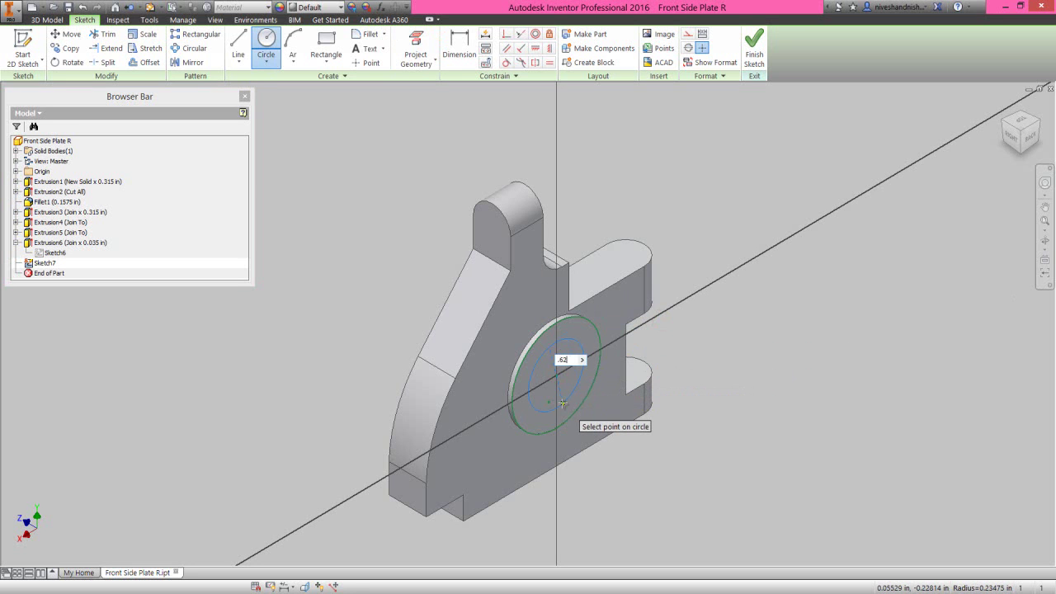
pyautogui.click(562, 403)
pyautogui.click(754, 50)
# Extrude the .625 in circle as a cut .1288 in deep into the raised disc.
pyautogui.click(98, 45)
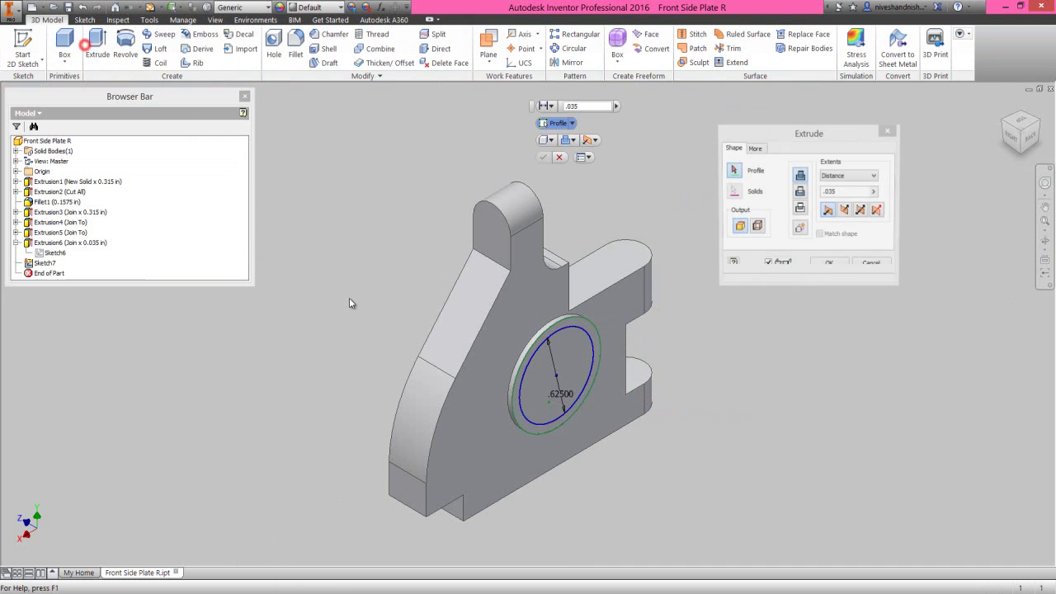
pyautogui.click(563, 371)
pyautogui.click(798, 140)
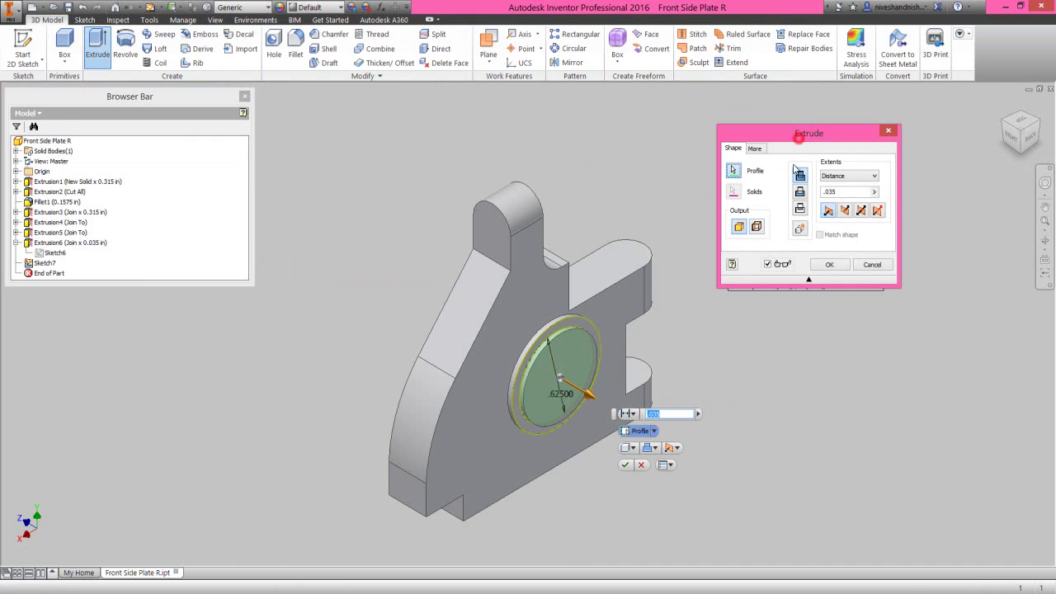
pyautogui.click(799, 192)
pyautogui.click(833, 192)
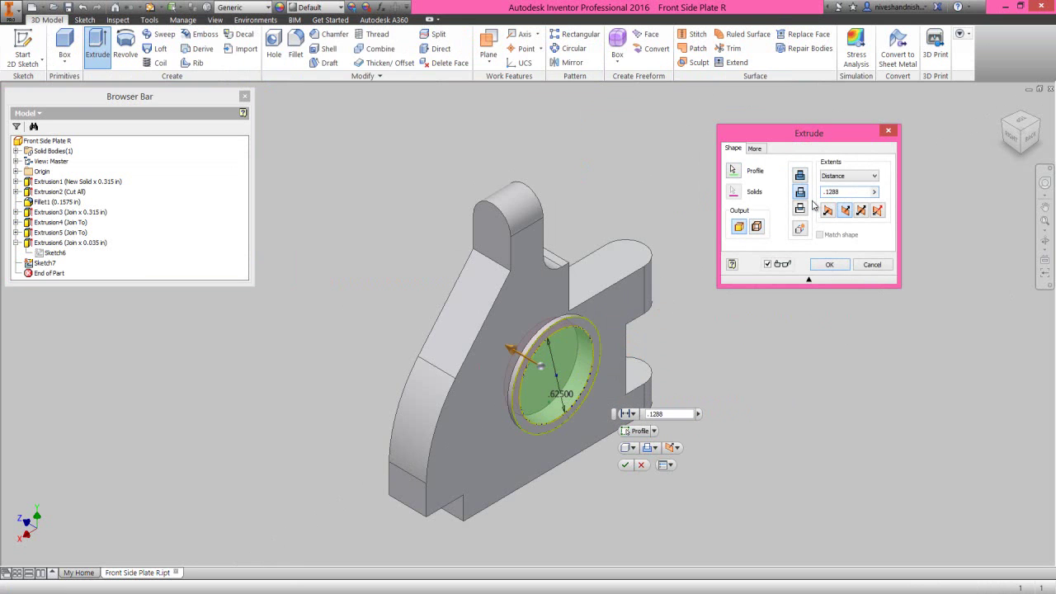
pyautogui.click(829, 265)
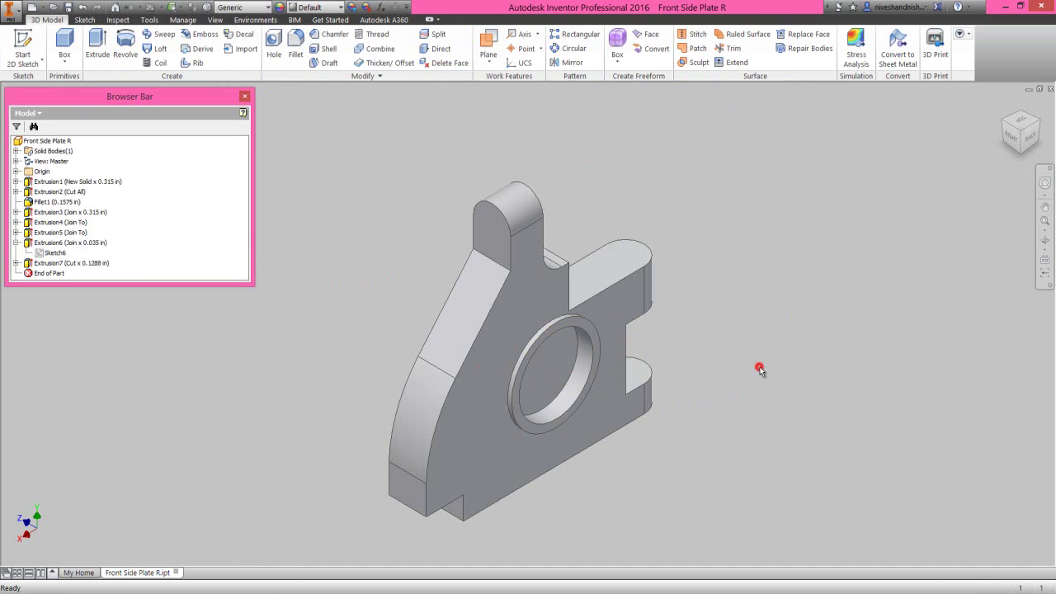
# Fillet the tangent edge chain around the rounded top arm and its adjoining concave corner with a .032 in radius.
pyautogui.click(295, 45)
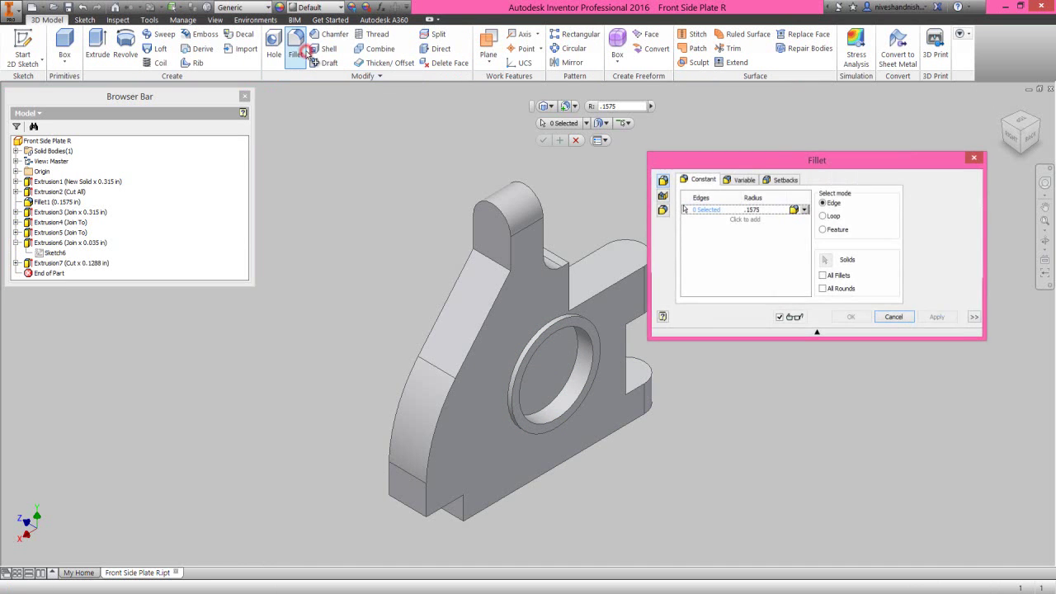
pyautogui.click(546, 229)
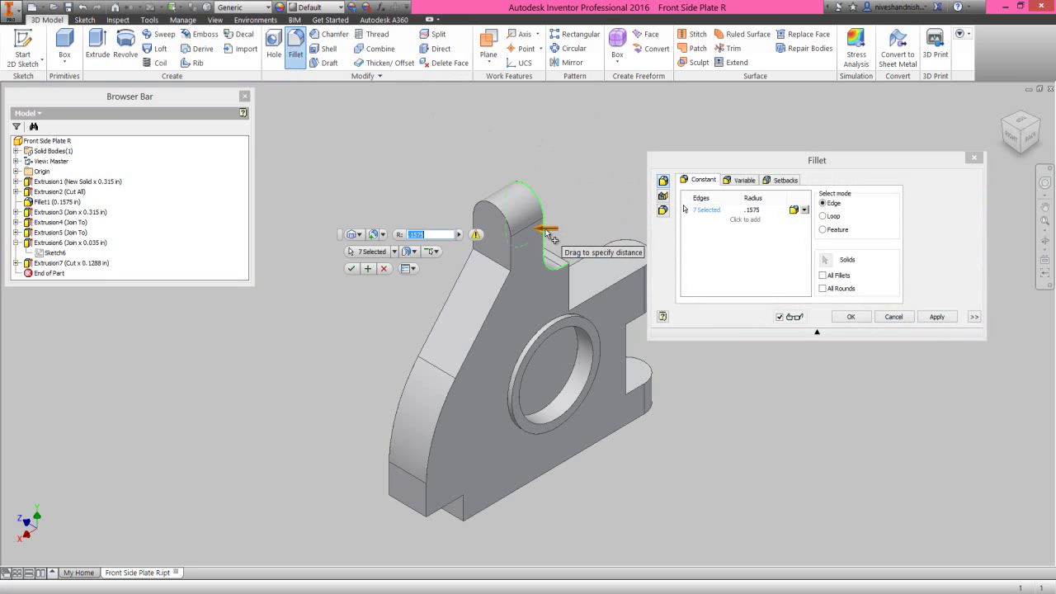
pyautogui.click(752, 210)
pyautogui.write('032')
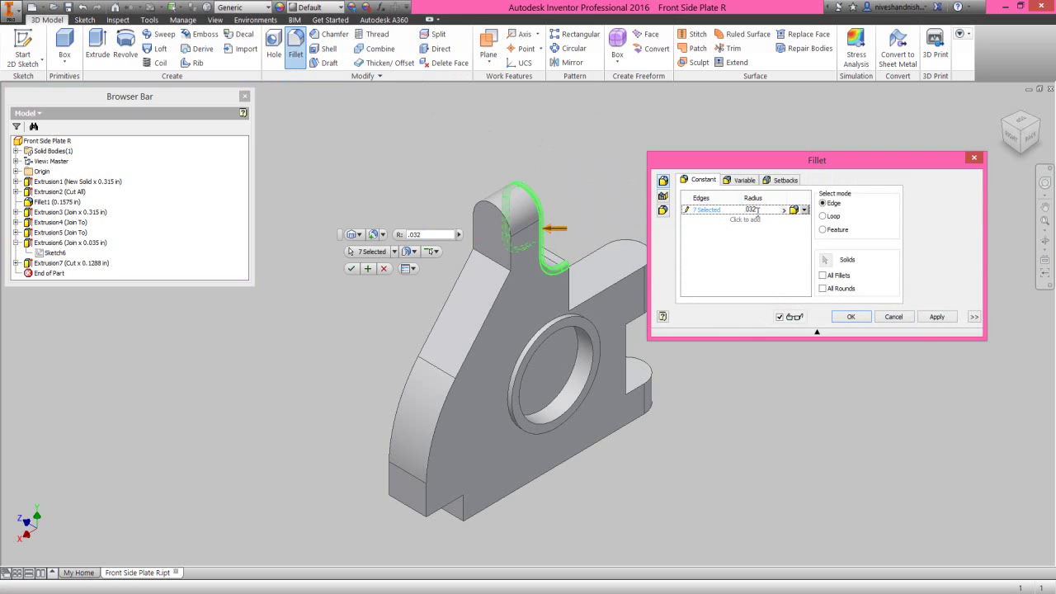
pyautogui.click(850, 317)
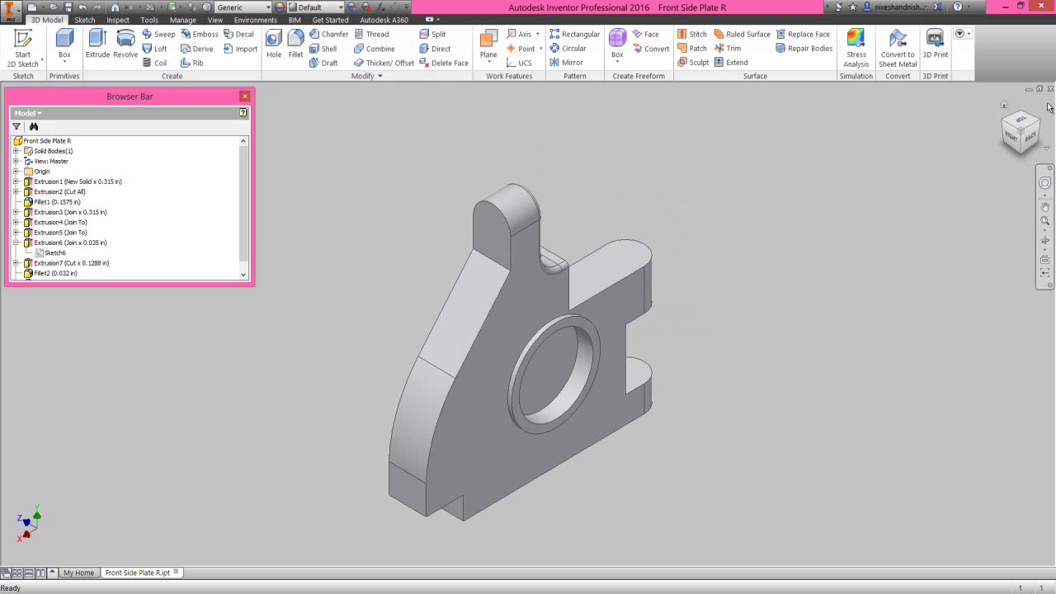
pyautogui.click(1037, 122)
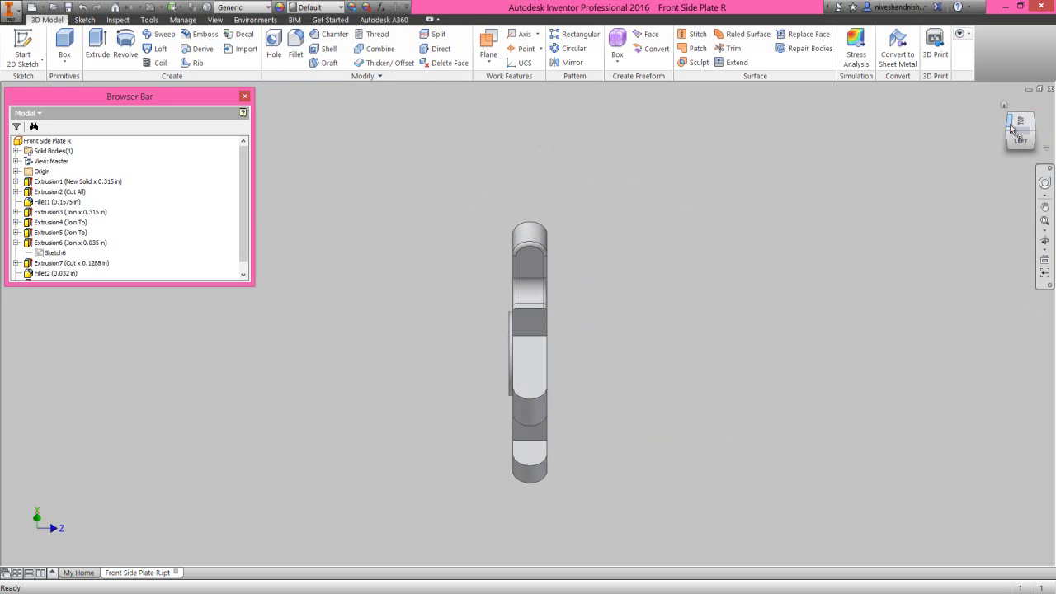
pyautogui.rightClick(859, 141)
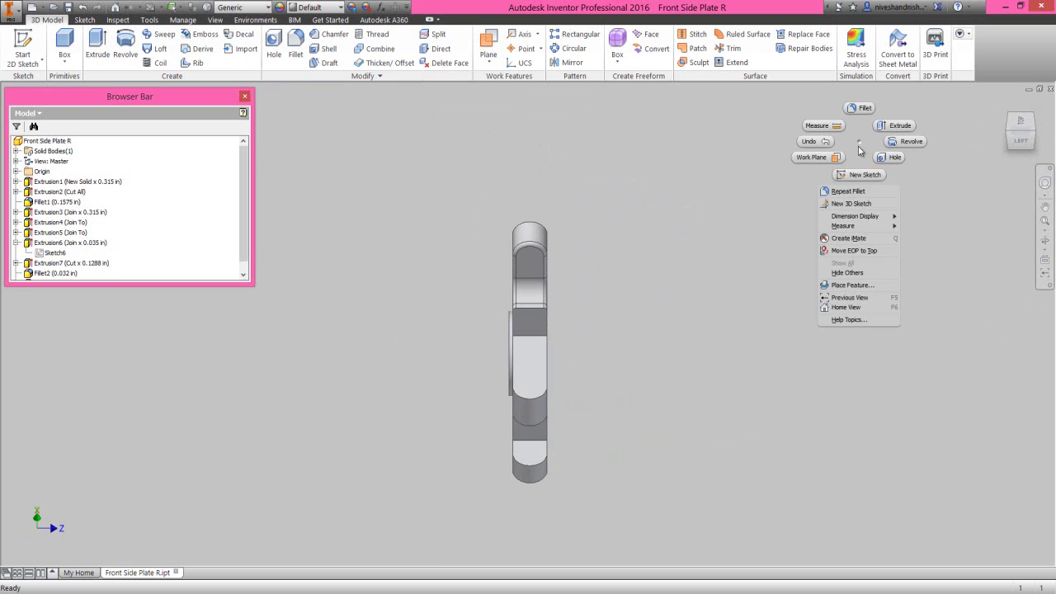
pyautogui.click(850, 306)
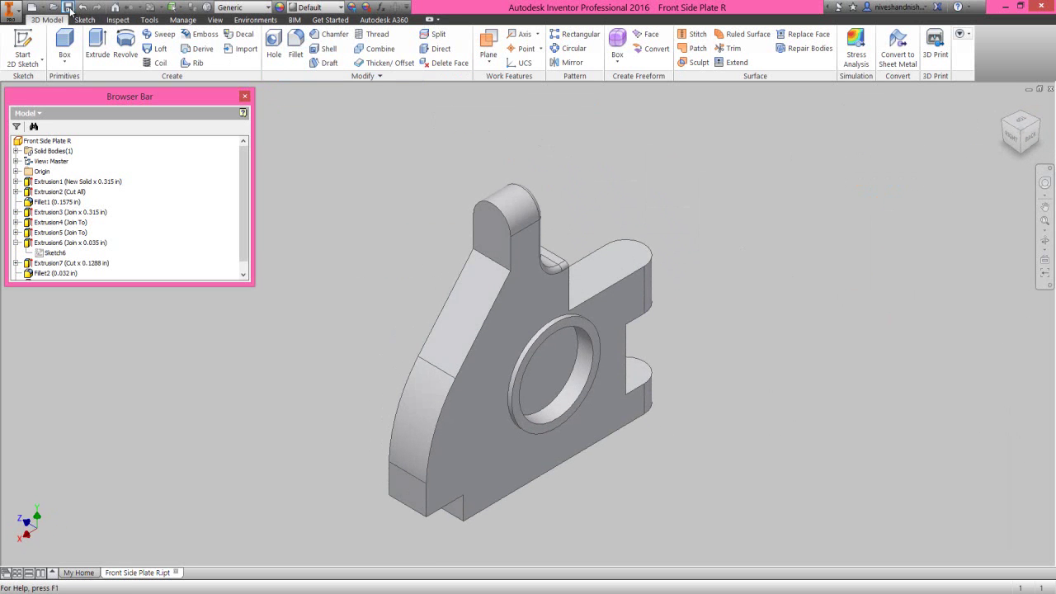
# Create a sketch on the ring's flat face and project the ring's outer circular edge into it.
pyautogui.click(529, 425)
pyautogui.click(98, 46)
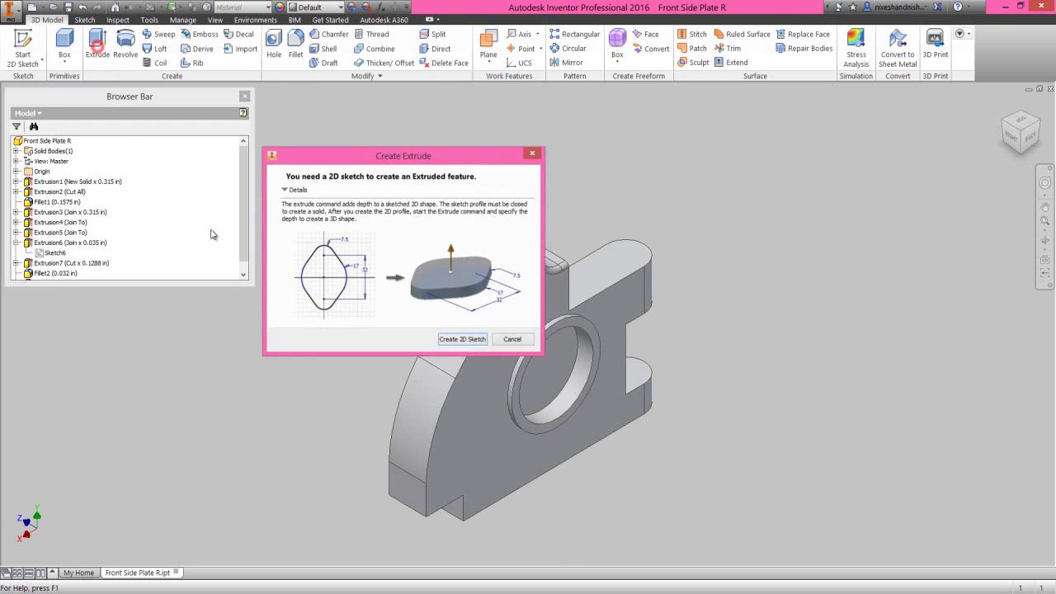
pyautogui.click(462, 339)
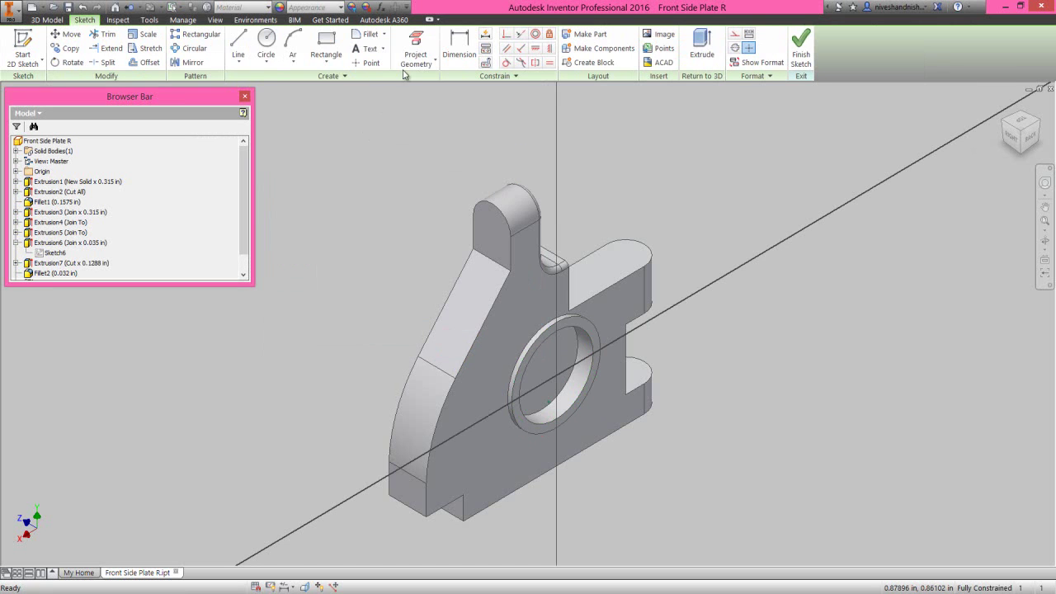
pyautogui.click(536, 344)
# Sketch a .55 in diameter circle centred on the ring.
pyautogui.rightClick(366, 230)
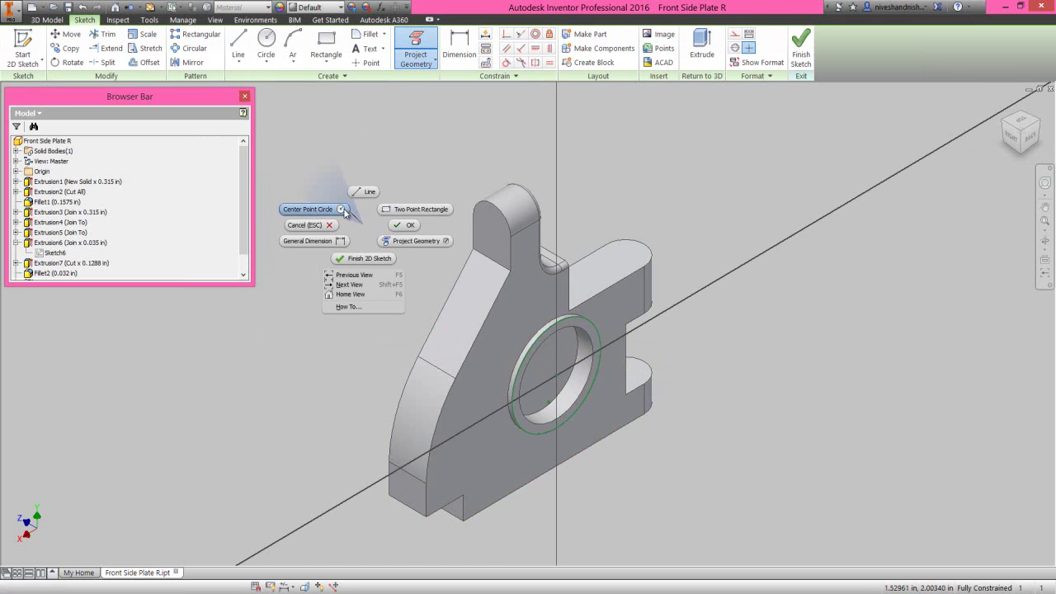
pyautogui.click(343, 209)
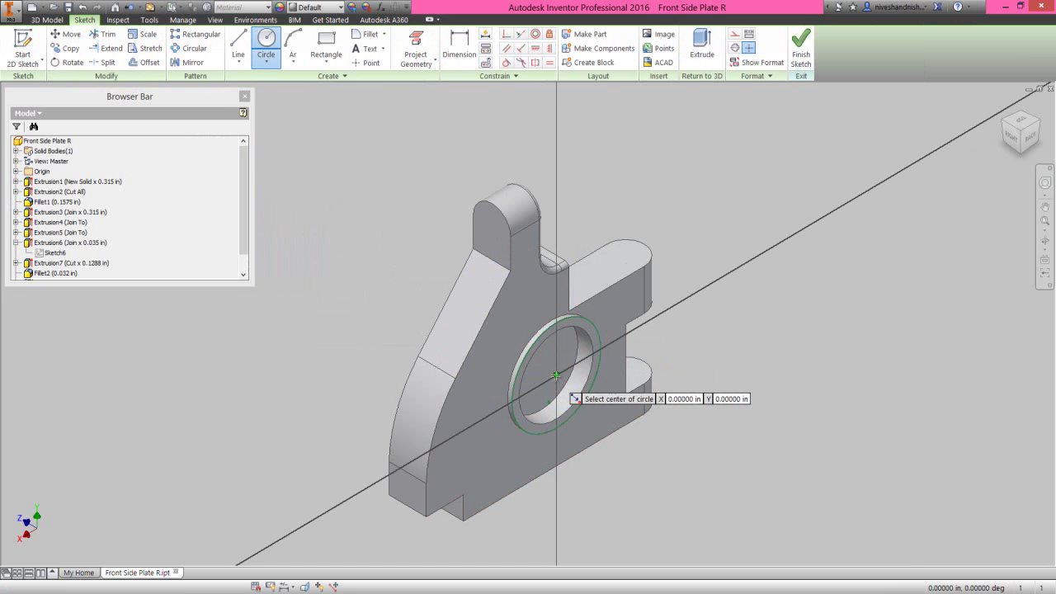
pyautogui.click(555, 373)
pyautogui.write('.55')
pyautogui.press('Return')
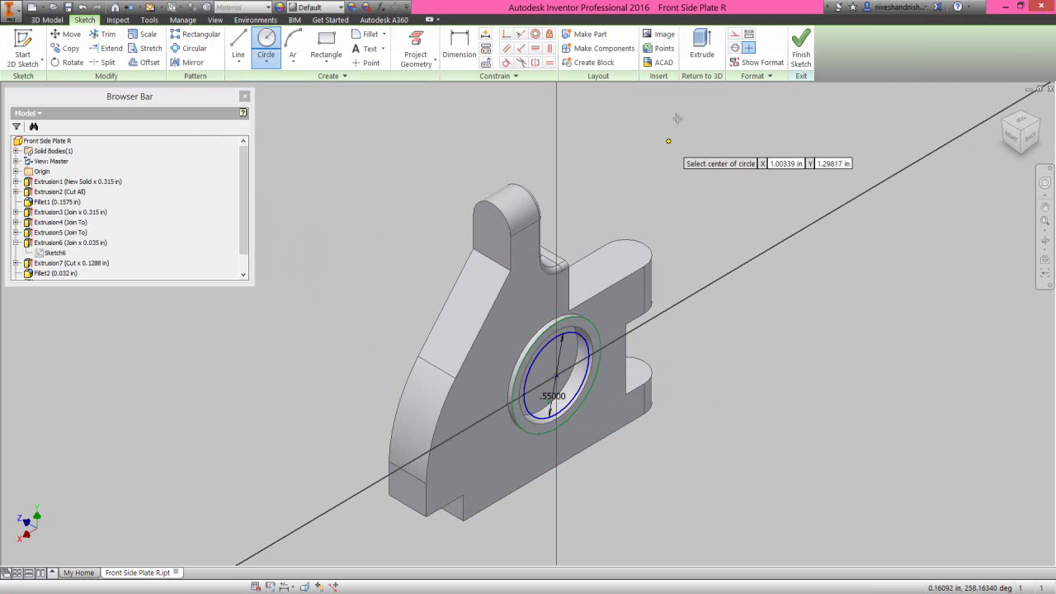
# Extrude the .55 in circle as a cut through the whole plate with the All extent.
pyautogui.click(702, 48)
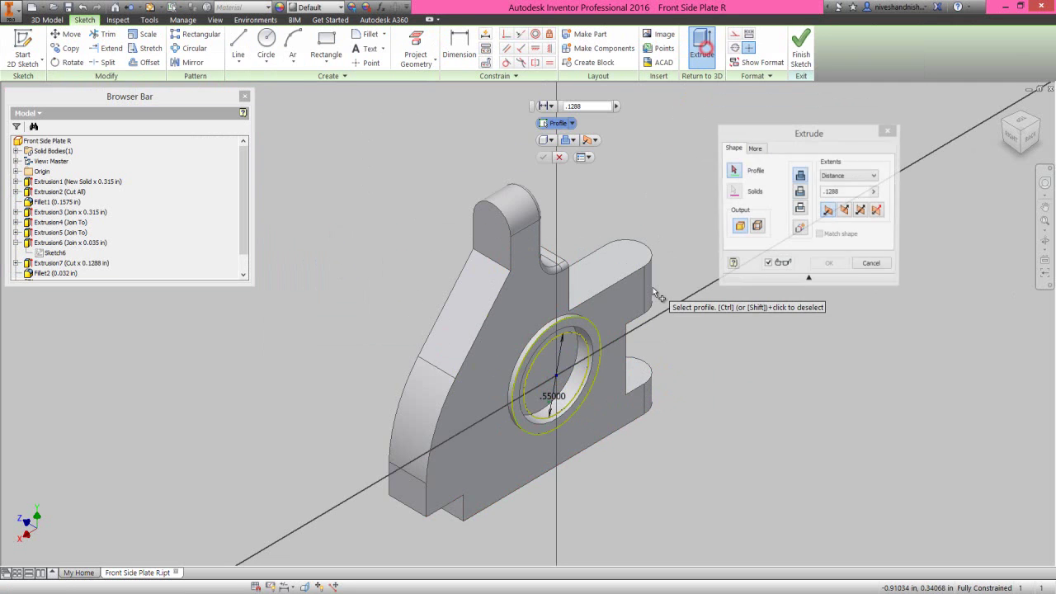
pyautogui.click(580, 365)
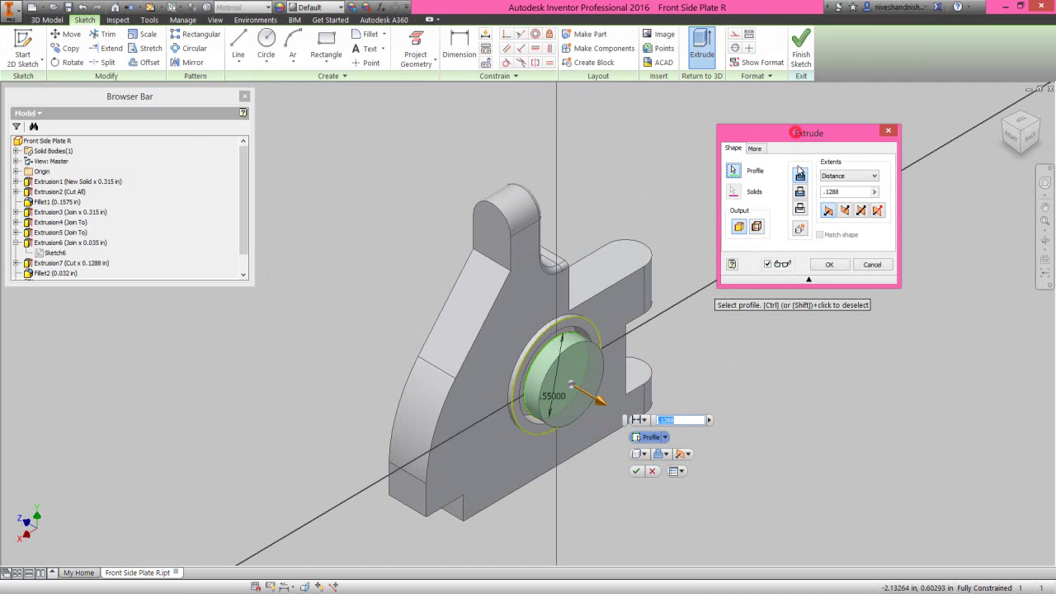
pyautogui.click(800, 192)
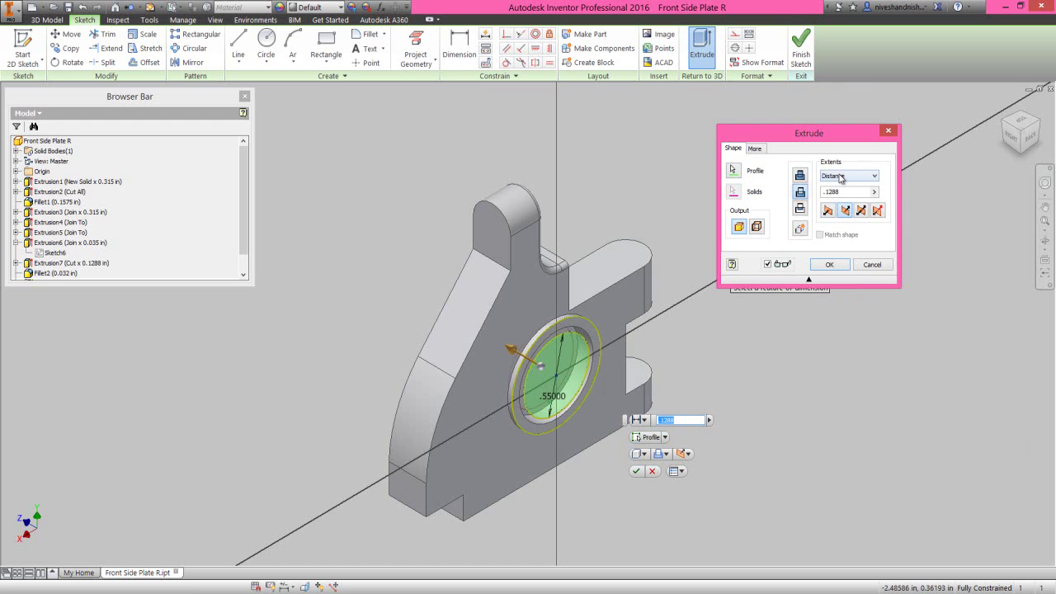
pyautogui.click(837, 175)
pyautogui.click(829, 216)
pyautogui.click(830, 264)
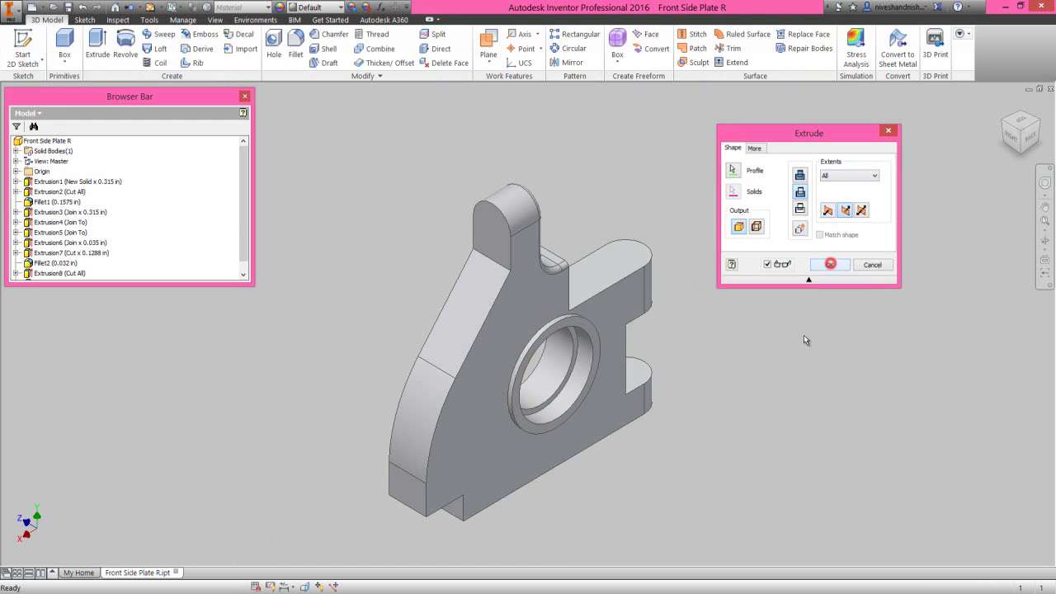
# Inspect the through hole and the plate from the front and side.
pyautogui.click(1044, 240)
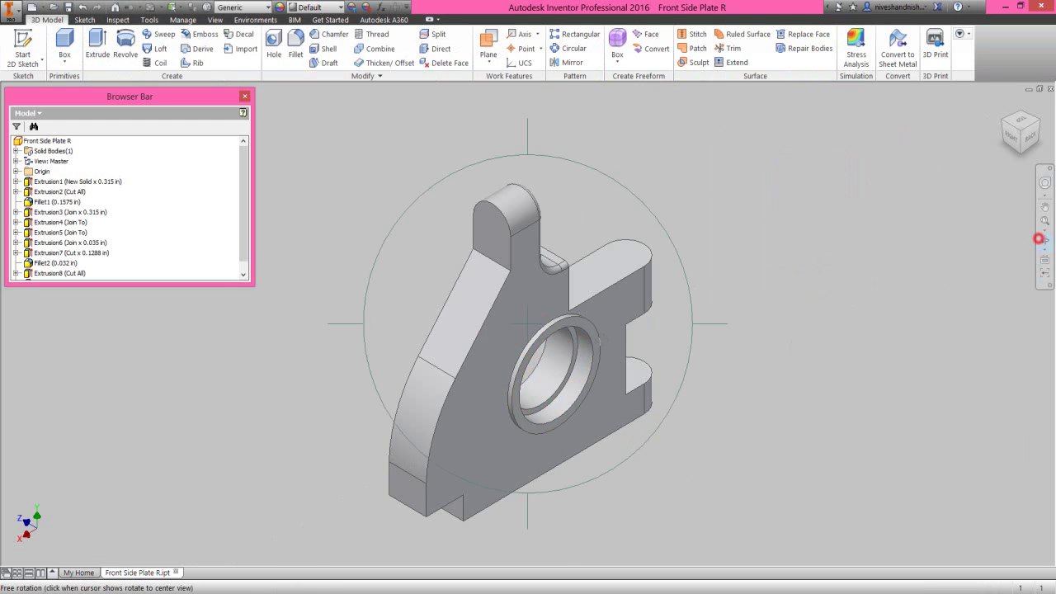
pyautogui.moveTo(506, 349); pyautogui.dragTo(730, 328)
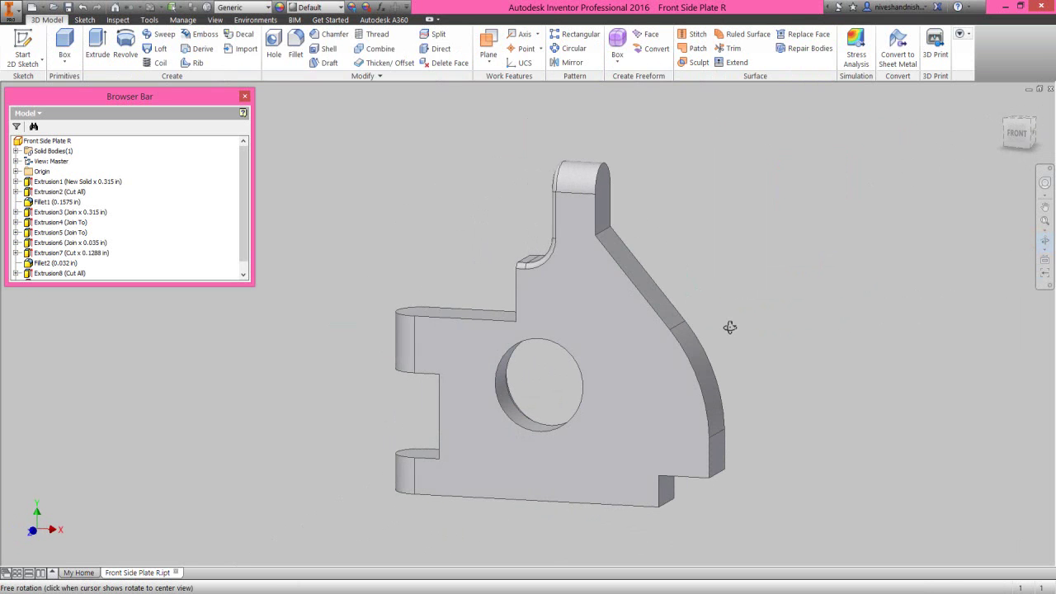
pyautogui.rightClick(642, 318)
pyautogui.click(645, 387)
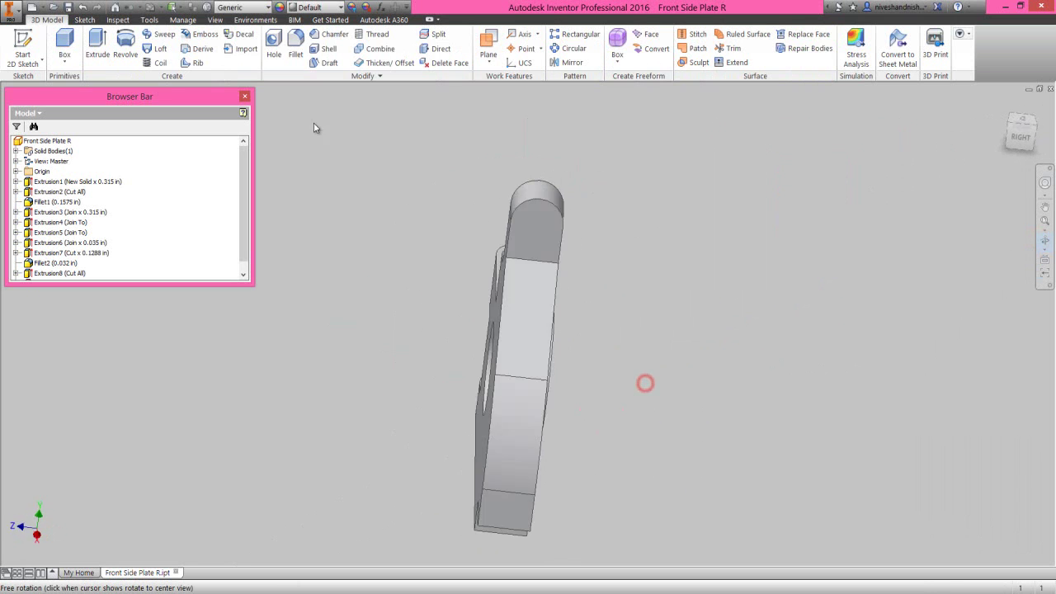
pyautogui.press('Escape')
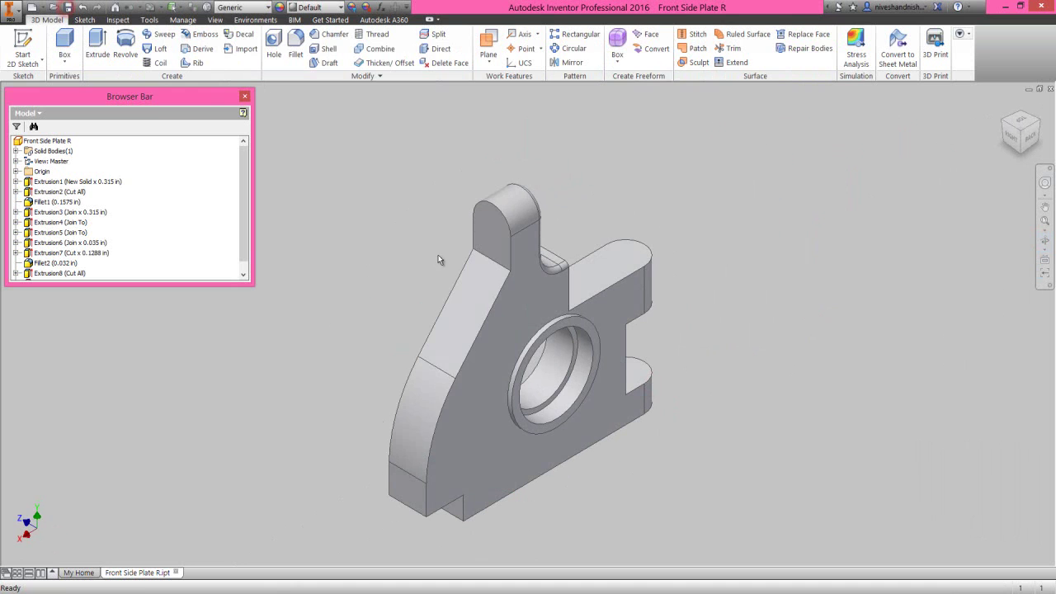
pyautogui.rightClick(438, 259)
pyautogui.click(438, 259)
# Chamfer the through hole's circular edge on the plate's front face with a .05 in distance.
pyautogui.click(1004, 121)
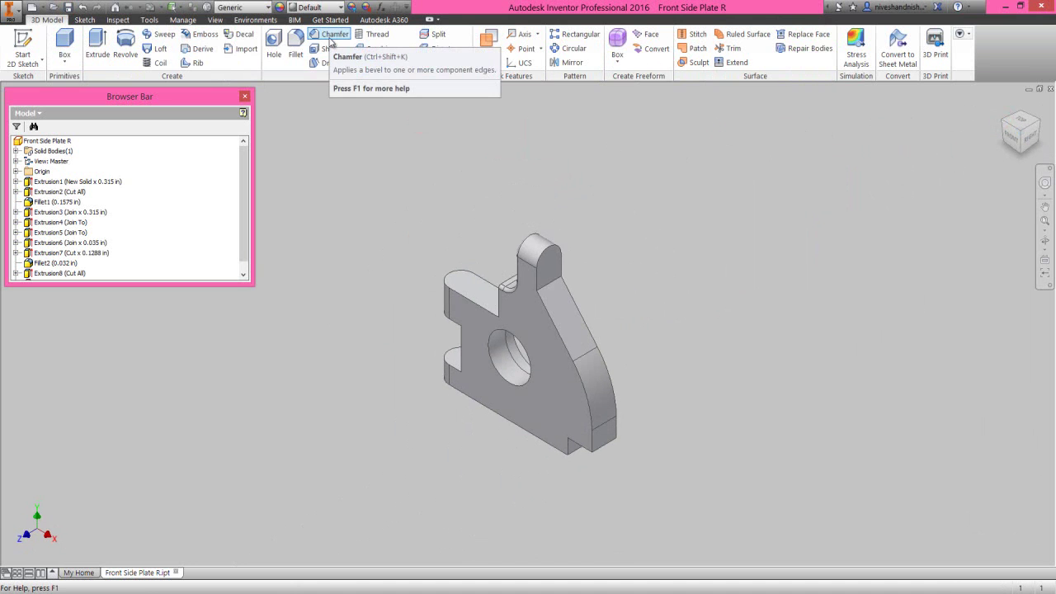
pyautogui.click(330, 38)
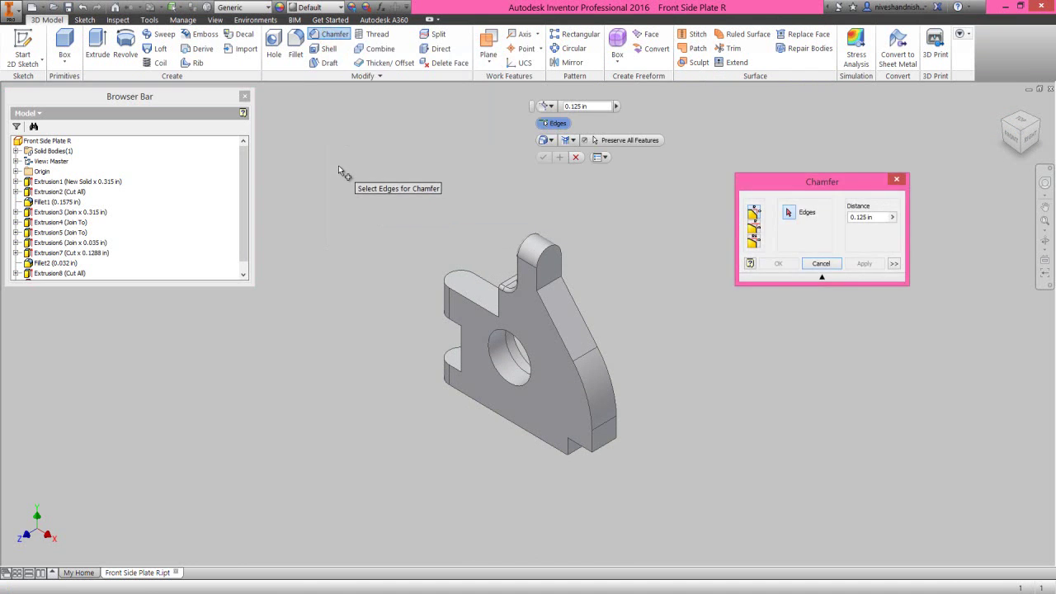
pyautogui.click(507, 373)
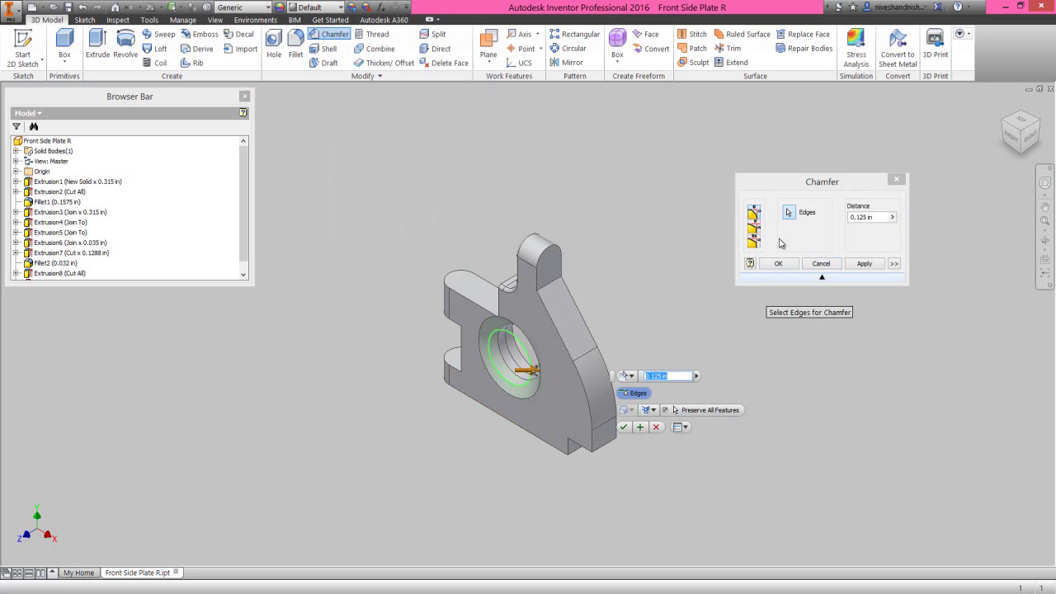
pyautogui.click(851, 216)
pyautogui.doubleClick(876, 216)
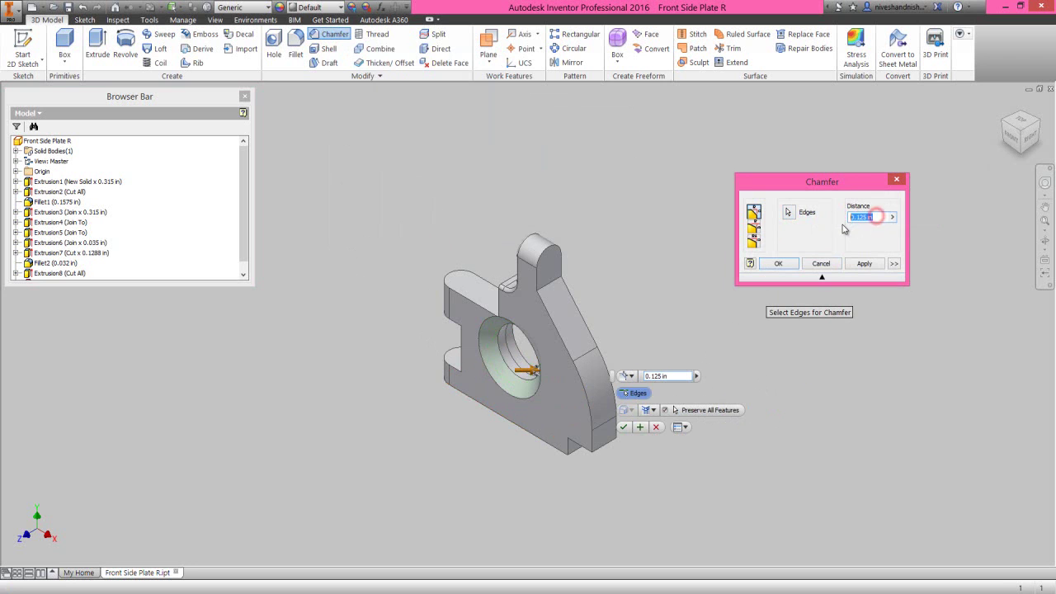
pyautogui.write('.05')
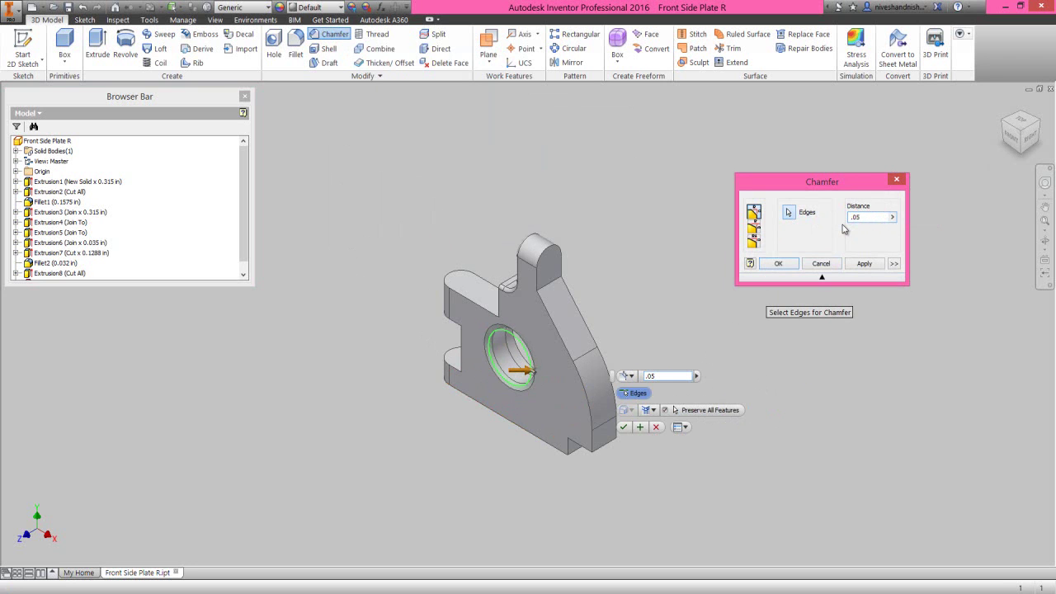
pyautogui.click(788, 262)
# Fillet the two inner corner edges of the notch between the arms with a .1875 in radius.
pyautogui.click(1045, 220)
pyautogui.moveTo(825, 256); pyautogui.dragTo(435, 191)
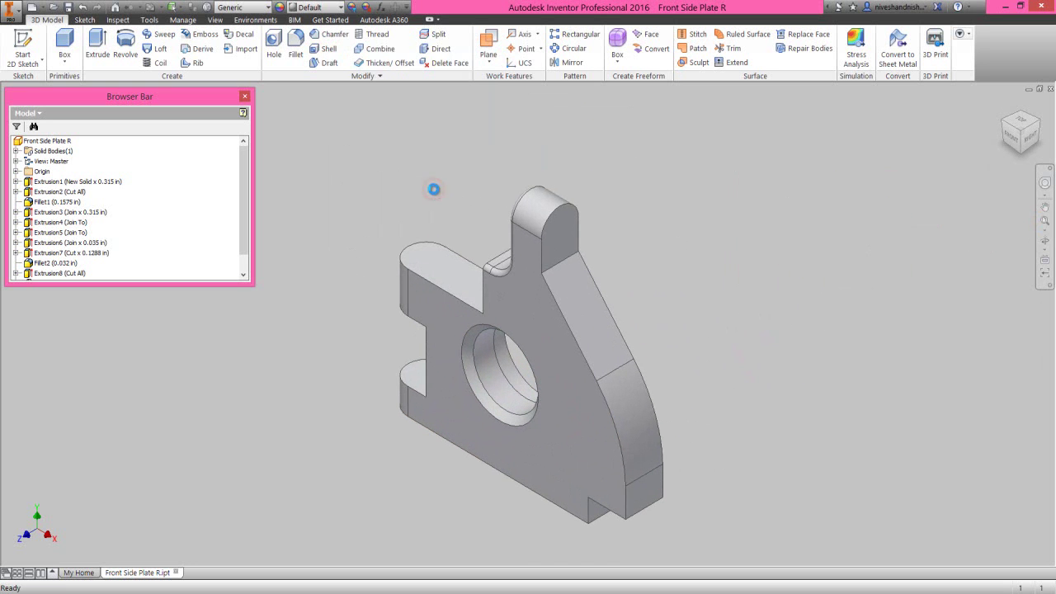
pyautogui.click(454, 195)
pyautogui.press('f')
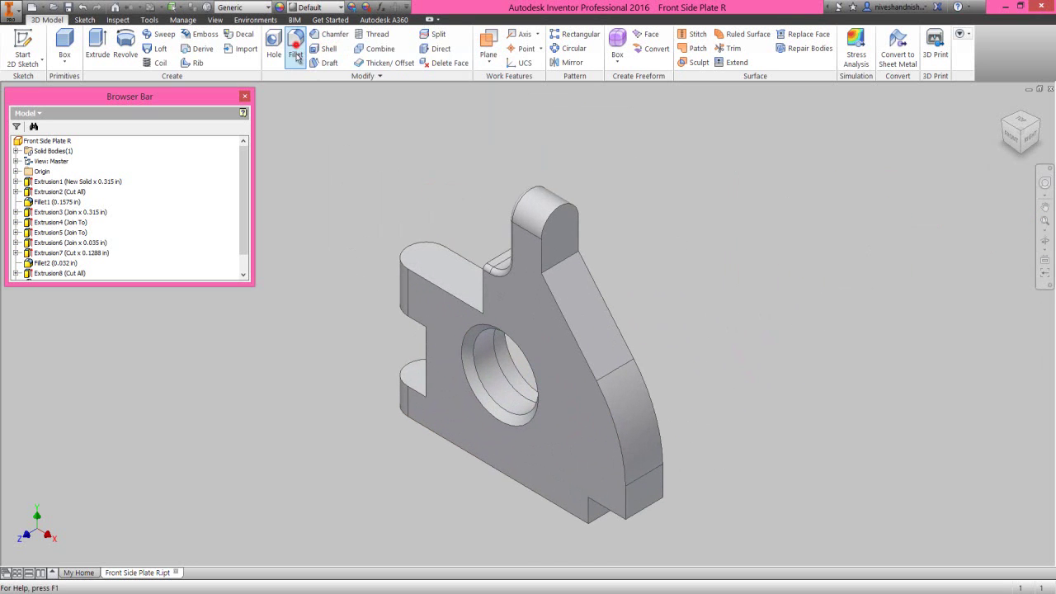
pyautogui.click(440, 390)
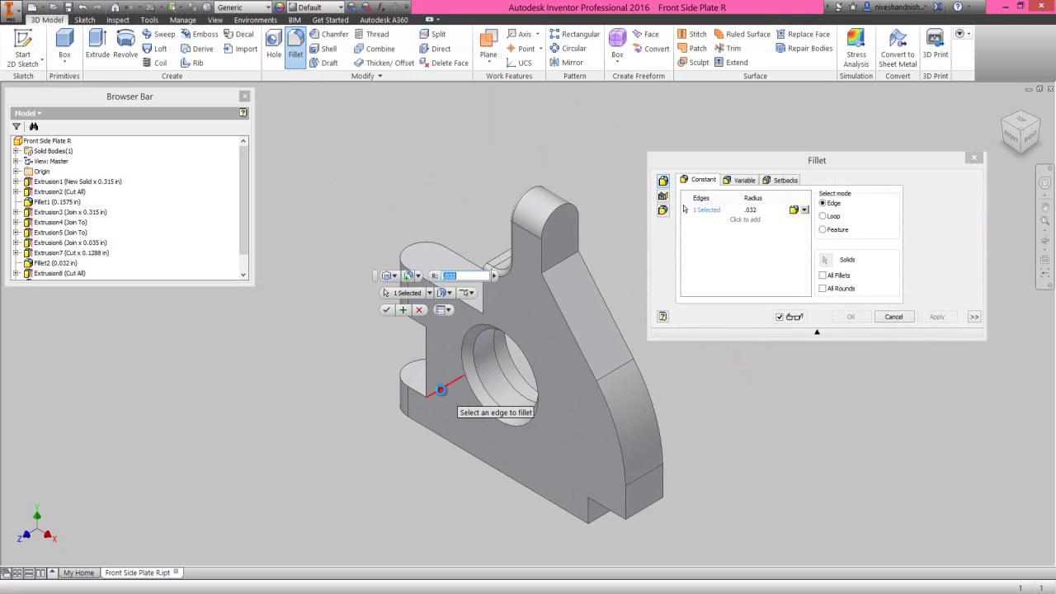
pyautogui.click(434, 325)
pyautogui.click(750, 210)
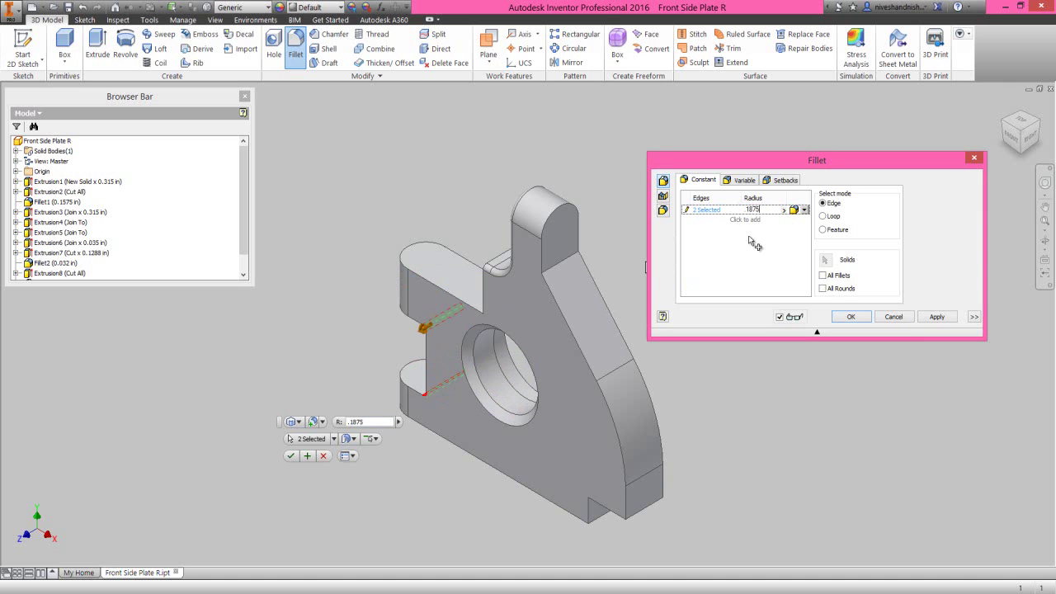
pyautogui.click(850, 318)
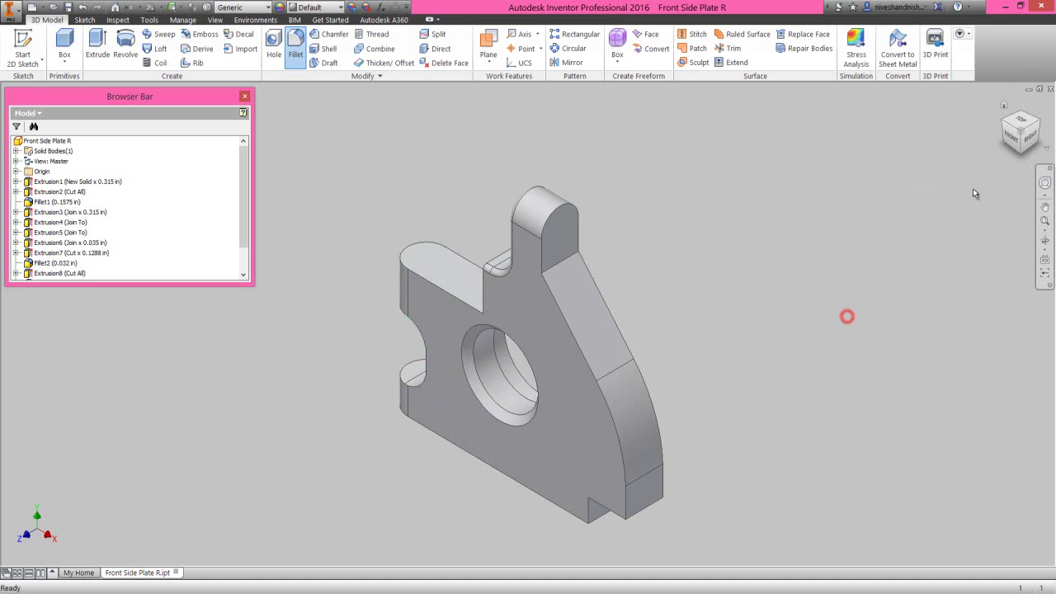
# Fillet the inner corner edge where the upper arm's top face meets the vertical step with a .032 in radius.
pyautogui.click(1002, 117)
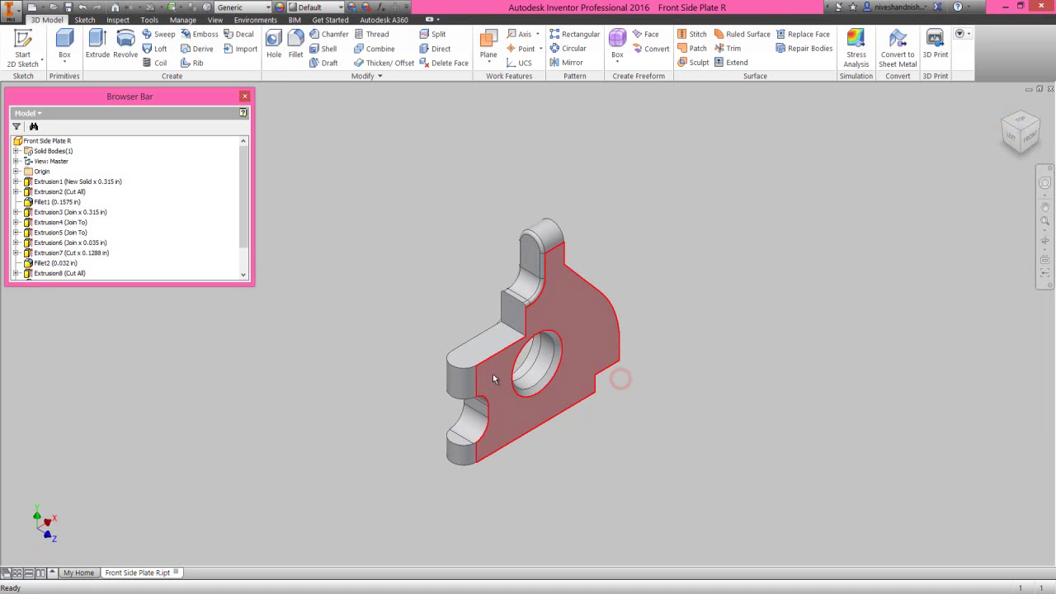
pyautogui.scroll(5, 486, 349)
pyautogui.click(526, 284)
pyautogui.click(541, 278)
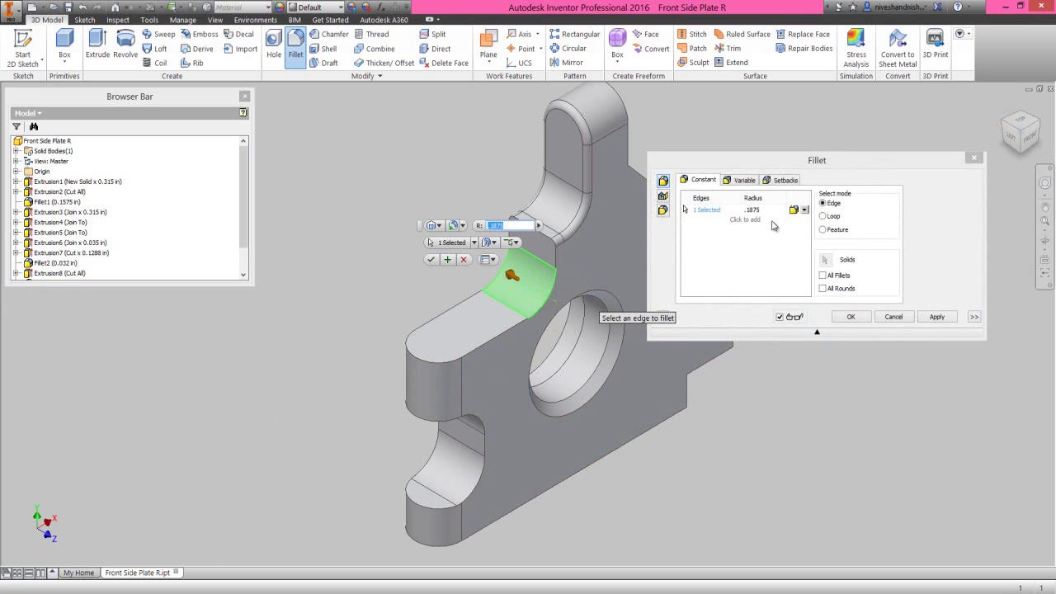
pyautogui.press('BackSpace')
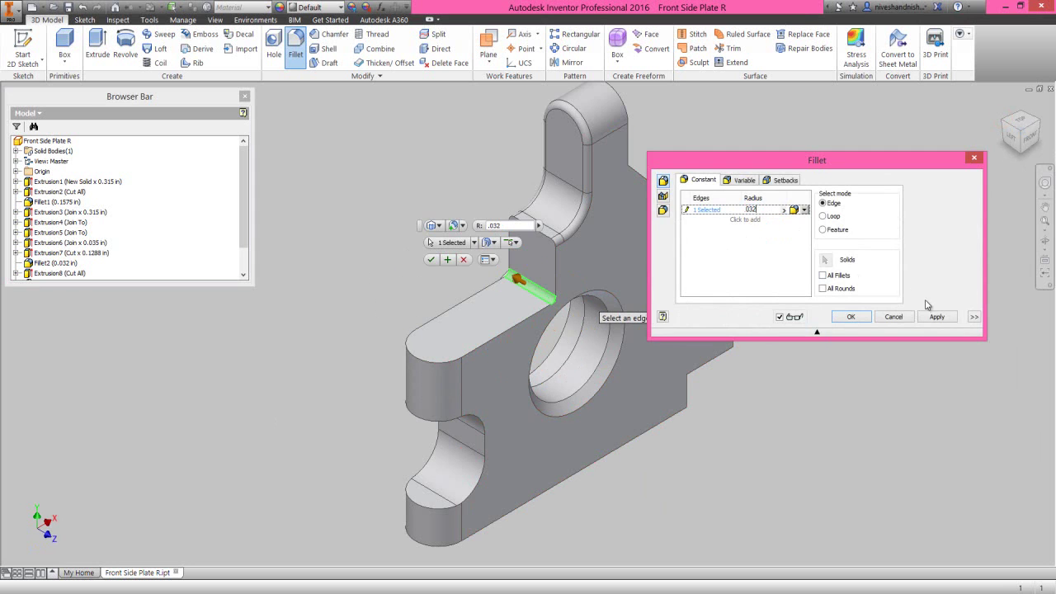
pyautogui.click(937, 319)
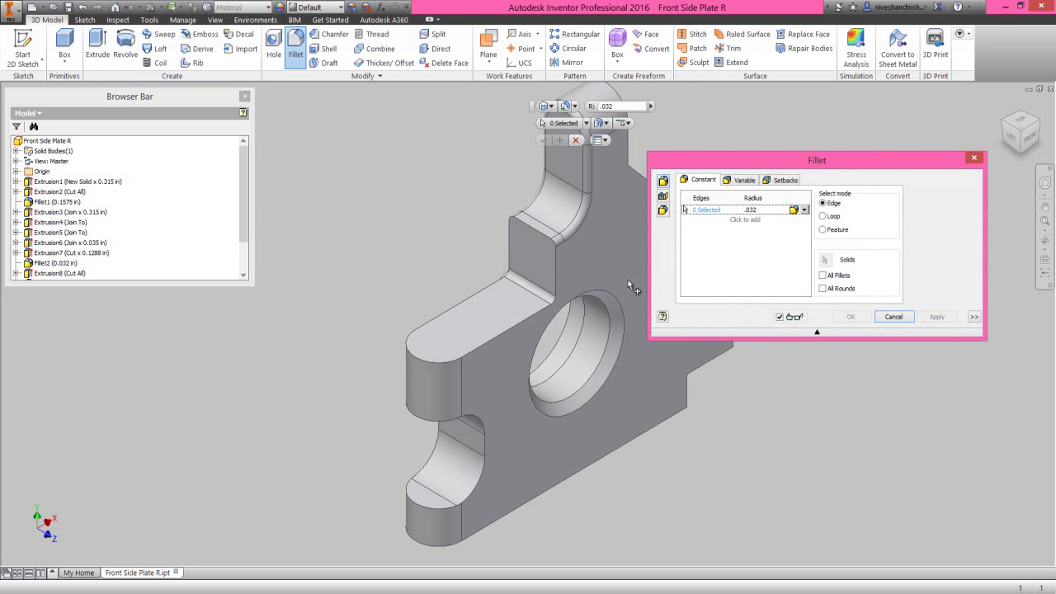
# Fillet the edge chains around the upper arm's top face and step and around the notch between the arms with a .032 in radius.
pyautogui.click(518, 326)
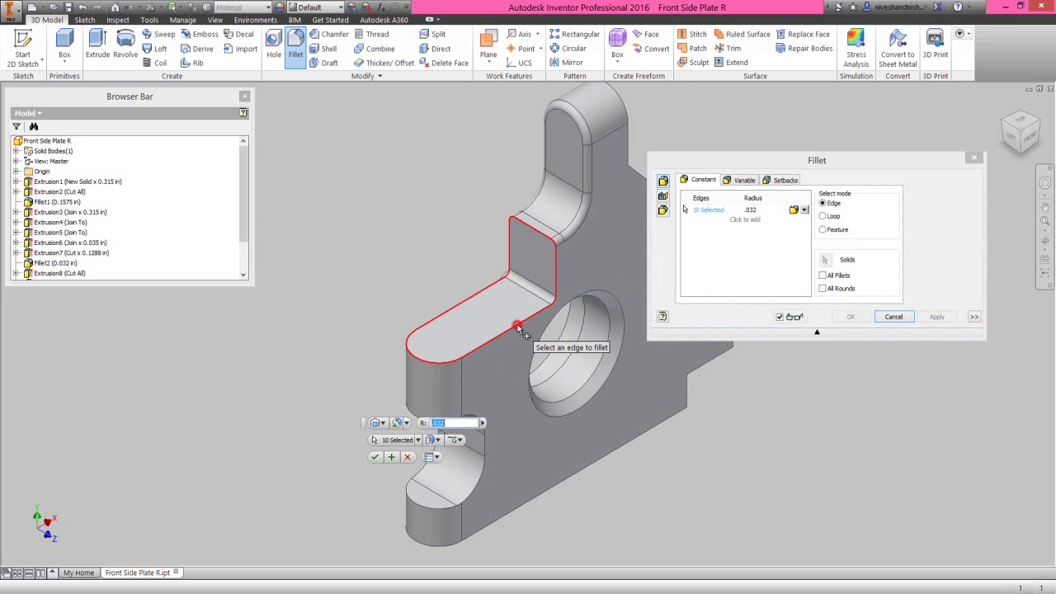
pyautogui.click(851, 317)
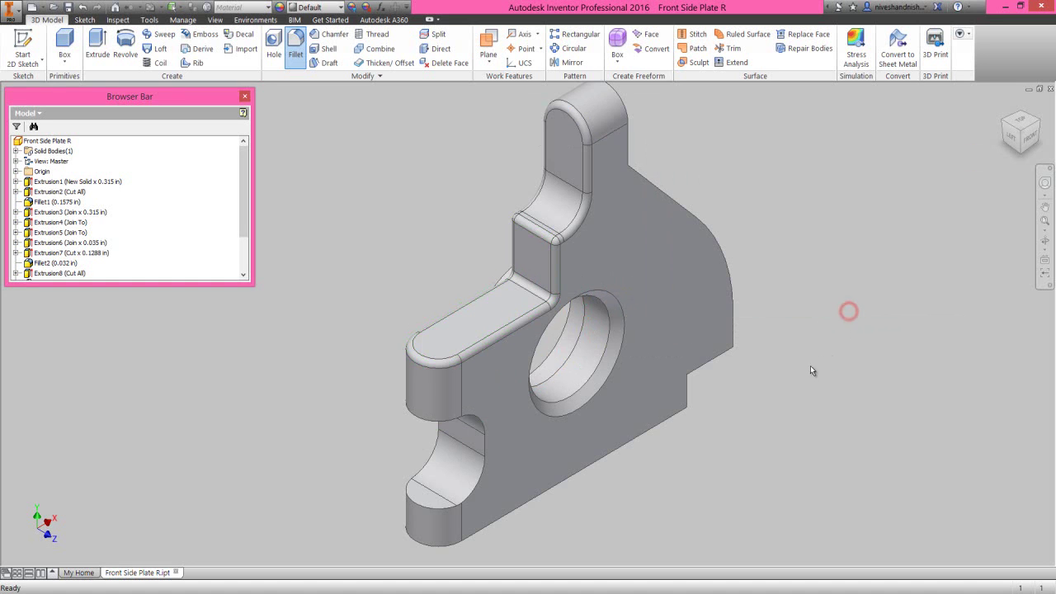
pyautogui.click(807, 368)
pyautogui.click(788, 368)
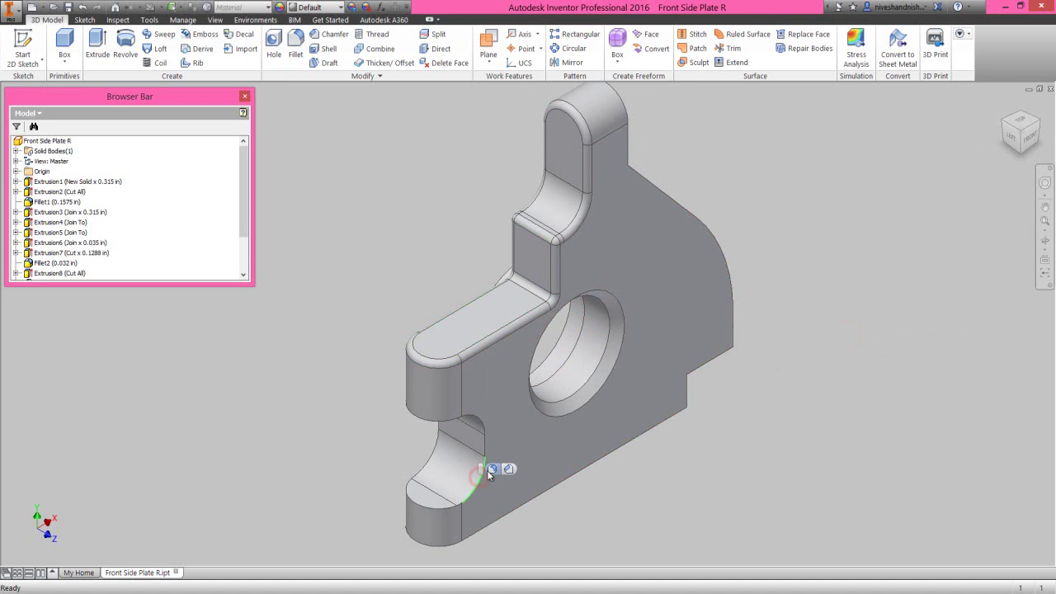
pyautogui.click(493, 468)
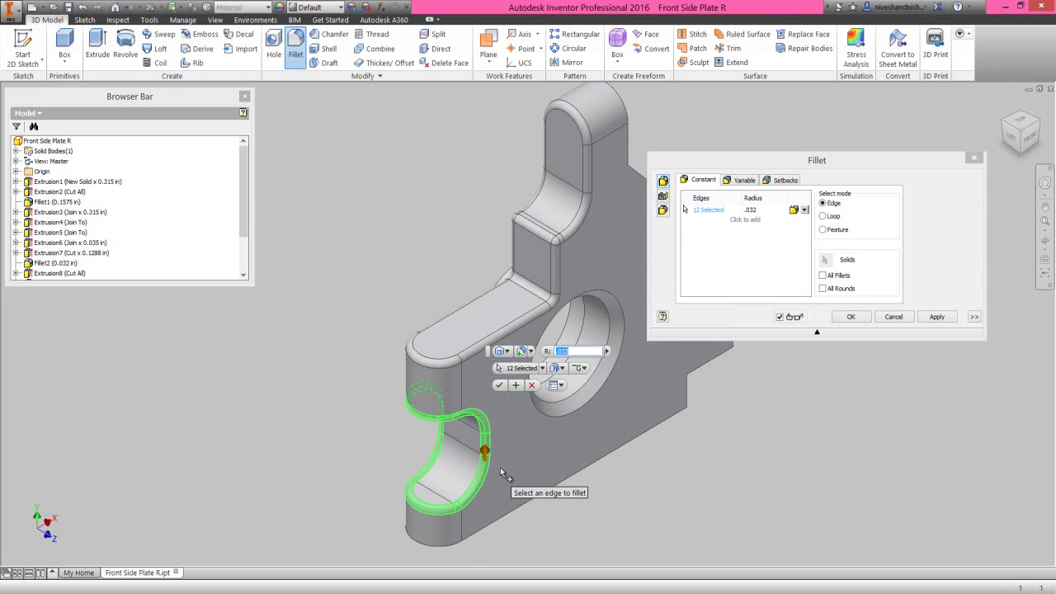
pyautogui.click(937, 317)
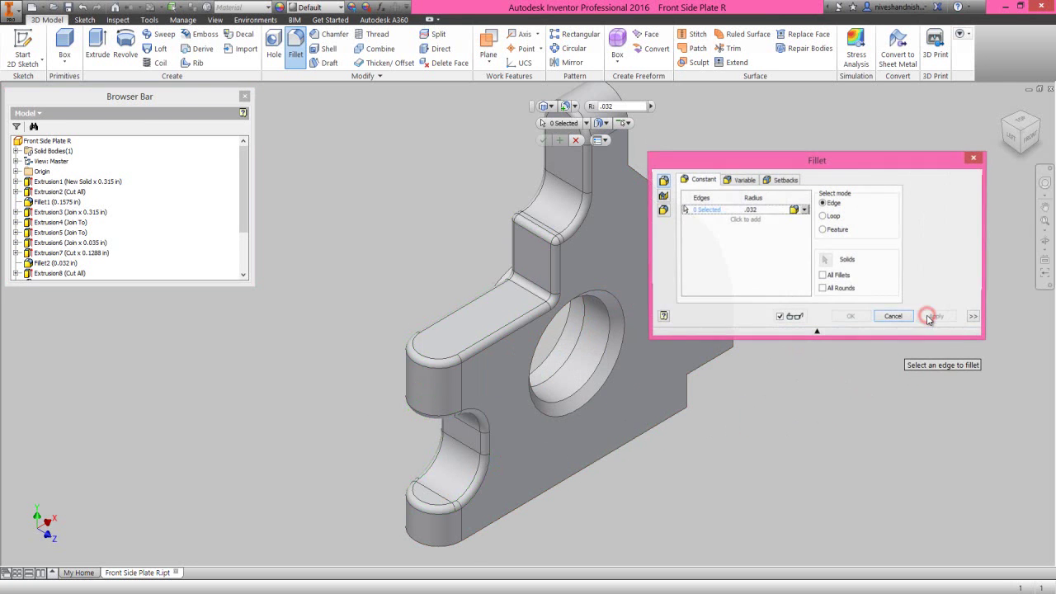
# Fillet the edge between the rounded top lug and the sloped side of the plate with a .125 in radius.
pyautogui.moveTo(833, 172); pyautogui.dragTo(325, 149)
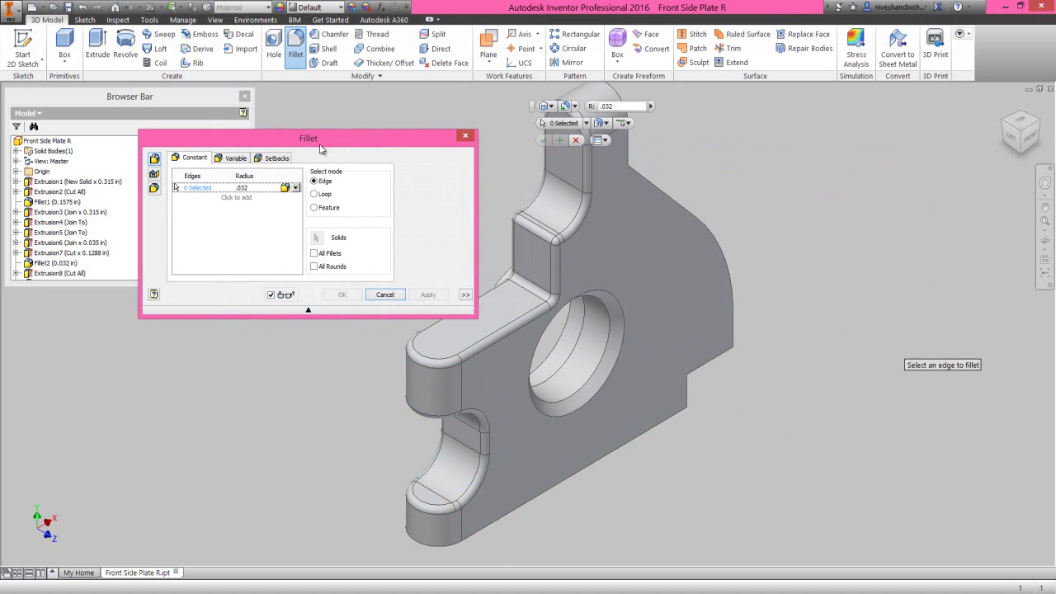
pyautogui.click(1041, 124)
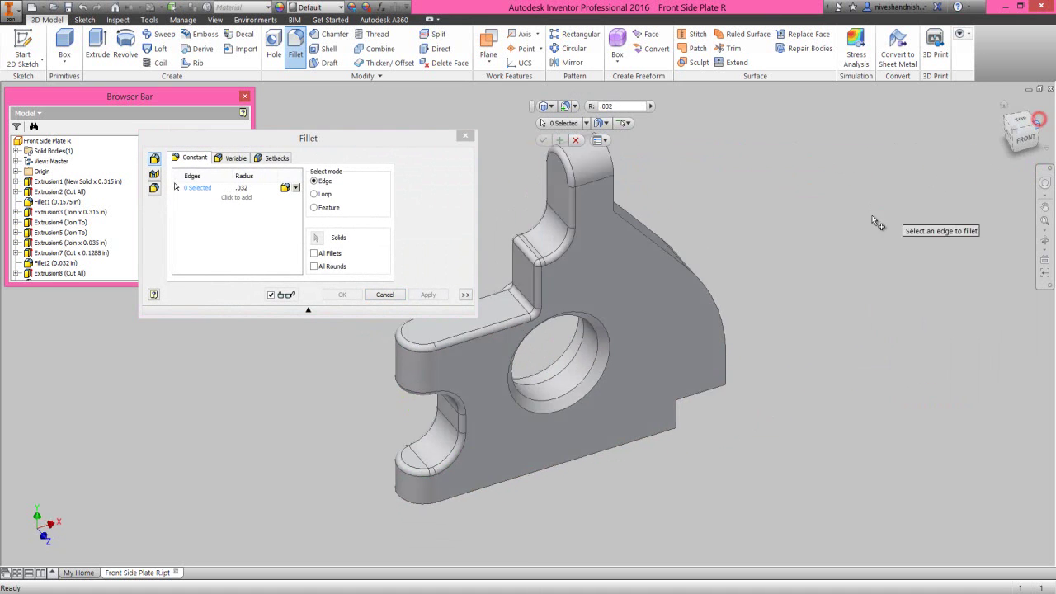
pyautogui.scroll(4, 552, 287)
pyautogui.click(549, 281)
pyautogui.write('.125')
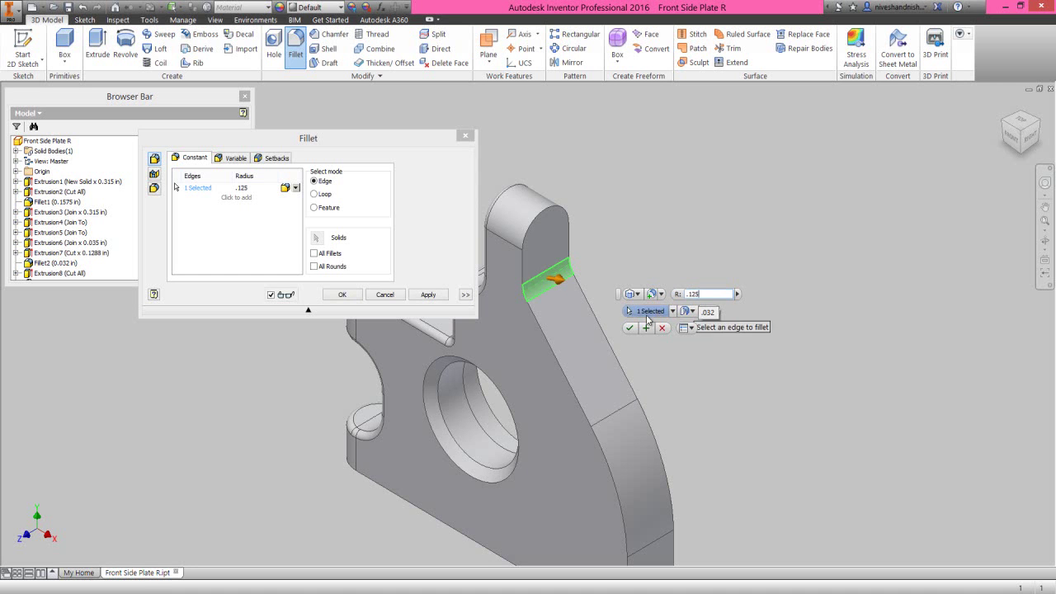
pyautogui.click(630, 329)
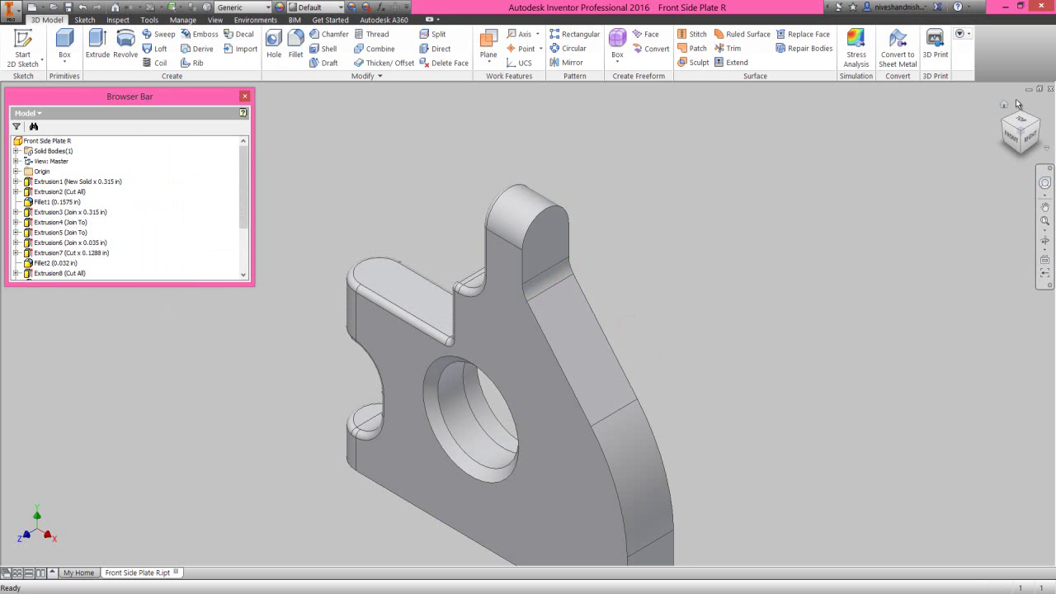
# Fillet the outer circular edge of the raised ring with a .032 in radius.
pyautogui.click(1005, 105)
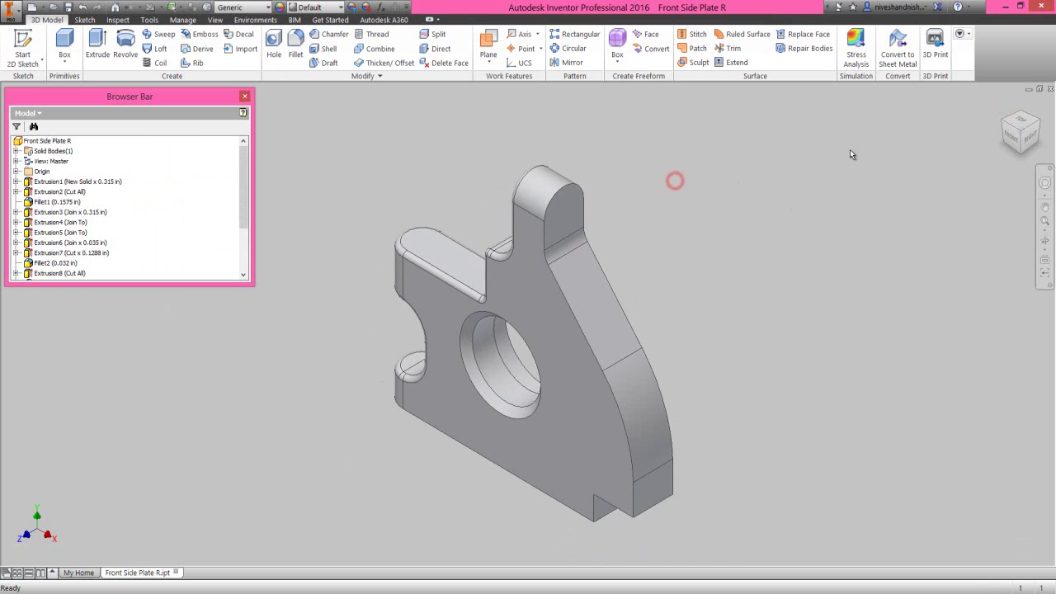
pyautogui.click(1042, 122)
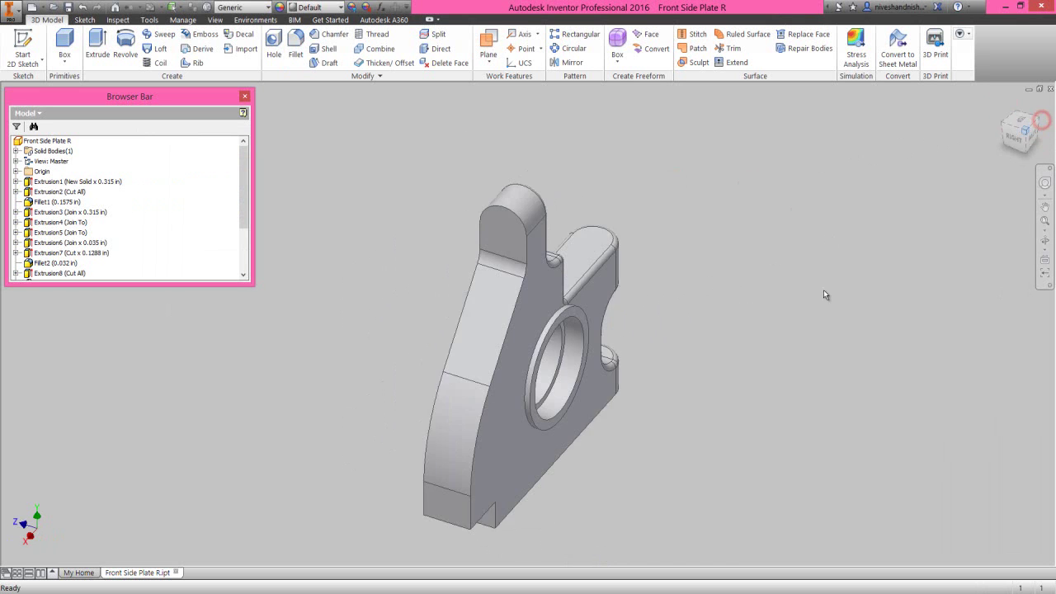
pyautogui.click(566, 324)
pyautogui.click(577, 309)
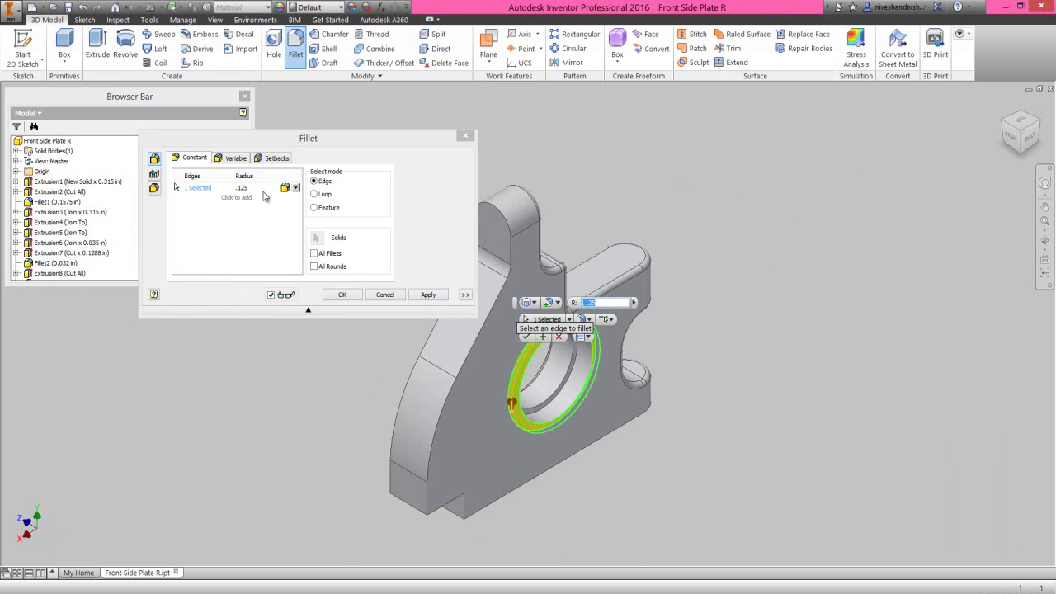
pyautogui.click(262, 188)
pyautogui.write('.03')
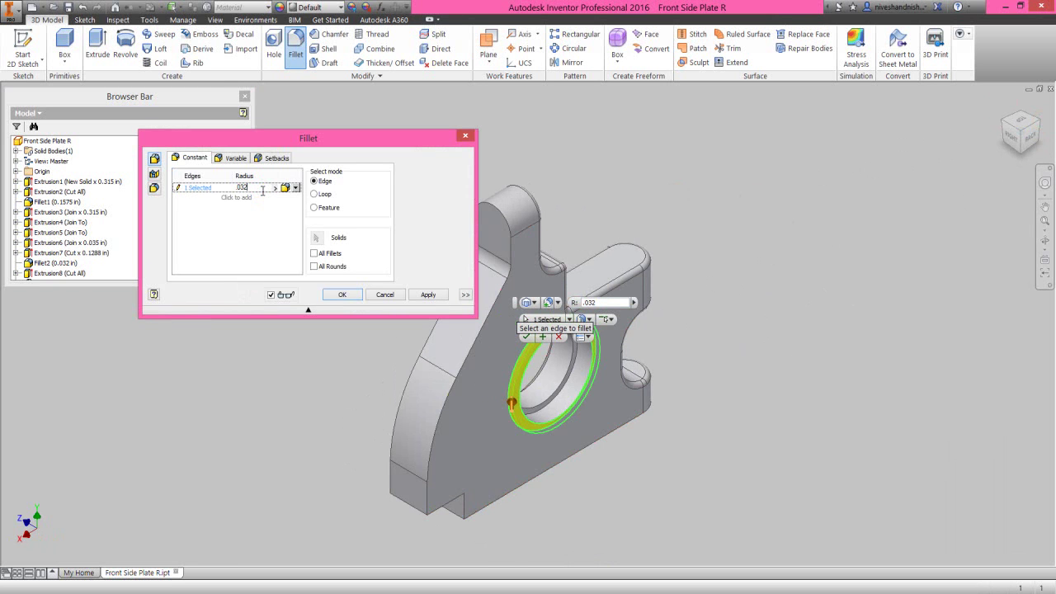
pyautogui.click(337, 295)
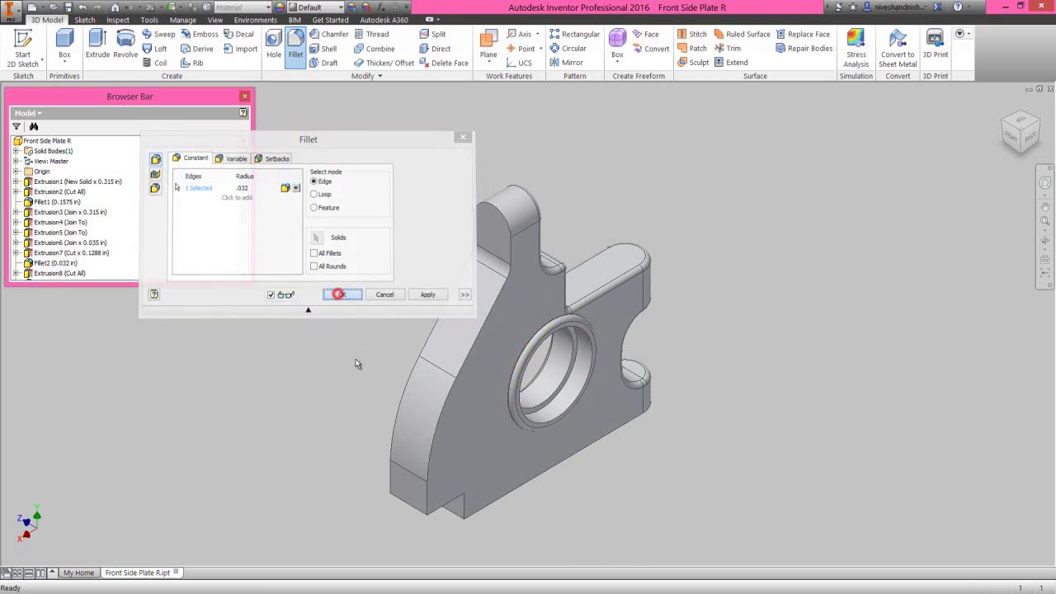
# Fillet the edge where the raised ring's base meets the plate face with a .015 in radius.
pyautogui.click(406, 287)
pyautogui.scroll(5, 487, 376)
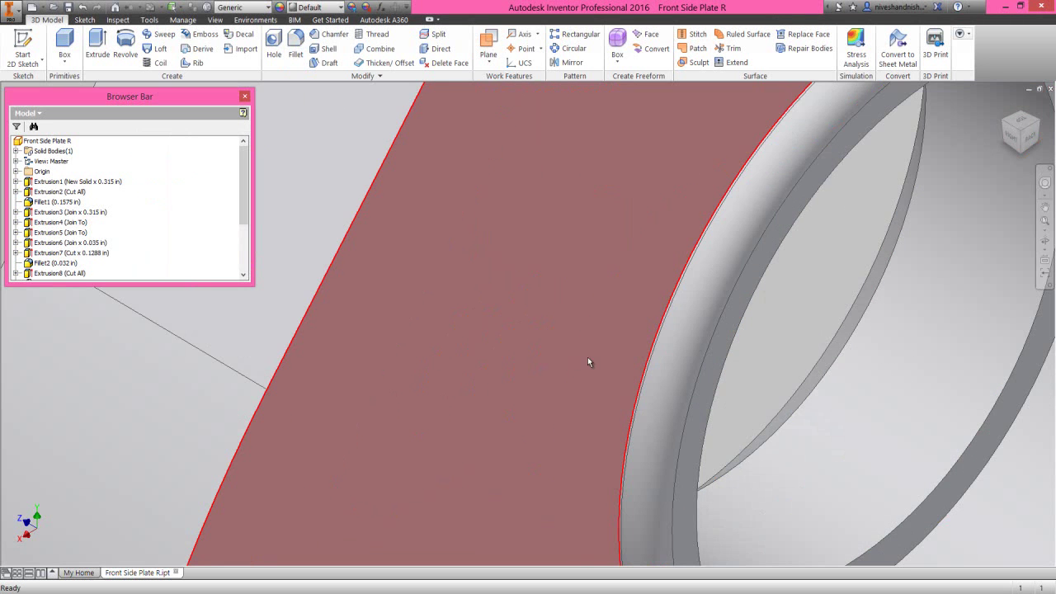
pyautogui.click(648, 356)
pyautogui.click(661, 344)
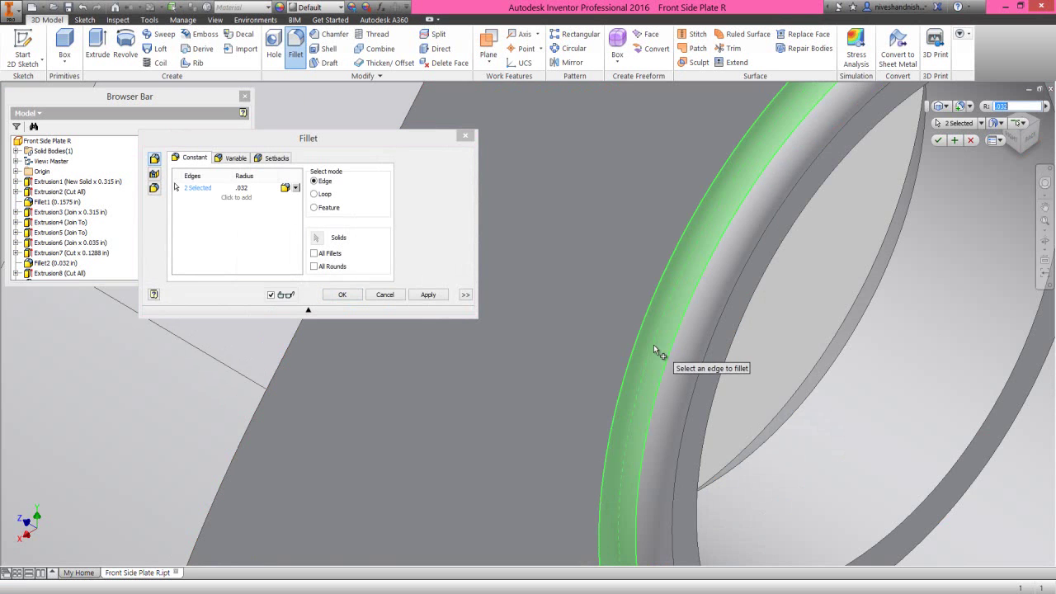
pyautogui.doubleClick(252, 188)
pyautogui.write('0')
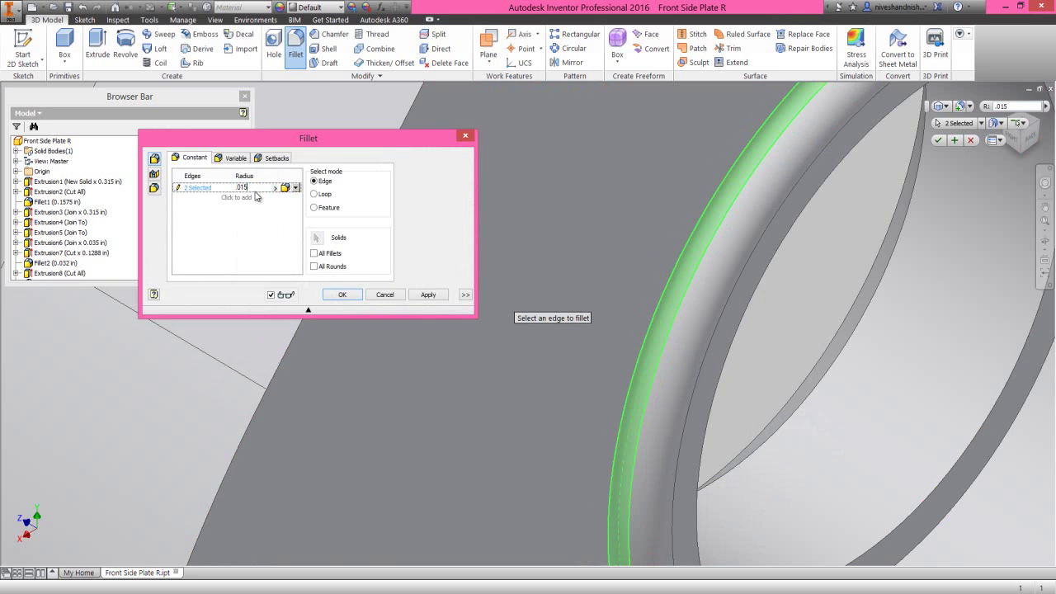
pyautogui.click(428, 294)
# Fillet the edges on both sides of the plate's sloped and curved side, from the top lug down to the bottom corner, with a .032 in radius.
pyautogui.scroll(5, 652, 314)
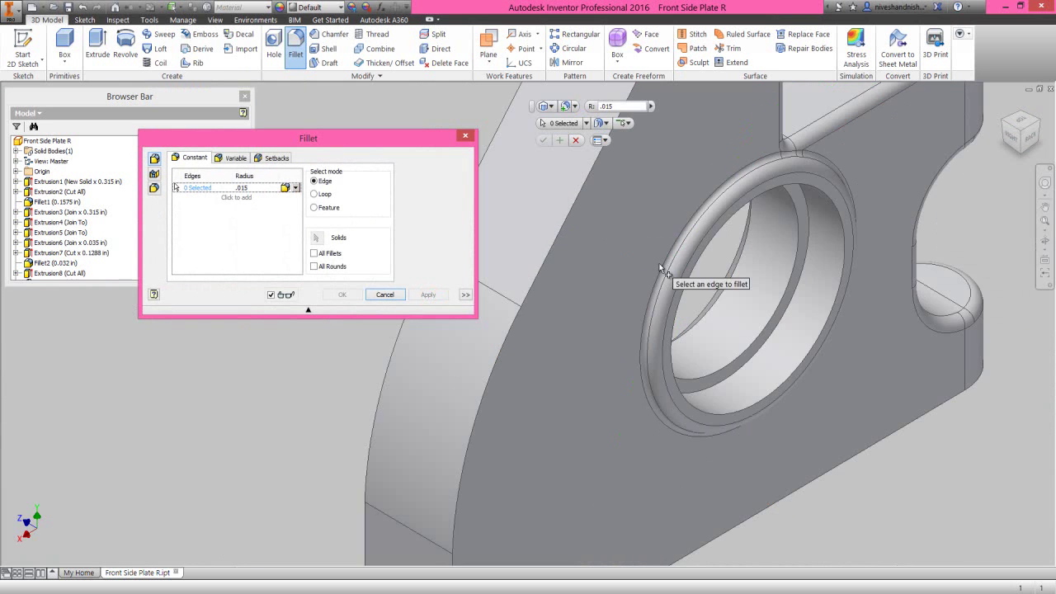
pyautogui.scroll(3, 672, 277)
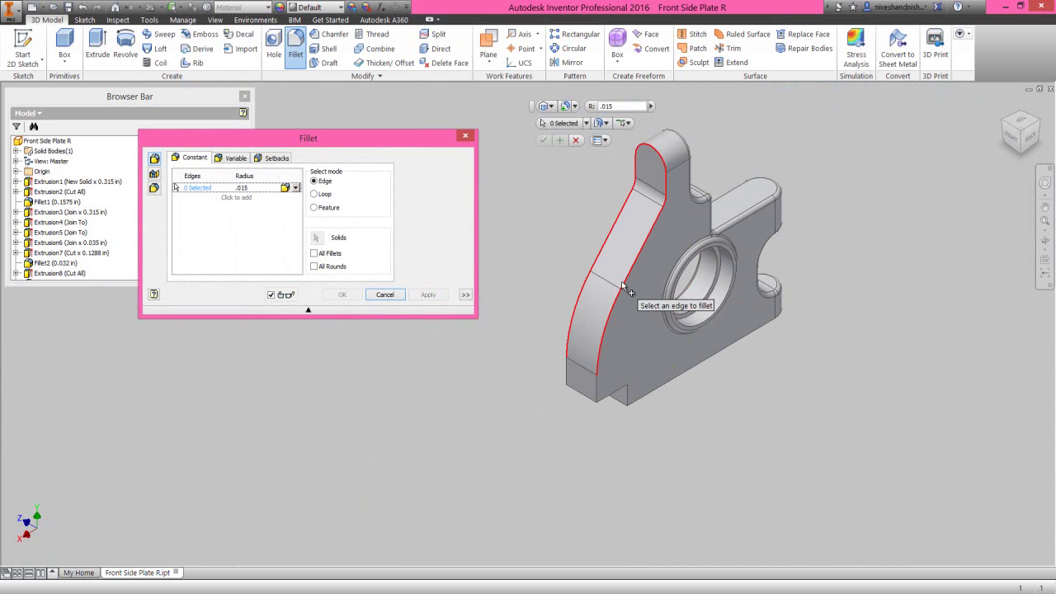
pyautogui.click(625, 287)
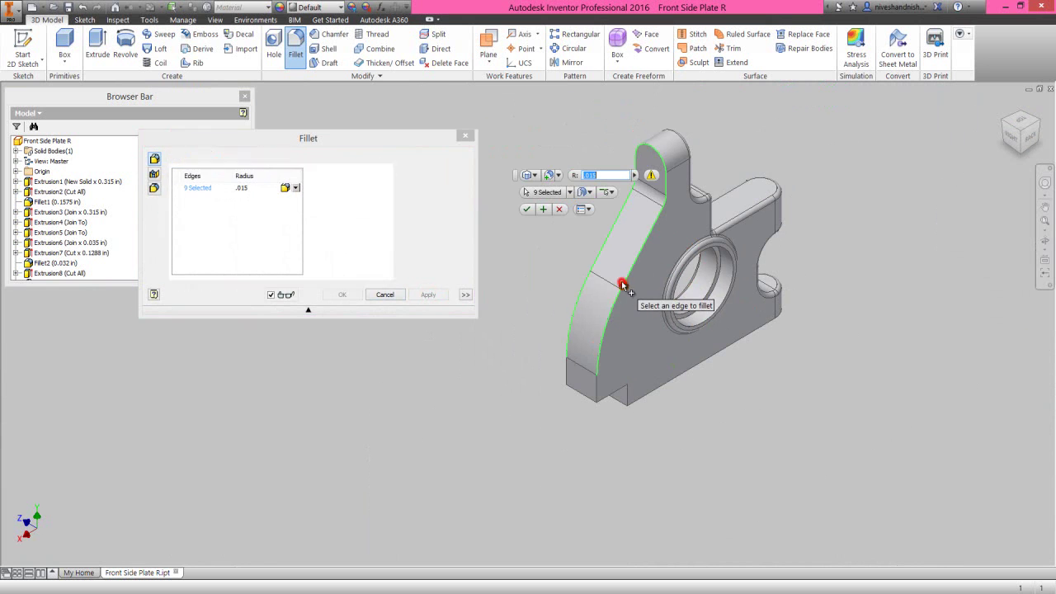
pyautogui.click(598, 389)
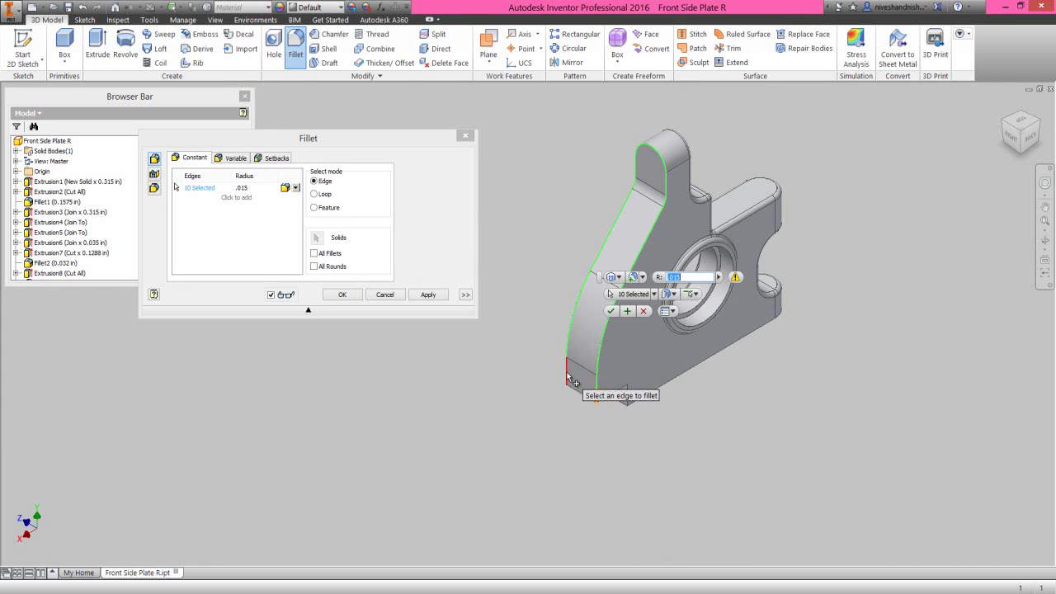
pyautogui.click(565, 374)
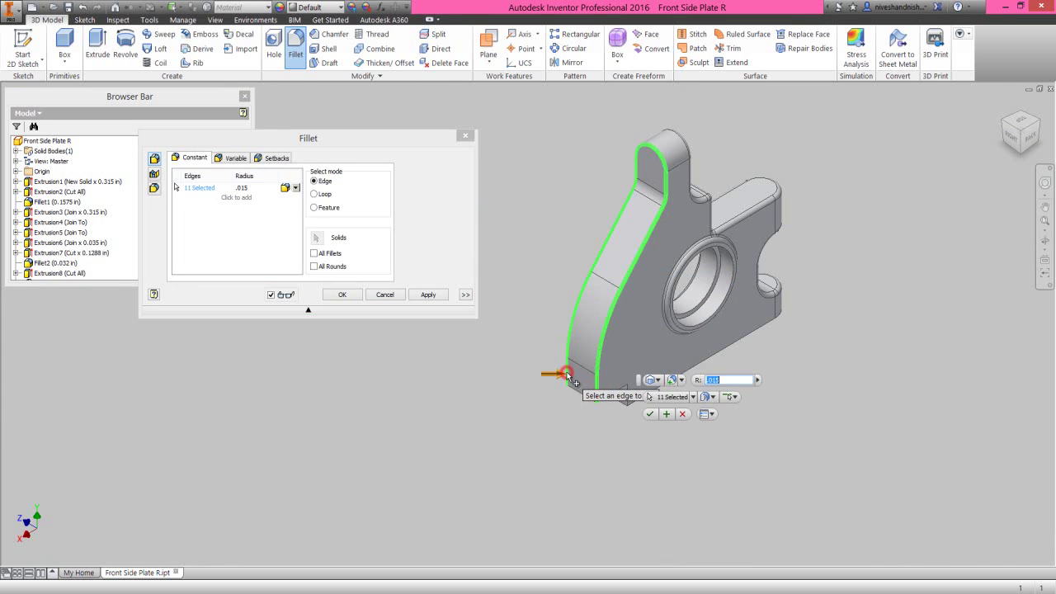
pyautogui.click(250, 189)
pyautogui.click(282, 189)
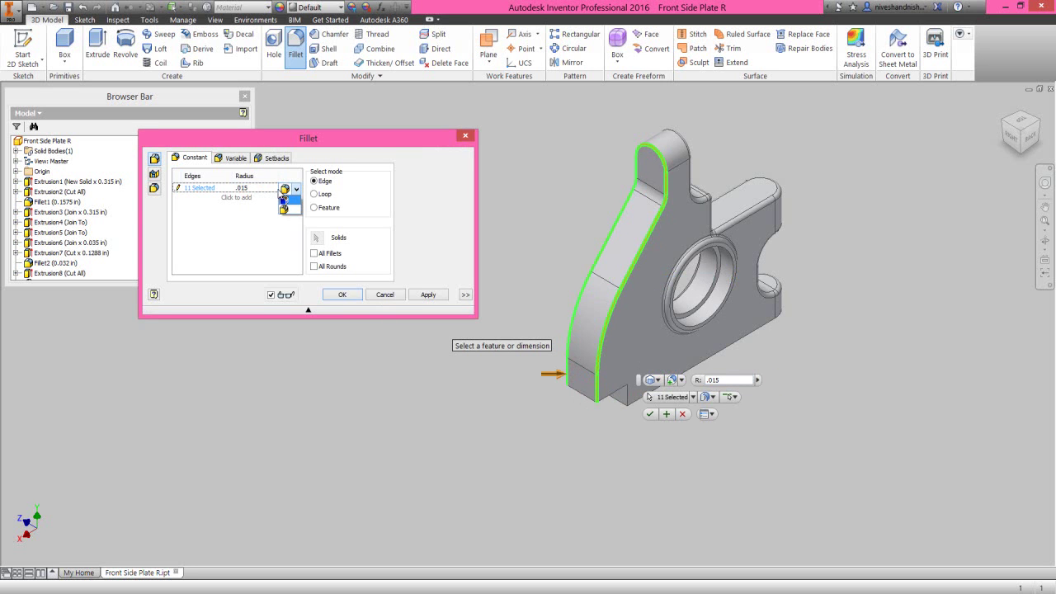
pyautogui.click(281, 198)
pyautogui.click(269, 188)
pyautogui.click(274, 188)
pyautogui.click(301, 233)
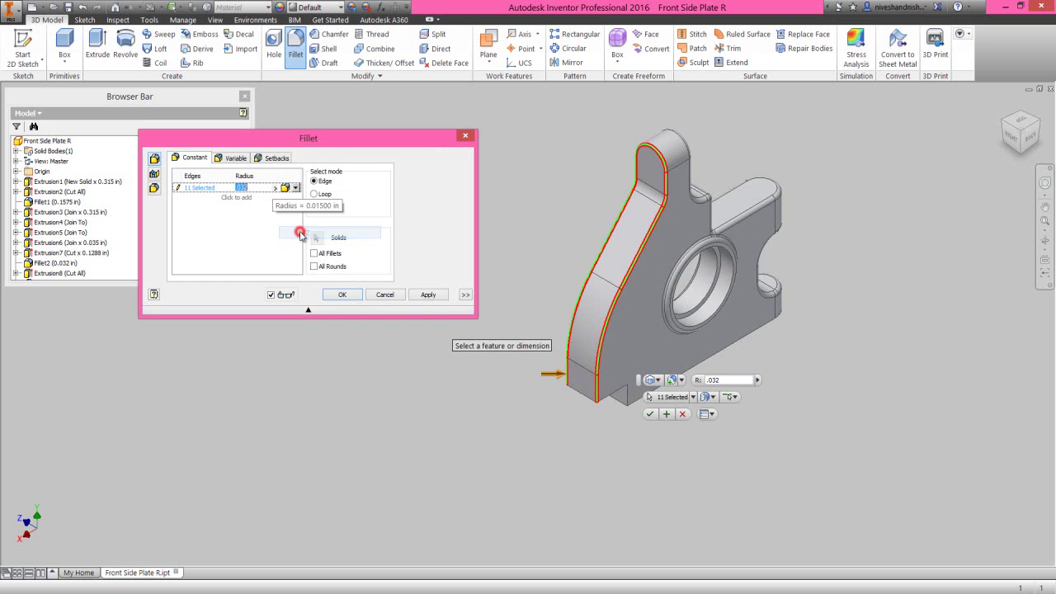
pyautogui.click(341, 295)
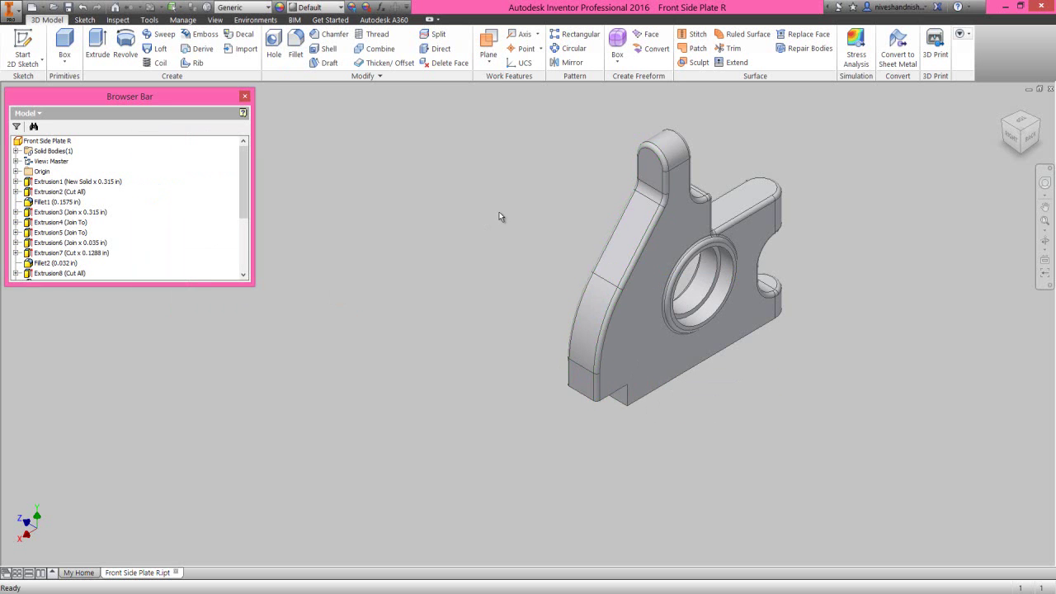
pyautogui.click(1044, 223)
pyautogui.click(353, 186)
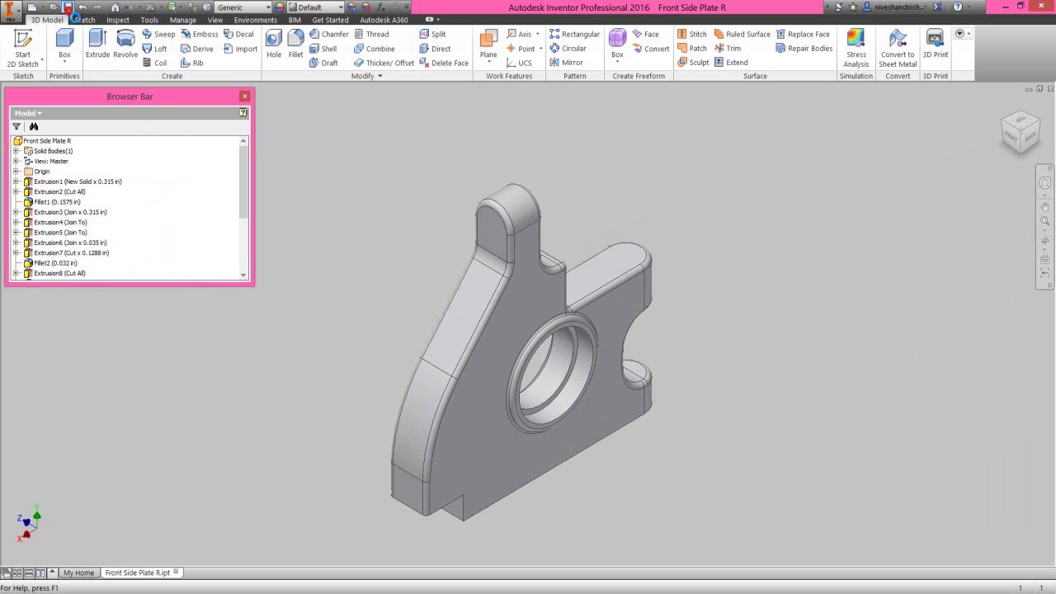
# Create a work plane with 0 offset on the small vertical face of the notch at the plate's bottom corner.
pyautogui.click(331, 264)
pyautogui.click(1004, 123)
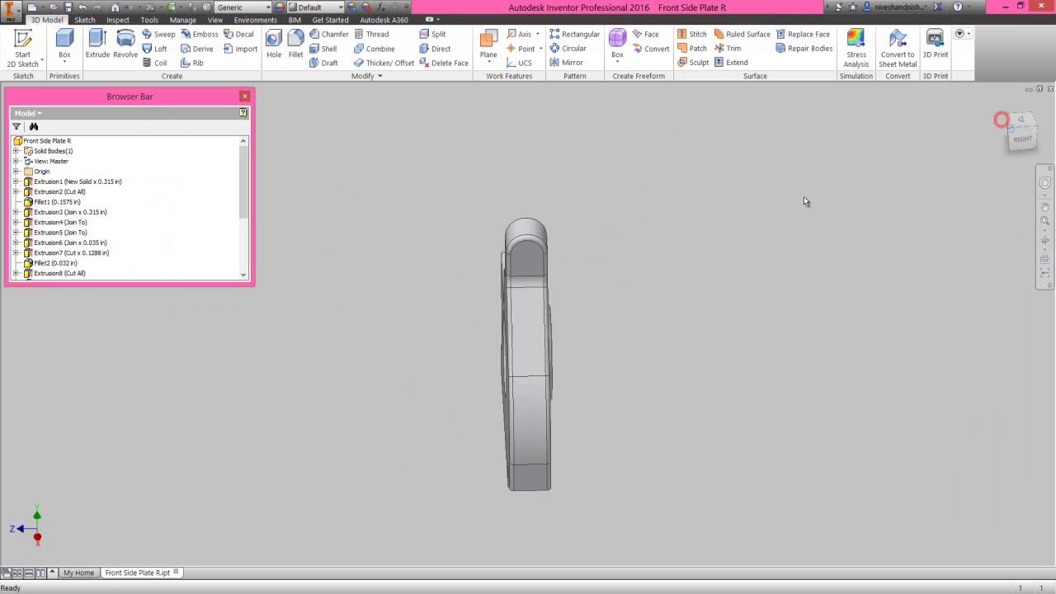
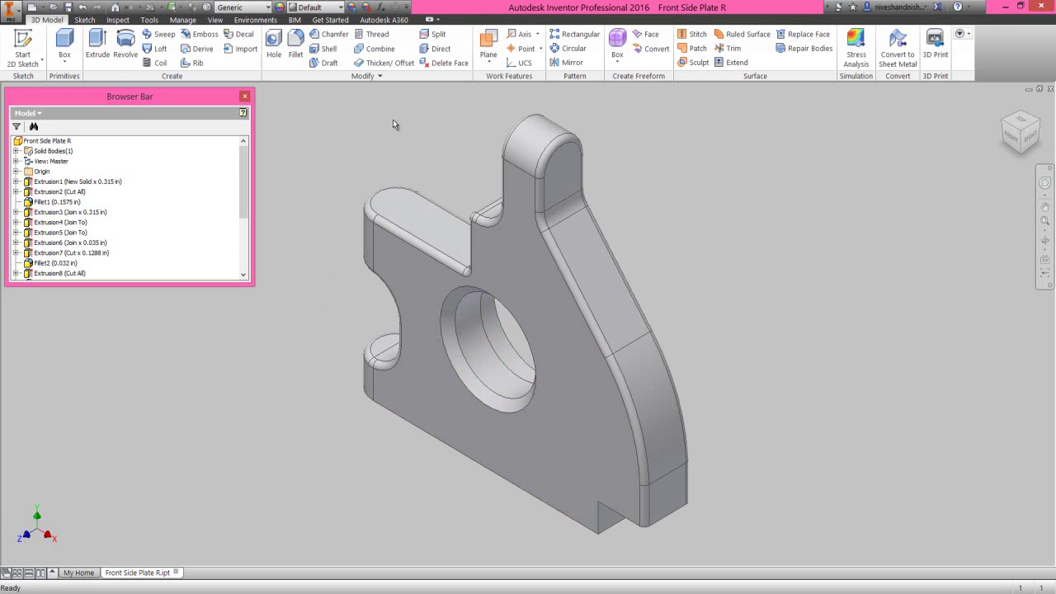
pyautogui.click(488, 45)
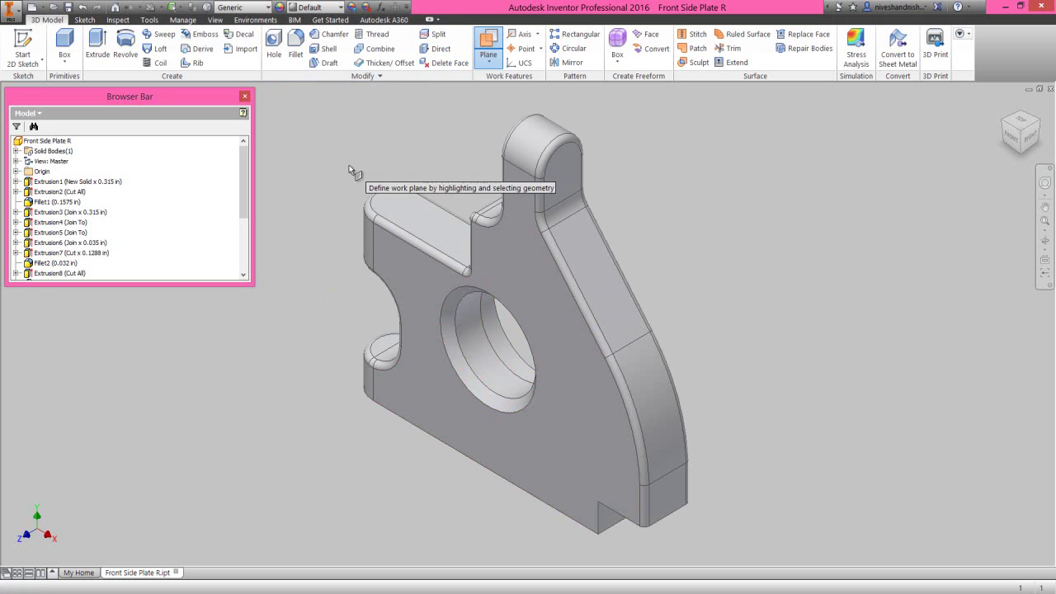
pyautogui.click(609, 528)
pyautogui.click(606, 521)
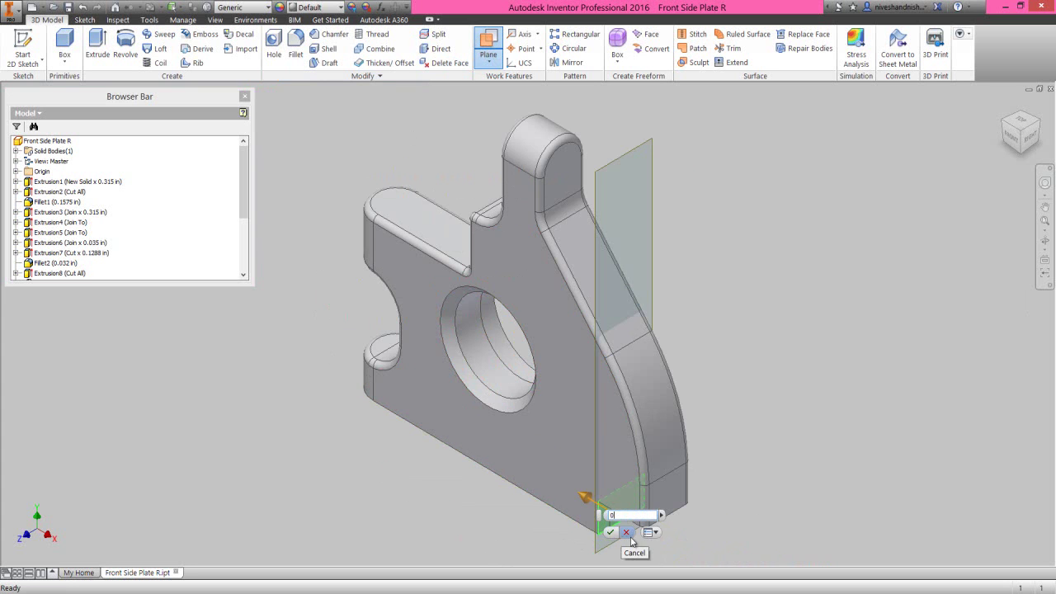
pyautogui.click(610, 535)
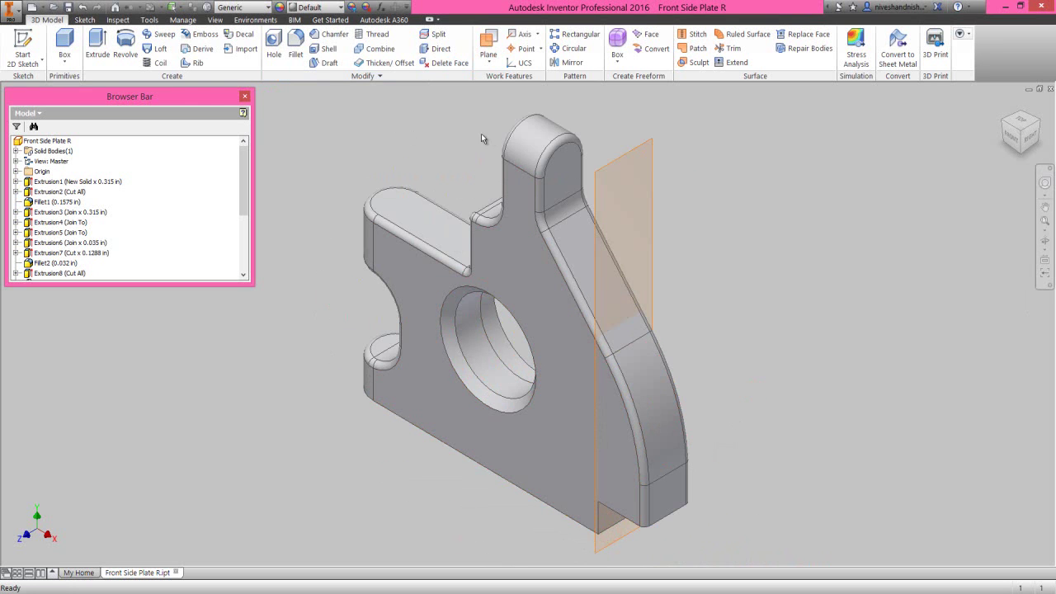
# Create a work plane offset .25 in outward from the plate's large flat face, on the side without the raised ring.
pyautogui.click(489, 59)
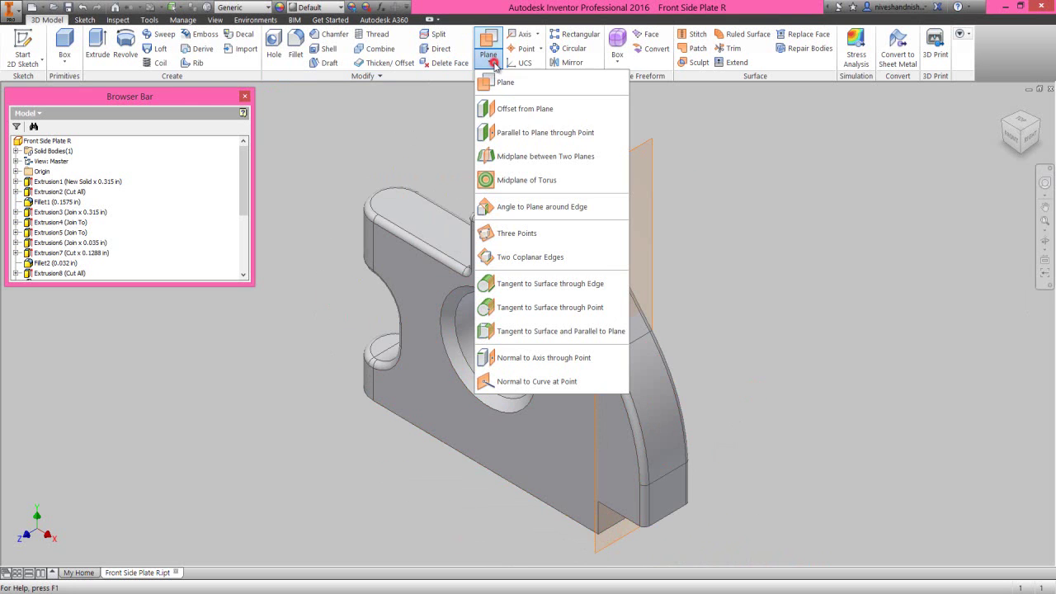
pyautogui.click(507, 108)
pyautogui.click(548, 438)
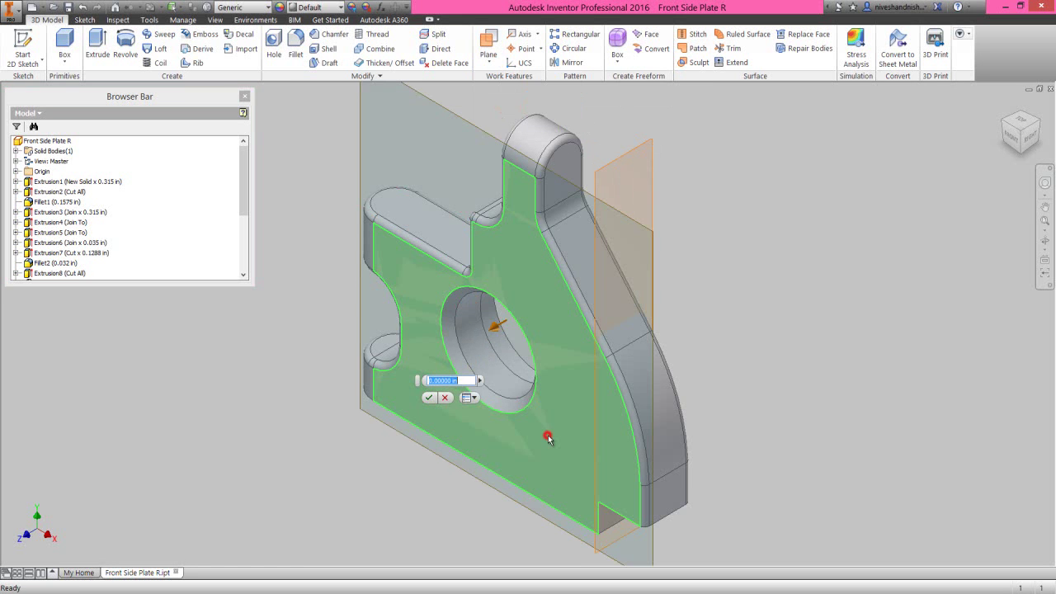
pyautogui.write('.25')
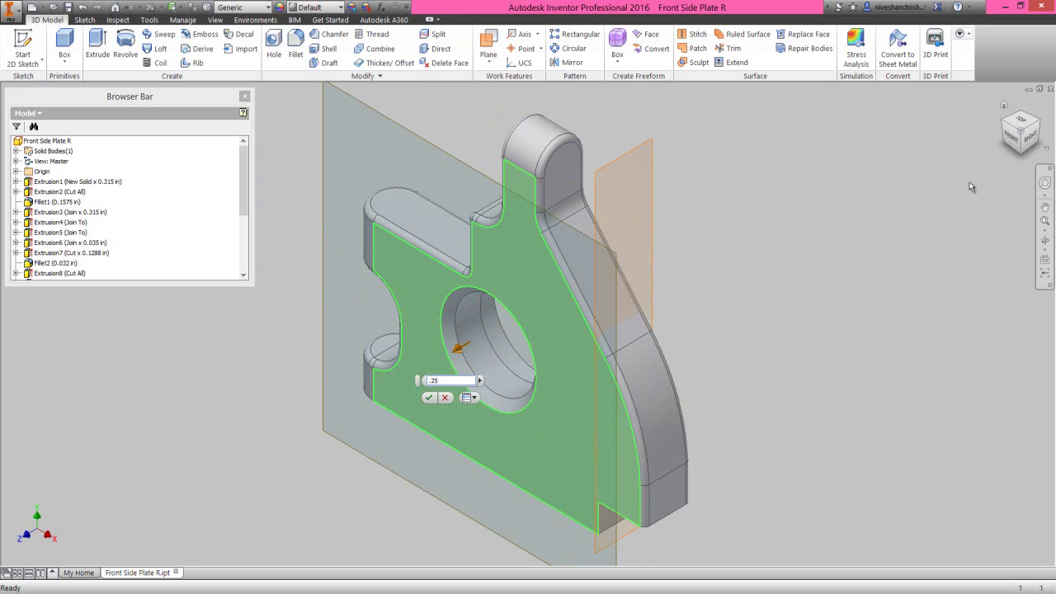
pyautogui.click(1008, 148)
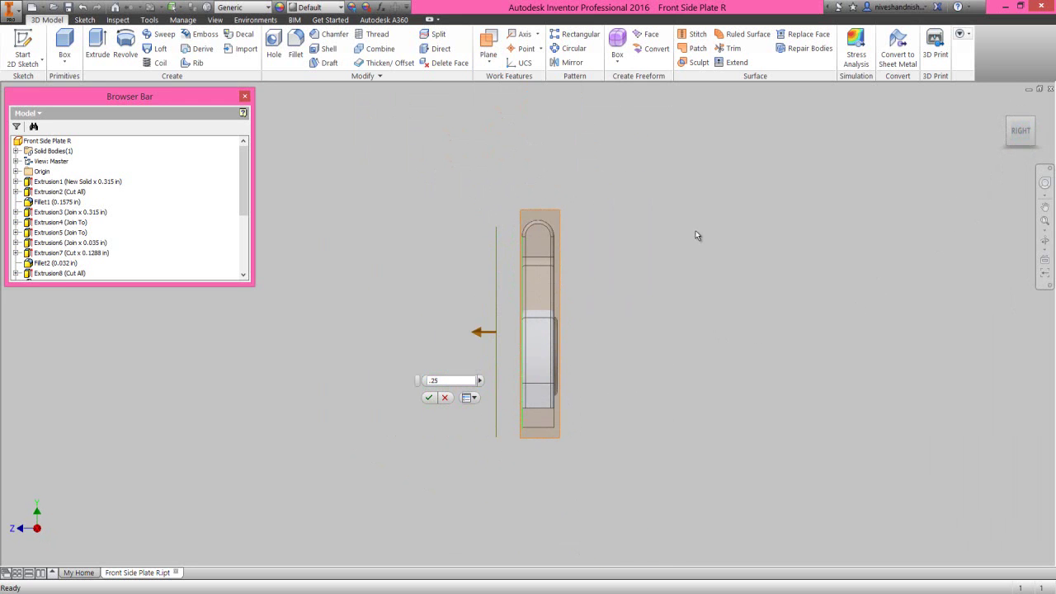
pyautogui.rightClick(696, 233)
pyautogui.click(700, 303)
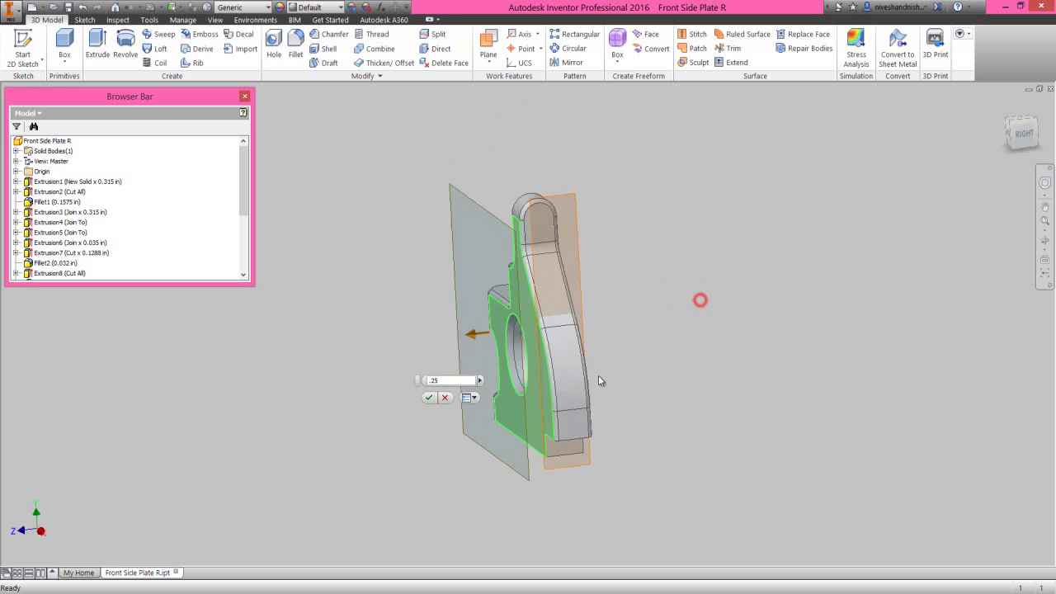
pyautogui.click(429, 399)
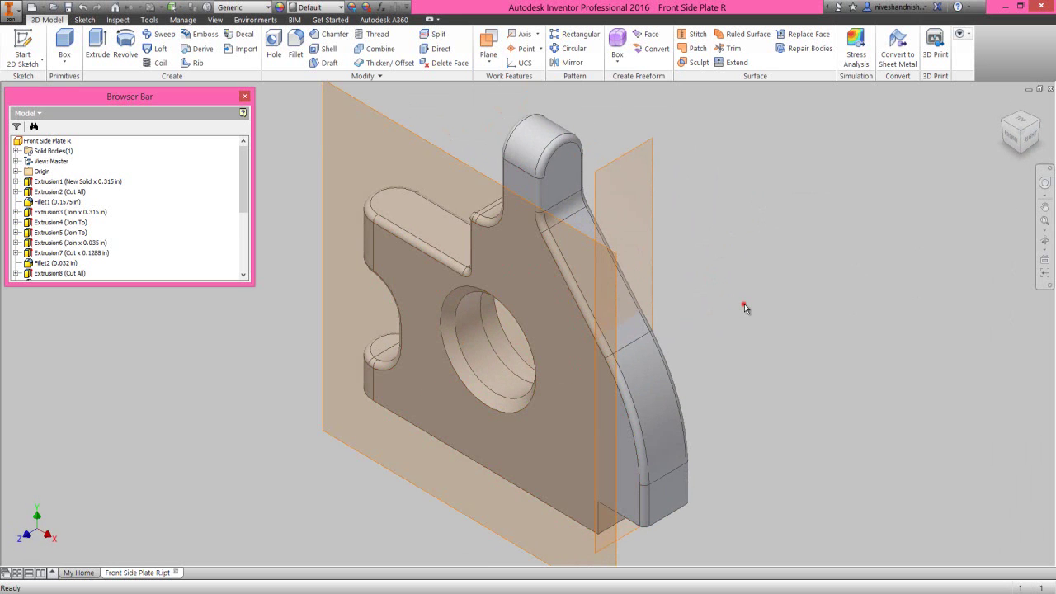
# Create a work plane offset -0.315/2 in from the plate's long bottom face, inside the part.
pyautogui.click(488, 69)
pyautogui.click(518, 106)
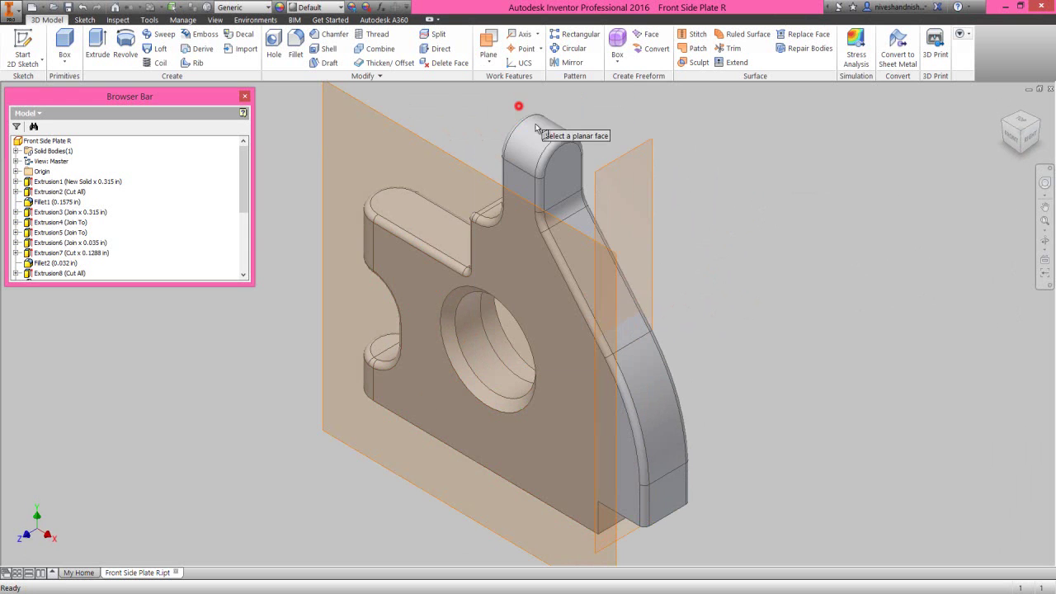
pyautogui.click(1045, 241)
pyautogui.moveTo(639, 390); pyautogui.dragTo(629, 339)
pyautogui.rightClick(630, 344)
pyautogui.click(656, 347)
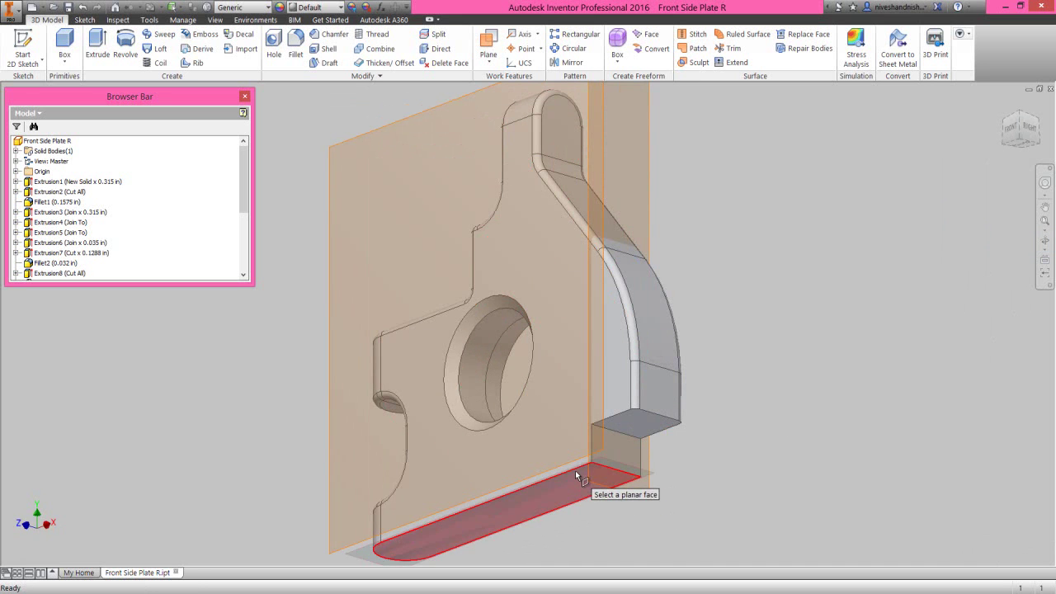
pyautogui.click(575, 471)
pyautogui.write('-')
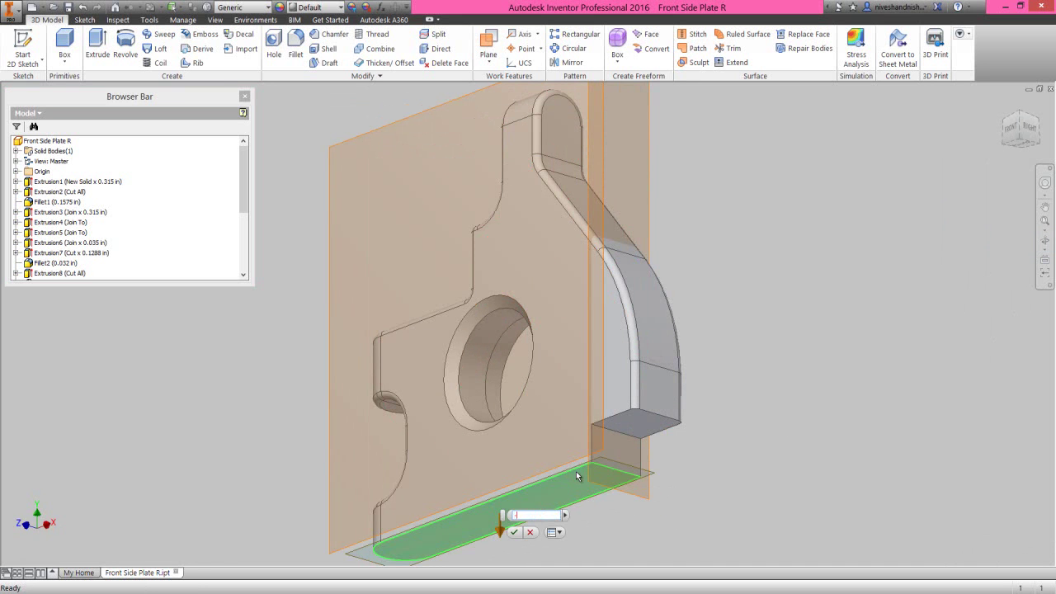
pyautogui.write('0.315/2')
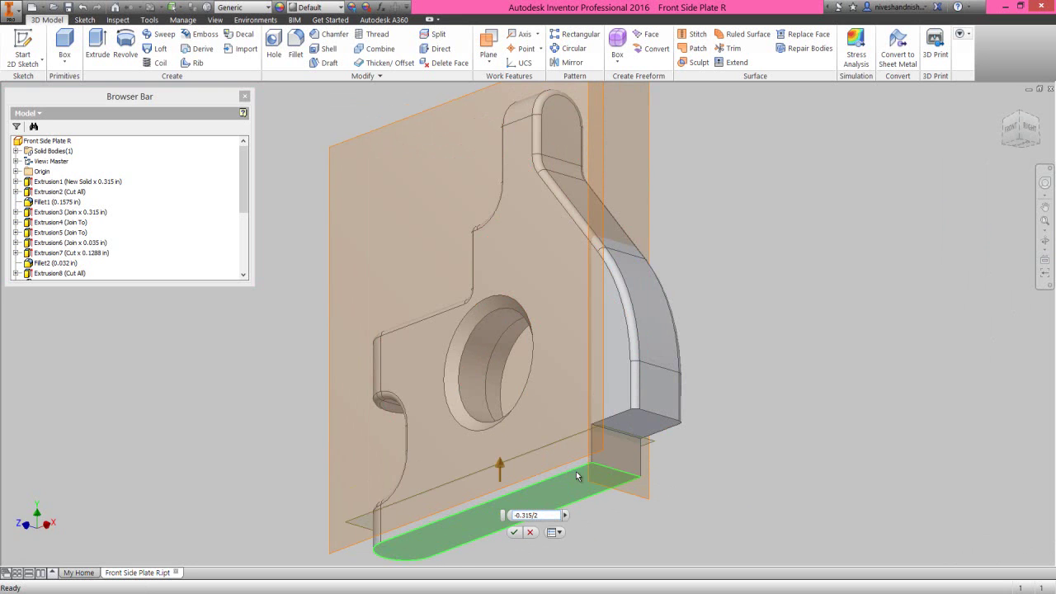
pyautogui.click(516, 533)
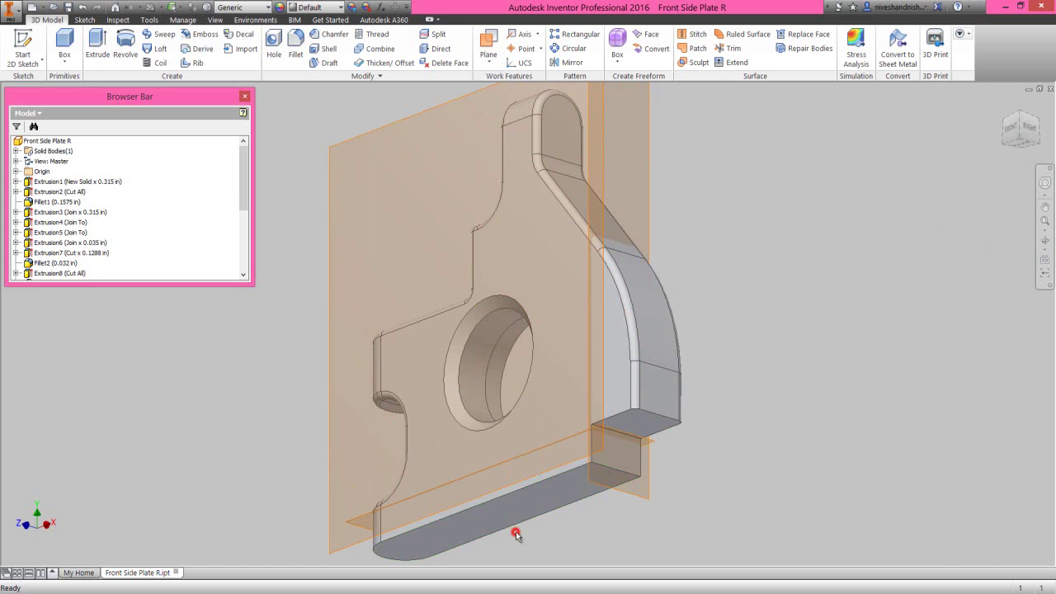
pyautogui.rightClick(770, 240)
pyautogui.click(768, 391)
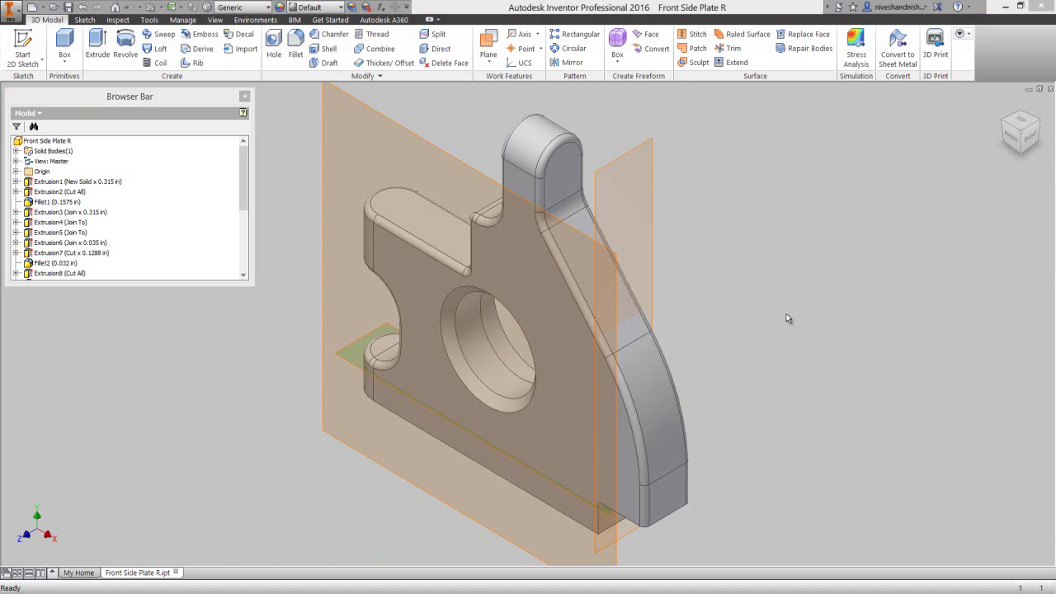
# Create a work plane offset -1 in from the notch's small vertical face, running into the plate.
pyautogui.click(489, 58)
pyautogui.click(507, 112)
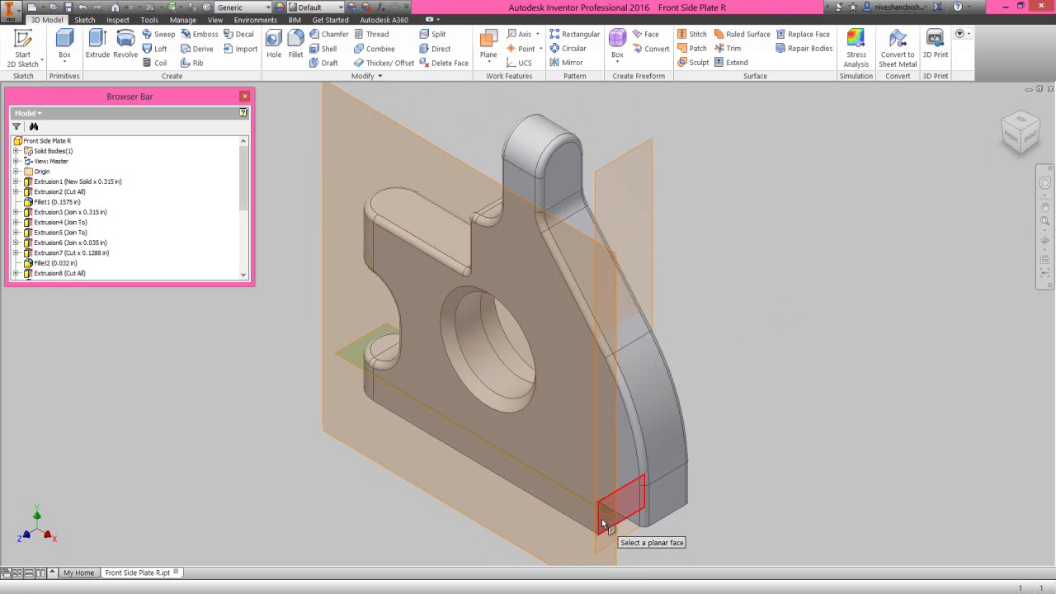
pyautogui.click(602, 524)
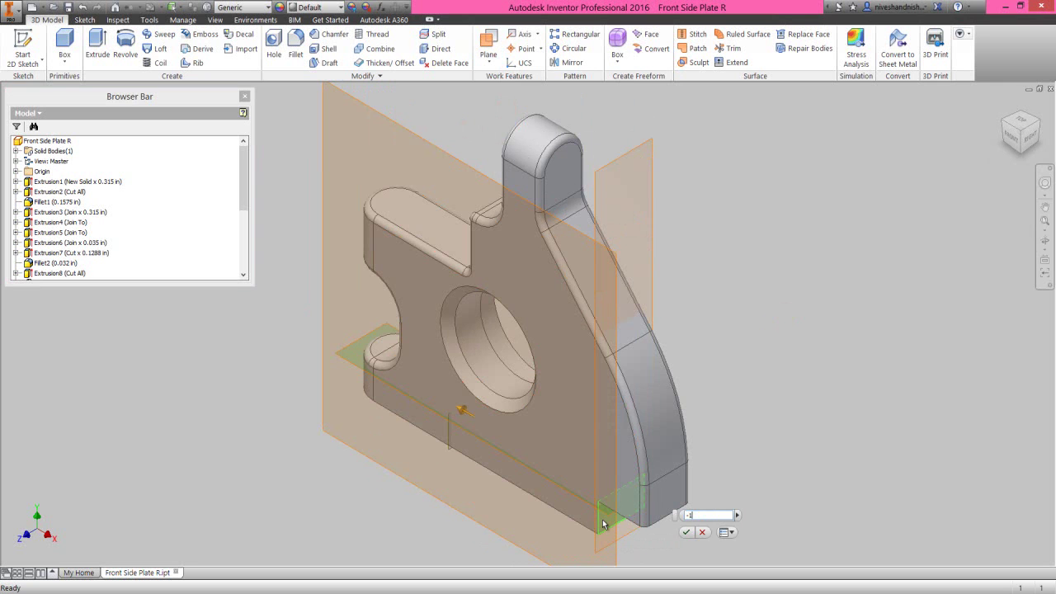
pyautogui.click(685, 532)
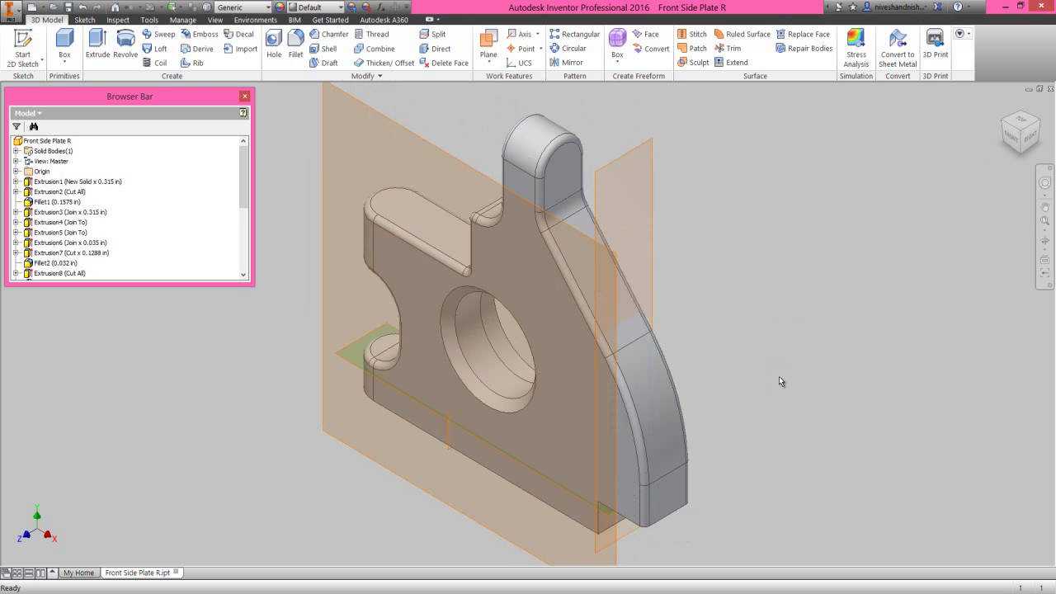
pyautogui.click(730, 465)
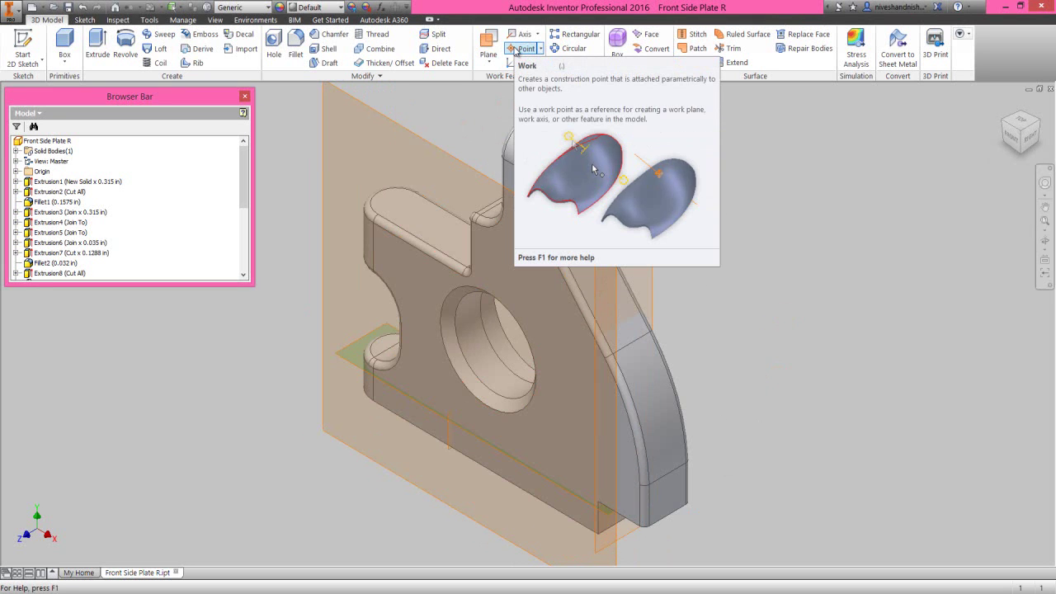
# Add a work point where the planes offset from the large flat face, the bottom face and the notch face intersect.
pyautogui.click(516, 50)
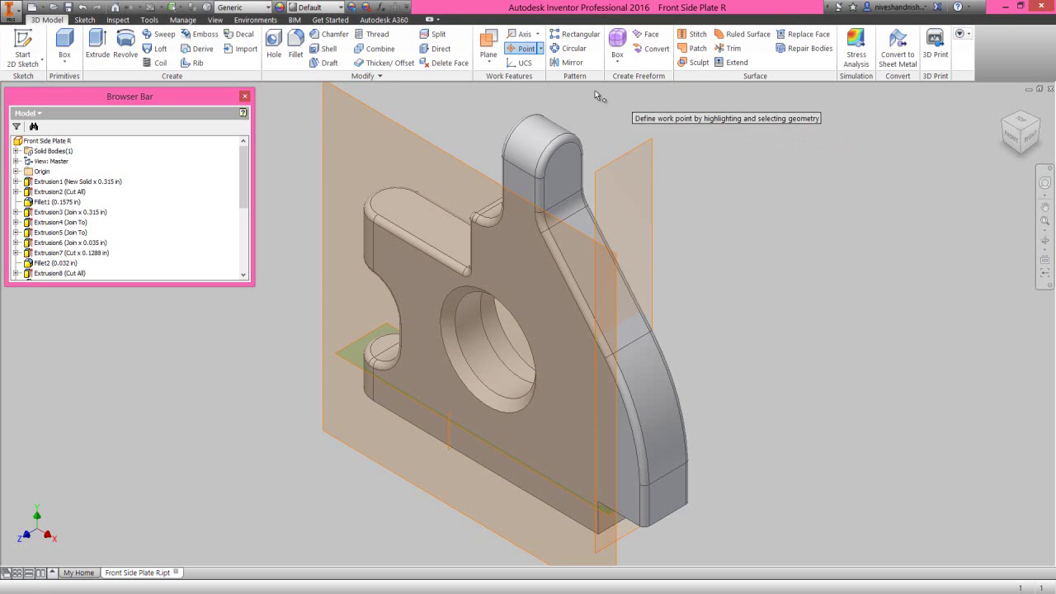
pyautogui.click(446, 150)
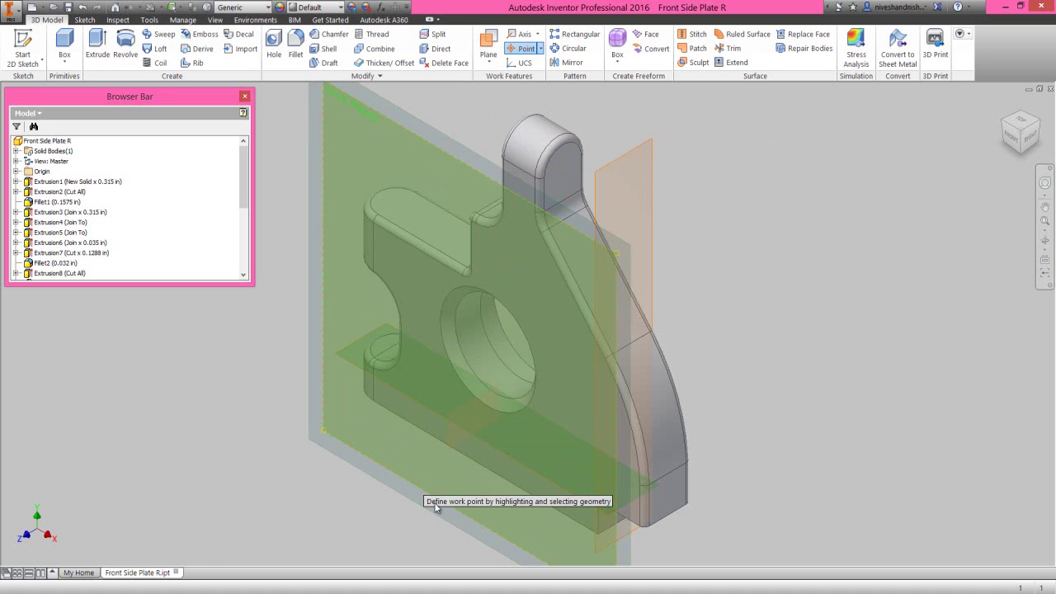
pyautogui.click(347, 364)
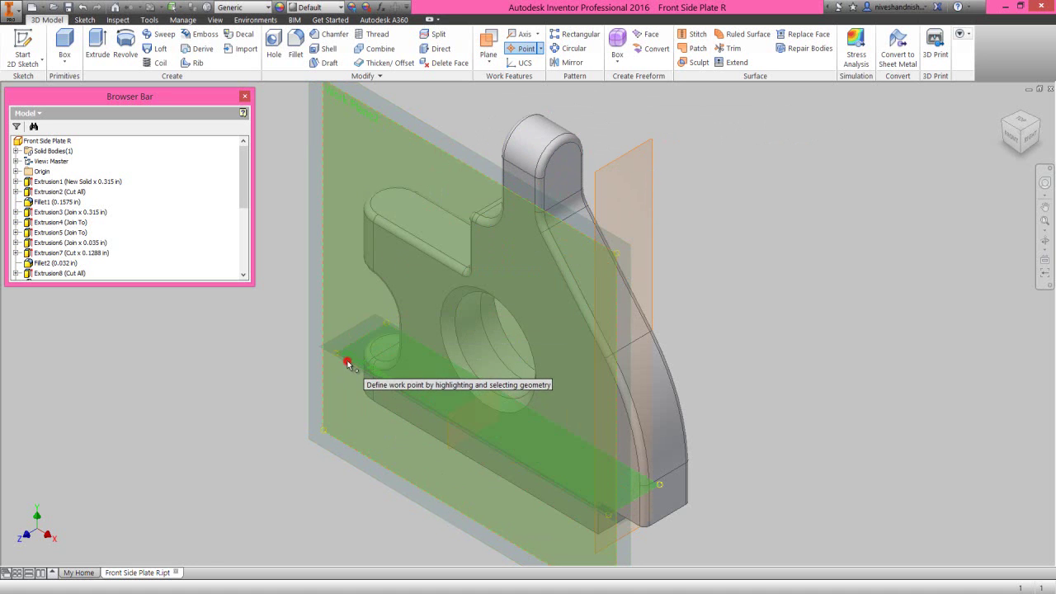
pyautogui.click(449, 438)
pyautogui.click(753, 311)
pyautogui.click(727, 283)
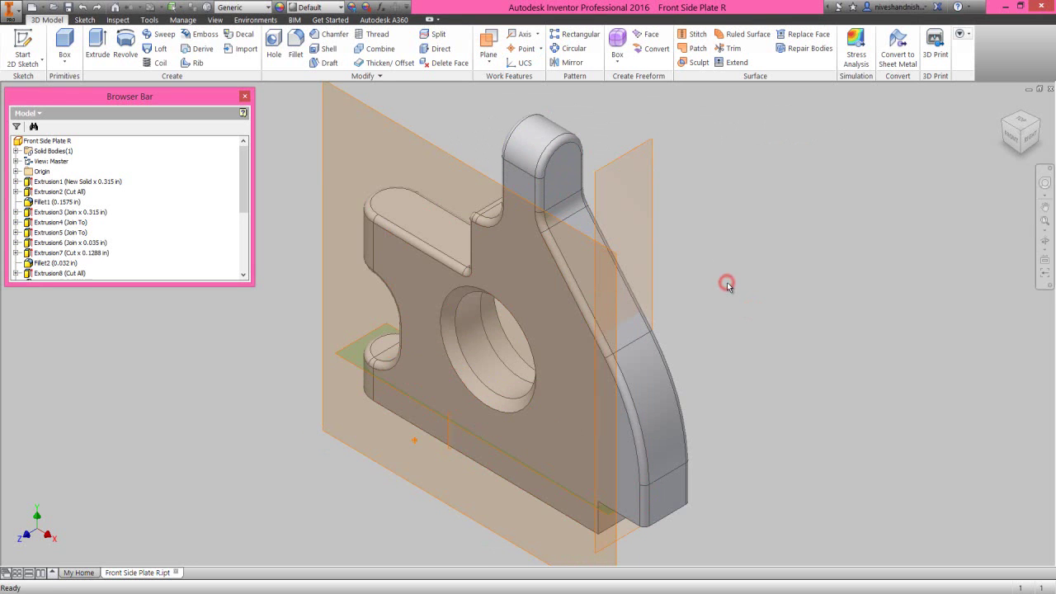
# Create a work axis through the work point, normal to the work plane lying on the notch face.
pyautogui.click(512, 37)
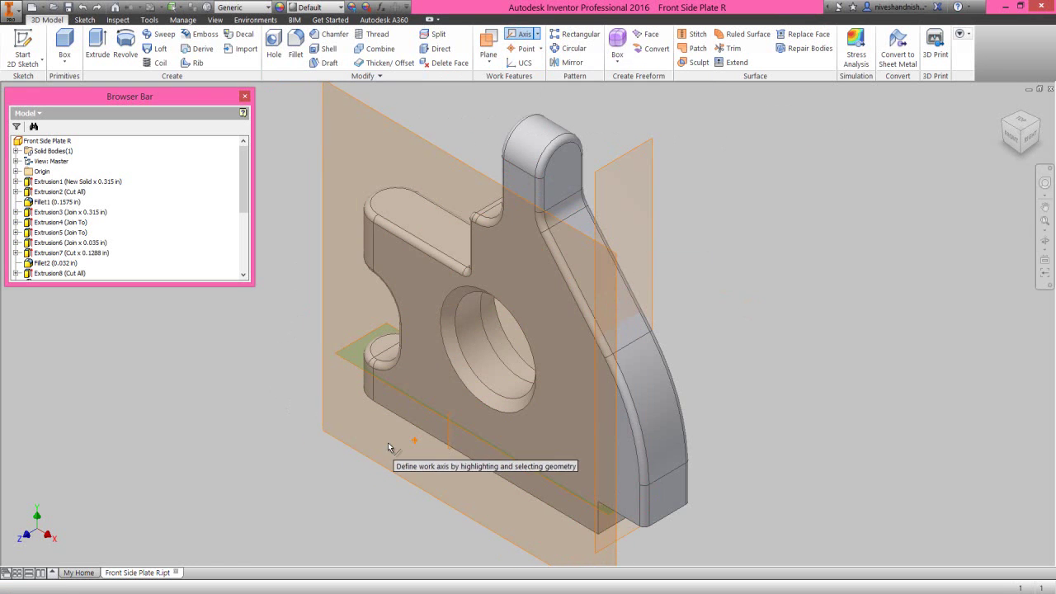
pyautogui.click(414, 442)
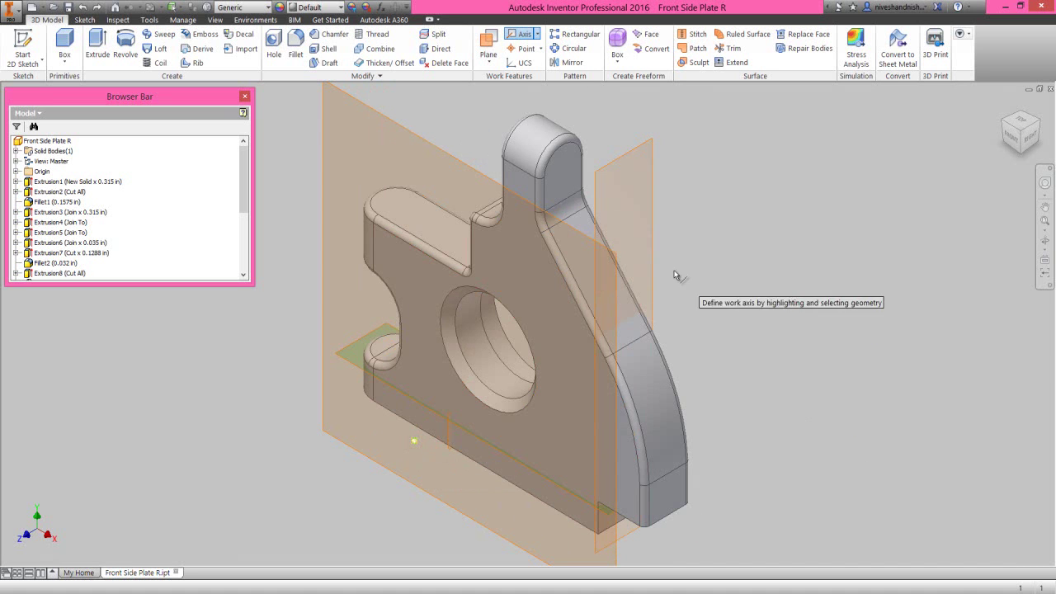
pyautogui.click(651, 263)
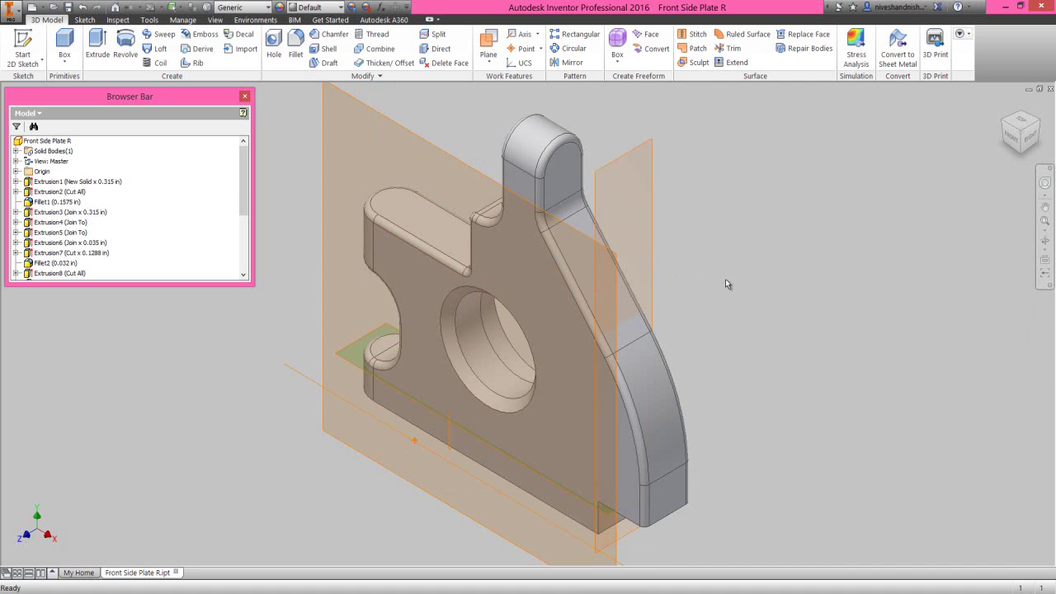
# Create a work plane through the work point, parallel to the work plane on the notch face.
pyautogui.moveTo(726, 281); pyautogui.dragTo(727, 258, button='right')
pyautogui.rightClick(726, 254)
pyautogui.click(698, 273)
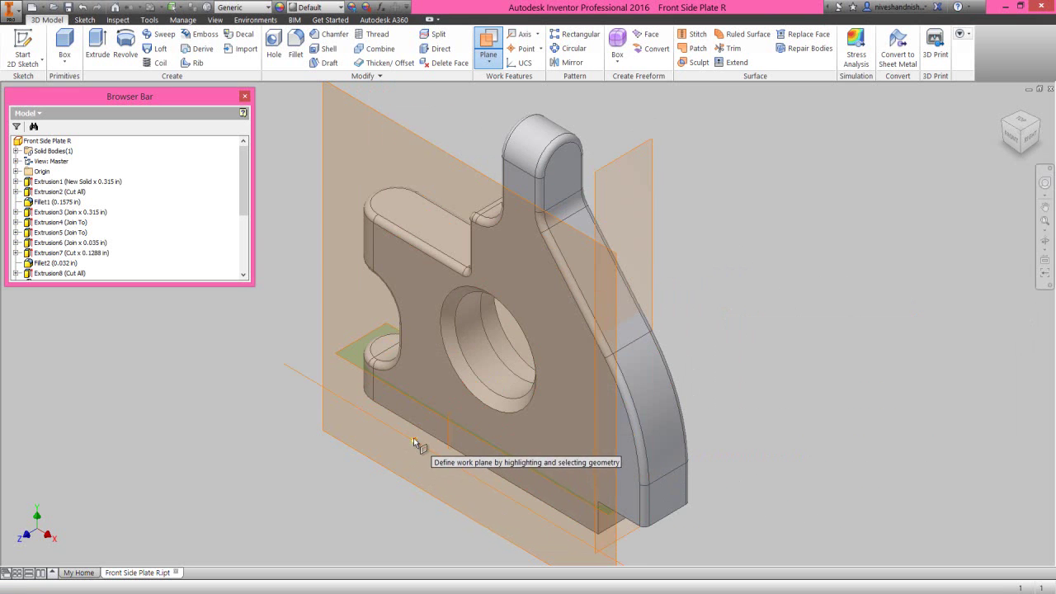
pyautogui.click(413, 440)
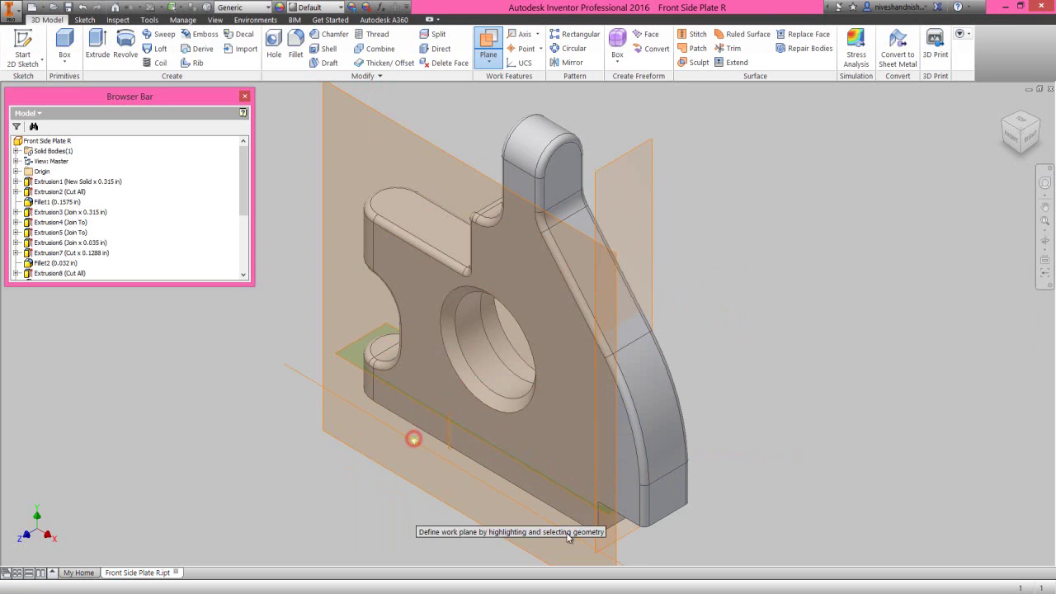
pyautogui.click(652, 272)
pyautogui.click(733, 336)
pyautogui.click(739, 395)
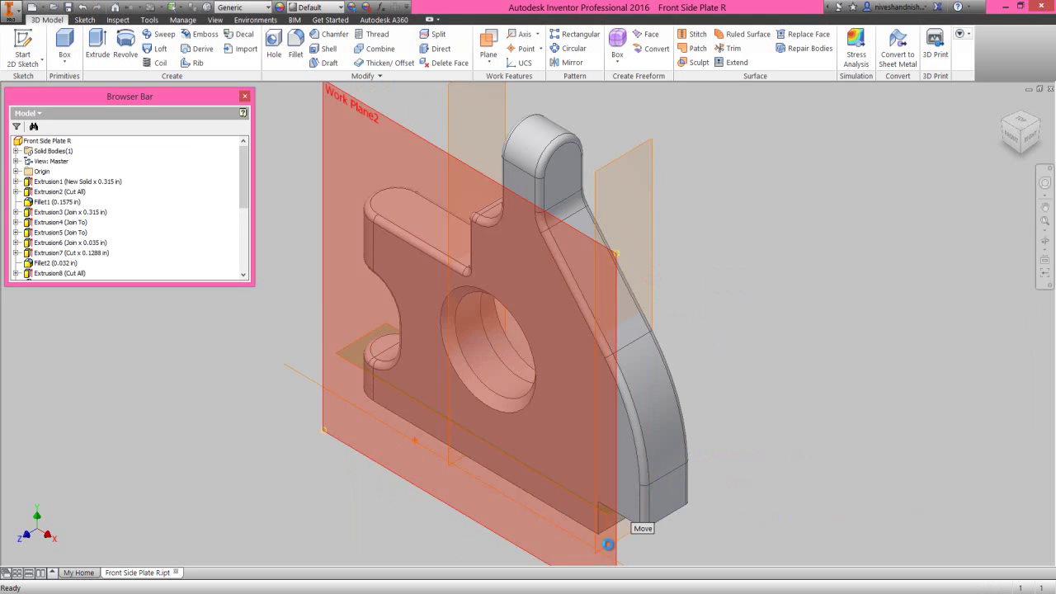
# Start a sketch on the notch's small vertical face and project the part's cut edges into it.
pyautogui.scroll(-4, 606, 532)
pyautogui.click(596, 502)
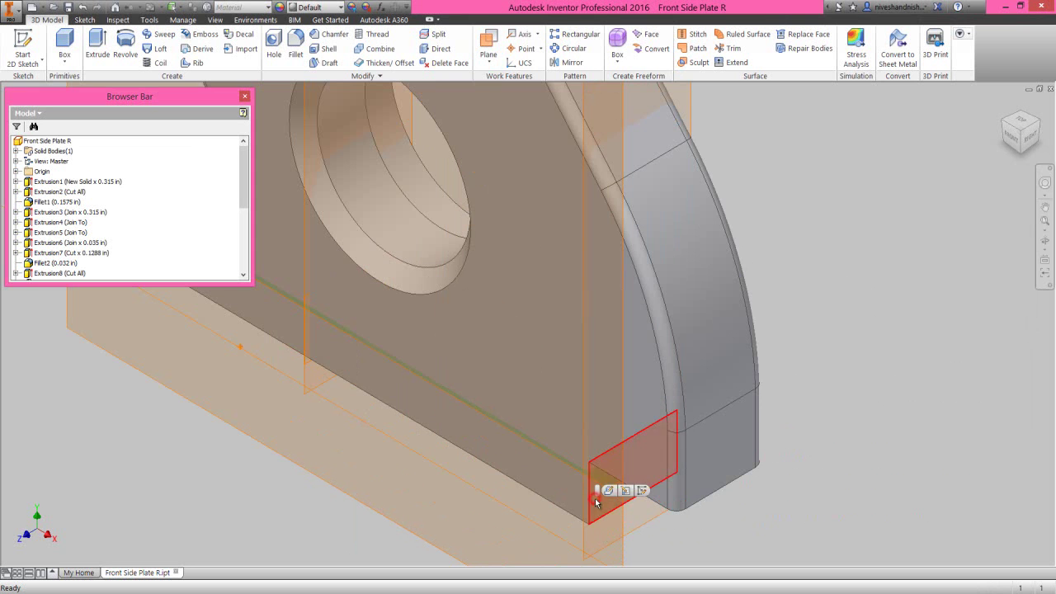
pyautogui.click(643, 492)
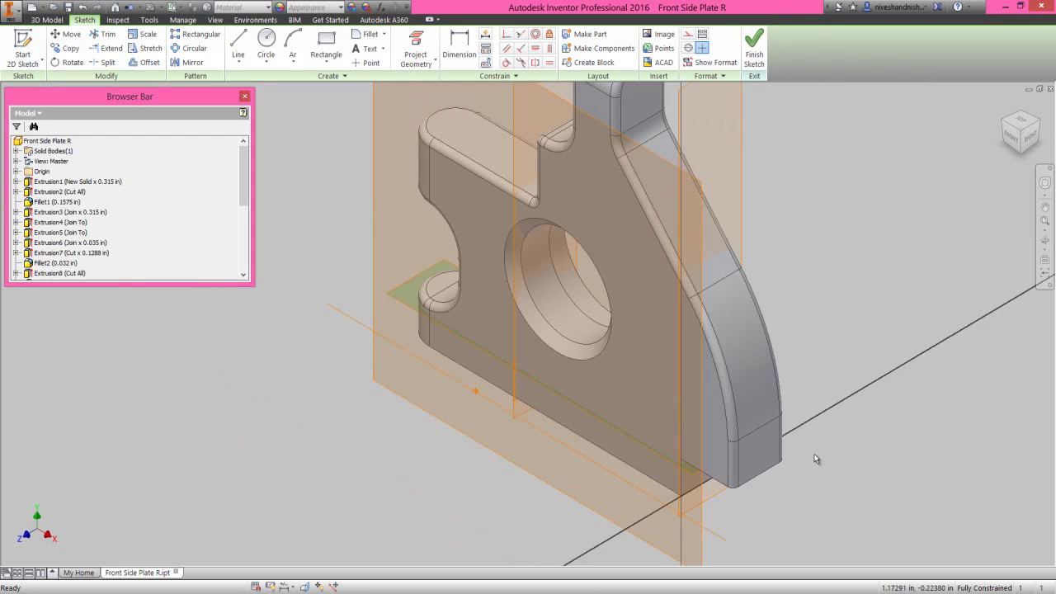
pyautogui.click(806, 438)
pyautogui.click(413, 61)
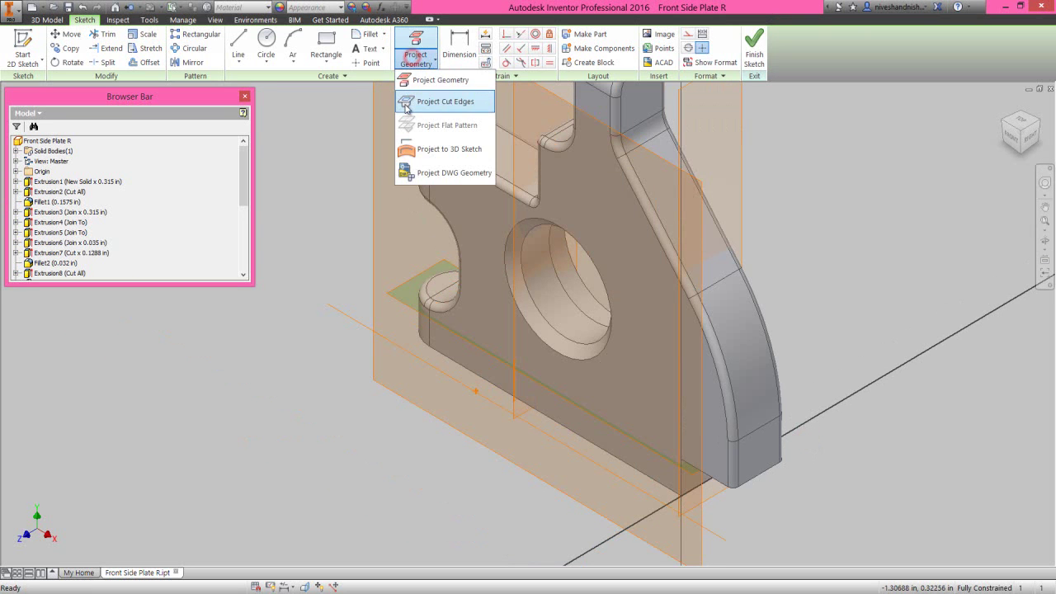
pyautogui.click(408, 104)
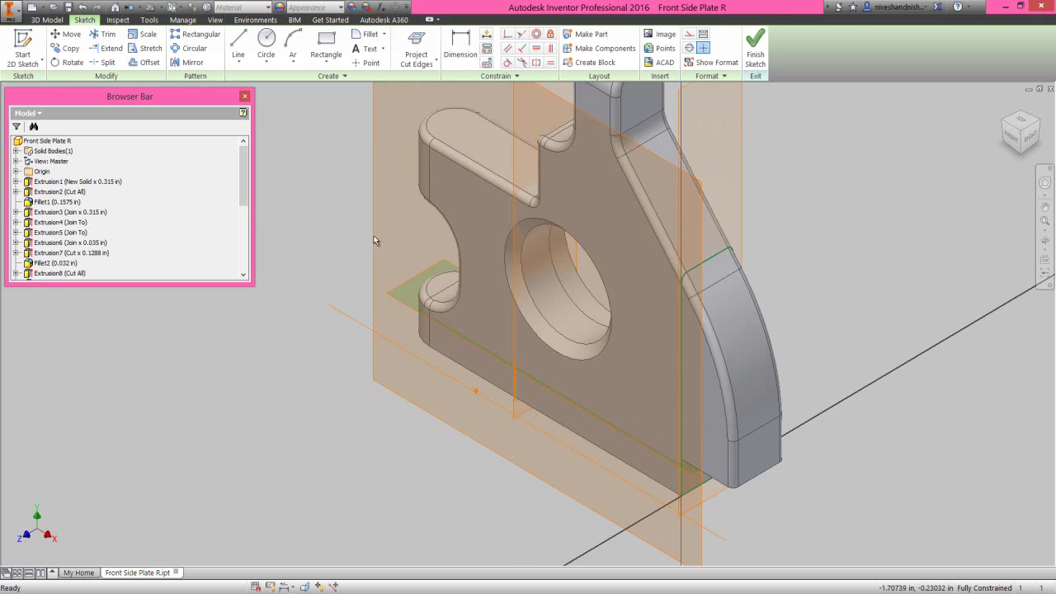
# View the sketch from the right with slice graphics on and project the work point into it.
pyautogui.click(1029, 137)
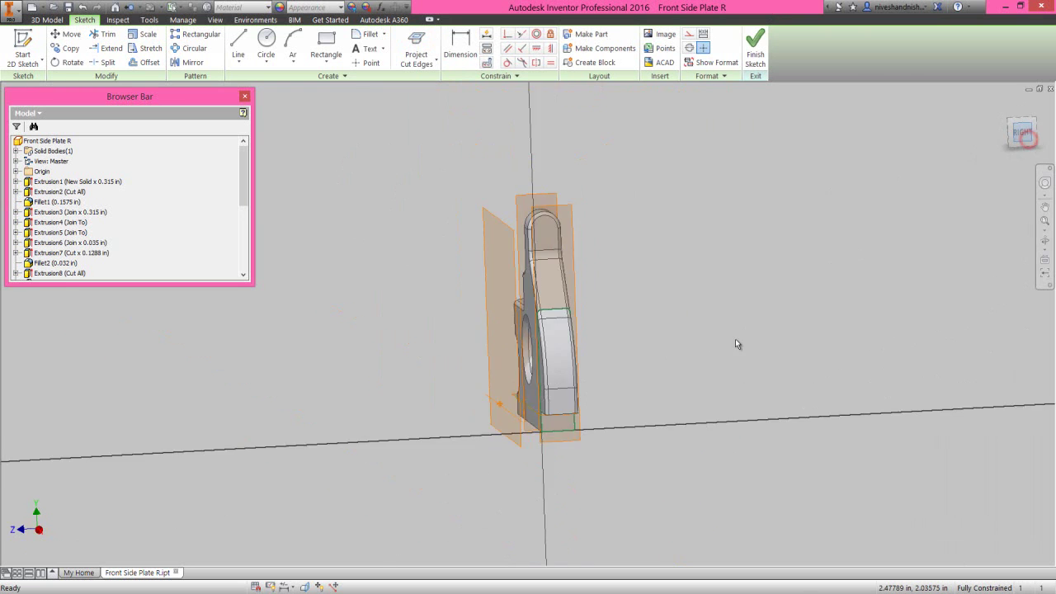
pyautogui.scroll(3, 526, 357)
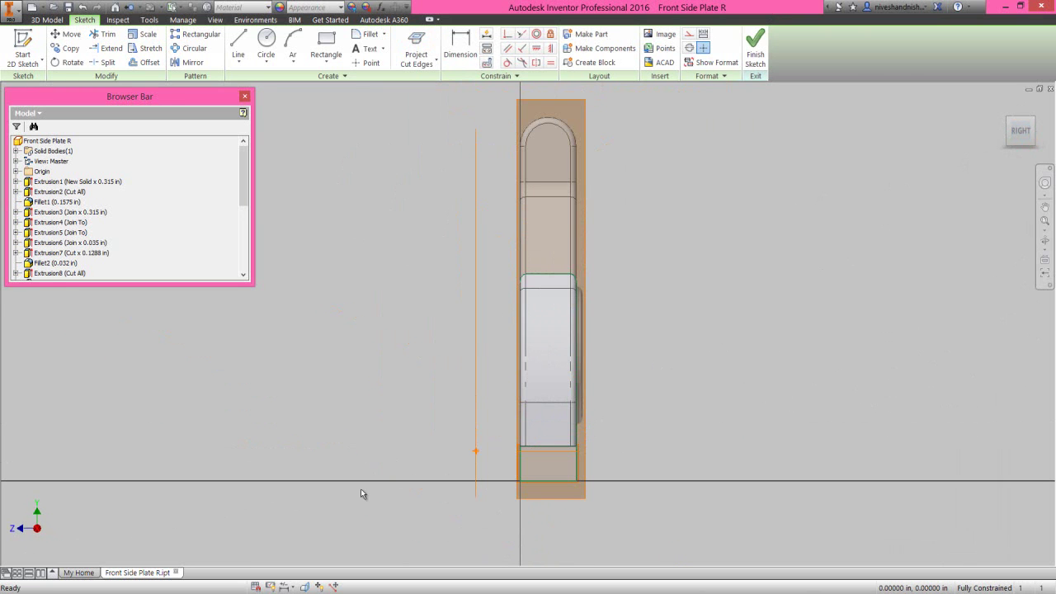
pyautogui.click(305, 586)
pyautogui.scroll(3, 515, 485)
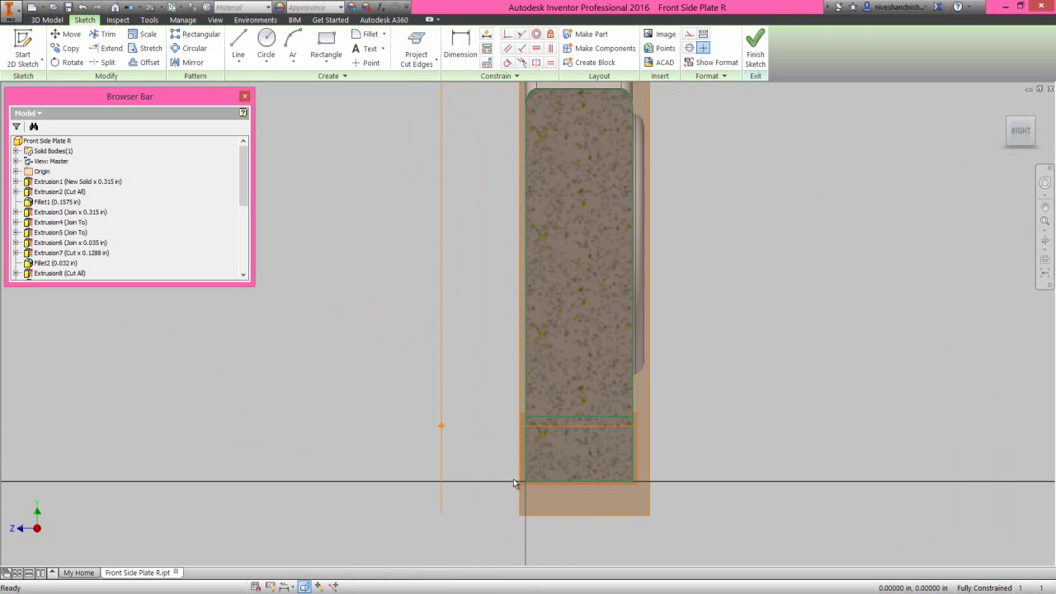
pyautogui.click(705, 414)
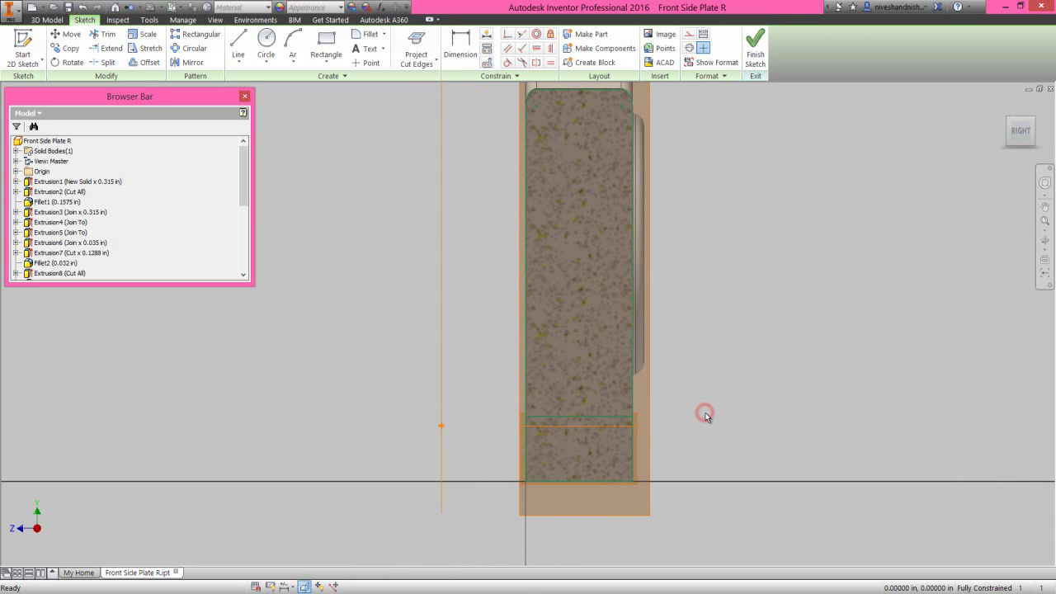
pyautogui.rightClick(705, 417)
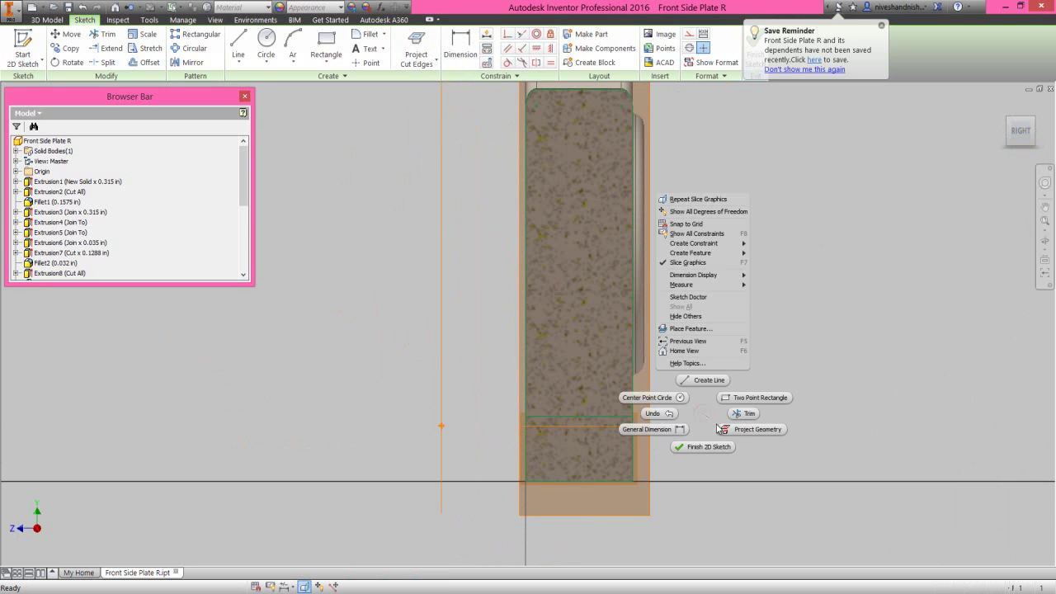
pyautogui.click(726, 430)
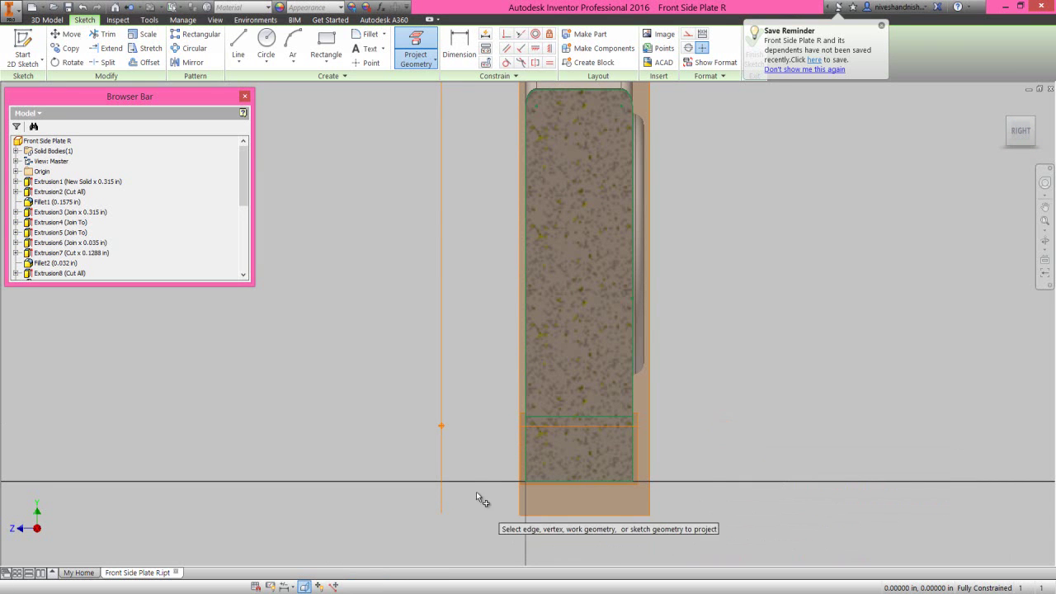
pyautogui.click(441, 425)
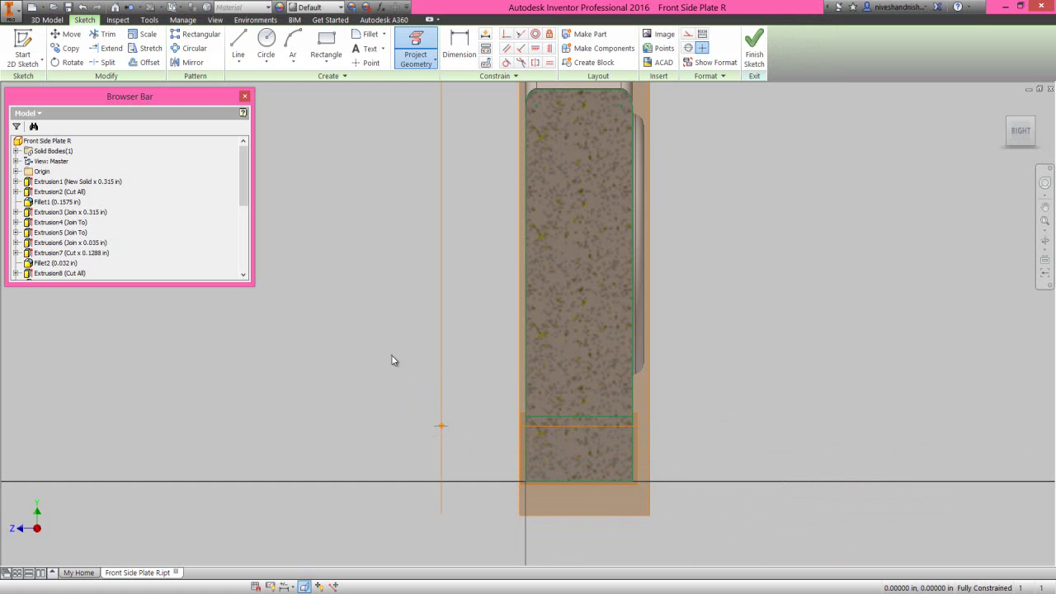
# Draw a 0.315 in diameter circle centred on the projected work point.
pyautogui.rightClick(392, 360)
pyautogui.click(363, 335)
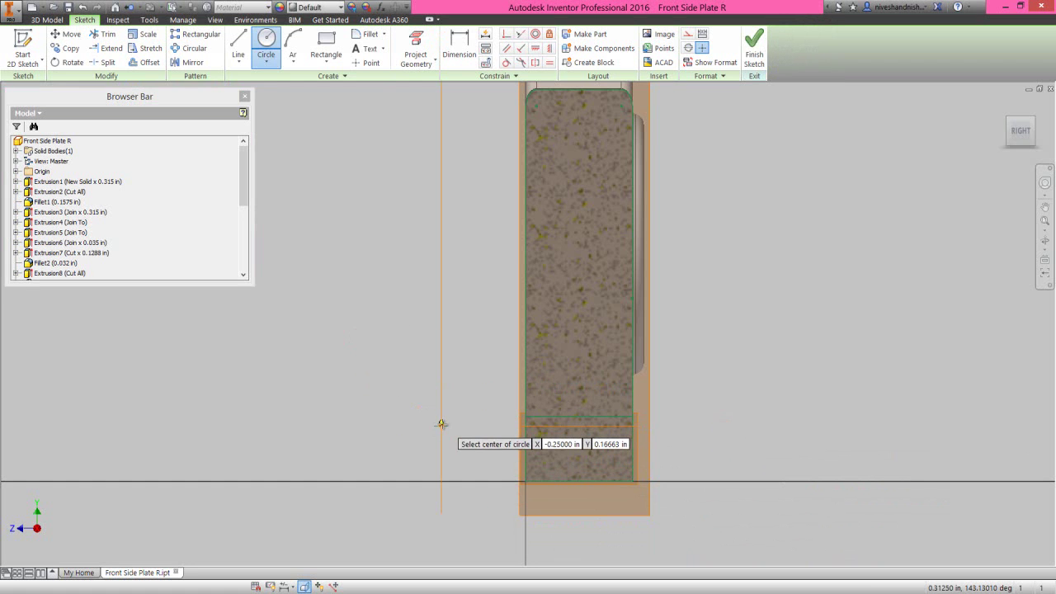
pyautogui.click(441, 424)
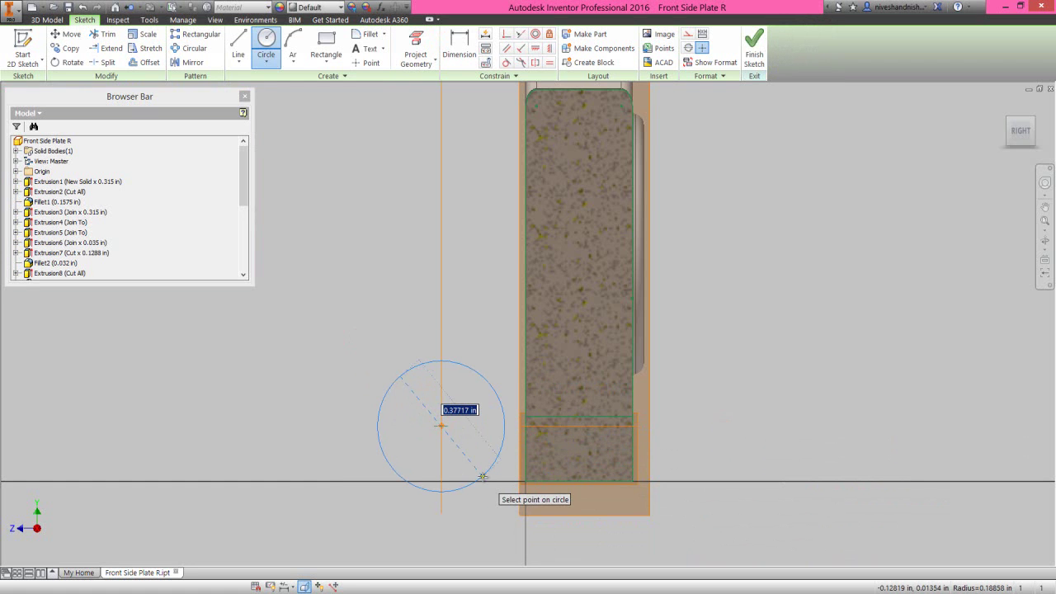
pyautogui.write('.315')
pyautogui.press('Return')
# Draw horizontal tangent lines from the circle's top and bottom points to the plate's near vertical edge.
pyautogui.rightClick(484, 331)
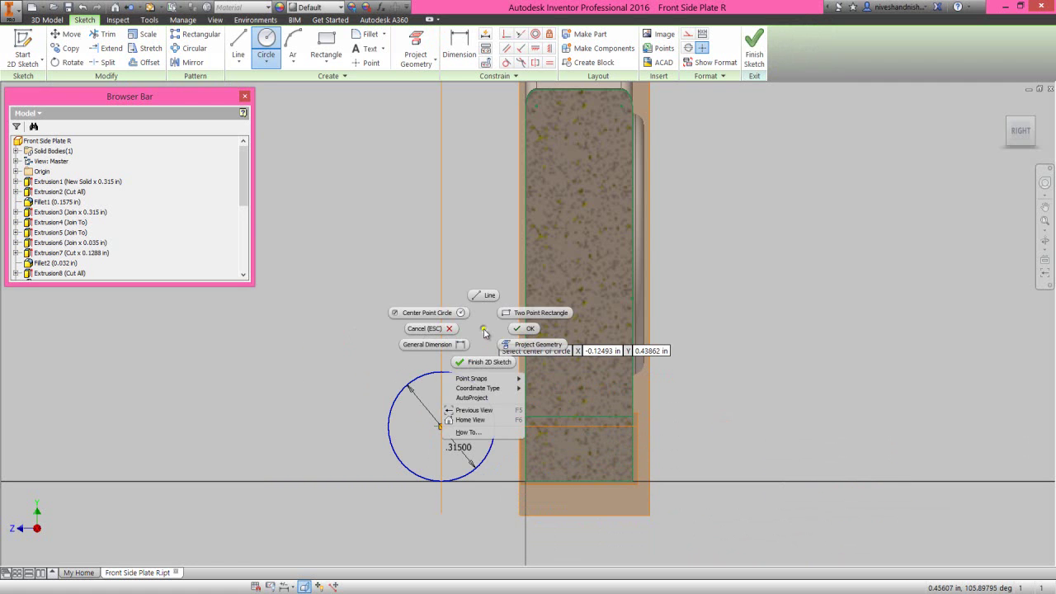
pyautogui.click(484, 296)
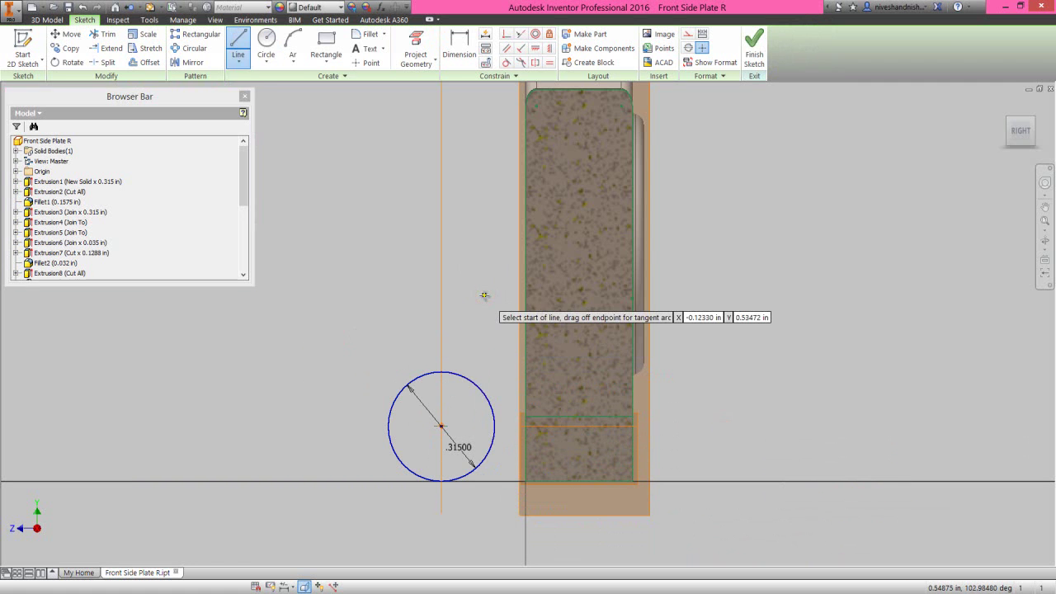
pyautogui.click(441, 372)
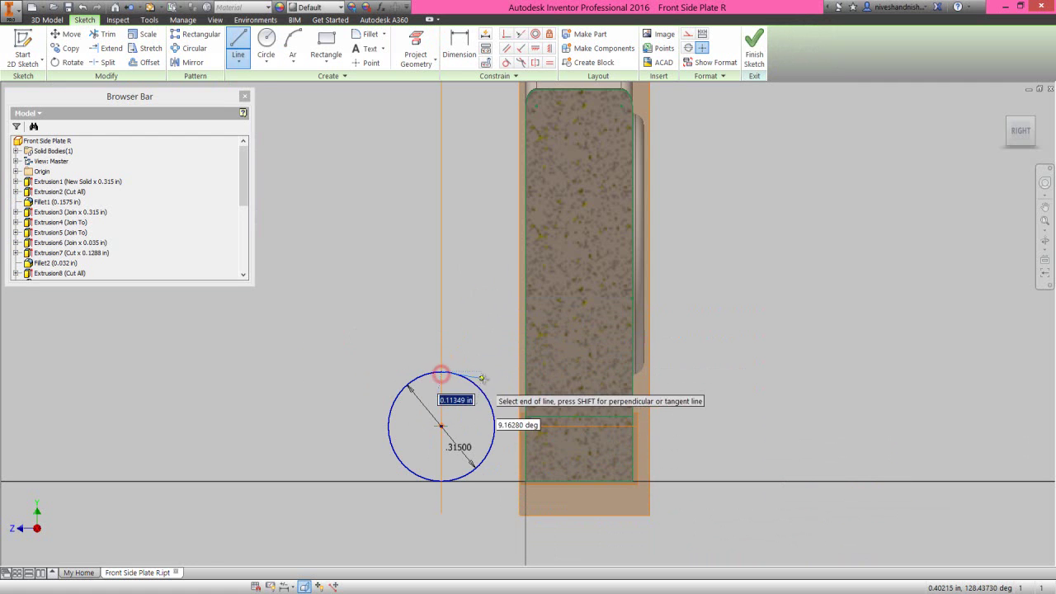
pyautogui.doubleClick(525, 372)
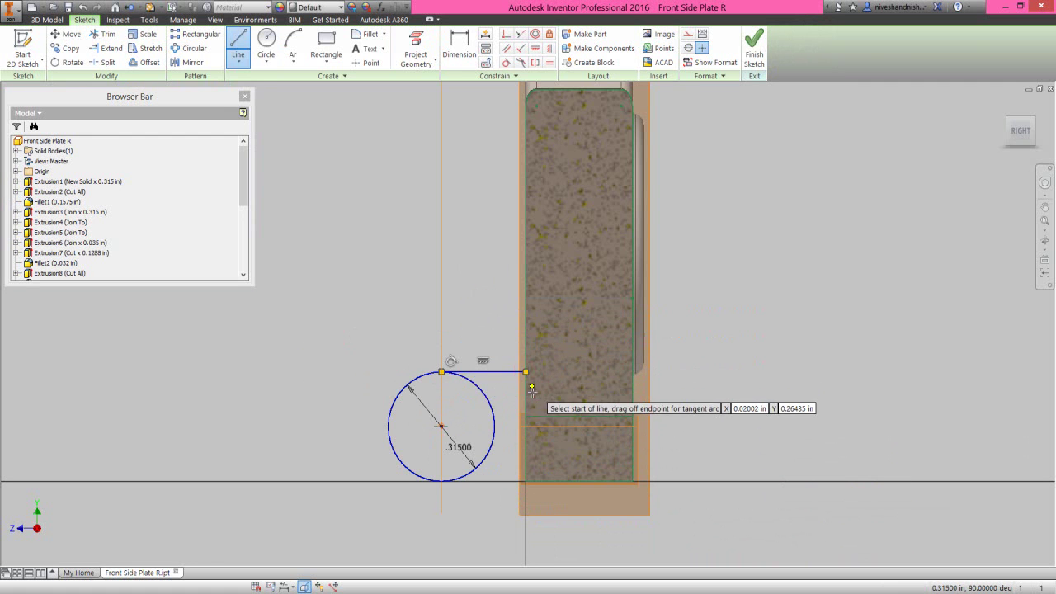
pyautogui.click(442, 481)
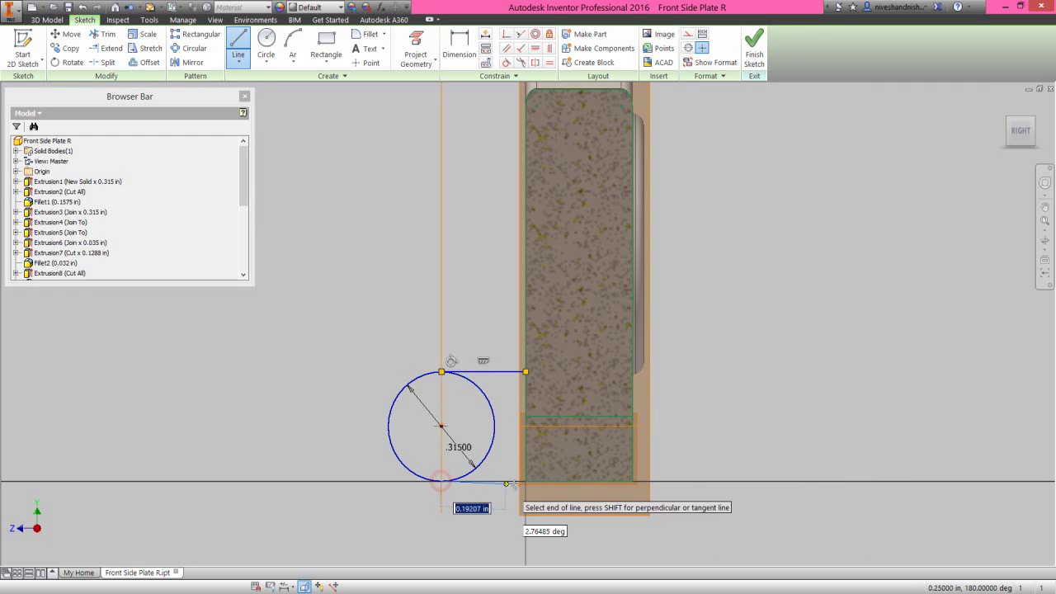
pyautogui.doubleClick(526, 481)
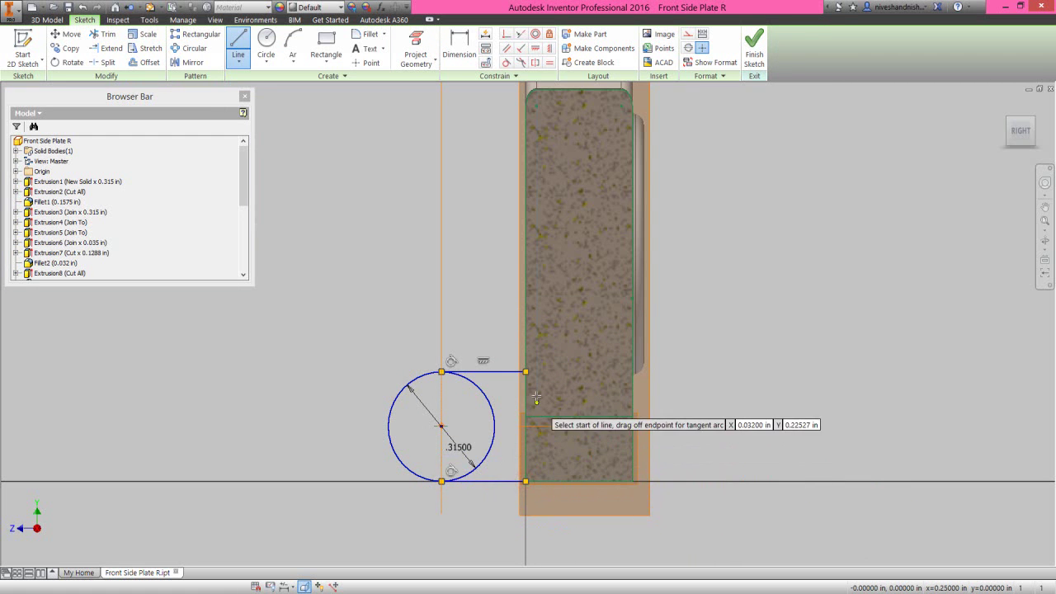
# Close the profile with a vertical line along the plate edge between the two tangent lines' ends, and finish the sketch.
pyautogui.click(526, 372)
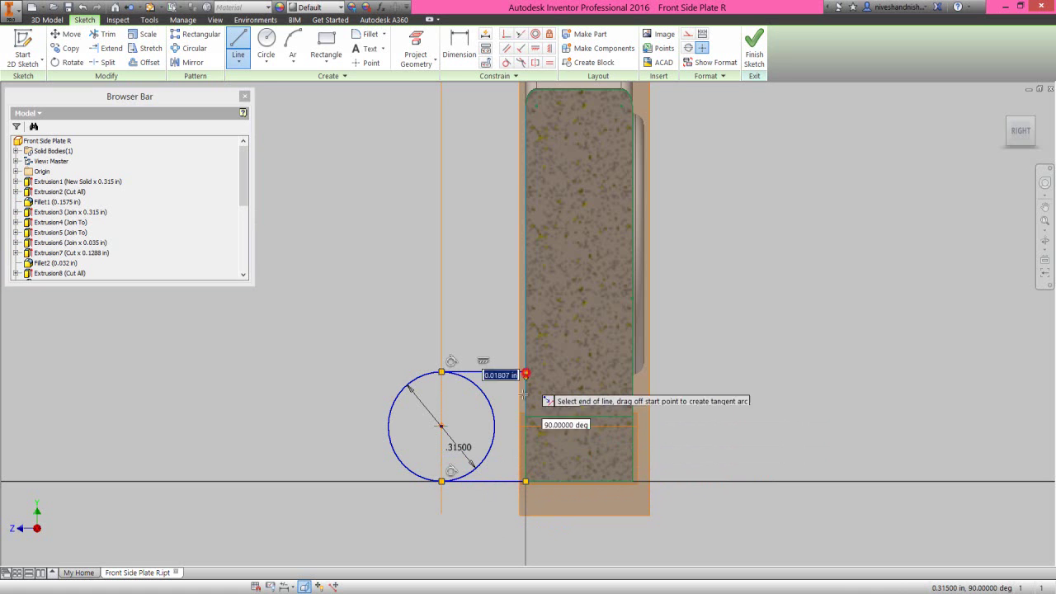
pyautogui.doubleClick(525, 481)
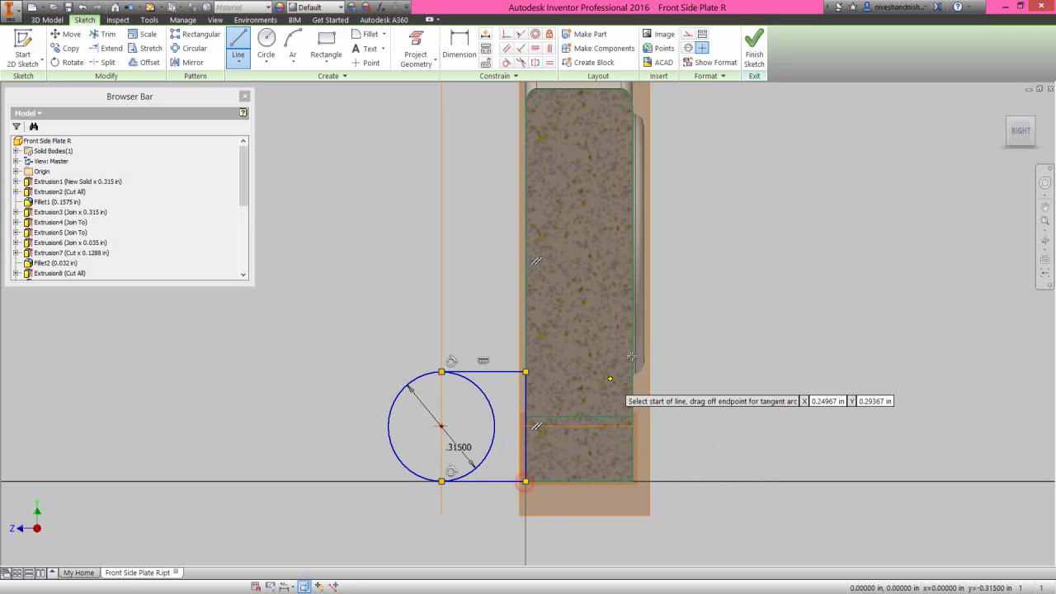
pyautogui.rightClick(698, 357)
pyautogui.click(735, 356)
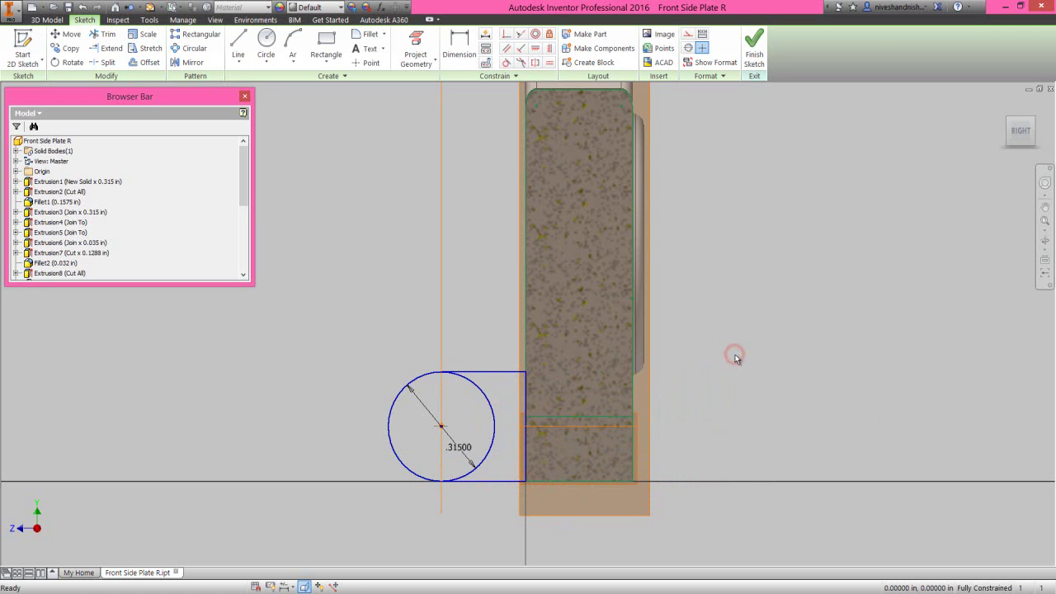
pyautogui.click(754, 46)
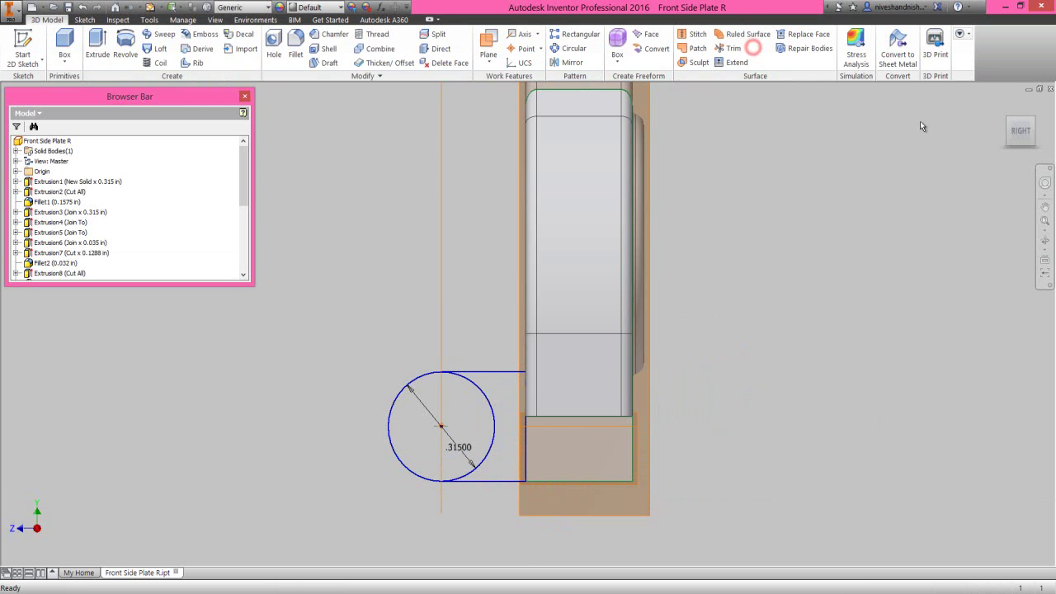
# Extrude the circle and its adjoining straight-sided region using the To extent, ending at the work plane through the work point.
pyautogui.click(1007, 121)
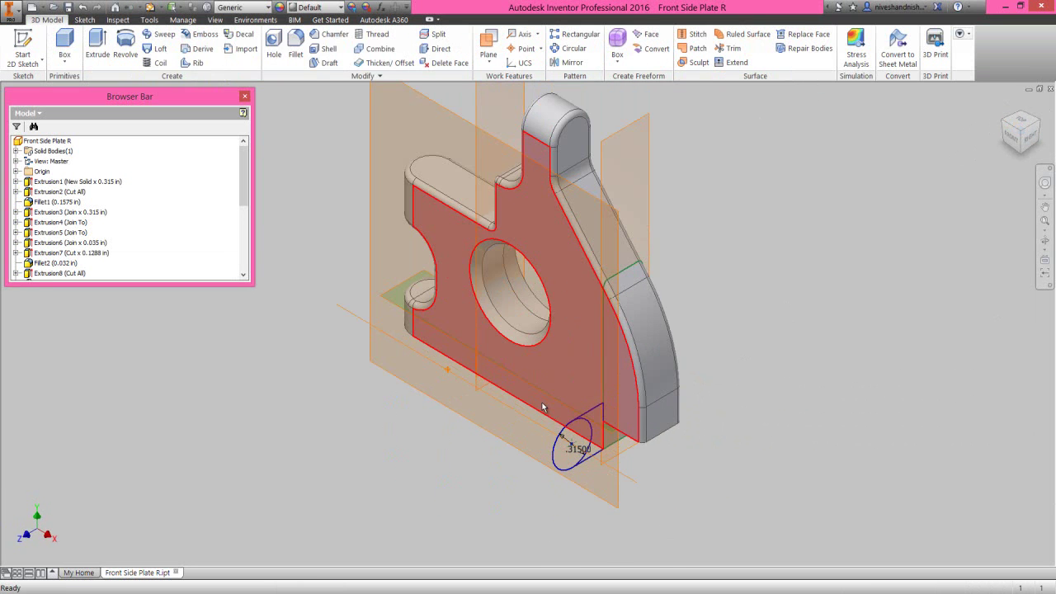
pyautogui.click(498, 486)
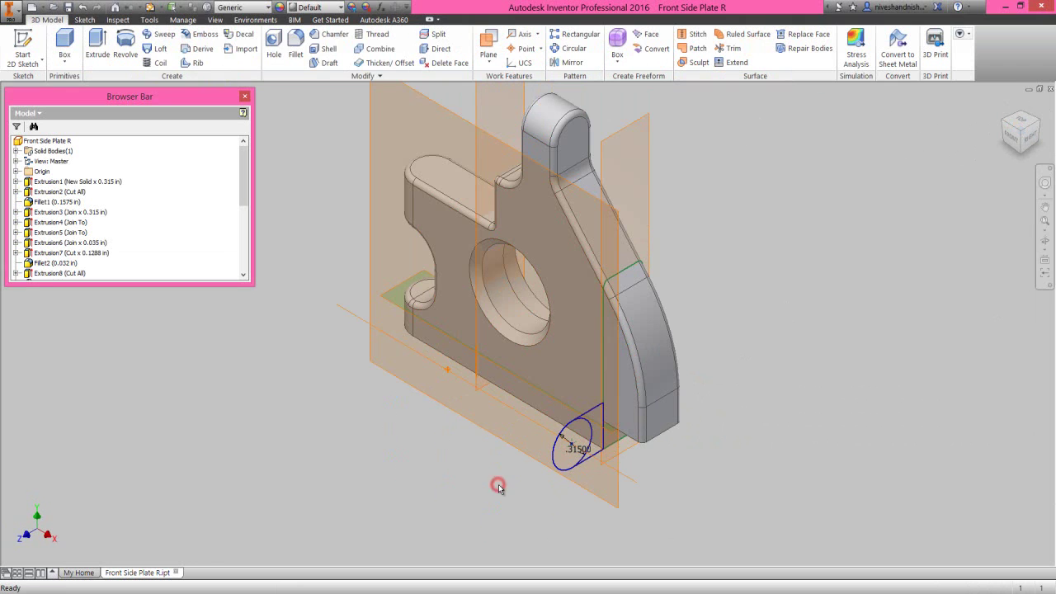
pyautogui.click(555, 463)
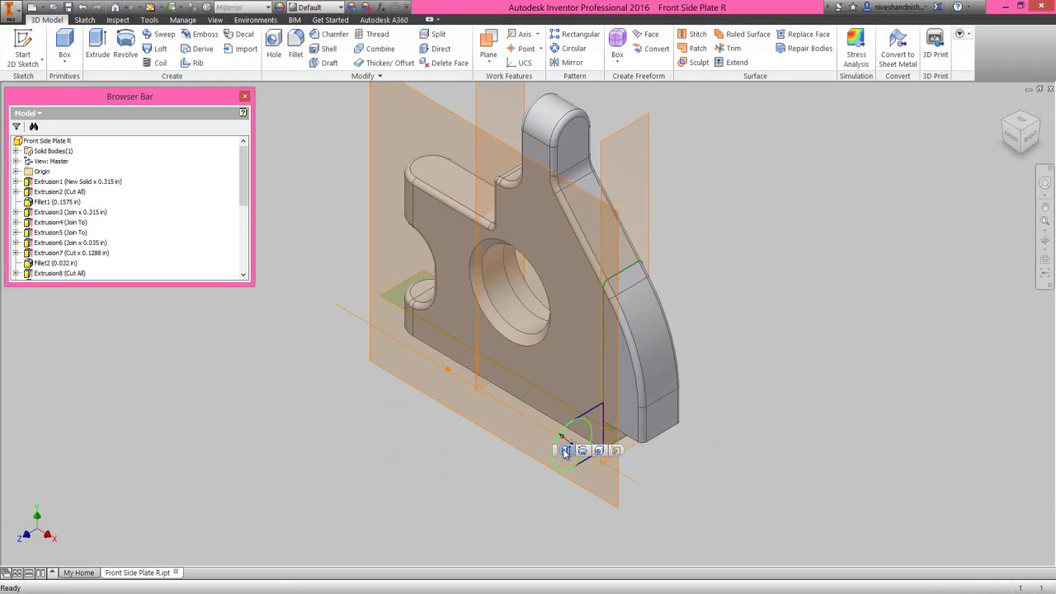
pyautogui.click(566, 450)
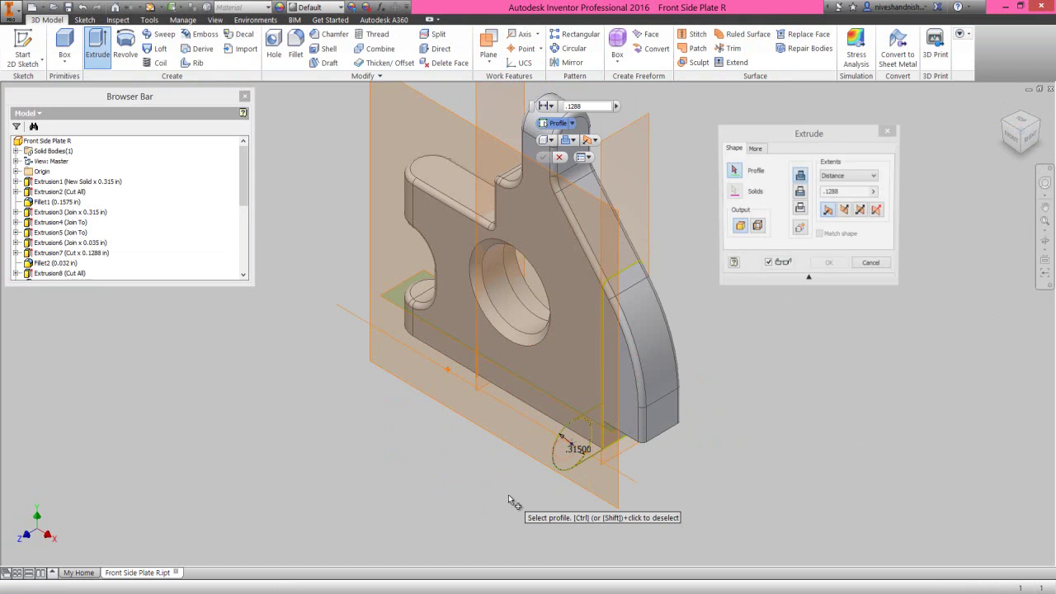
pyautogui.click(568, 449)
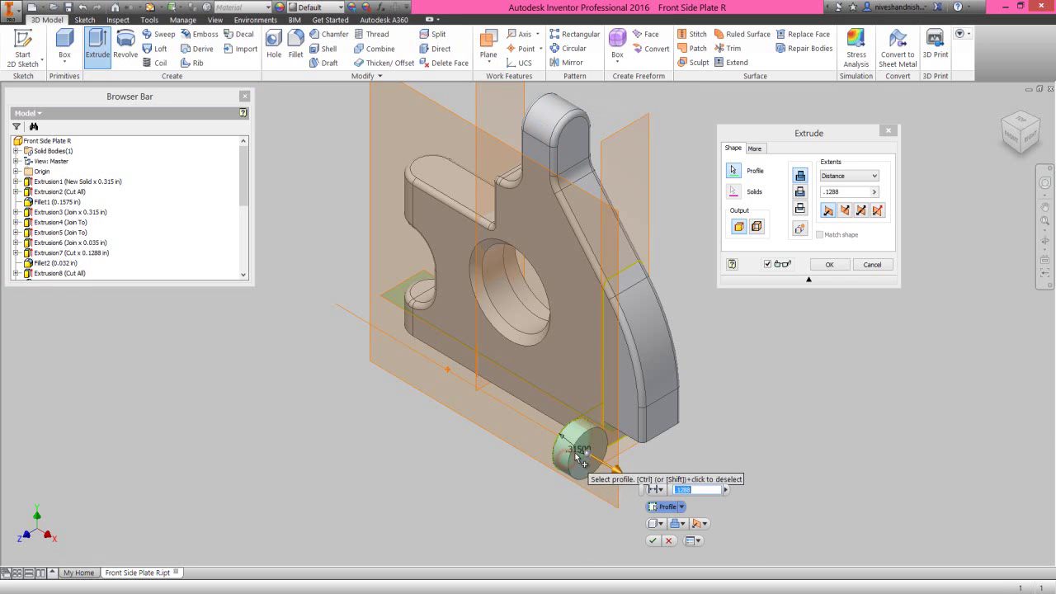
pyautogui.click(591, 419)
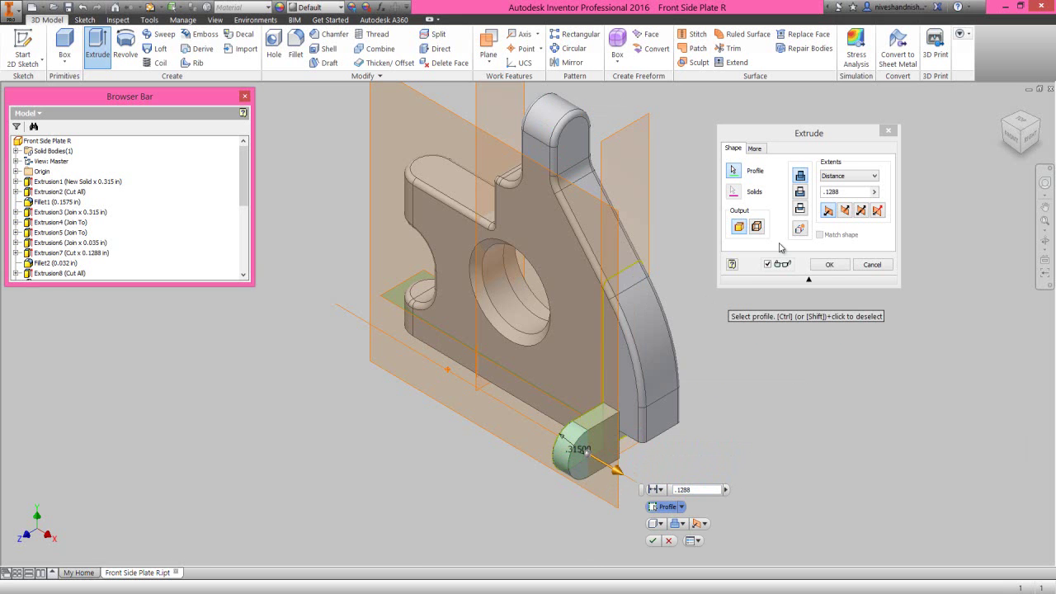
pyautogui.click(844, 177)
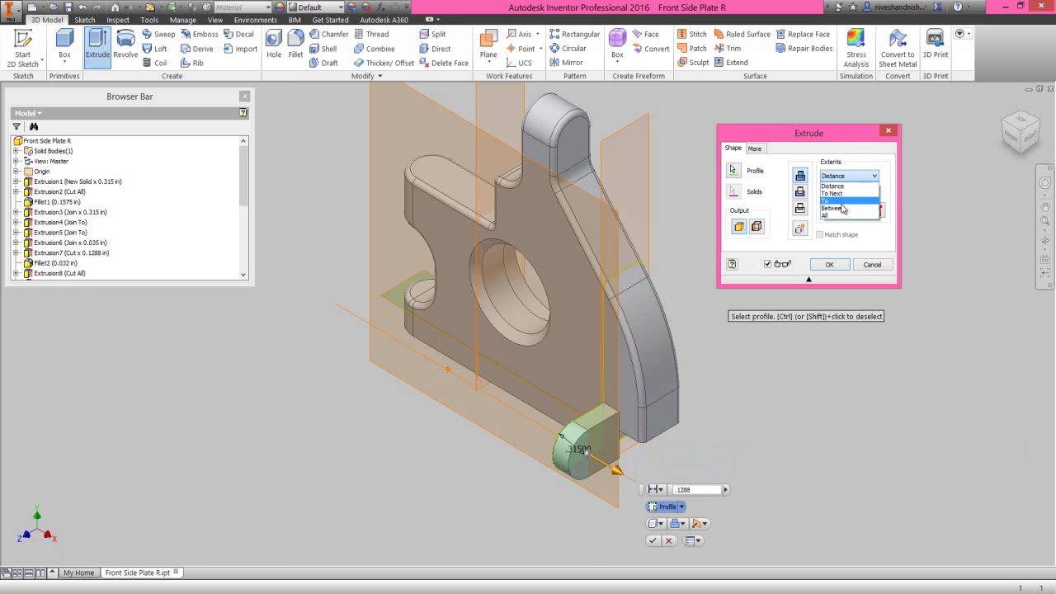
pyautogui.click(842, 203)
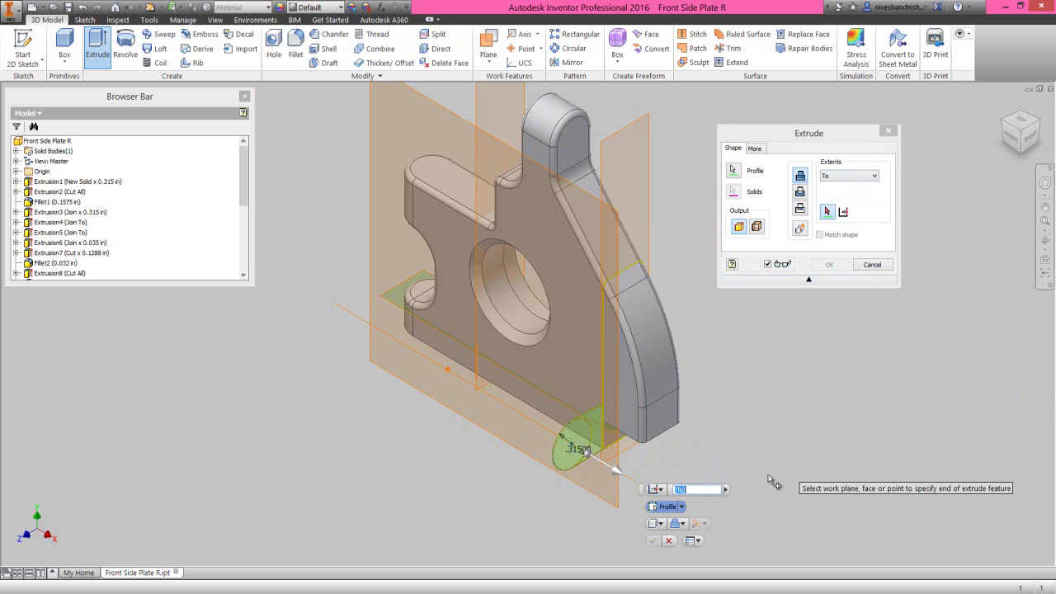
pyautogui.click(483, 381)
pyautogui.click(825, 264)
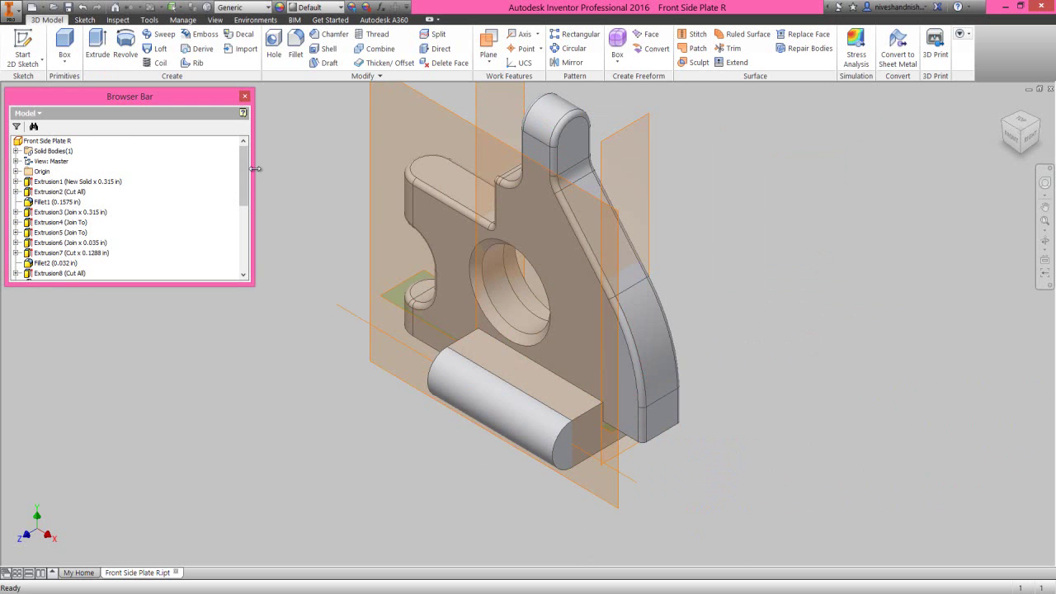
# Turn off the visibility of Work Point1, Work Plane1, Work Axis1 and Work Plane5 together.
pyautogui.moveTo(244, 173); pyautogui.dragTo(228, 262)
pyautogui.click(52, 223)
pyautogui.keyDown('shift'); pyautogui.click(48, 242); pyautogui.keyUp('shift')
pyautogui.rightClick(44, 246)
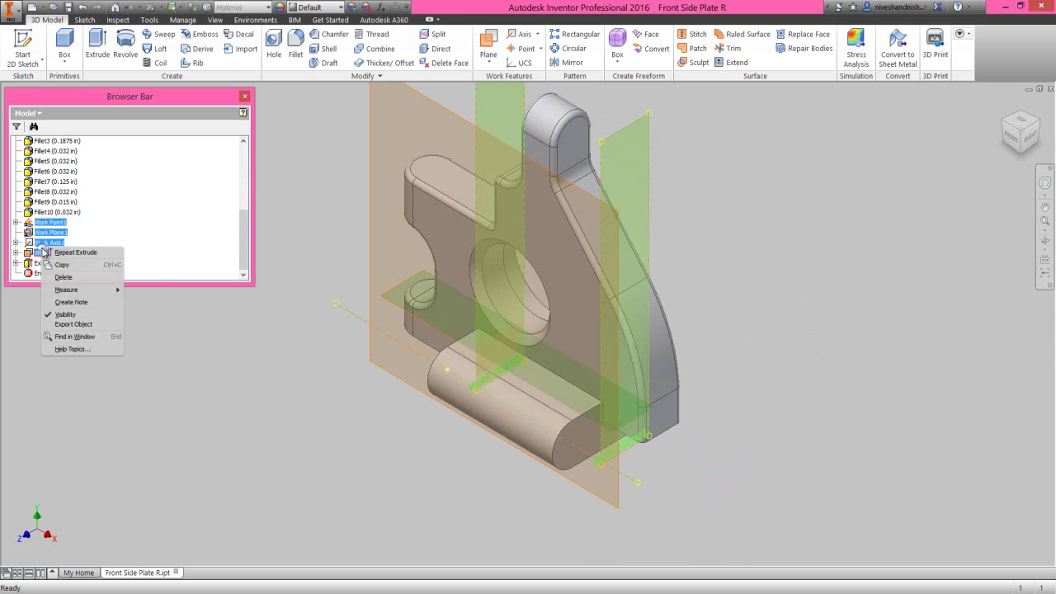
pyautogui.click(59, 314)
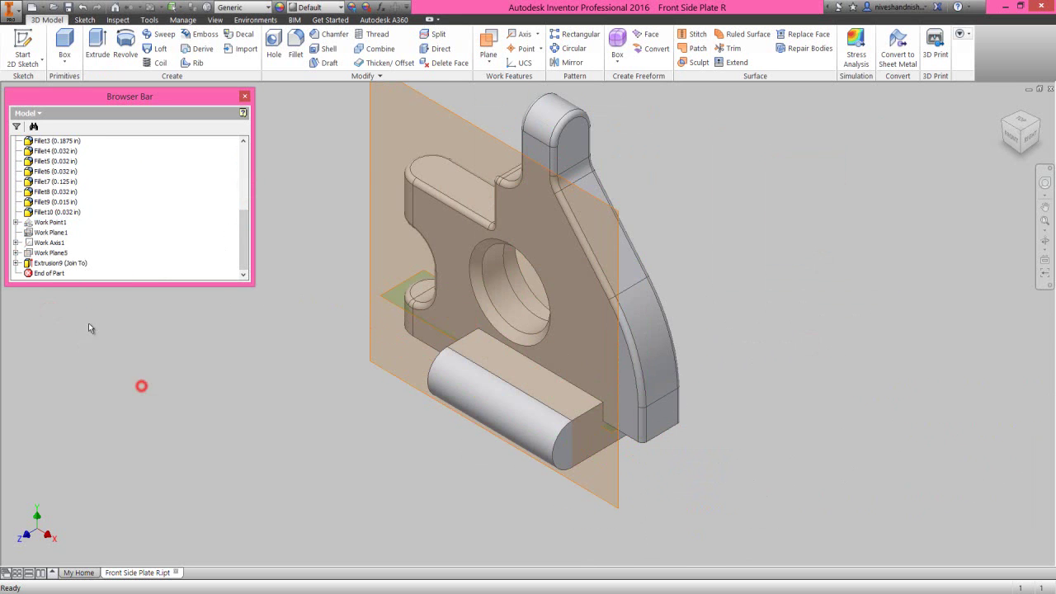
# Hide the large vertical work plane across the front of the plate and the horizontal work plane through it.
pyautogui.rightClick(369, 166)
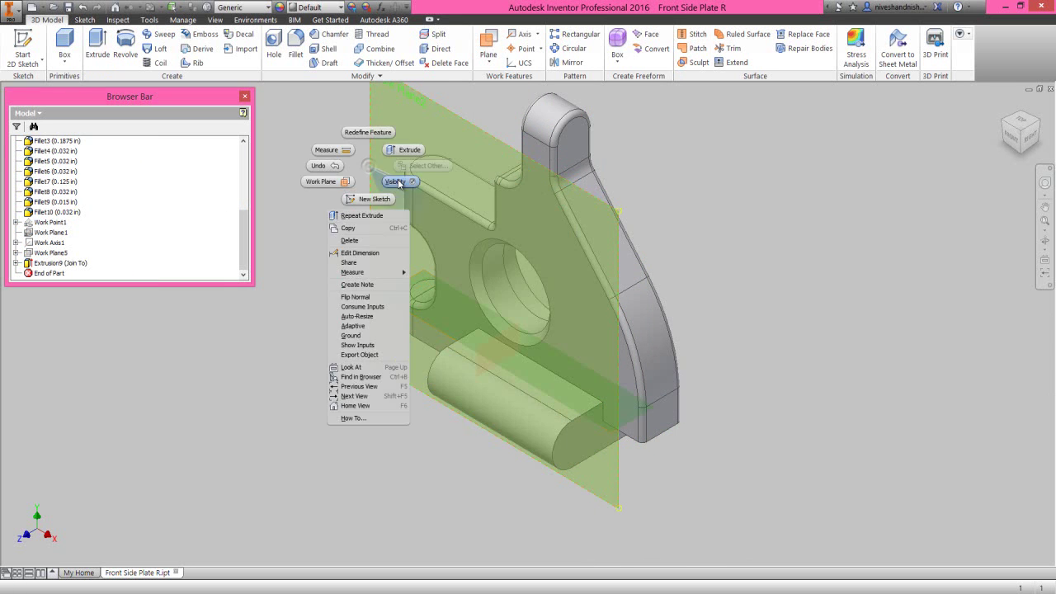
pyautogui.click(397, 181)
pyautogui.rightClick(391, 290)
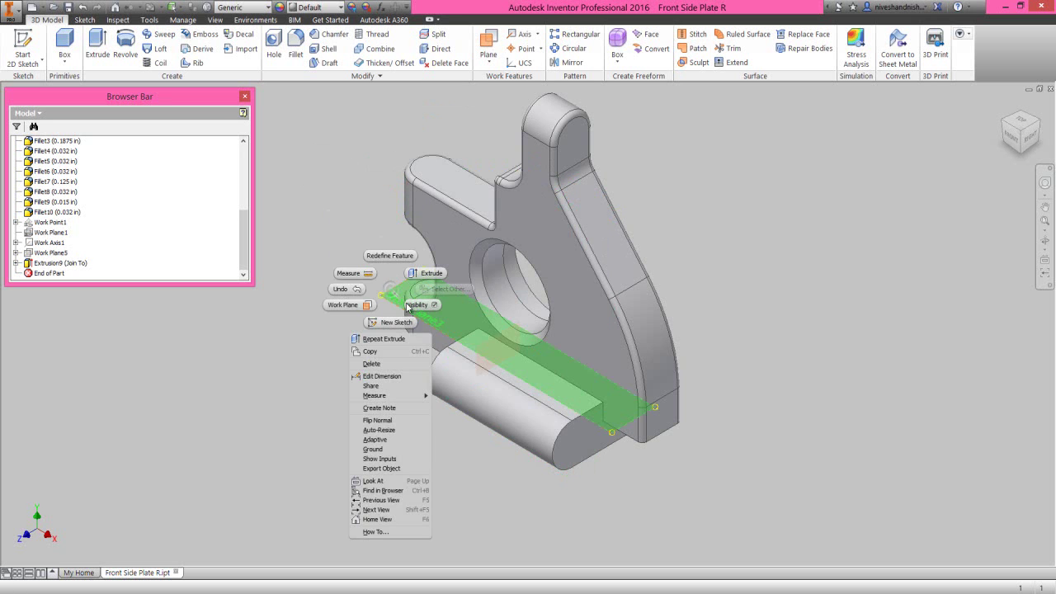
pyautogui.click(415, 304)
# Turn off the visibility of Work Plane4, nested under Work Point1.
pyautogui.click(1037, 240)
pyautogui.moveTo(568, 370); pyautogui.dragTo(528, 393)
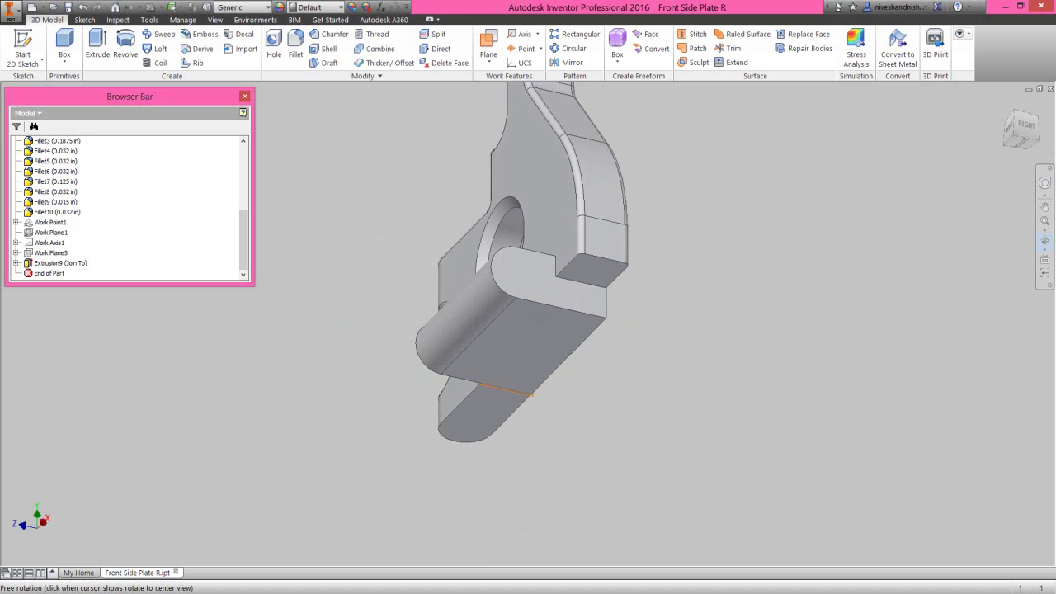
pyautogui.rightClick(528, 389)
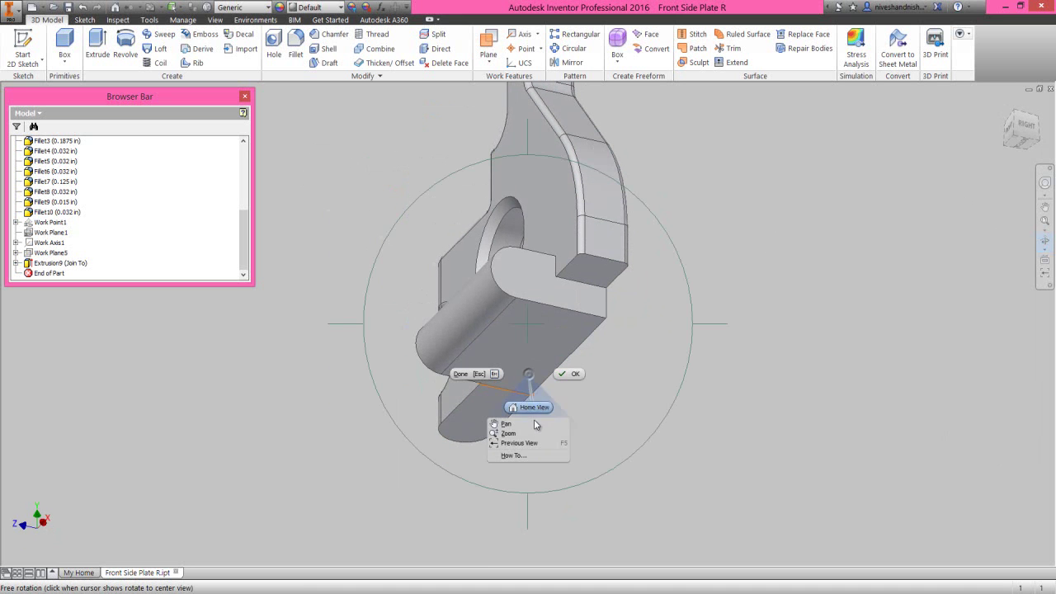
pyautogui.click(523, 438)
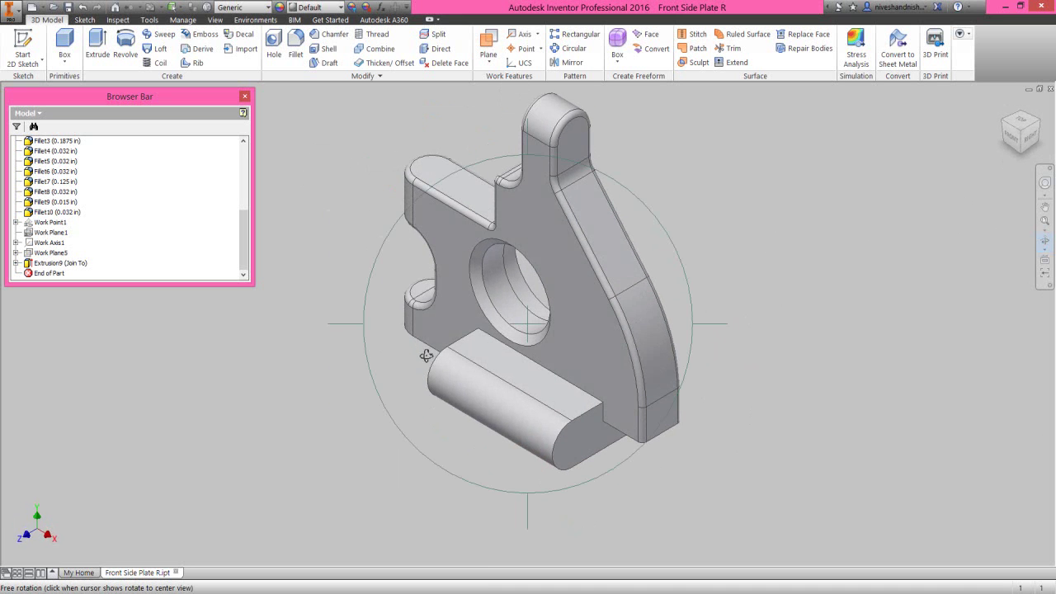
pyautogui.rightClick(426, 357)
pyautogui.click(457, 357)
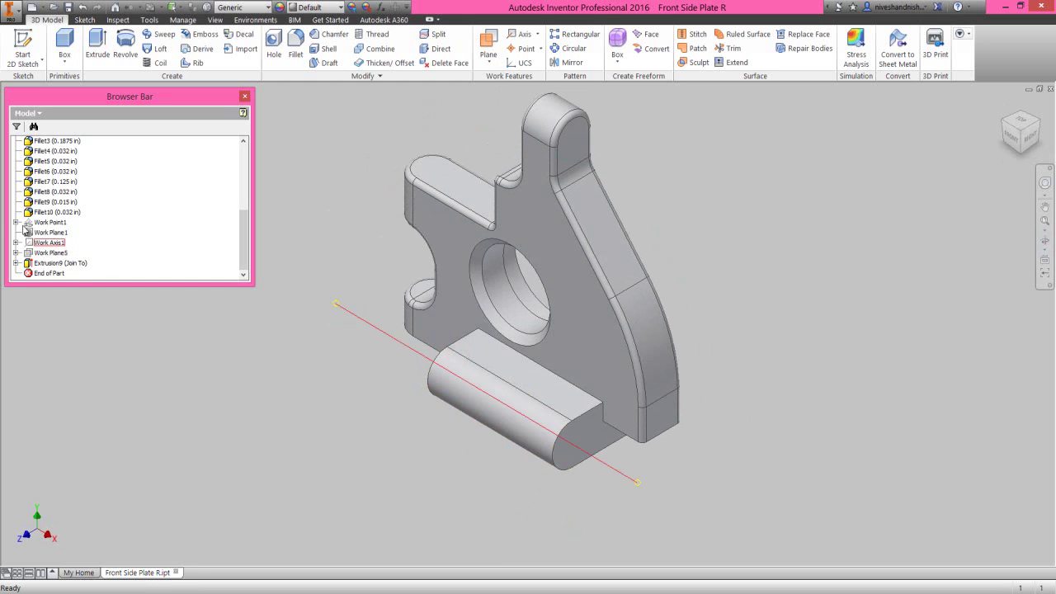
pyautogui.click(16, 222)
pyautogui.click(51, 252)
pyautogui.rightClick(46, 252)
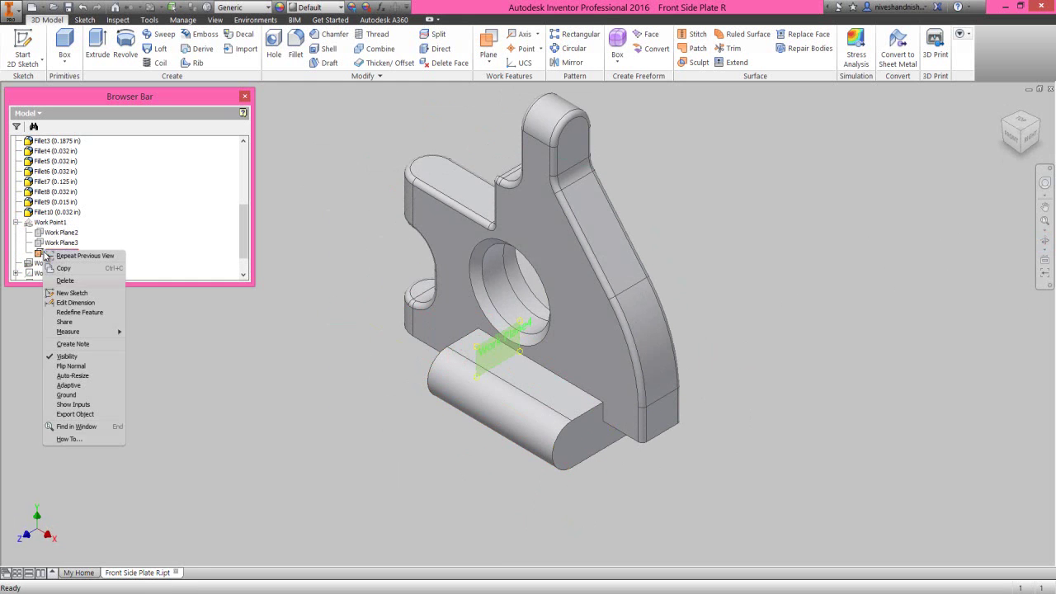
pyautogui.click(74, 356)
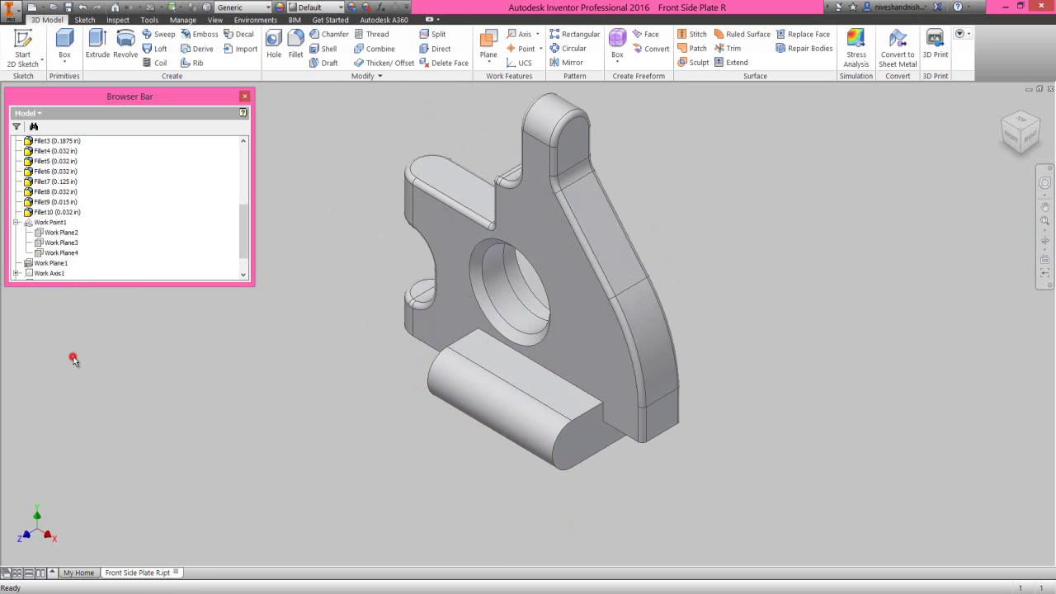
# Collapse the expanded entries of the model tree and save the part.
pyautogui.click(50, 272)
pyautogui.rightClick(122, 194)
pyautogui.click(146, 314)
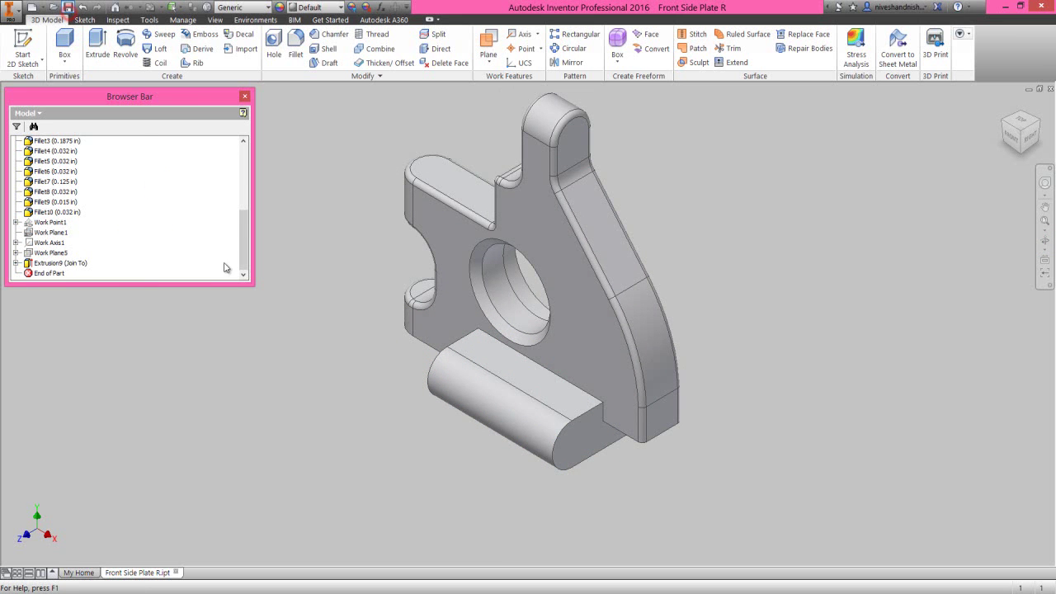
pyautogui.press('F5')
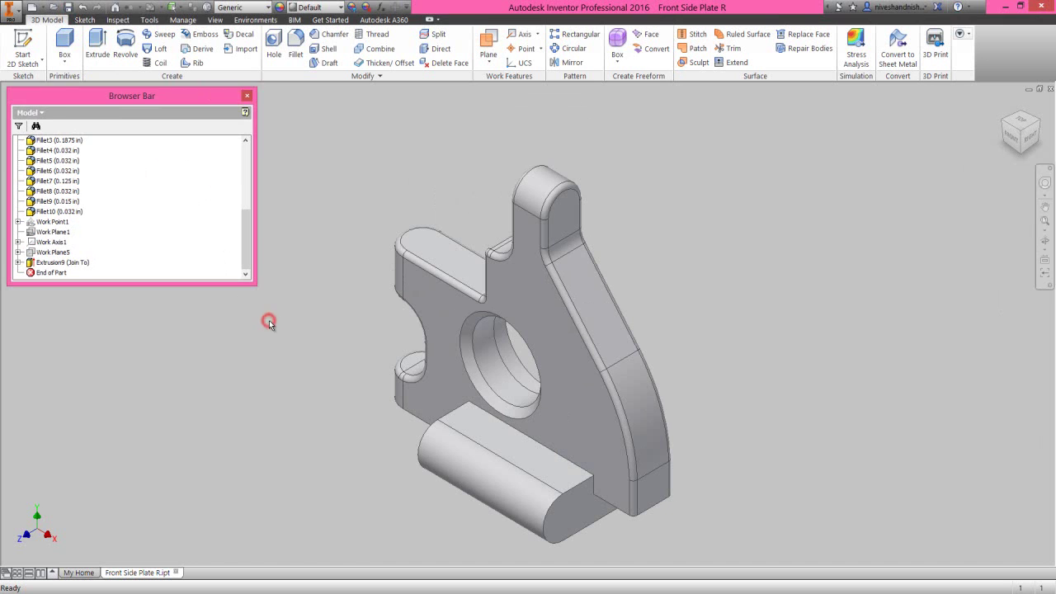
# Start a Fillet and select the inner edge between block and plate underside plus two circular edges of the central hole.
pyautogui.click(295, 46)
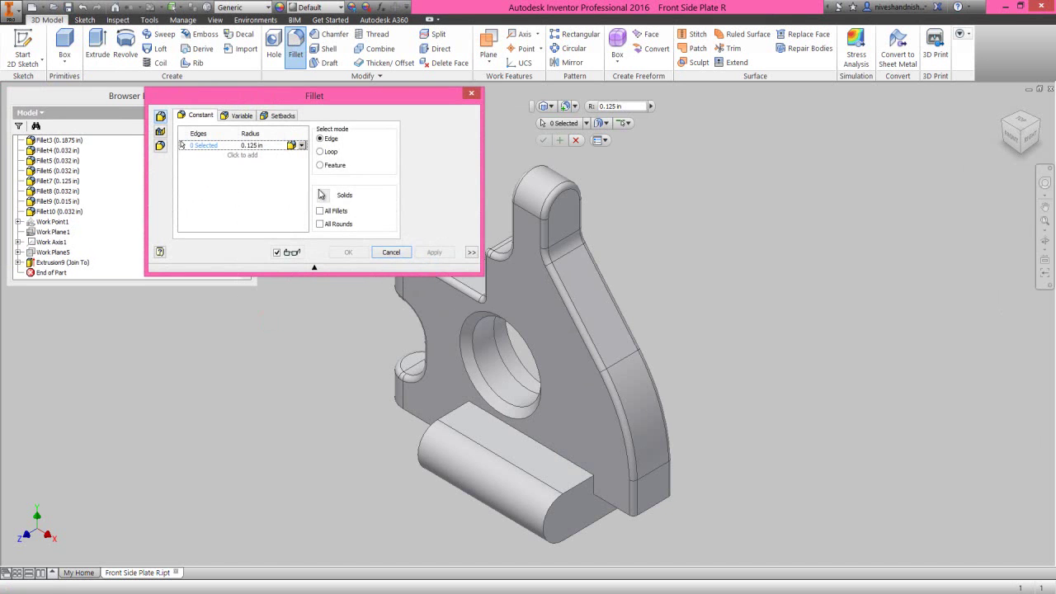
pyautogui.moveTo(385, 100); pyautogui.dragTo(912, 138)
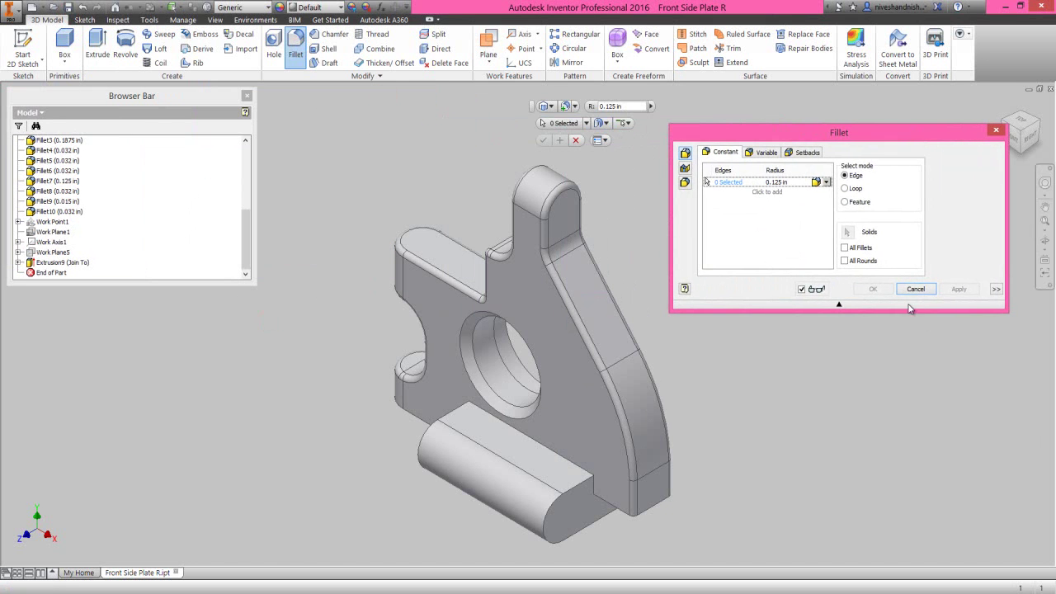
pyautogui.click(1045, 239)
pyautogui.moveTo(562, 433); pyautogui.dragTo(569, 393)
pyautogui.rightClick(602, 401)
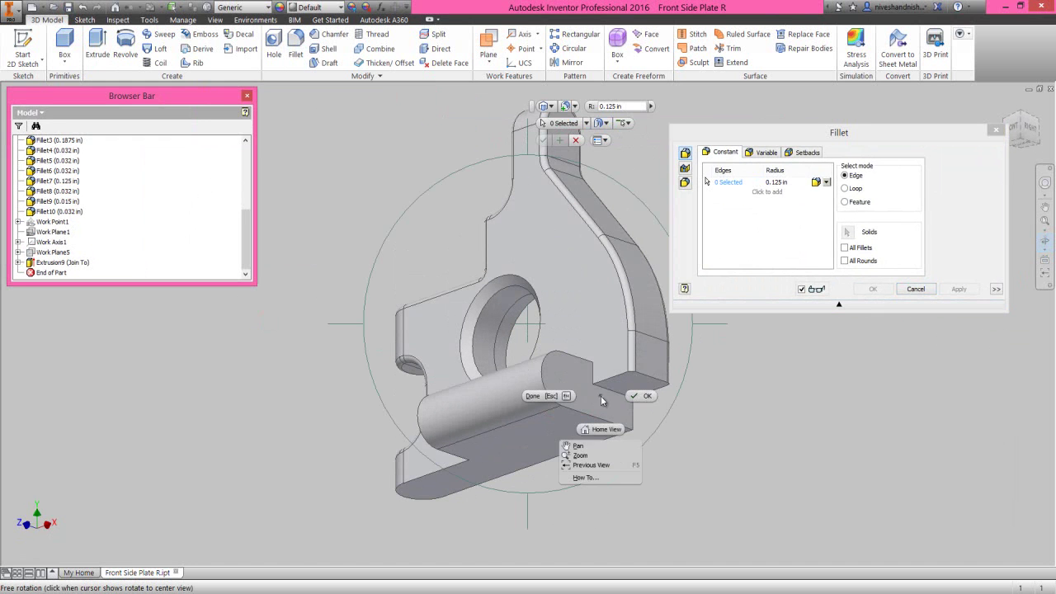
pyautogui.click(637, 396)
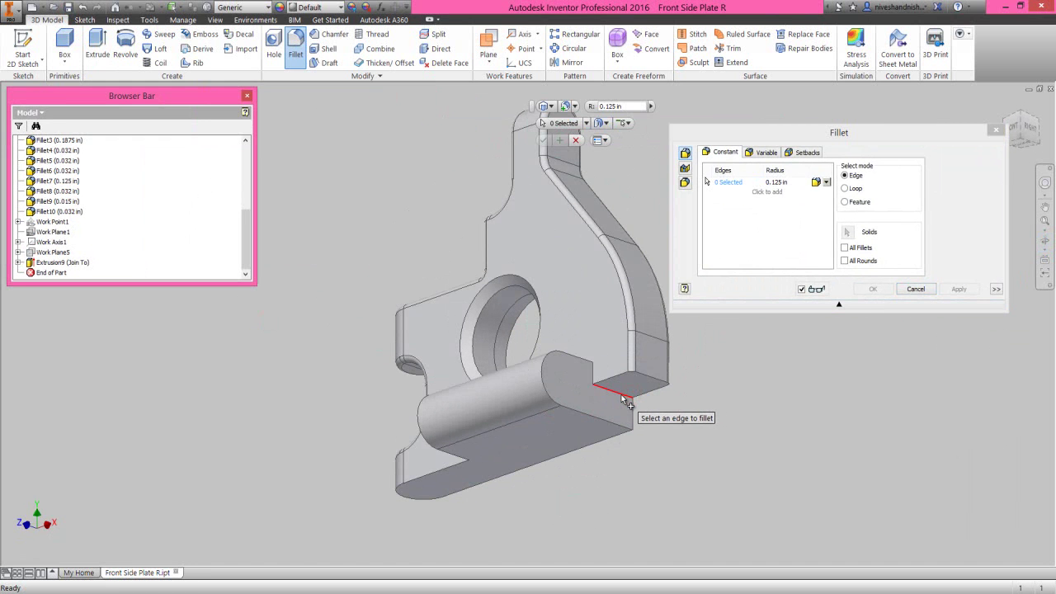
pyautogui.click(625, 400)
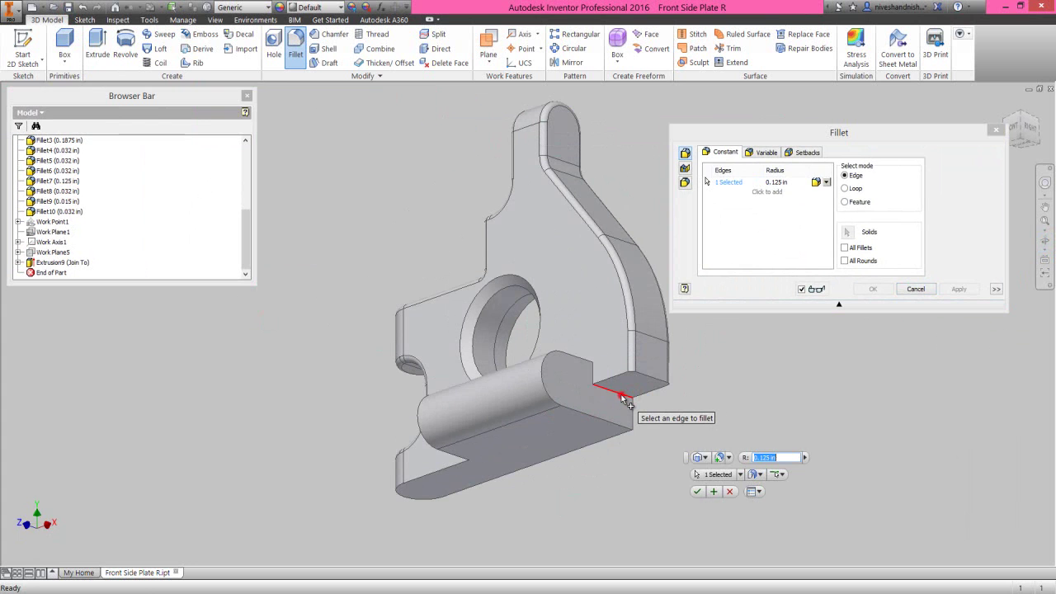
pyautogui.click(462, 333)
pyautogui.click(462, 332)
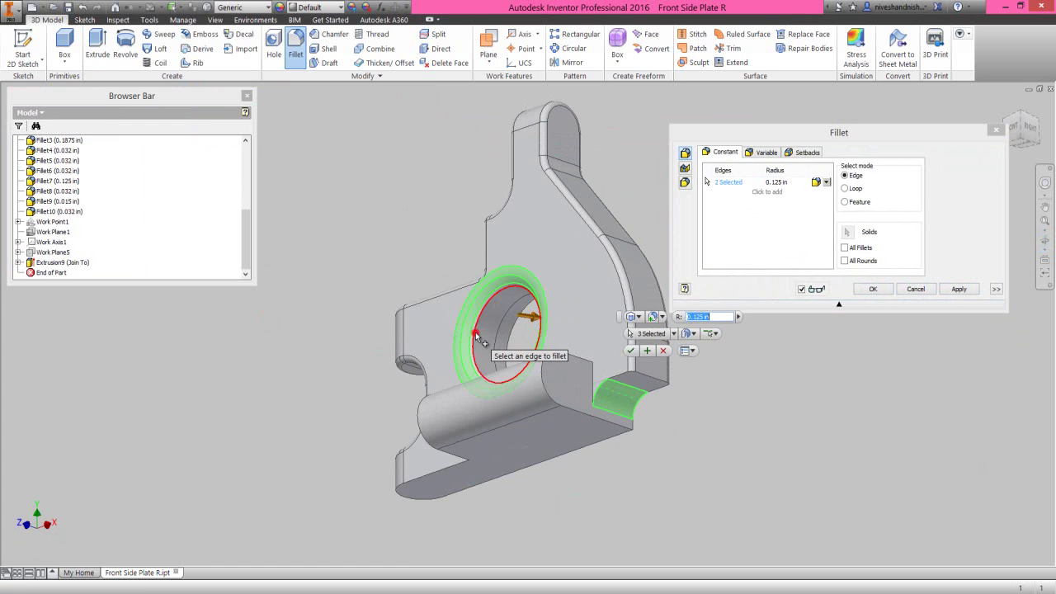
# Set the fillet radius of the selected edges to 0.032 in and apply it, keeping the Fillet command open.
pyautogui.rightClick(430, 239)
pyautogui.click(416, 284)
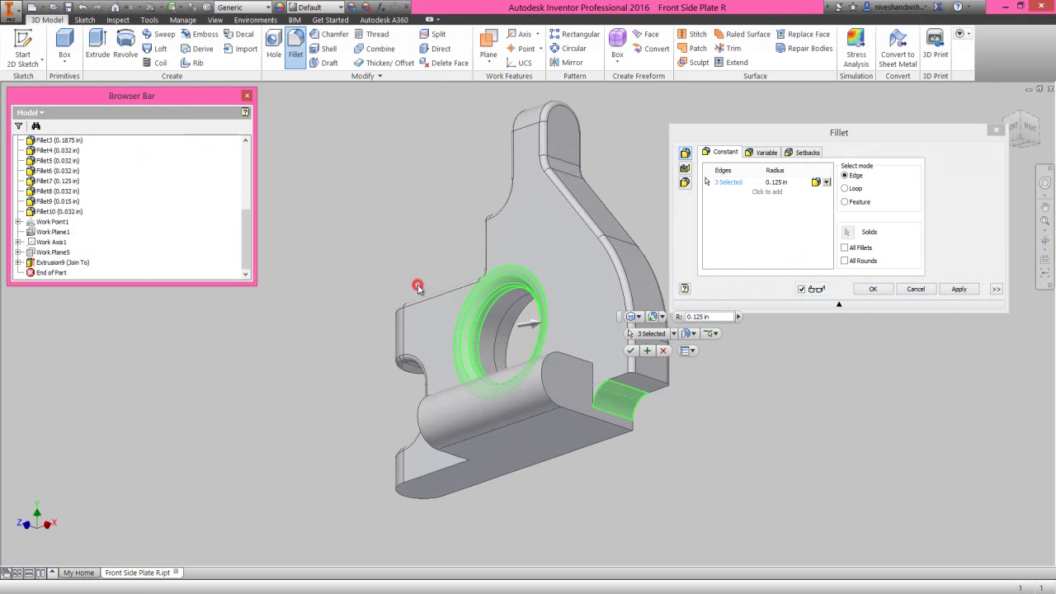
pyautogui.doubleClick(701, 316)
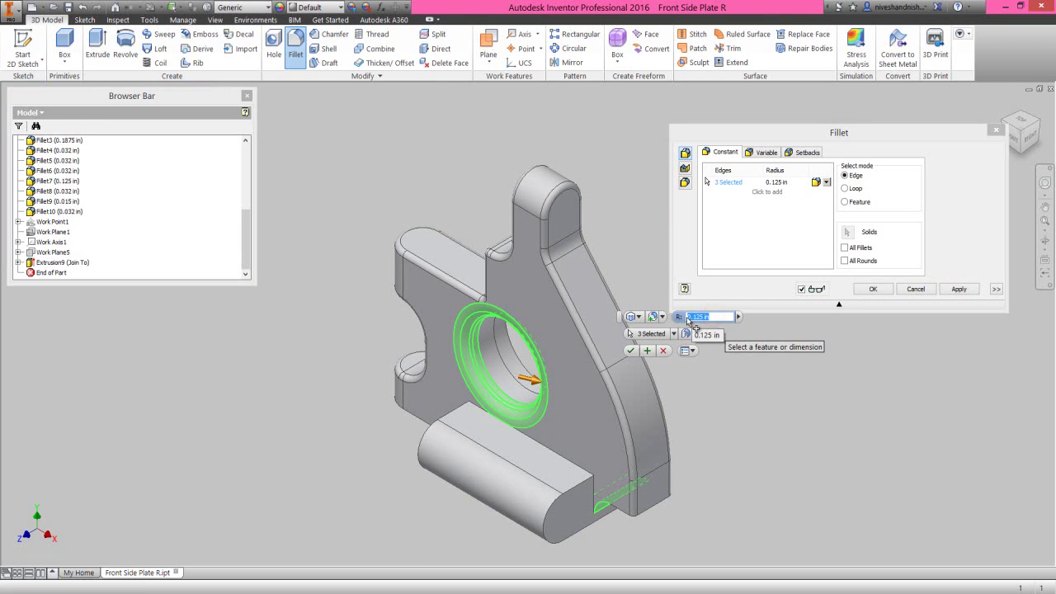
pyautogui.write('.032')
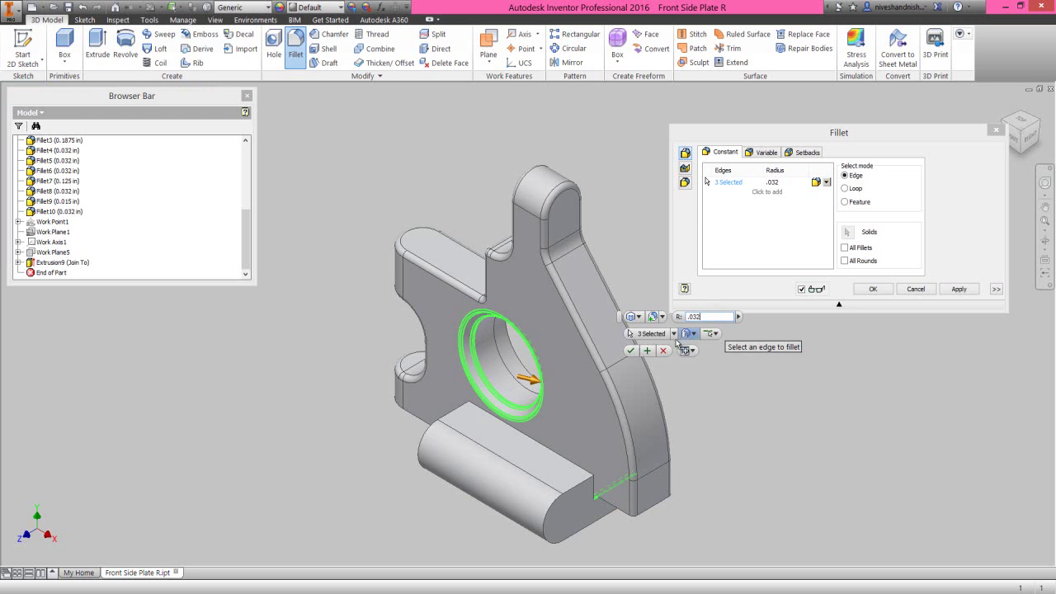
pyautogui.click(649, 351)
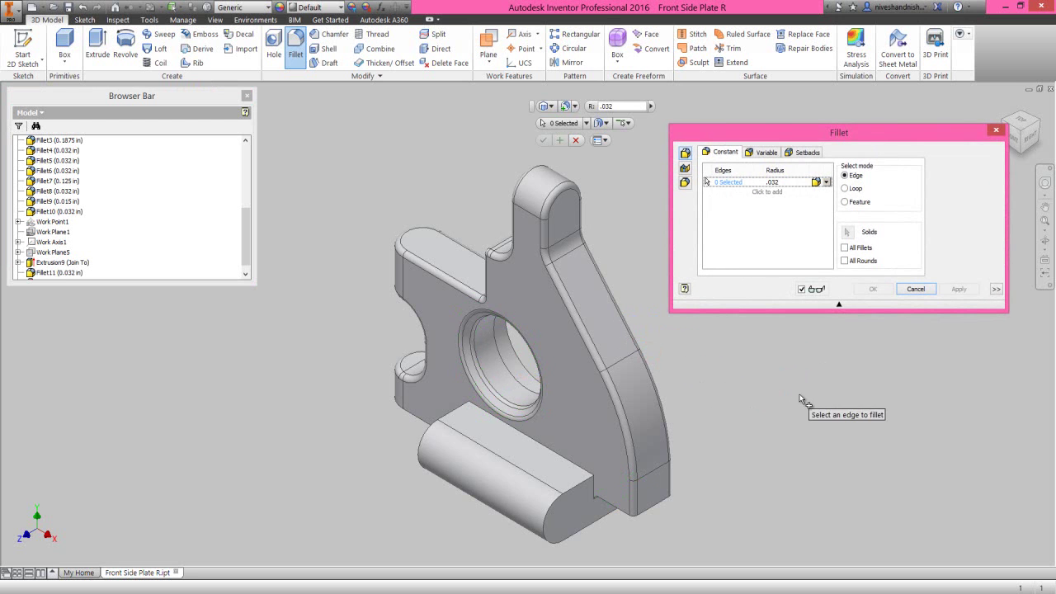
# Fillet the vertical inner edge where the block's end nearest the curved side notch meets the plate with a 0.125 in radius.
pyautogui.click(1045, 240)
pyautogui.moveTo(500, 414); pyautogui.dragTo(617, 406)
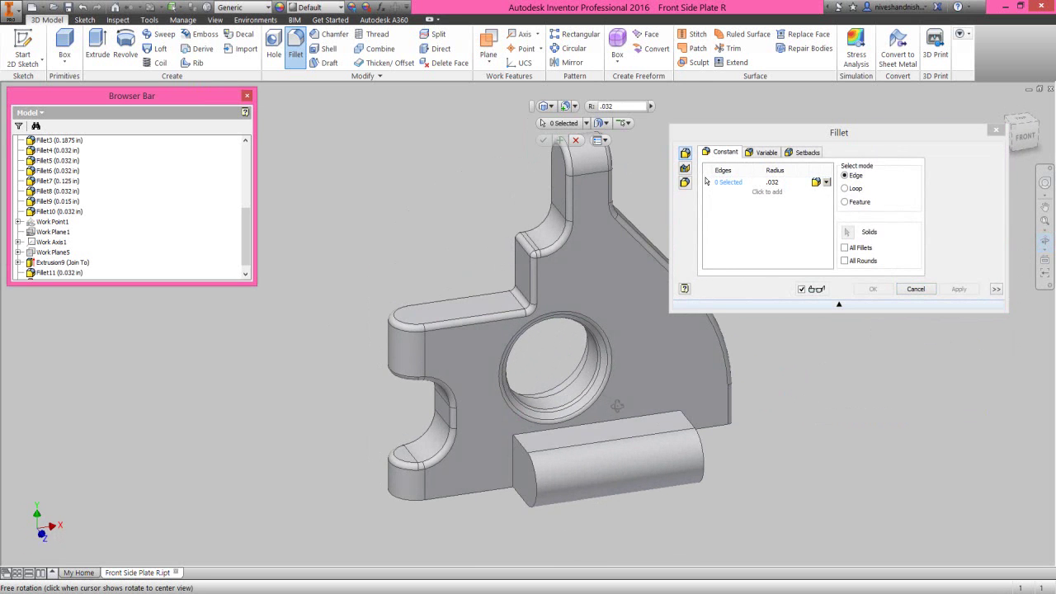
pyautogui.scroll(2, 499, 478)
pyautogui.rightClick(499, 477)
pyautogui.click(538, 474)
pyautogui.click(517, 477)
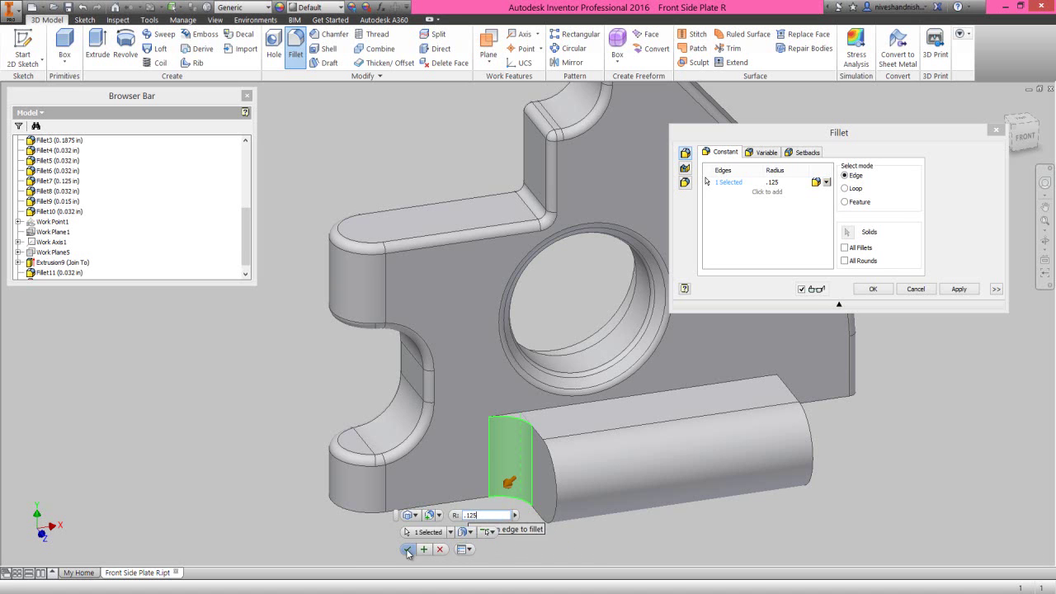
pyautogui.click(407, 550)
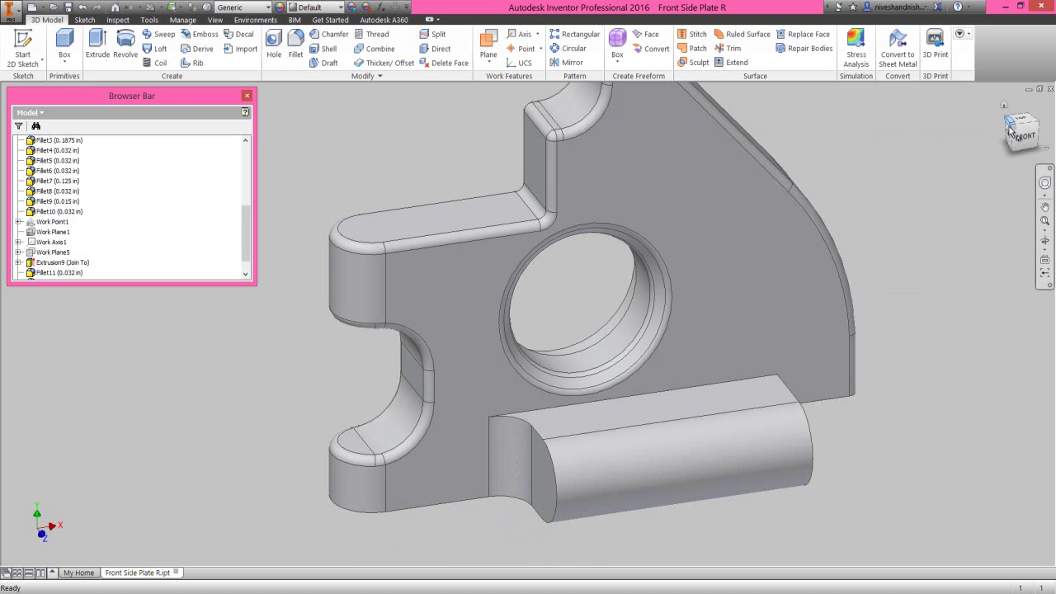
# Fillet the short vertical inner edge between the plate and the block's other end with a 0.032 in radius.
pyautogui.click(1010, 128)
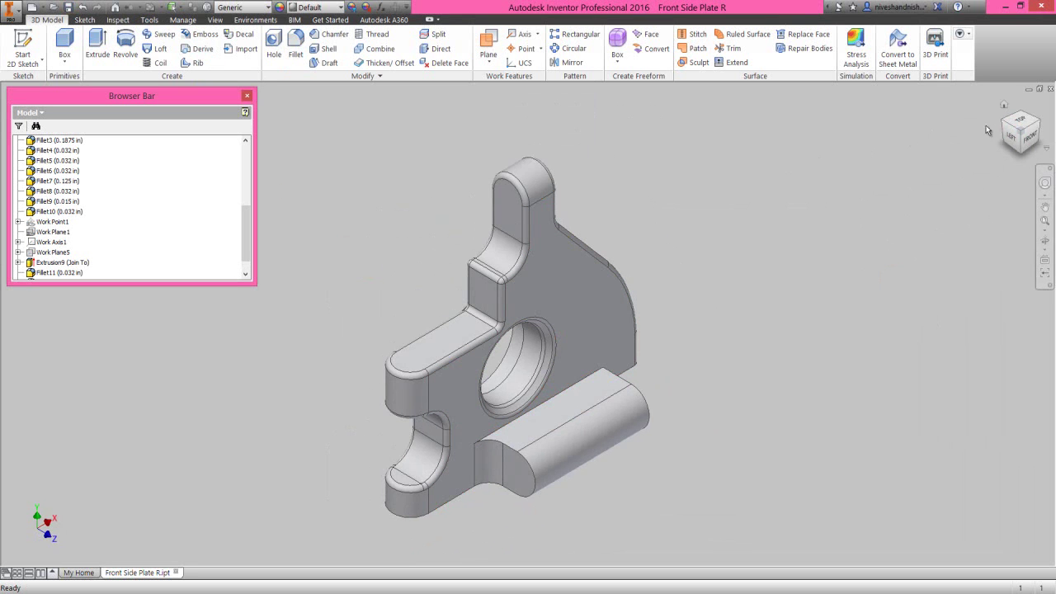
pyautogui.click(1042, 124)
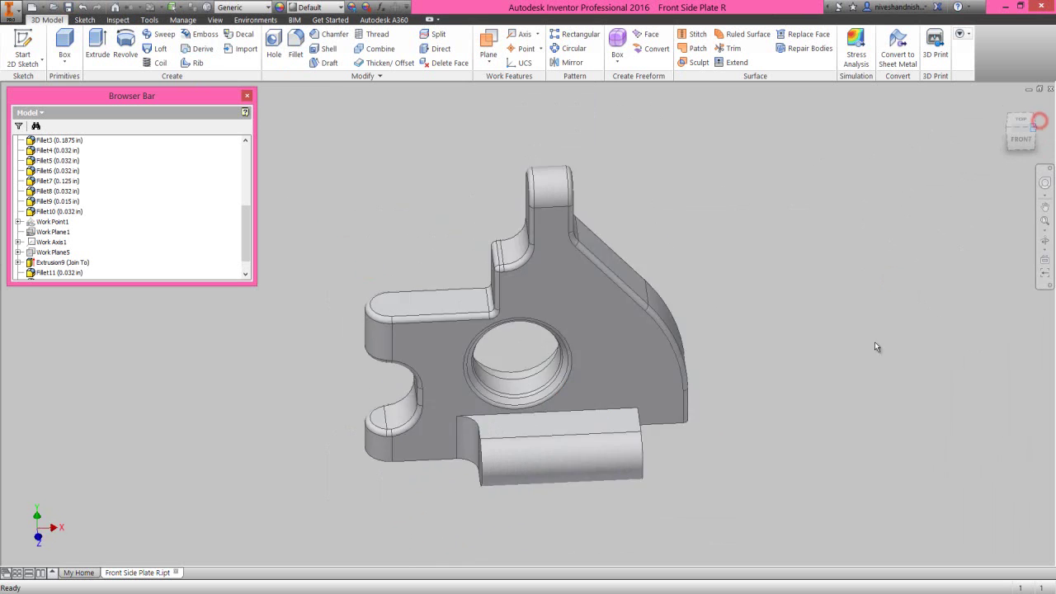
pyautogui.scroll(5, 627, 495)
pyautogui.click(602, 447)
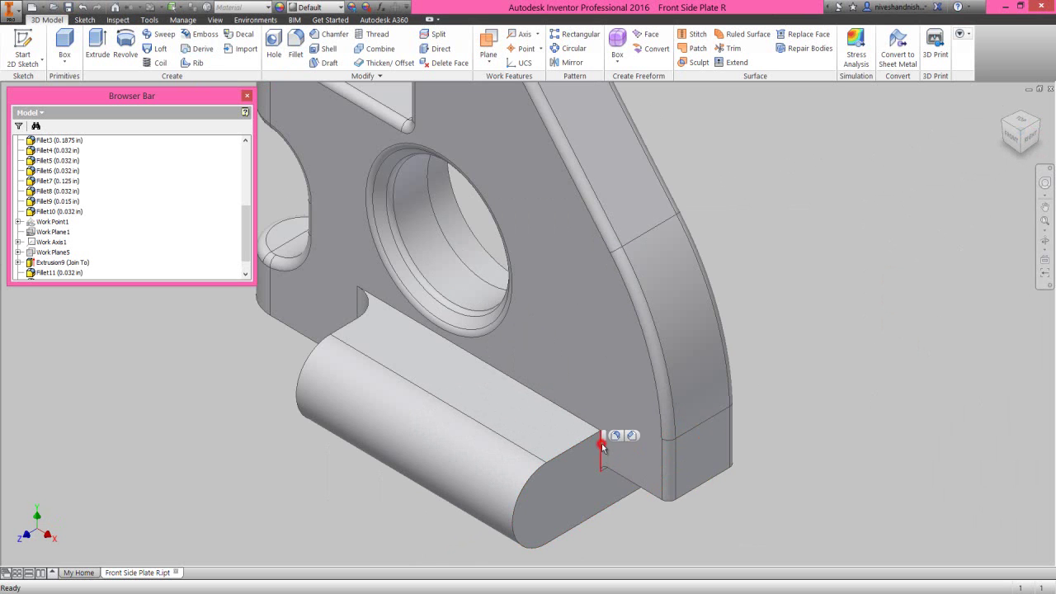
pyautogui.click(617, 437)
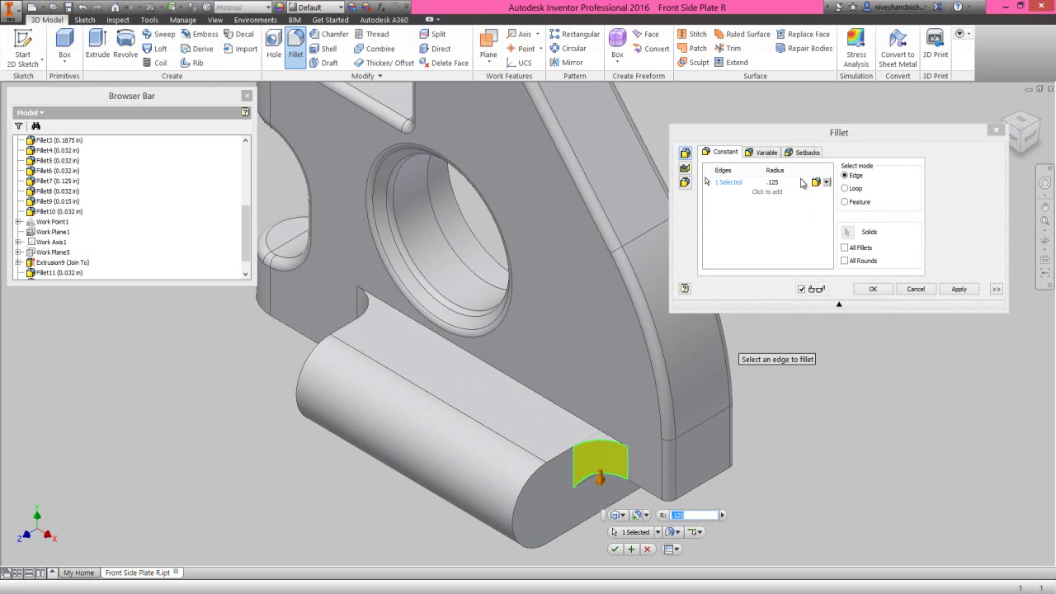
pyautogui.click(768, 182)
pyautogui.press('BackSpace')
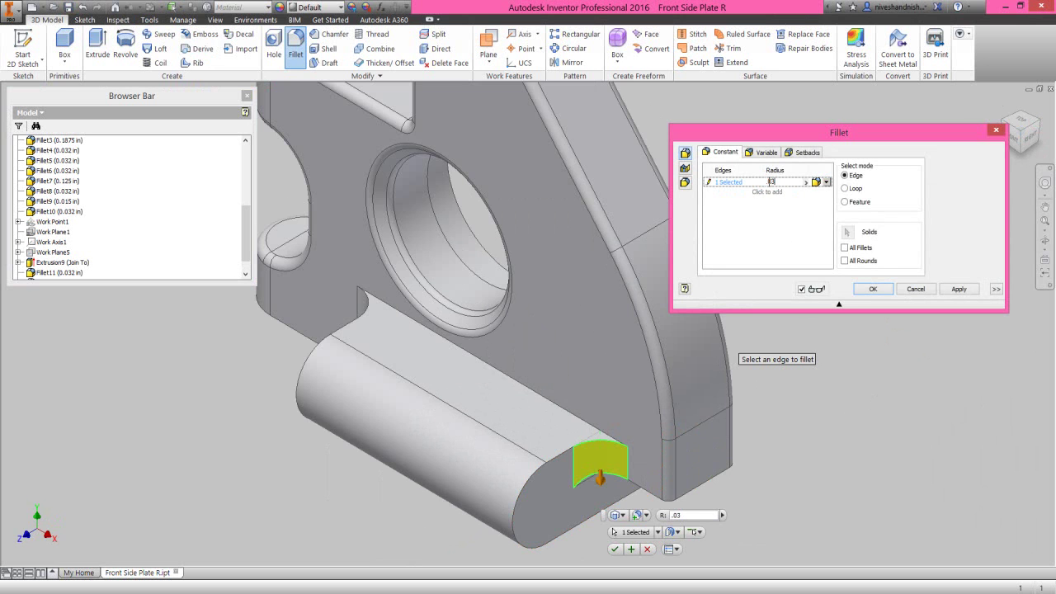
pyautogui.click(959, 289)
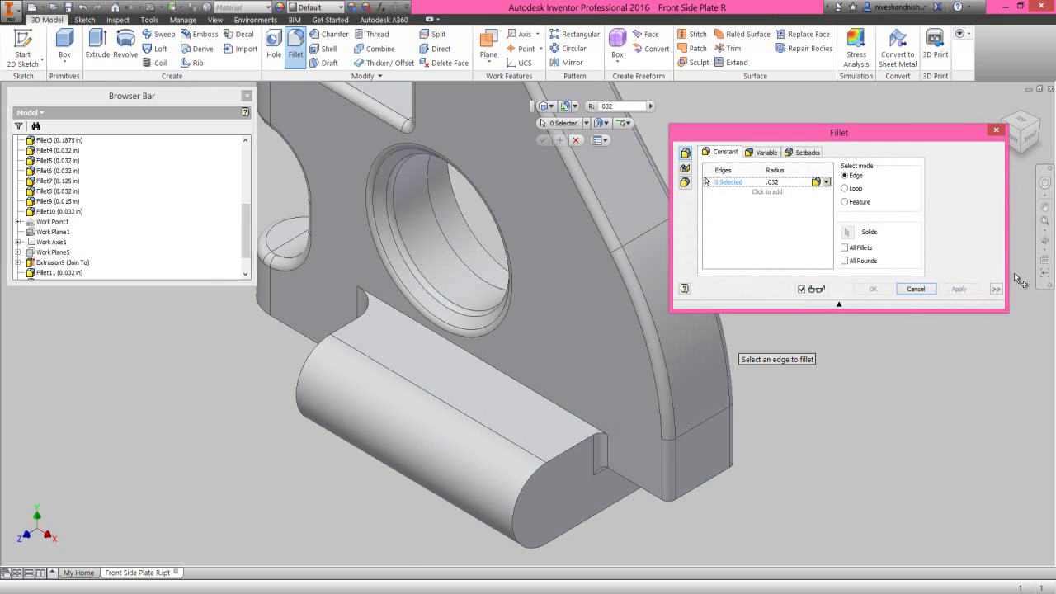
# Apply a 0.032 in fillet to the connected edges around the plate's lower end face and down the block's rear edge.
pyautogui.click(1044, 234)
pyautogui.moveTo(568, 387); pyautogui.dragTo(589, 365)
pyautogui.rightClick(588, 364)
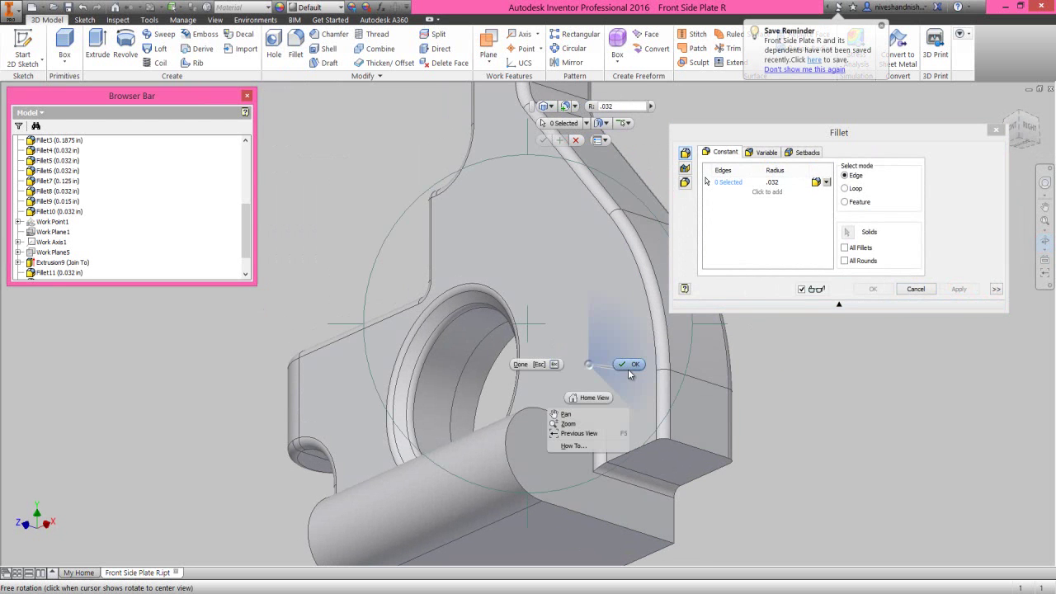
pyautogui.click(636, 365)
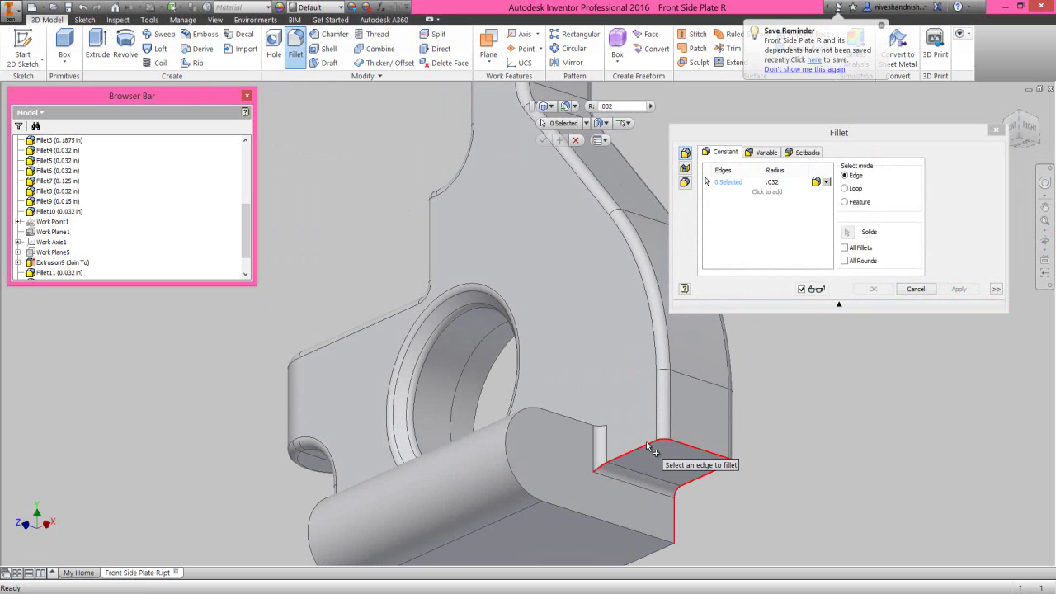
pyautogui.click(646, 444)
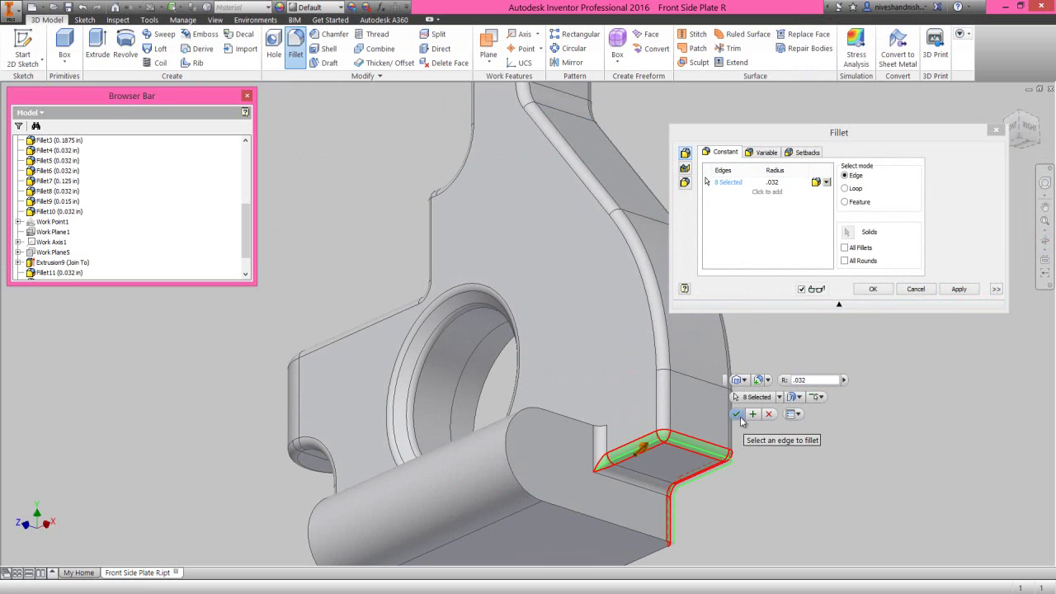
pyautogui.click(753, 415)
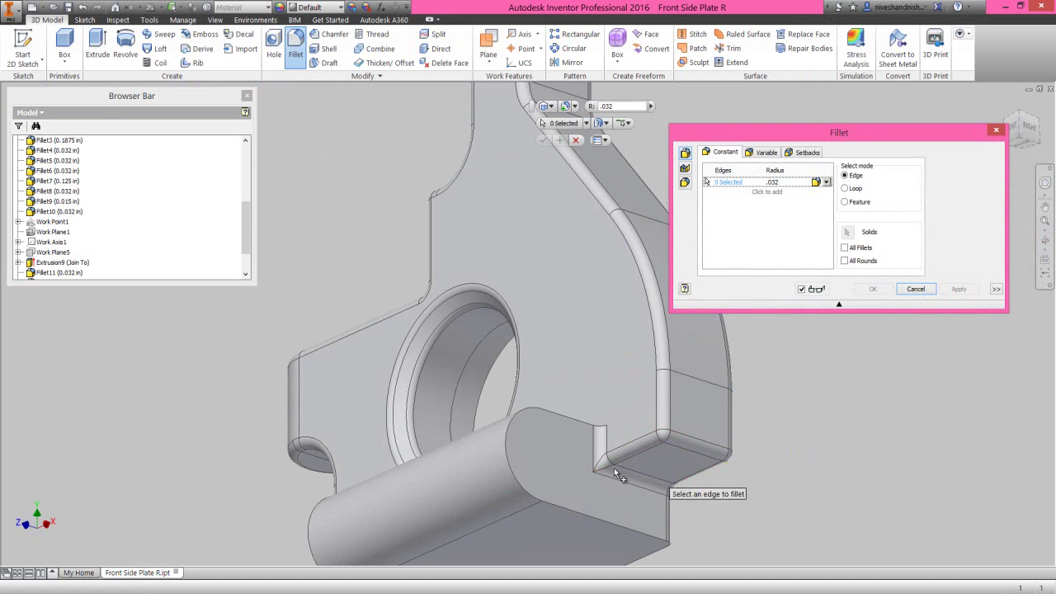
# Apply a 0.032 in fillet to the connected edges around both rounded ends of the block and its underside.
pyautogui.click(505, 446)
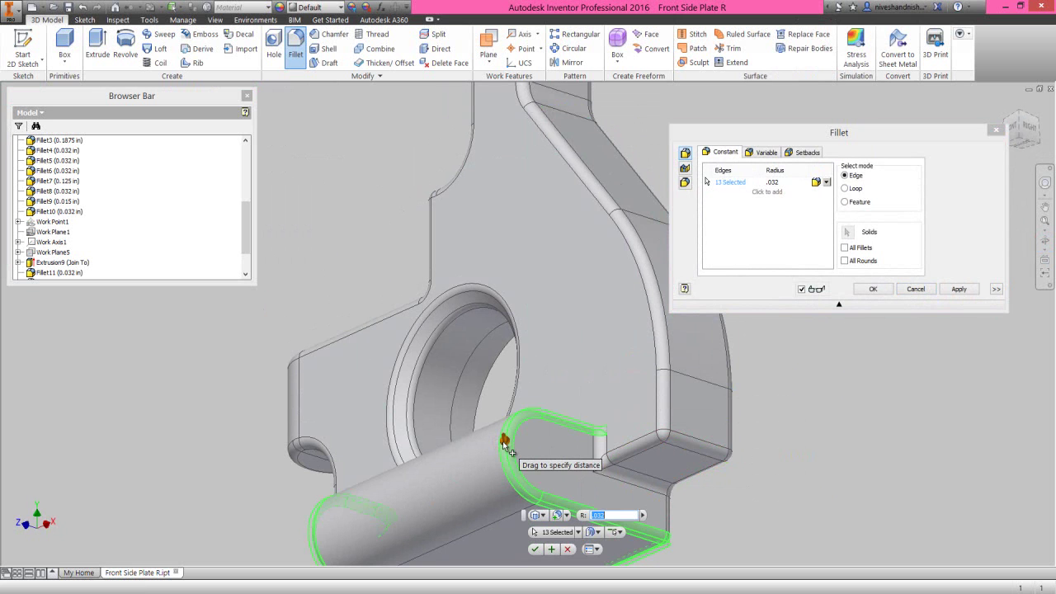
pyautogui.click(534, 549)
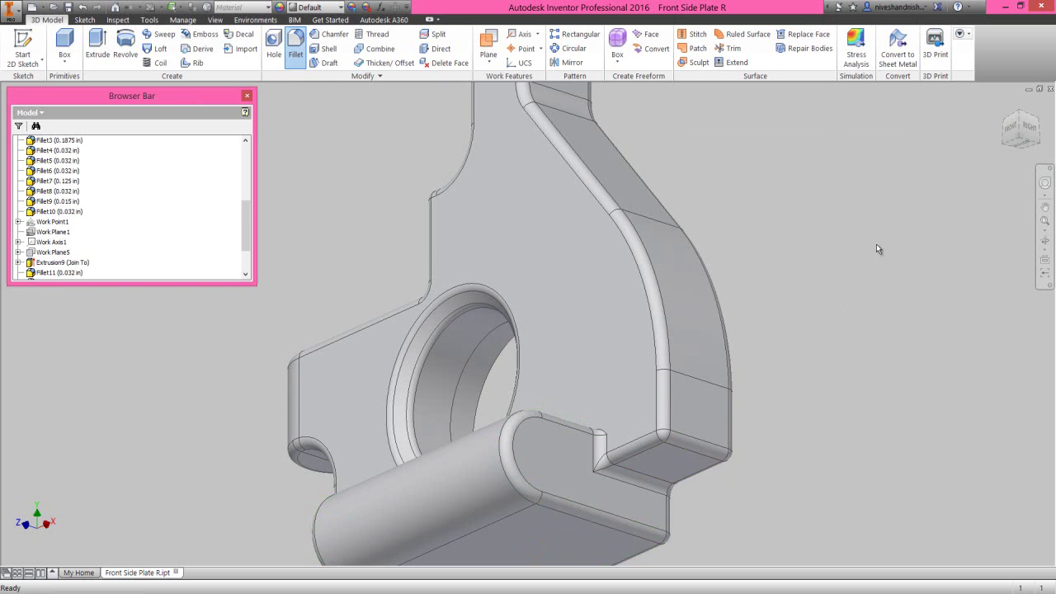
pyautogui.click(1020, 118)
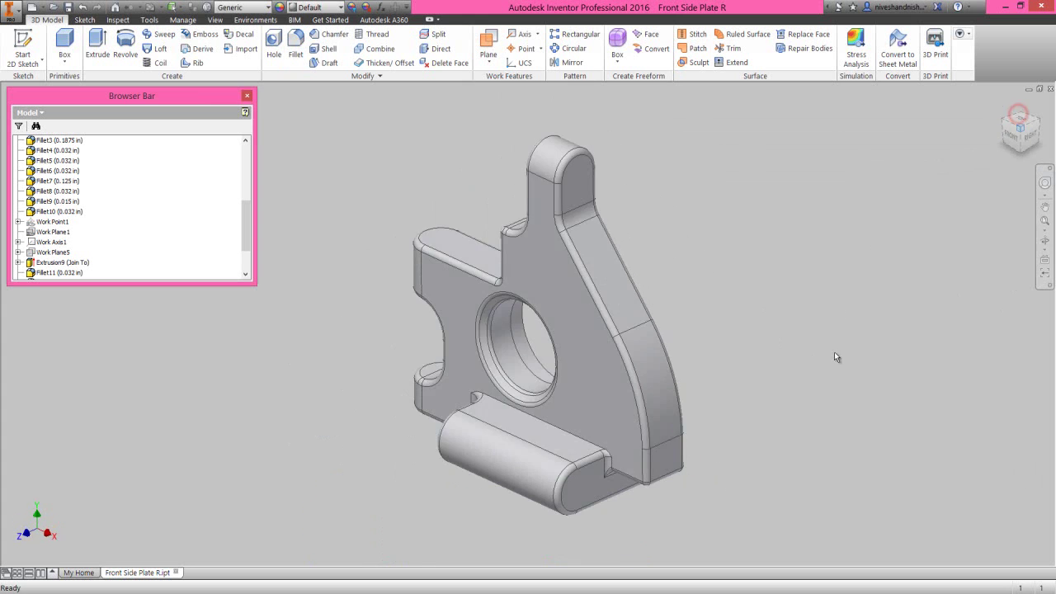
pyautogui.click(742, 314)
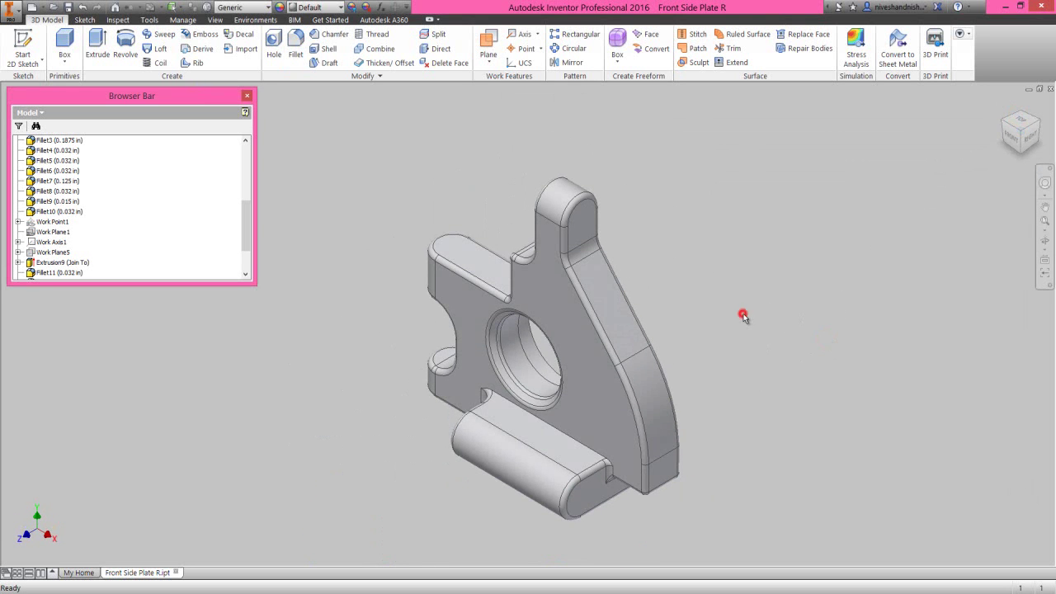
# Fillet the long inner edge chain where the block's upper face meets the plate with a 0.015 in radius.
pyautogui.click(575, 439)
pyautogui.click(771, 182)
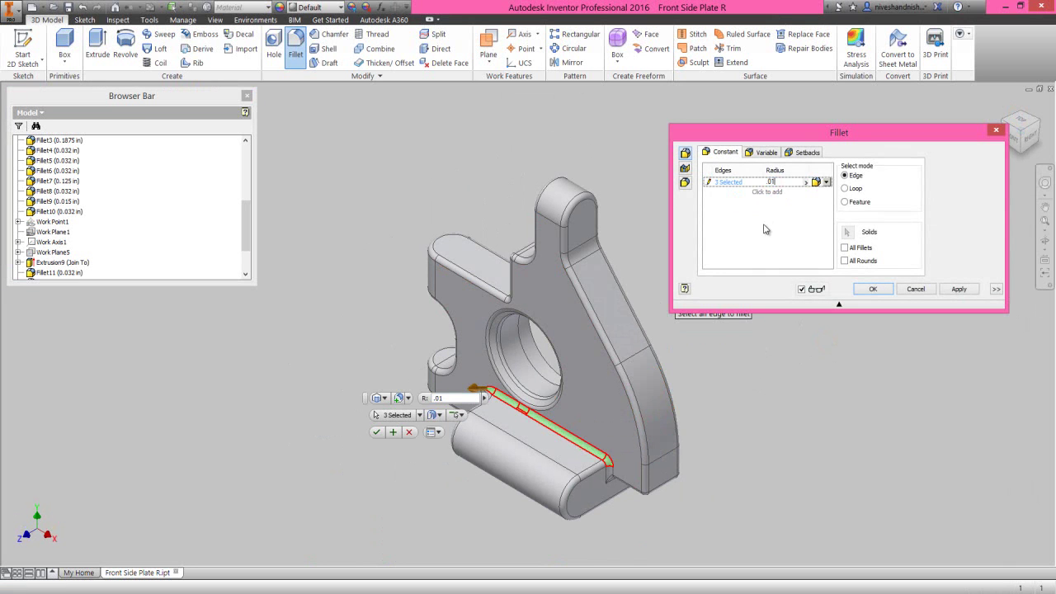
pyautogui.click(879, 290)
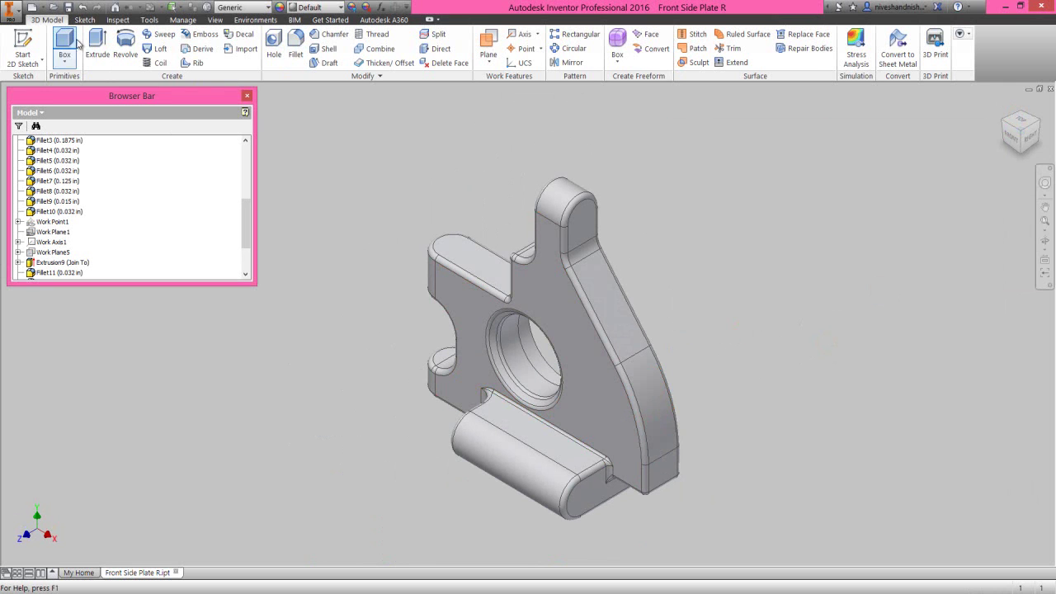
pyautogui.scroll(-2, 197, 202)
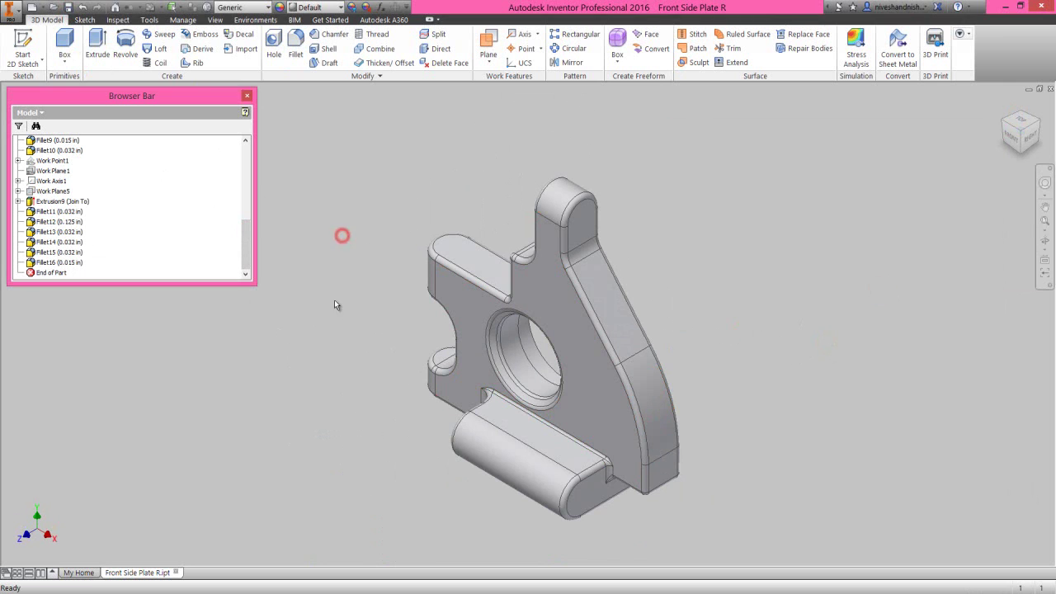
# Create a sketch on the block's end face farthest from the curved side notch and project the face's rounded edge into it.
pyautogui.click(588, 500)
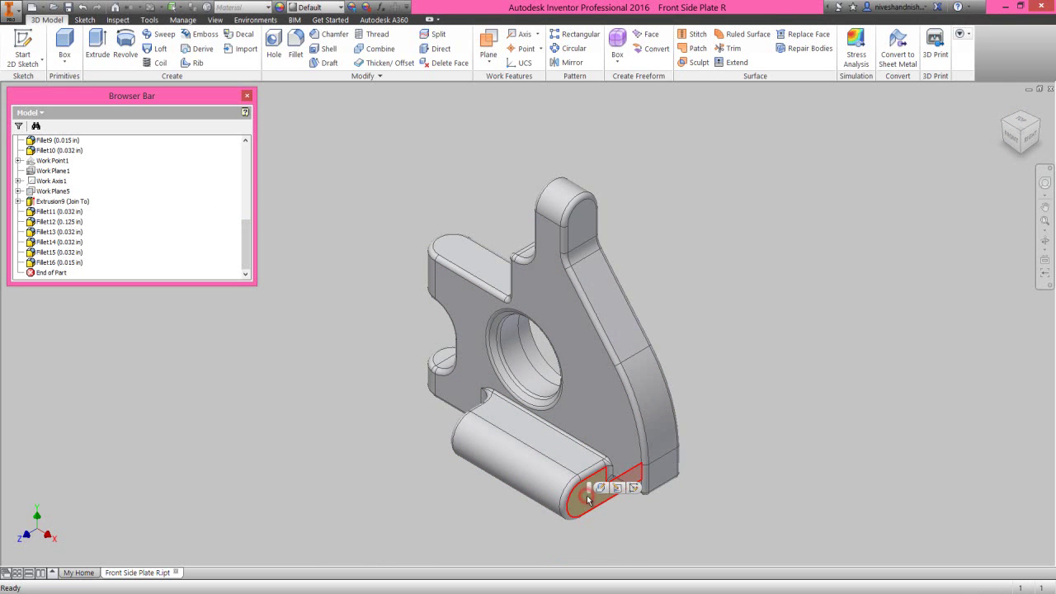
pyautogui.click(634, 488)
pyautogui.scroll(5, 592, 522)
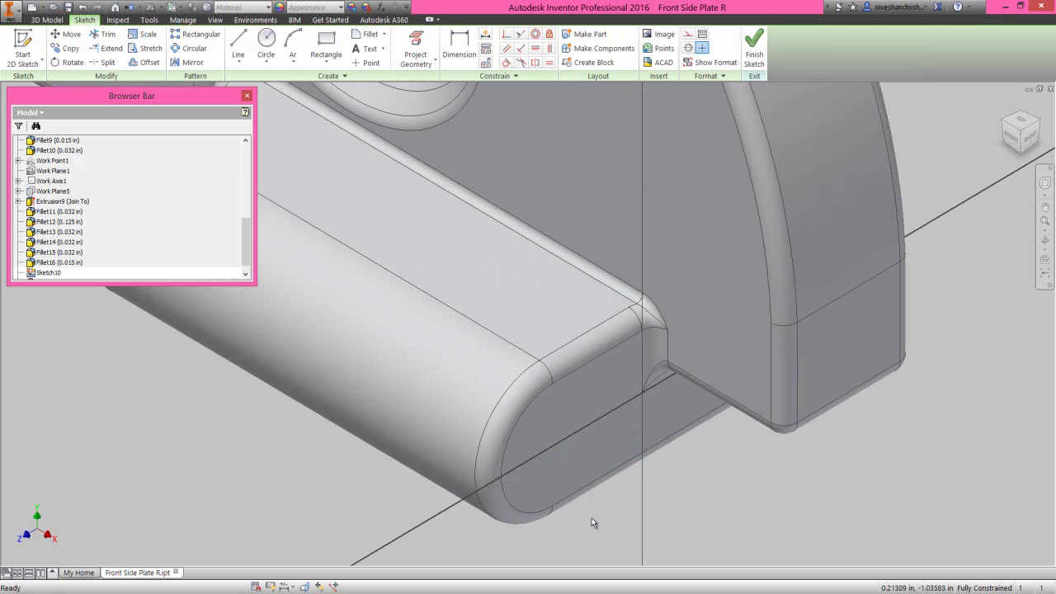
pyautogui.click(416, 49)
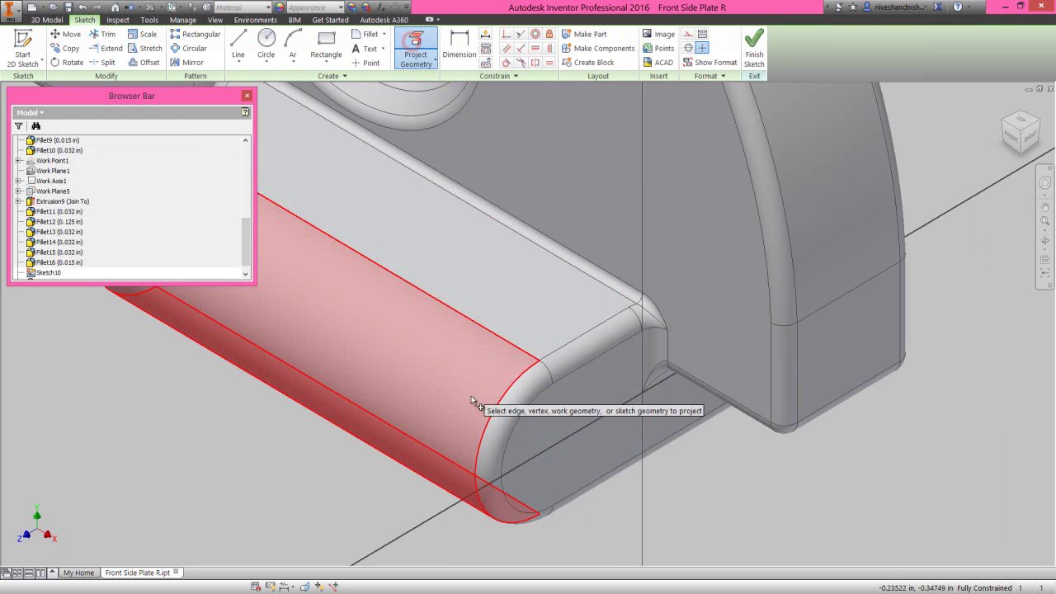
pyautogui.click(511, 431)
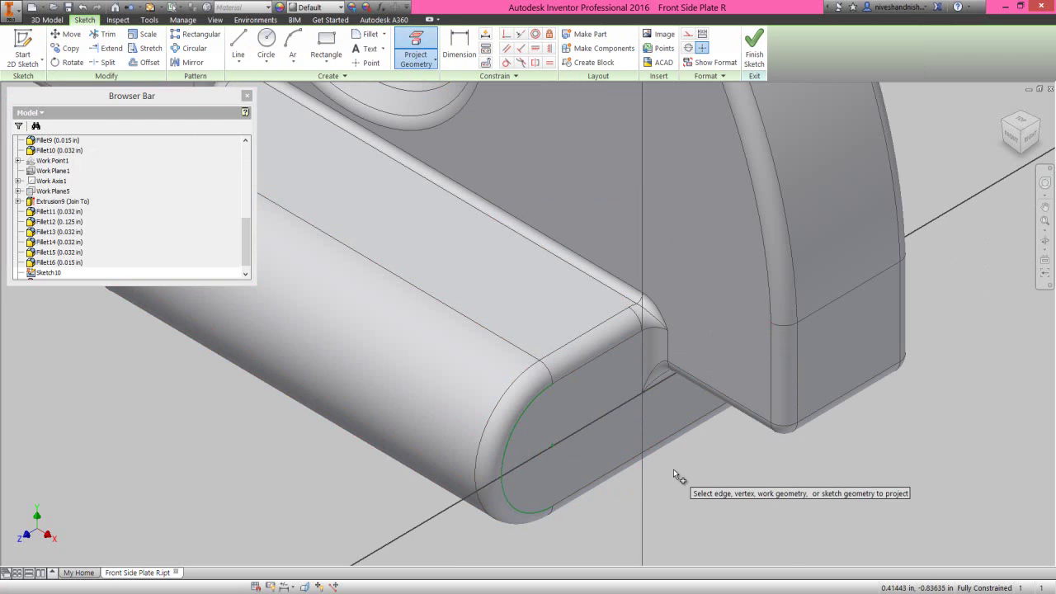
pyautogui.rightClick(673, 469)
pyautogui.click(701, 473)
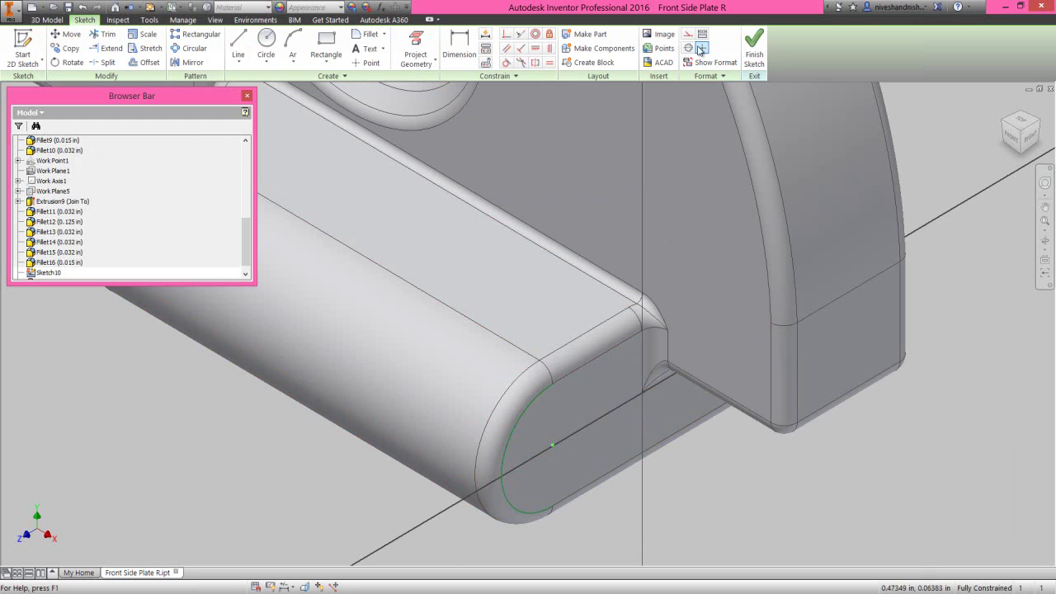
# Convert the projected arc to construction geometry and finish the sketch.
pyautogui.click(525, 409)
pyautogui.click(687, 41)
pyautogui.click(697, 452)
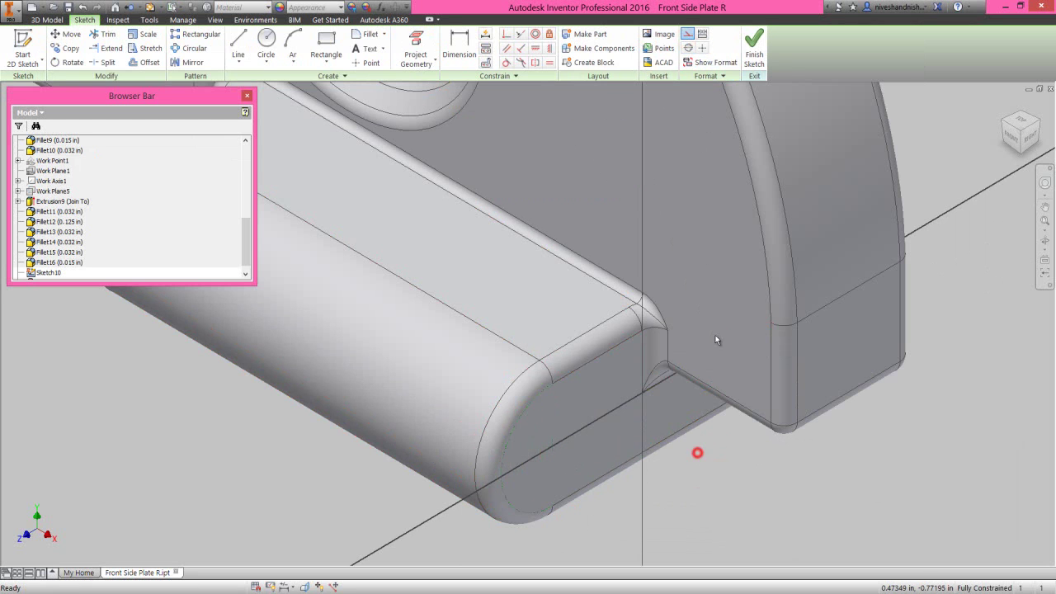
pyautogui.click(754, 46)
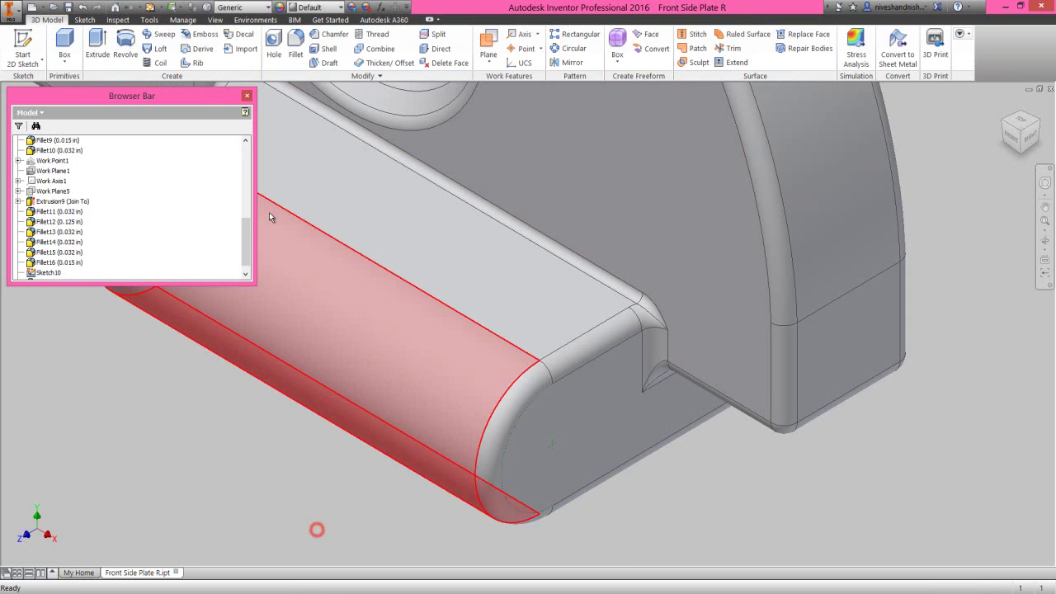
# Set up a simple hole at the projected arc's center with termination To, ending at the block's opposite end face.
pyautogui.click(272, 41)
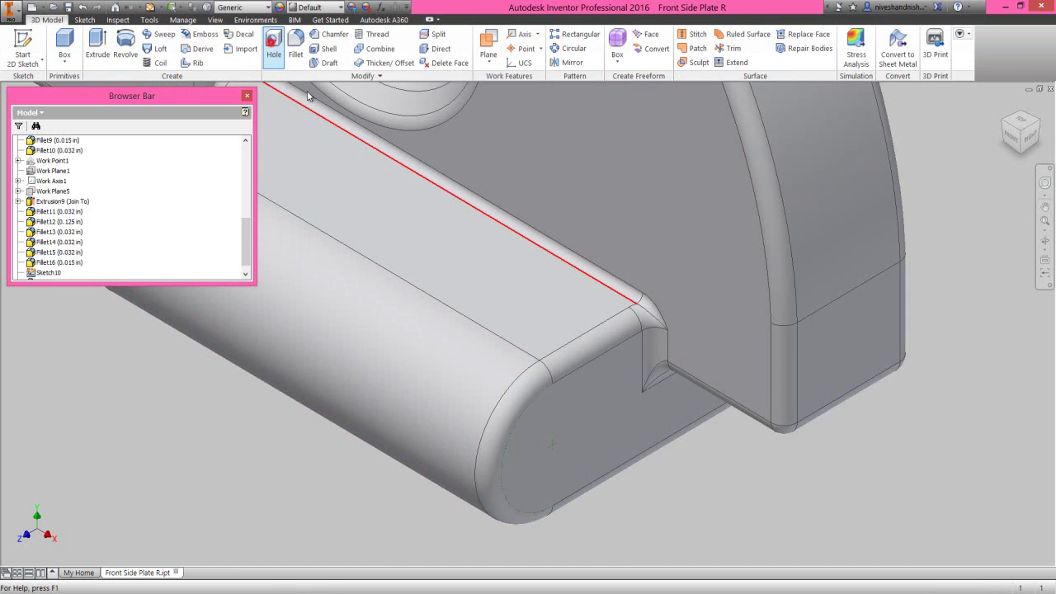
pyautogui.scroll(-5, 586, 499)
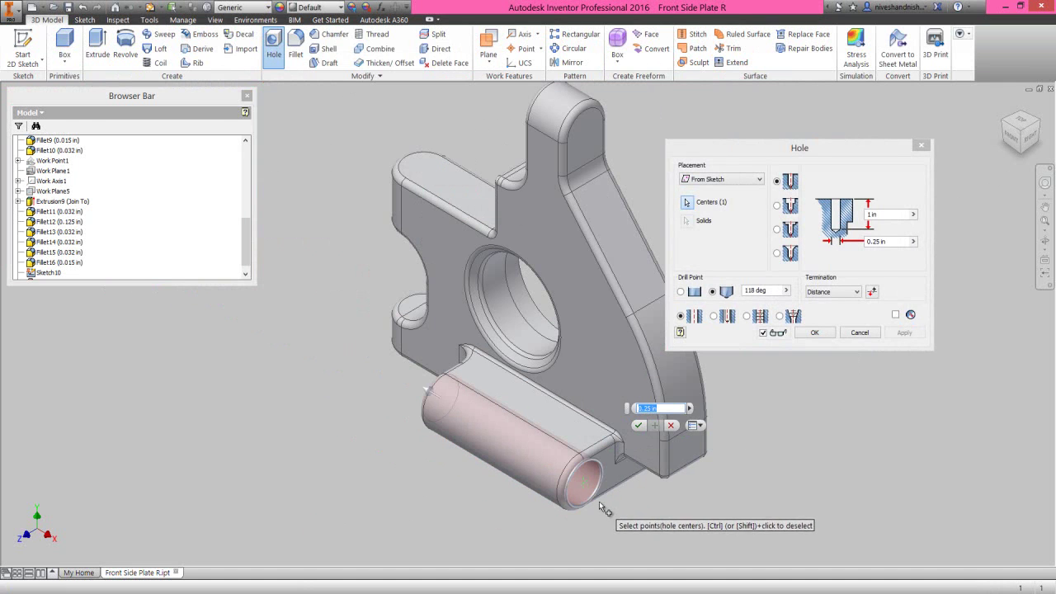
pyautogui.click(784, 156)
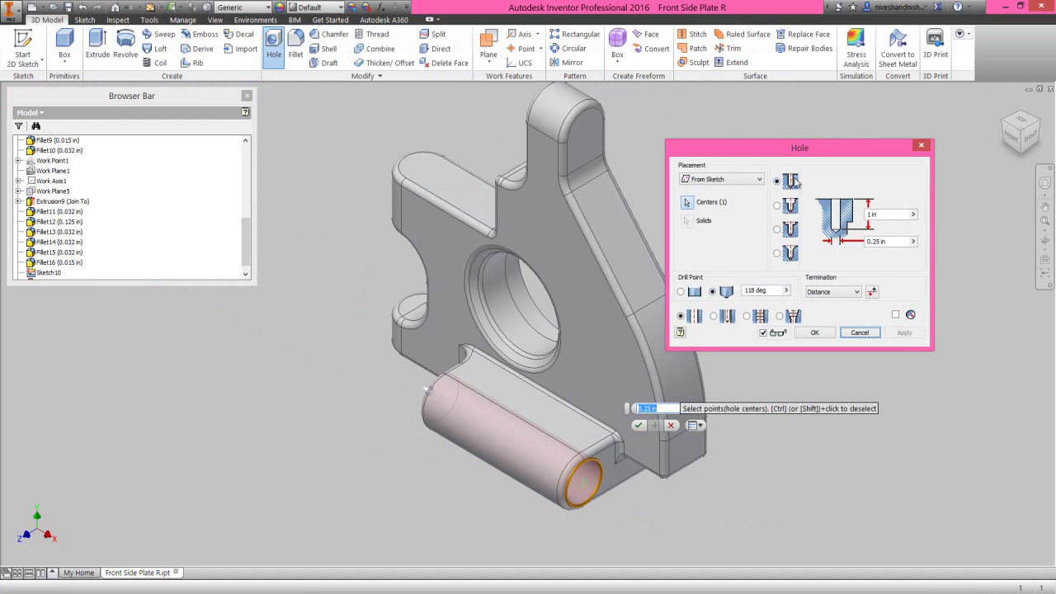
pyautogui.click(855, 297)
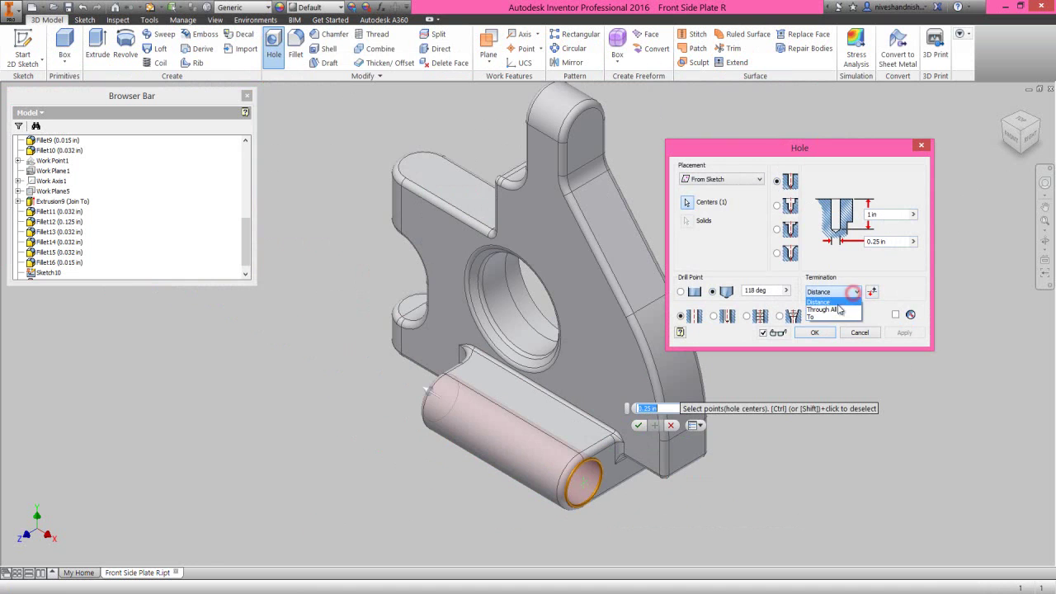
pyautogui.click(825, 318)
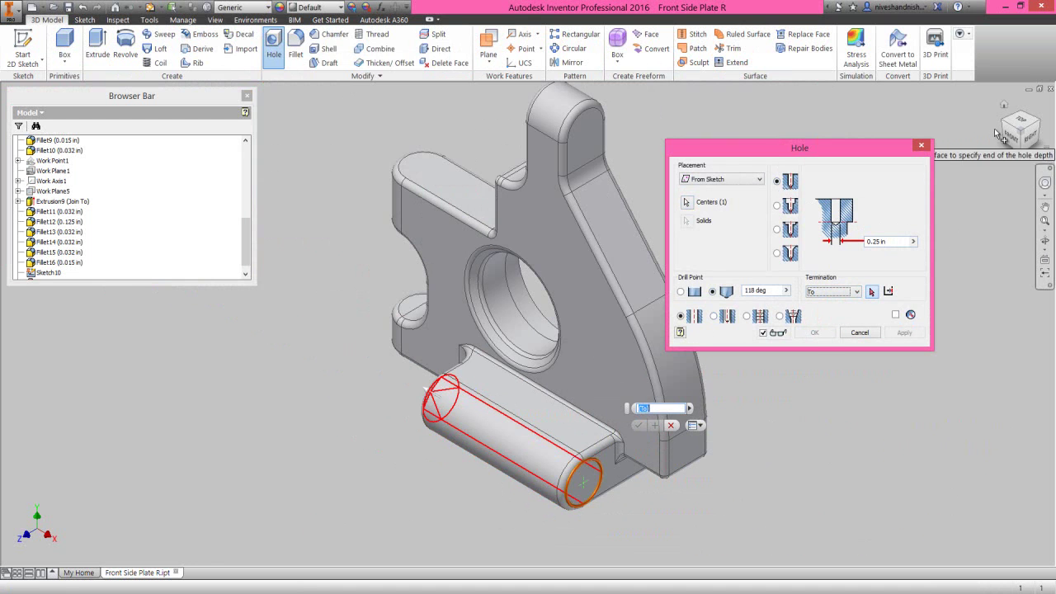
pyautogui.keyDown('shift'); pyautogui.moveTo(643, 346); pyautogui.dragTo(494, 495, button='middle'); pyautogui.keyUp('shift')
pyautogui.scroll(3, 494, 495)
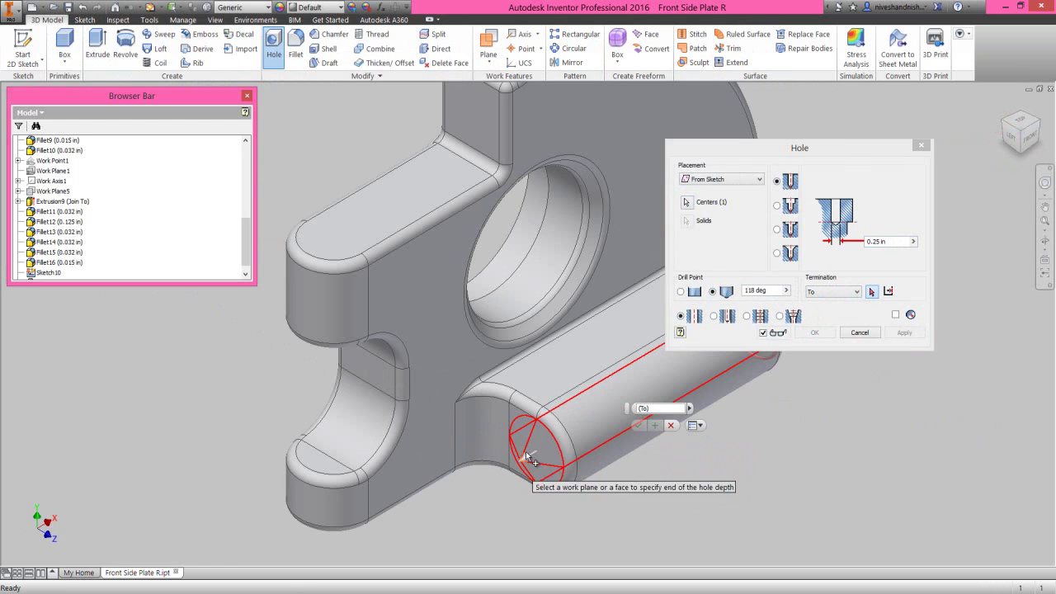
pyautogui.click(532, 441)
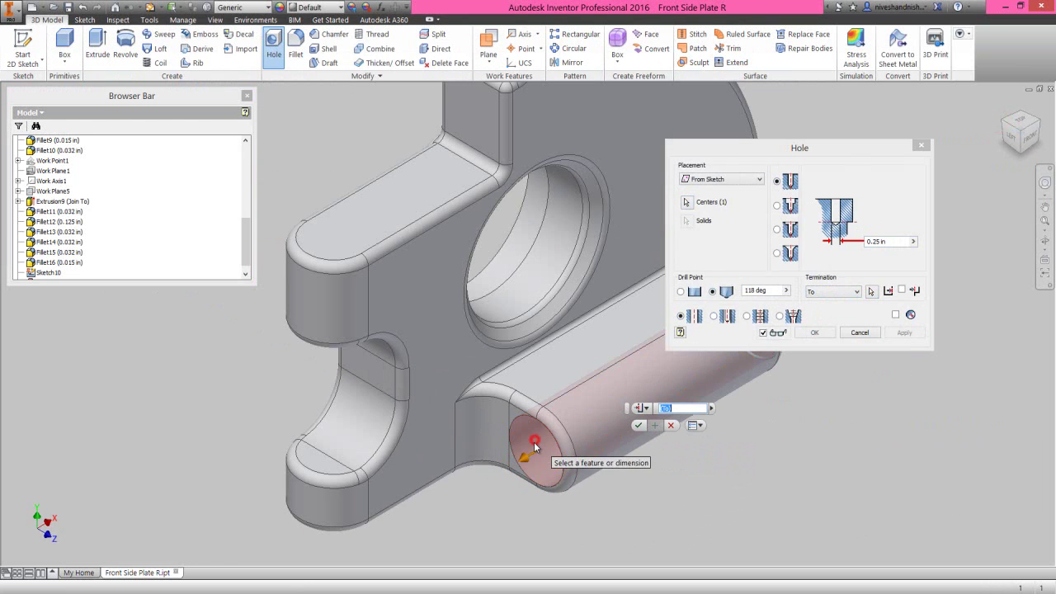
# Set the hole diameter to 0.125 in and create the hole through the block.
pyautogui.click(744, 152)
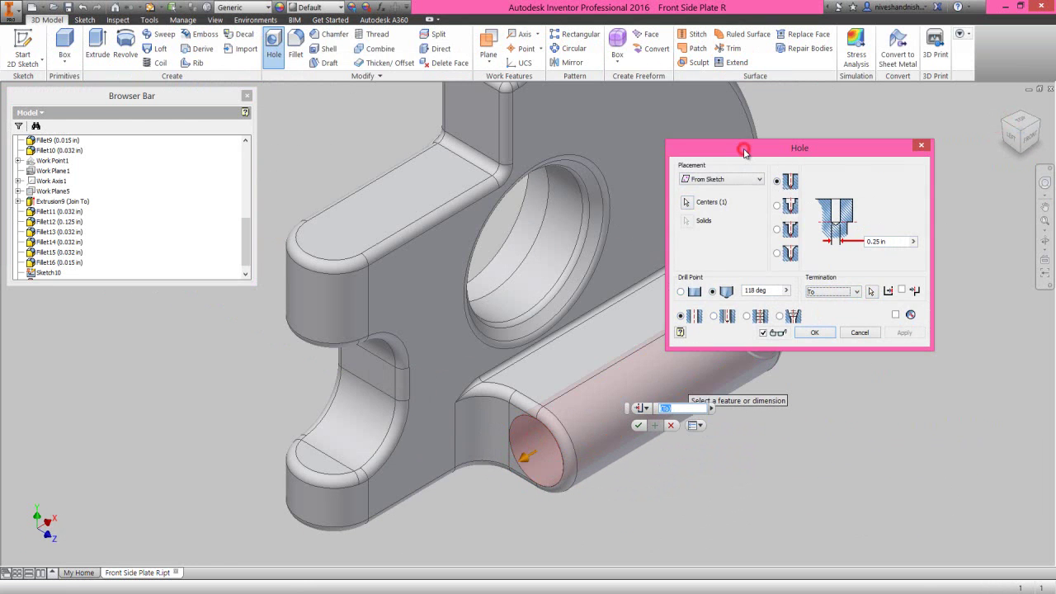
pyautogui.click(880, 241)
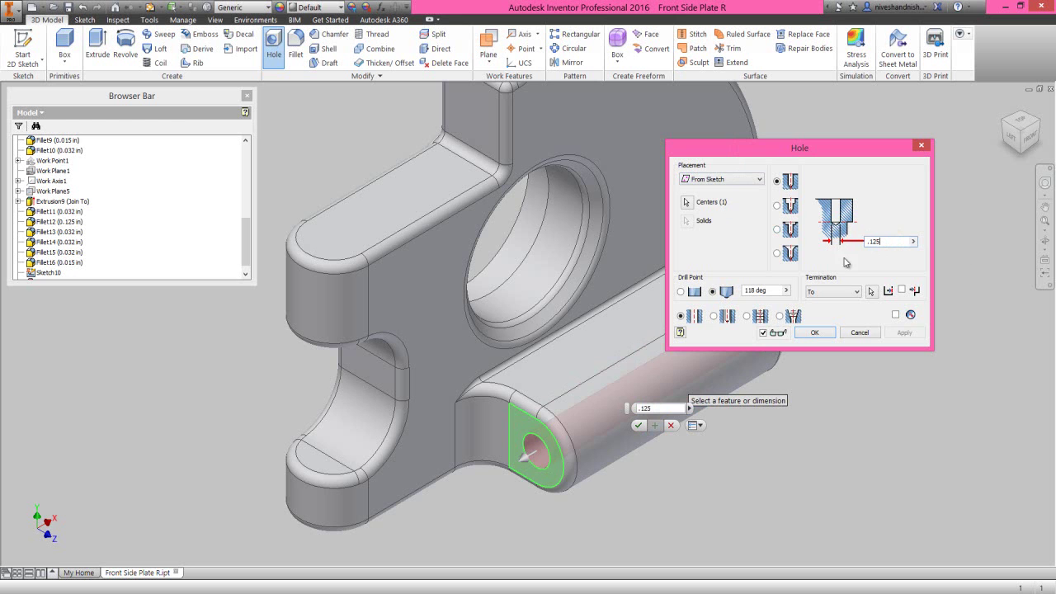
pyautogui.click(829, 333)
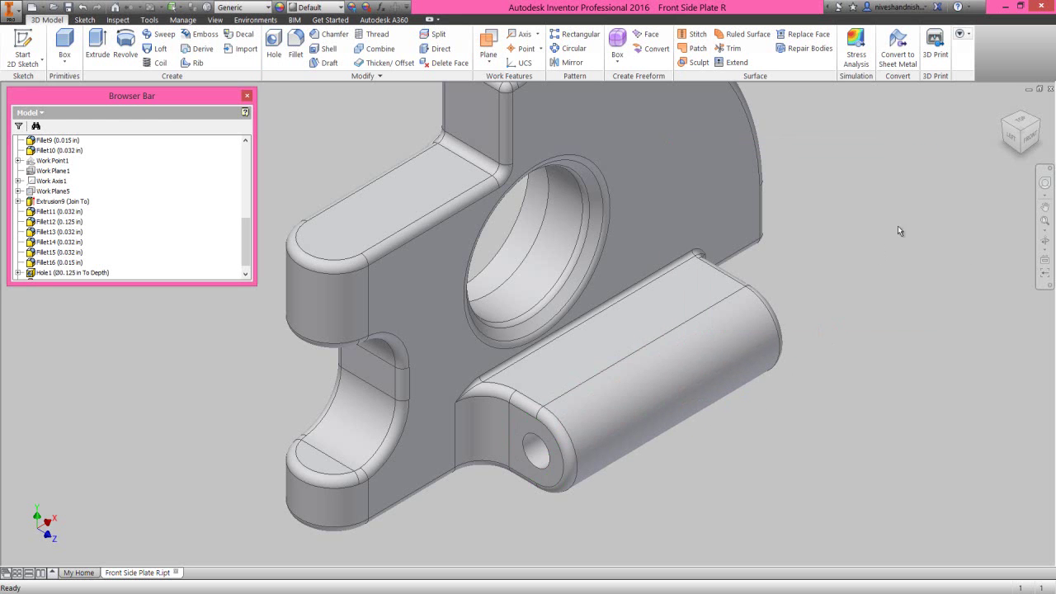
# Create a work plane offset inward from the small flat face at the lower end of the plate's curved side.
pyautogui.click(1037, 124)
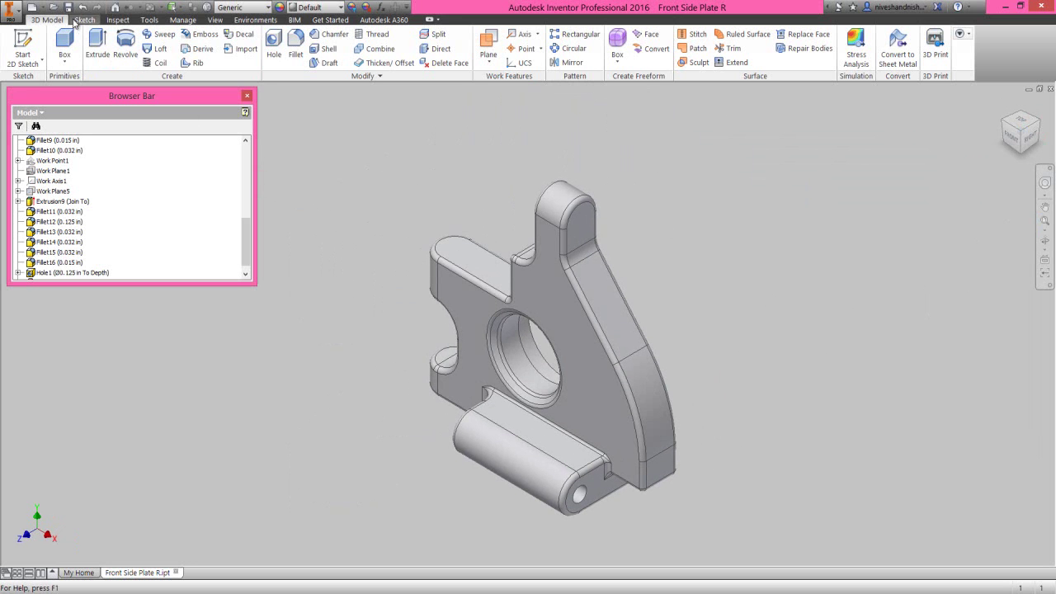
pyautogui.click(325, 314)
pyautogui.click(489, 55)
pyautogui.click(505, 103)
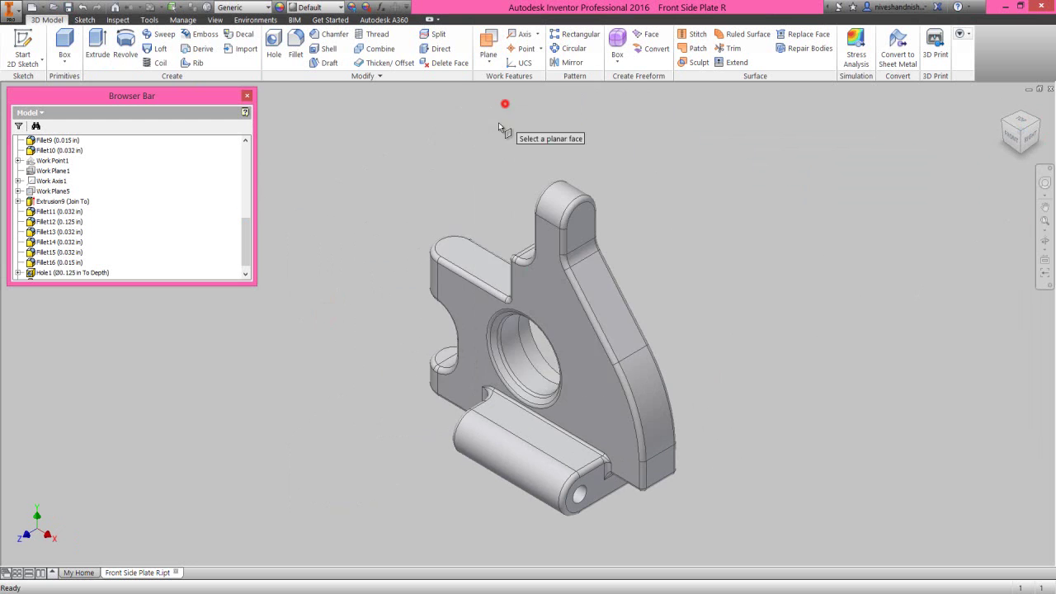
pyautogui.click(664, 460)
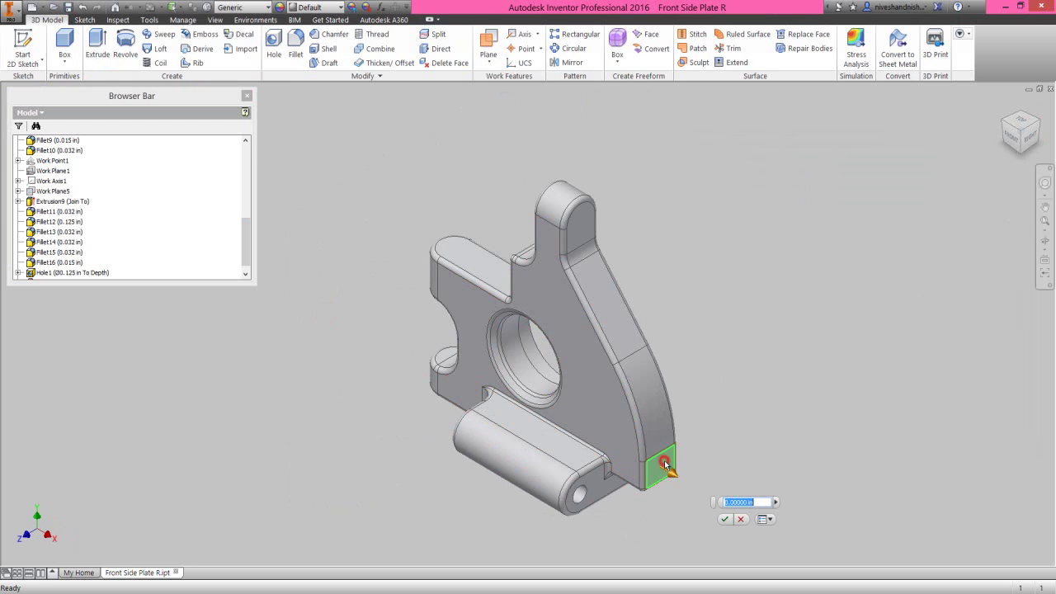
pyautogui.click(724, 519)
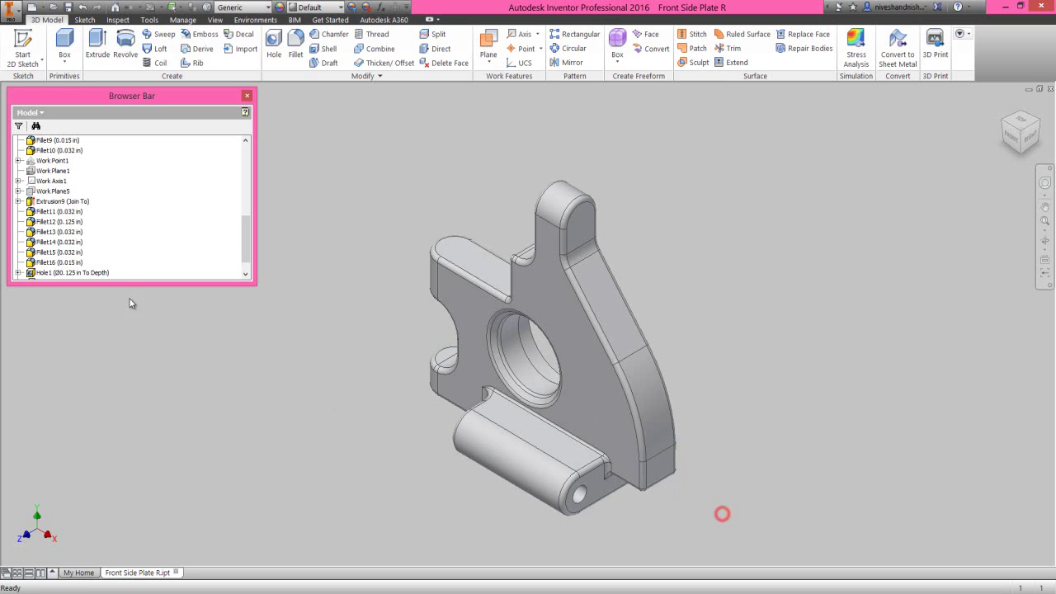
# Turn on Auto-Resize for the new offset work plane.
pyautogui.scroll(-1, 236, 223)
pyautogui.click(55, 262)
pyautogui.rightClick(56, 267)
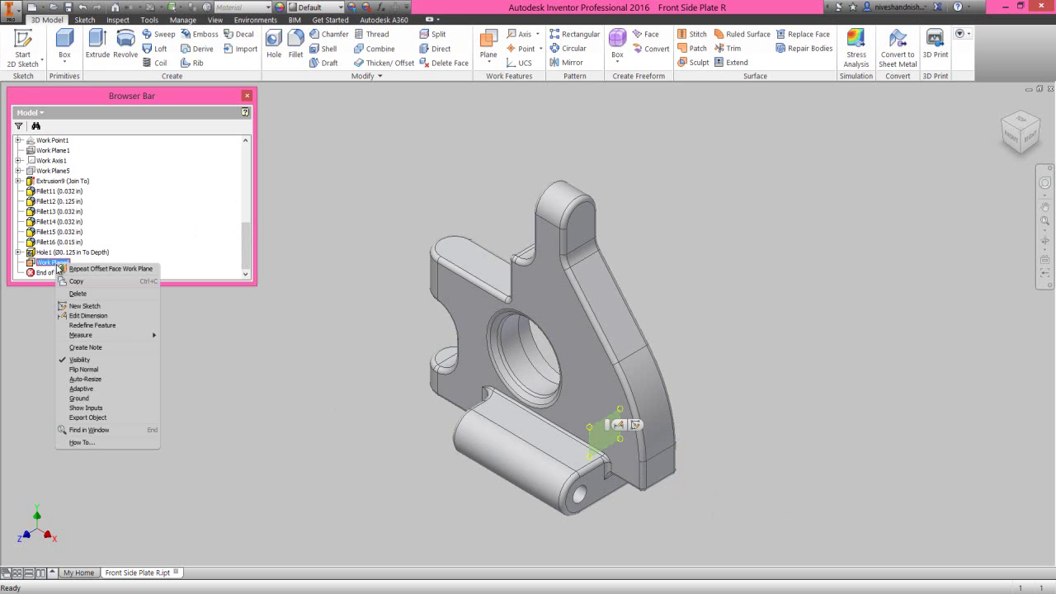
pyautogui.click(84, 379)
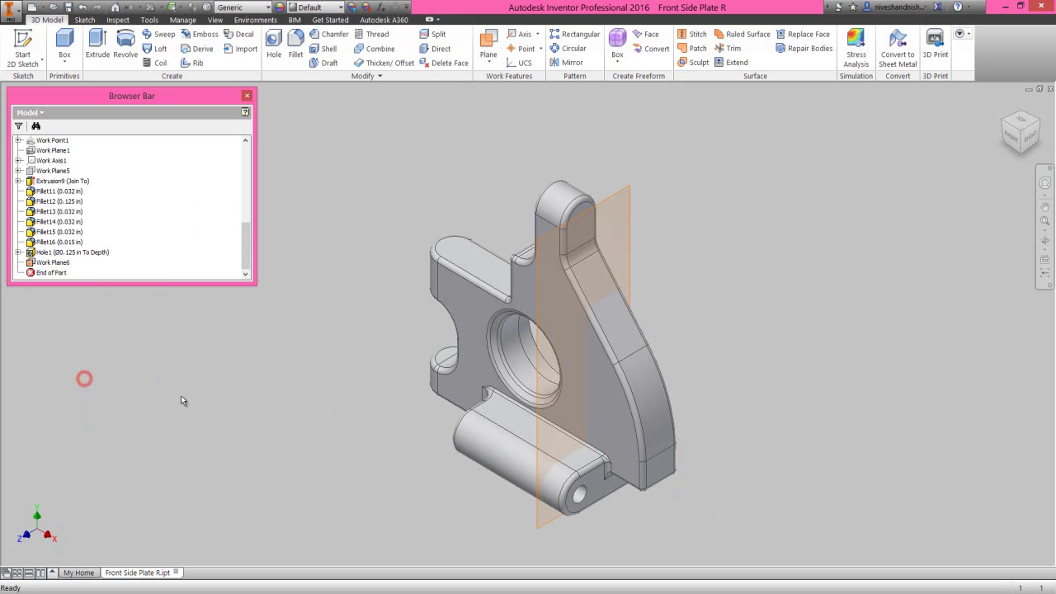
pyautogui.click(337, 374)
# Sketch a slanted line on the offset work plane from about (-0.28, -0.05) in to (-0.08, 0.14) in, above the block, and finish the sketch.
pyautogui.click(632, 193)
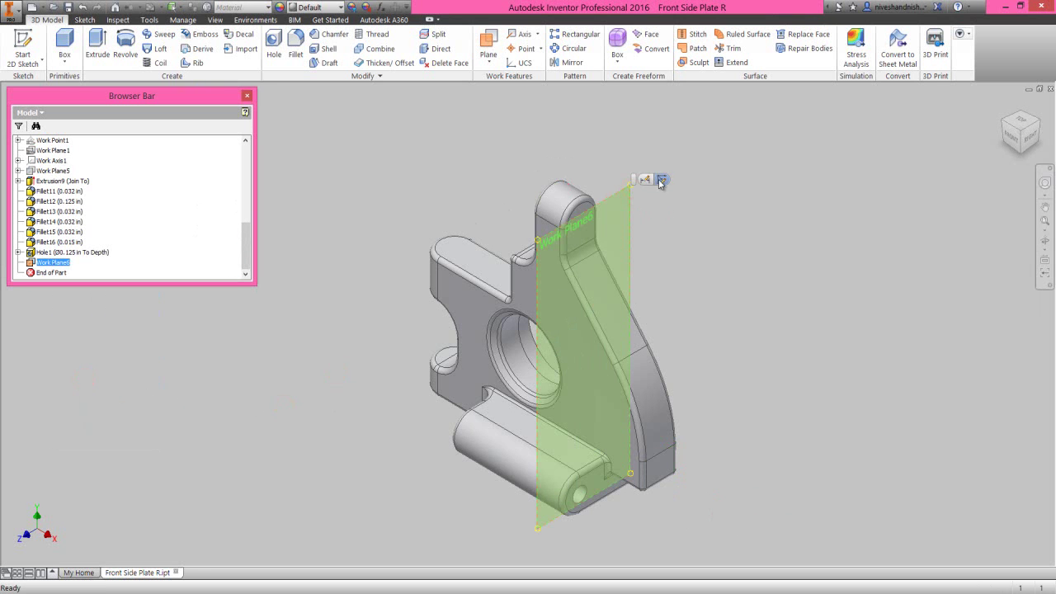
pyautogui.click(662, 182)
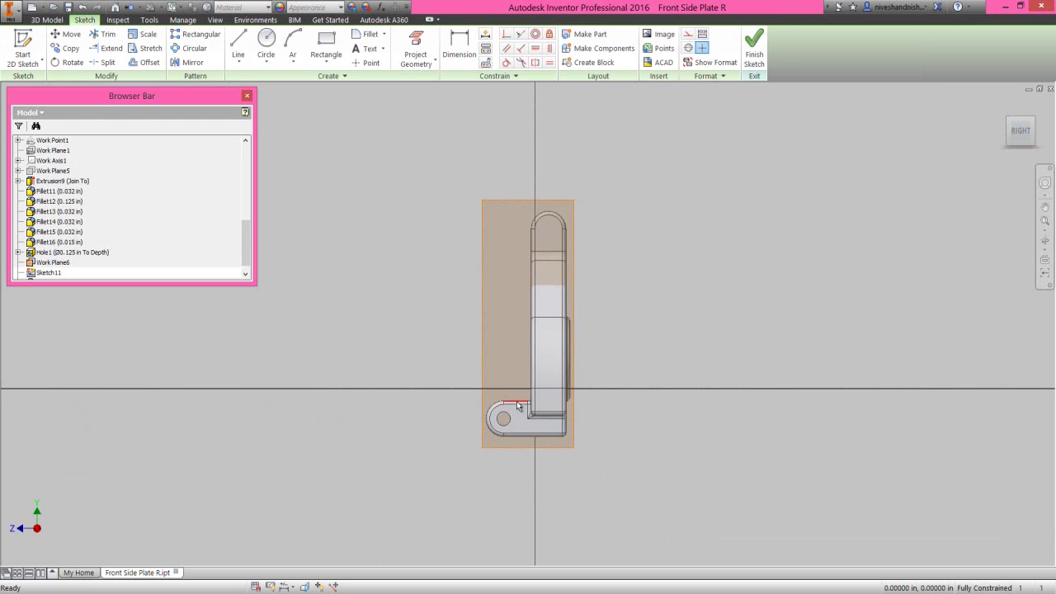
pyautogui.rightClick(342, 258)
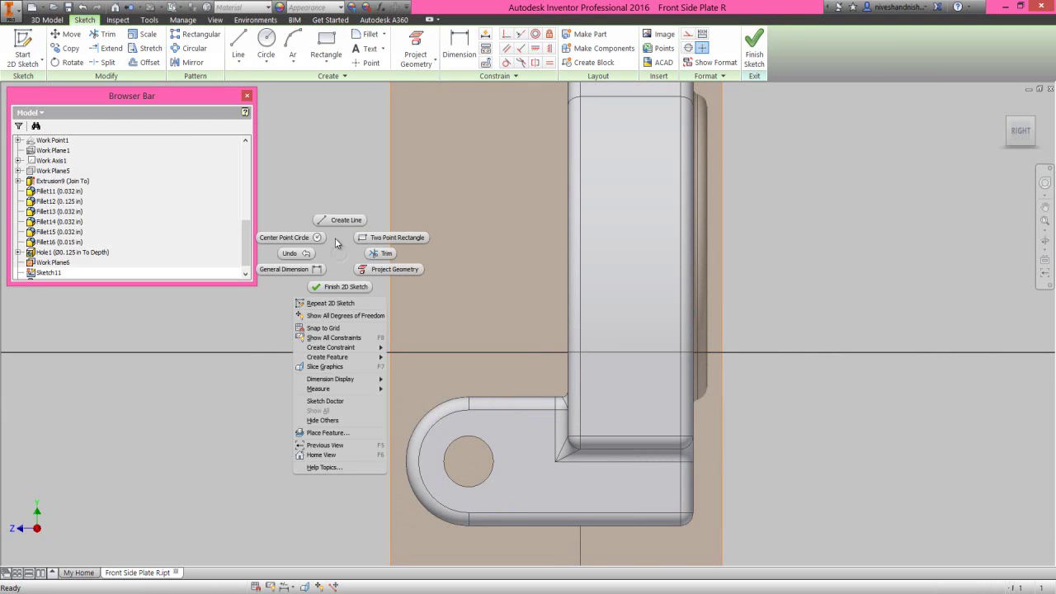
pyautogui.click(334, 221)
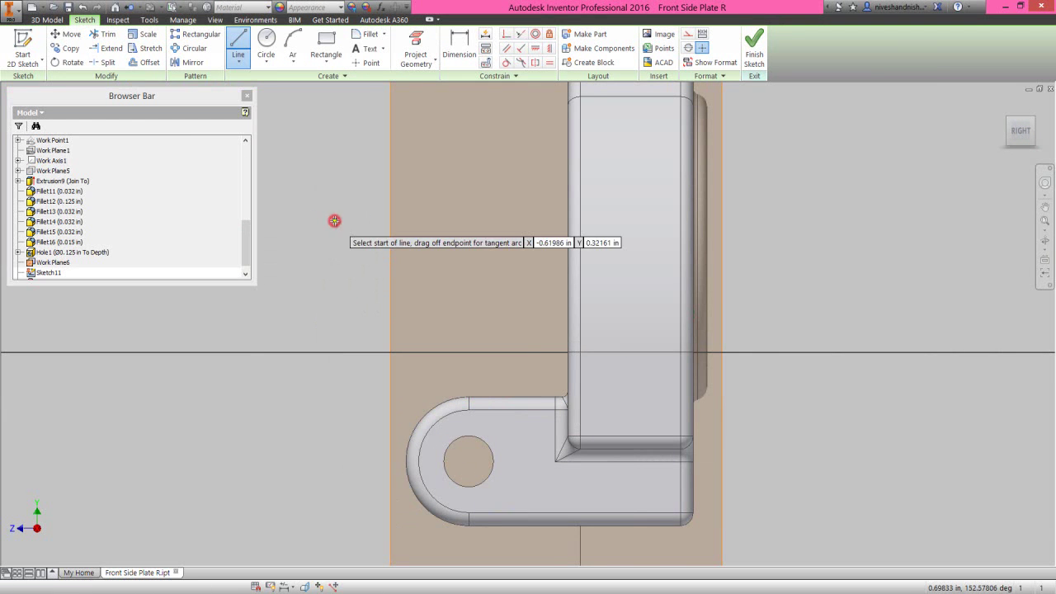
pyautogui.click(470, 370)
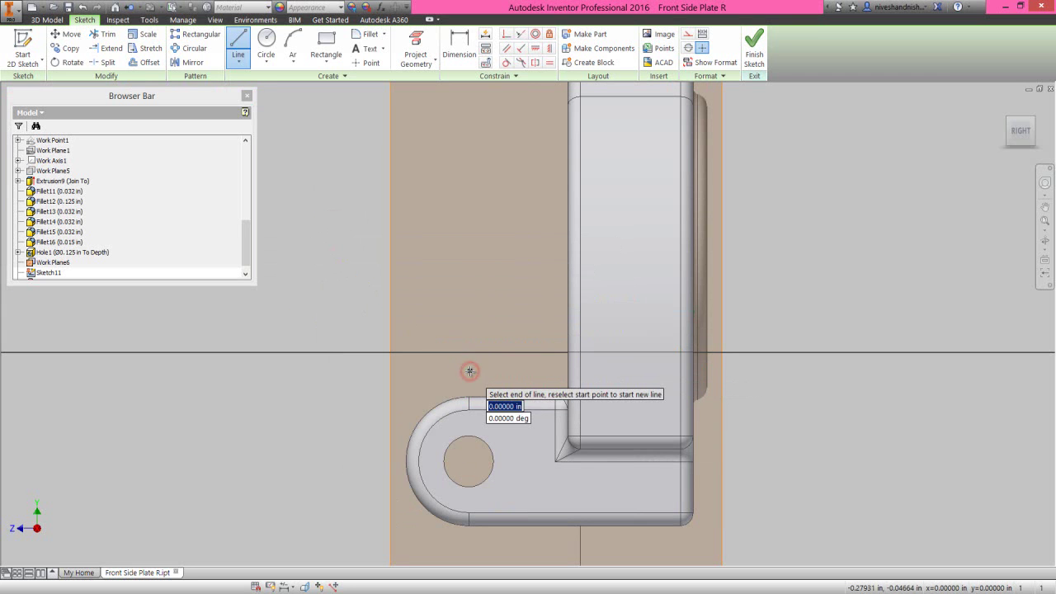
pyautogui.click(551, 295)
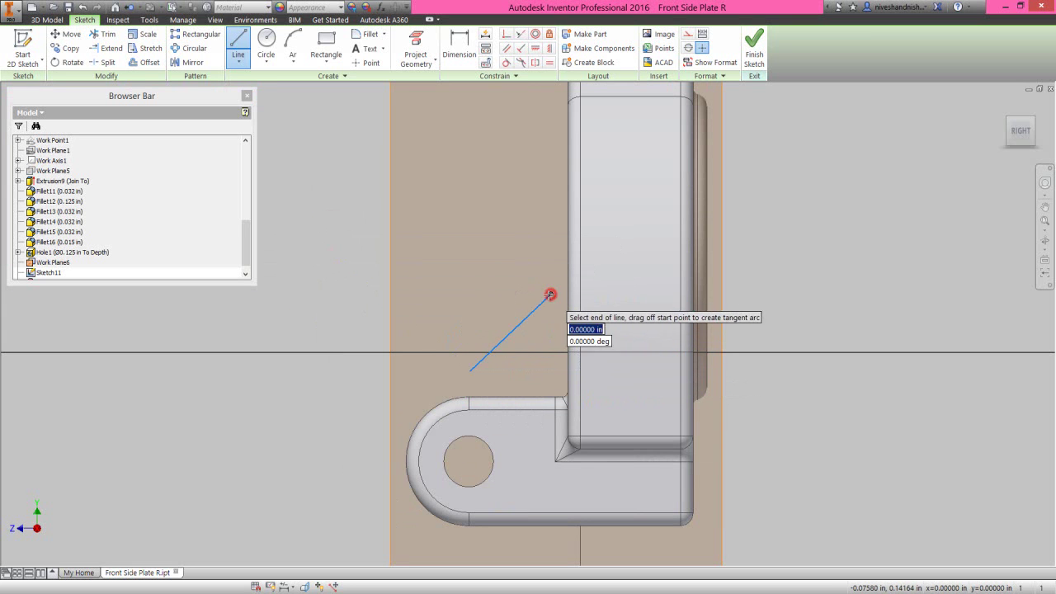
pyautogui.rightClick(473, 274)
pyautogui.click(512, 276)
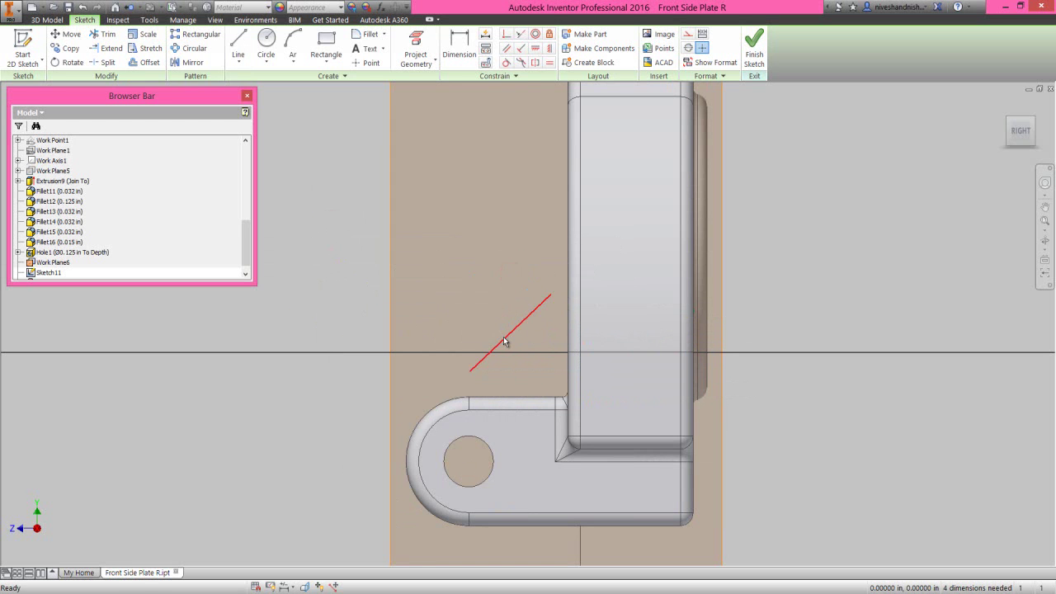
pyautogui.moveTo(505, 342); pyautogui.dragTo(505, 340)
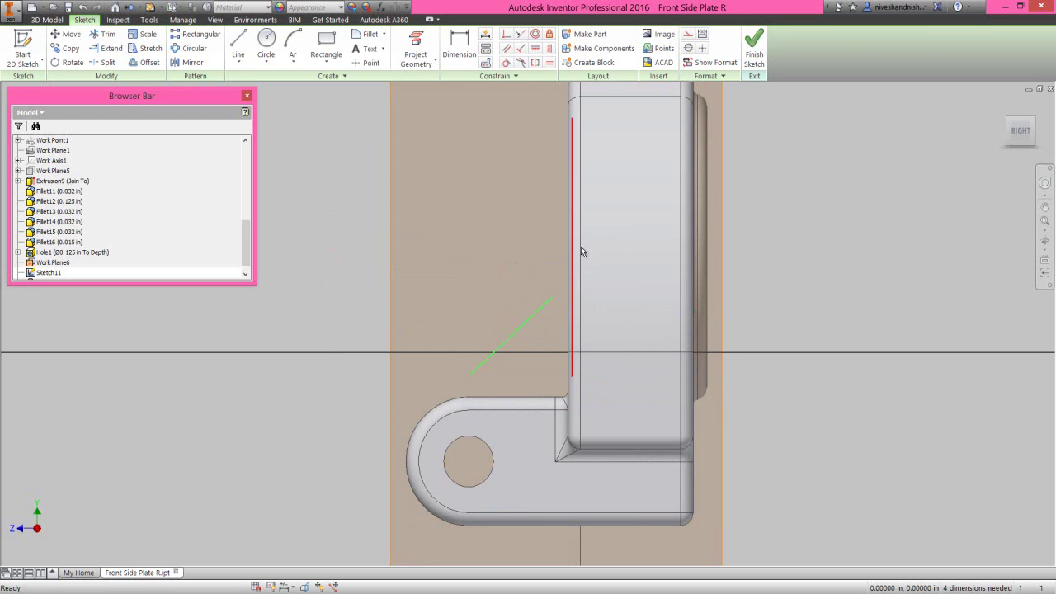
pyautogui.click(751, 71)
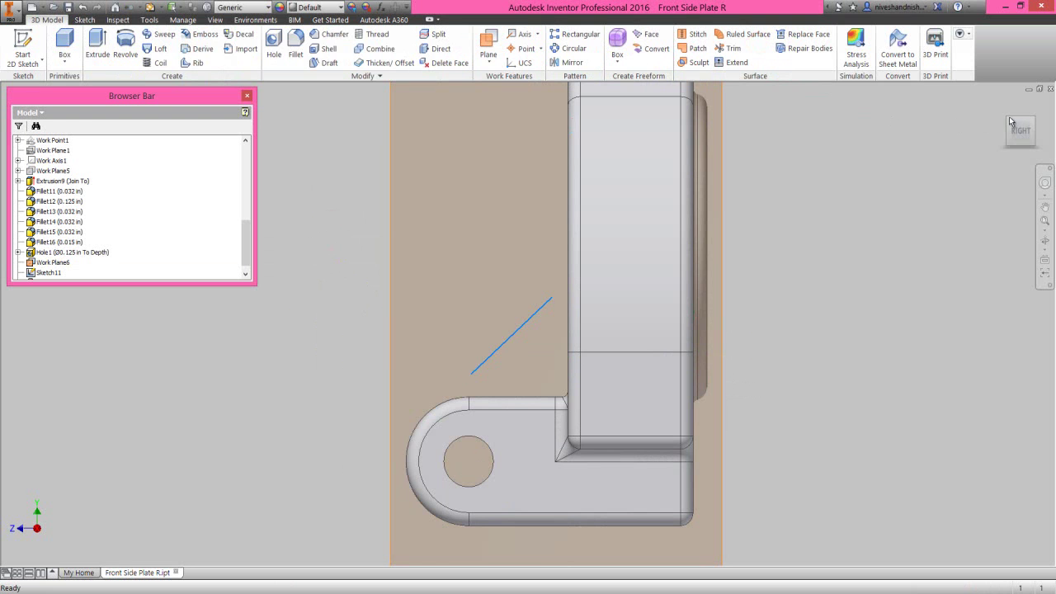
# Create a 0.1 in thick rib from the slanted line, parallel to the sketch plane and filling the corner between plate and block.
pyautogui.click(1010, 121)
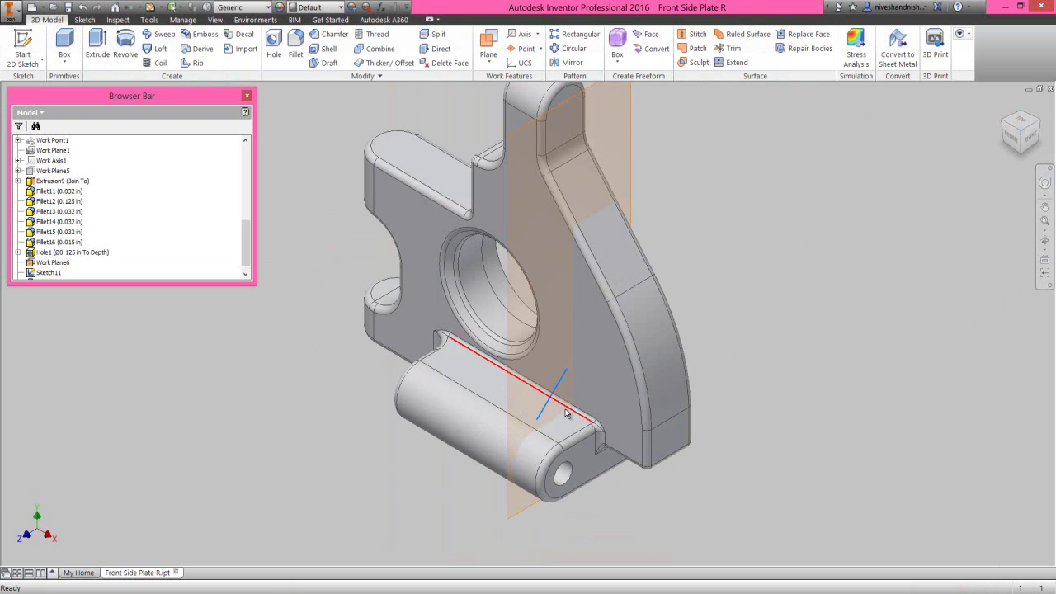
pyautogui.click(404, 460)
pyautogui.click(419, 485)
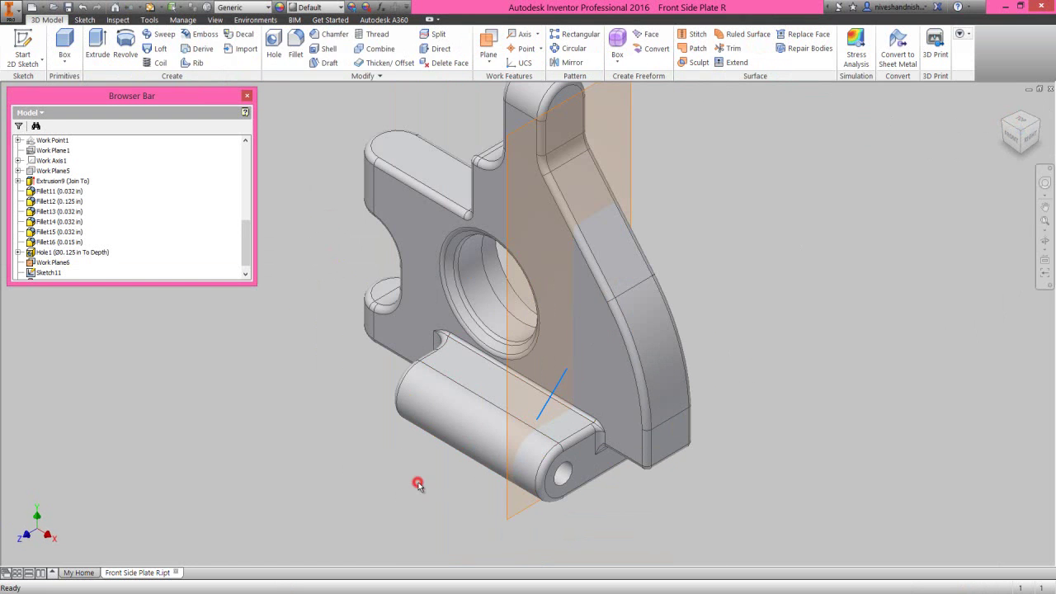
pyautogui.click(196, 64)
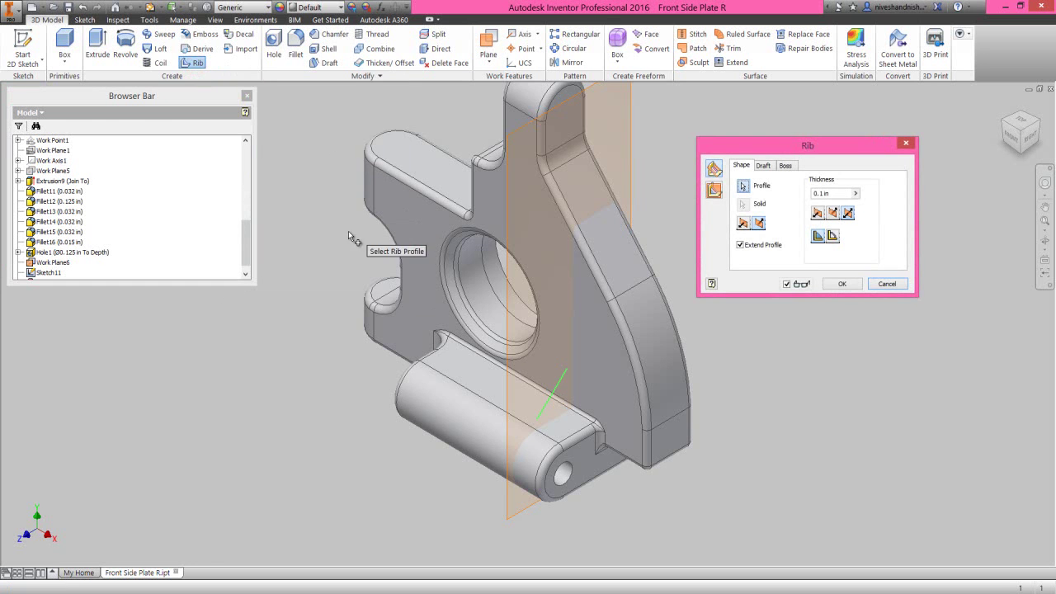
pyautogui.click(556, 392)
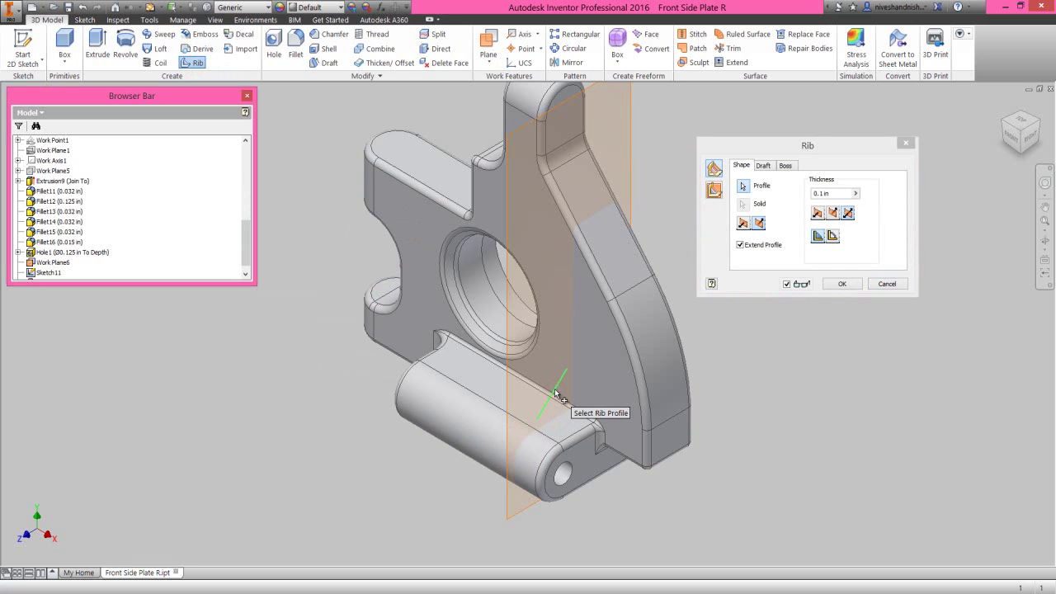
pyautogui.click(714, 190)
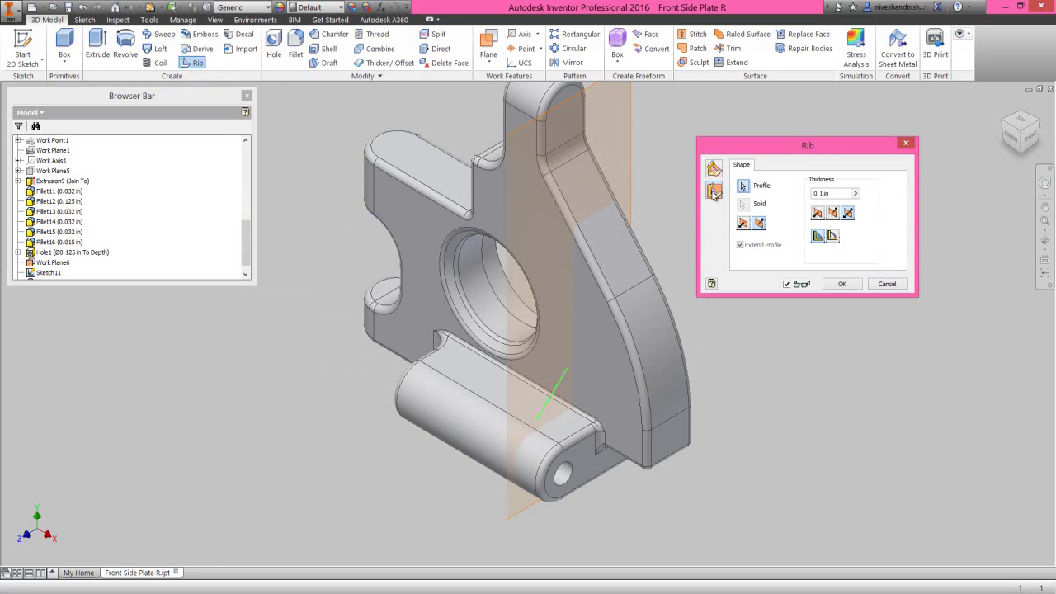
pyautogui.click(743, 227)
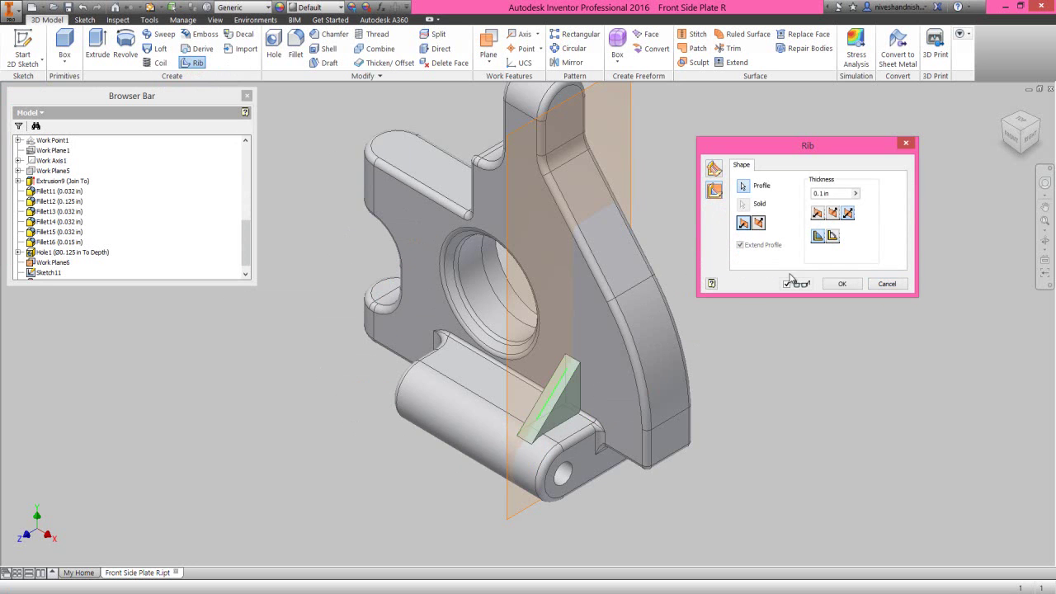
pyautogui.click(844, 284)
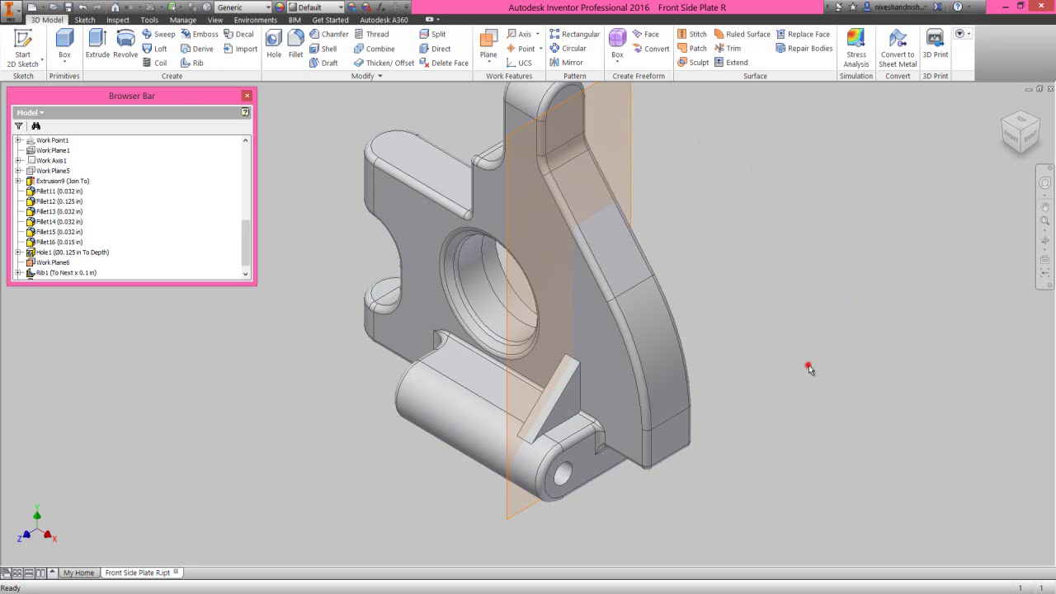
# Hide the work plane that carried the rib sketch.
pyautogui.rightClick(65, 262)
pyautogui.click(91, 354)
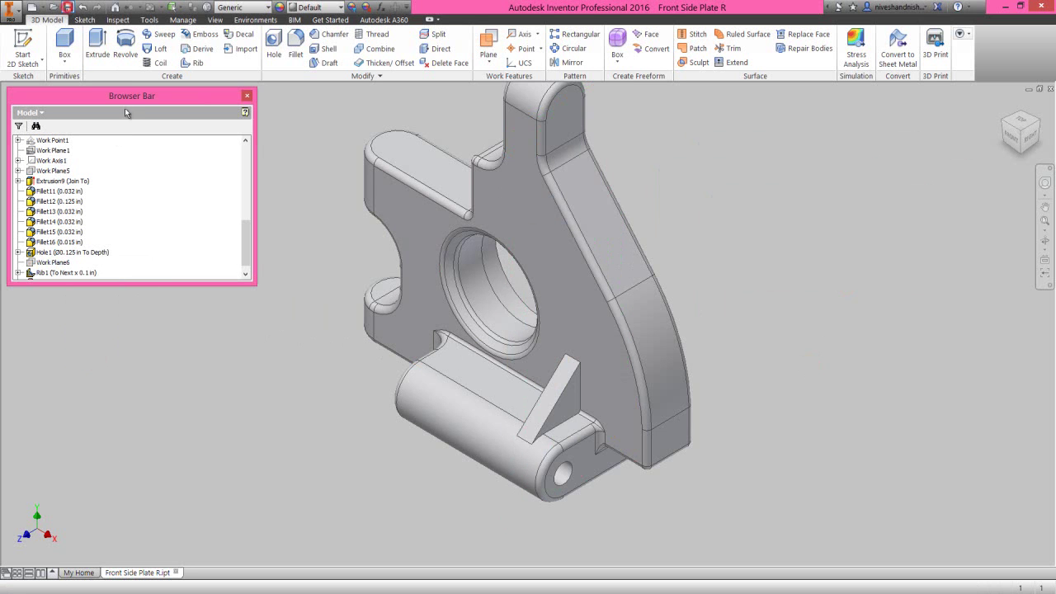
pyautogui.click(1044, 221)
pyautogui.scroll(-3, 760, 302)
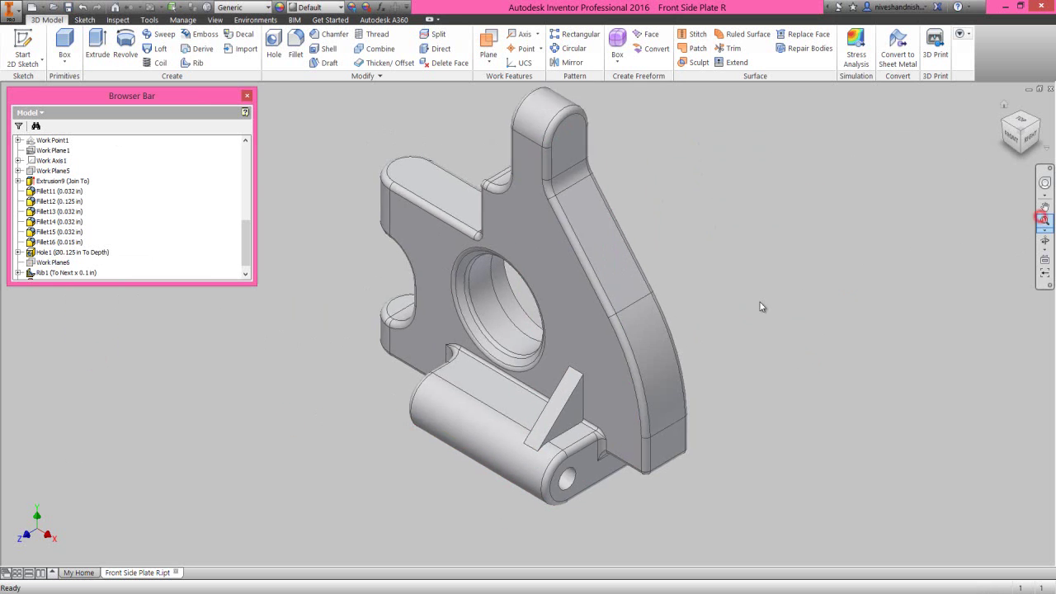
pyautogui.click(759, 302)
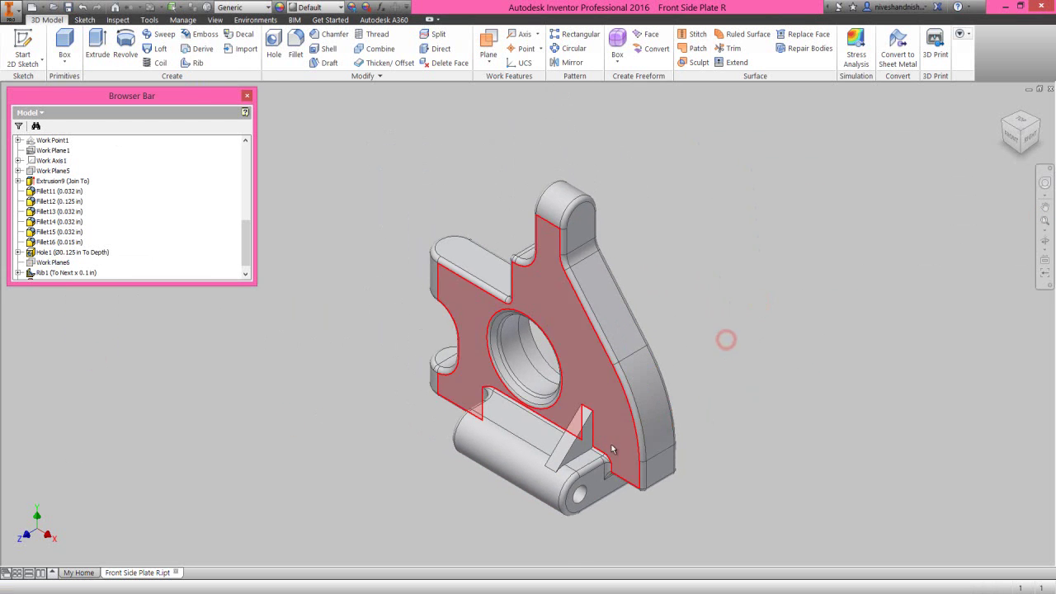
# Fillet the two long sloping edges of the rib with a 0.032 in radius.
pyautogui.scroll(3, 578, 441)
pyautogui.click(563, 419)
pyautogui.press('f')
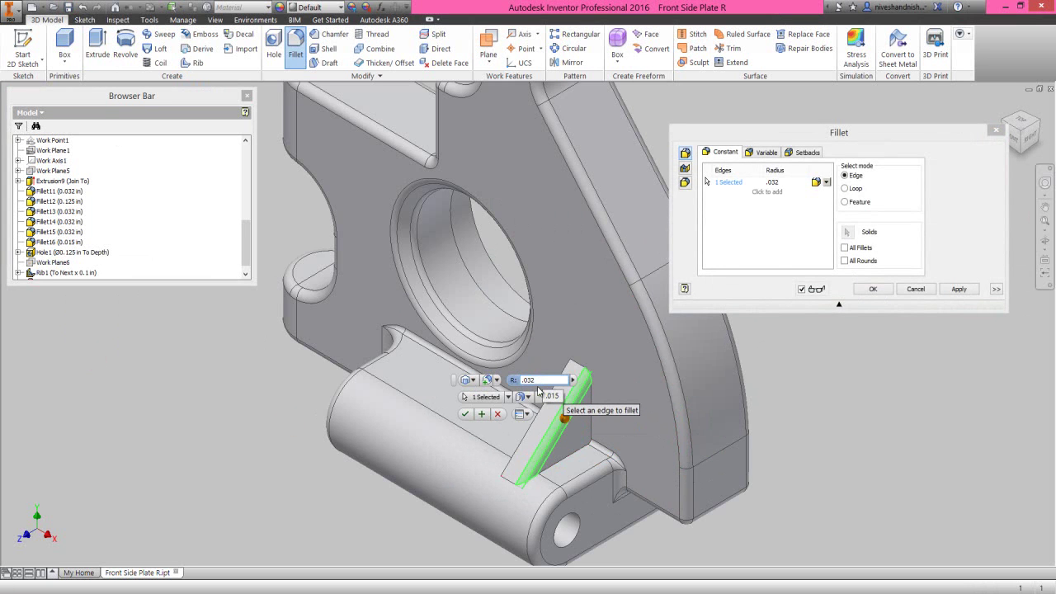
pyautogui.click(531, 441)
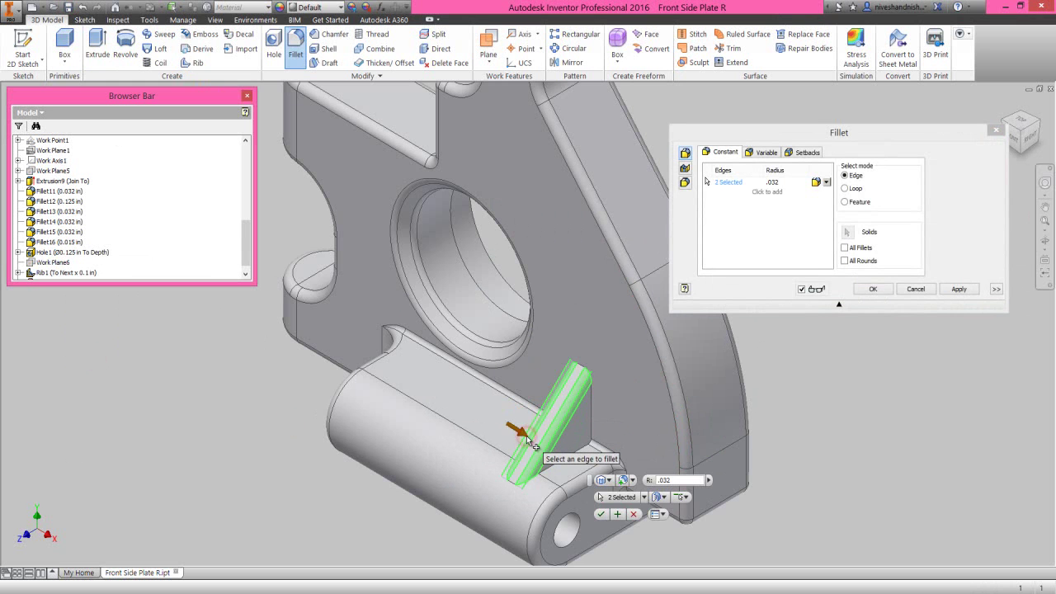
pyautogui.click(616, 512)
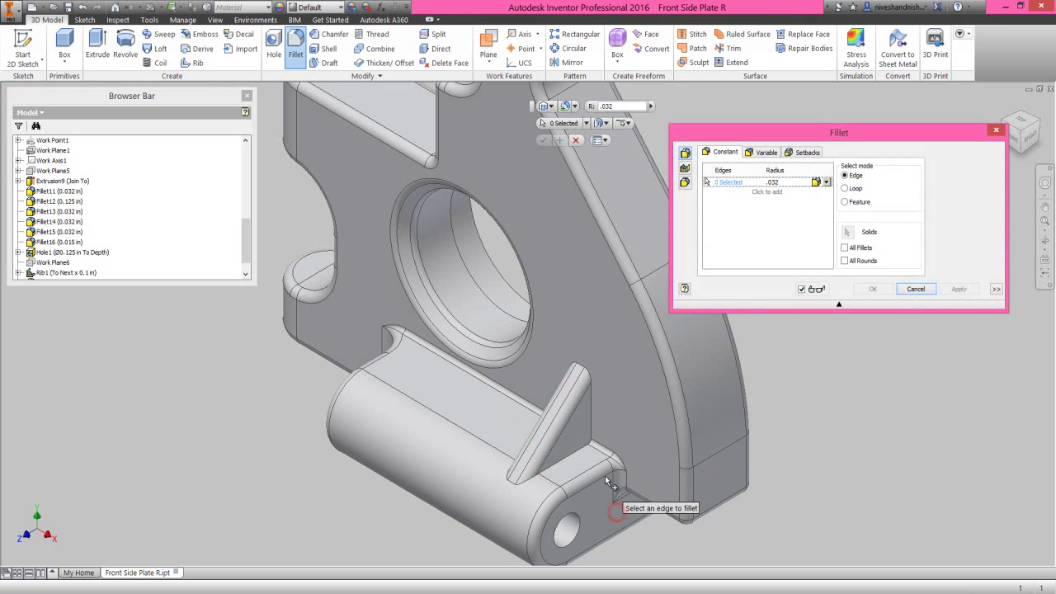
# Fillet the edge chain where the rib meets the plate and block with a 0.032 in radius.
pyautogui.click(593, 422)
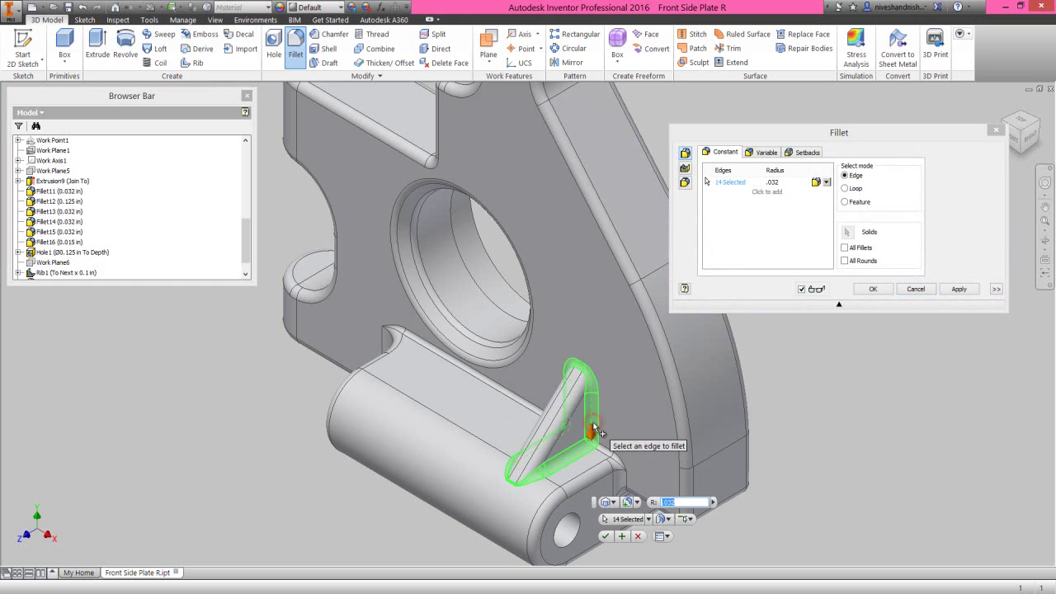
pyautogui.click(605, 536)
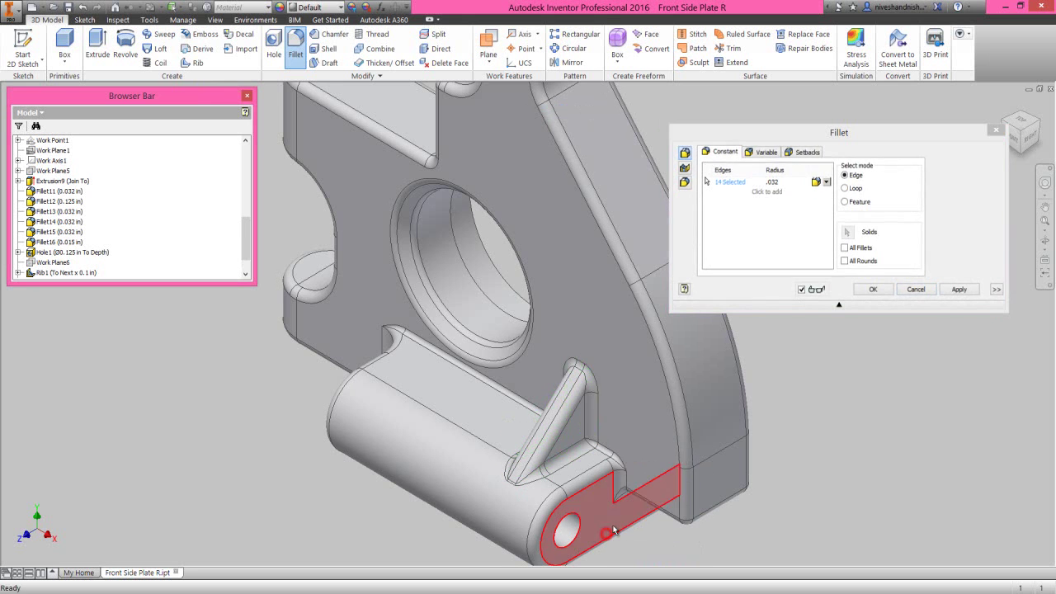
pyautogui.click(822, 357)
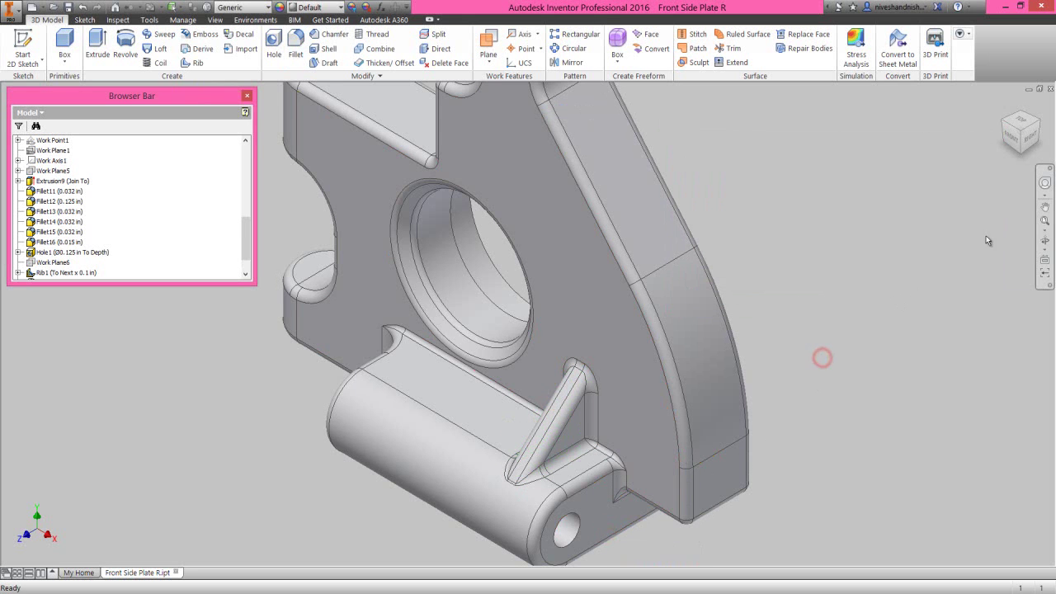
# Create a work plane offset -1 in from the flat underside of the block.
pyautogui.click(1044, 220)
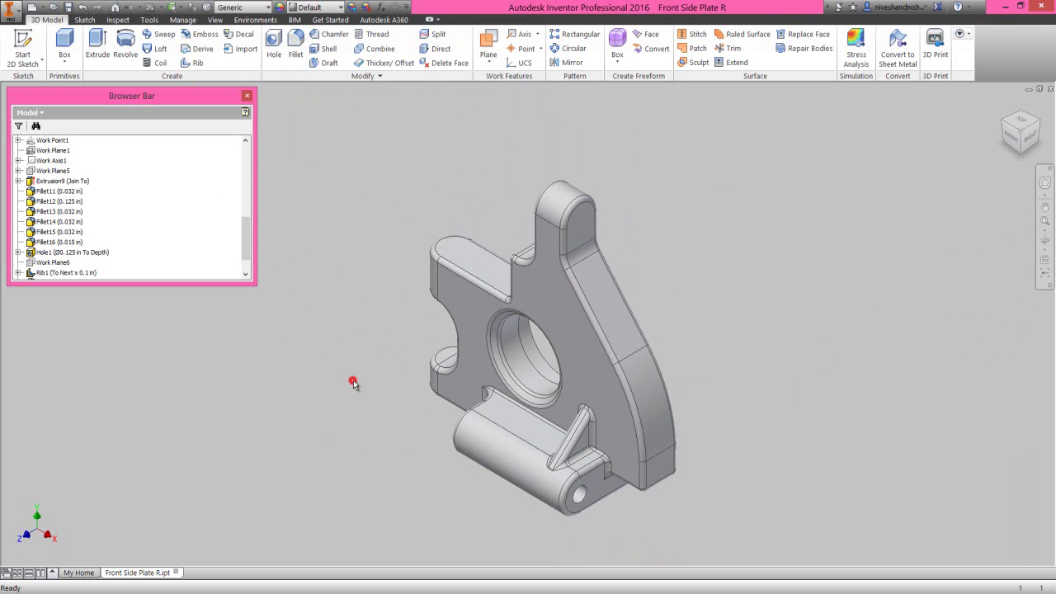
pyautogui.click(490, 56)
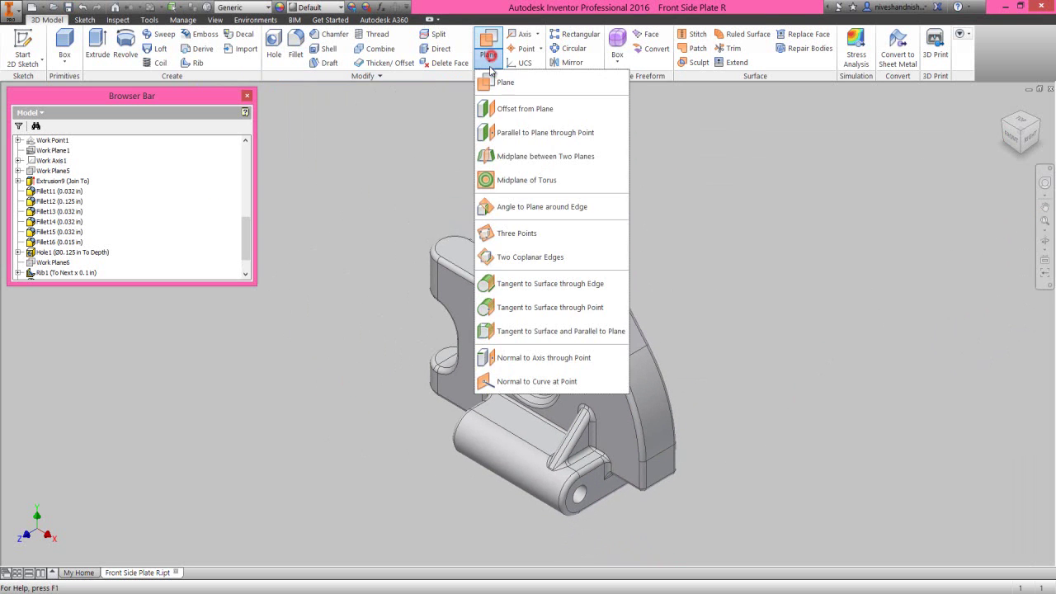
pyautogui.click(501, 108)
pyautogui.click(1044, 241)
pyautogui.moveTo(605, 412); pyautogui.dragTo(608, 384)
pyautogui.rightClick(600, 381)
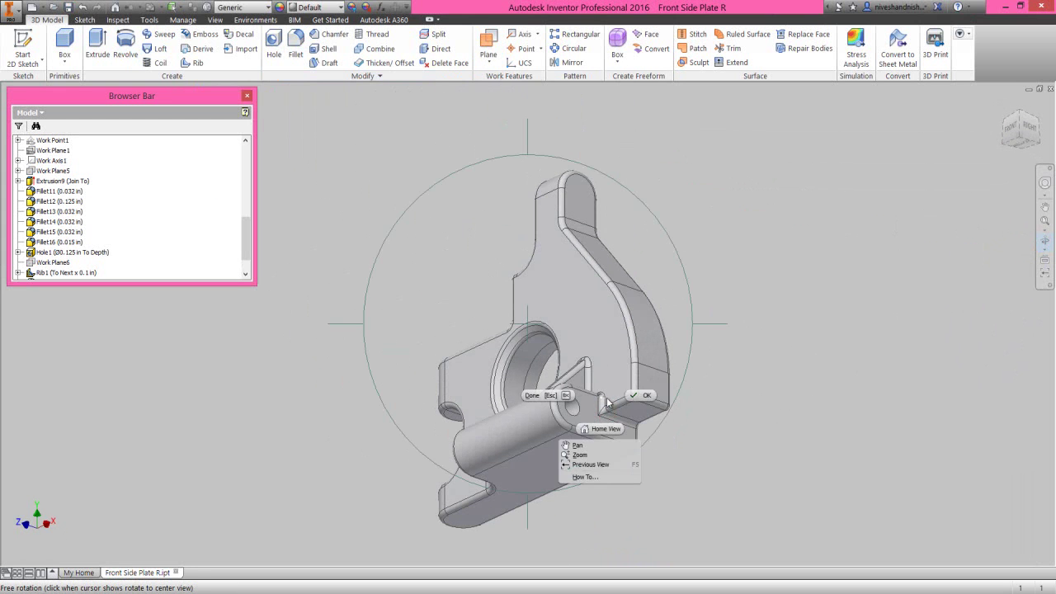
pyautogui.click(590, 443)
pyautogui.click(591, 470)
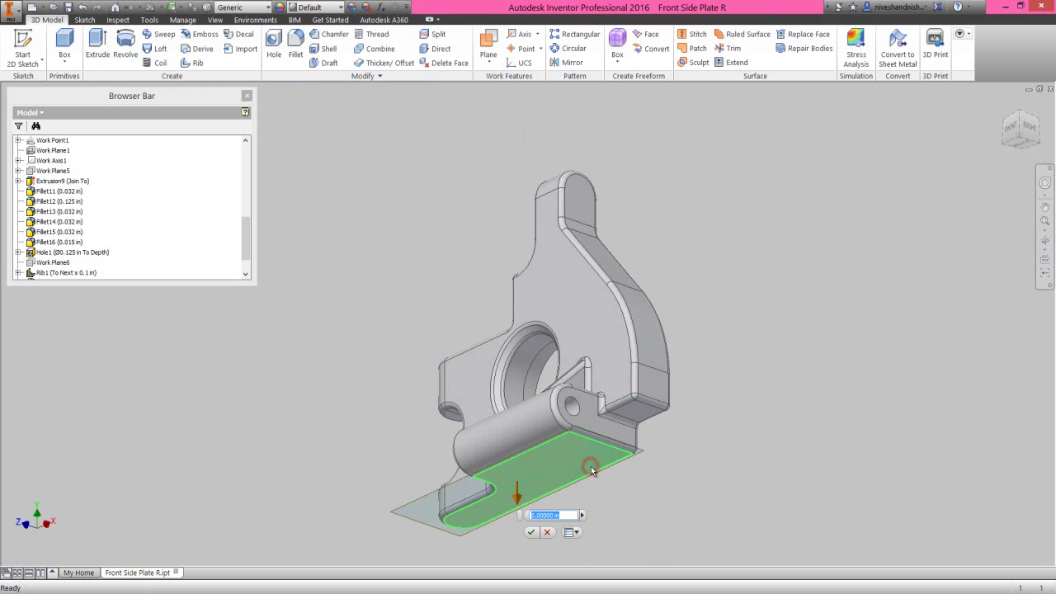
pyautogui.write('-1')
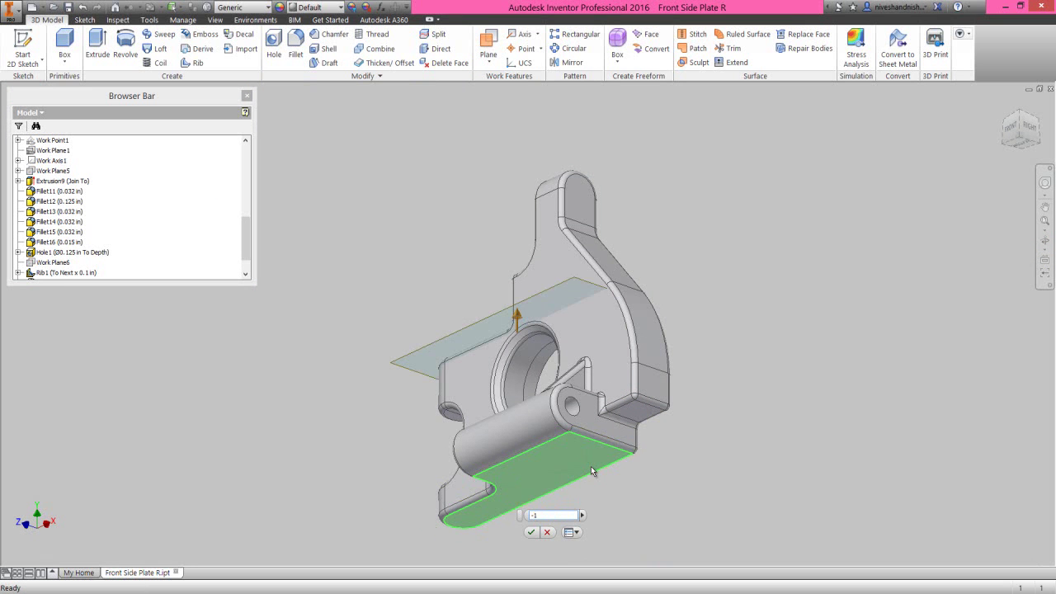
pyautogui.click(530, 533)
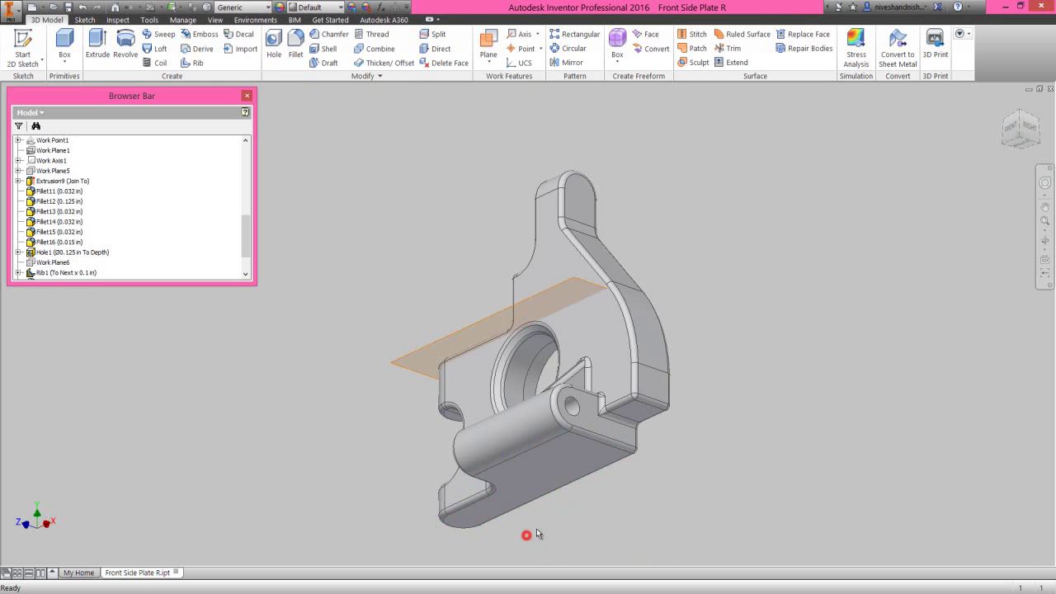
# Start a sketch on the new horizontal work plane, viewed from the top.
pyautogui.rightClick(731, 284)
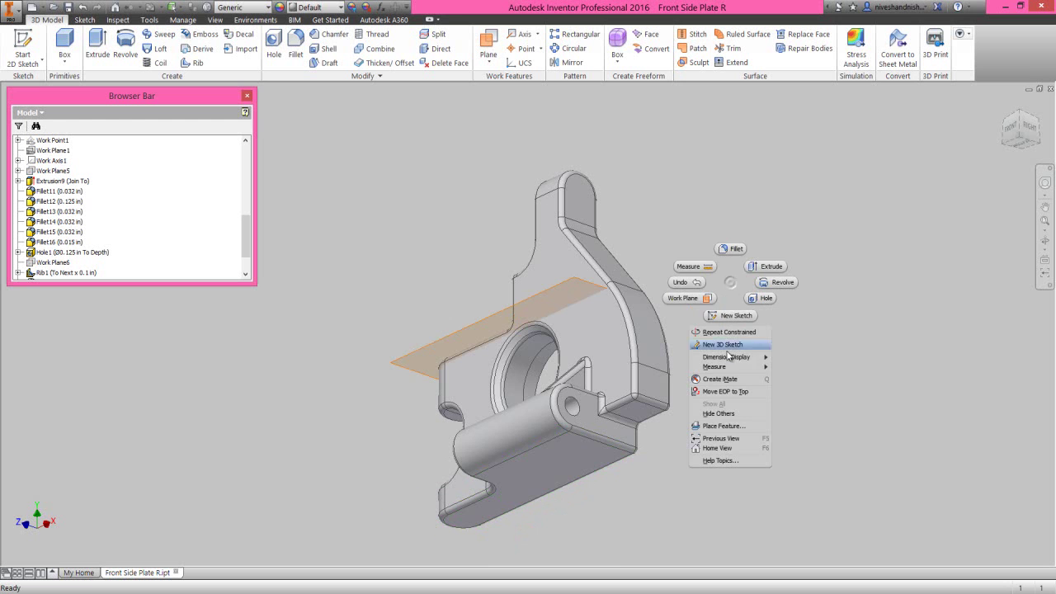
pyautogui.click(741, 439)
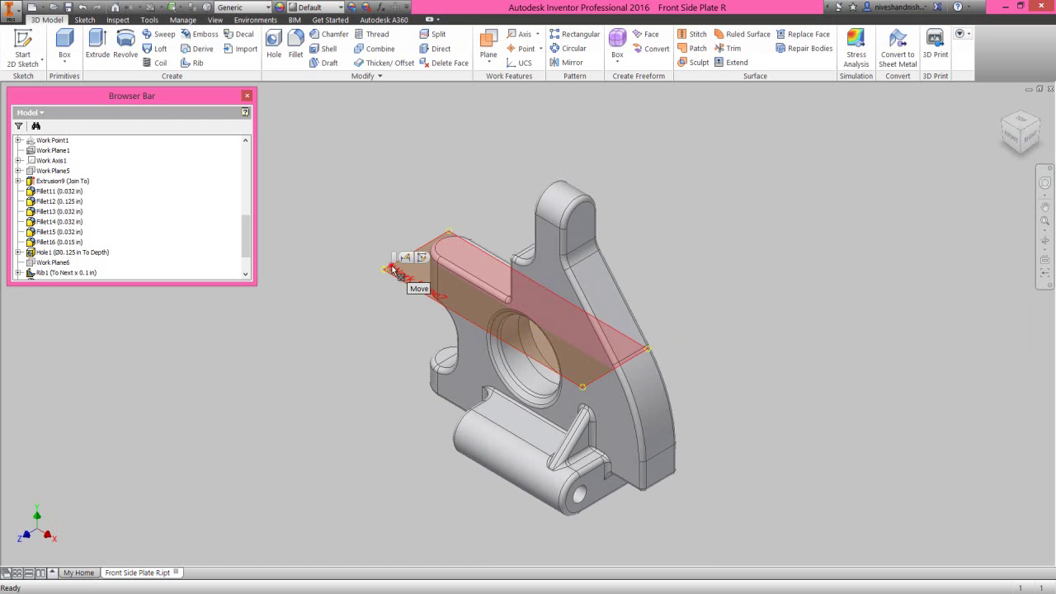
pyautogui.click(390, 266)
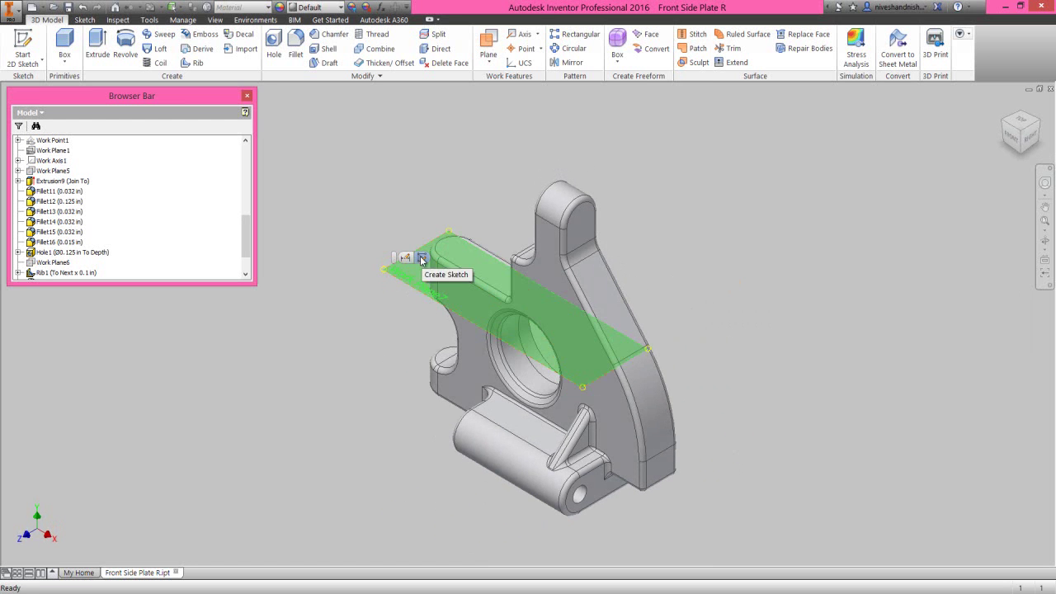
pyautogui.click(421, 258)
pyautogui.click(1020, 123)
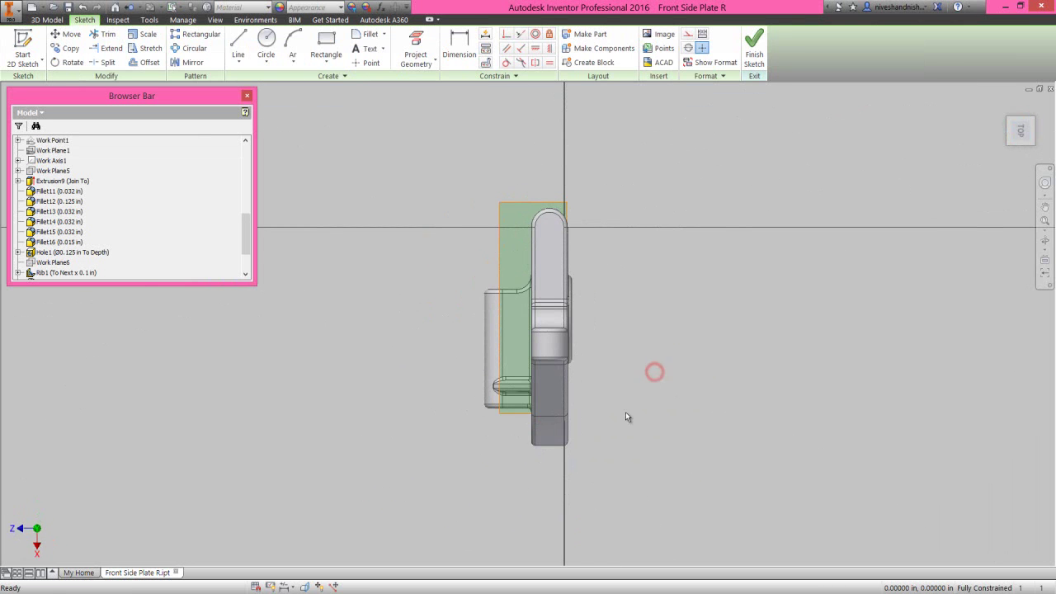
# Slice the model display at the sketch plane and project the plate's cut edges into the sketch.
pyautogui.click(303, 586)
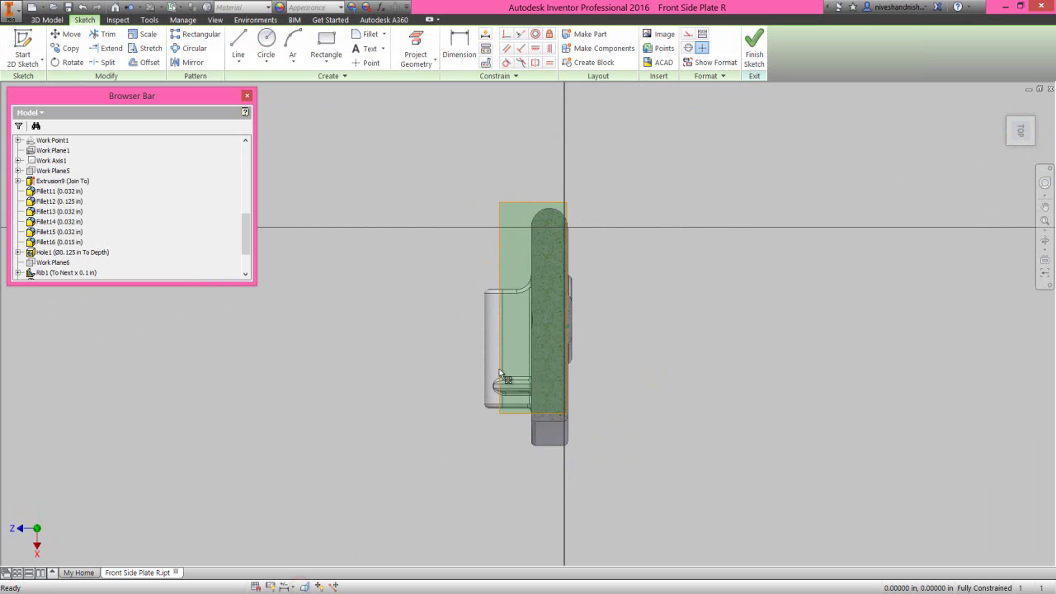
pyautogui.scroll(3, 537, 305)
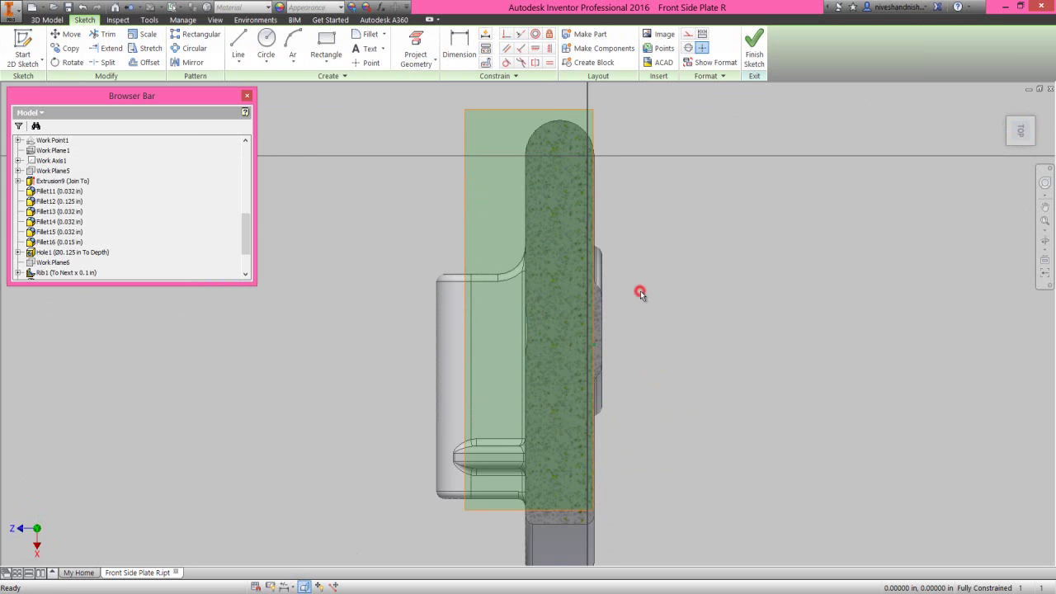
pyautogui.click(425, 62)
pyautogui.click(418, 98)
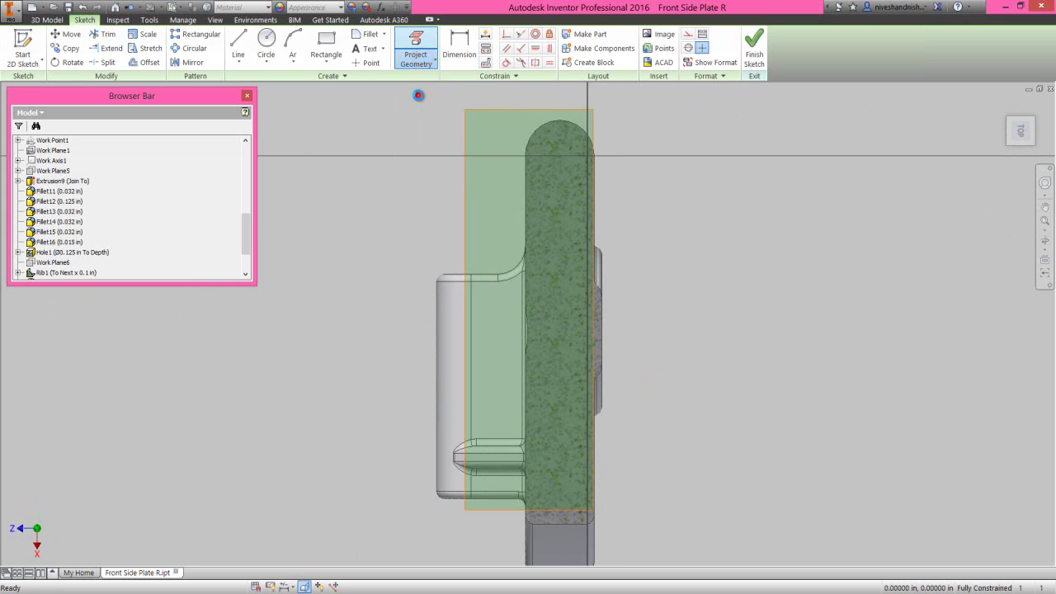
# Draw a line along the middle of the cut outline, from its straight end's midpoint to the top of its rounded end.
pyautogui.rightClick(449, 124)
pyautogui.click(446, 85)
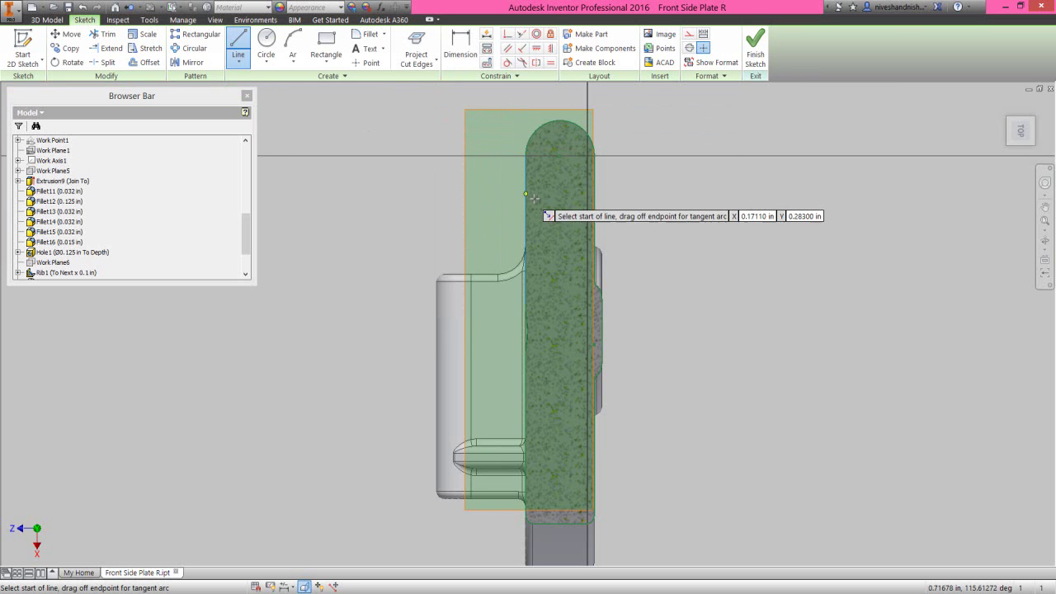
pyautogui.scroll(2, 523, 192)
pyautogui.click(550, 389)
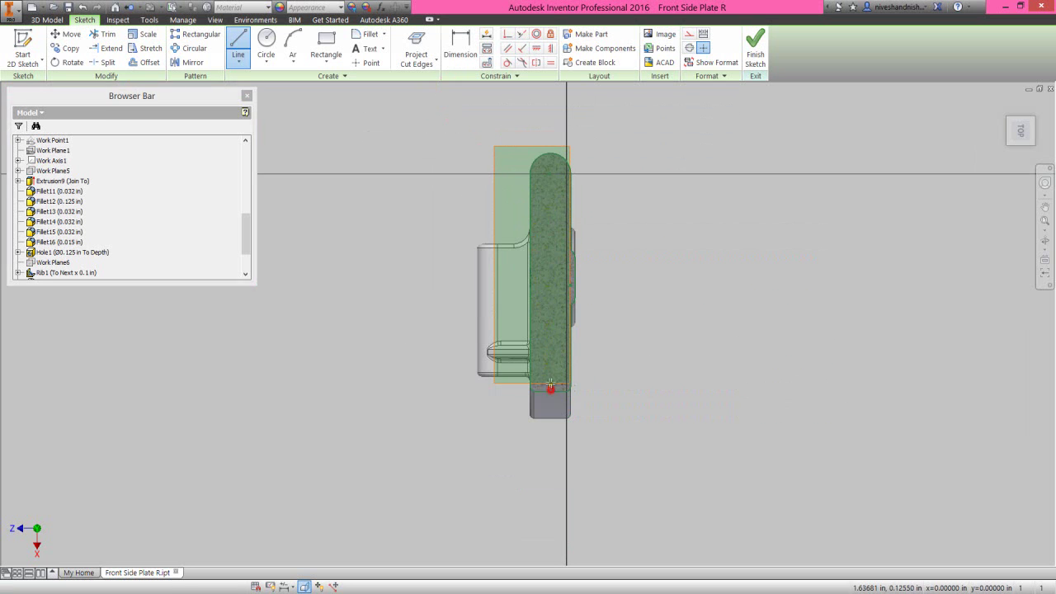
pyautogui.click(551, 154)
pyautogui.rightClick(653, 283)
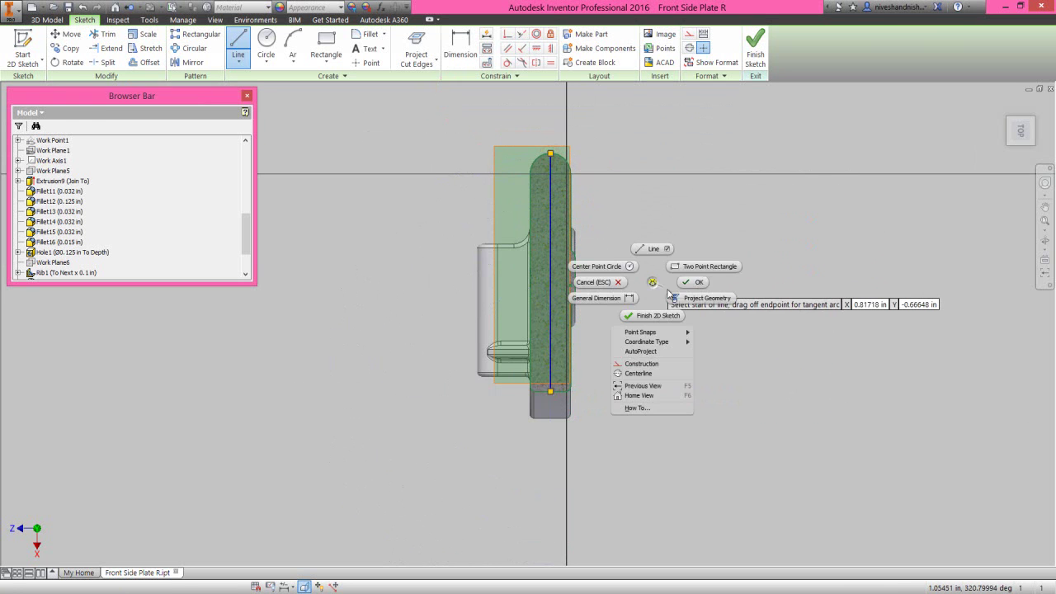
pyautogui.click(679, 281)
# Draw a 0.25 in diameter circle centred on the middle line, near the straight end of the cut outline.
pyautogui.scroll(-3, 649, 378)
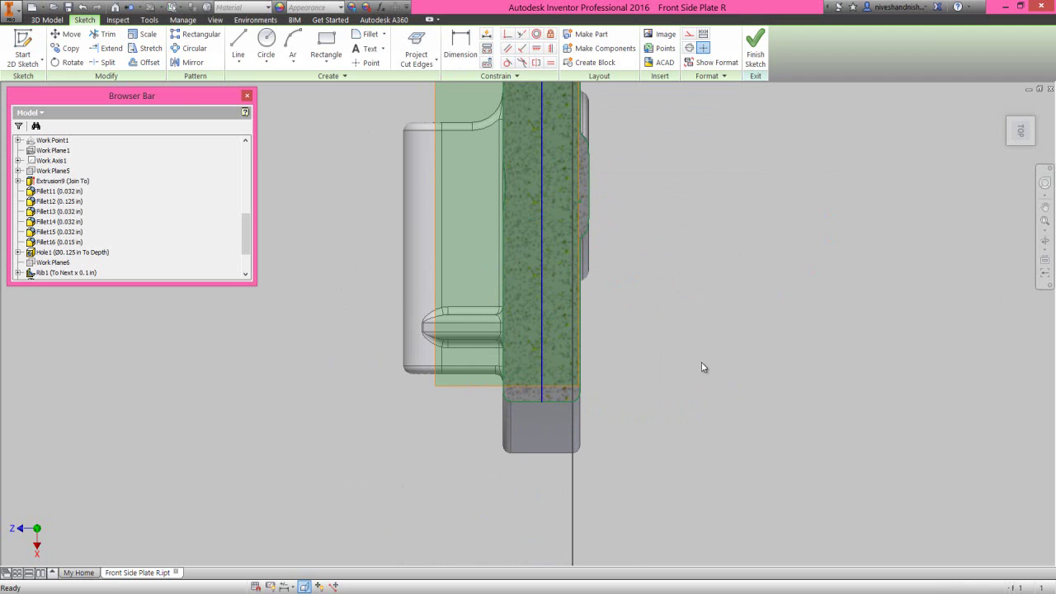
pyautogui.rightClick(703, 364)
pyautogui.click(673, 348)
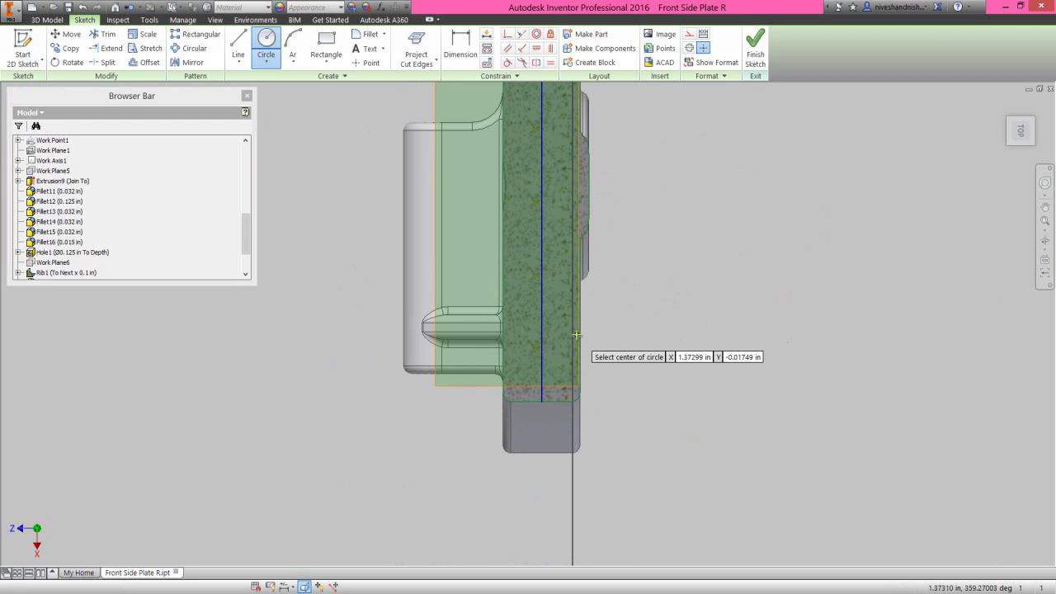
pyautogui.click(542, 310)
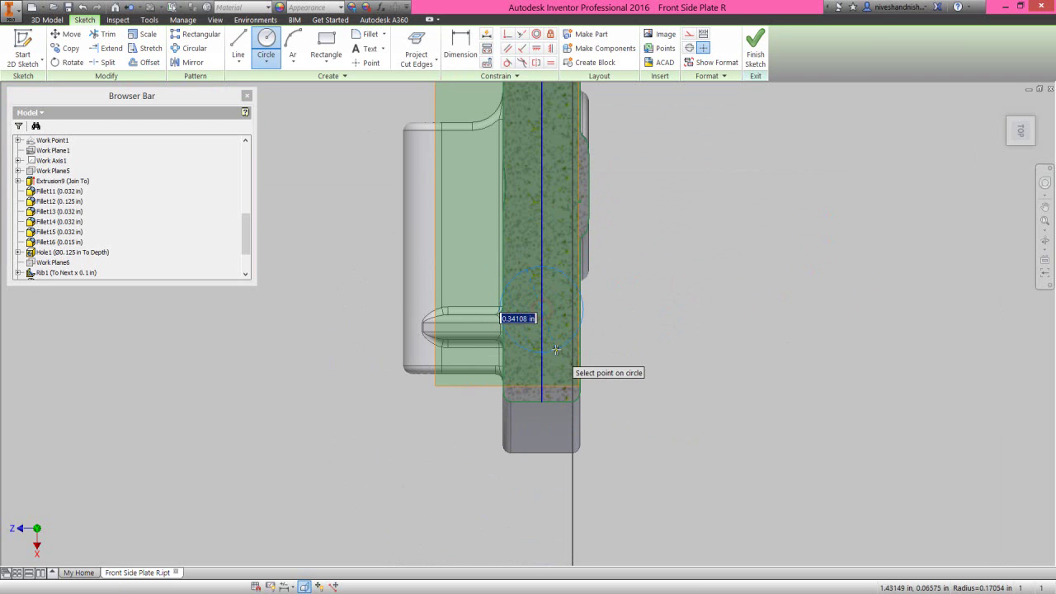
pyautogui.write('.25')
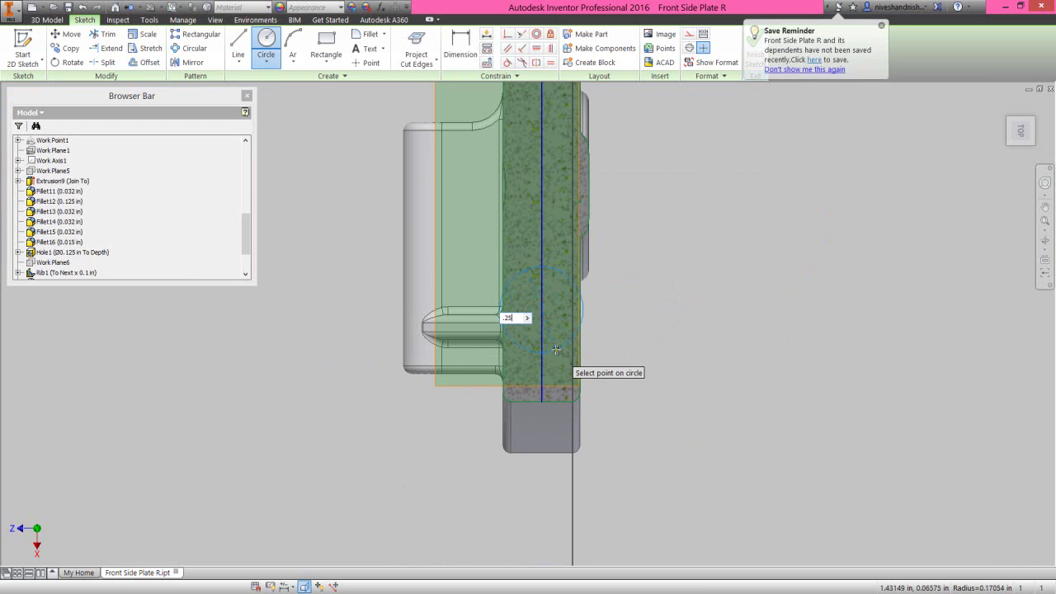
pyautogui.press('Return')
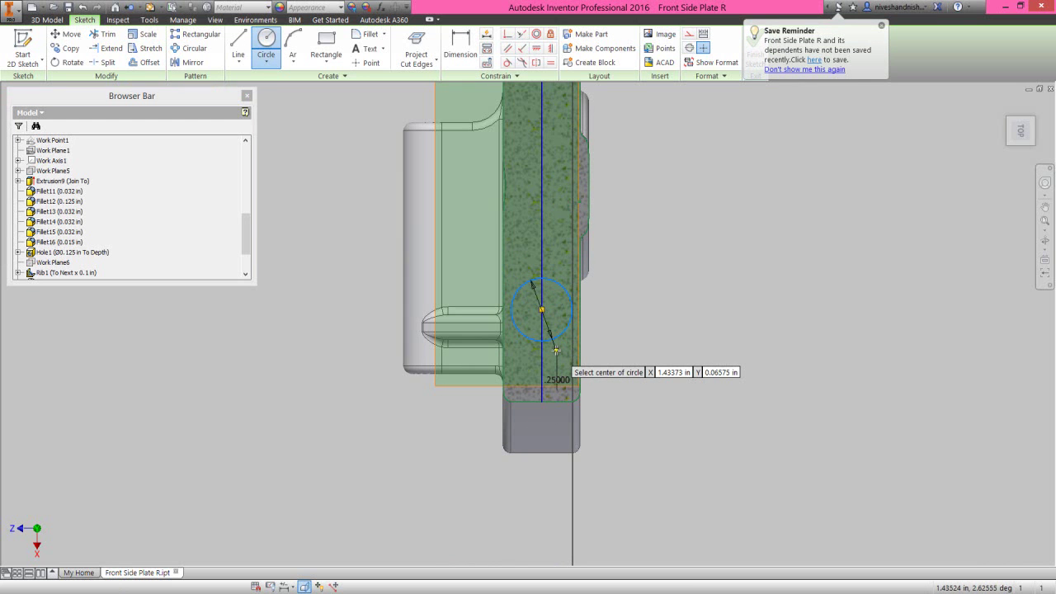
pyautogui.rightClick(639, 304)
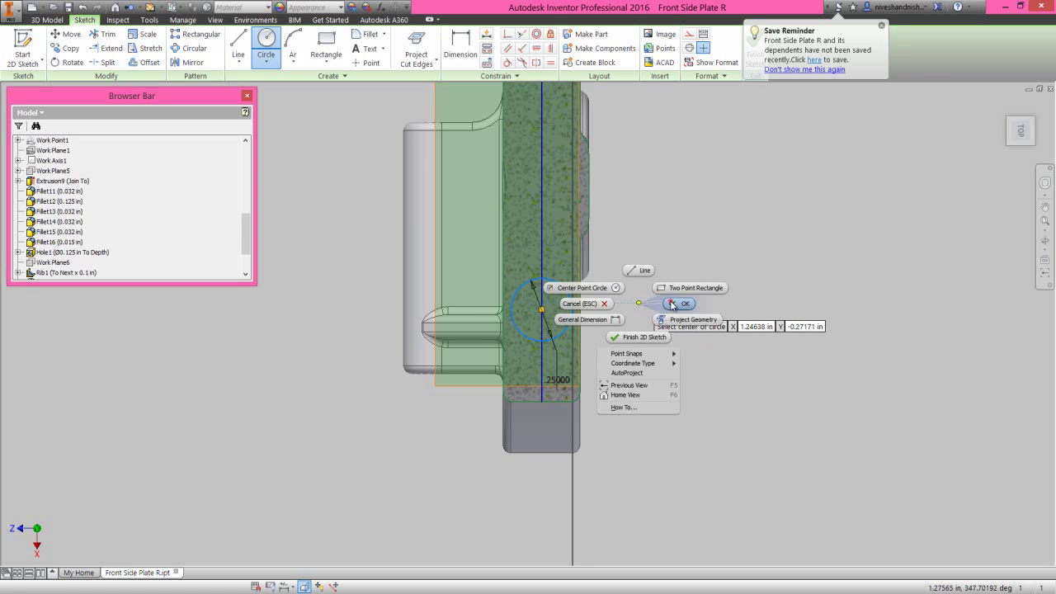
pyautogui.click(672, 304)
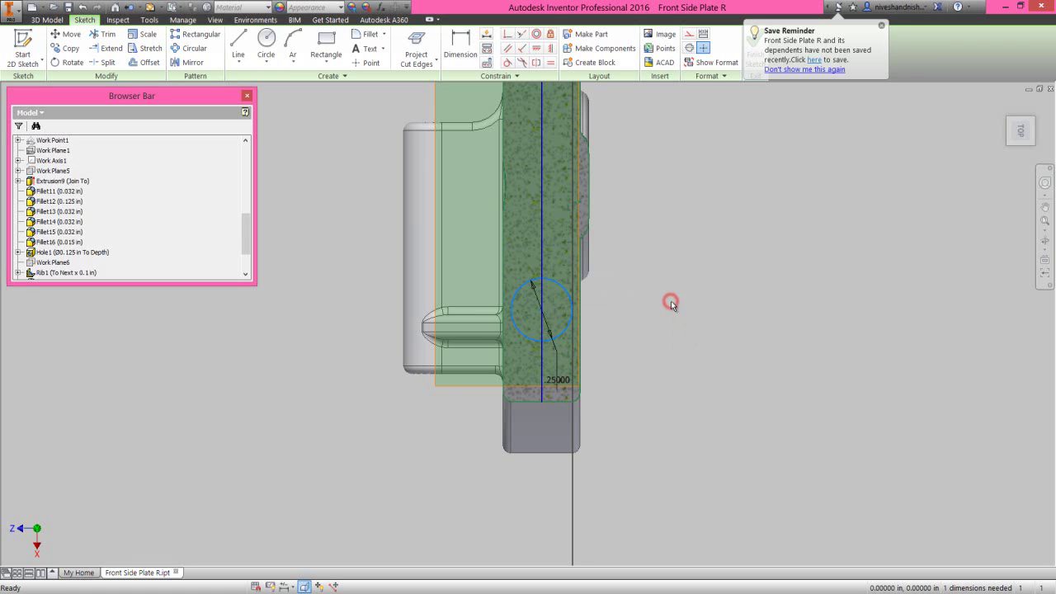
# Project the outline of the plate's end face beyond the cut section into the sketch.
pyautogui.click(417, 61)
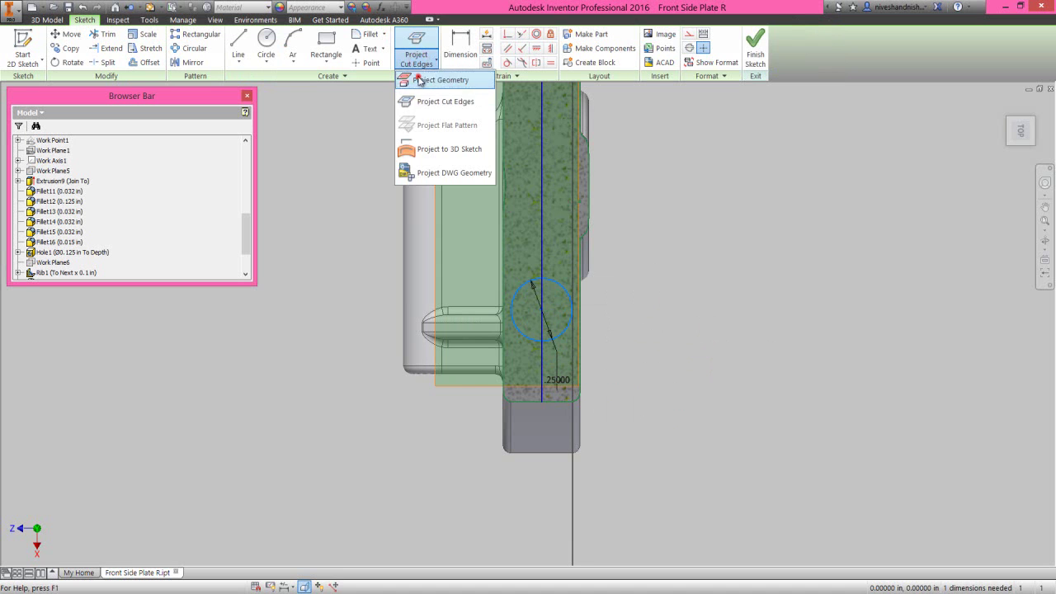
pyautogui.click(421, 80)
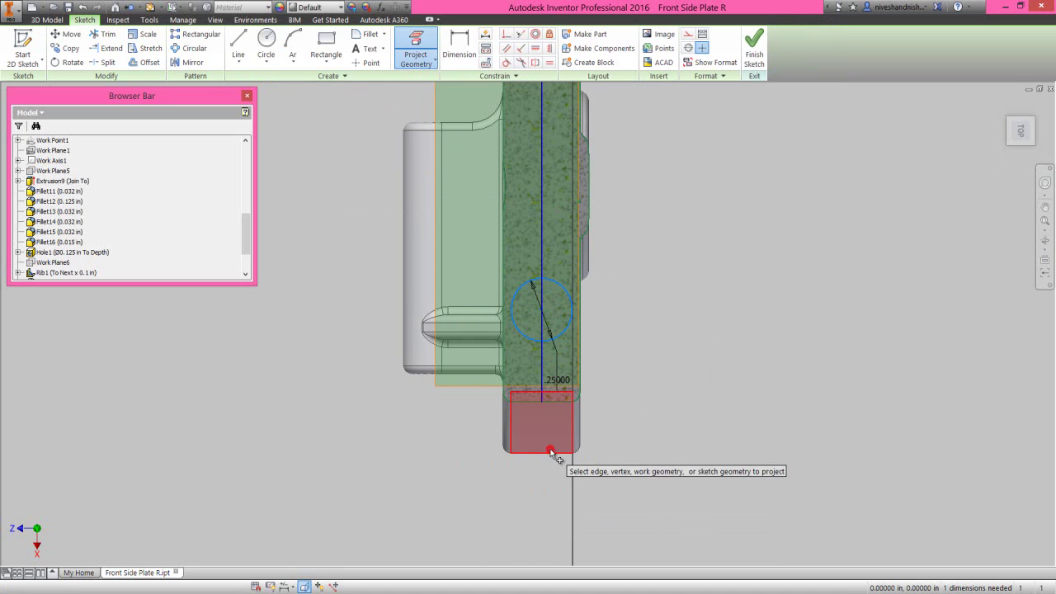
pyautogui.rightClick(664, 427)
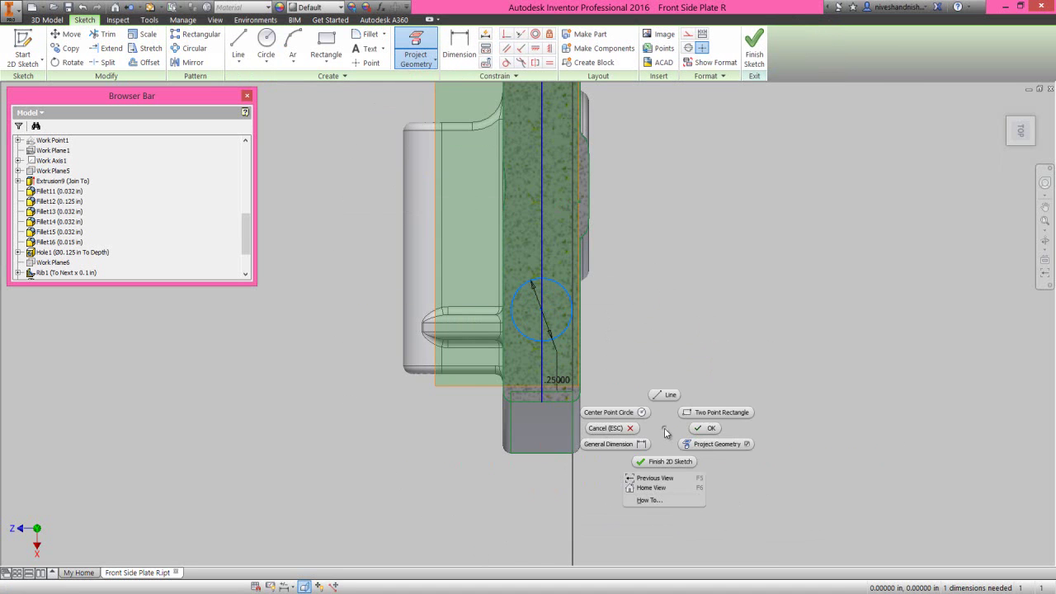
pyautogui.click(705, 430)
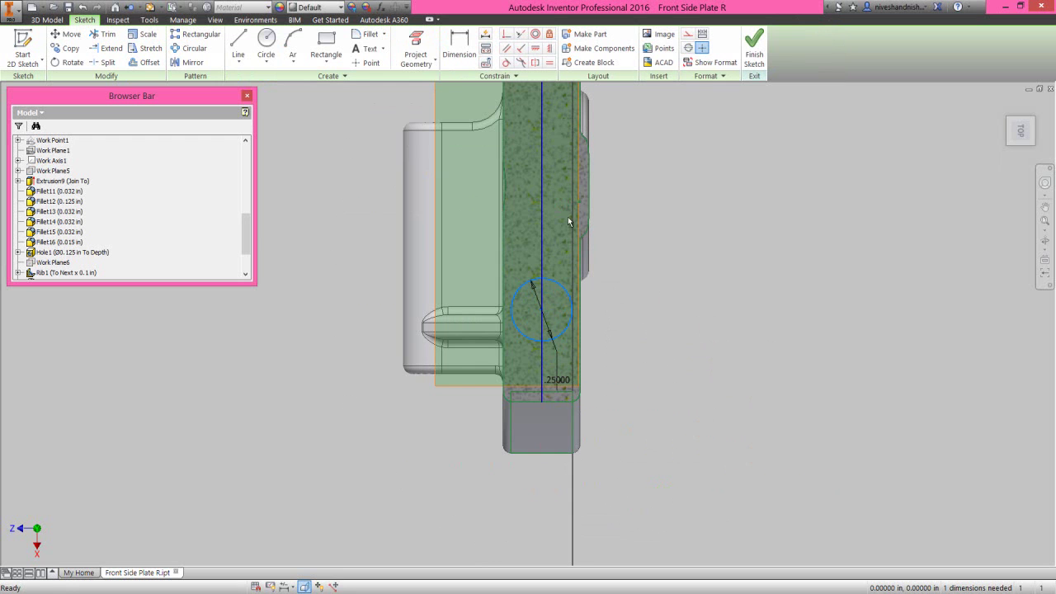
# Apply a coincident constraint between the circle and the midpoint of the projected face's outer edge.
pyautogui.click(365, 63)
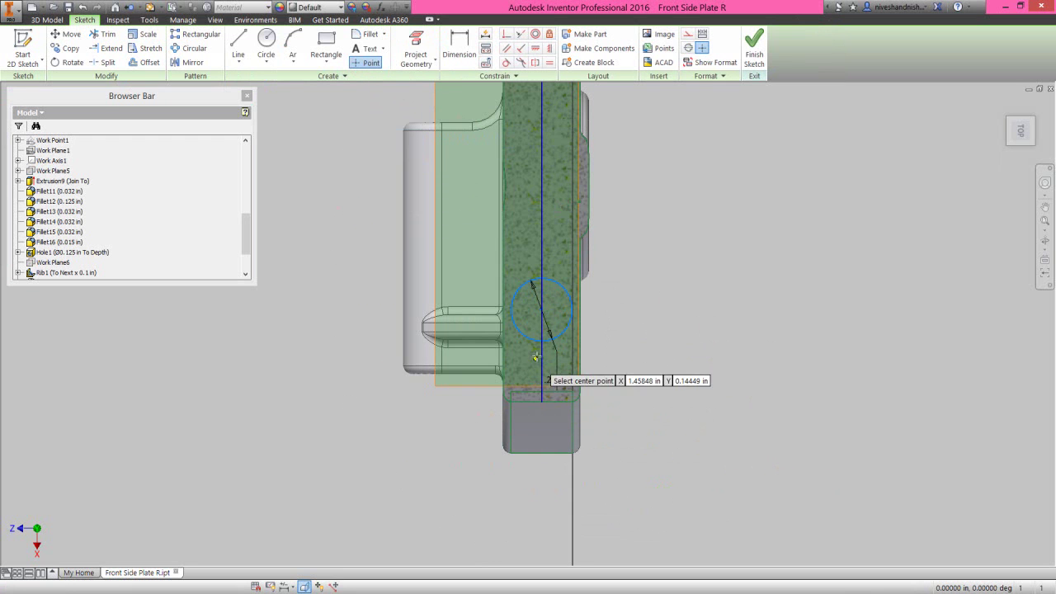
pyautogui.click(501, 33)
pyautogui.click(538, 343)
pyautogui.click(542, 453)
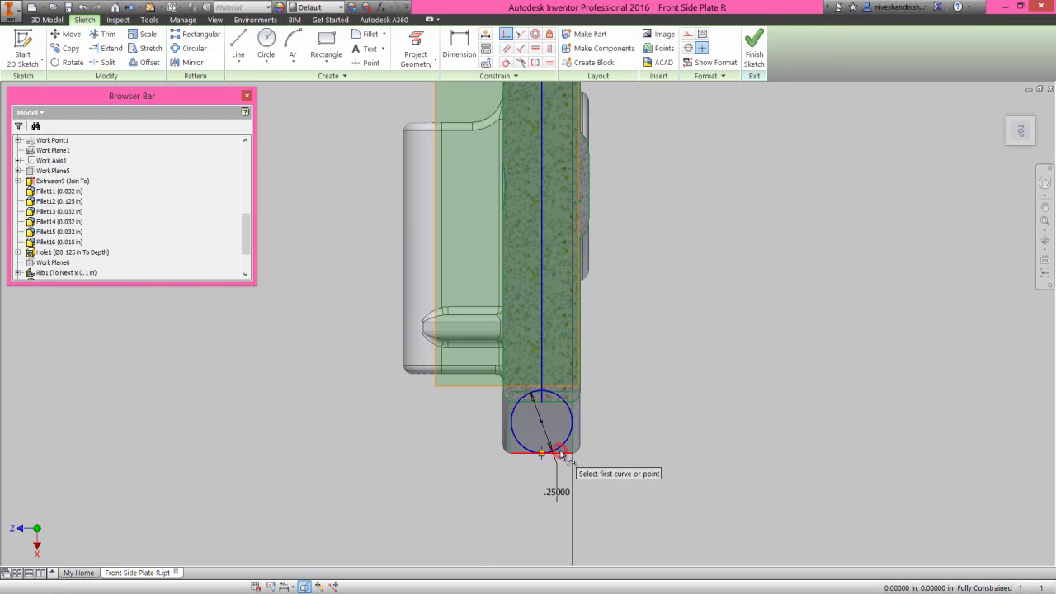
pyautogui.rightClick(630, 385)
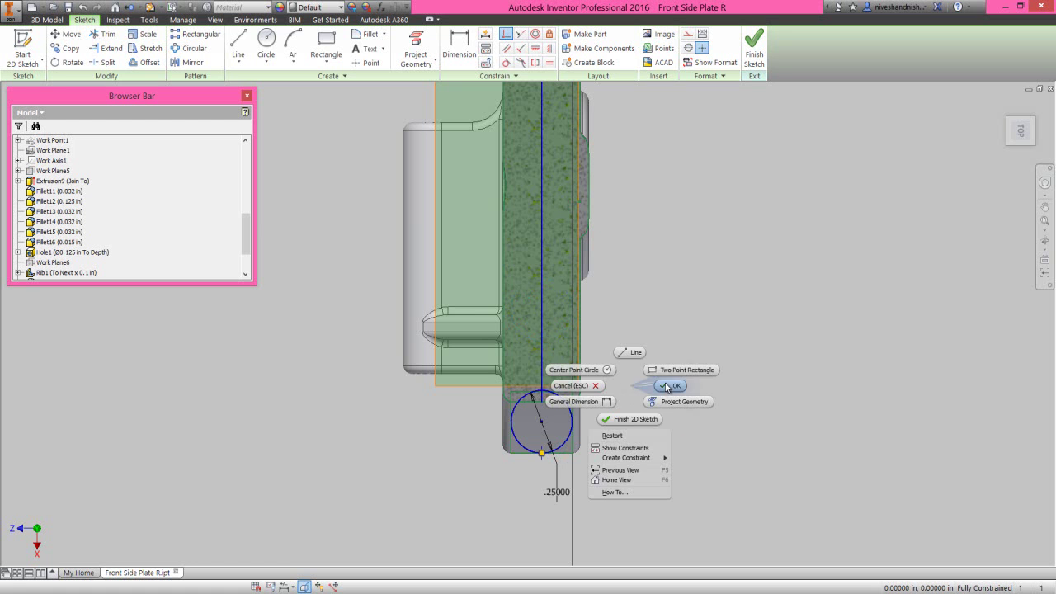
pyautogui.click(667, 385)
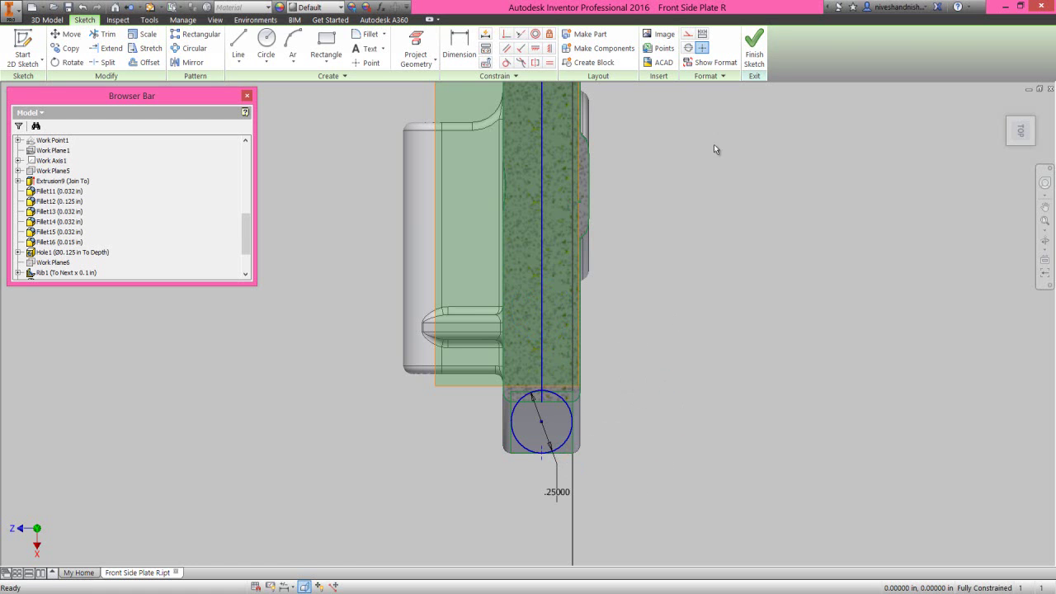
# Finish the sketch and extrude the circle profile as a join with To Next extents toward the plate's curved side.
pyautogui.click(754, 50)
pyautogui.click(1044, 183)
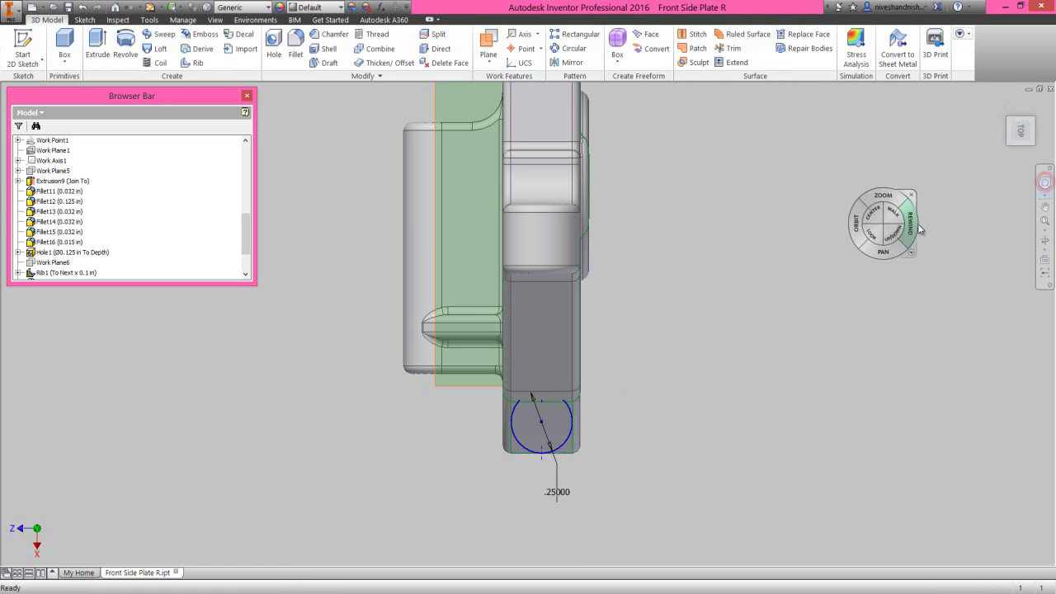
pyautogui.moveTo(912, 228); pyautogui.dragTo(873, 227)
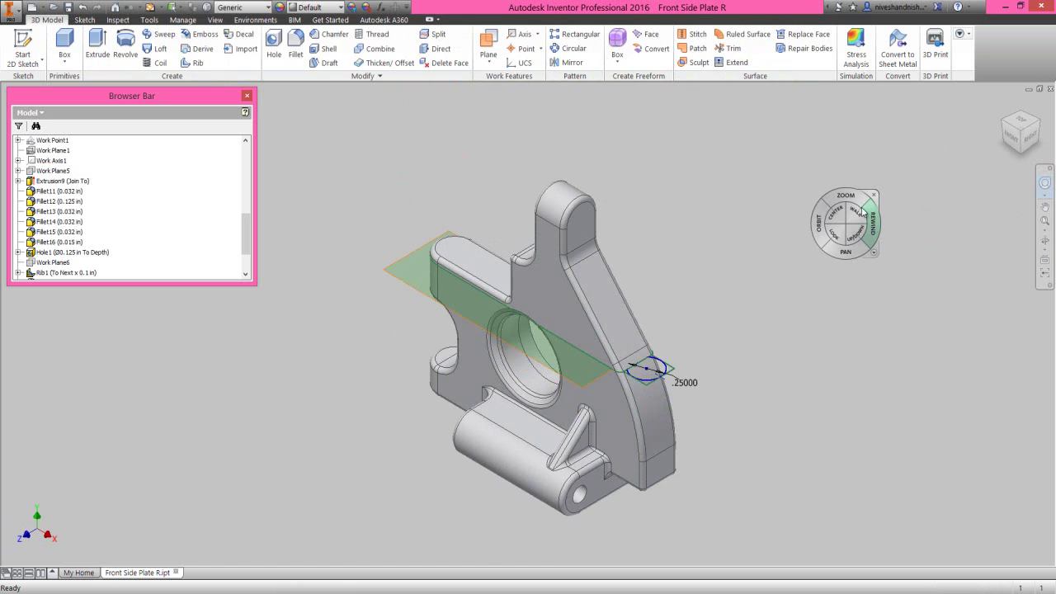
pyautogui.click(874, 195)
pyautogui.scroll(-3, 688, 386)
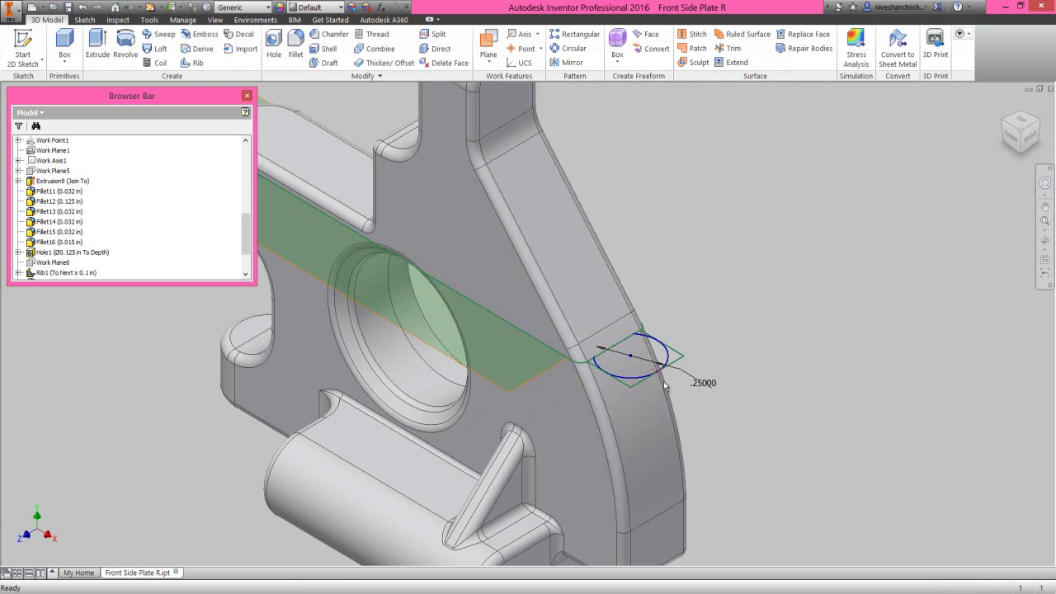
pyautogui.click(99, 48)
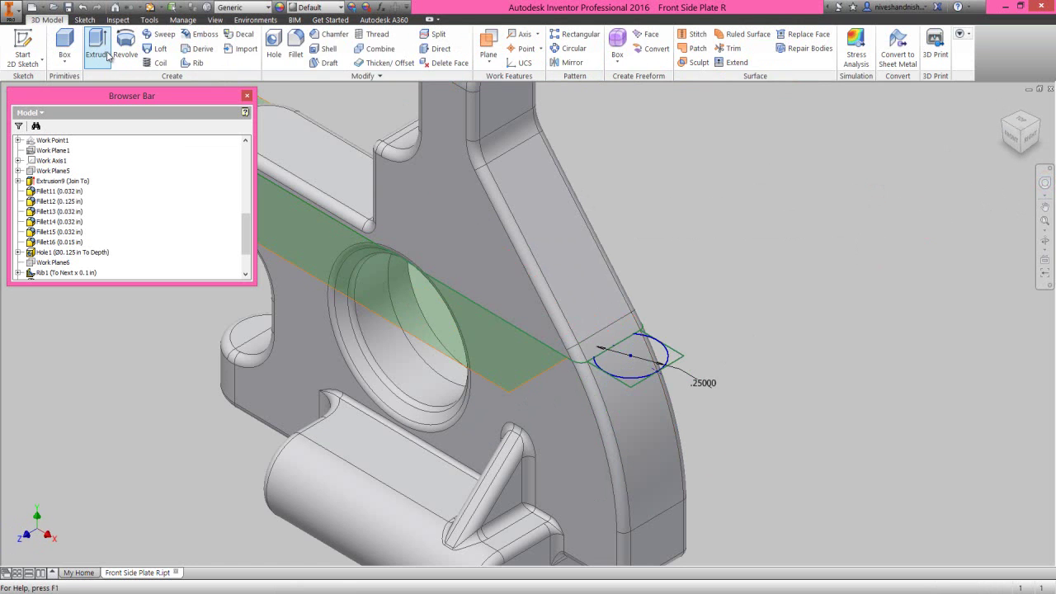
pyautogui.click(649, 356)
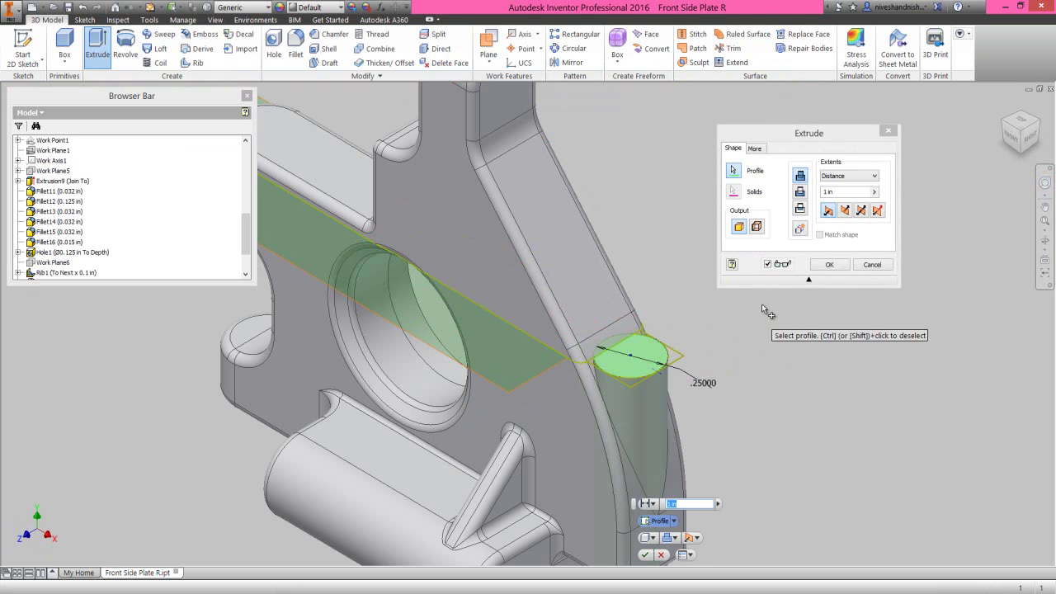
pyautogui.click(841, 177)
pyautogui.click(832, 193)
pyautogui.click(829, 265)
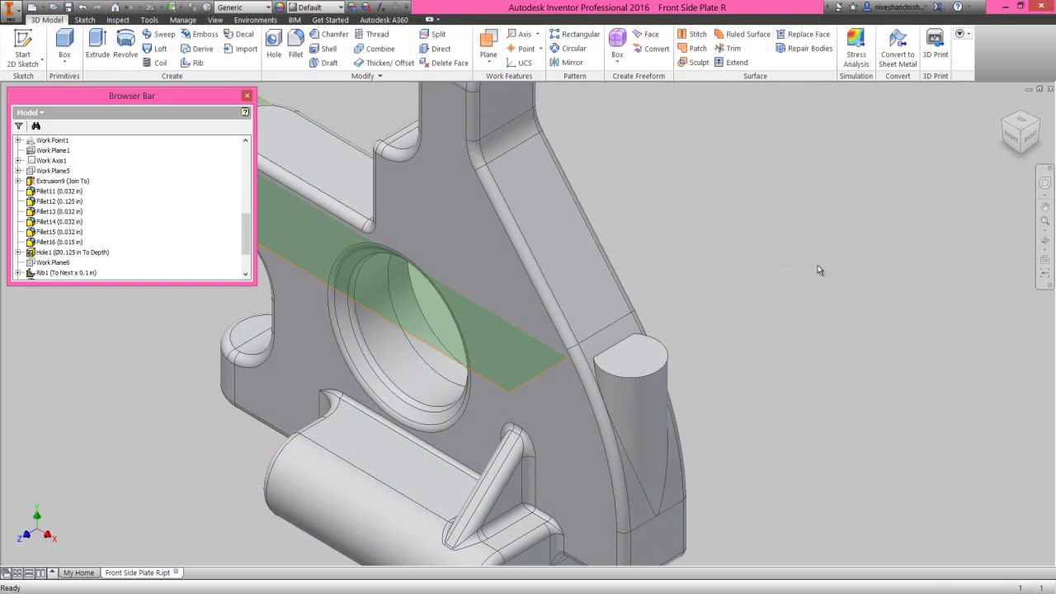
# Hide the horizontal work plane that carried the circle sketch and fit the whole part in view.
pyautogui.rightClick(378, 328)
pyautogui.click(397, 330)
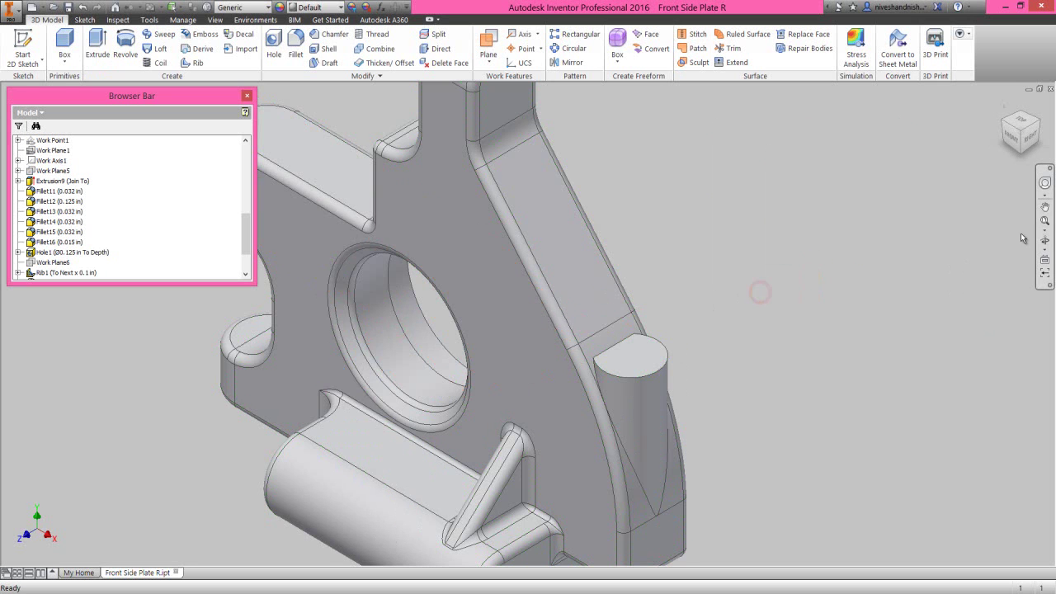
pyautogui.click(1045, 221)
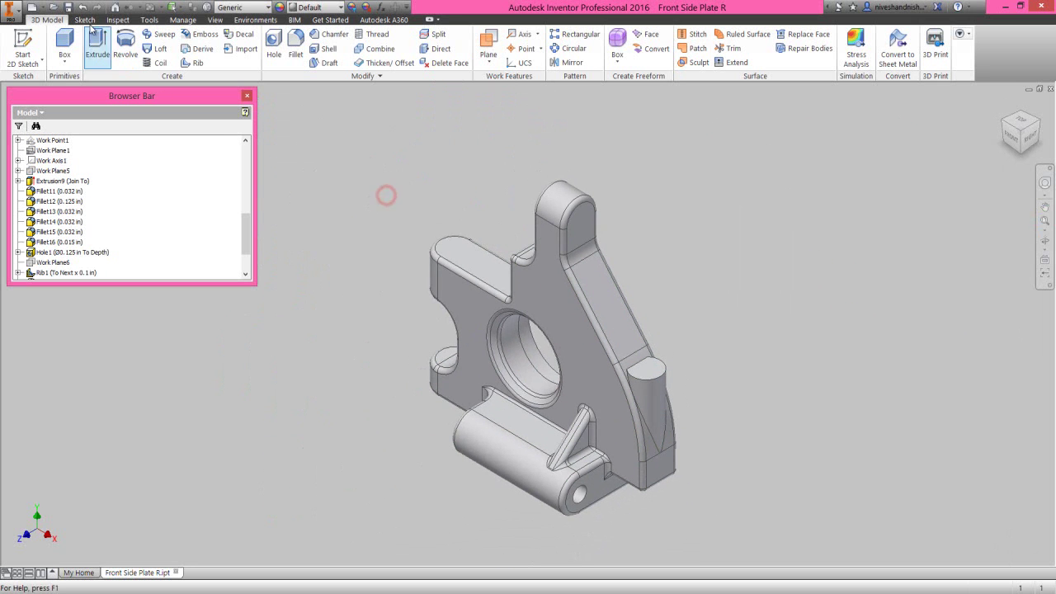
pyautogui.click(316, 297)
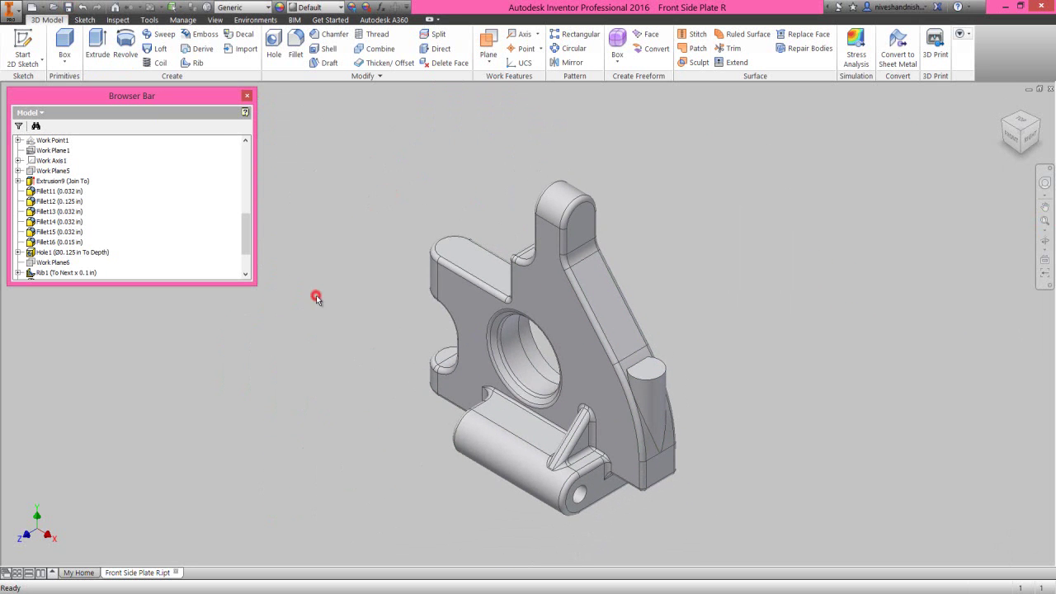
pyautogui.click(322, 290)
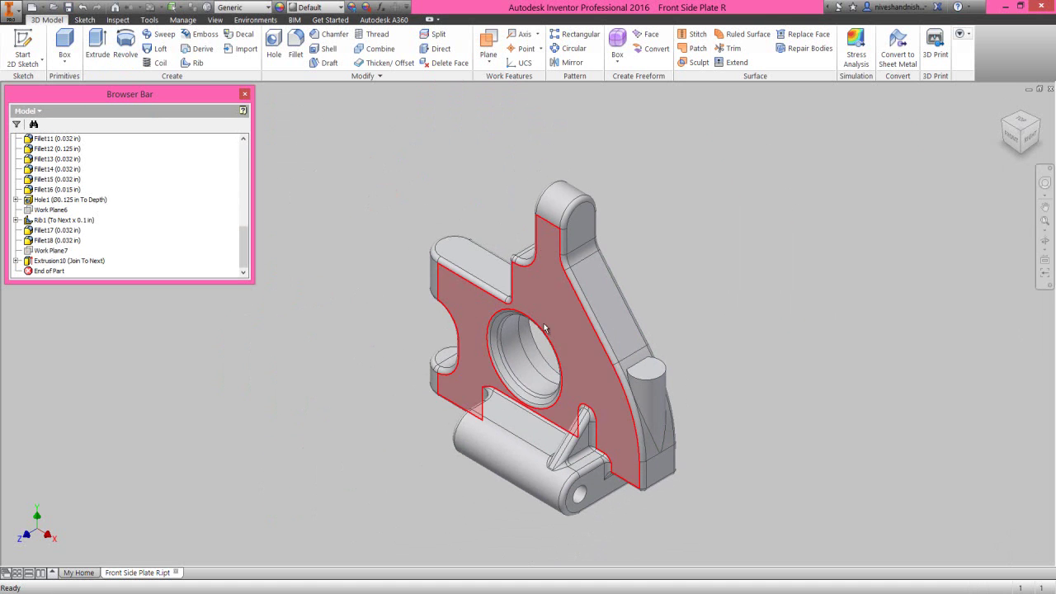
# Start a sketch on the flat top face of the new cylindrical boss and project the cut edges into it.
pyautogui.scroll(3, 599, 352)
pyautogui.click(672, 386)
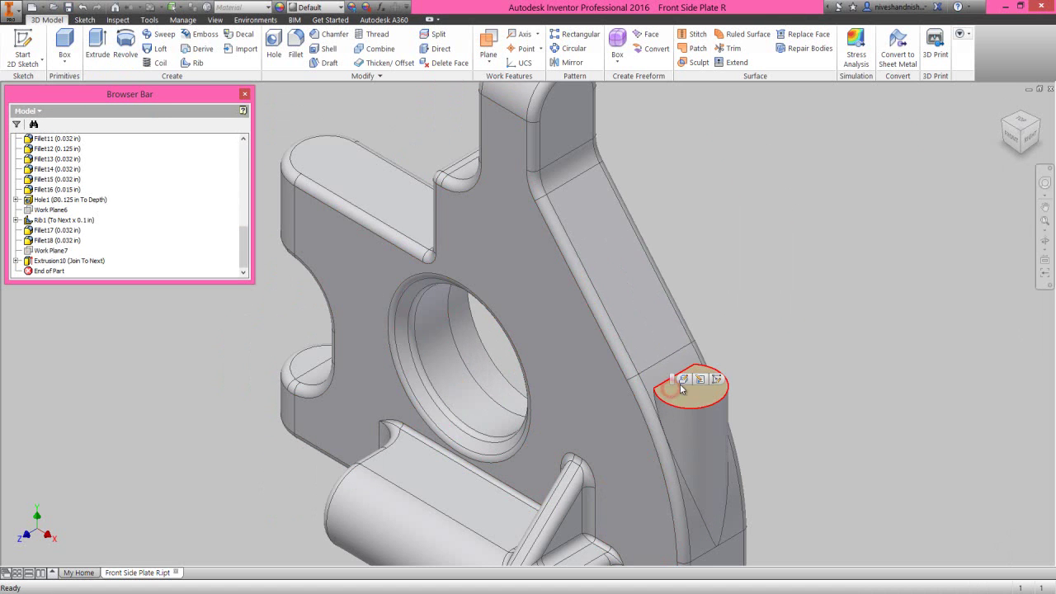
pyautogui.click(715, 380)
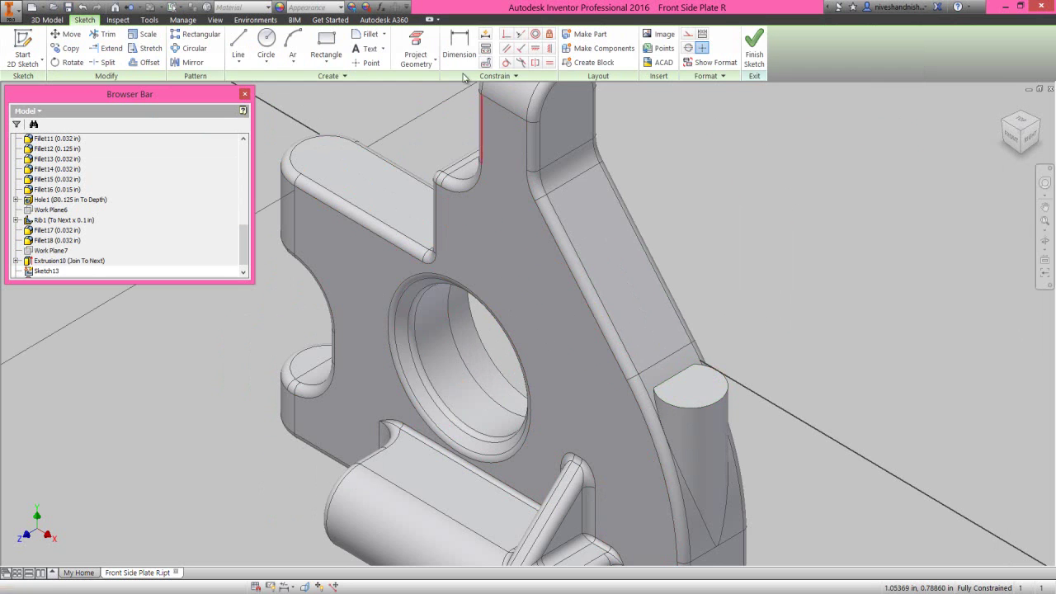
pyautogui.click(432, 66)
pyautogui.click(437, 99)
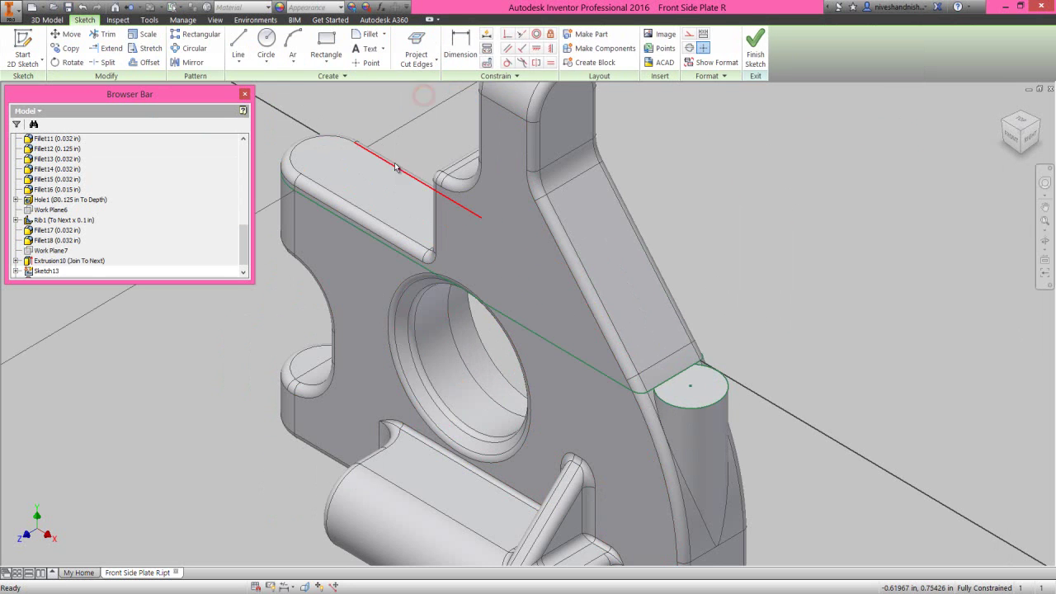
# Sketch a 0.25 in diameter circle centred on the boss's projected centre point and finish the sketch.
pyautogui.rightClick(737, 294)
pyautogui.click(713, 271)
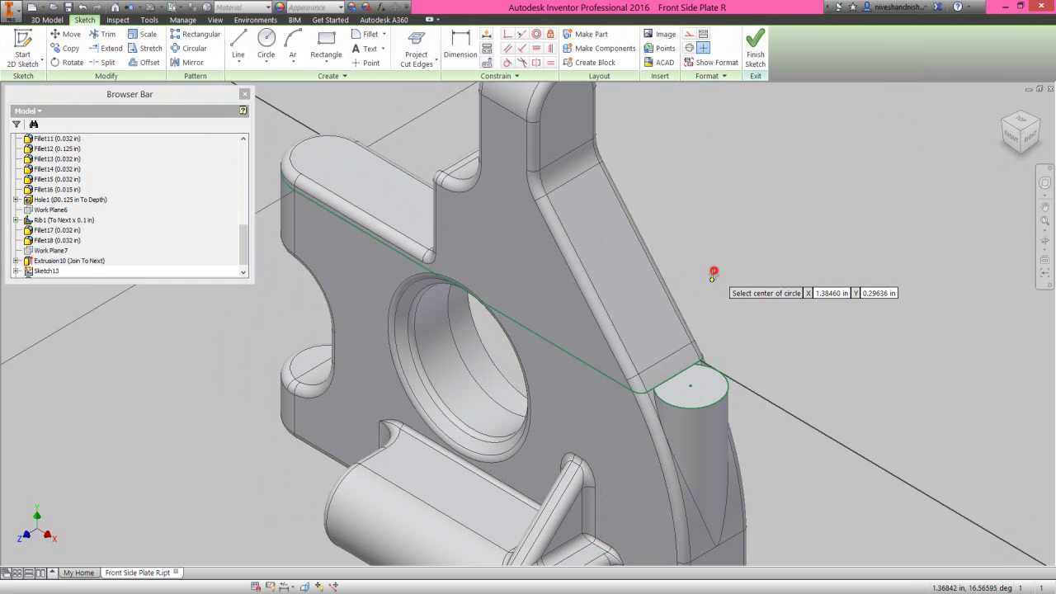
pyautogui.click(689, 385)
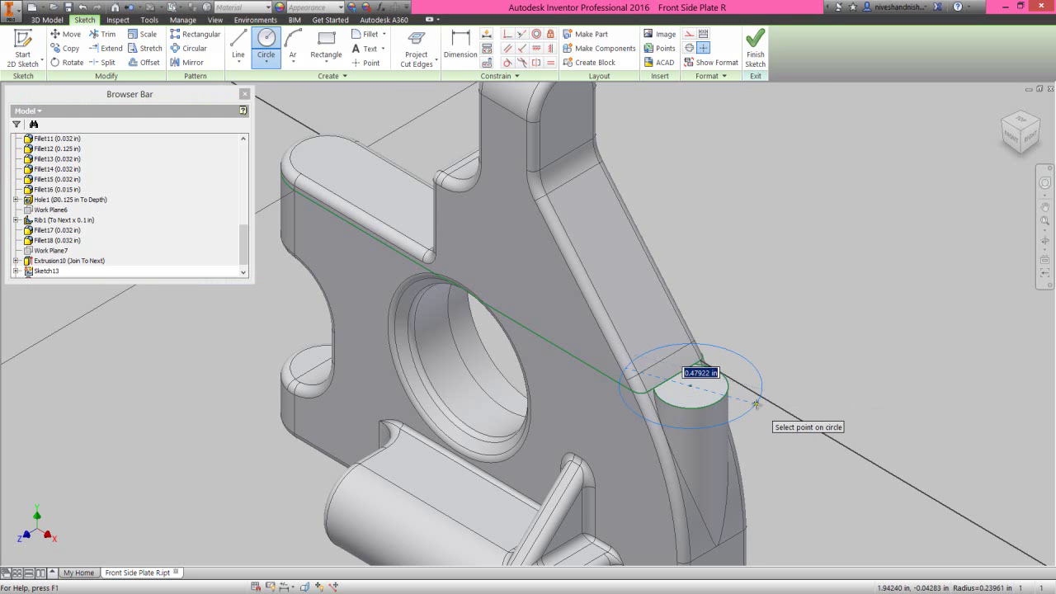
pyautogui.write('.25')
pyautogui.press('Return')
pyautogui.rightClick(742, 285)
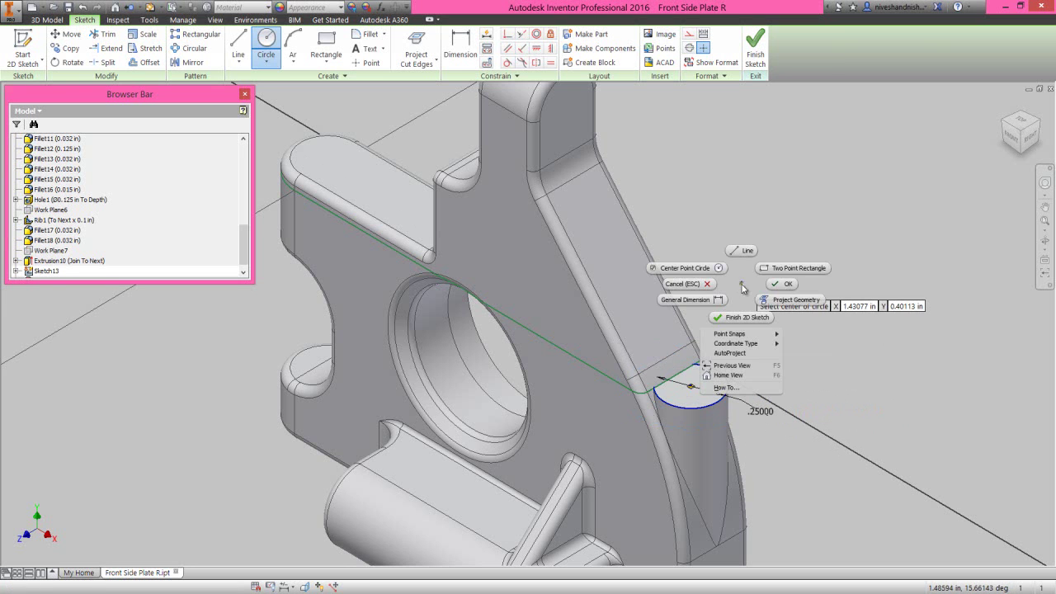
pyautogui.click(768, 284)
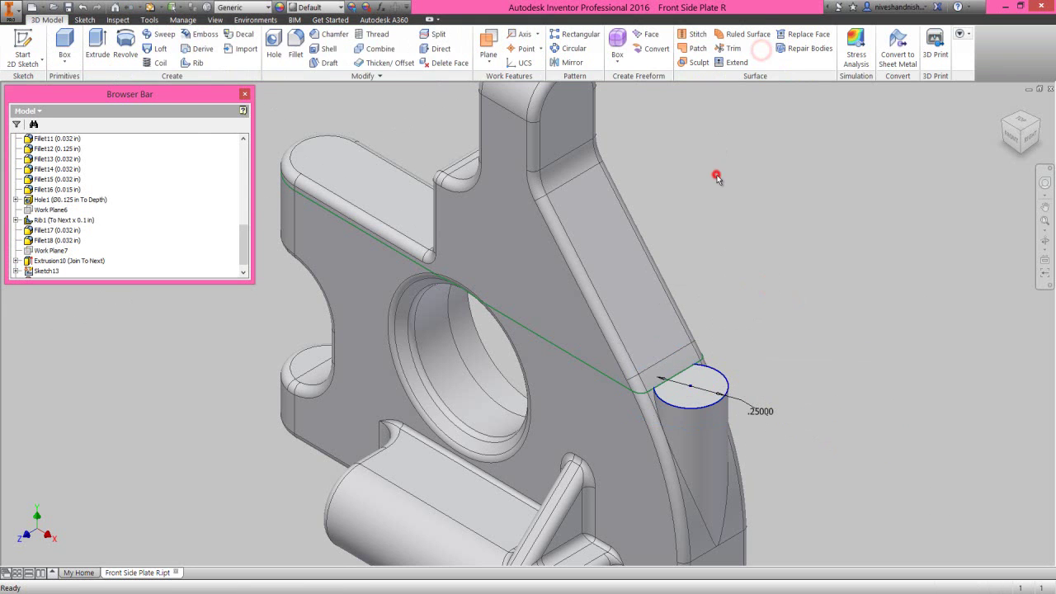
# Extrude the 0.25 in circle as a cut with All extents, directed upward from the boss's top face through the plate.
pyautogui.click(98, 45)
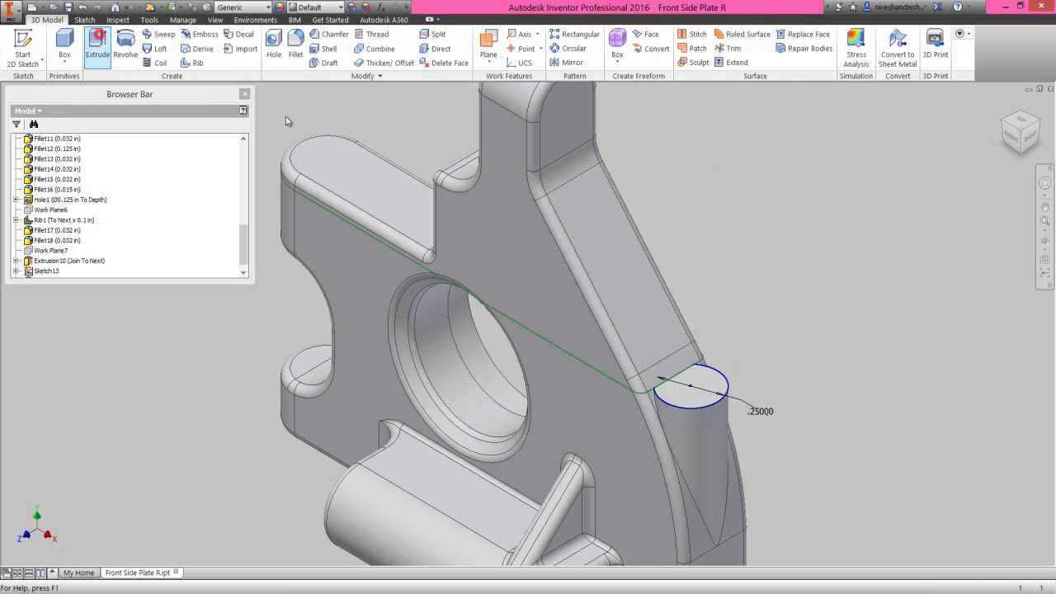
pyautogui.click(683, 399)
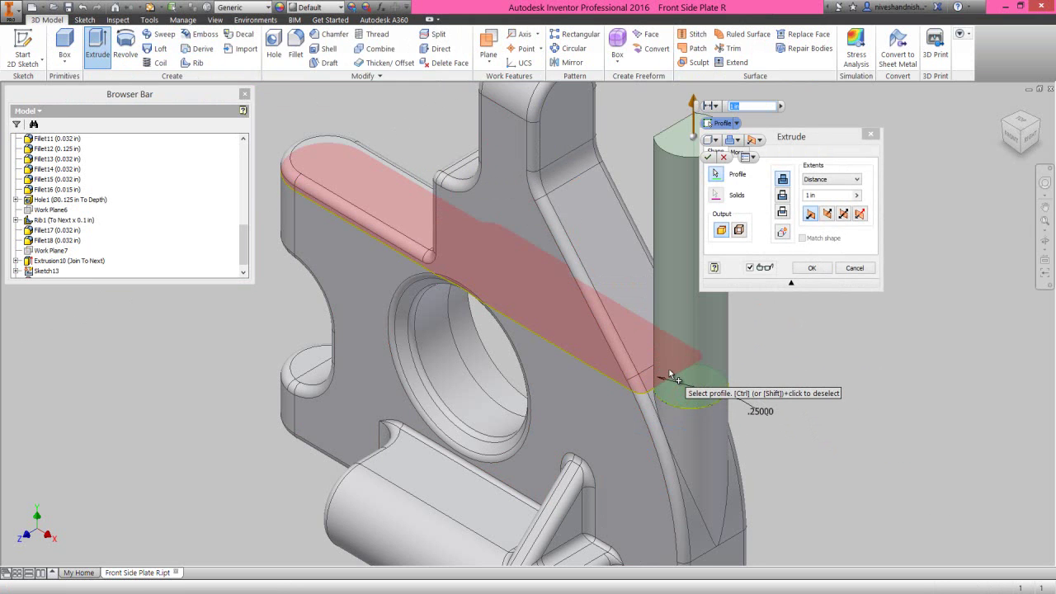
pyautogui.moveTo(669, 372)
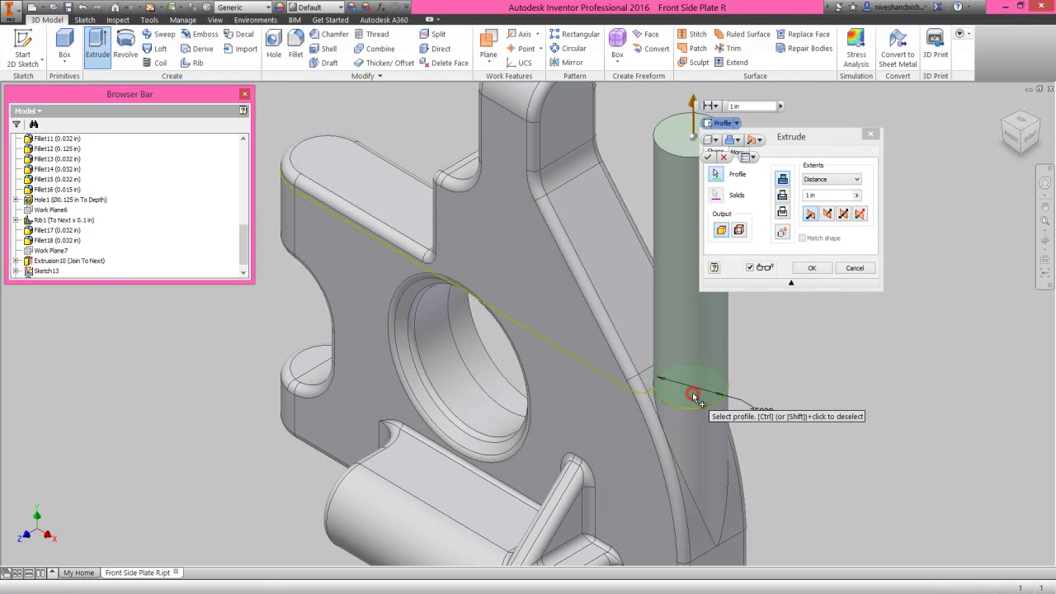
pyautogui.click(782, 196)
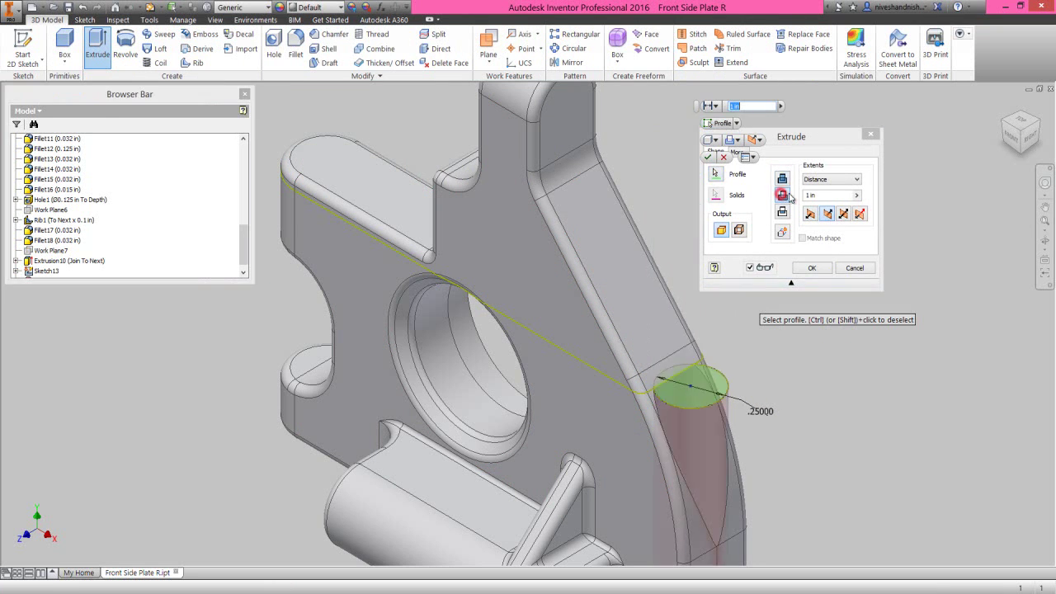
pyautogui.click(813, 180)
pyautogui.click(815, 219)
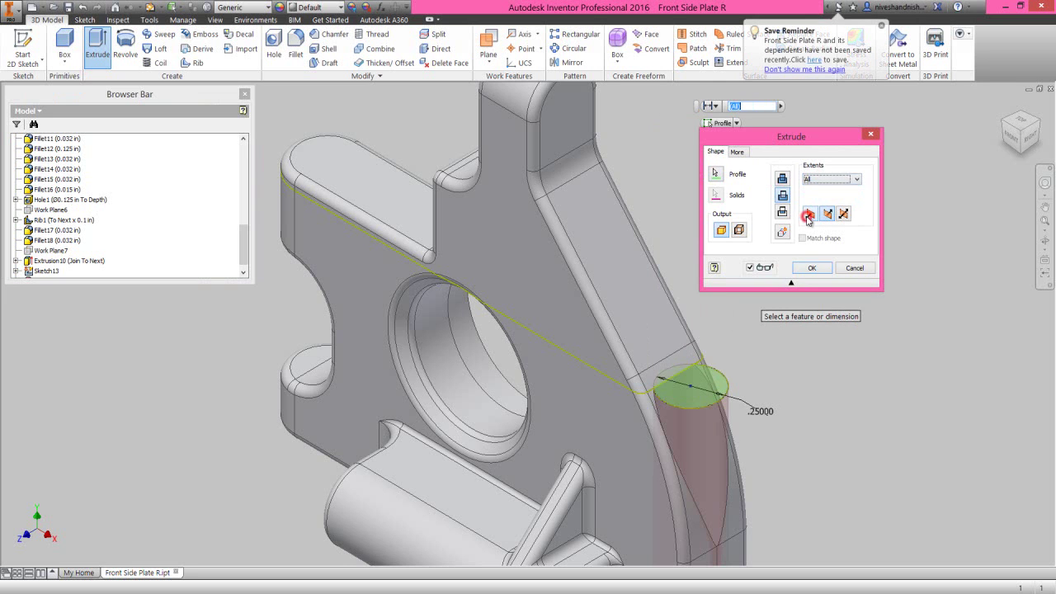
pyautogui.click(809, 213)
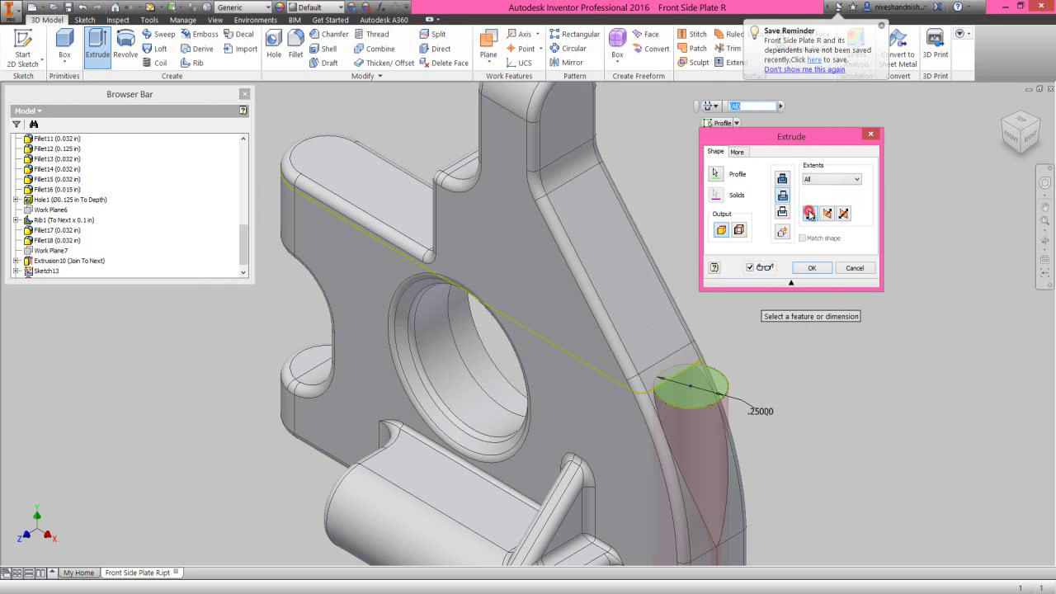
pyautogui.click(815, 271)
pyautogui.click(823, 313)
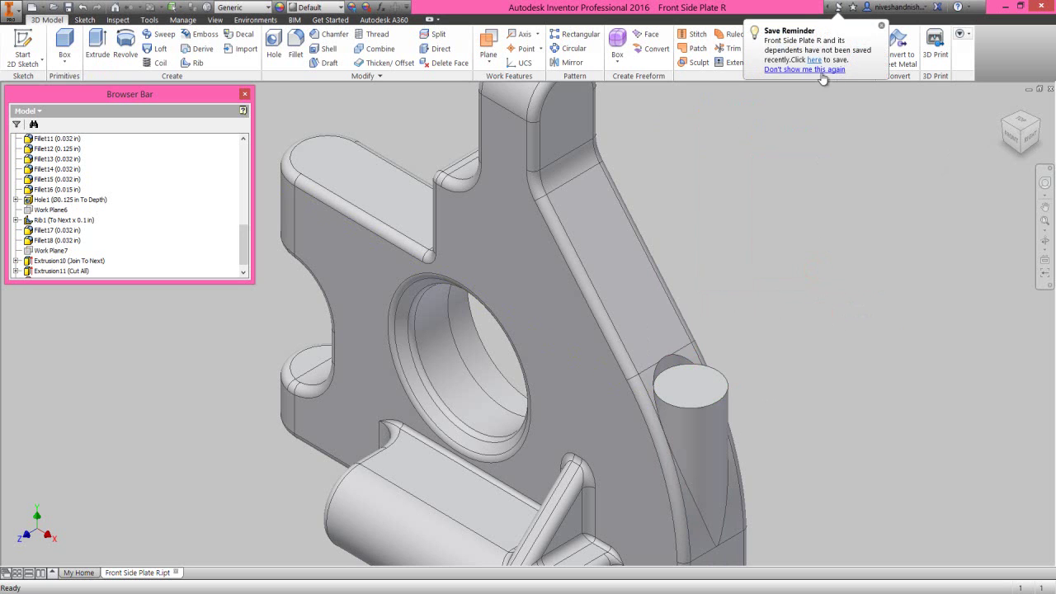
# Fillet the circular top edge of the boss with a 0.015 in radius.
pyautogui.click(1044, 223)
pyautogui.click(362, 216)
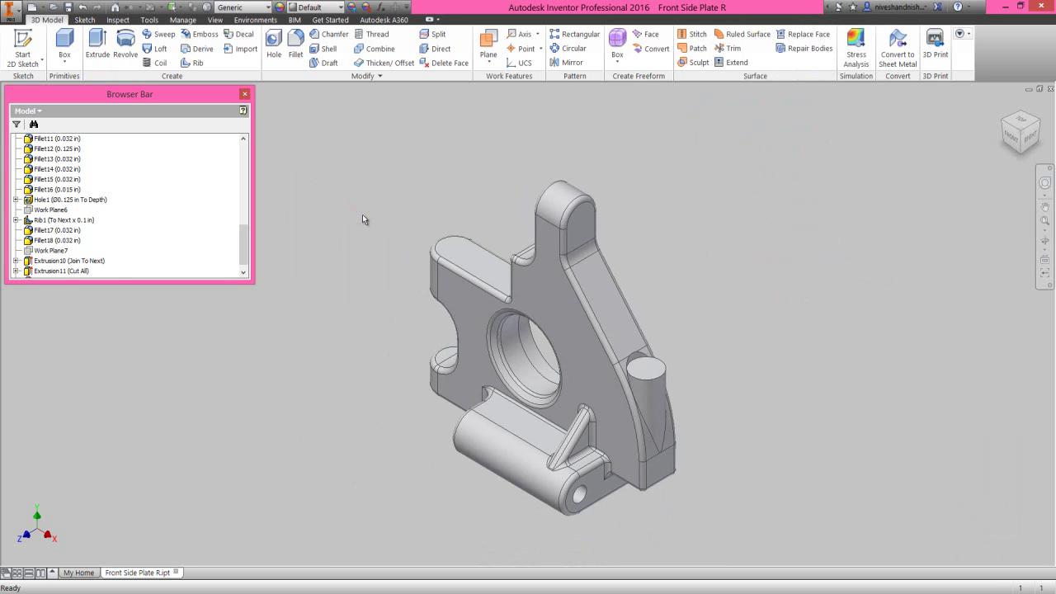
pyautogui.click(295, 43)
pyautogui.scroll(-3, 667, 370)
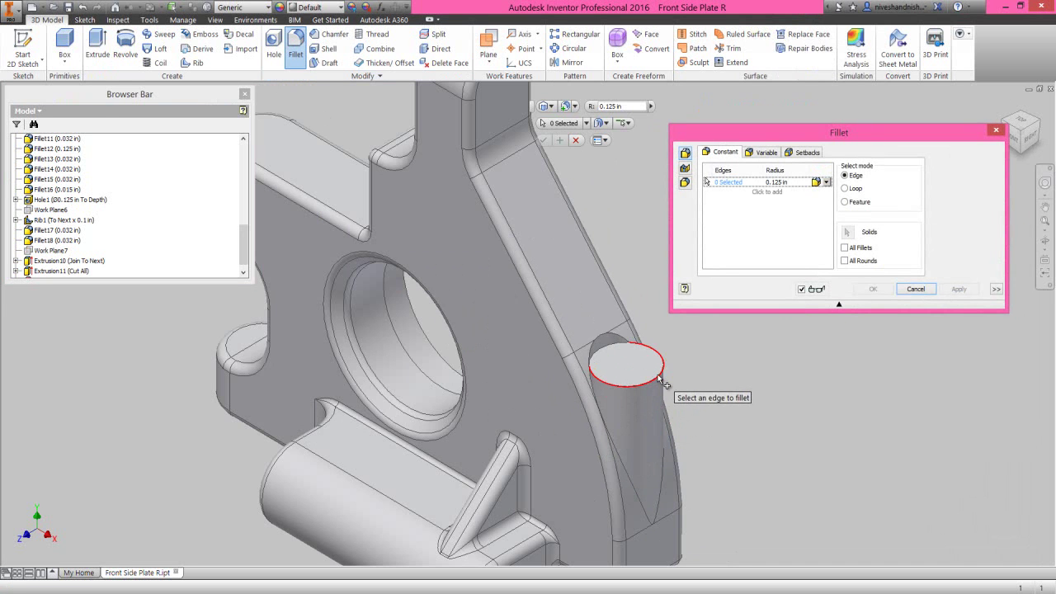
pyautogui.click(660, 377)
pyautogui.click(771, 182)
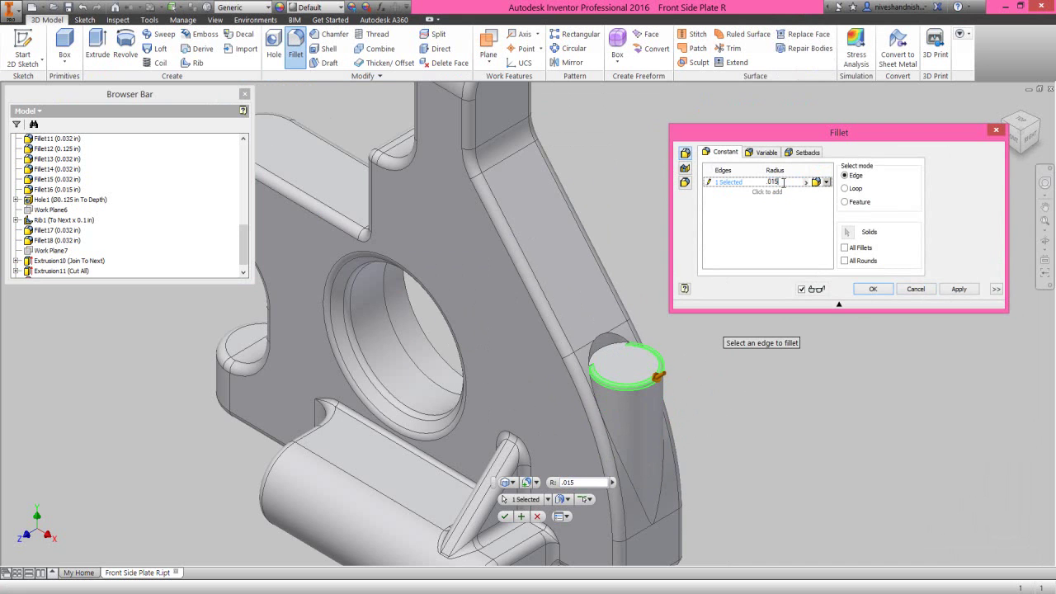
pyautogui.click(958, 289)
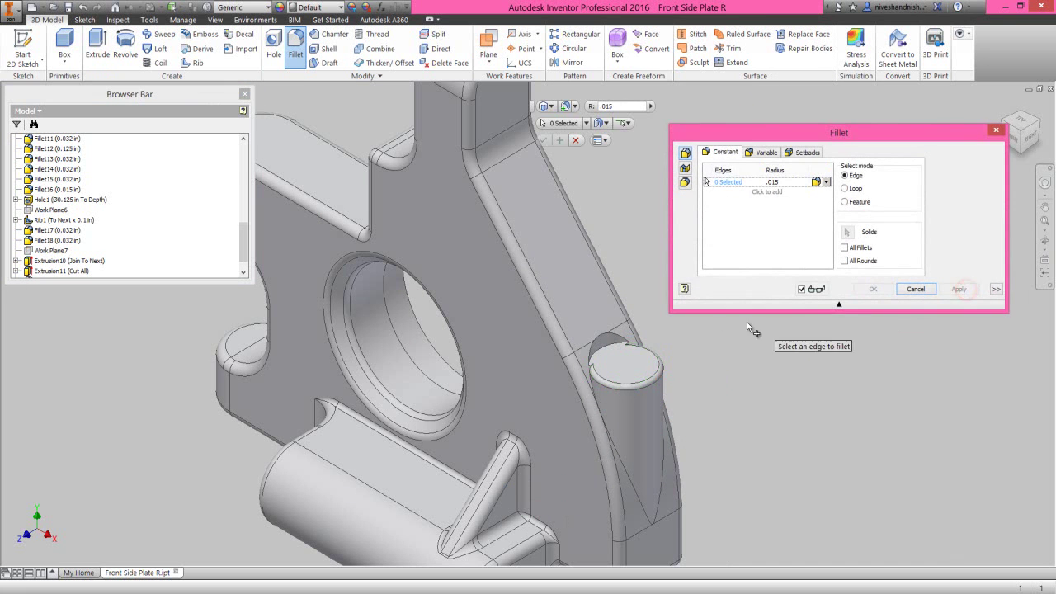
# Fillet the curved upper edge of the relief cut behind the boss with a 0.015 in radius and save the part.
pyautogui.click(611, 346)
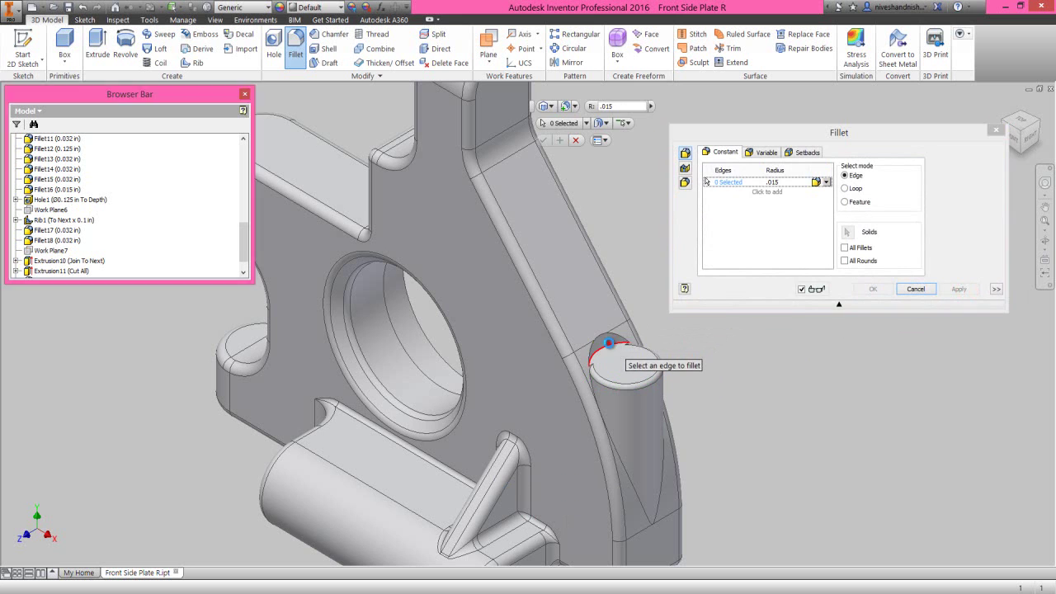
pyautogui.click(711, 342)
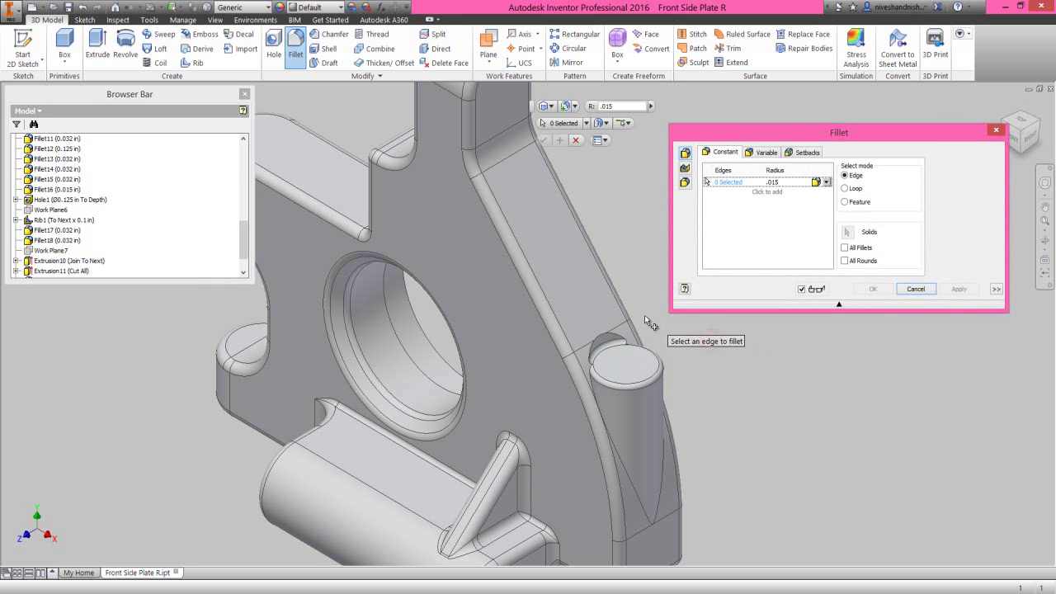
pyautogui.click(616, 332)
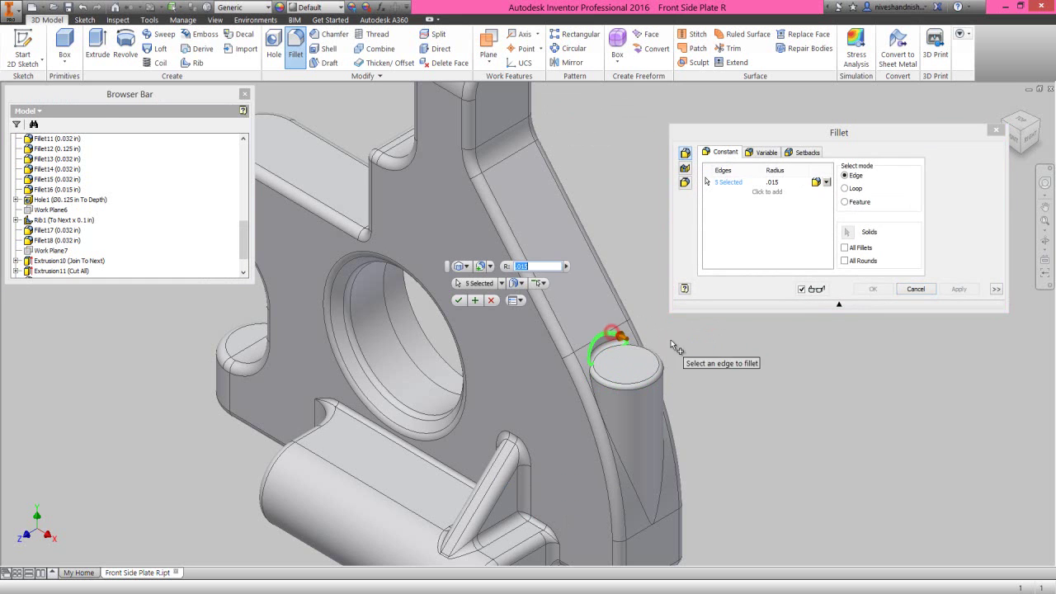
pyautogui.click(887, 288)
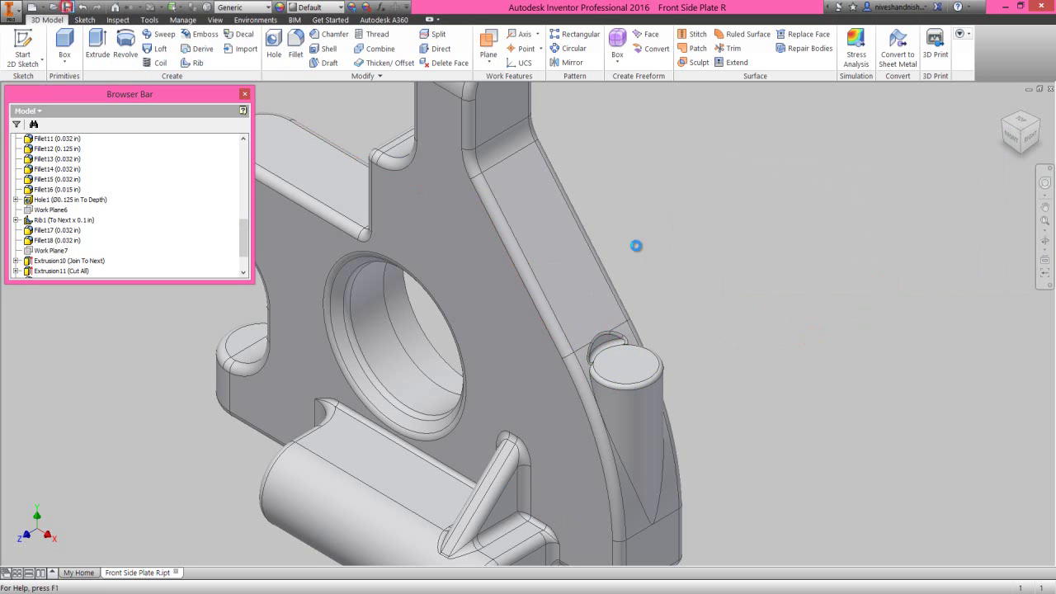
pyautogui.click(766, 289)
# Start a sketch on the boss's flat top face and project its circular edge with Project Geometry.
pyautogui.click(670, 262)
pyautogui.click(633, 363)
pyautogui.click(677, 364)
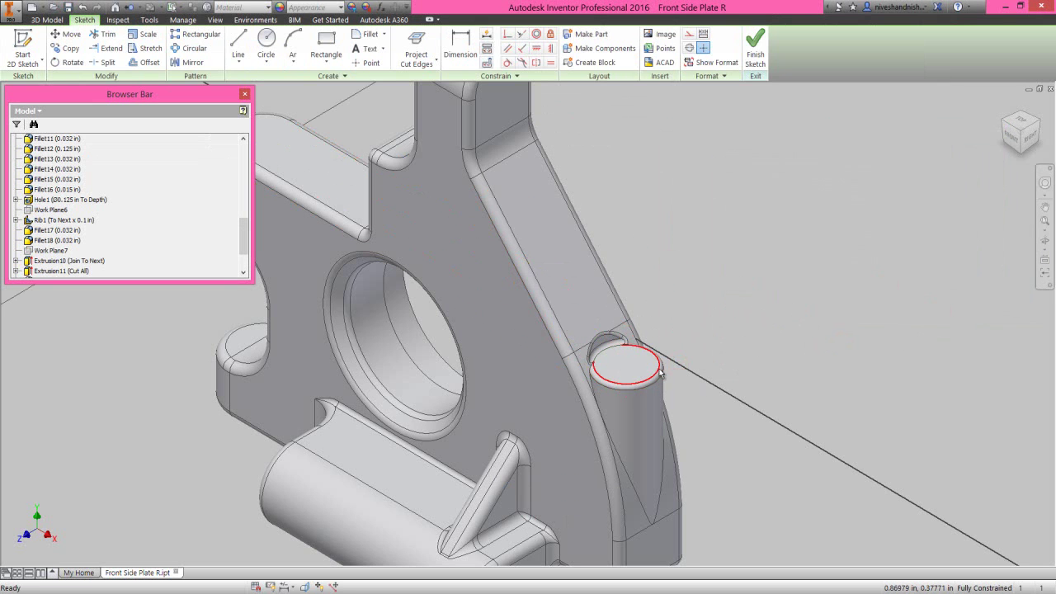
pyautogui.click(435, 63)
pyautogui.click(438, 82)
pyautogui.click(723, 254)
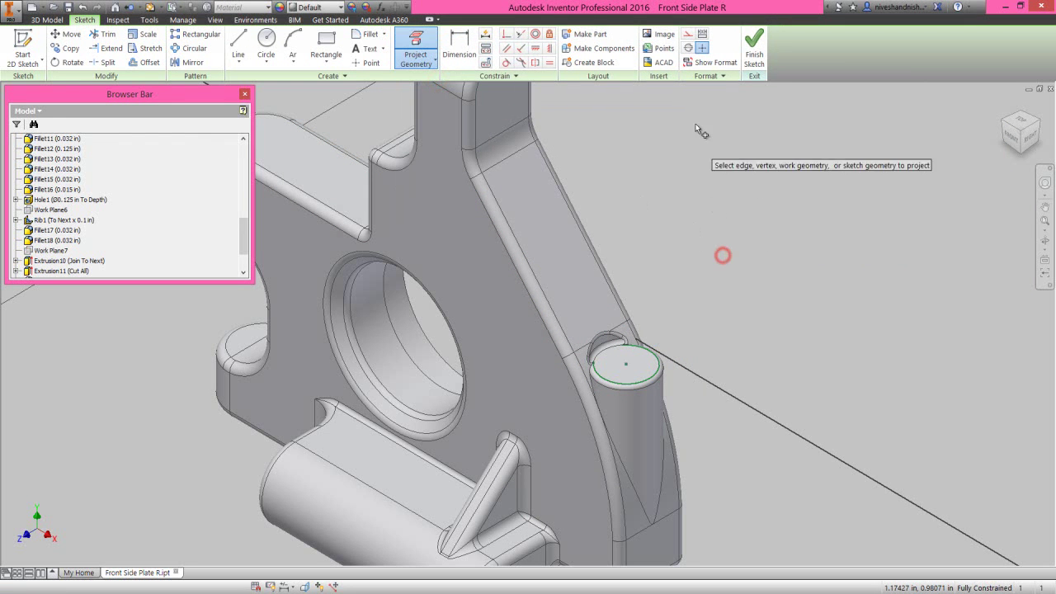
pyautogui.click(696, 105)
pyautogui.rightClick(696, 104)
pyautogui.click(722, 104)
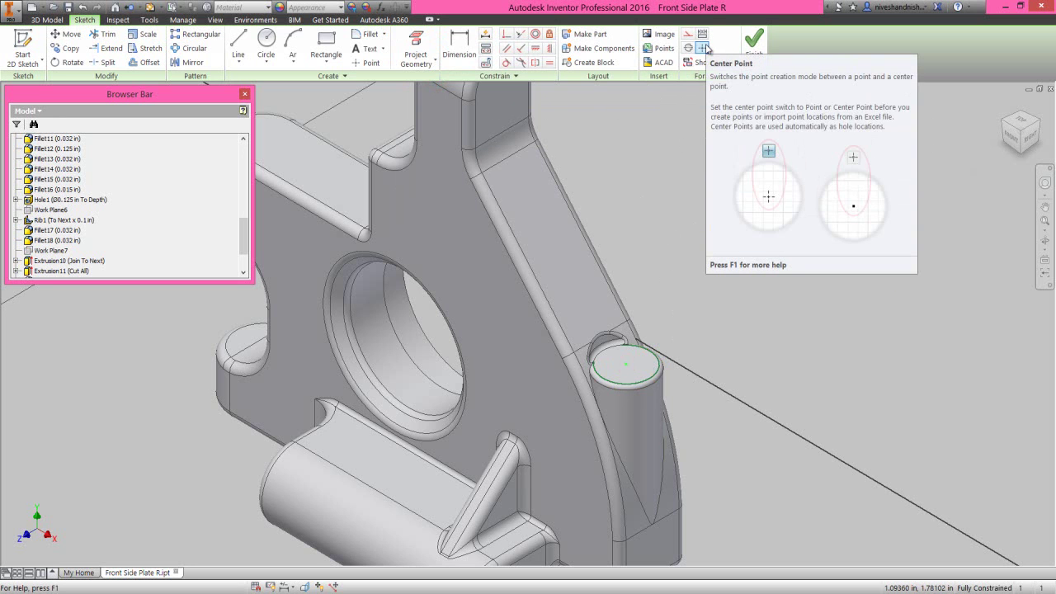
# Convert the projected centre to a center point and the projected circle to construction geometry, finishing the sketch.
pyautogui.click(703, 48)
pyautogui.click(656, 264)
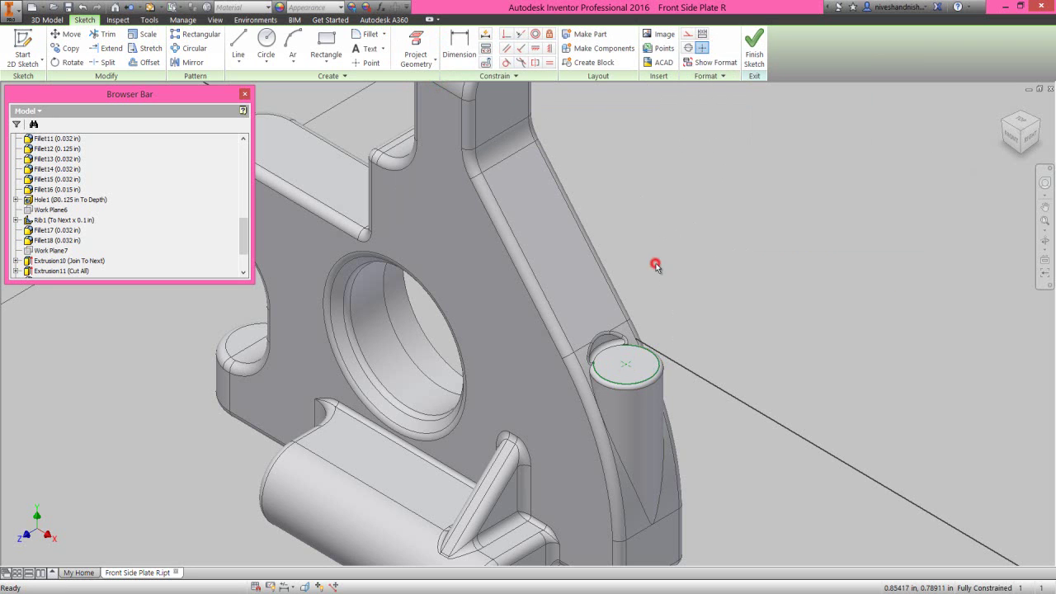
pyautogui.click(657, 371)
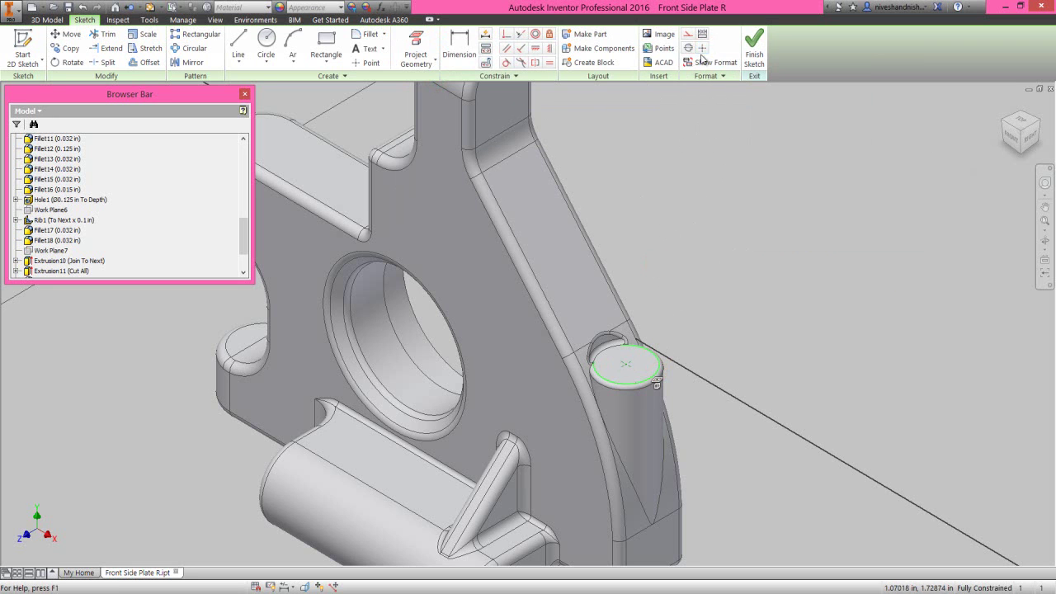
pyautogui.click(759, 62)
pyautogui.click(738, 295)
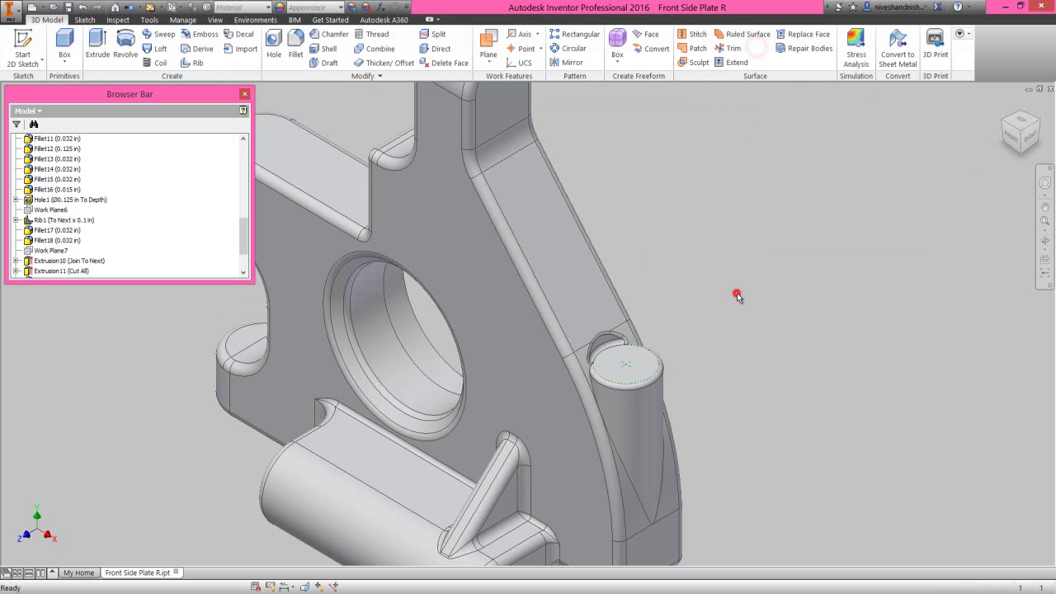
# Add a tapped hole at the boss's centre with ANSI Unified thread, size 0.112 (#4), 4-40 UNC and a depth of 0.315 in.
pyautogui.click(273, 50)
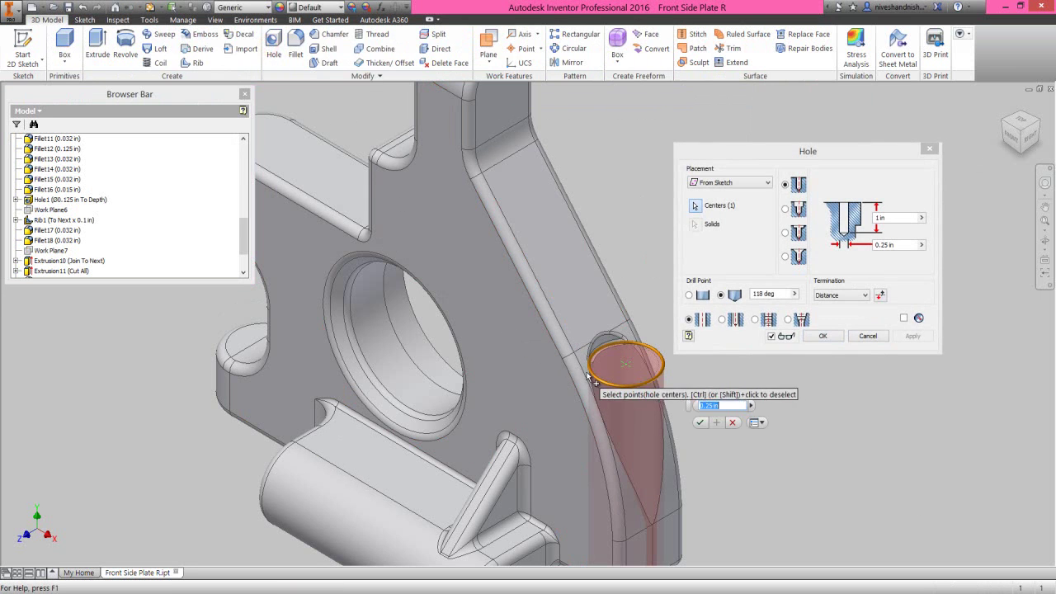
pyautogui.moveTo(774, 160); pyautogui.dragTo(781, 123)
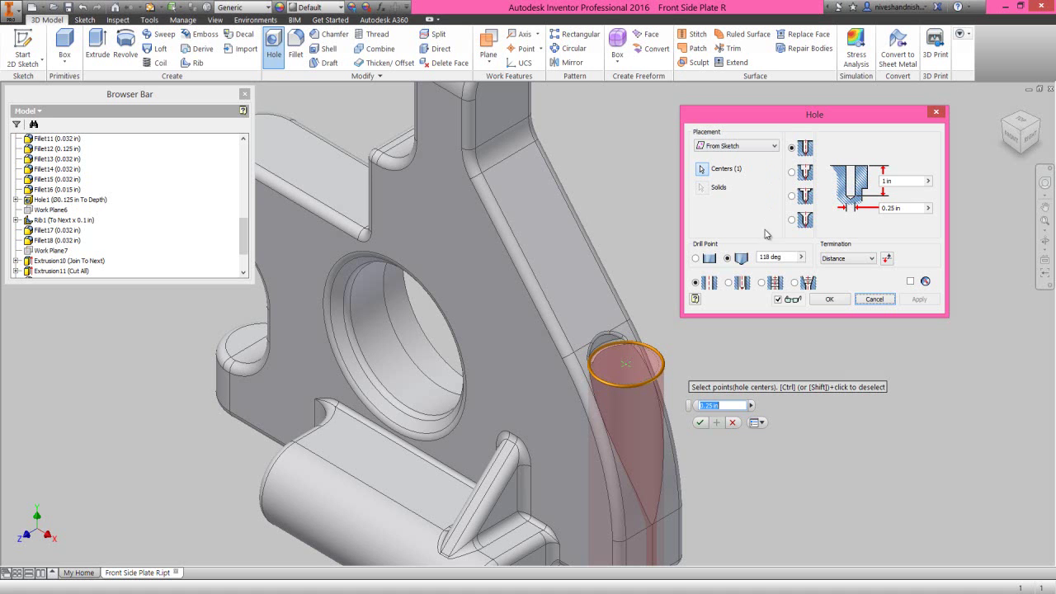
pyautogui.click(762, 283)
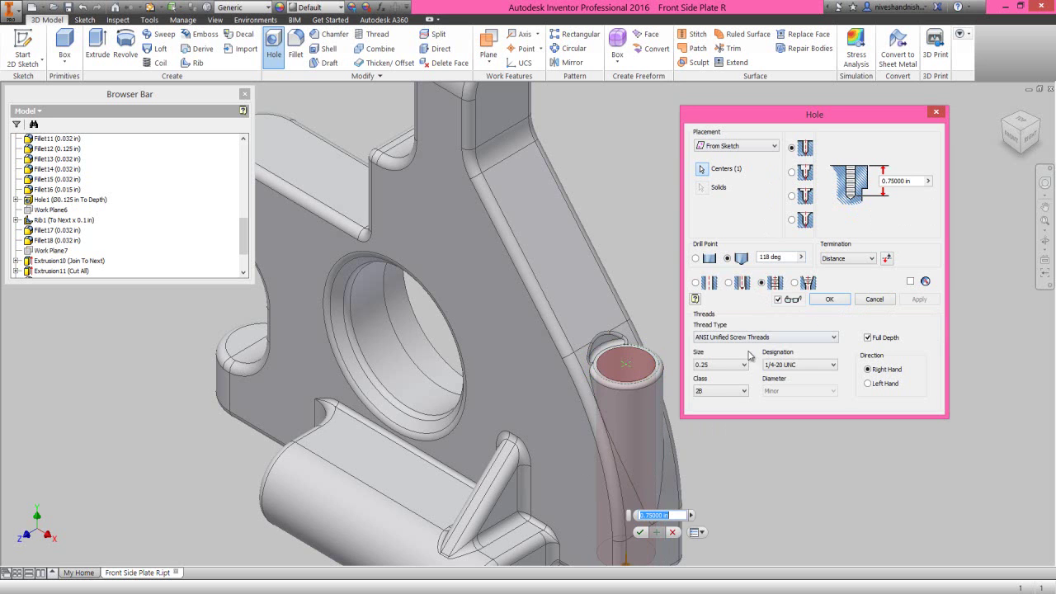
pyautogui.click(740, 365)
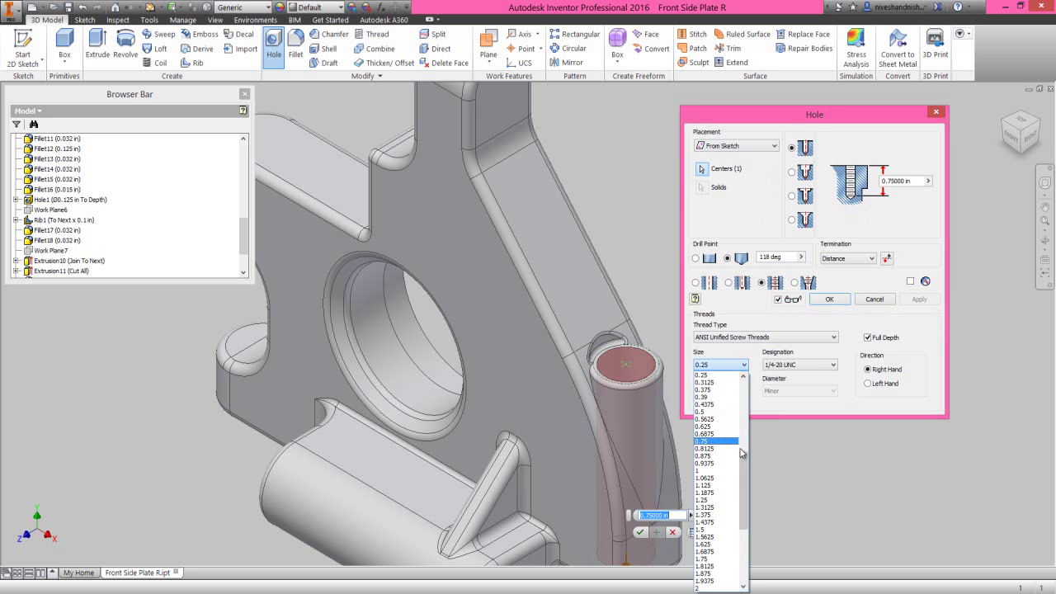
pyautogui.moveTo(740, 469); pyautogui.dragTo(743, 446)
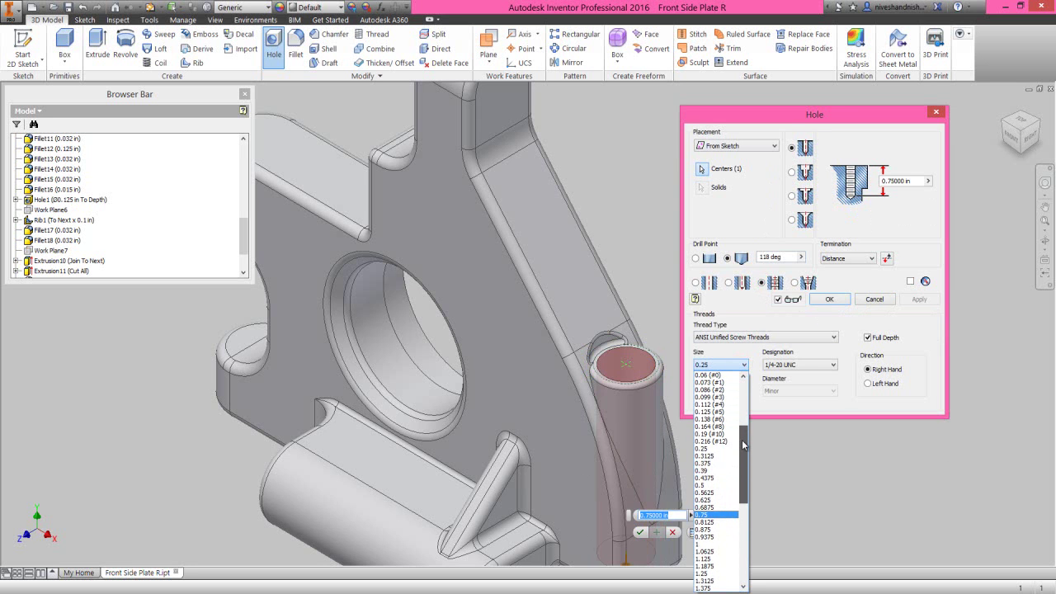
pyautogui.click(718, 405)
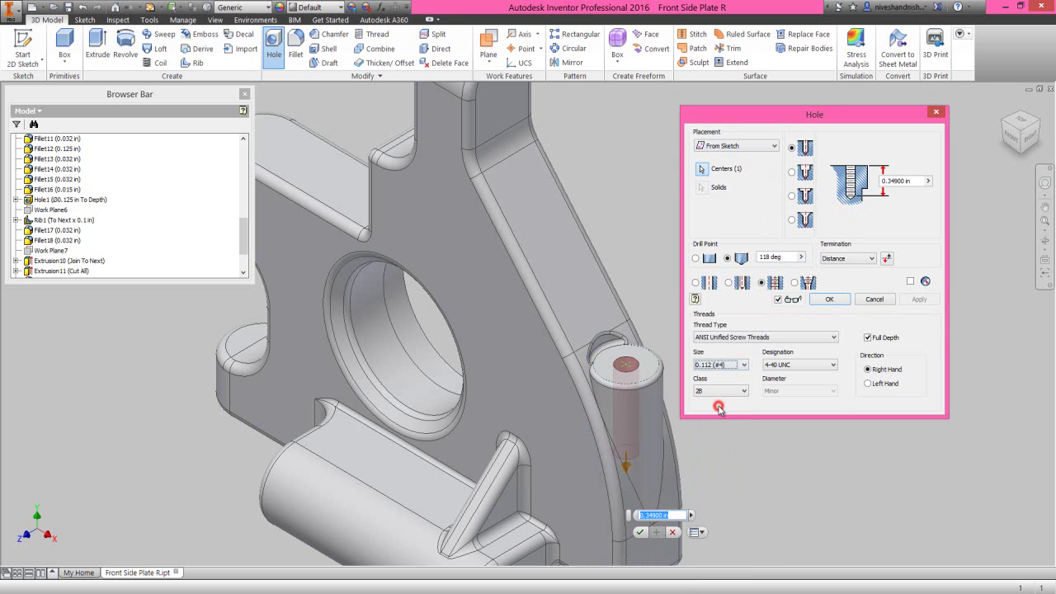
pyautogui.click(907, 181)
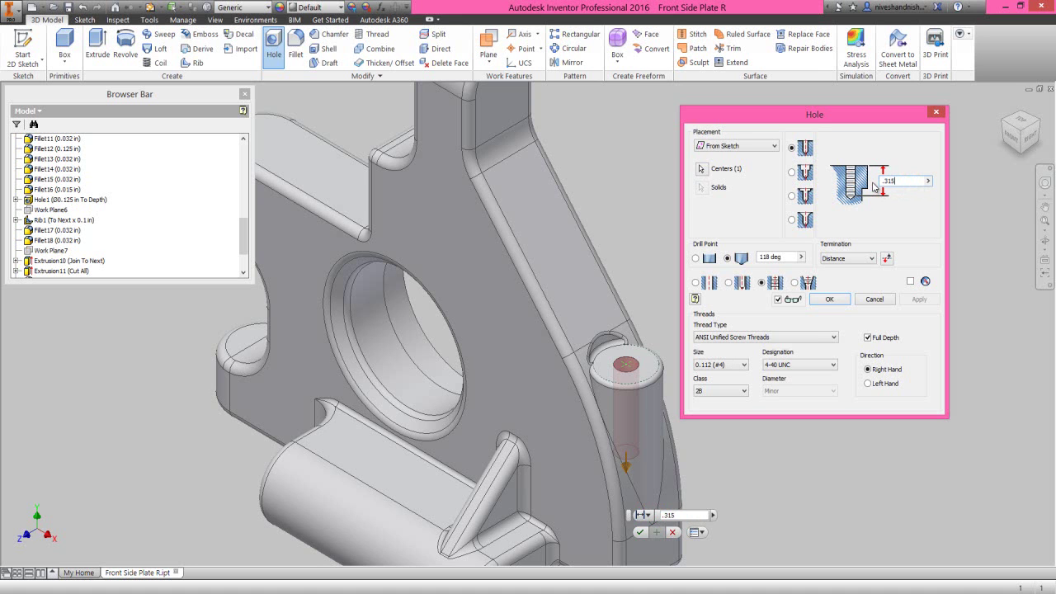
pyautogui.click(841, 299)
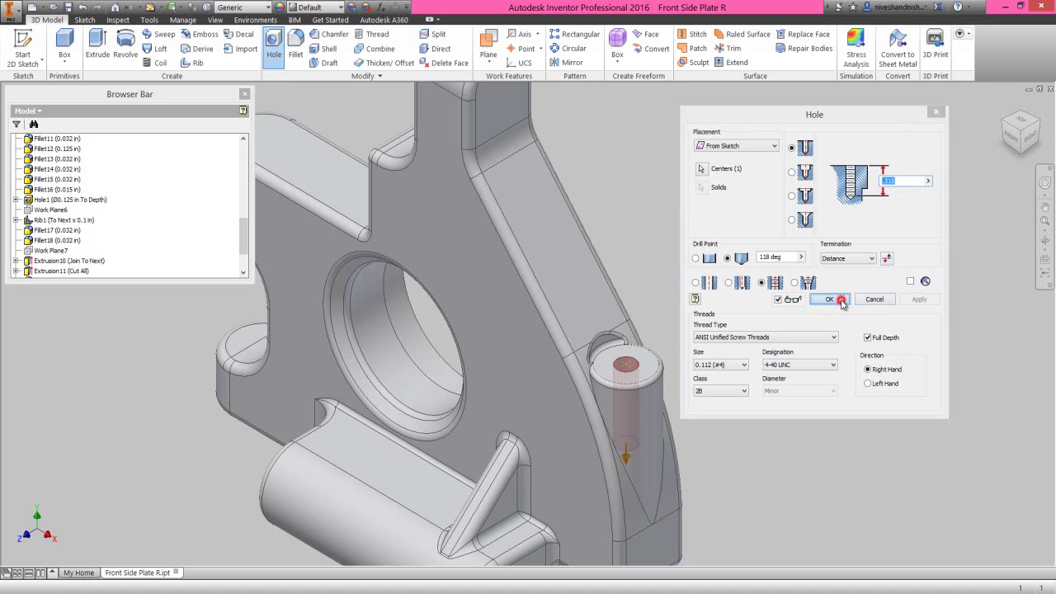
# Inspect the tapped hole in the boss from above and in isometric view, and save the part.
pyautogui.click(1045, 184)
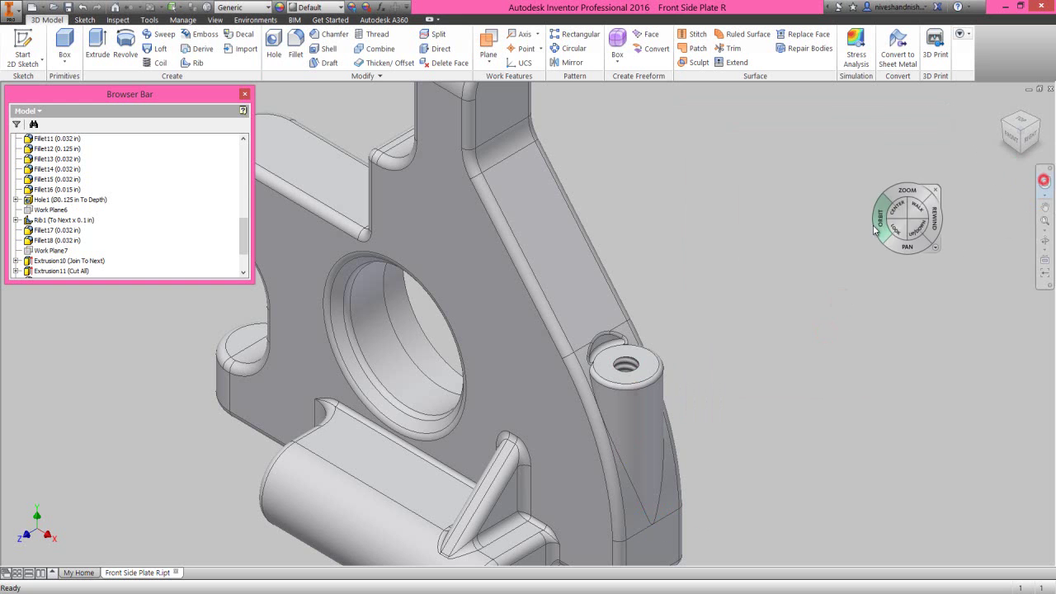
pyautogui.moveTo(895, 210); pyautogui.dragTo(634, 345)
pyautogui.scroll(3, 627, 371)
pyautogui.moveTo(597, 377); pyautogui.dragTo(611, 423)
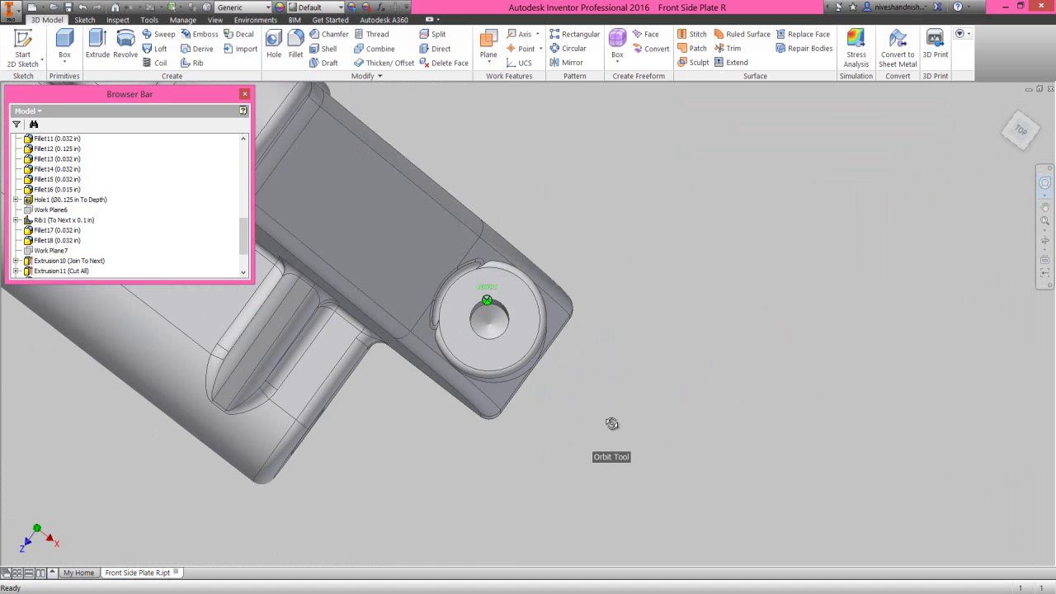
pyautogui.moveTo(677, 420); pyautogui.dragTo(639, 417)
pyautogui.click(632, 391)
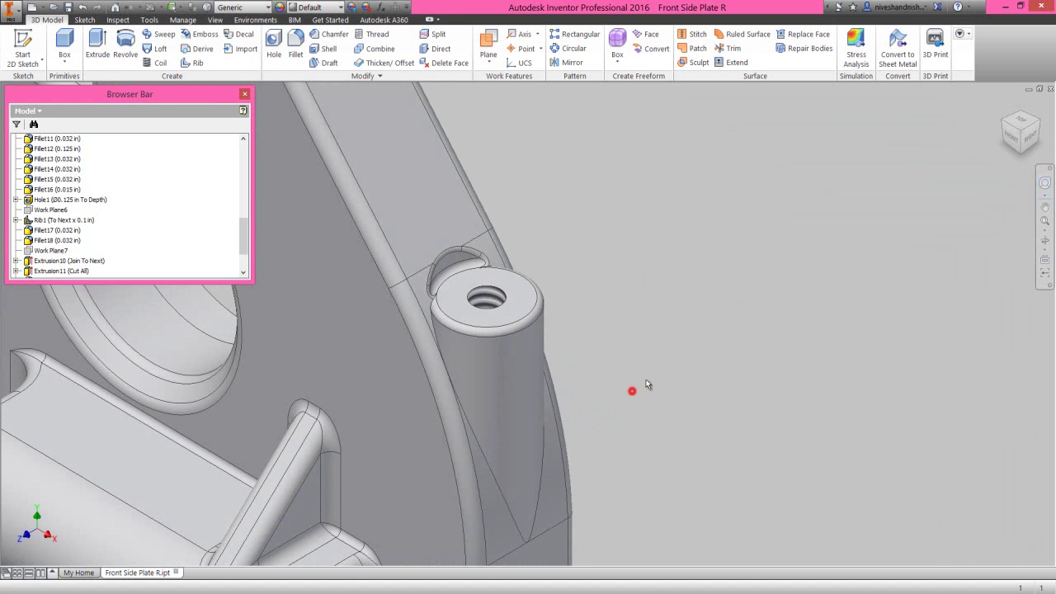
pyautogui.click(1044, 221)
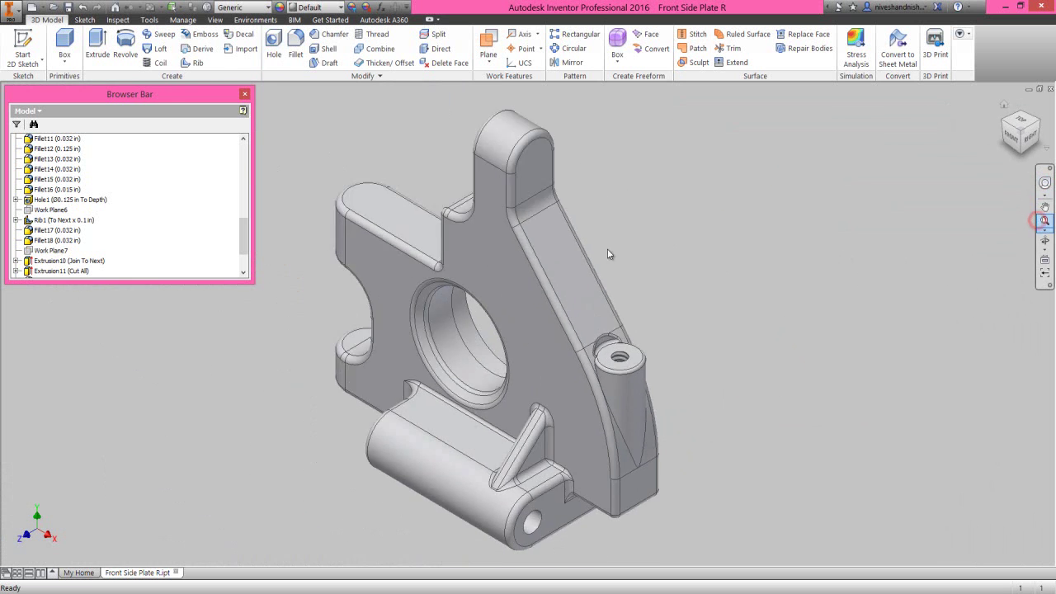
pyautogui.click(347, 202)
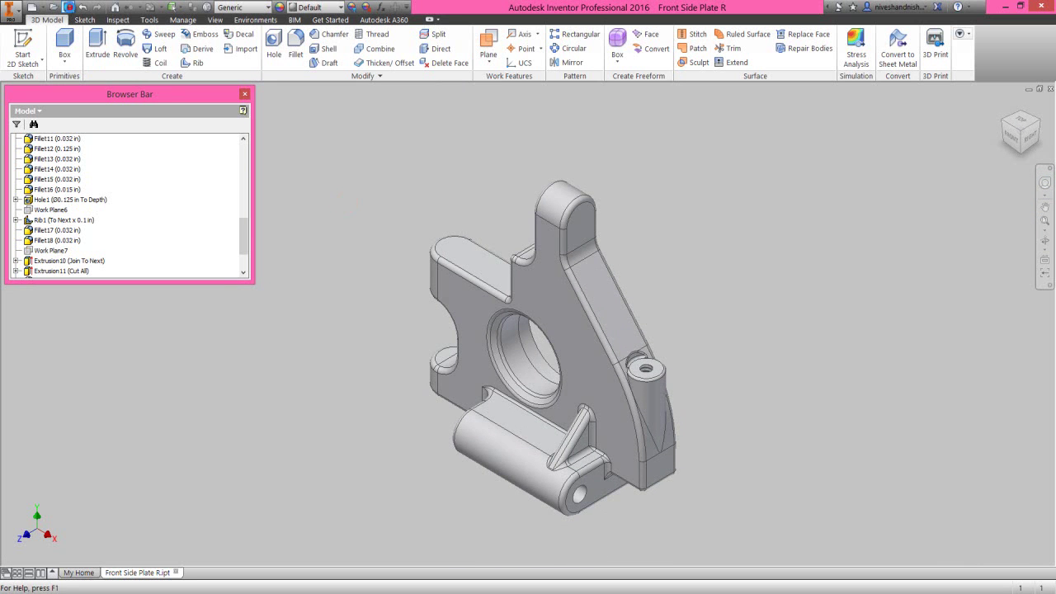
pyautogui.click(330, 331)
pyautogui.click(356, 319)
# Create a work plane parallel to the plate's front face, through the middle of the rounded upper lug.
pyautogui.click(489, 45)
pyautogui.scroll(3, 549, 168)
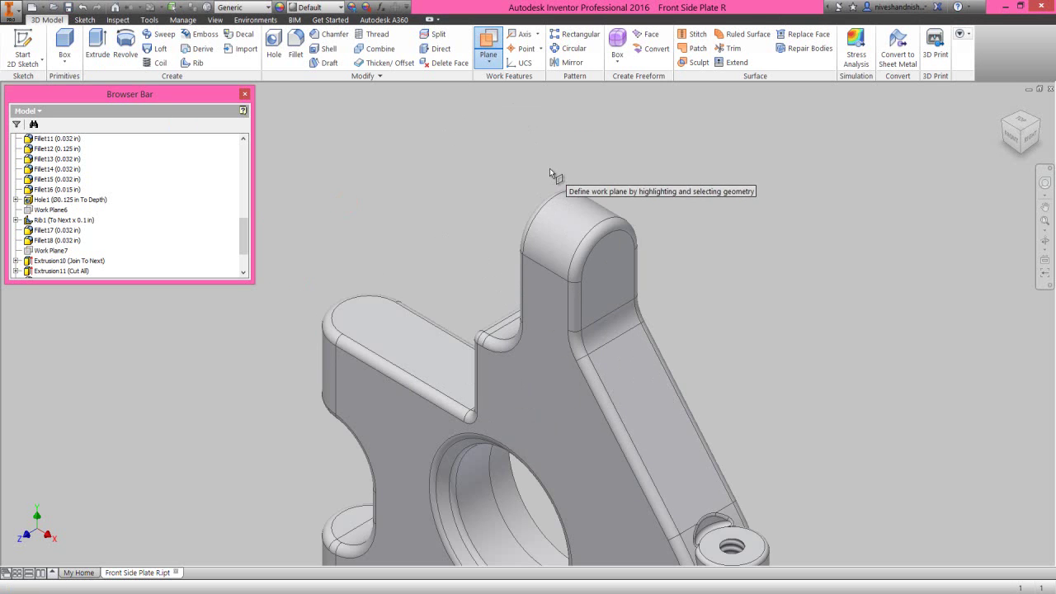
pyautogui.click(612, 237)
pyautogui.click(538, 358)
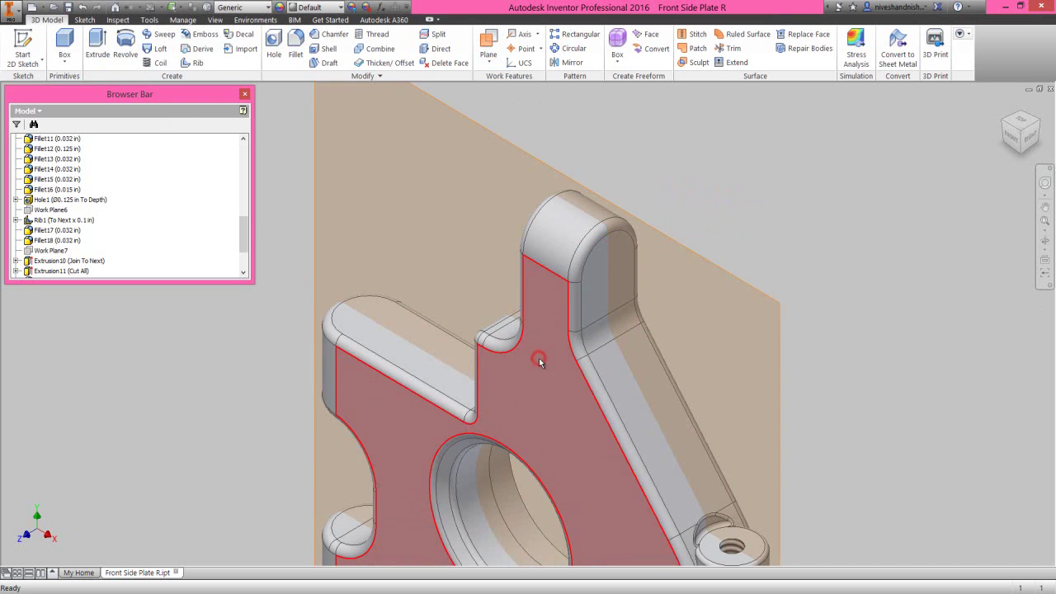
# Start a sketch on the new work plane, viewed from the front, with the part's graphics sliced at the sketch plane.
pyautogui.click(594, 179)
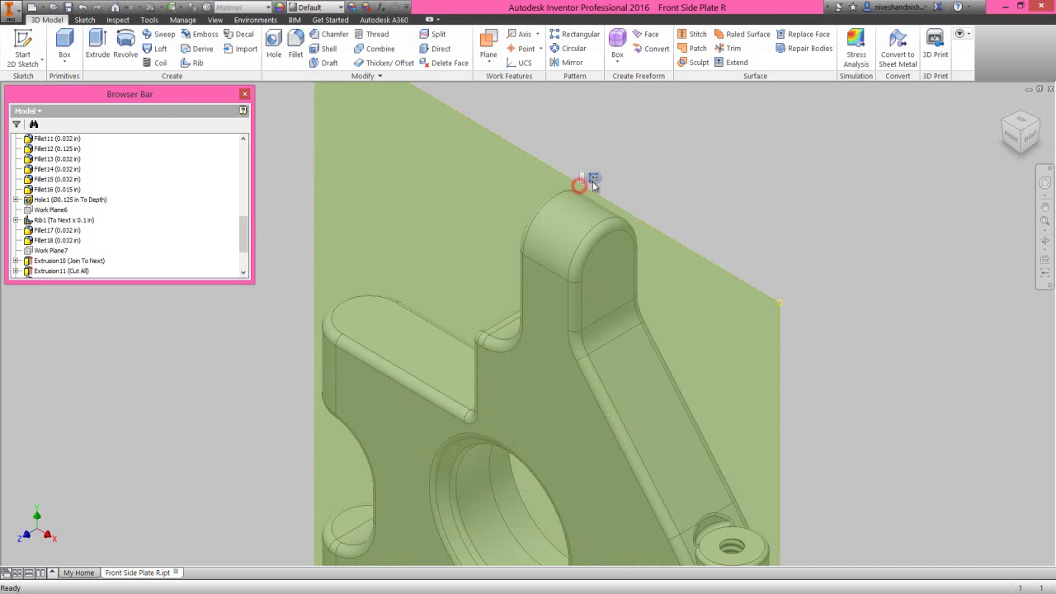
pyautogui.click(594, 179)
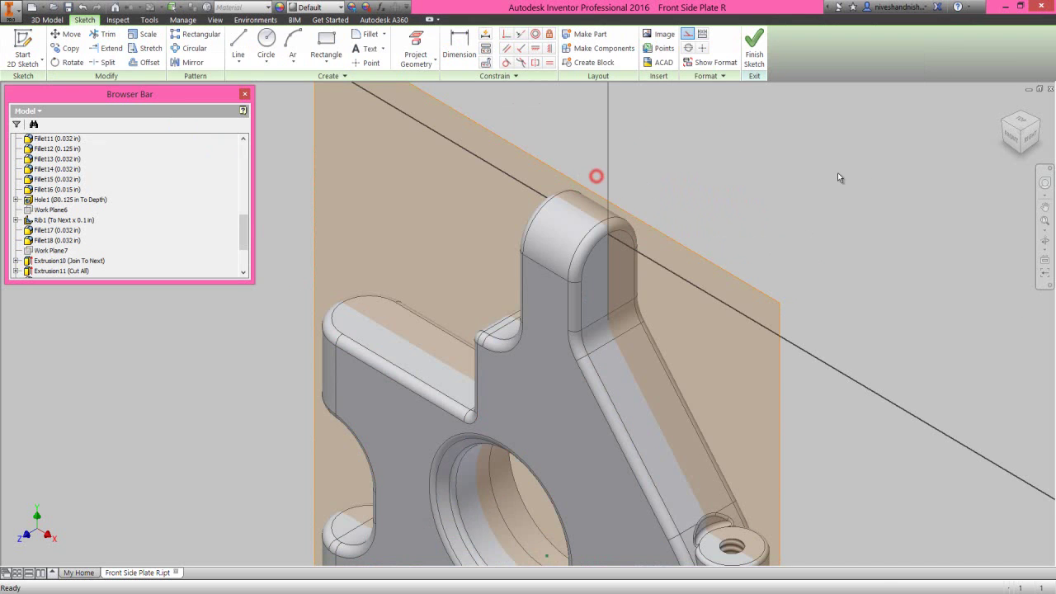
pyautogui.click(1011, 136)
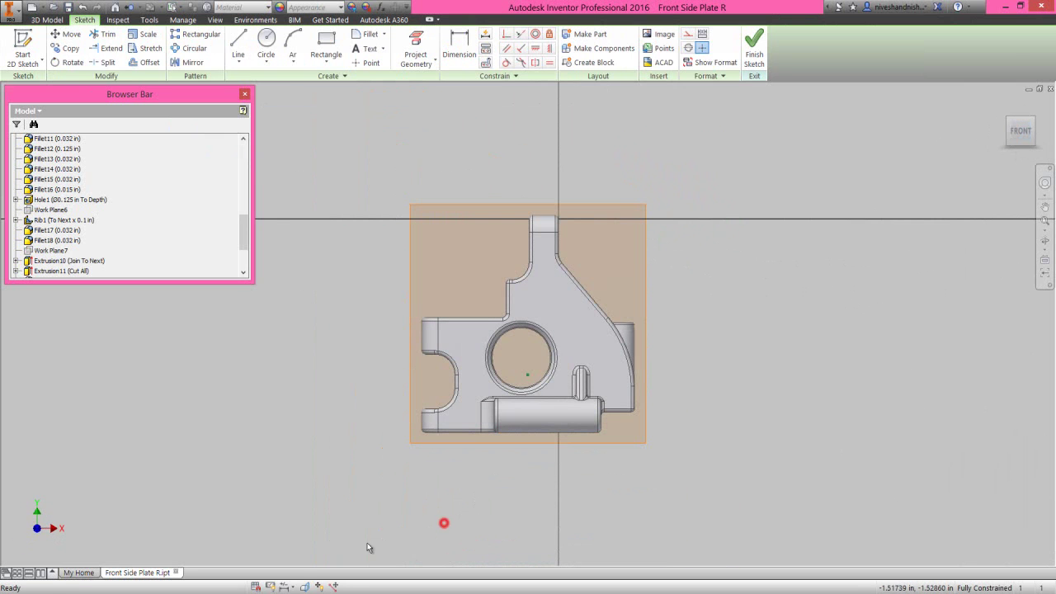
pyautogui.click(304, 587)
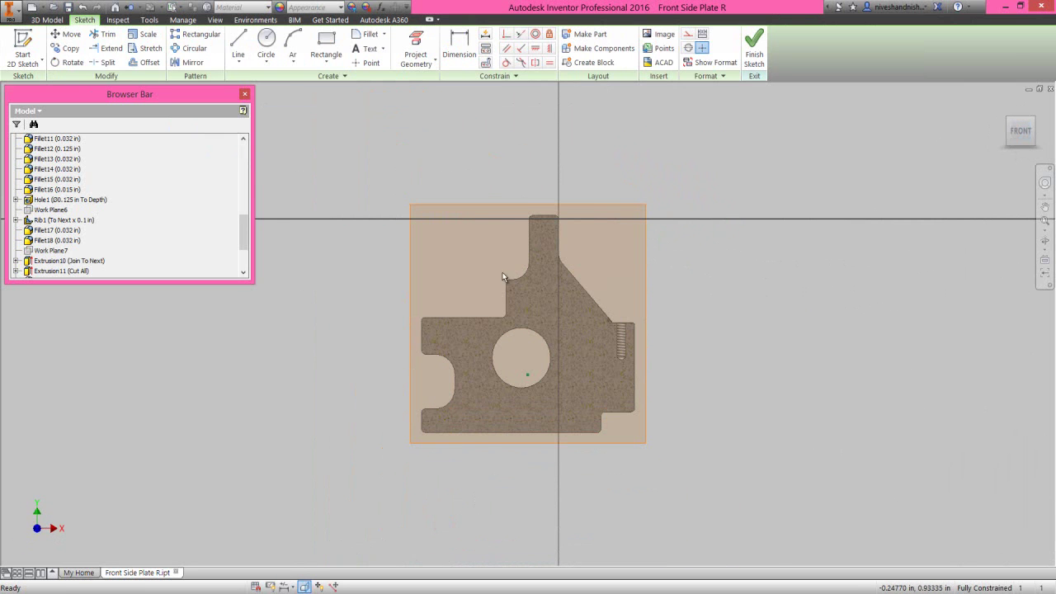
pyautogui.scroll(3, 496, 244)
pyautogui.scroll(-3, 245, 231)
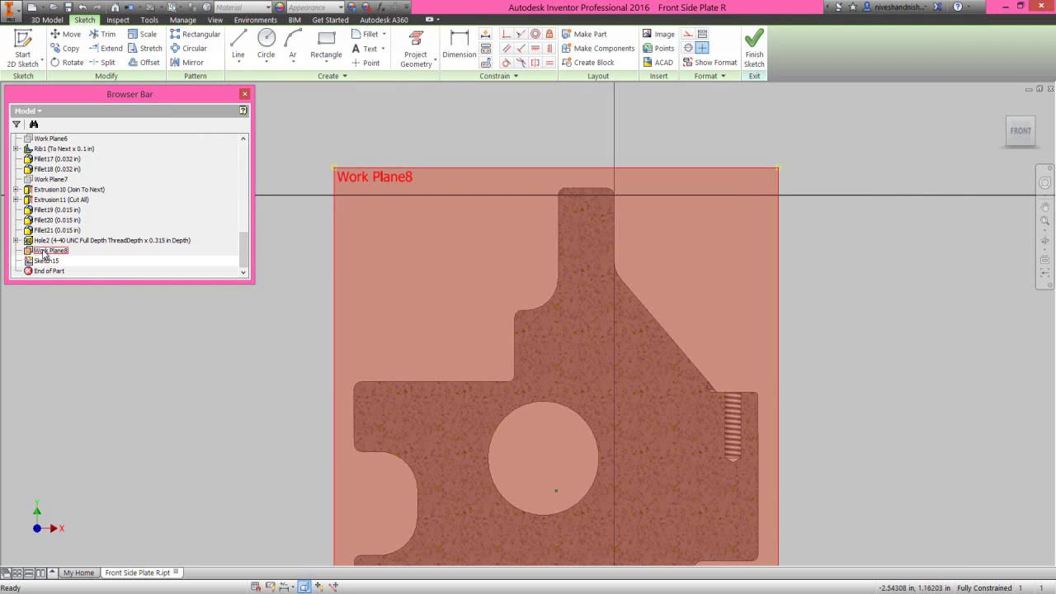
# Turn off the visibility of the new work plane.
pyautogui.click(44, 250)
pyautogui.rightClick(44, 250)
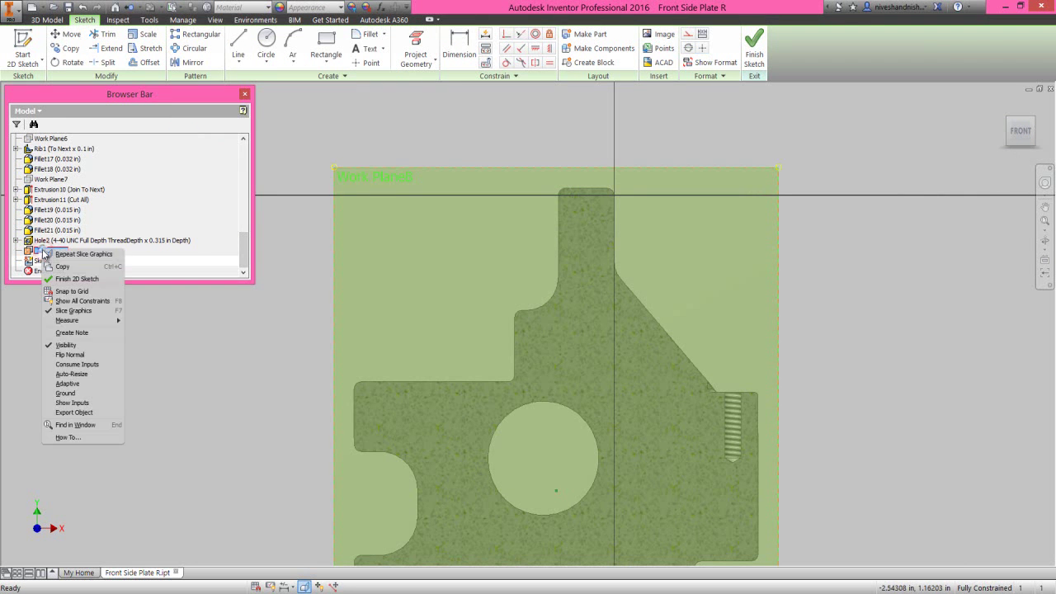
pyautogui.click(66, 345)
pyautogui.scroll(-3, 528, 281)
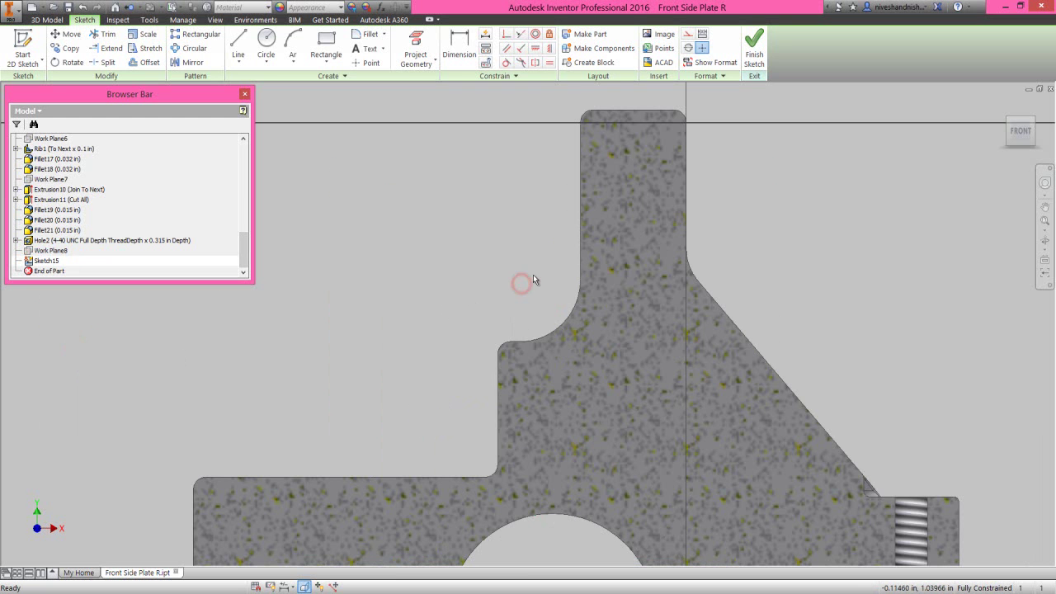
# Sketch a sloping line about 0.45 in long from beside the upper lug down to the ledge below its concave curve, and finish the sketch.
pyautogui.rightClick(503, 200)
pyautogui.click(518, 163)
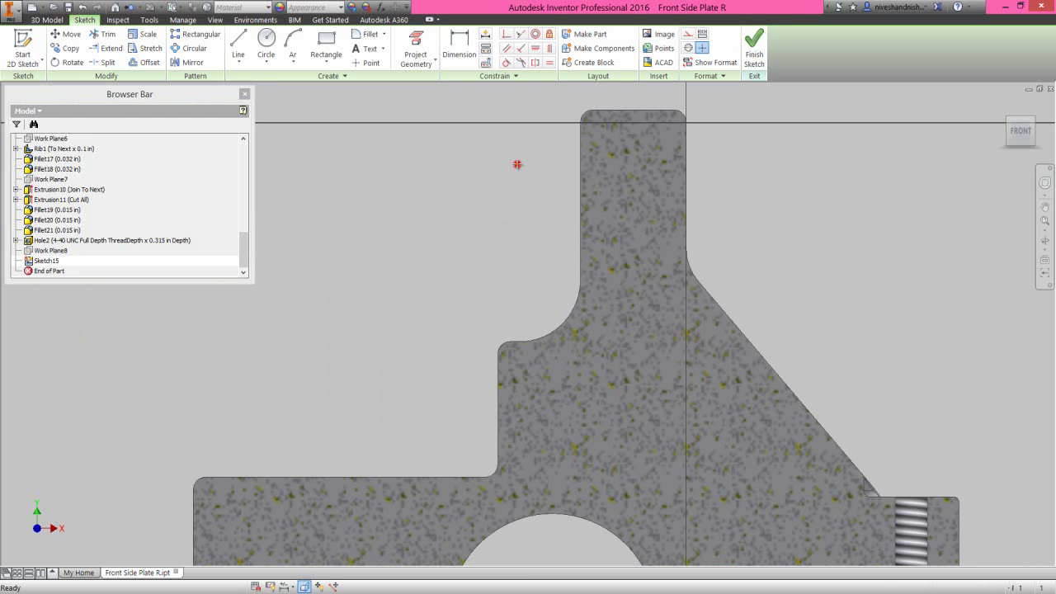
pyautogui.click(575, 169)
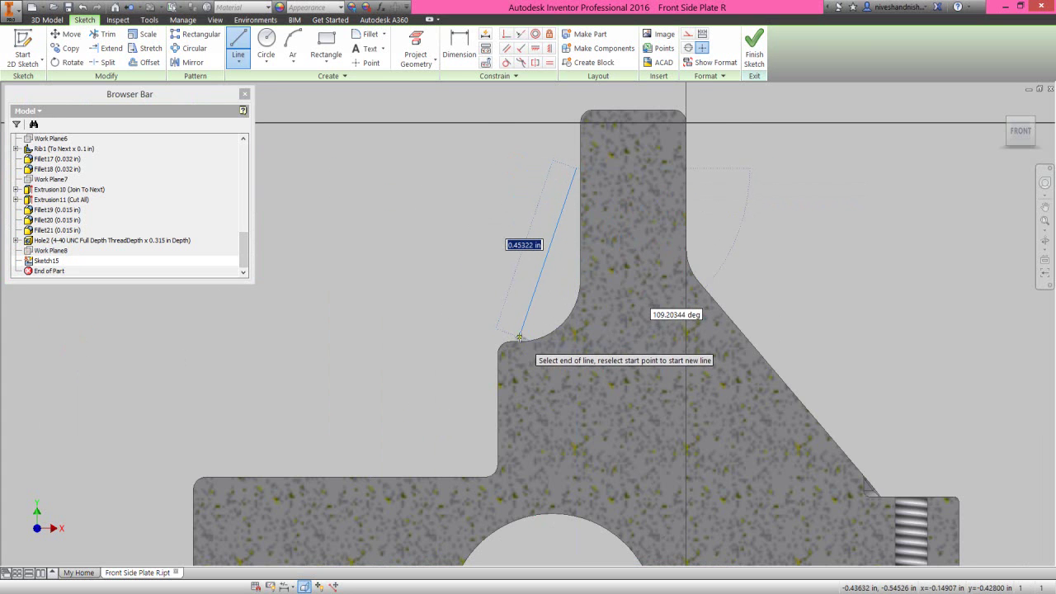
pyautogui.rightClick(503, 221)
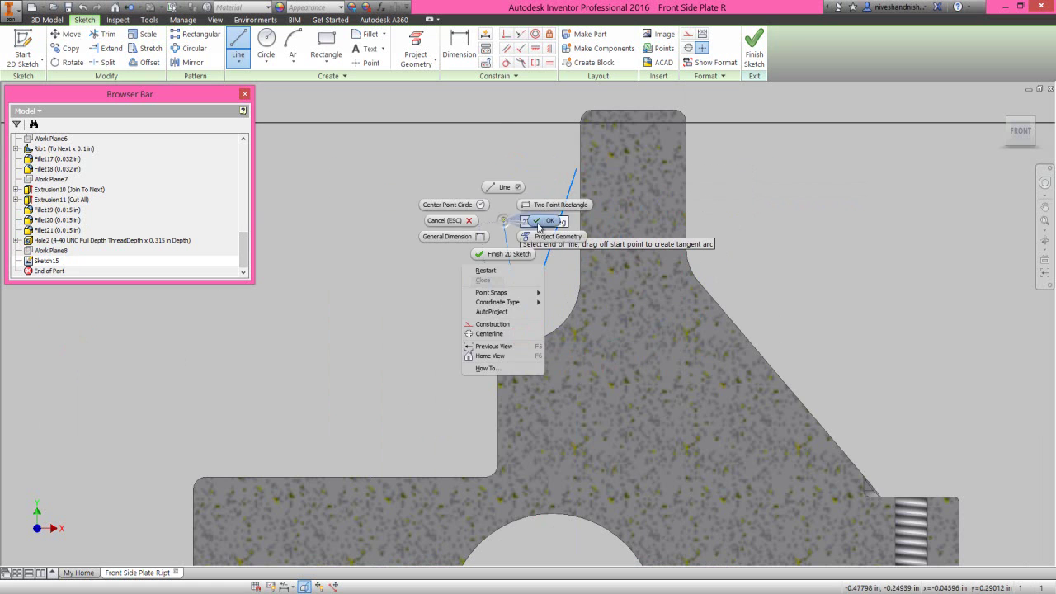
pyautogui.click(542, 223)
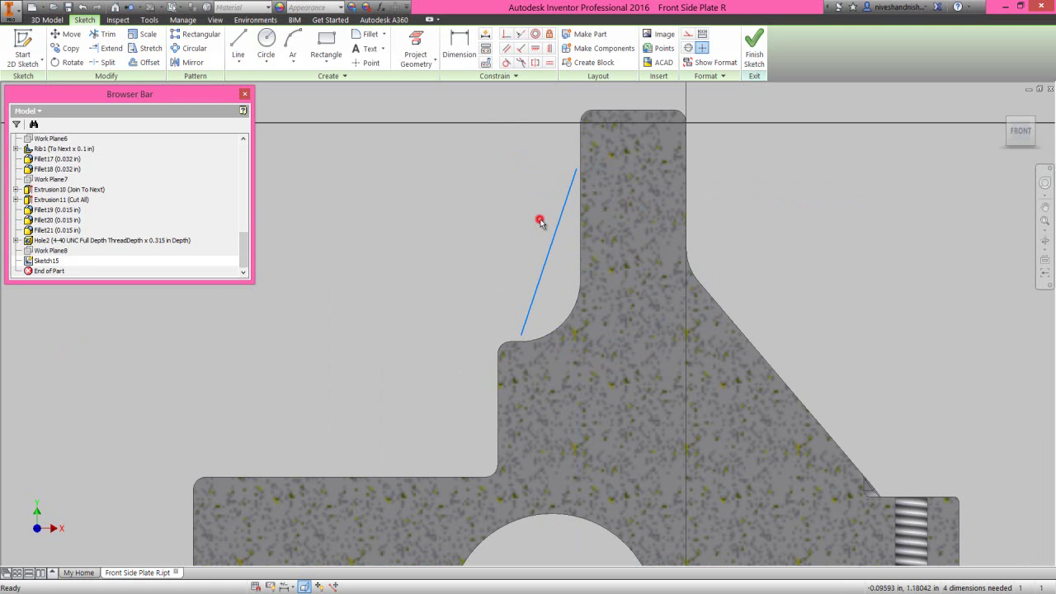
pyautogui.click(754, 46)
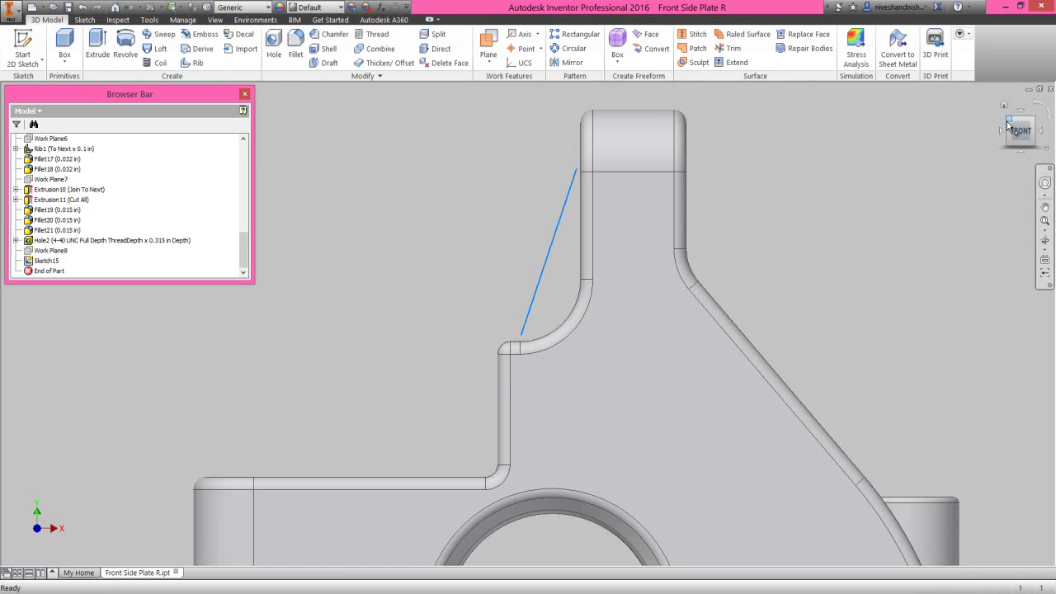
# Create a rib parallel to the sketch plane from the sloping line, symmetric with 0.1 in thickness, and save the part.
pyautogui.click(1007, 125)
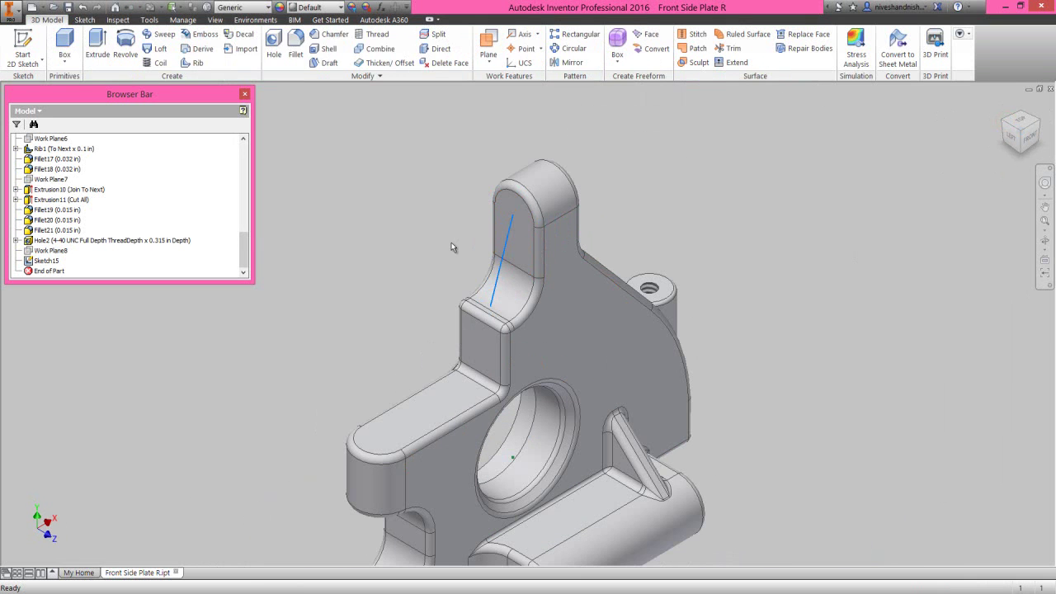
pyautogui.click(194, 63)
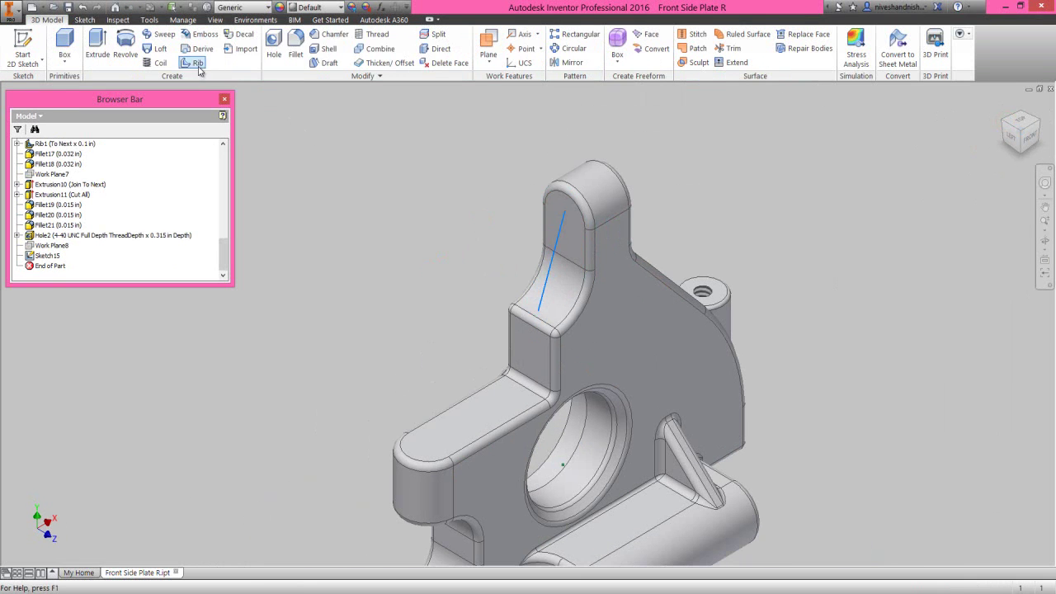
pyautogui.click(726, 142)
pyautogui.click(726, 186)
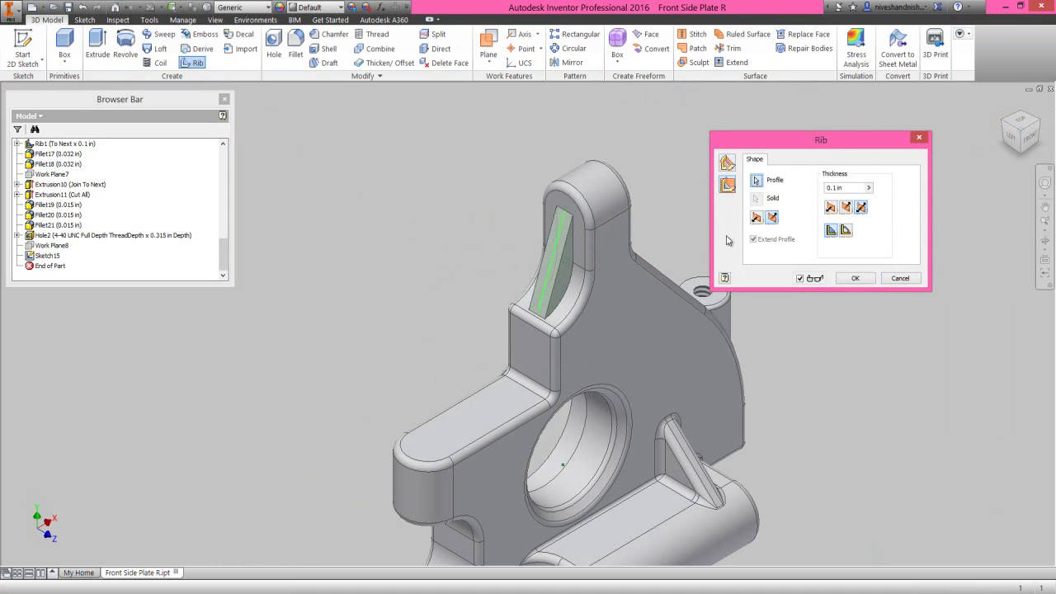
pyautogui.click(851, 278)
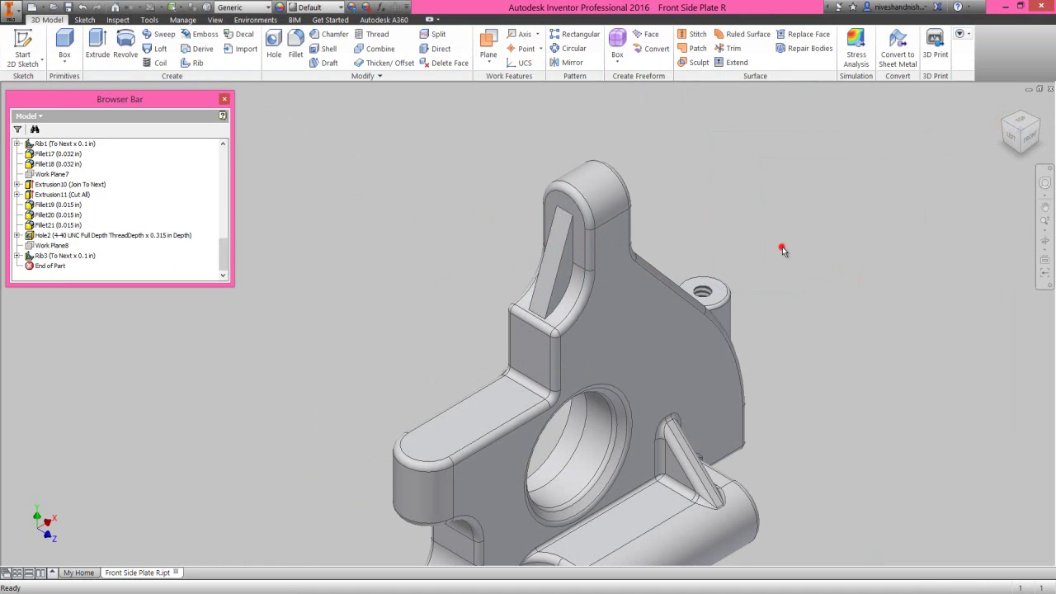
pyautogui.click(1042, 236)
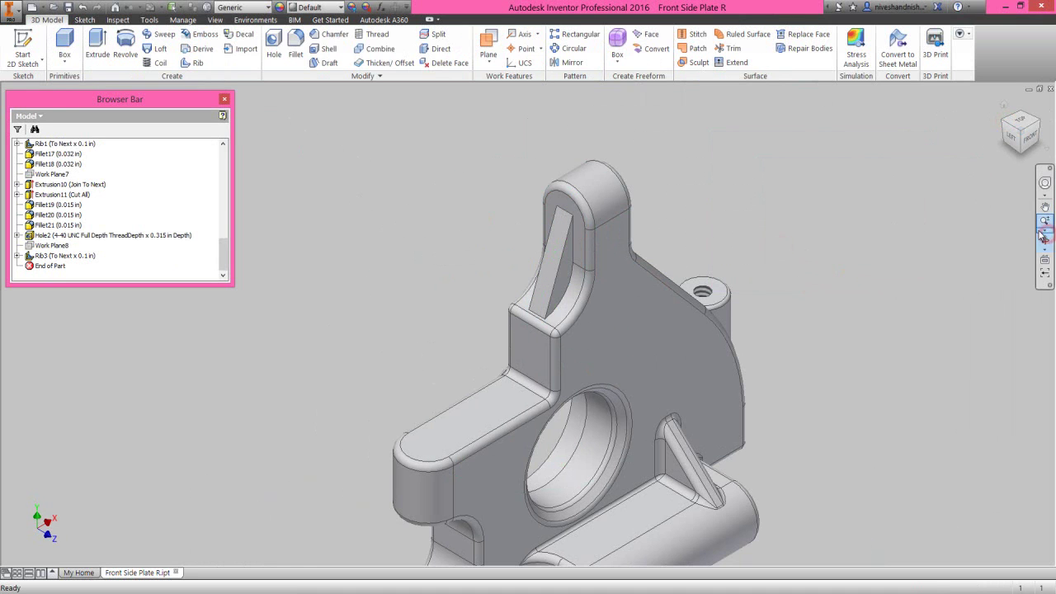
pyautogui.click(1046, 228)
pyautogui.click(916, 253)
pyautogui.rightClick(487, 246)
pyautogui.click(504, 234)
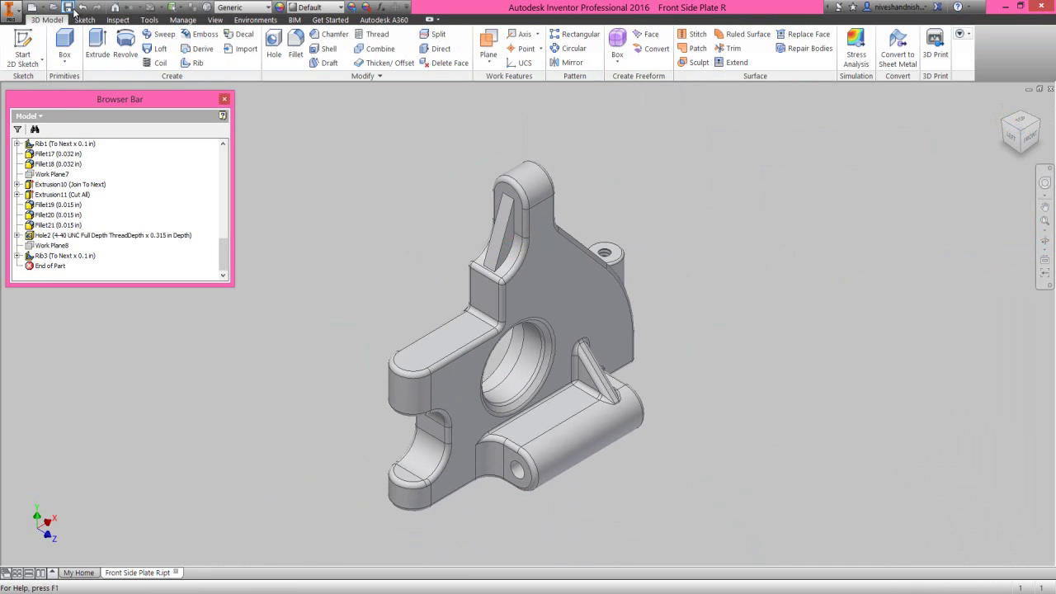
pyautogui.click(365, 195)
# Fillet the new rib's two long outer edges, and the edges where it meets the lug, with a 0.032 in radius.
pyautogui.click(297, 53)
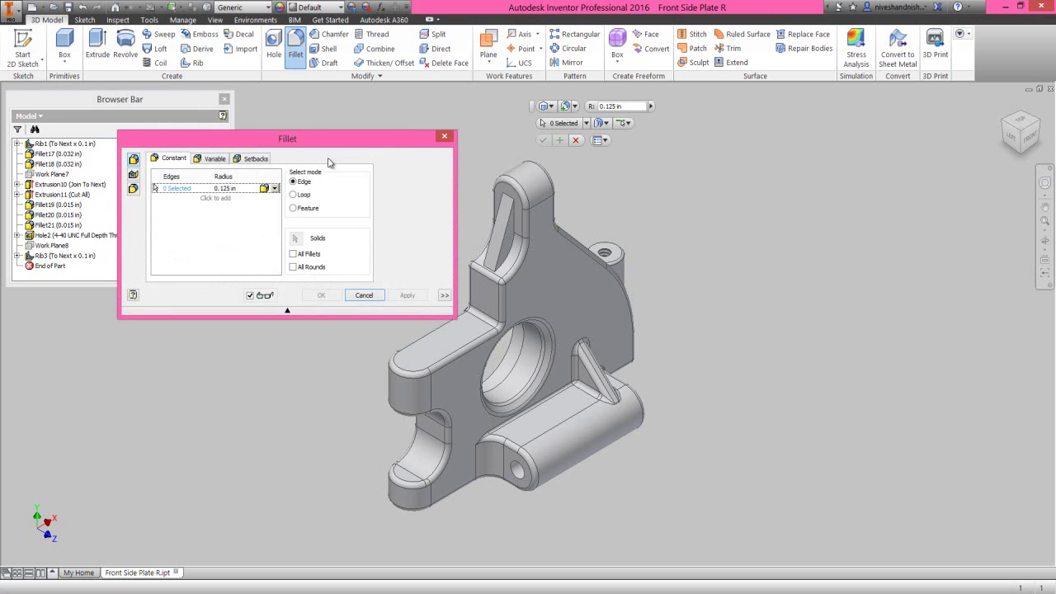
pyautogui.moveTo(327, 144); pyautogui.dragTo(866, 158)
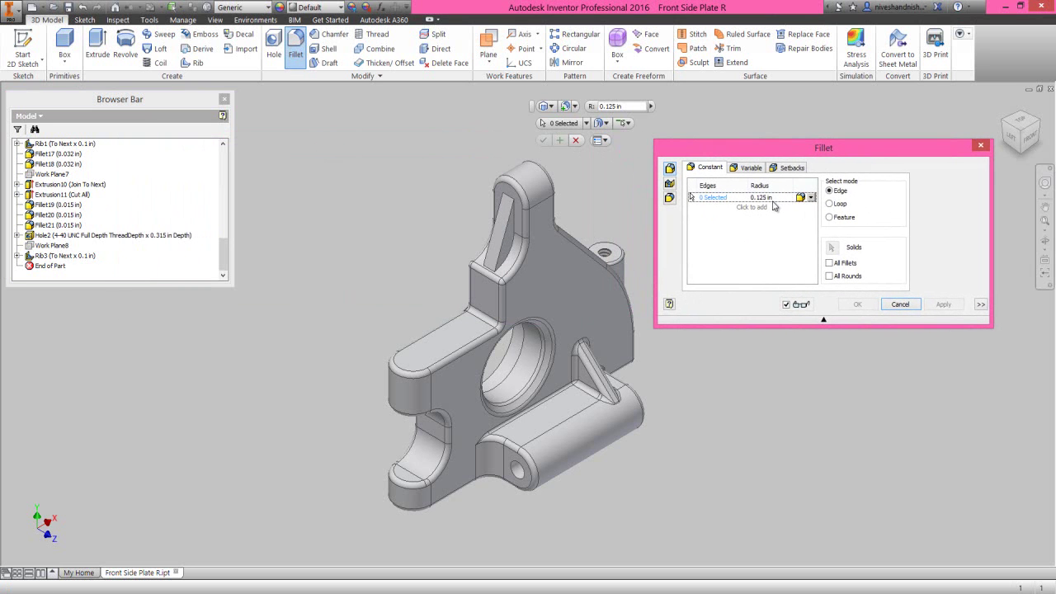
pyautogui.write('.032')
pyautogui.click(501, 211)
pyautogui.click(505, 211)
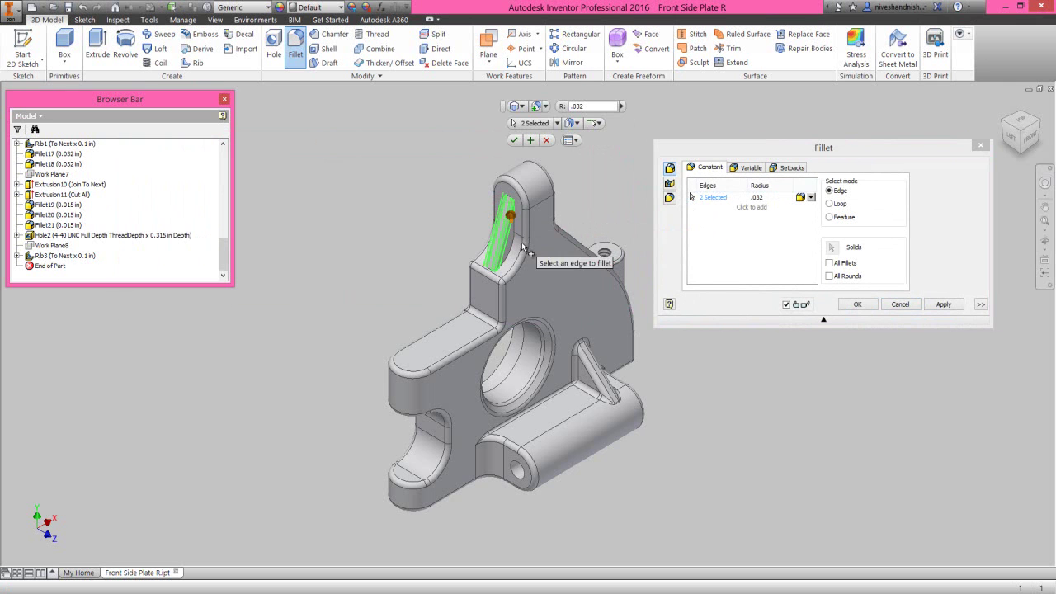
pyautogui.click(943, 304)
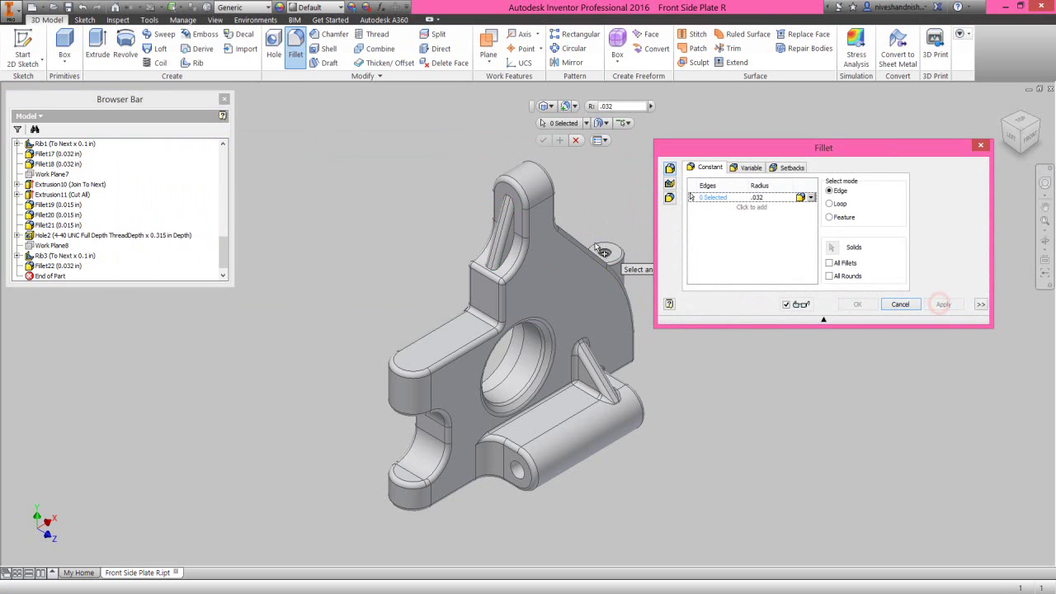
pyautogui.click(517, 229)
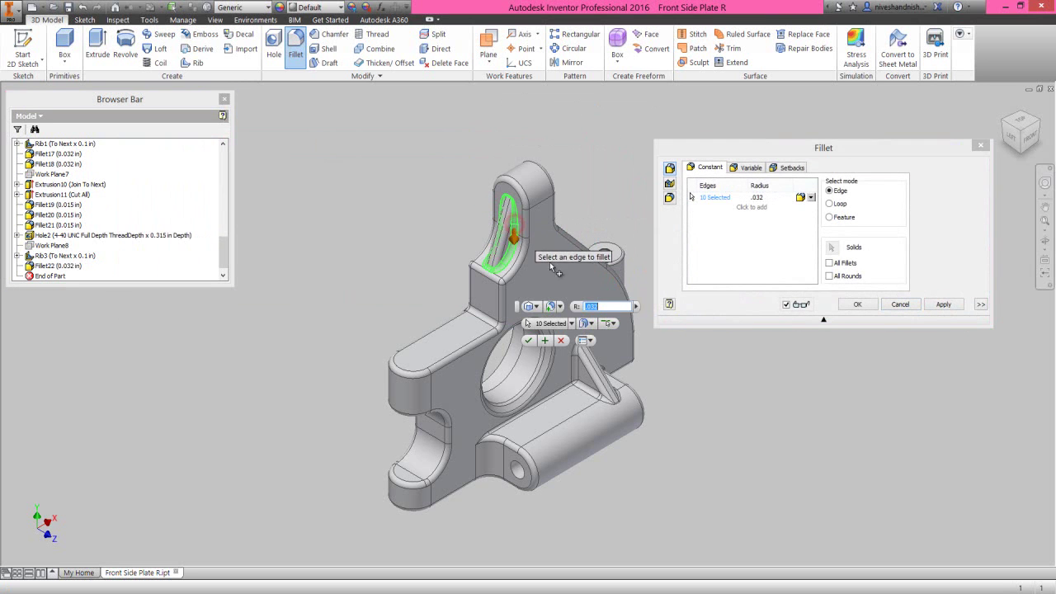
pyautogui.click(856, 304)
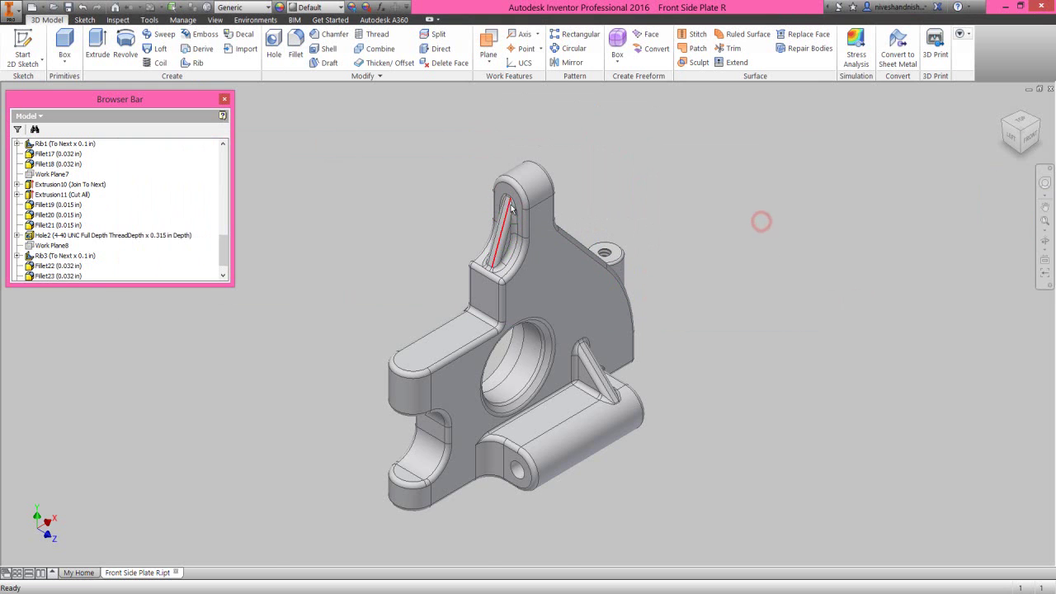
# Start a sketch on the flat lug face around the rib and project the face's upper arc edge with Project Geometry.
pyautogui.scroll(5, 507, 207)
pyautogui.click(561, 202)
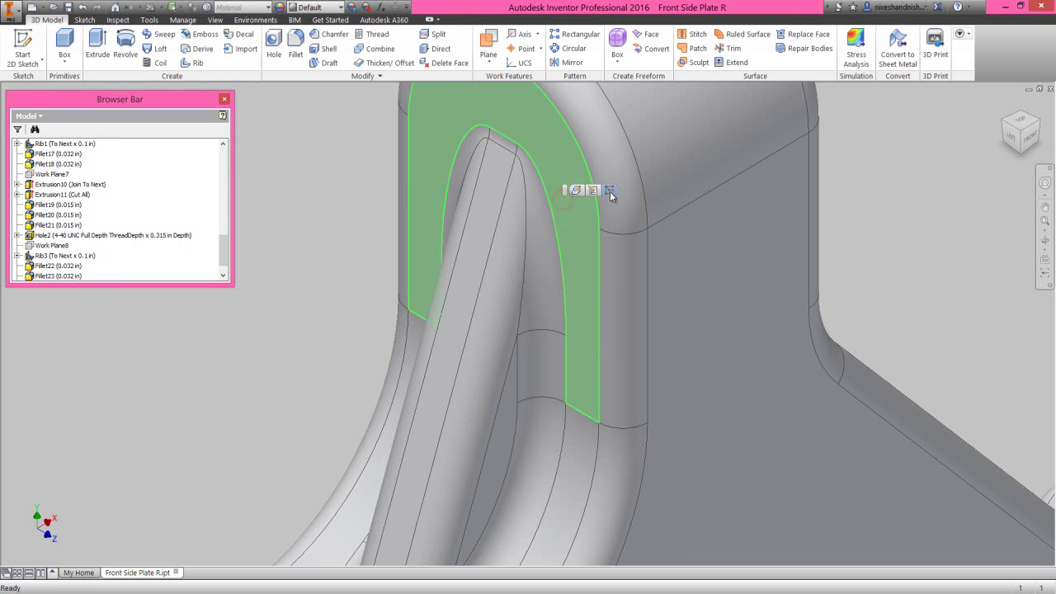
pyautogui.click(415, 53)
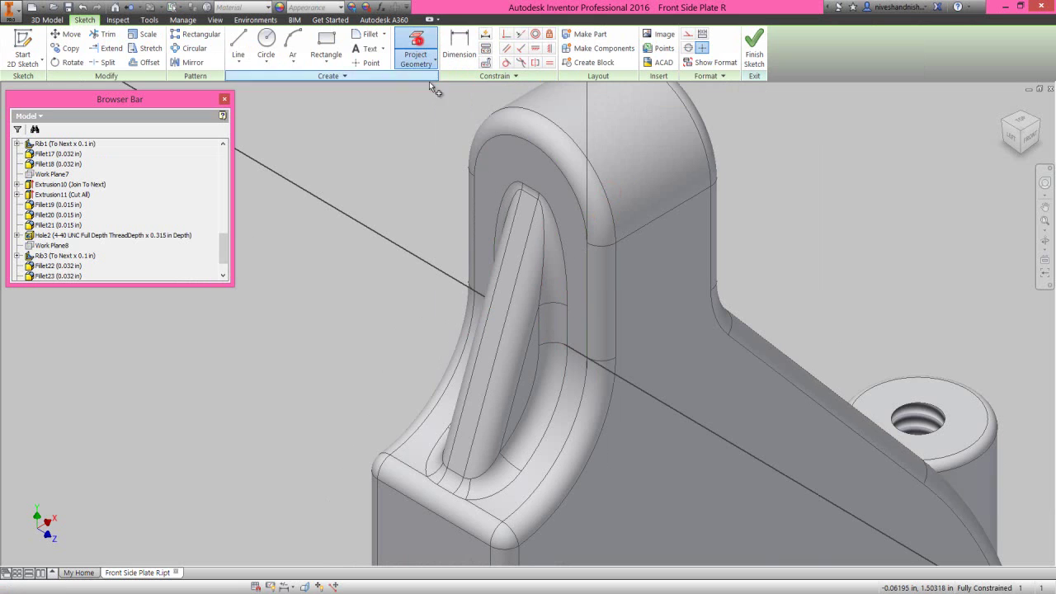
pyautogui.click(482, 145)
pyautogui.rightClick(401, 136)
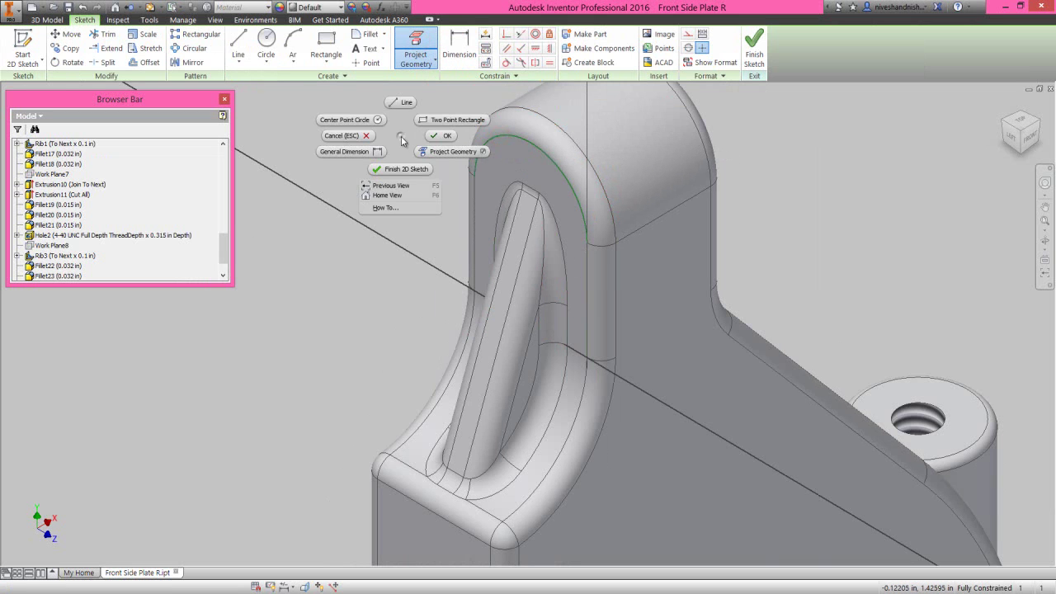
pyautogui.click(425, 134)
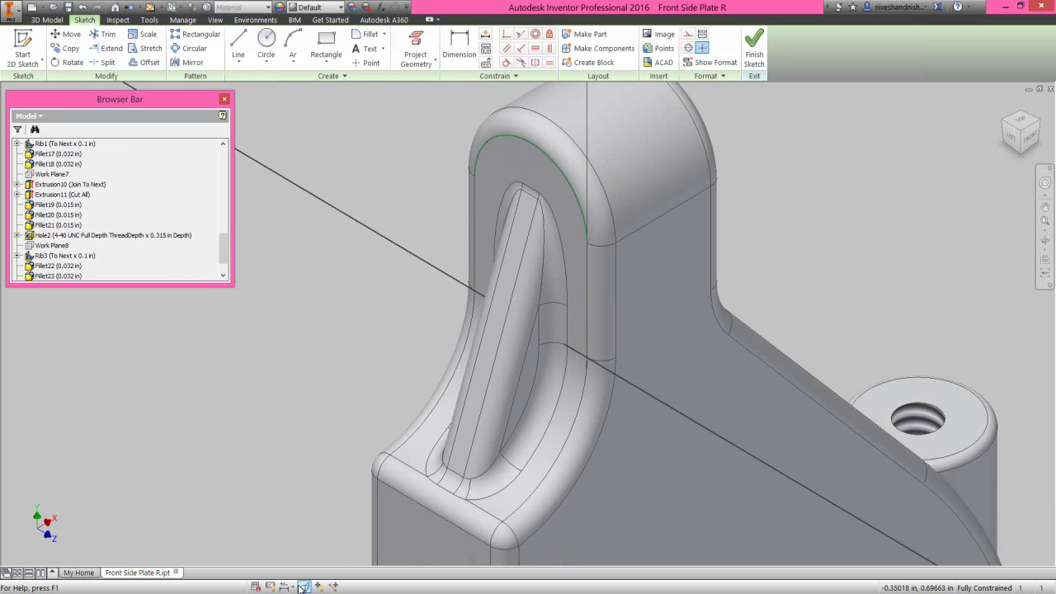
# With slice graphics on, sketch a 0.22 in diameter circle centred on the projected arc's centre, and finish the sketch.
pyautogui.press('F7')
pyautogui.rightClick(365, 200)
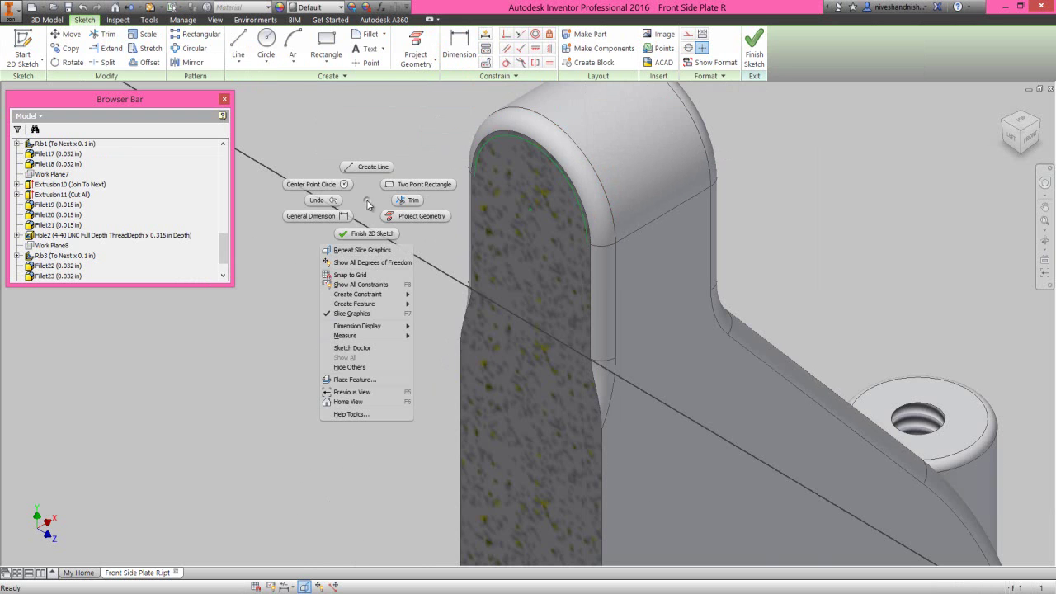
pyautogui.click(344, 186)
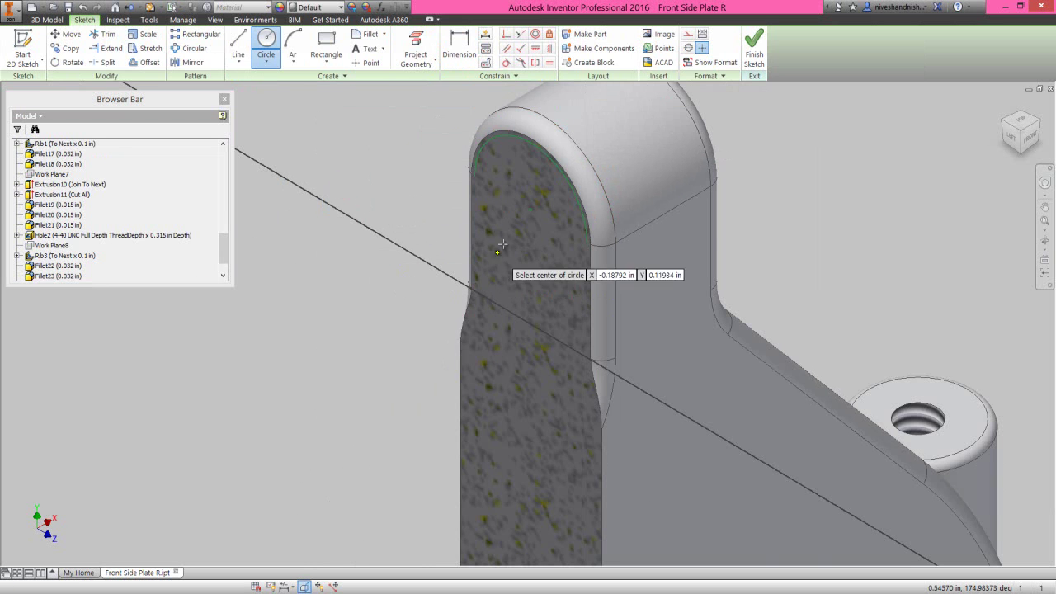
pyautogui.click(529, 202)
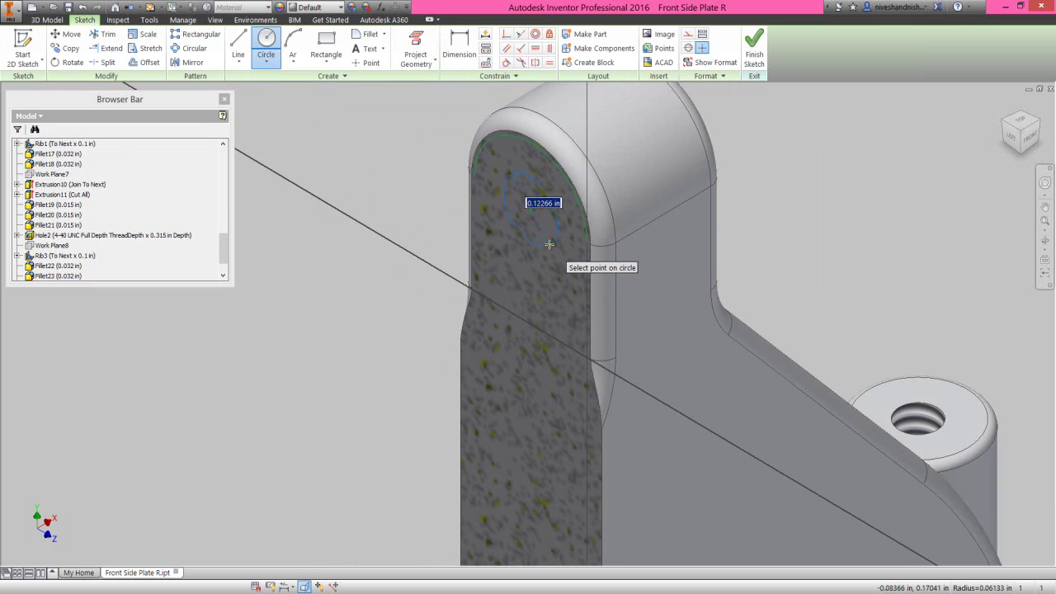
pyautogui.press('Return')
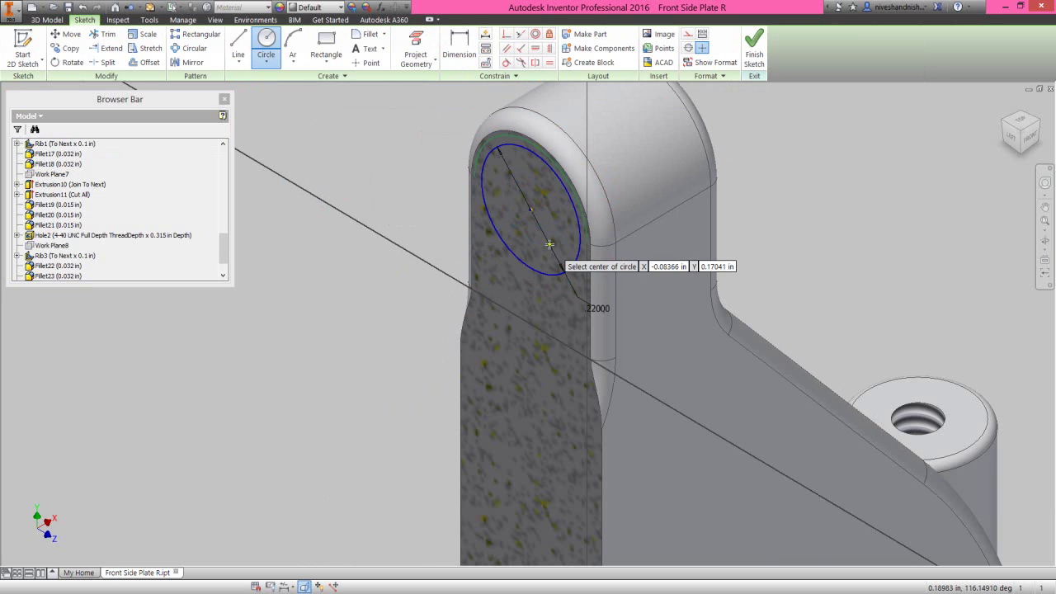
pyautogui.click(753, 48)
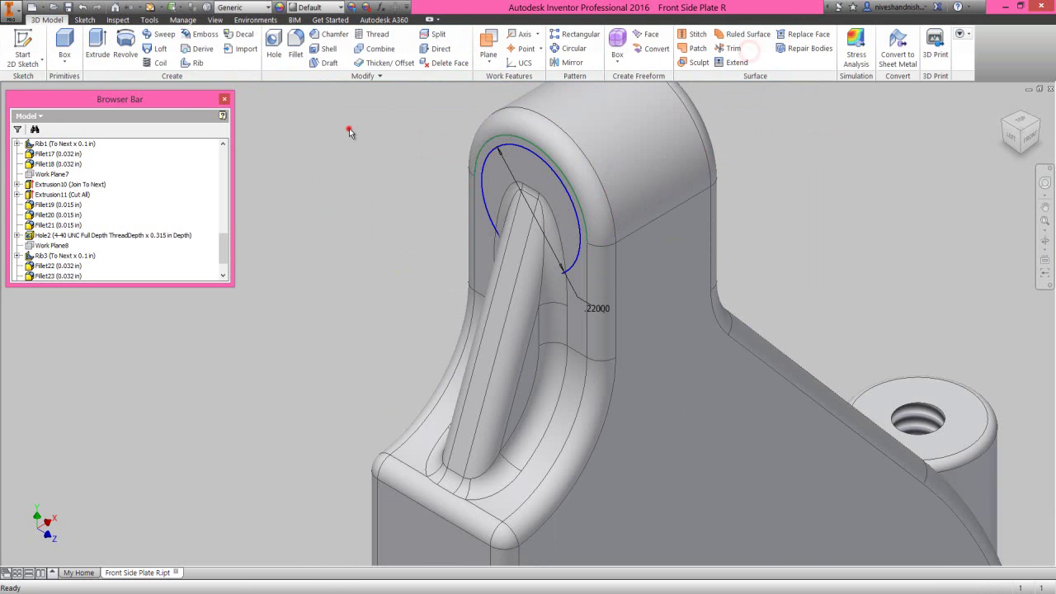
# Extrude-cut the 0.22 in circle outward from the lug face through All to trim the rib's upper end, and save the part.
pyautogui.click(97, 45)
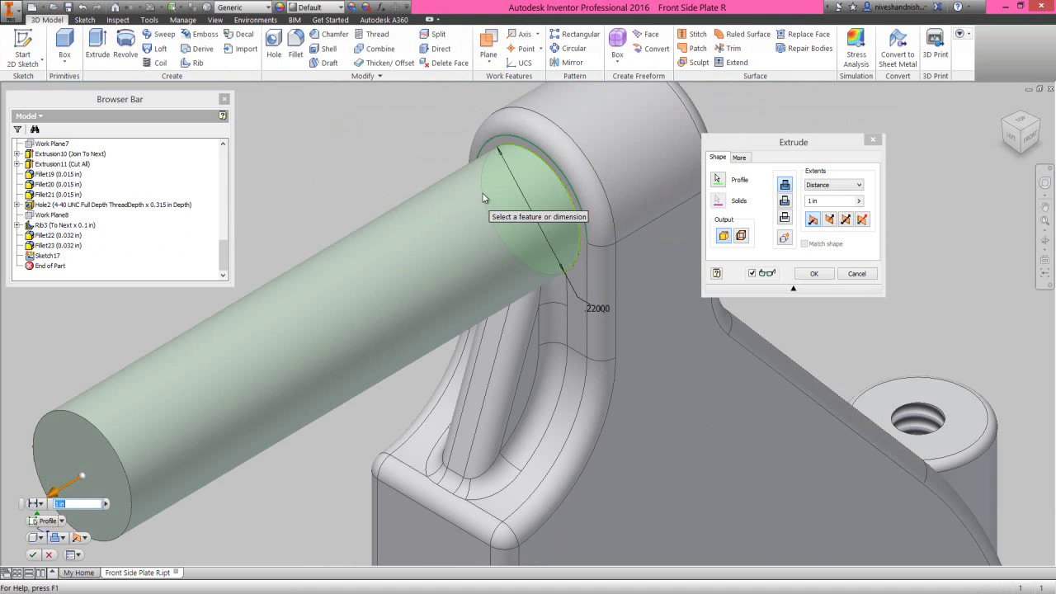
pyautogui.click(785, 201)
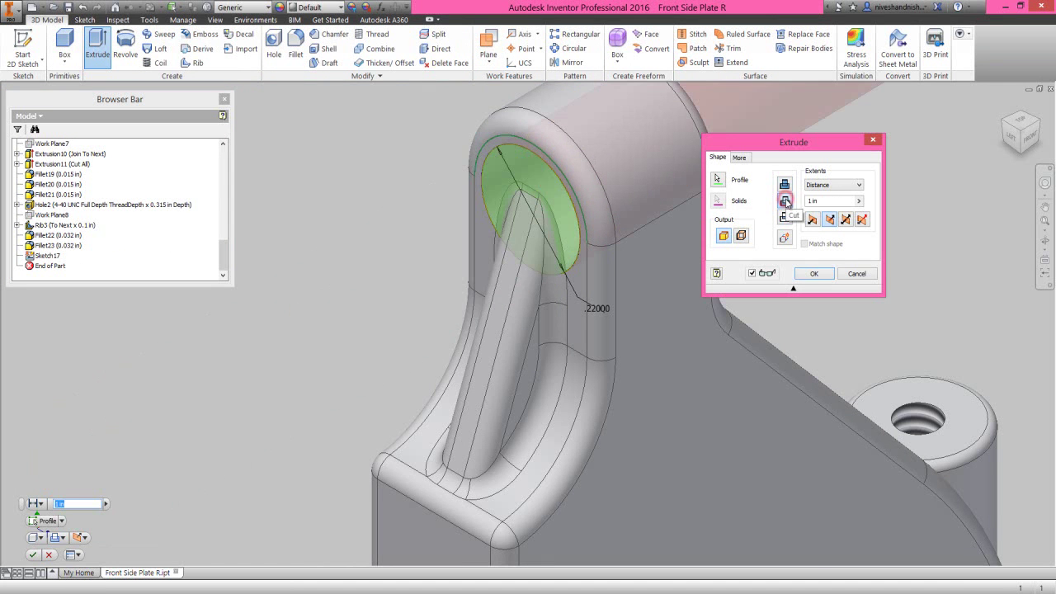
pyautogui.click(813, 220)
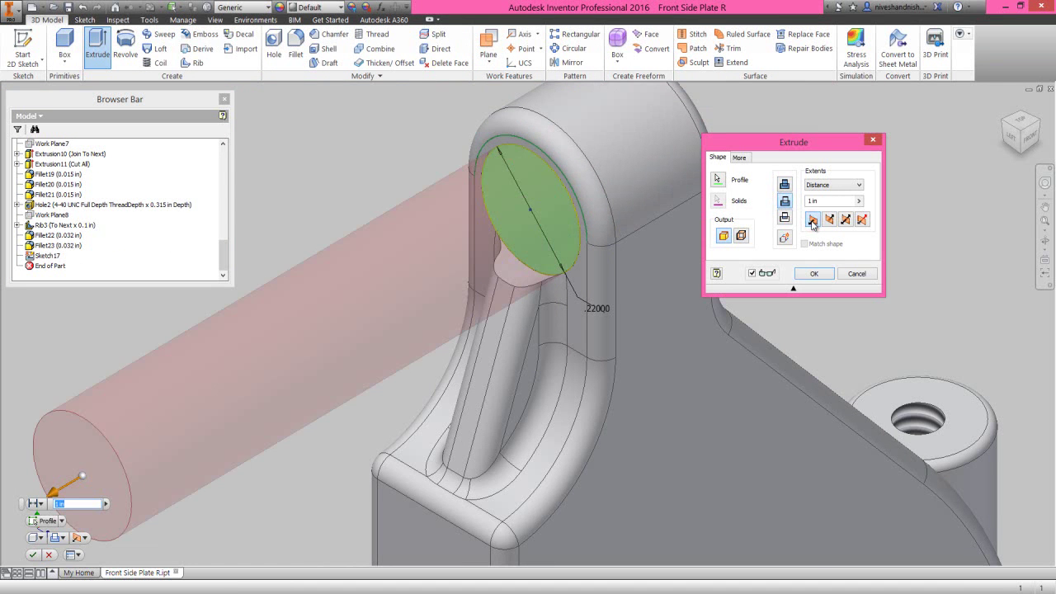
pyautogui.click(853, 184)
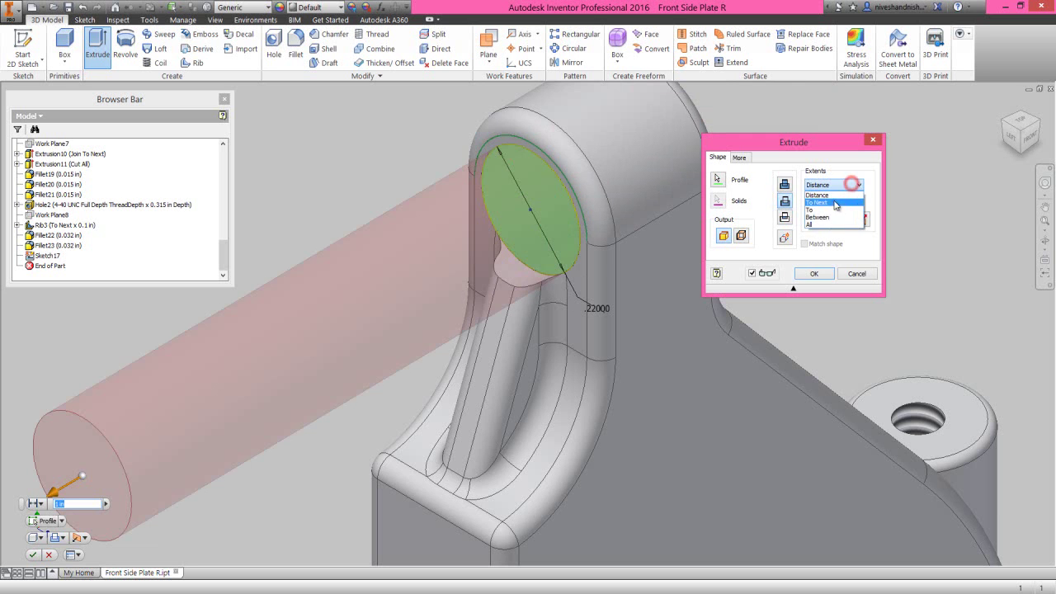
pyautogui.click(829, 228)
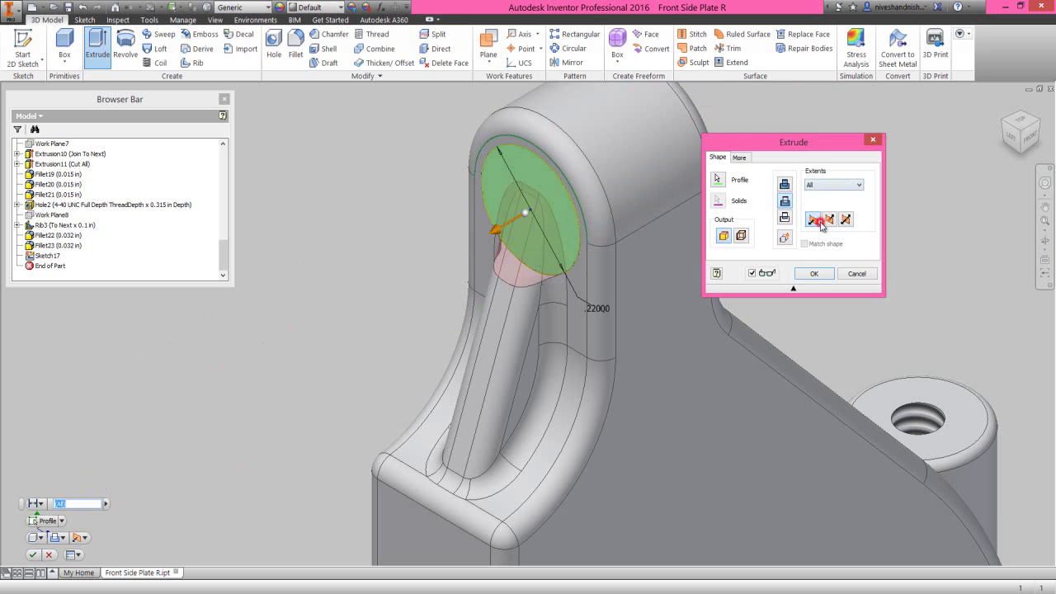
pyautogui.click(808, 275)
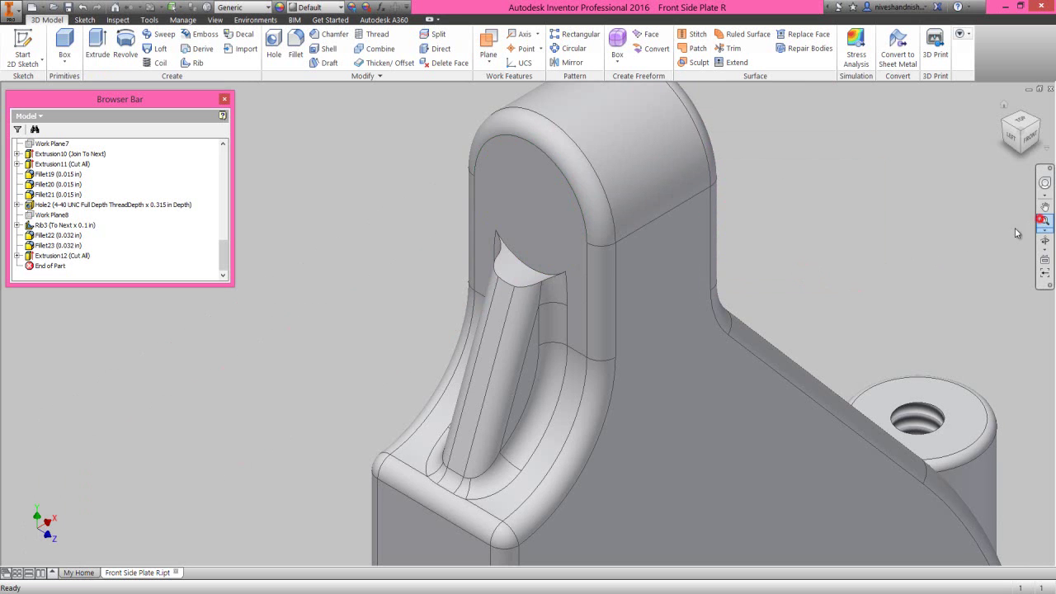
pyautogui.click(1044, 223)
pyautogui.click(67, 8)
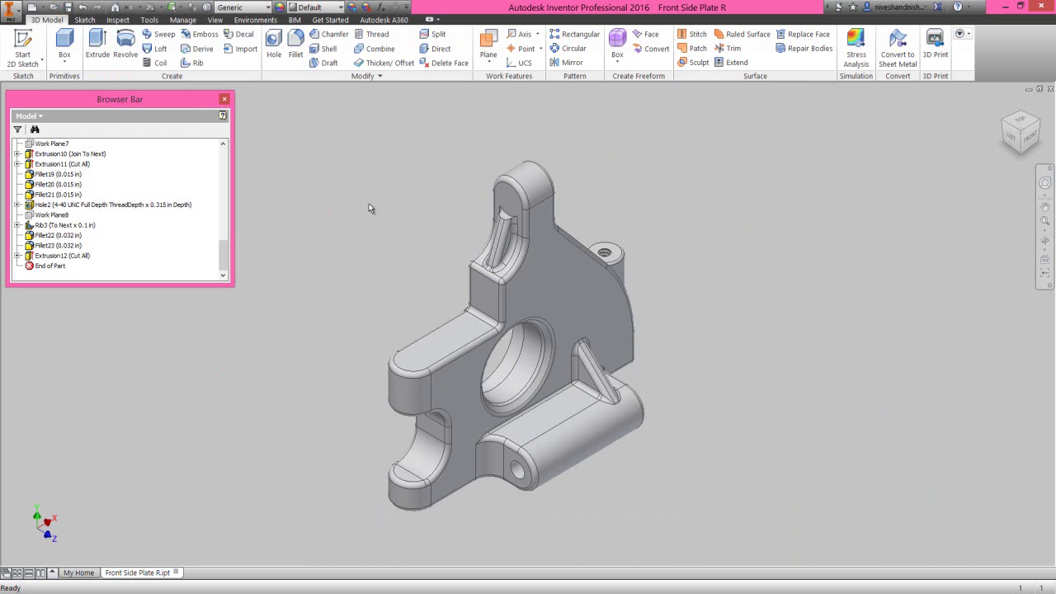
# Start a sketch on the upper lug's flat face and project the arc edge left by the rib cut.
pyautogui.scroll(-3, 452, 194)
pyautogui.click(550, 216)
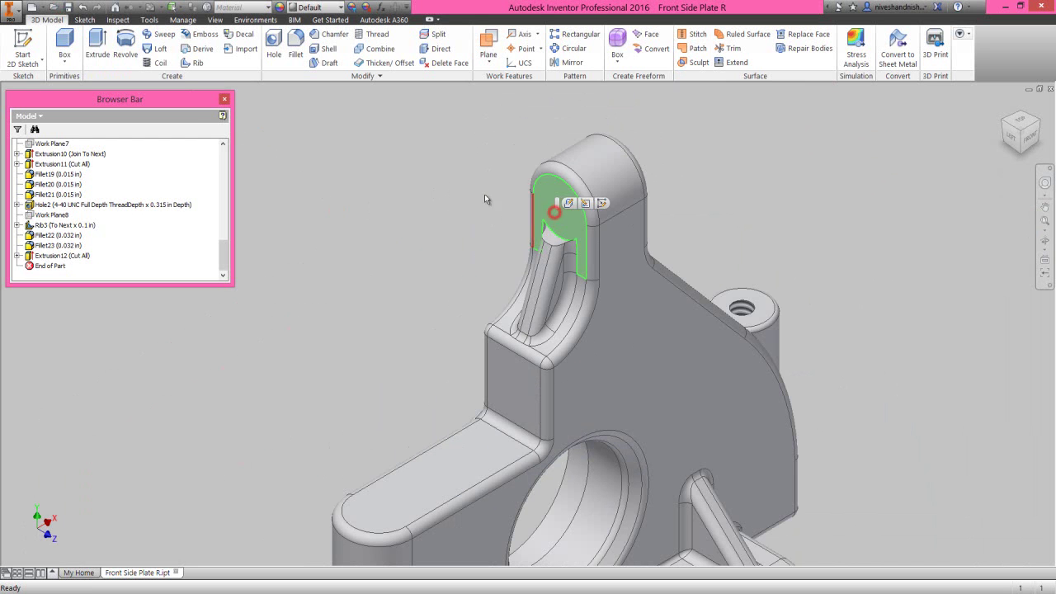
pyautogui.click(97, 46)
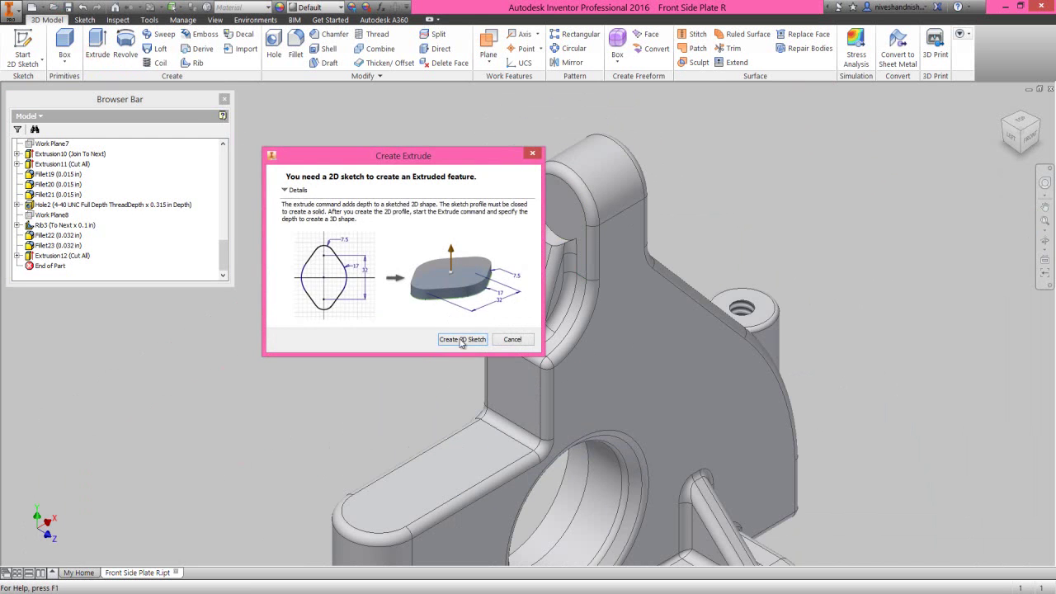
pyautogui.click(461, 339)
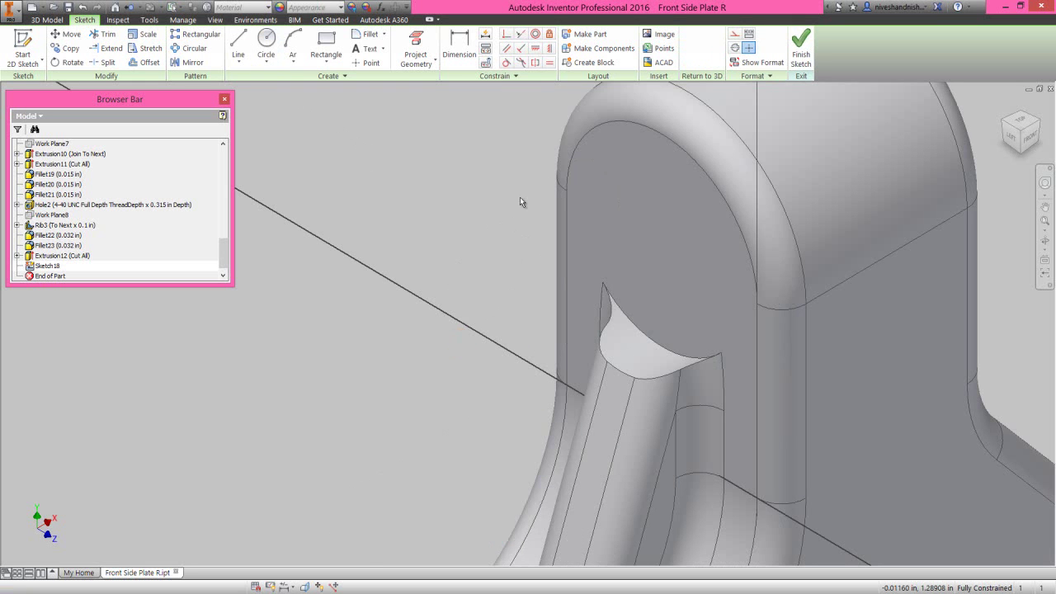
pyautogui.click(416, 48)
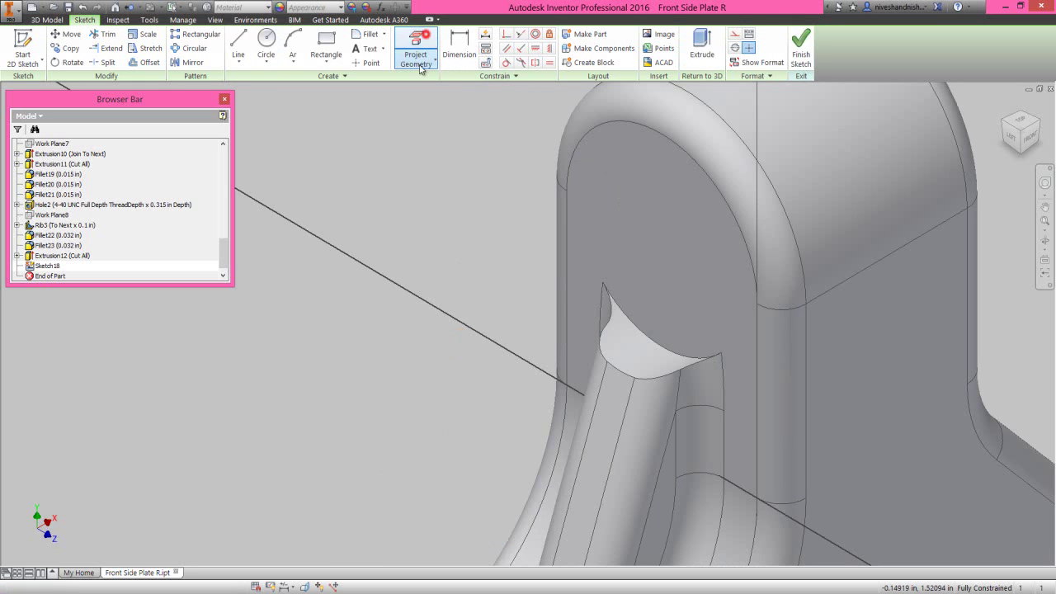
pyautogui.click(640, 328)
# Draw a circle centred on the projected arc's centre and passing through the arc's end point.
pyautogui.rightClick(470, 200)
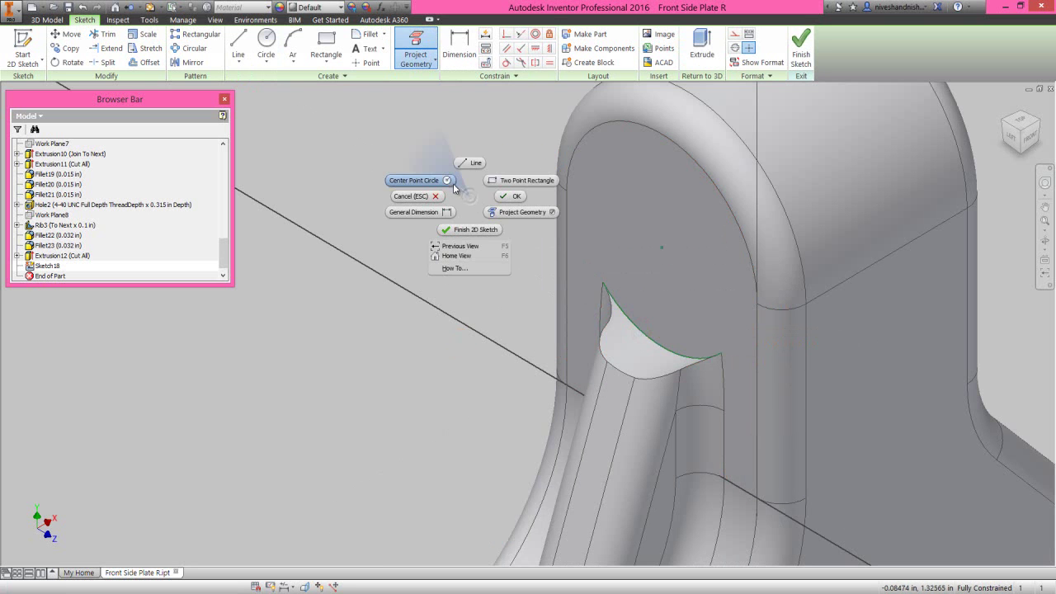
pyautogui.click(433, 180)
pyautogui.click(662, 247)
pyautogui.click(603, 282)
pyautogui.rightClick(471, 177)
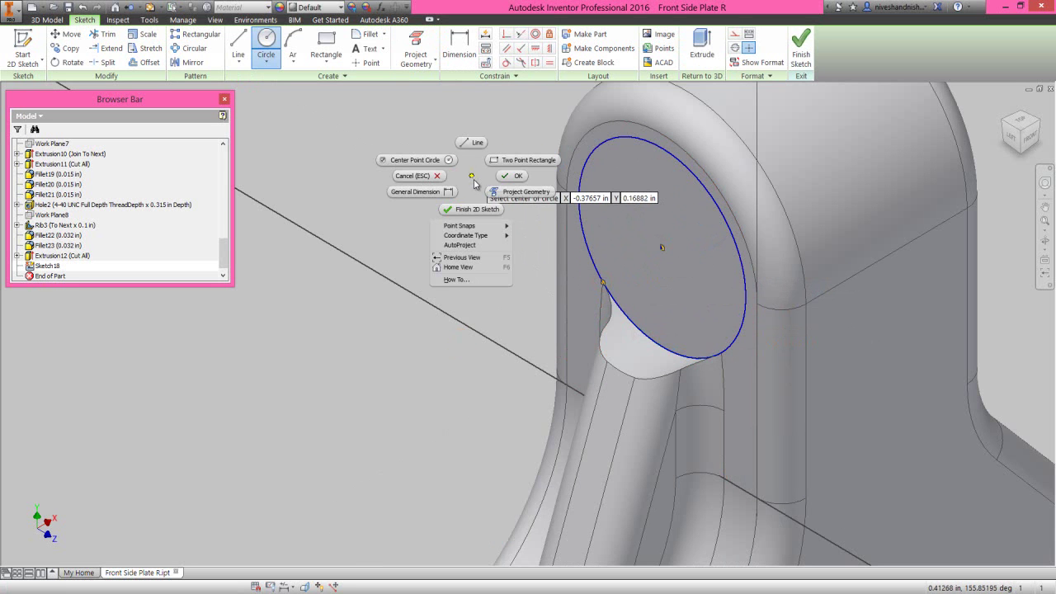
pyautogui.click(513, 176)
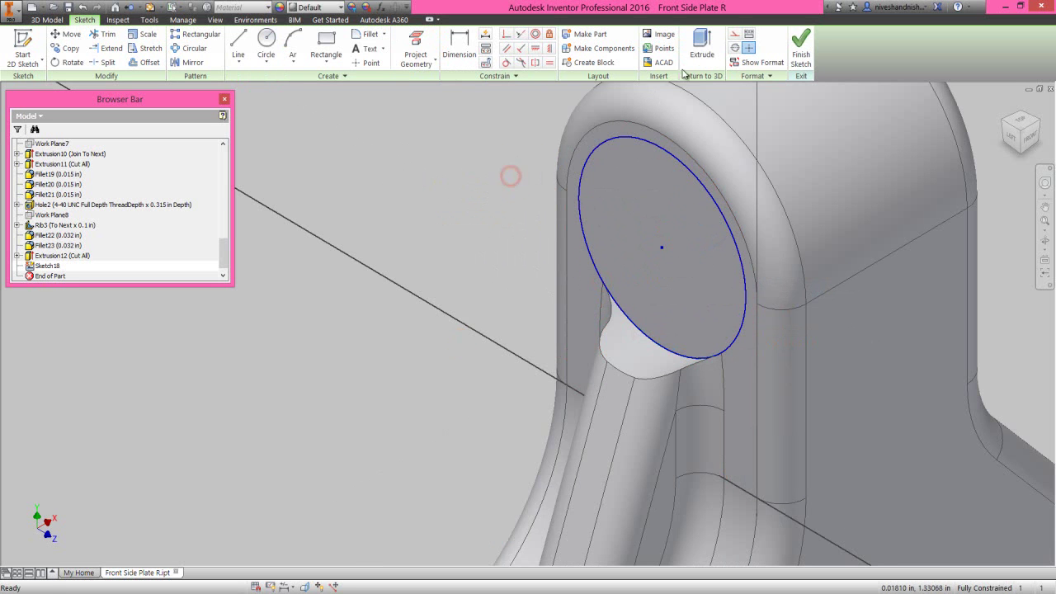
# Extrude-cut the circle 0.15 in deep into the upper lug to form a round pocket.
pyautogui.click(689, 68)
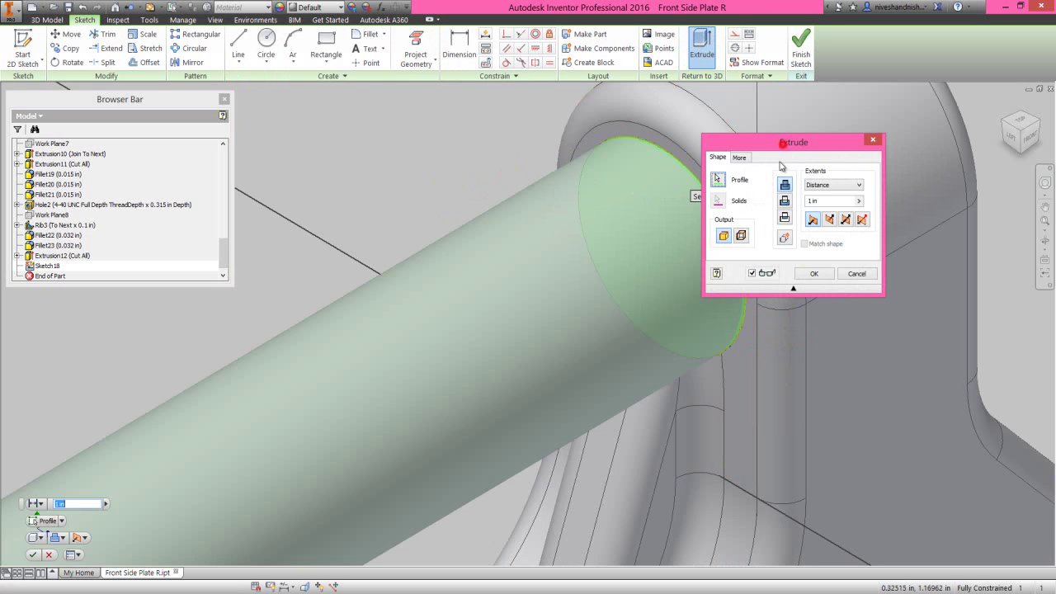
pyautogui.click(784, 202)
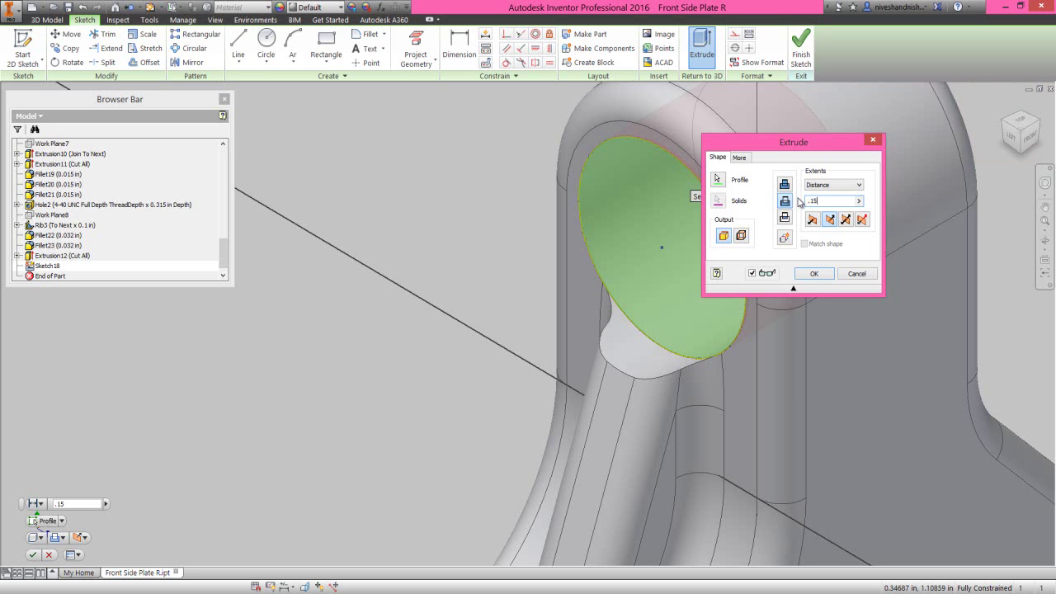
pyautogui.click(825, 273)
pyautogui.click(402, 203)
pyautogui.scroll(-2, 505, 322)
pyautogui.click(1045, 182)
pyautogui.moveTo(881, 193); pyautogui.dragTo(608, 224)
pyautogui.moveTo(640, 164); pyautogui.dragTo(648, 257)
pyautogui.click(656, 220)
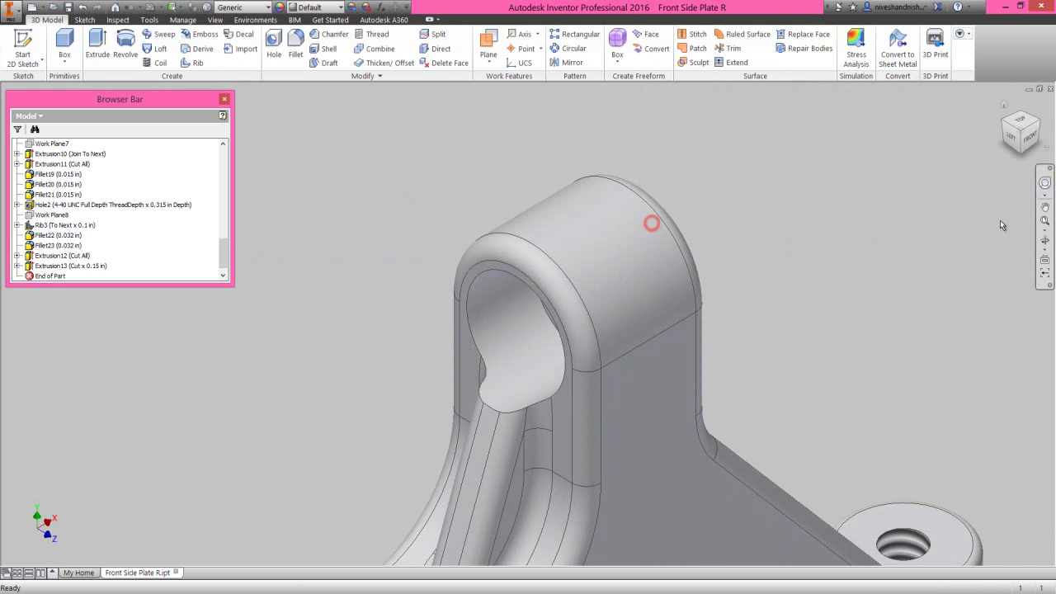
pyautogui.click(1042, 223)
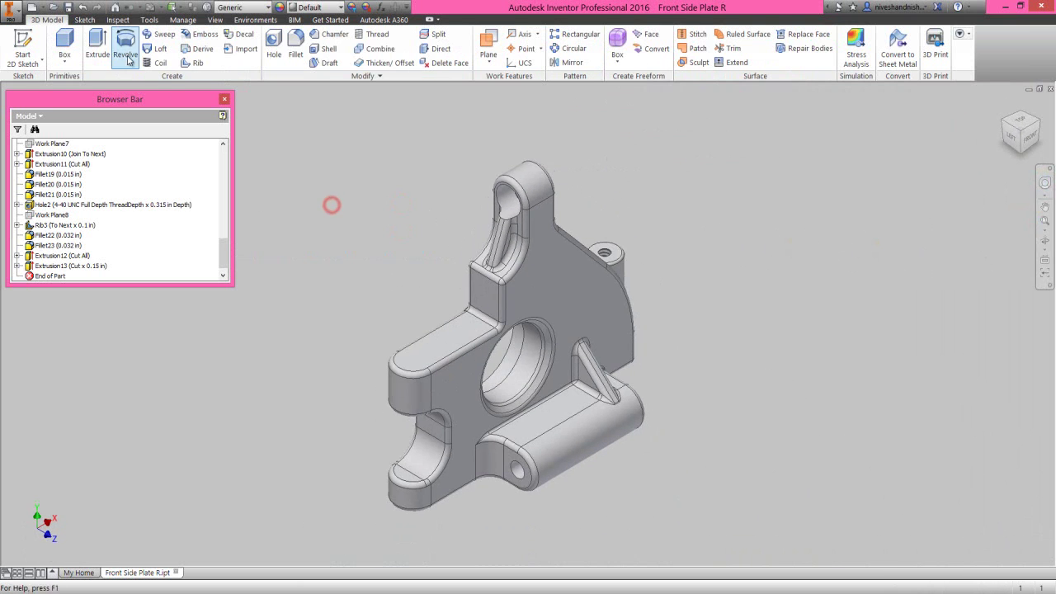
pyautogui.click(328, 216)
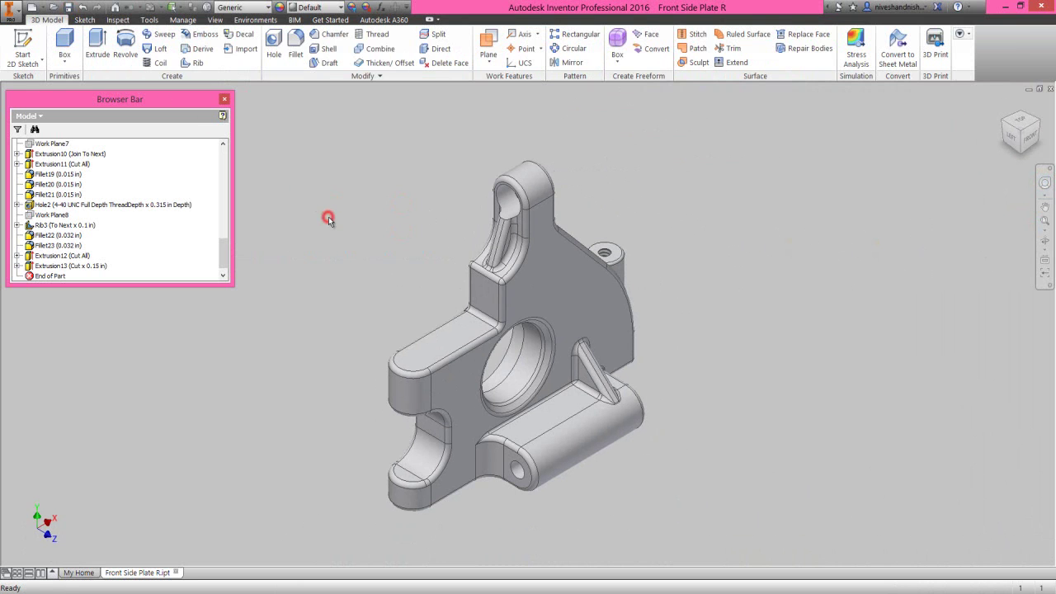
# Fillet the edge loop around the lug pocket's opening with a 0.015 in radius.
pyautogui.click(295, 45)
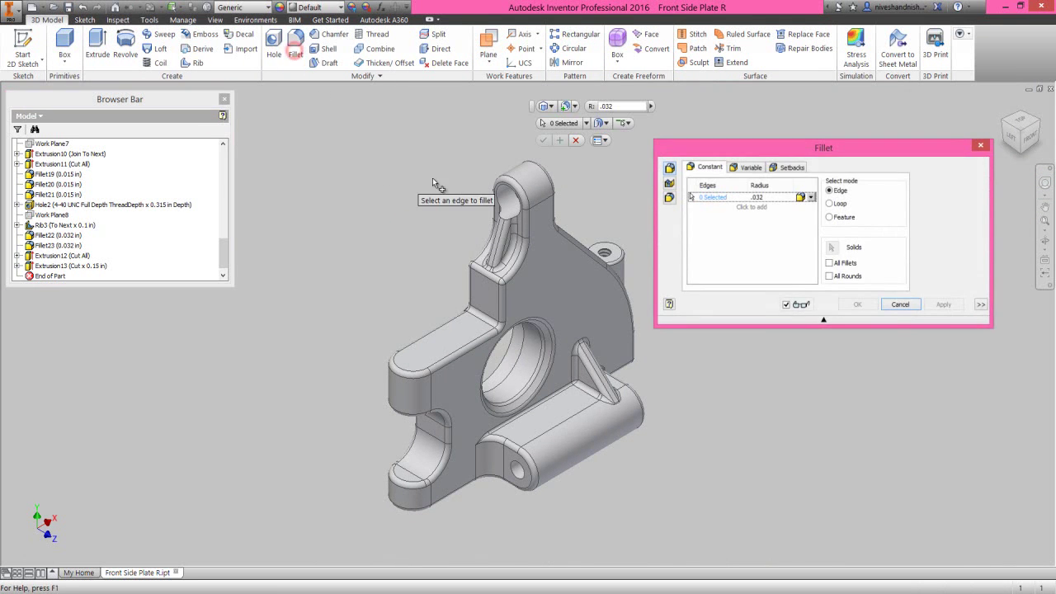
pyautogui.scroll(3, 471, 217)
pyautogui.click(528, 208)
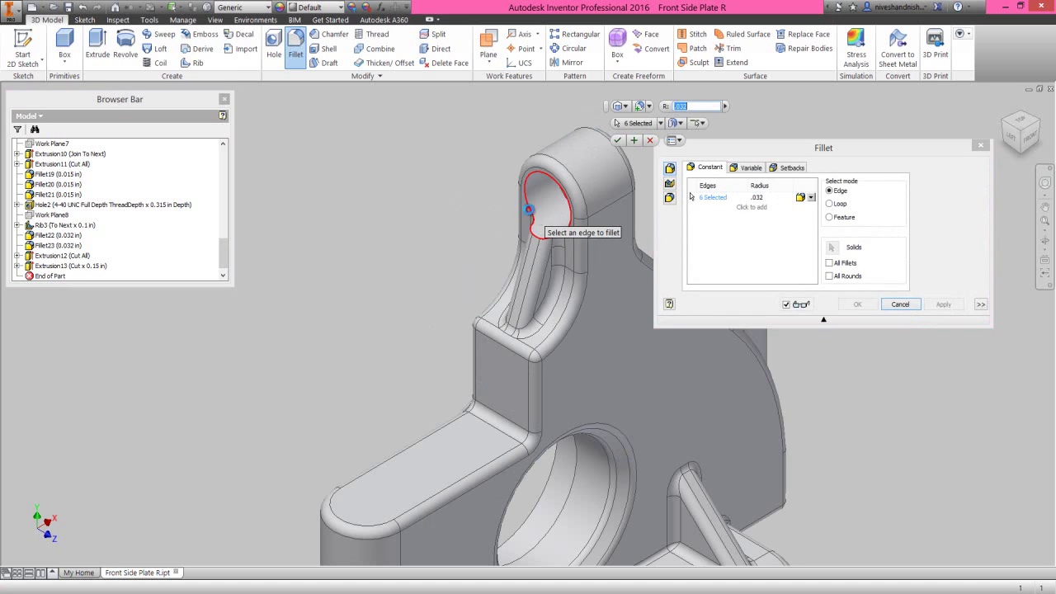
pyautogui.click(757, 197)
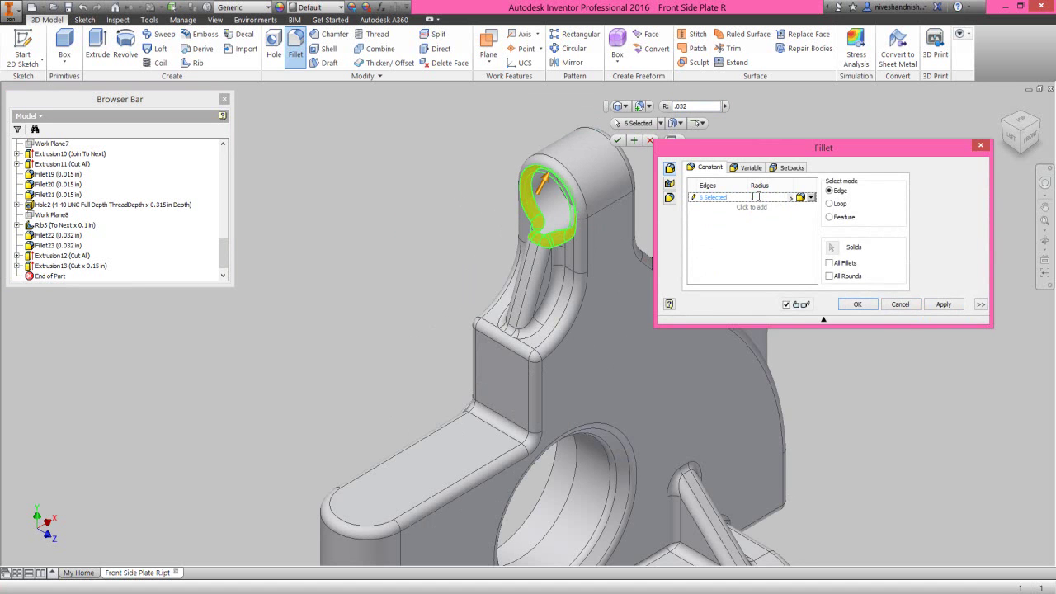
pyautogui.click(851, 306)
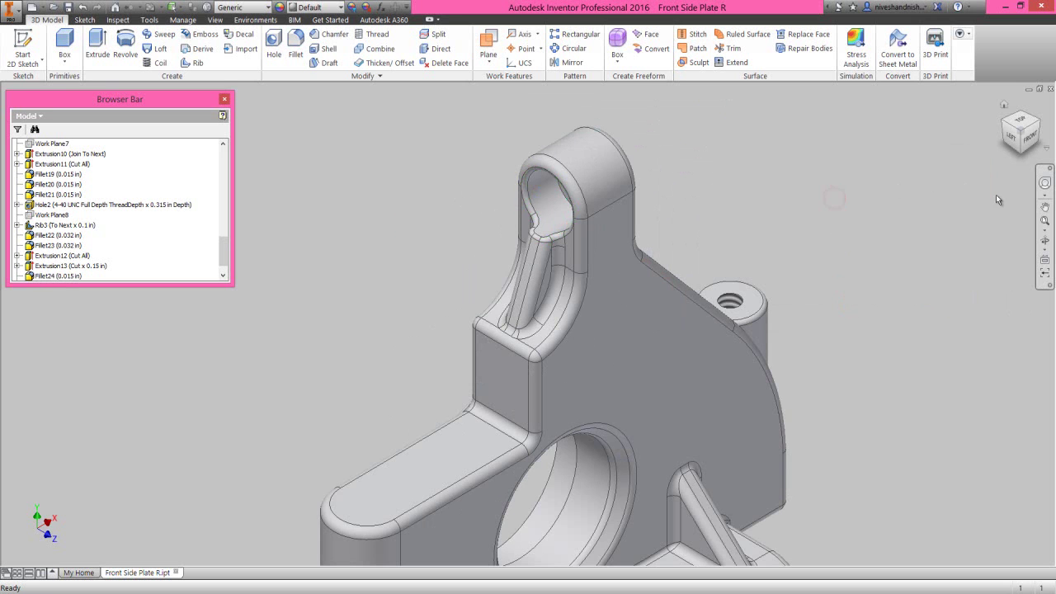
pyautogui.click(1044, 222)
pyautogui.click(404, 242)
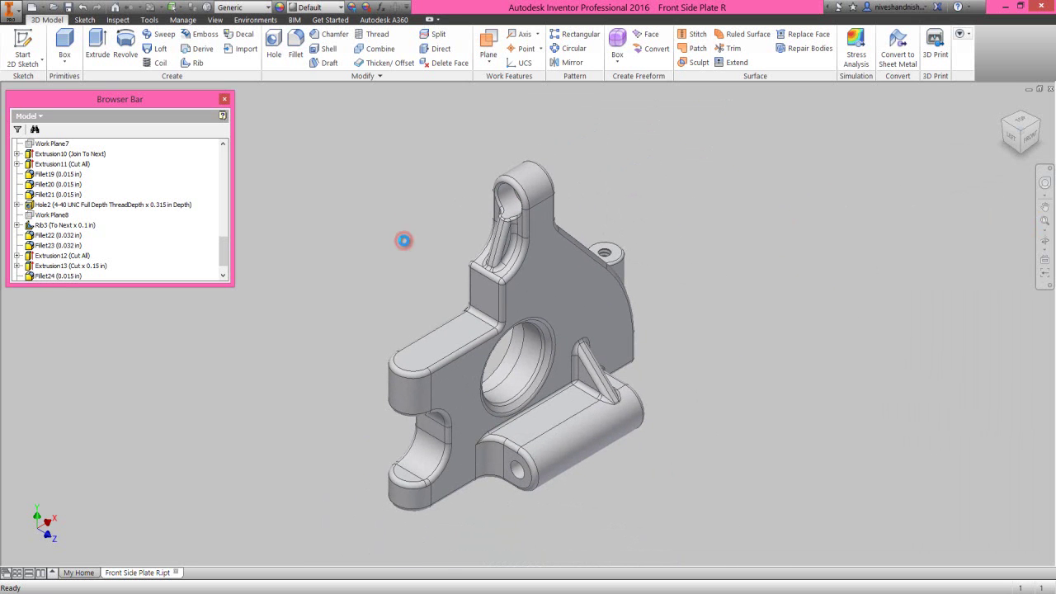
# Add a 0.125 in simple hole through all on the upper lug's pocket floor, concentric with the pocket's circular edge.
pyautogui.click(274, 45)
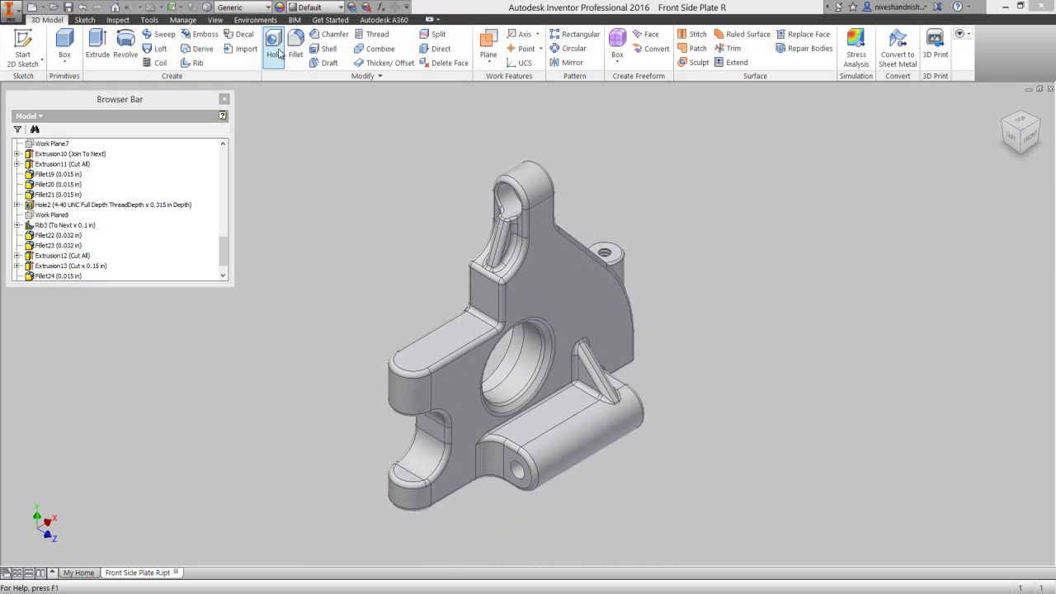
pyautogui.scroll(-5, 430, 168)
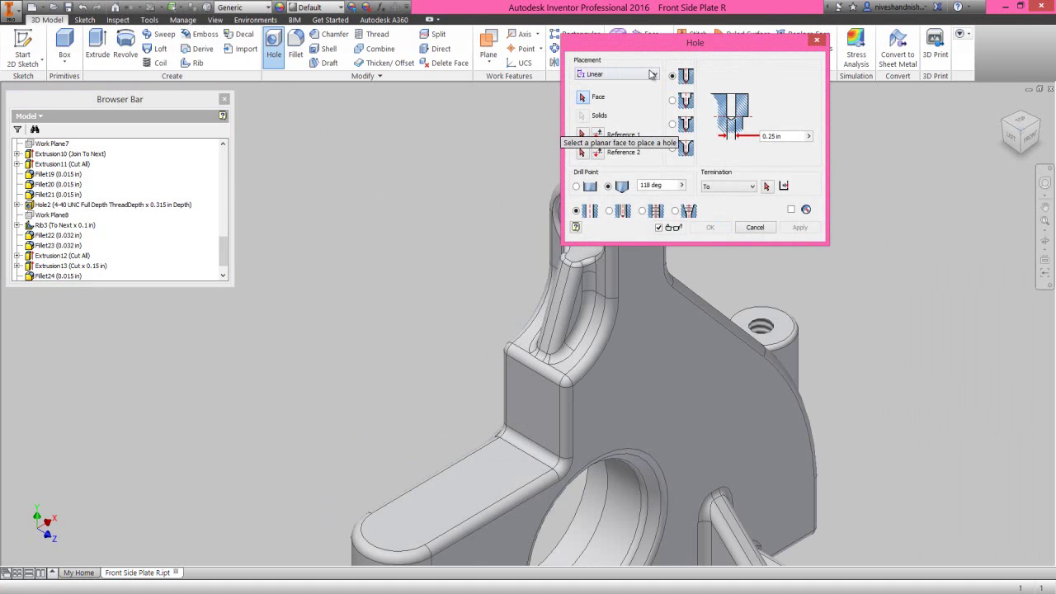
pyautogui.moveTo(665, 52); pyautogui.dragTo(332, 146)
pyautogui.scroll(-4, 594, 207)
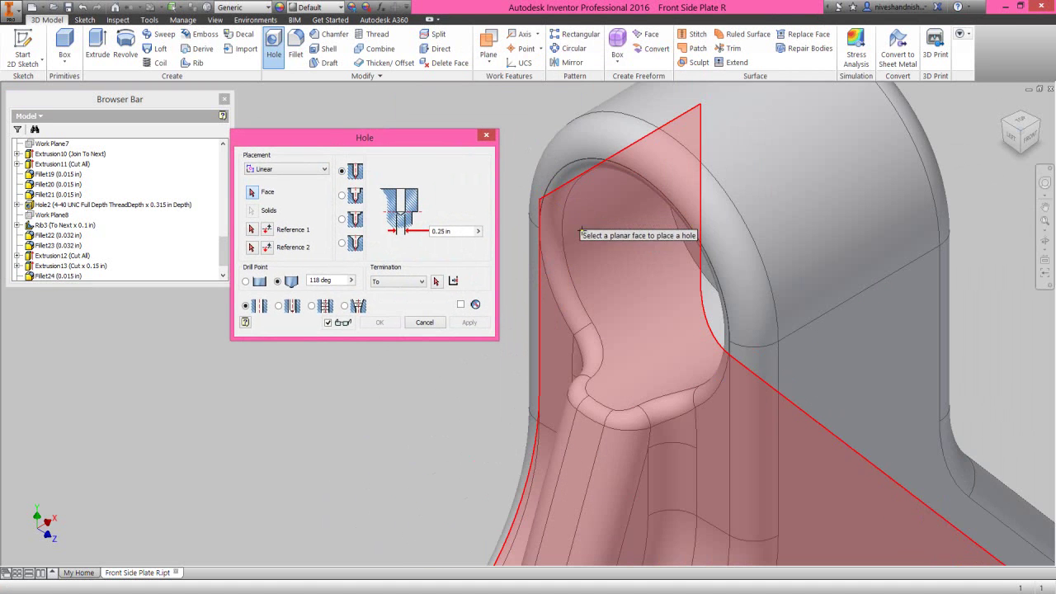
pyautogui.click(695, 257)
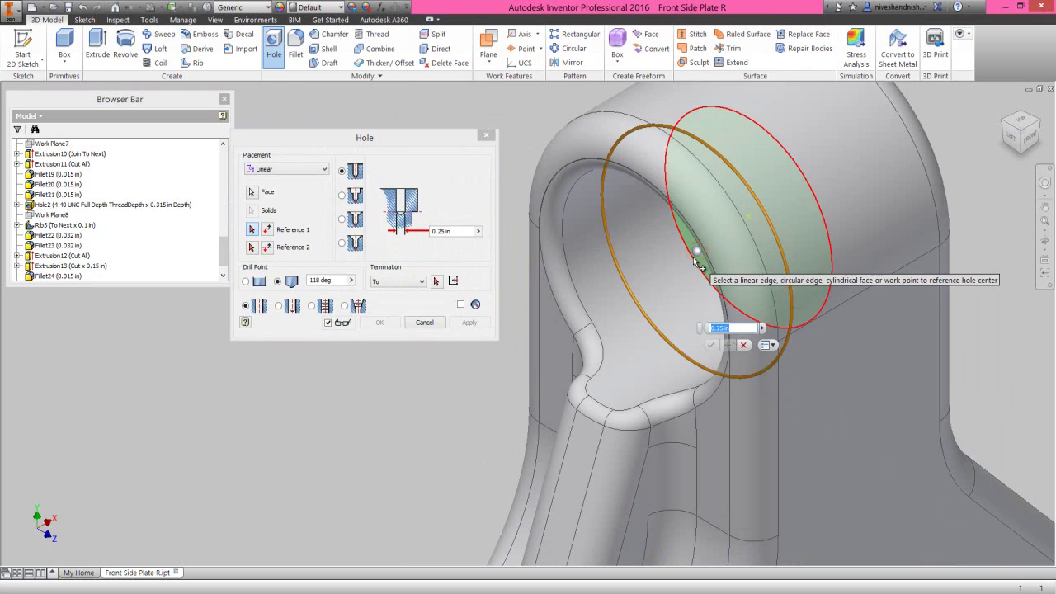
pyautogui.click(694, 259)
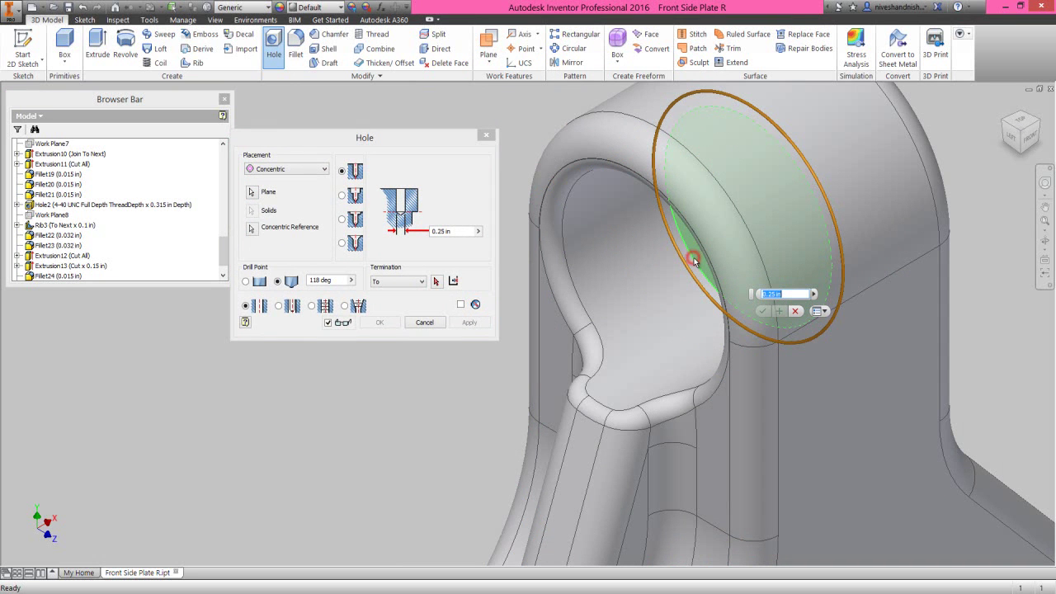
pyautogui.click(464, 231)
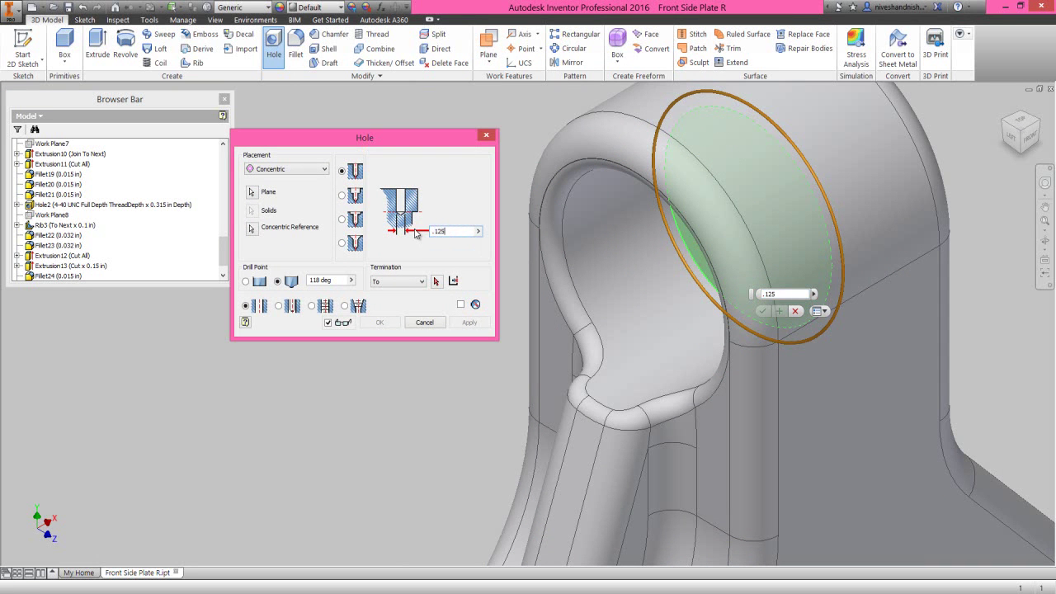
pyautogui.click(419, 281)
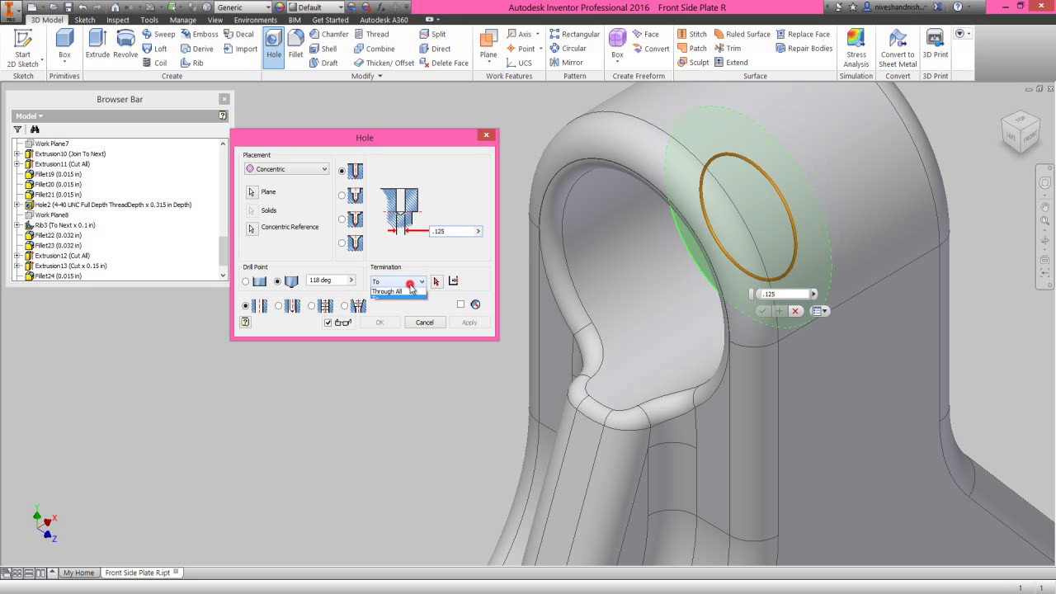
pyautogui.click(404, 298)
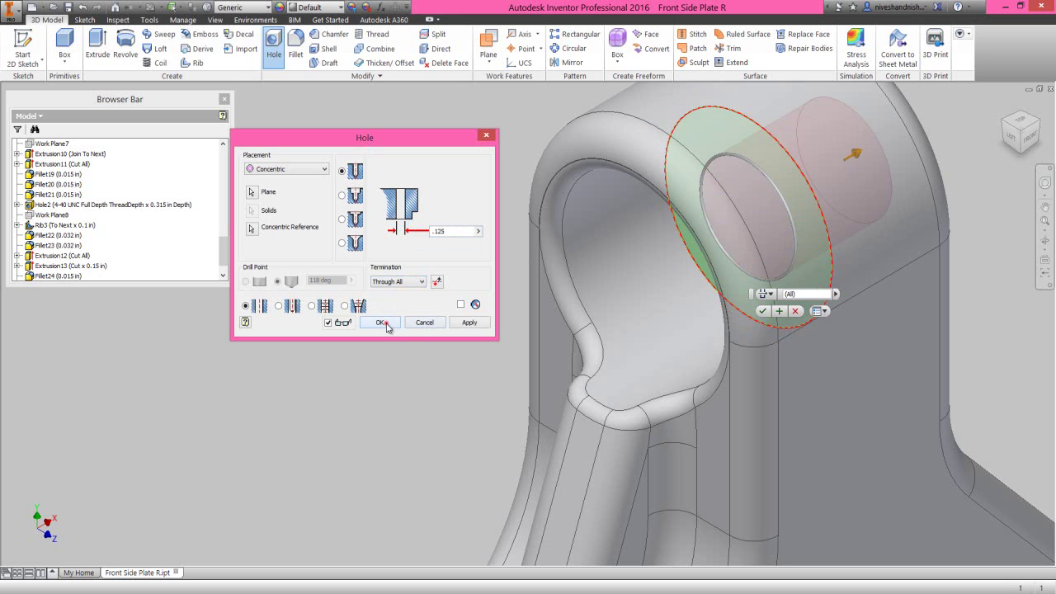
pyautogui.click(382, 322)
# Start a sketch on the flat top face of the upper round-ended arm and project the part's cut edges into it.
pyautogui.scroll(-3, 428, 321)
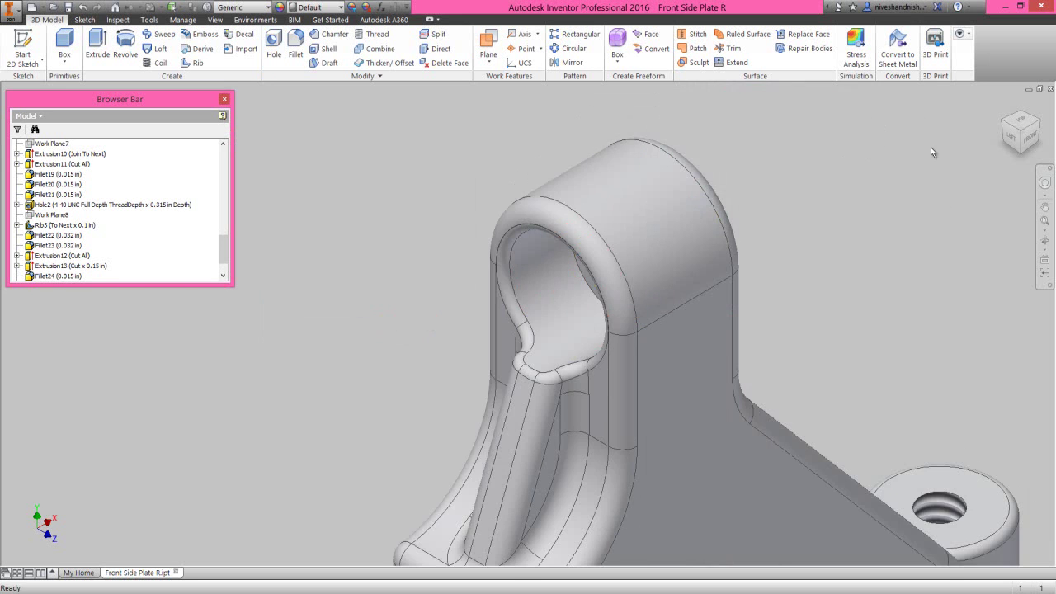
pyautogui.click(1041, 126)
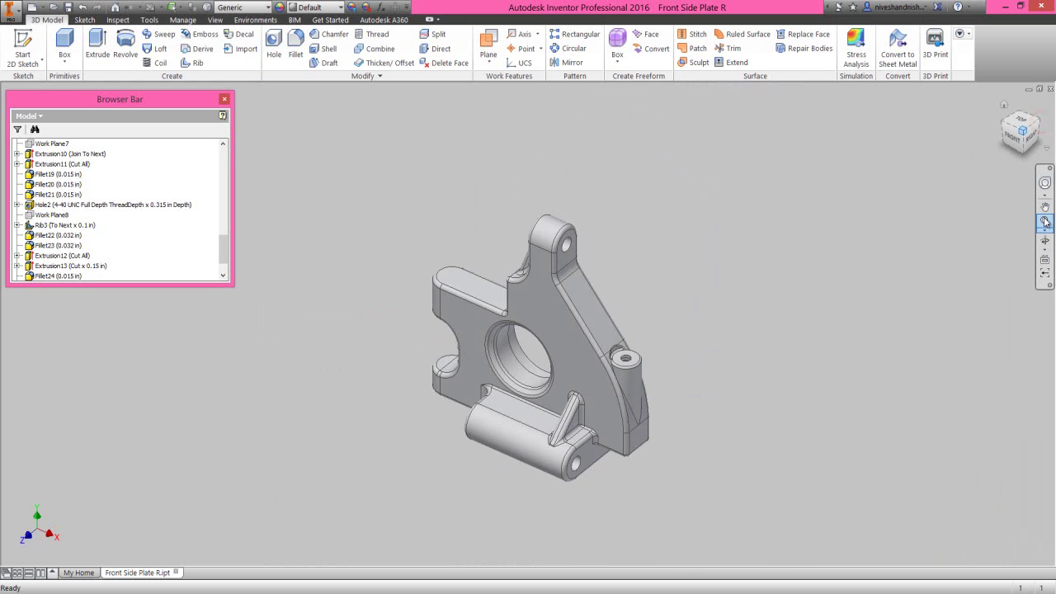
pyautogui.scroll(1, 381, 240)
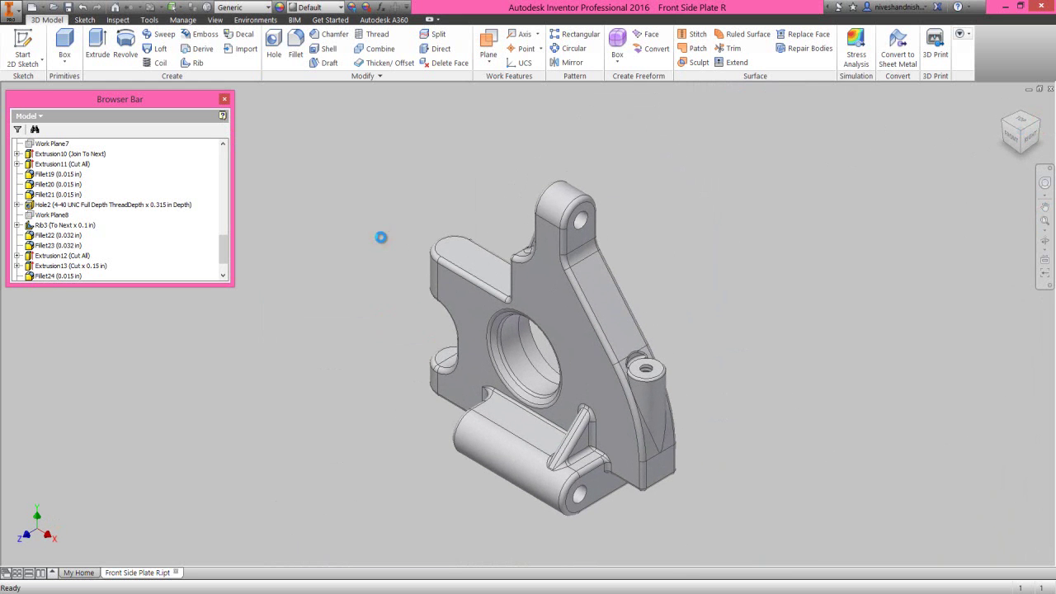
pyautogui.click(381, 237)
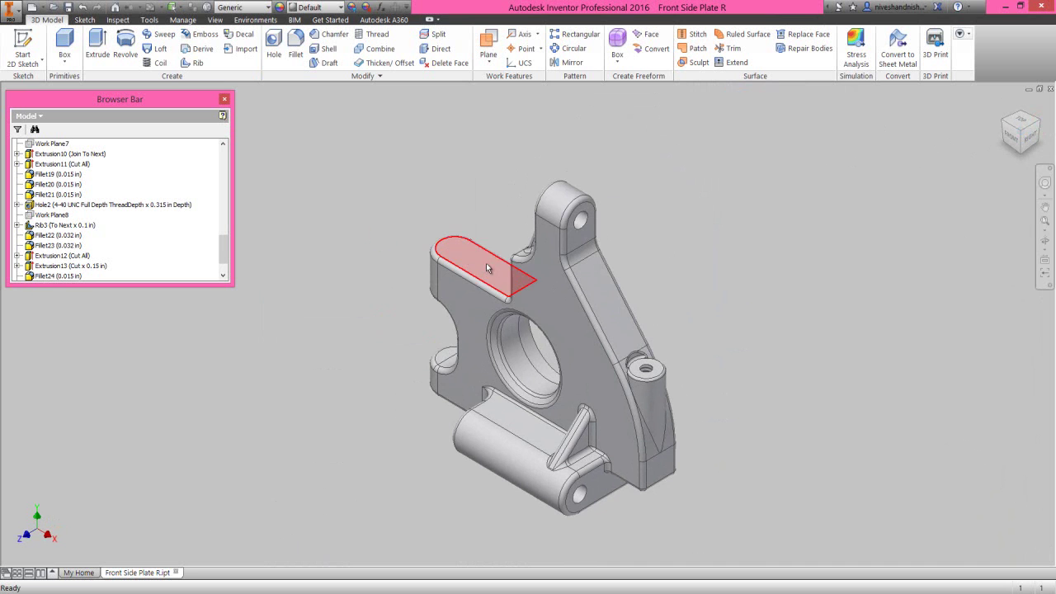
pyautogui.click(532, 254)
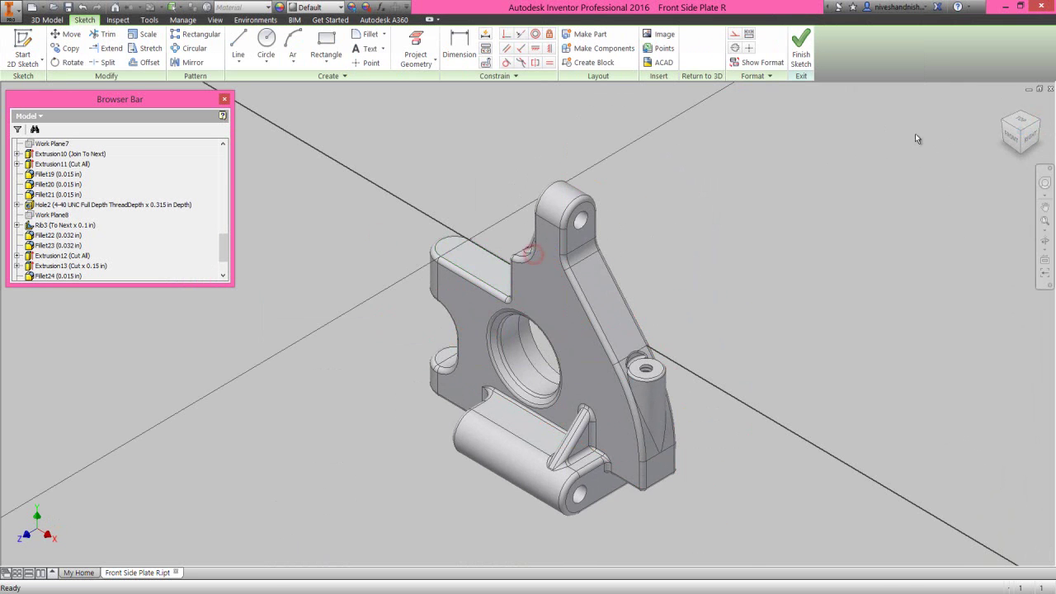
pyautogui.click(1019, 123)
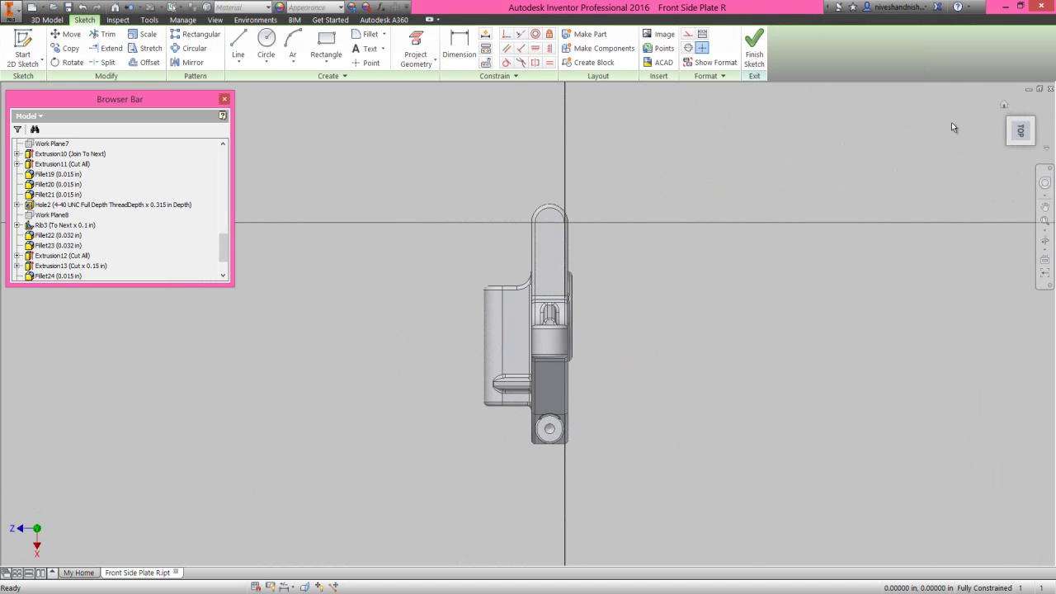
pyautogui.click(1037, 108)
pyautogui.scroll(5, 397, 292)
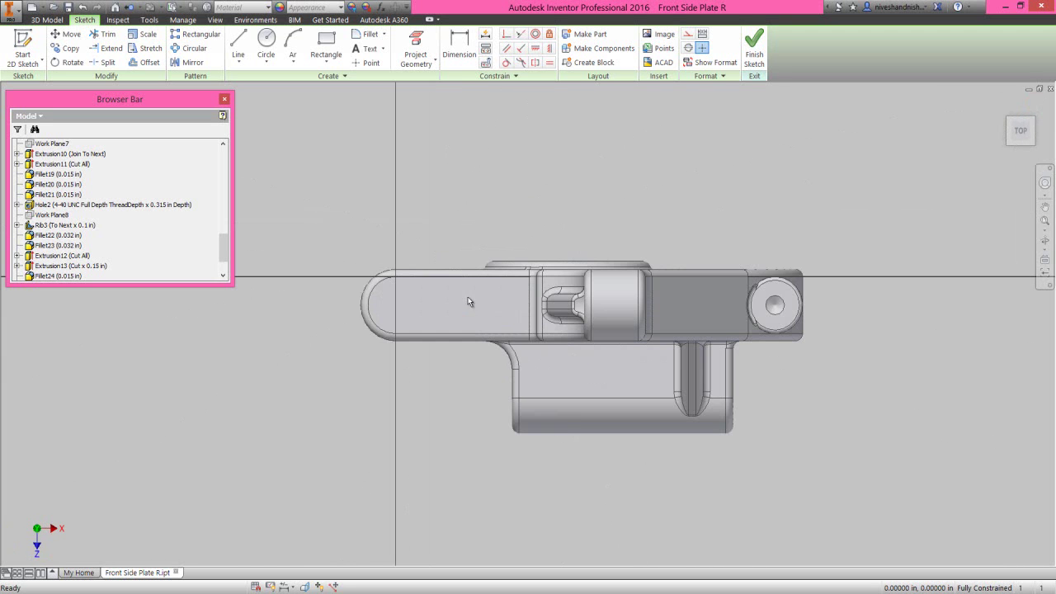
pyautogui.click(422, 66)
pyautogui.click(423, 98)
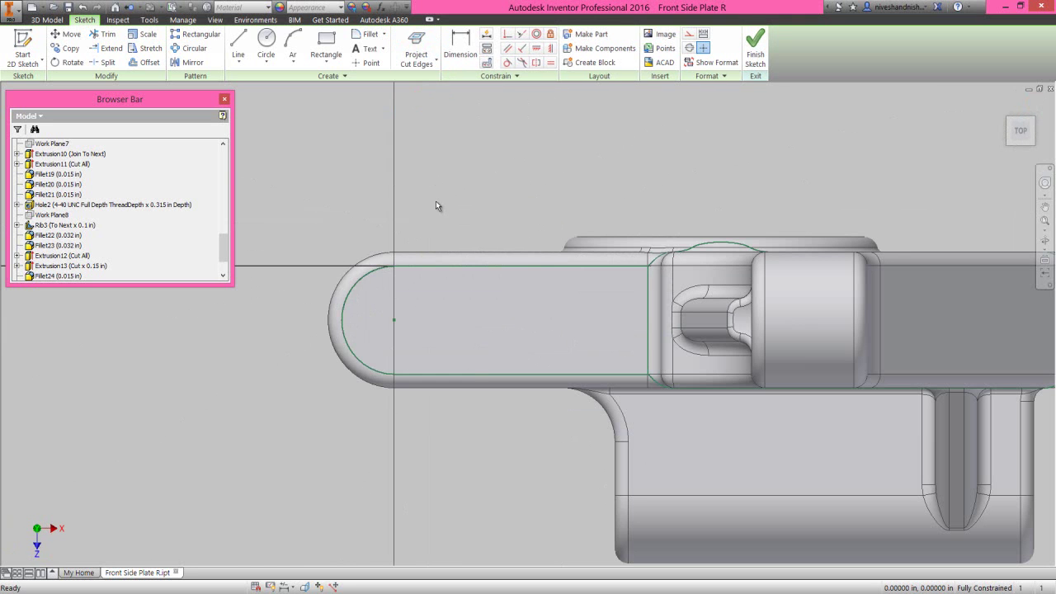
# Draw a midline from the projected end arc's midpoint to the opposite edge's midpoint, and convert all the sketch geometry to construction.
pyautogui.rightClick(436, 205)
pyautogui.click(438, 168)
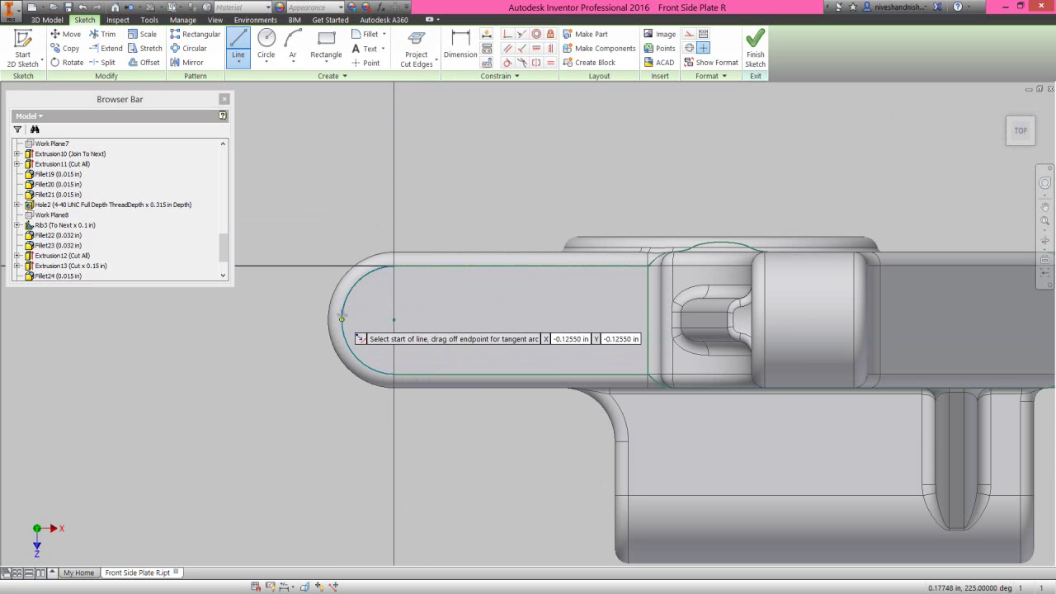
pyautogui.click(343, 320)
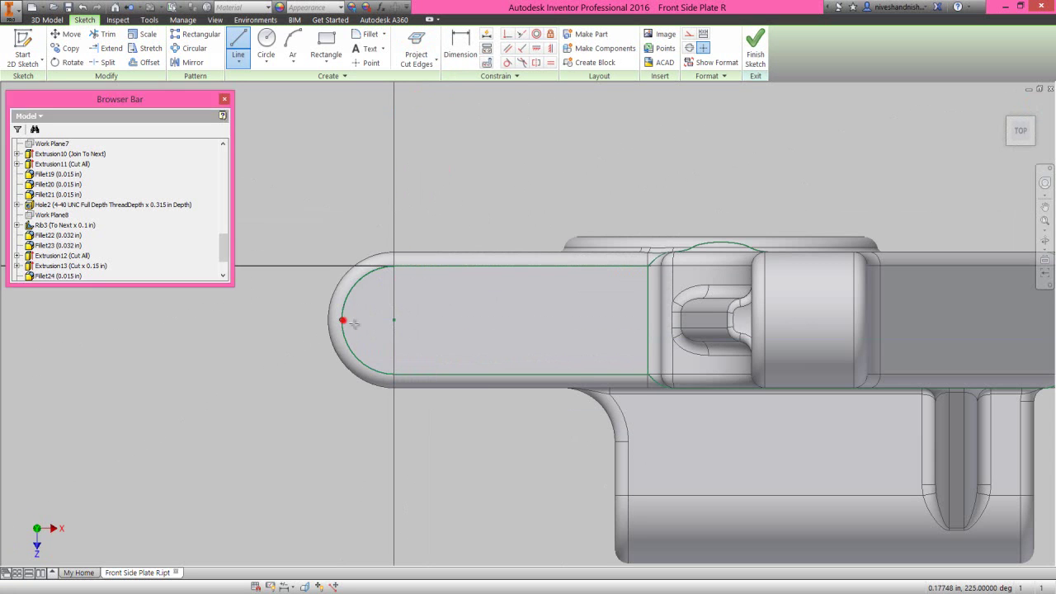
pyautogui.click(646, 320)
pyautogui.rightClick(556, 207)
pyautogui.click(592, 203)
pyautogui.moveTo(381, 166)
pyautogui.mouseDown()
pyautogui.moveTo(788, 428)
pyautogui.moveTo(835, 471)
pyautogui.mouseUp()
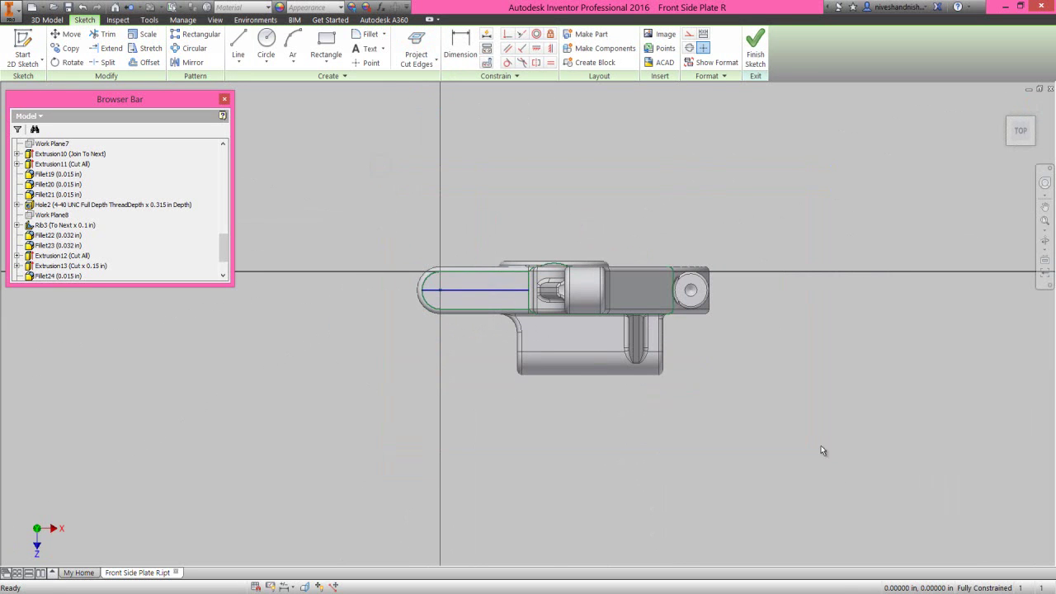
pyautogui.press('F9')
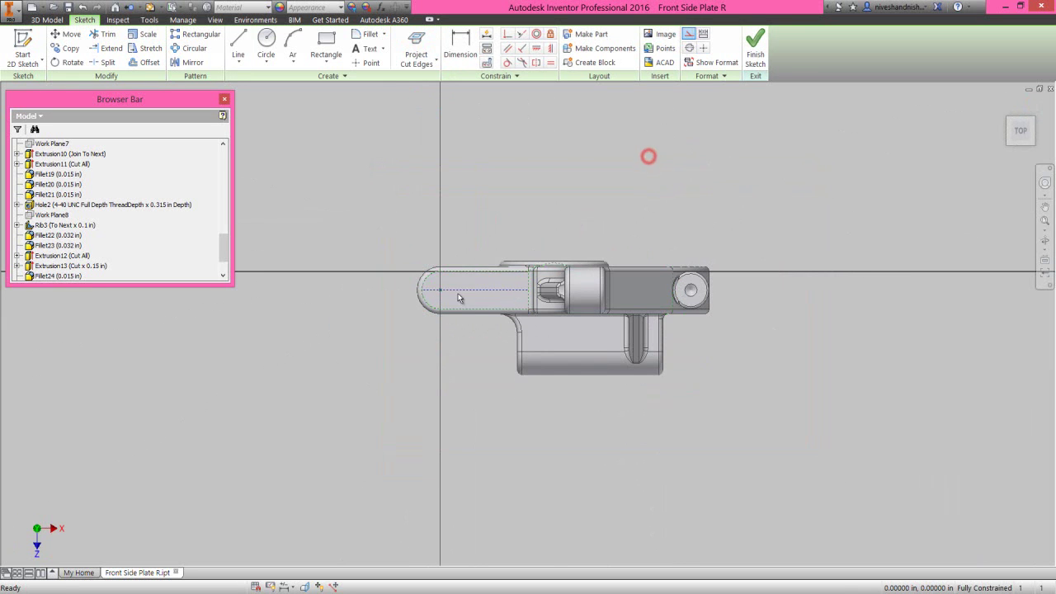
# With the centre point format off, place one sketch point at the end arc's centre and another further along the midline.
pyautogui.scroll(3, 452, 278)
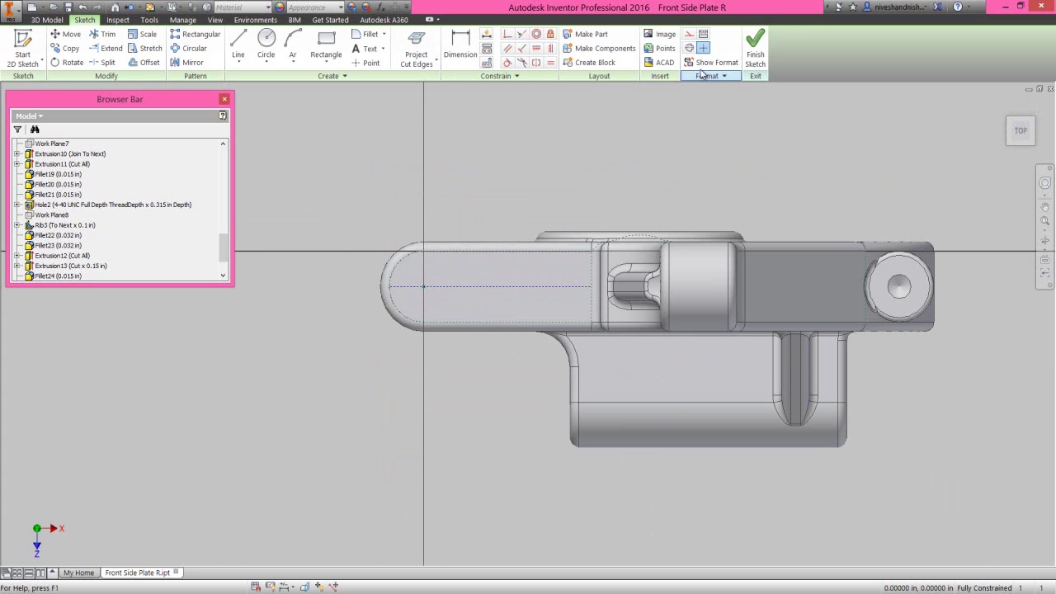
pyautogui.click(703, 49)
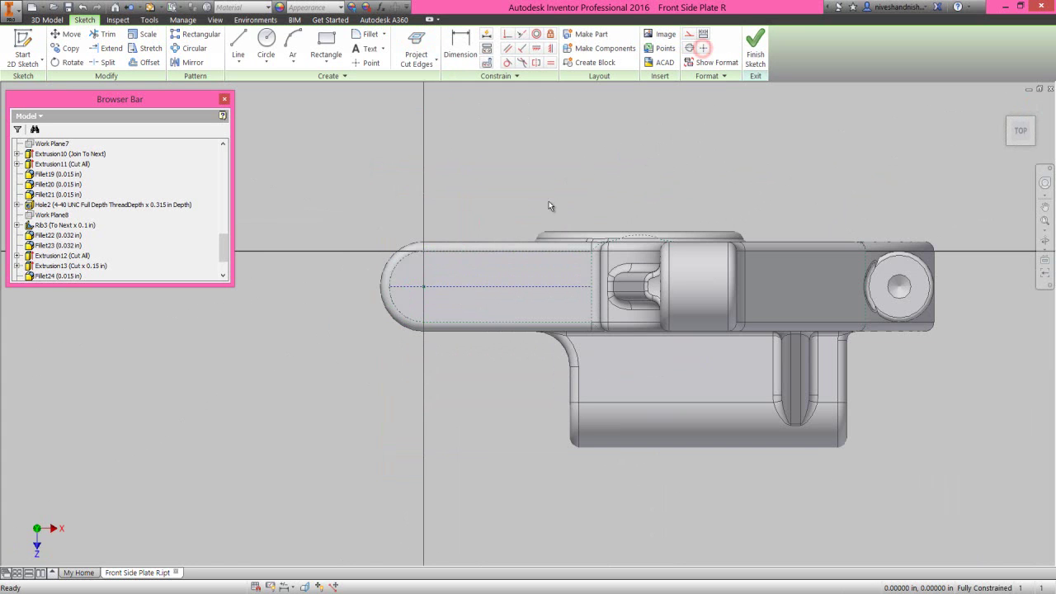
pyautogui.click(366, 62)
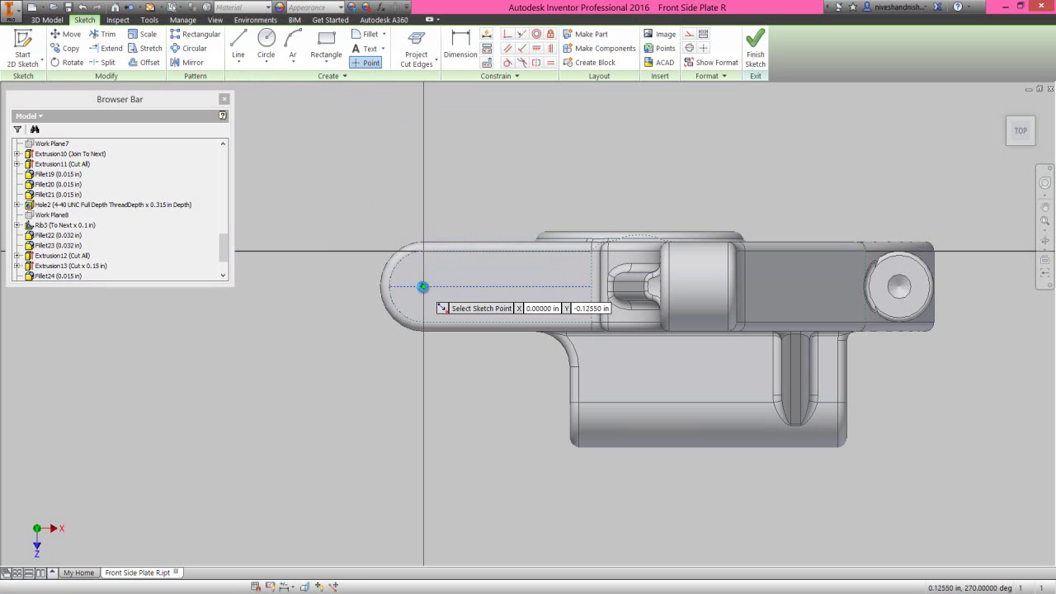
pyautogui.click(423, 286)
pyautogui.click(503, 286)
# Dimension the spacing between the two sketch points as 0.435 in and finish the sketch.
pyautogui.rightClick(519, 198)
pyautogui.click(462, 202)
pyautogui.click(423, 286)
pyautogui.click(503, 287)
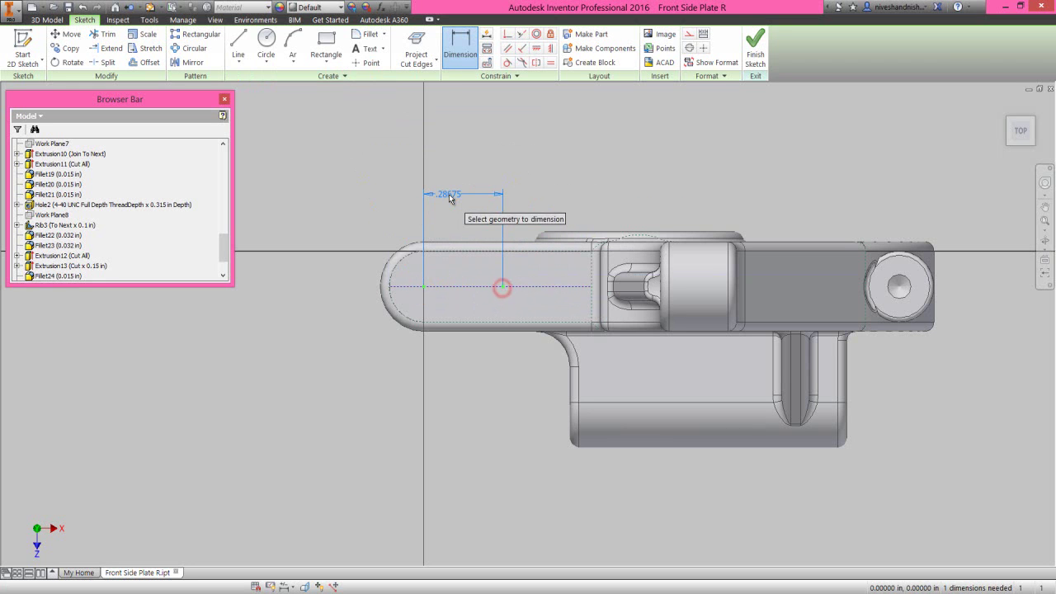
pyautogui.click(444, 197)
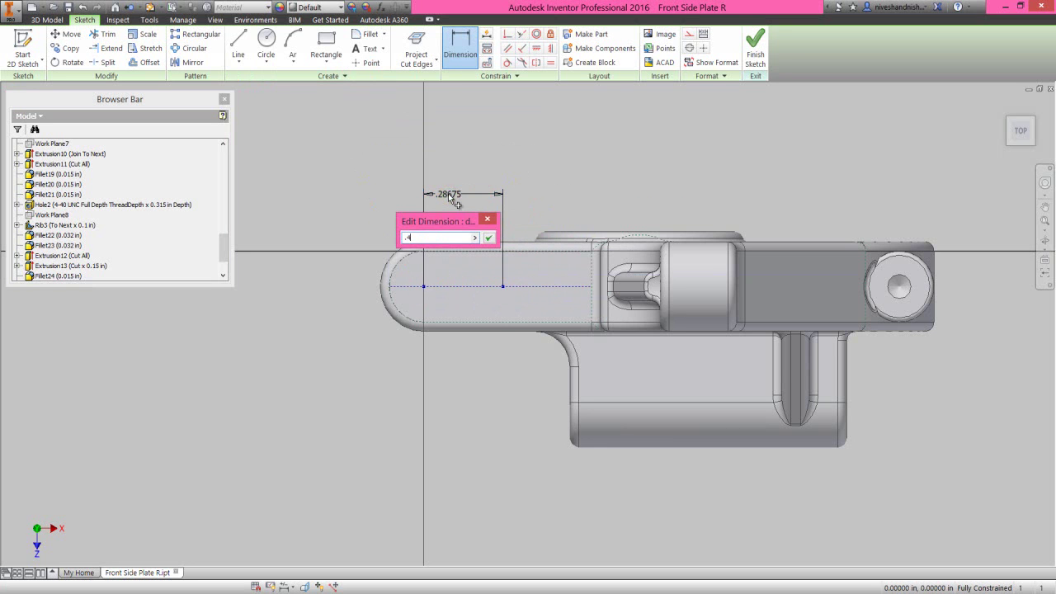
pyautogui.press('Return')
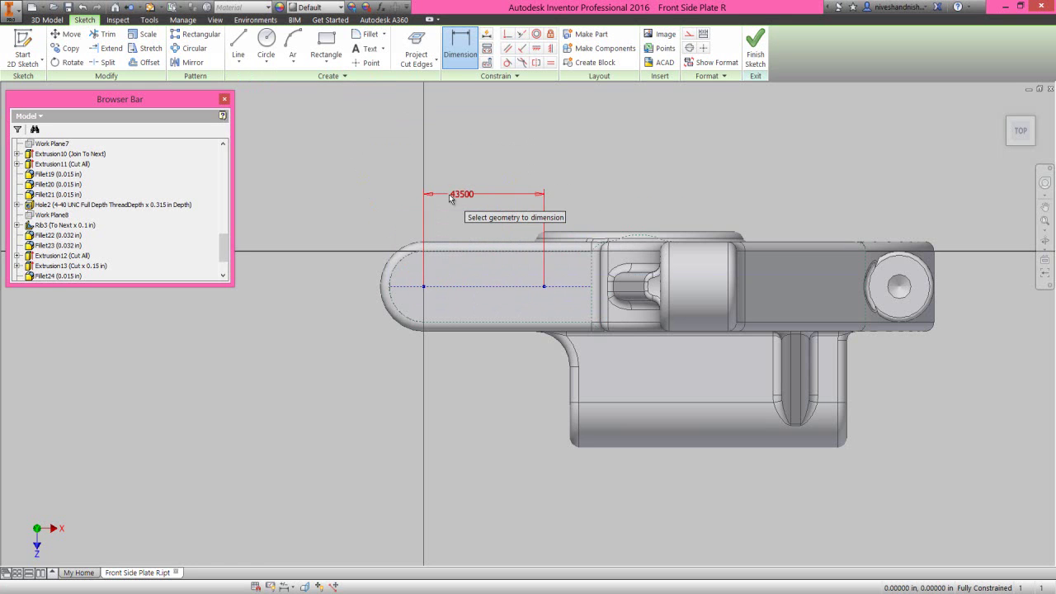
pyautogui.click(755, 50)
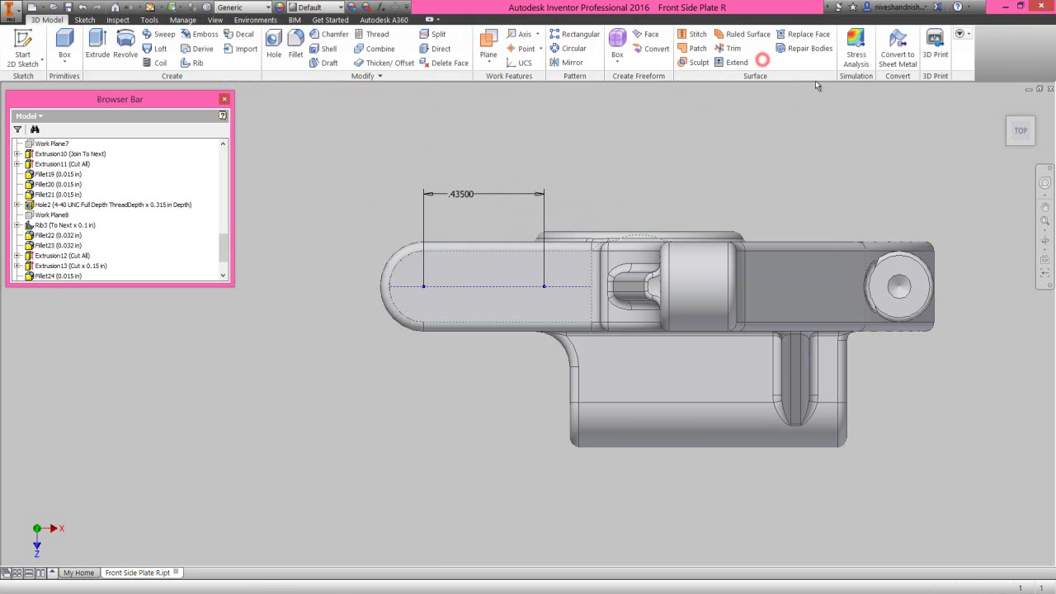
# Reopen the arm's sketch, convert its two points to centre points, and finish the sketch.
pyautogui.click(1004, 107)
pyautogui.scroll(3, 487, 270)
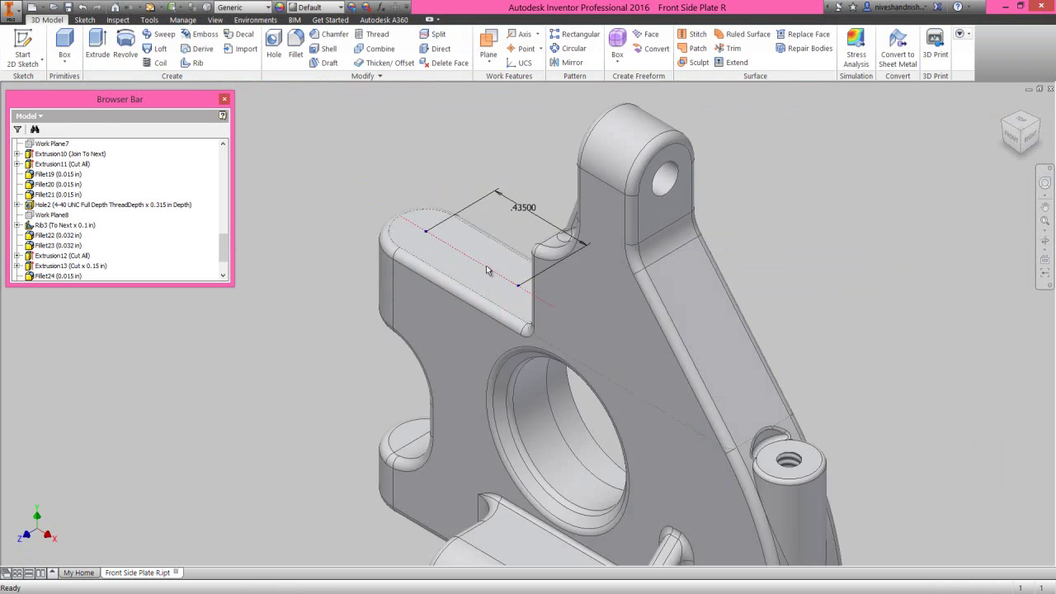
pyautogui.click(418, 226)
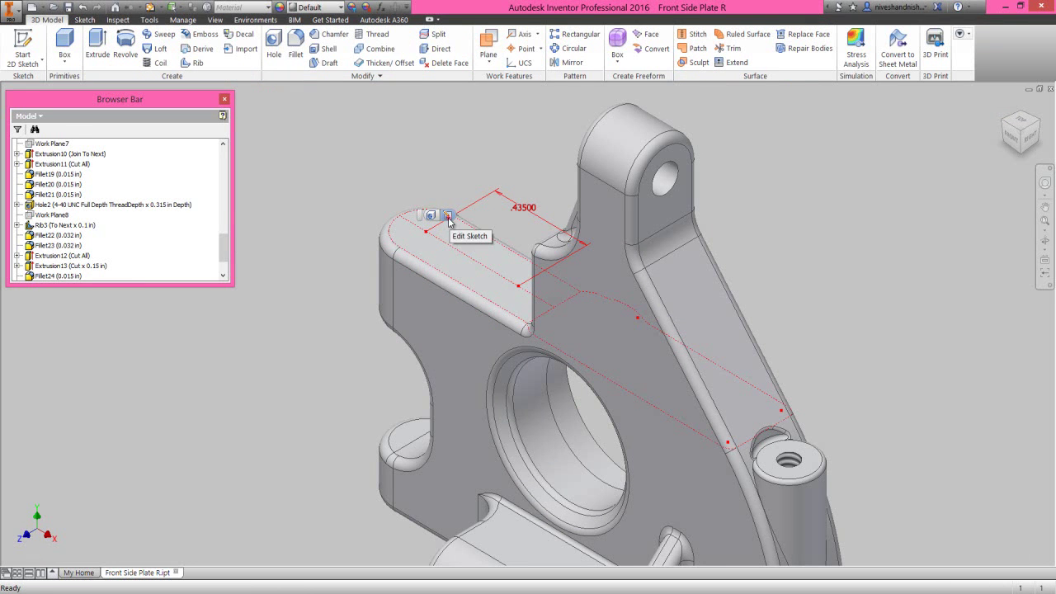
pyautogui.click(448, 217)
pyautogui.click(427, 231)
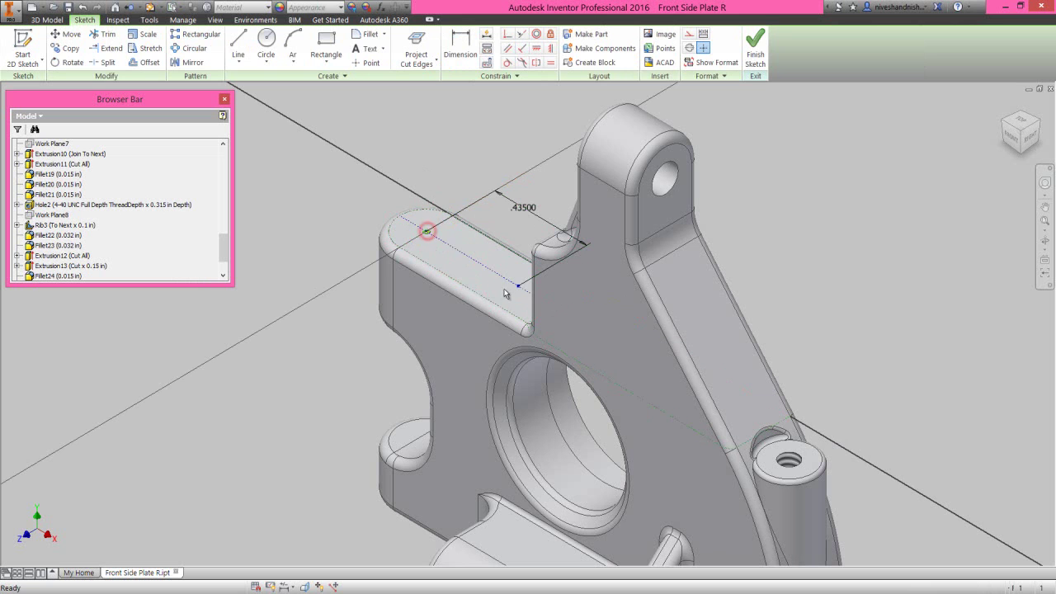
pyautogui.click(518, 286)
pyautogui.click(703, 48)
pyautogui.click(536, 110)
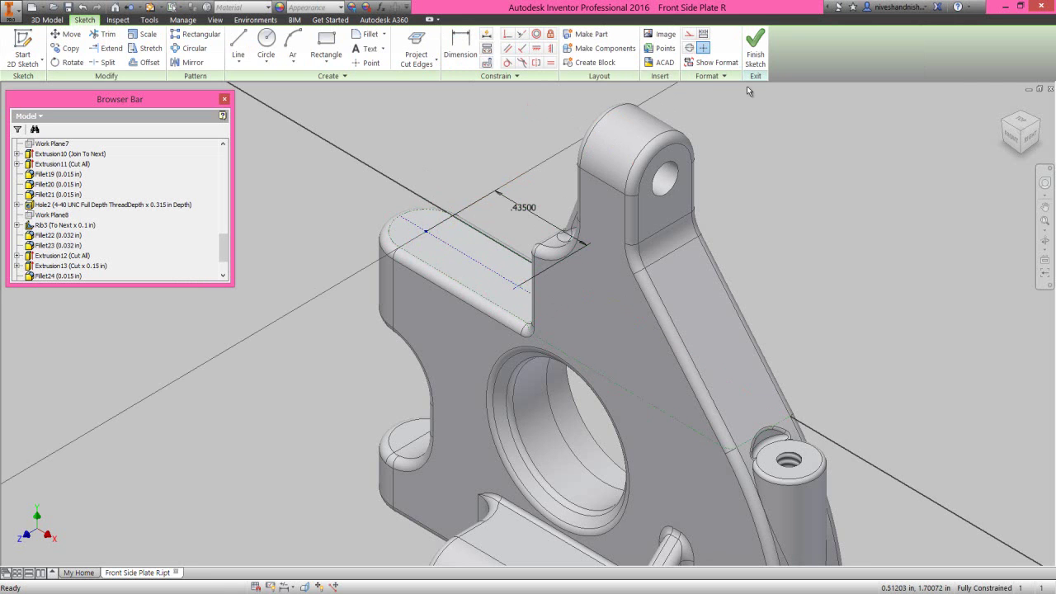
pyautogui.click(754, 48)
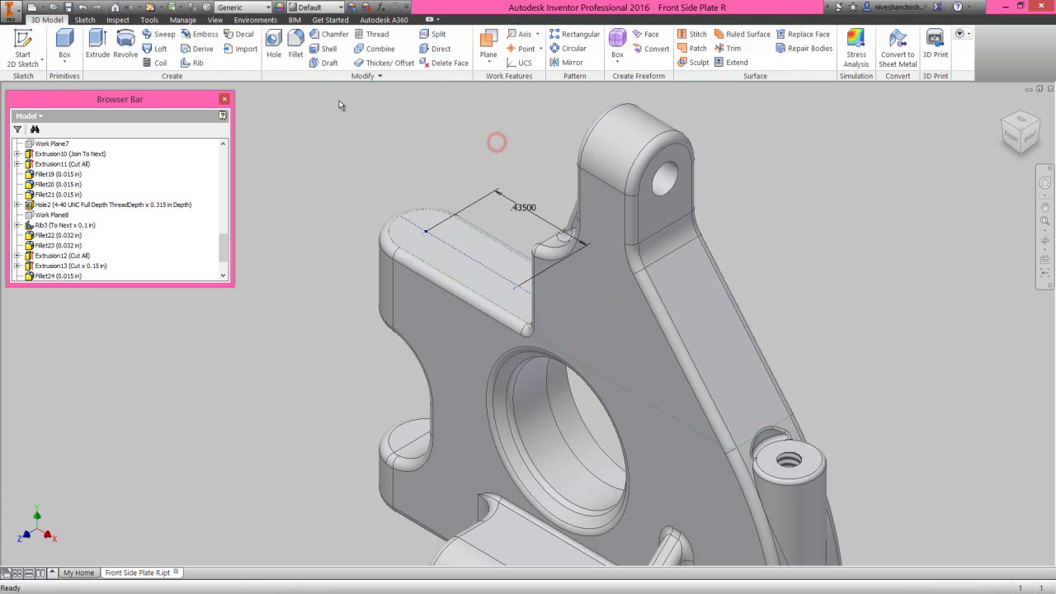
# Set up a tapped hole on both sketch centre points of the upper arm with a distance termination of 0.315 in.
pyautogui.click(273, 43)
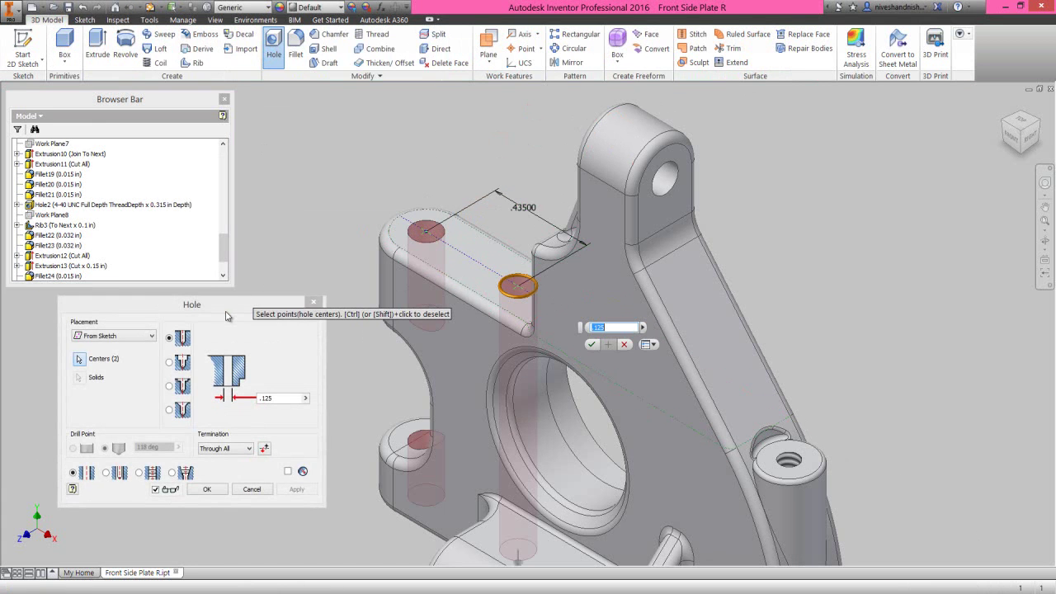
pyautogui.moveTo(226, 311); pyautogui.dragTo(229, 285)
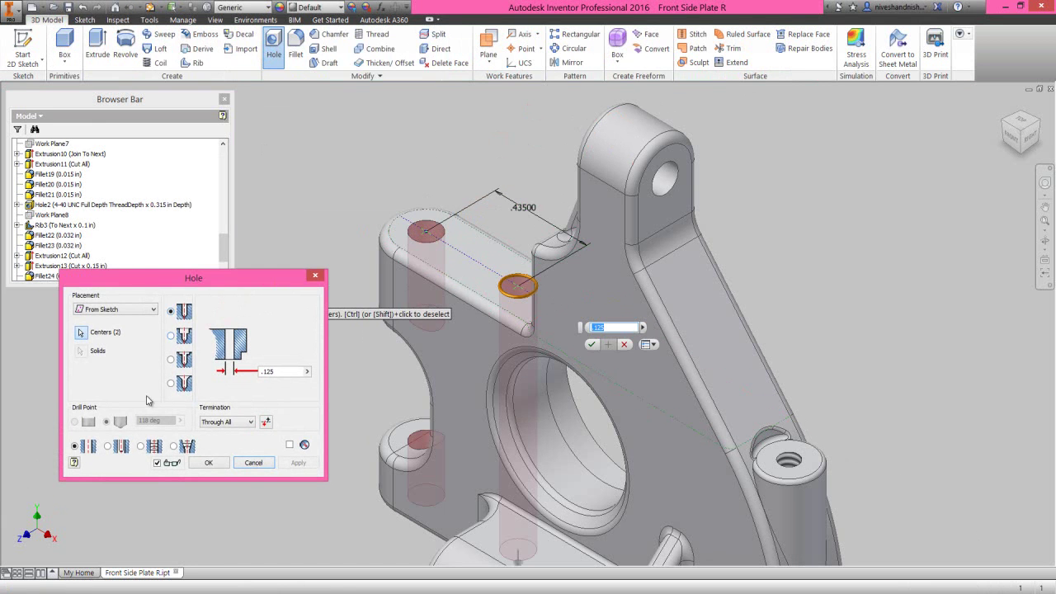
pyautogui.click(141, 446)
pyautogui.click(141, 446)
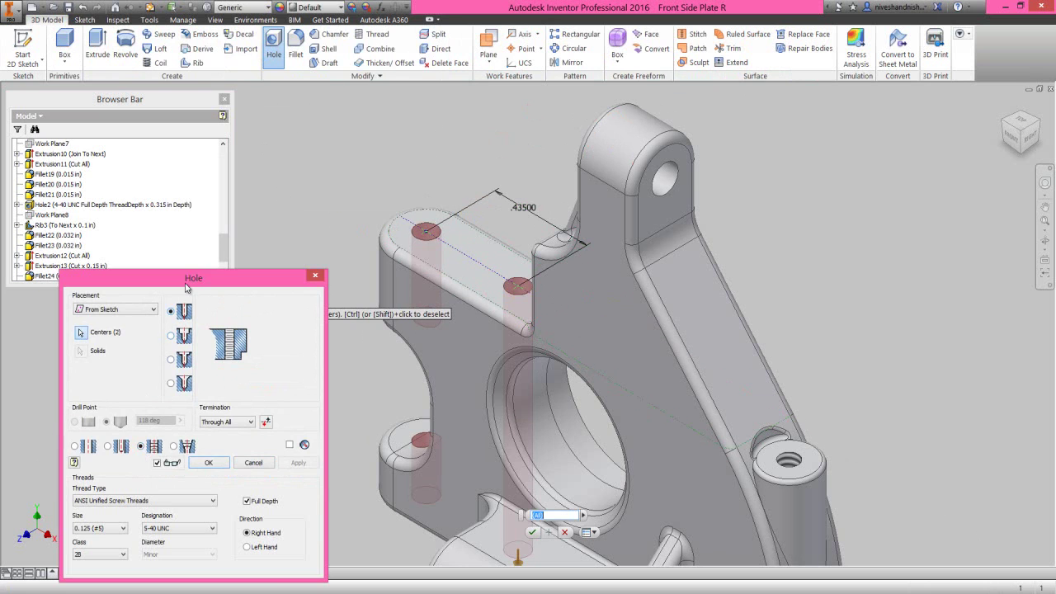
pyautogui.moveTo(186, 290); pyautogui.dragTo(179, 231)
pyautogui.click(208, 363)
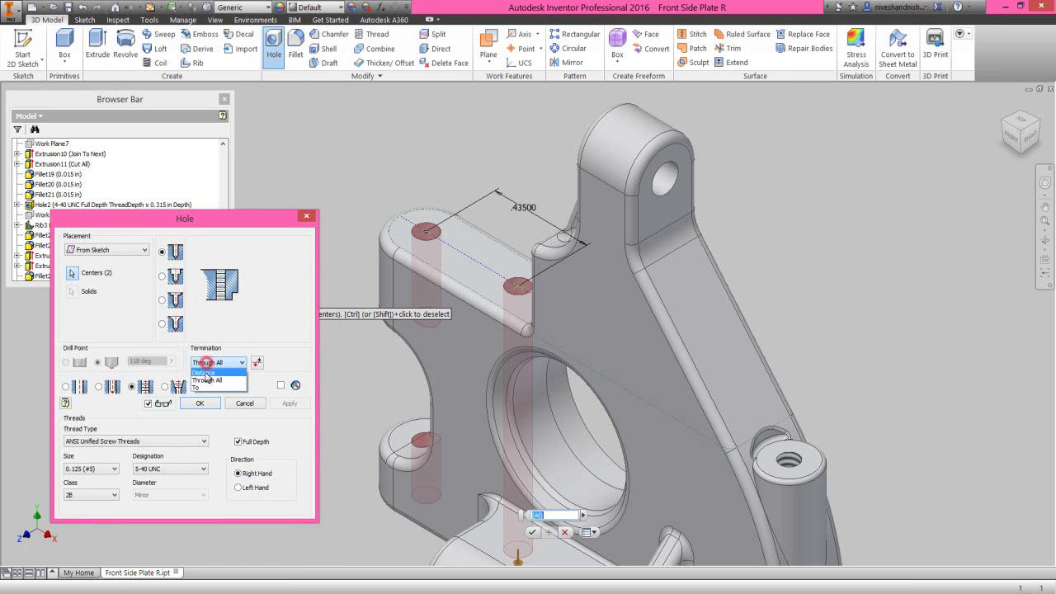
pyautogui.click(205, 374)
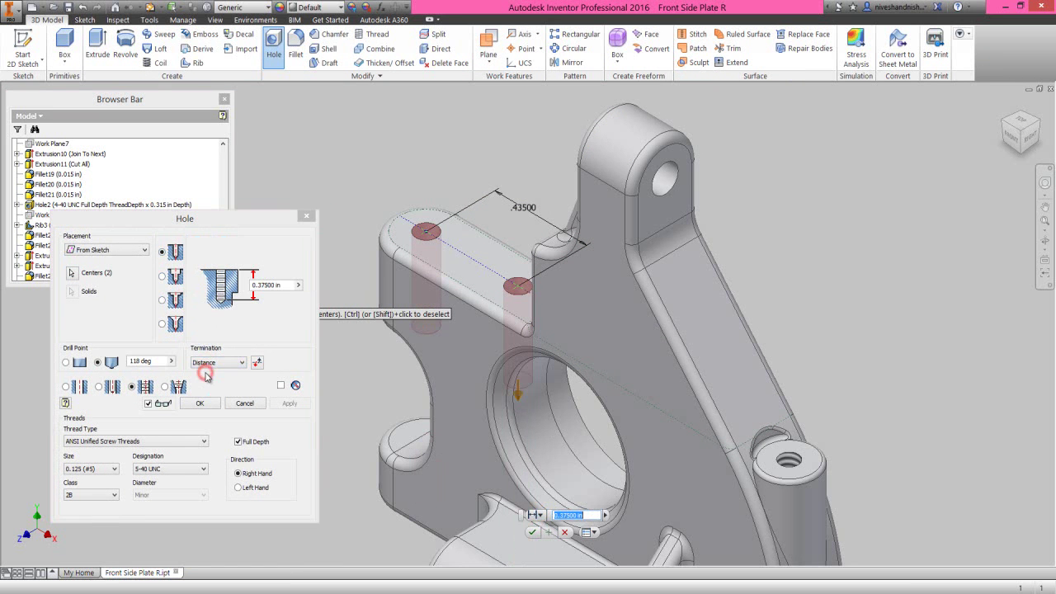
pyautogui.click(285, 285)
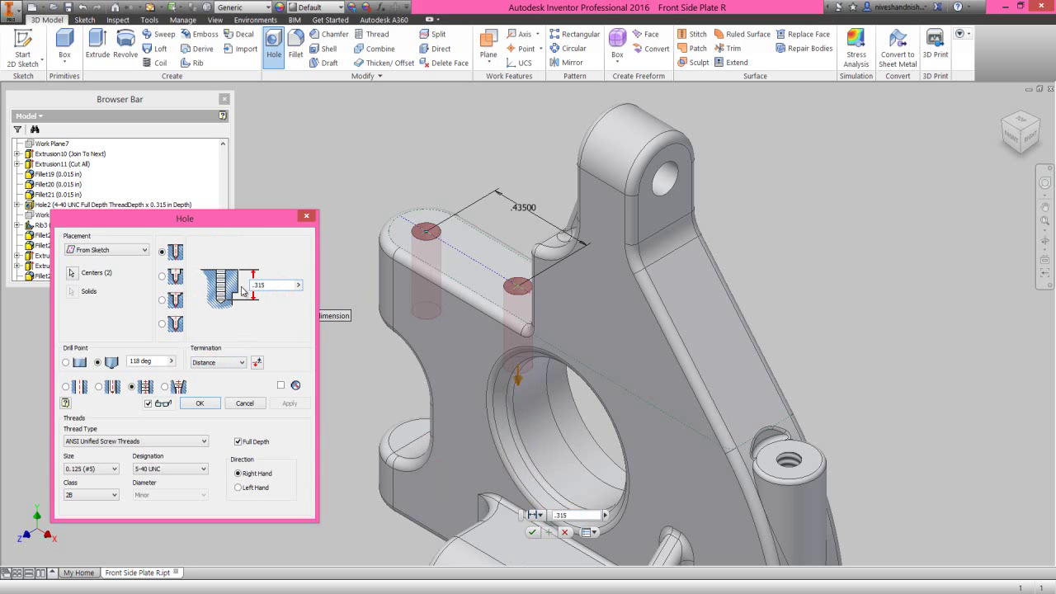
# Set the thread size to 0.112 (#4), 4-40 UNC, and create the two tapped holes.
pyautogui.click(115, 469)
pyautogui.scroll(2, 113, 320)
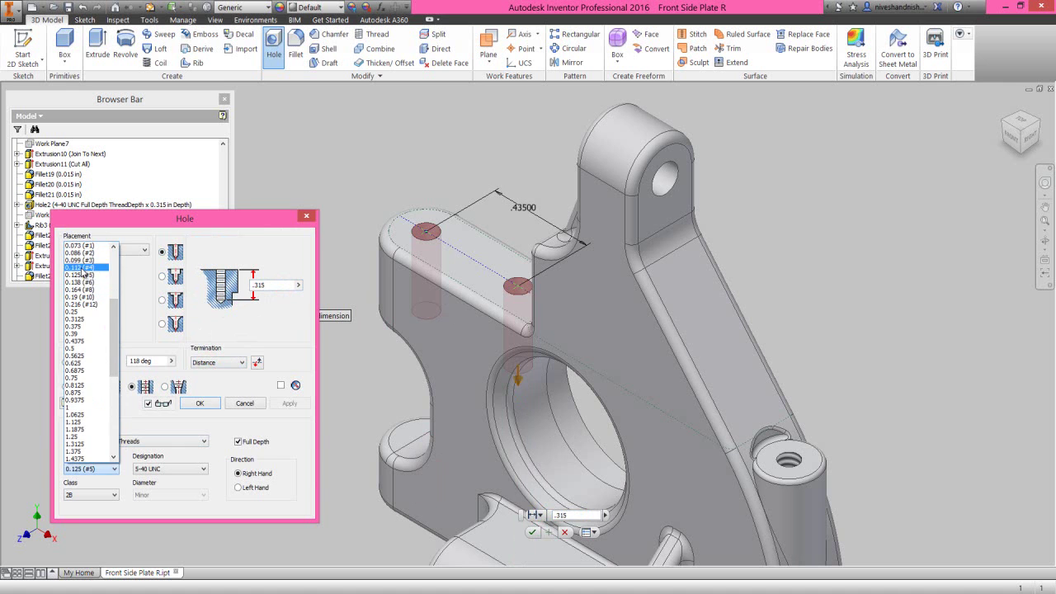
pyautogui.click(83, 268)
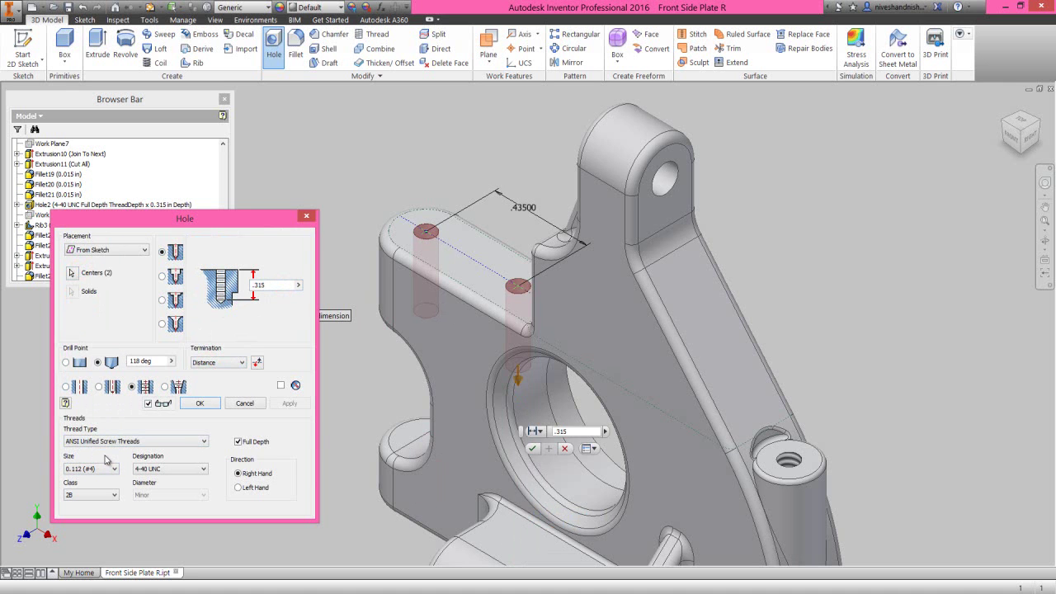
pyautogui.click(200, 403)
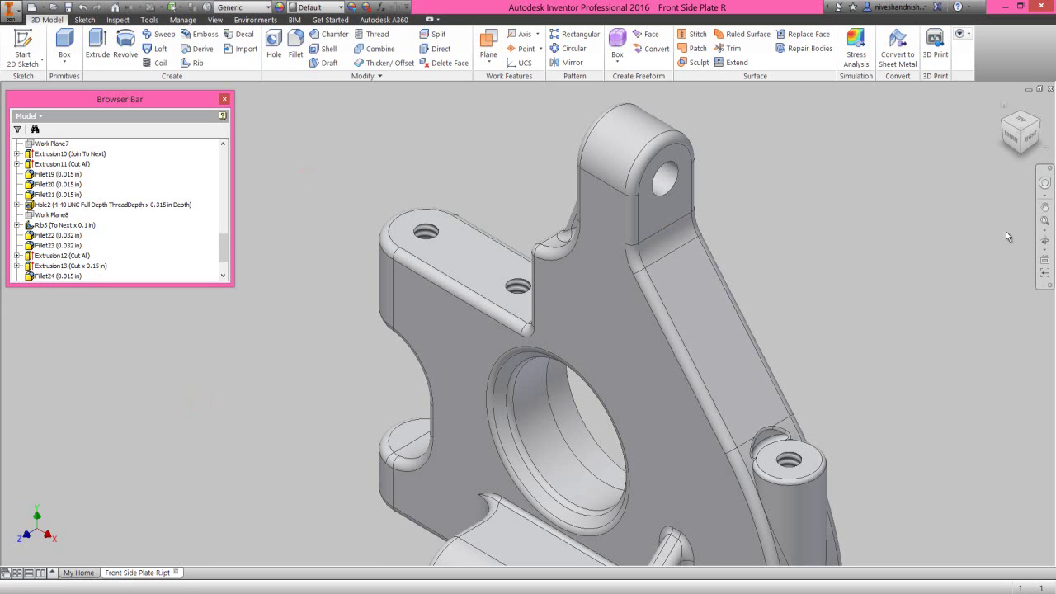
# Inspect the whole side plate with the two tapped holes in its upper arm.
pyautogui.click(1044, 237)
pyautogui.moveTo(533, 256); pyautogui.dragTo(542, 297)
pyautogui.rightClick(538, 286)
pyautogui.click(528, 329)
pyautogui.moveTo(528, 340); pyautogui.dragTo(551, 235)
pyautogui.rightClick(552, 231)
pyautogui.click(585, 226)
pyautogui.click(1043, 221)
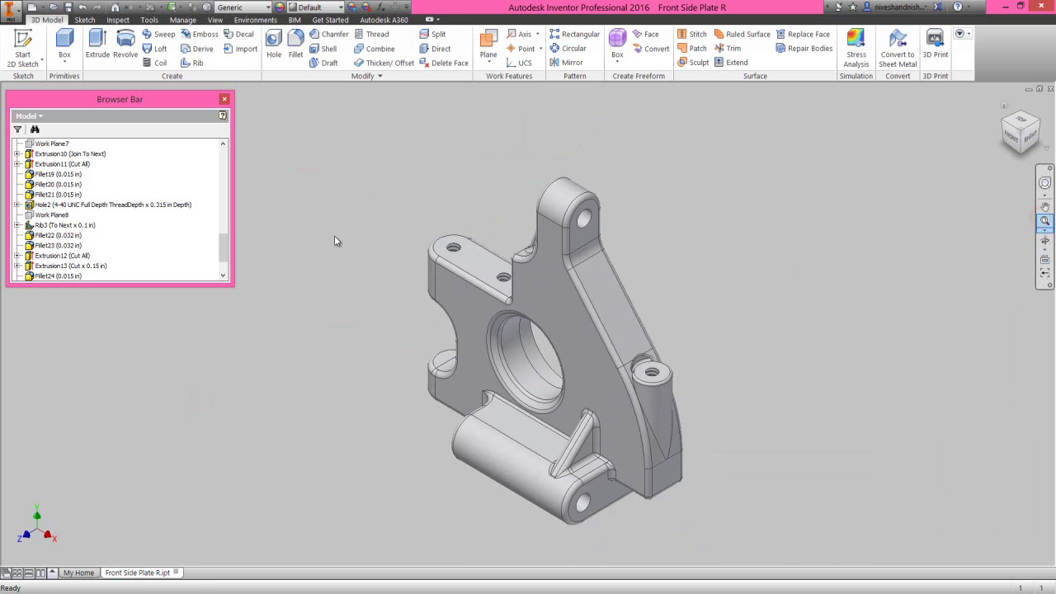
pyautogui.click(334, 235)
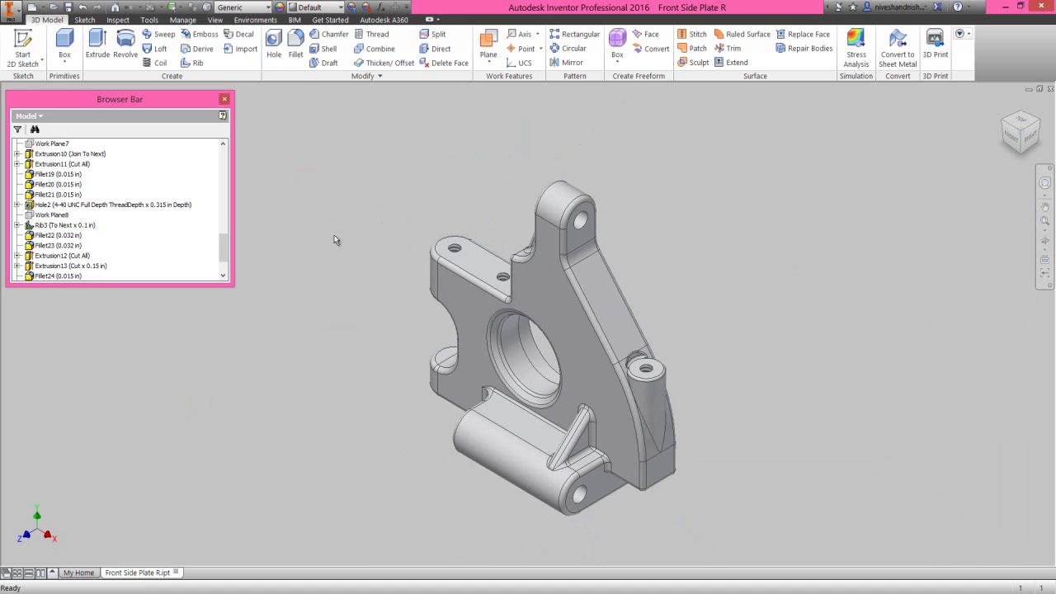
pyautogui.click(360, 208)
# Apply the Brindle appearance from the Favorites library to the entire Front Side Plate R part.
pyautogui.click(59, 142)
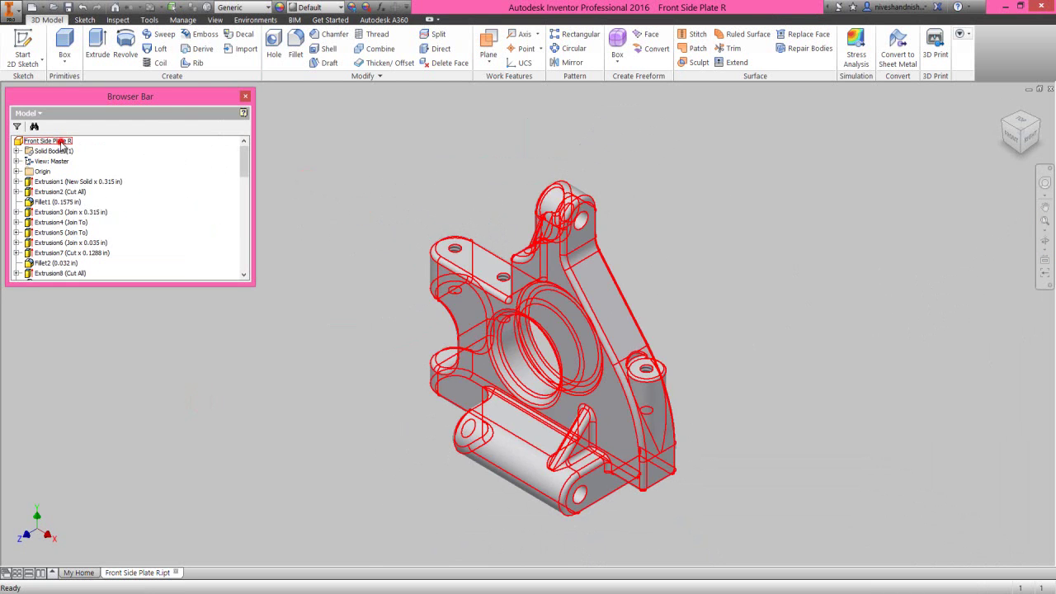
pyautogui.click(279, 8)
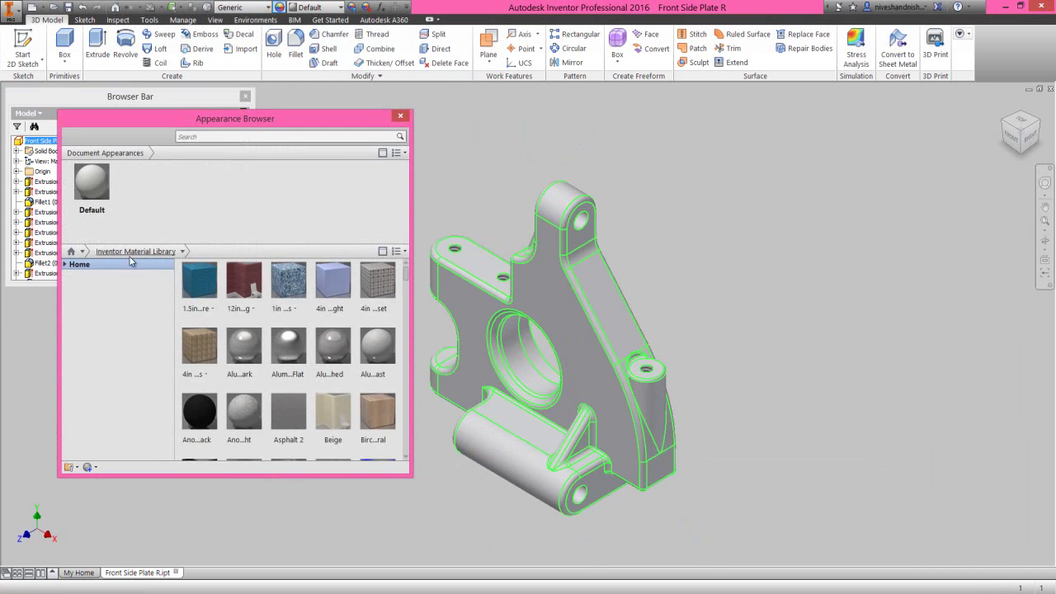
pyautogui.click(65, 265)
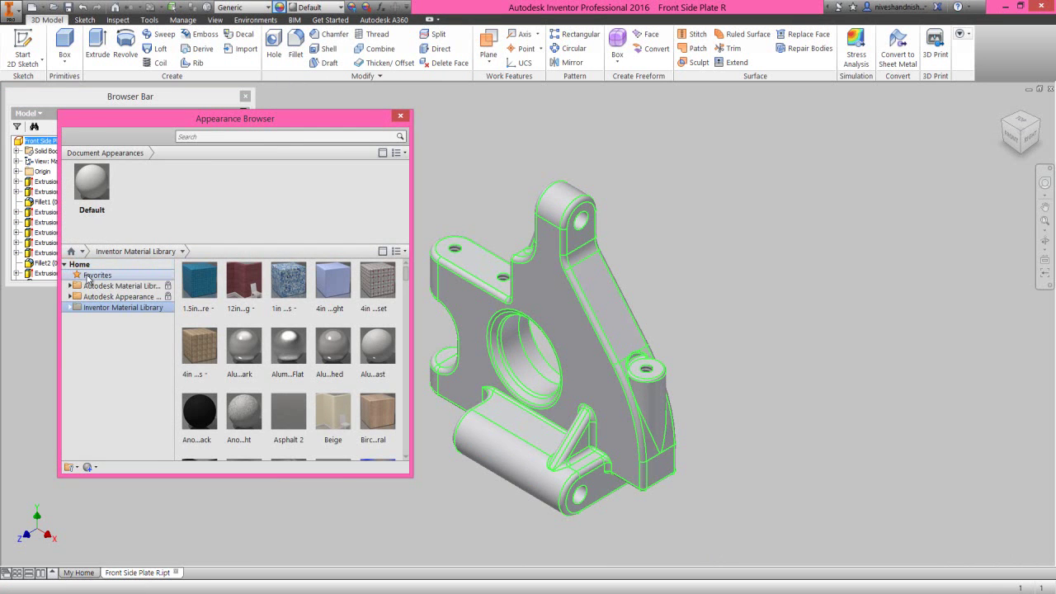
pyautogui.click(89, 276)
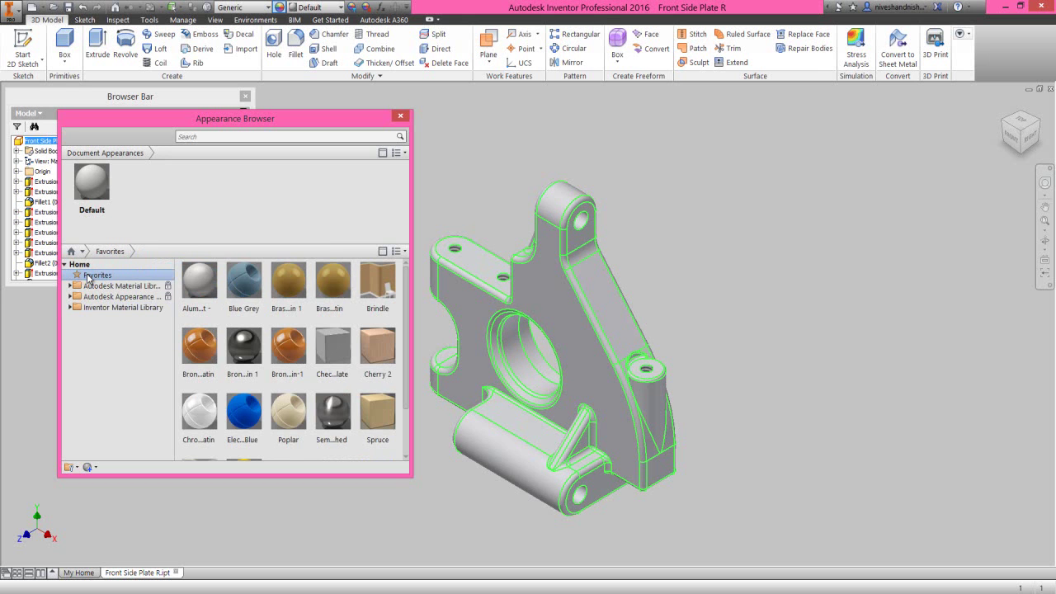
pyautogui.click(377, 308)
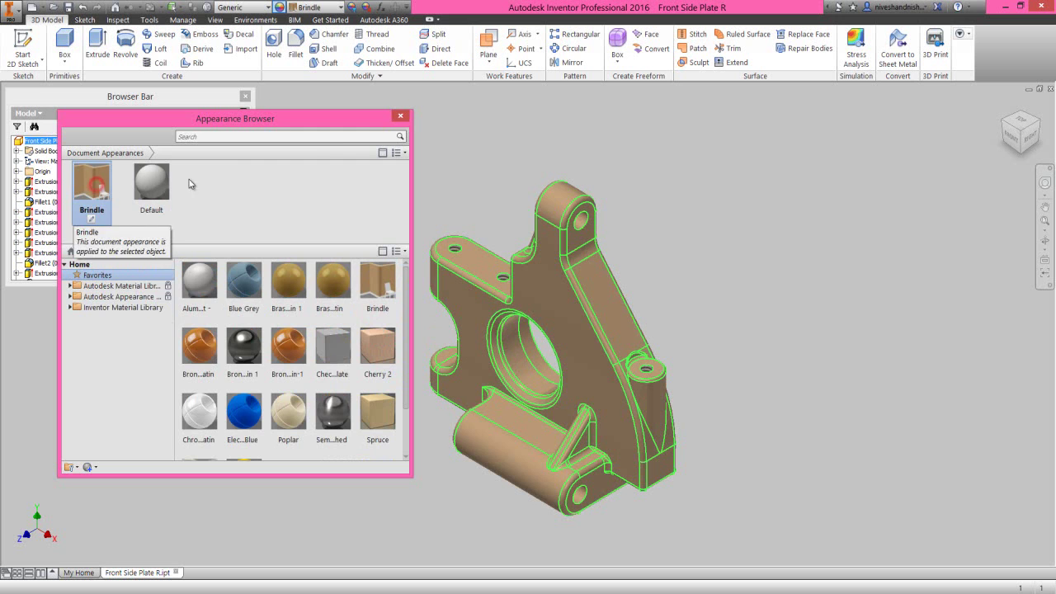
pyautogui.click(401, 117)
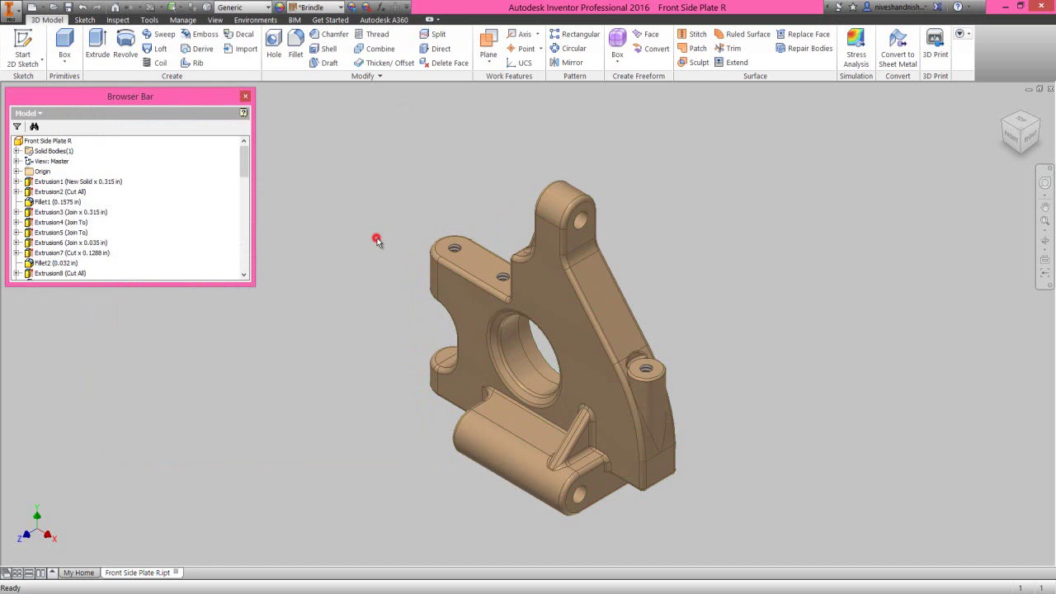
# Open the settings of the Copy of Two Lights-1 lighting style and turn on light 4.
pyautogui.click(215, 20)
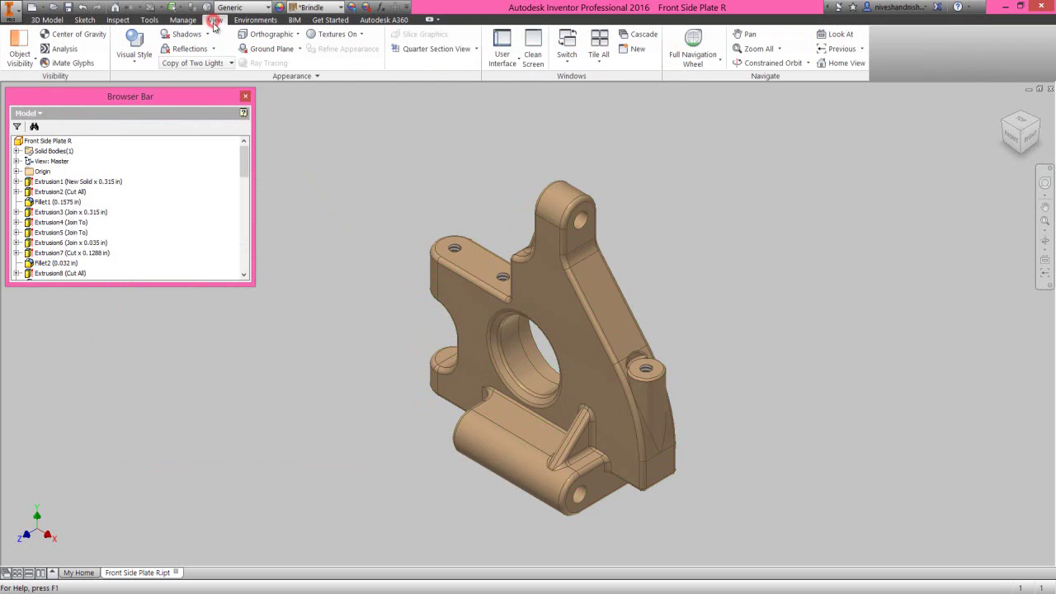
pyautogui.click(227, 63)
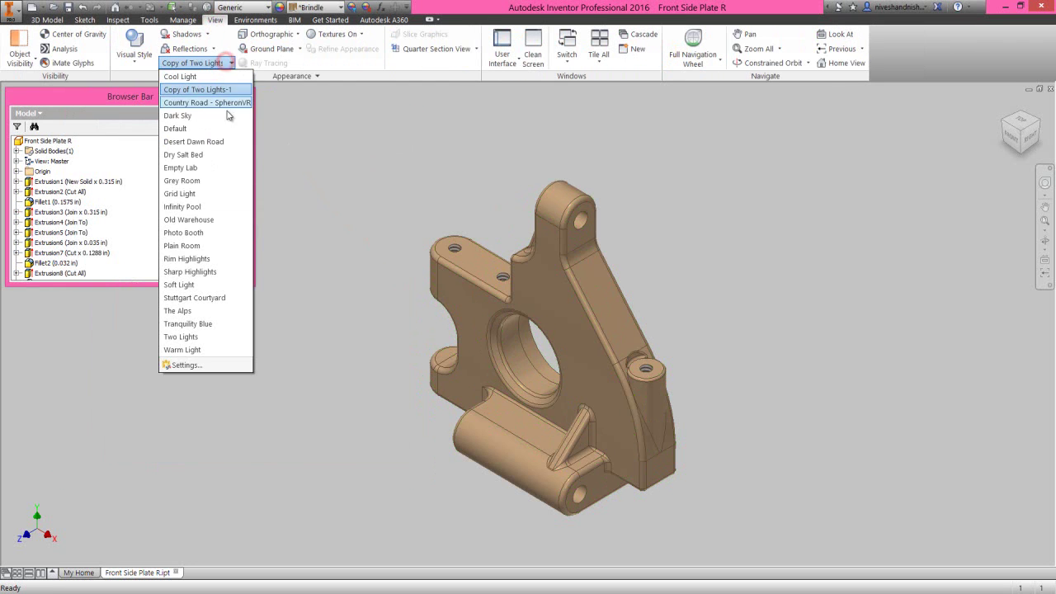
pyautogui.click(186, 364)
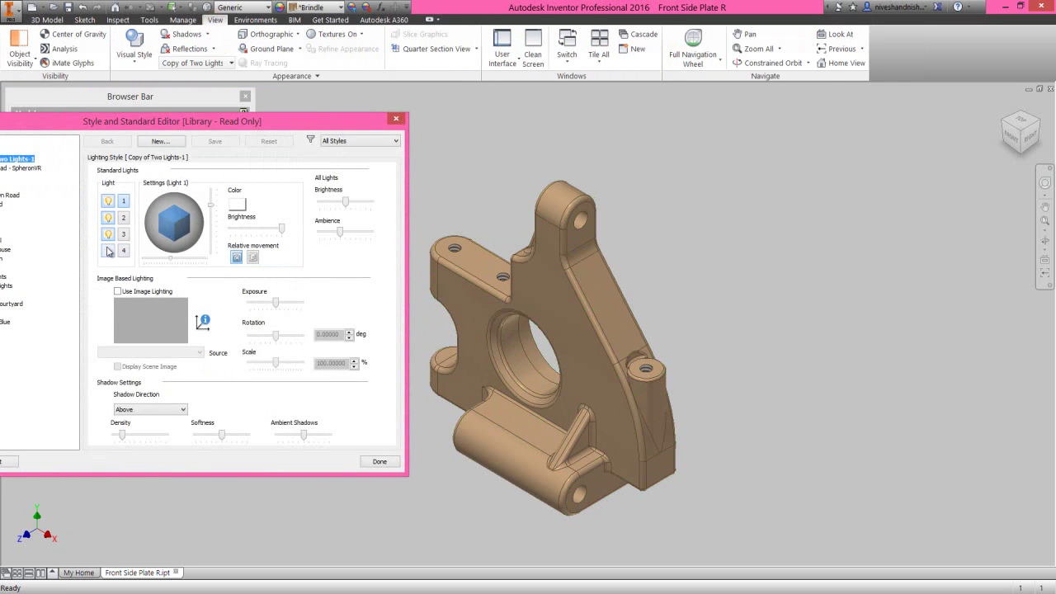
pyautogui.click(107, 250)
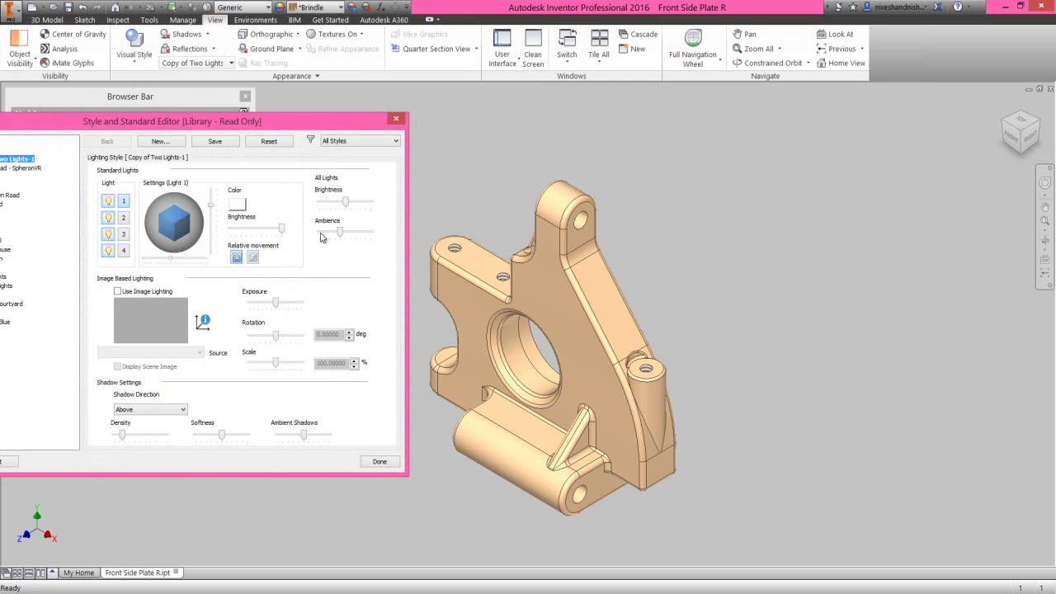
# Slightly lower the brightness of all lights and of light 1, shift light 1's position, and save the lighting style edits.
pyautogui.click(346, 203)
pyautogui.moveTo(346, 206); pyautogui.dragTo(344, 206)
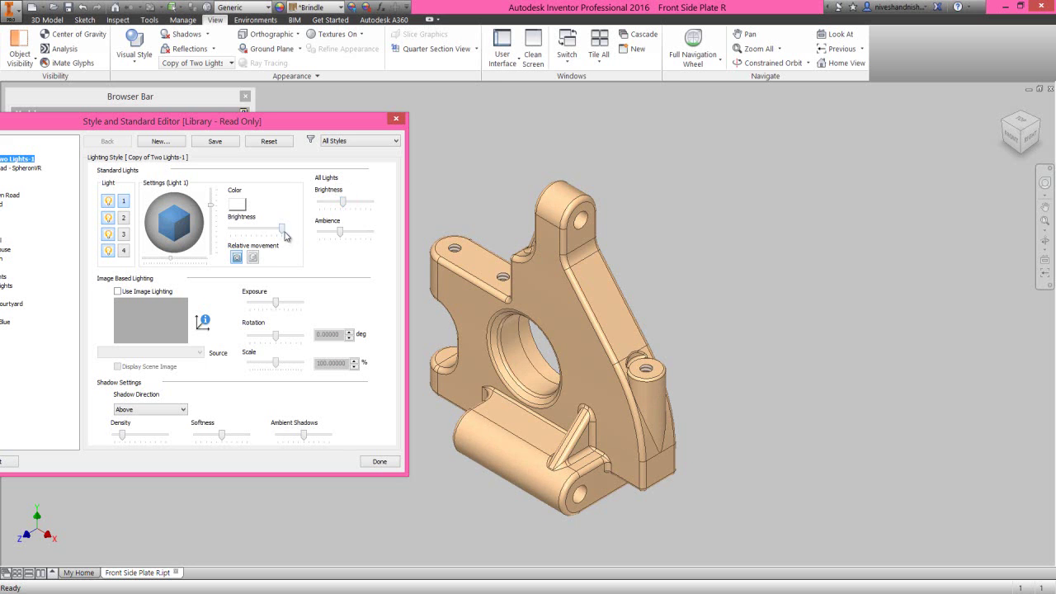
pyautogui.moveTo(284, 234); pyautogui.dragTo(279, 234)
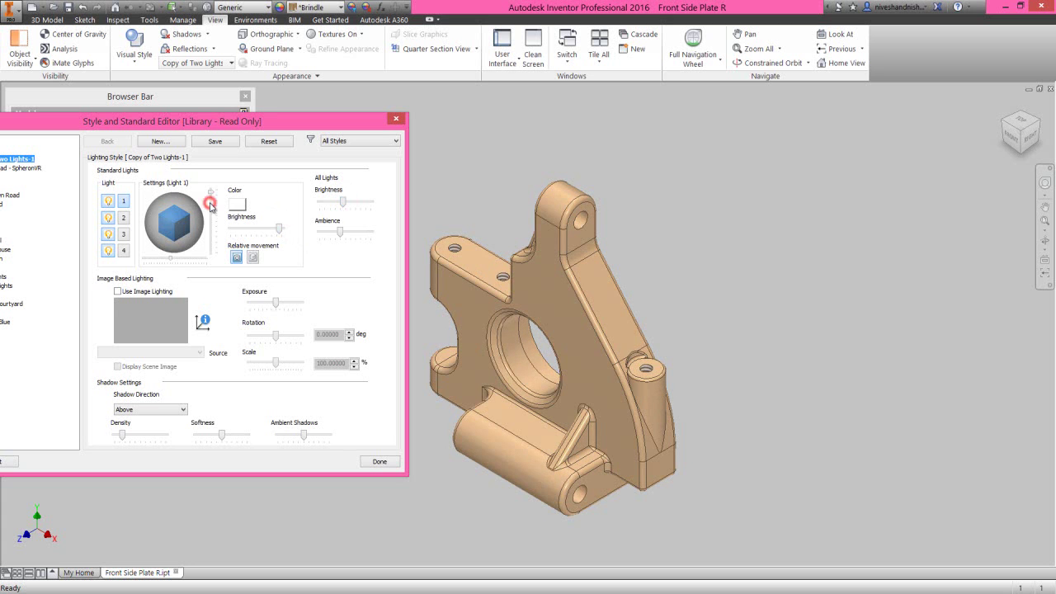
pyautogui.moveTo(208, 207); pyautogui.dragTo(217, 216)
pyautogui.moveTo(172, 261); pyautogui.dragTo(173, 260)
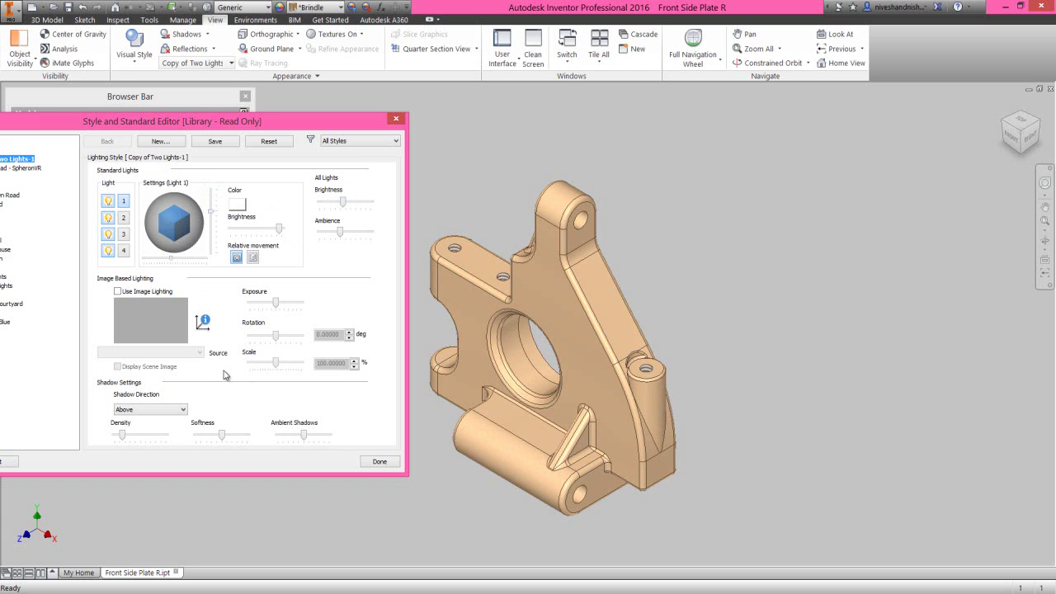
pyautogui.click(379, 462)
pyautogui.click(141, 326)
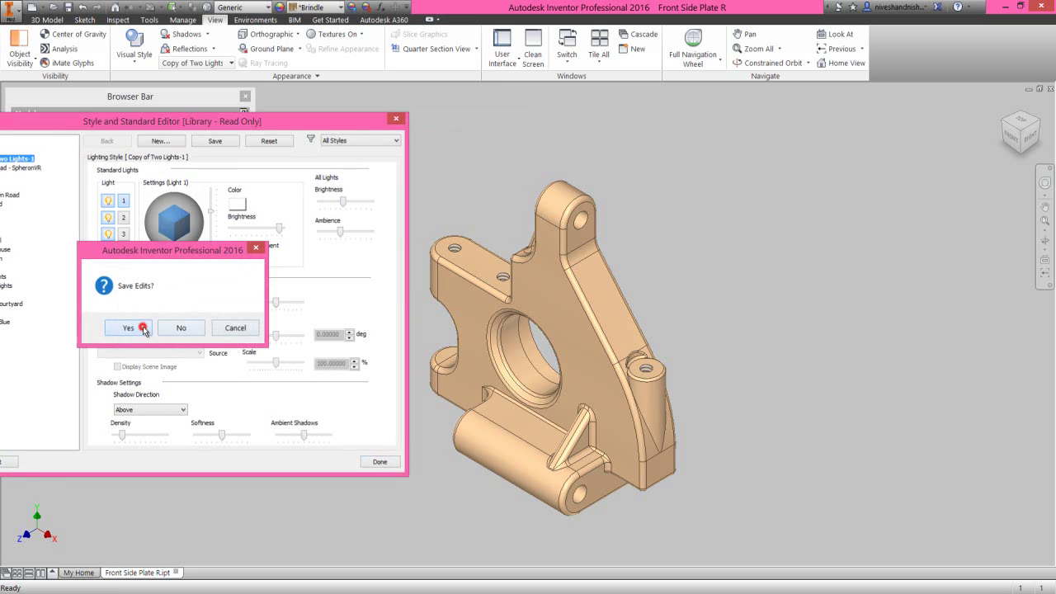
# Switch the display to Clean Screen to show only the finished part.
pyautogui.click(47, 20)
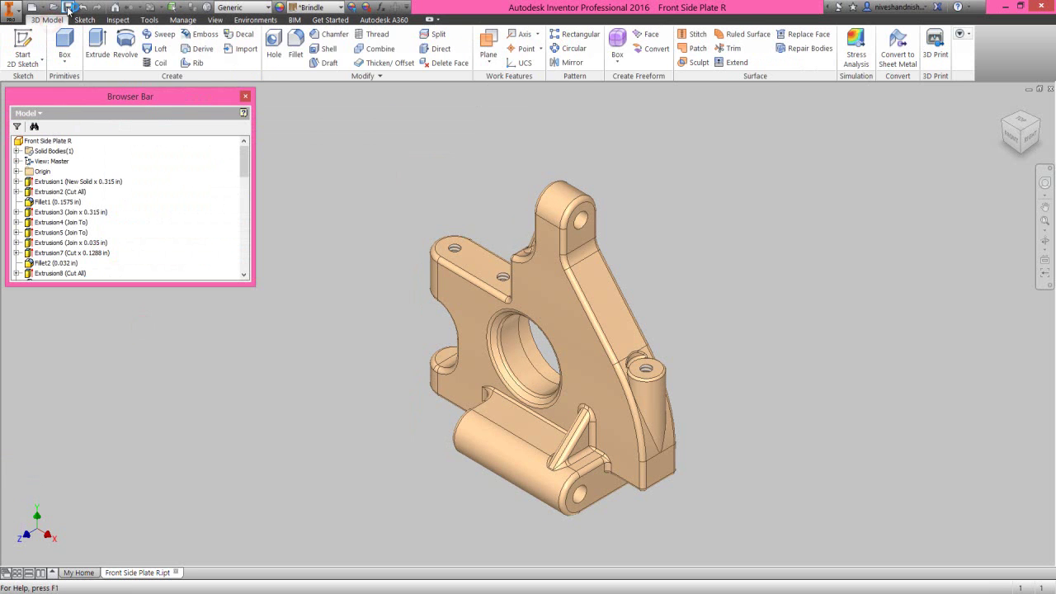
pyautogui.click(325, 177)
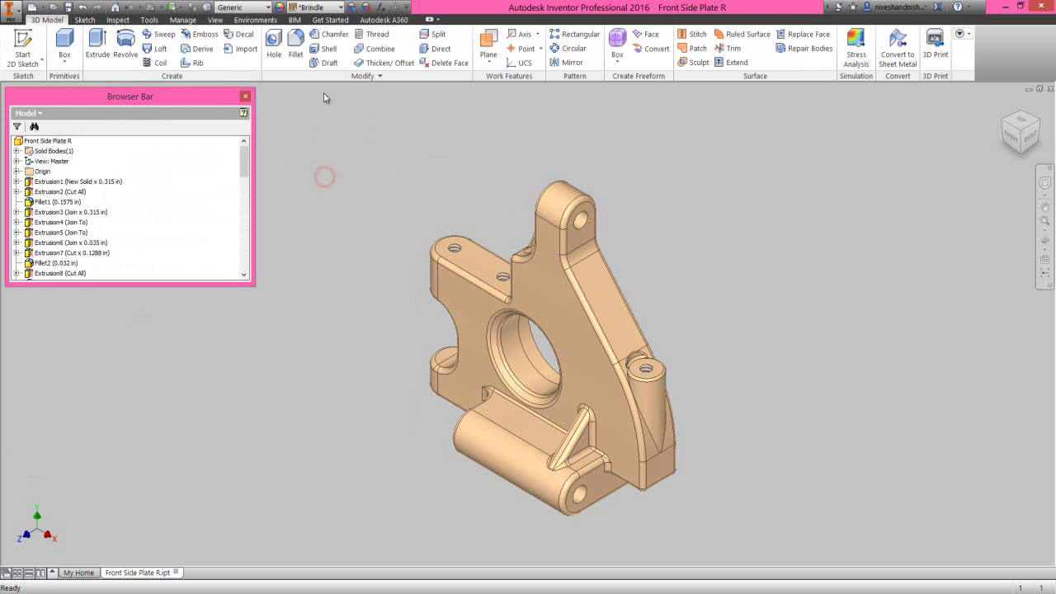
pyautogui.click(214, 20)
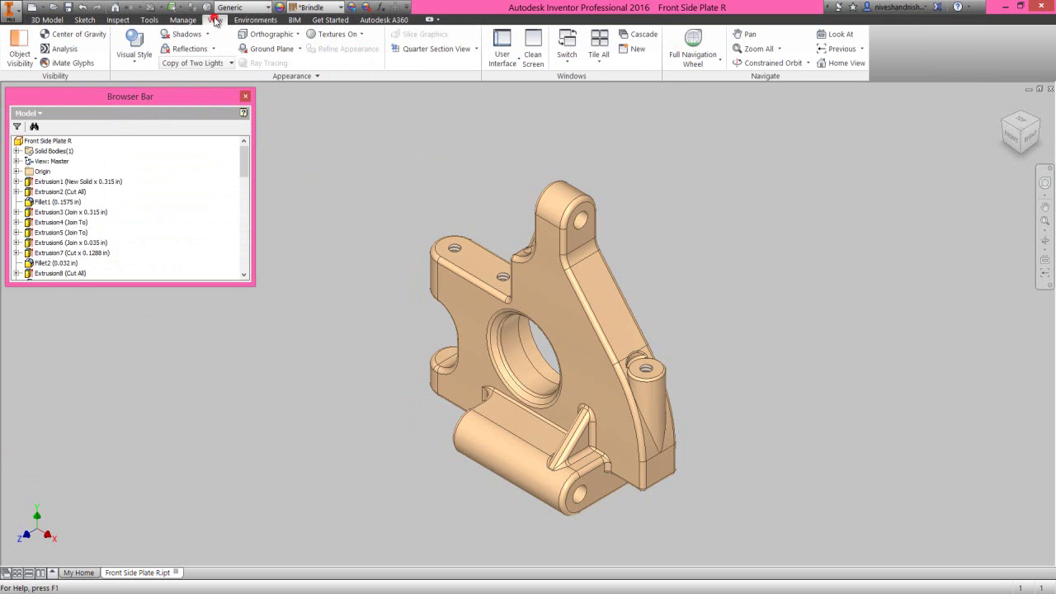
pyautogui.click(533, 54)
pyautogui.click(764, 262)
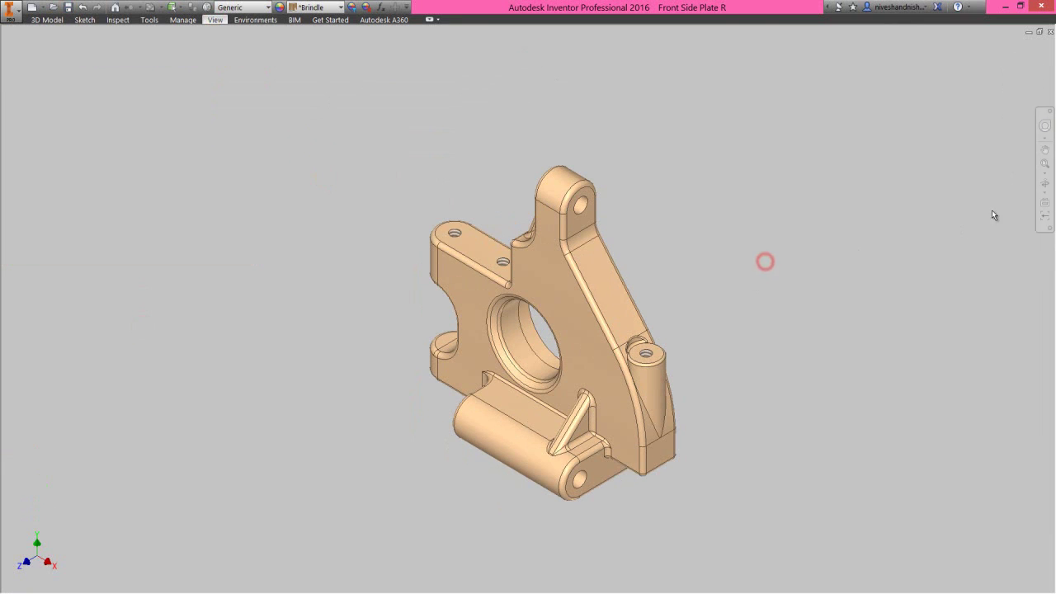
# Examine the finished part close up and from opposite isometric directions, including its rear side.
pyautogui.click(1045, 158)
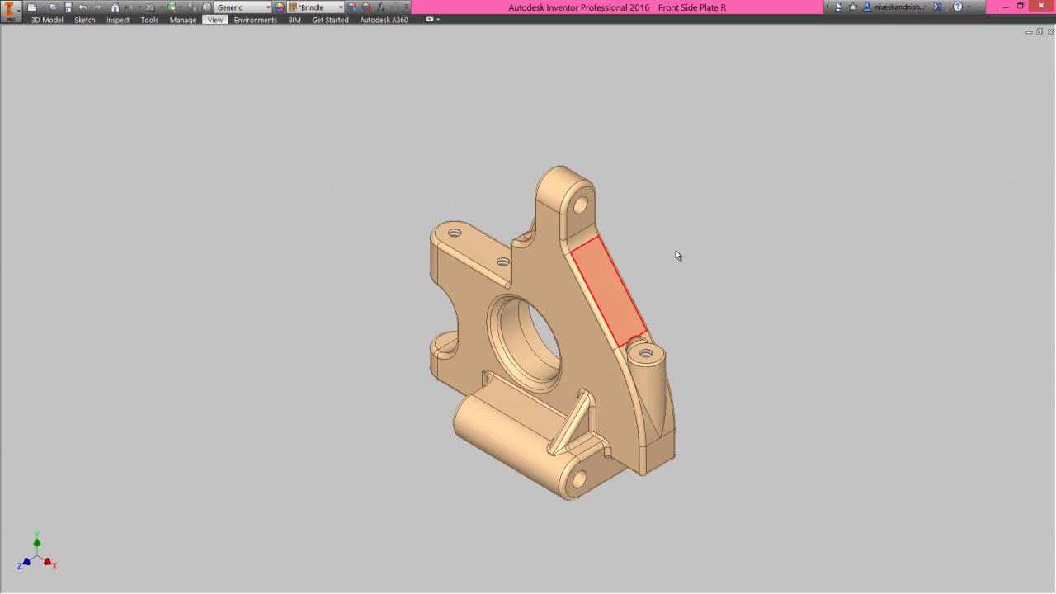
pyautogui.moveTo(1028, 170)
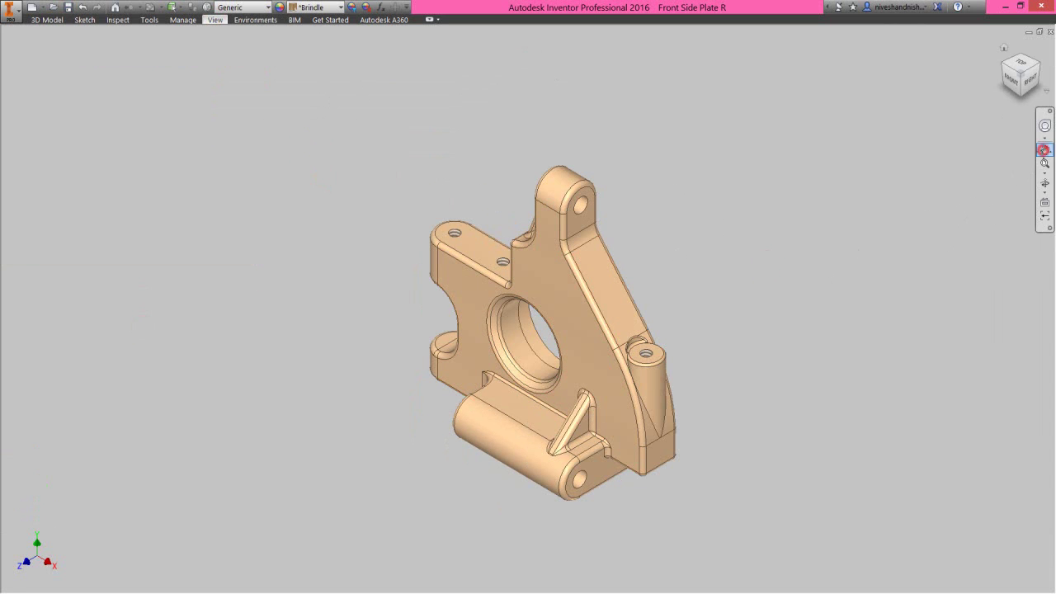
pyautogui.click(1043, 149)
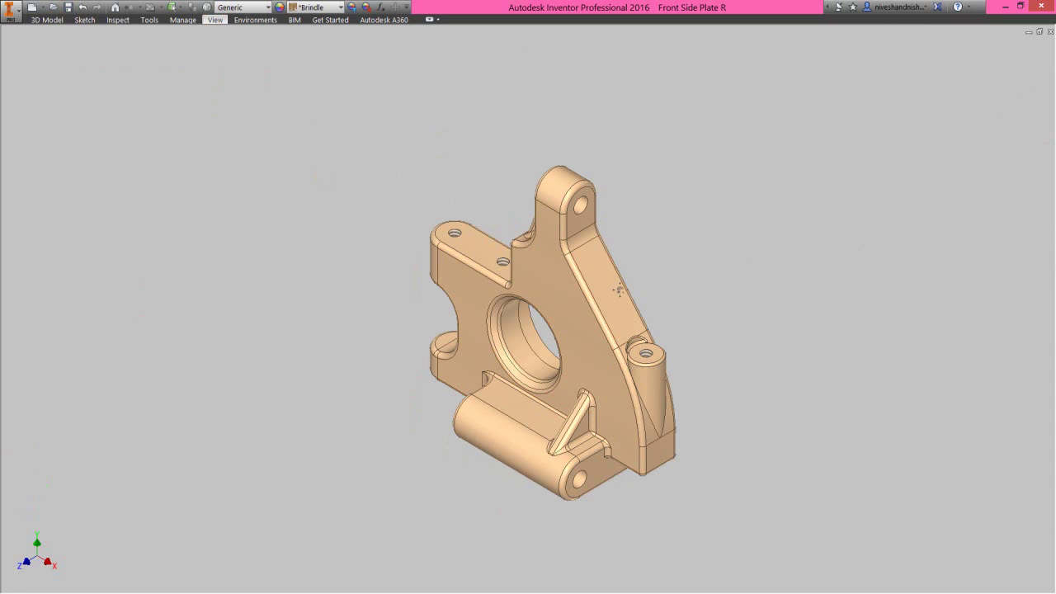
pyautogui.moveTo(577, 365); pyautogui.dragTo(583, 392)
pyautogui.rightClick(578, 340)
pyautogui.click(558, 388)
pyautogui.moveTo(558, 396); pyautogui.dragTo(550, 347, button='middle')
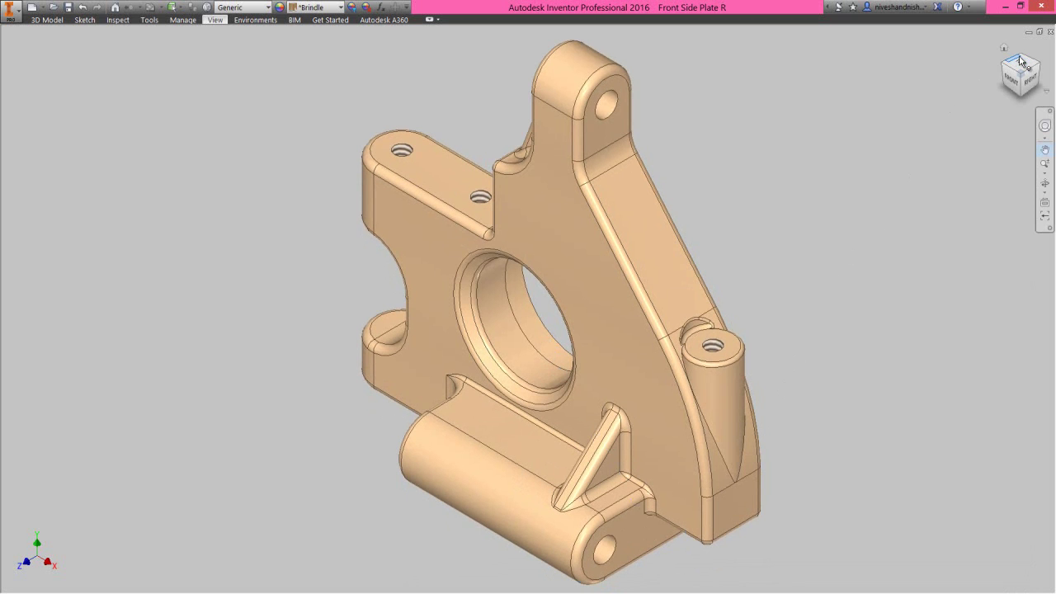
pyautogui.click(1020, 60)
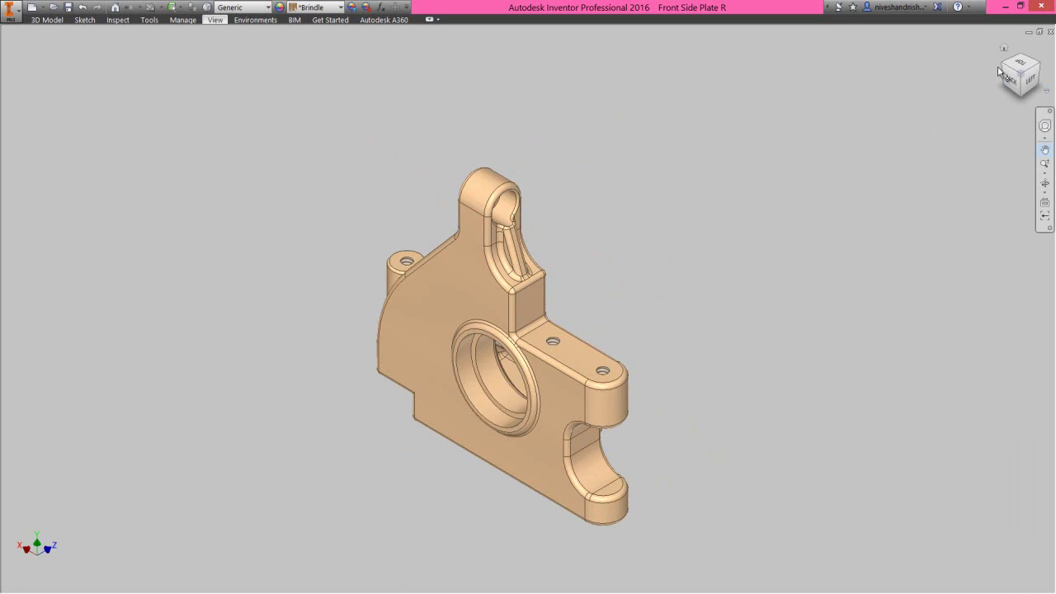
pyautogui.press('F6')
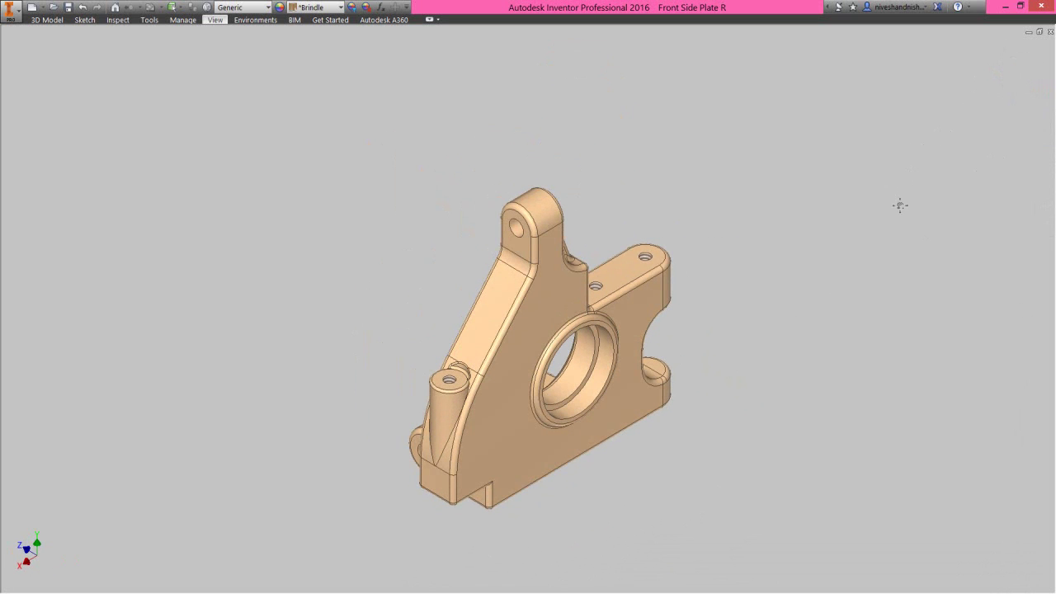
# Examine the finished plate up close, then from the ribbed side, and restore the home view.
pyautogui.rightClick(689, 313)
pyautogui.click(675, 363)
pyautogui.moveTo(683, 370); pyautogui.dragTo(694, 402)
pyautogui.rightClick(606, 283)
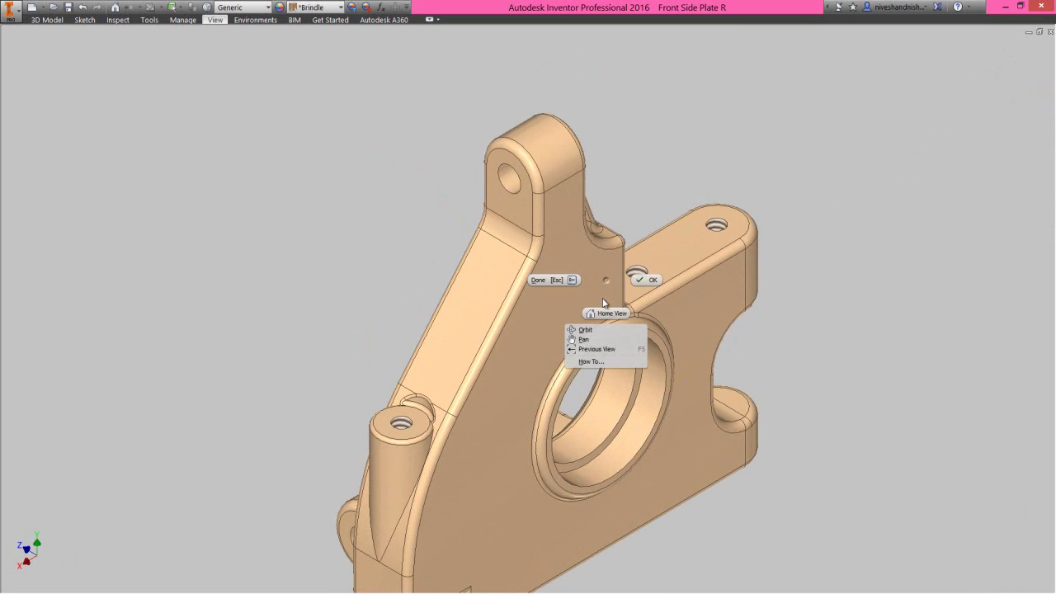
pyautogui.click(605, 340)
pyautogui.moveTo(600, 328); pyautogui.dragTo(601, 299)
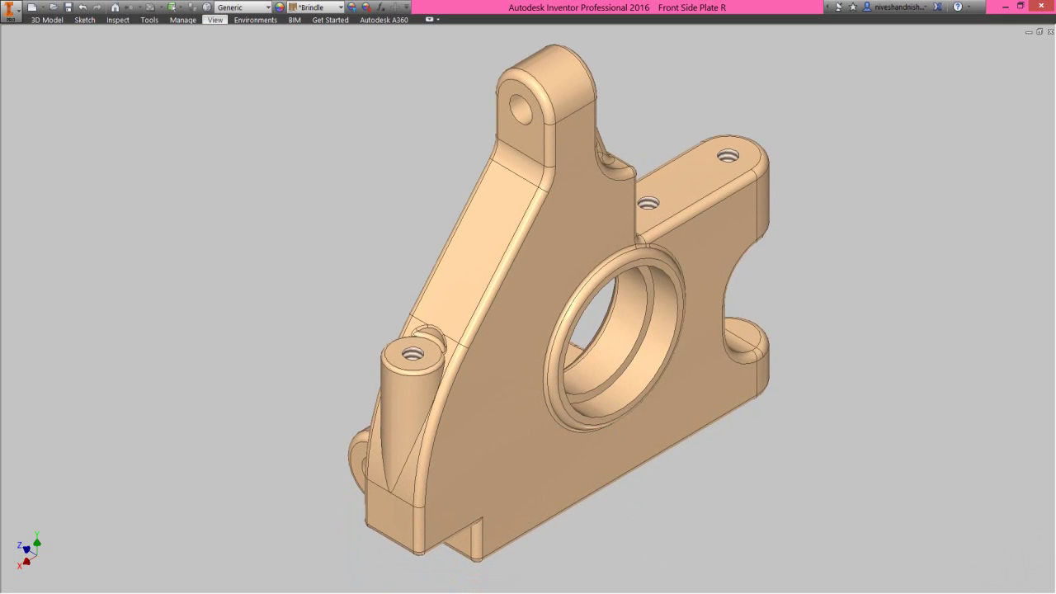
pyautogui.rightClick(685, 122)
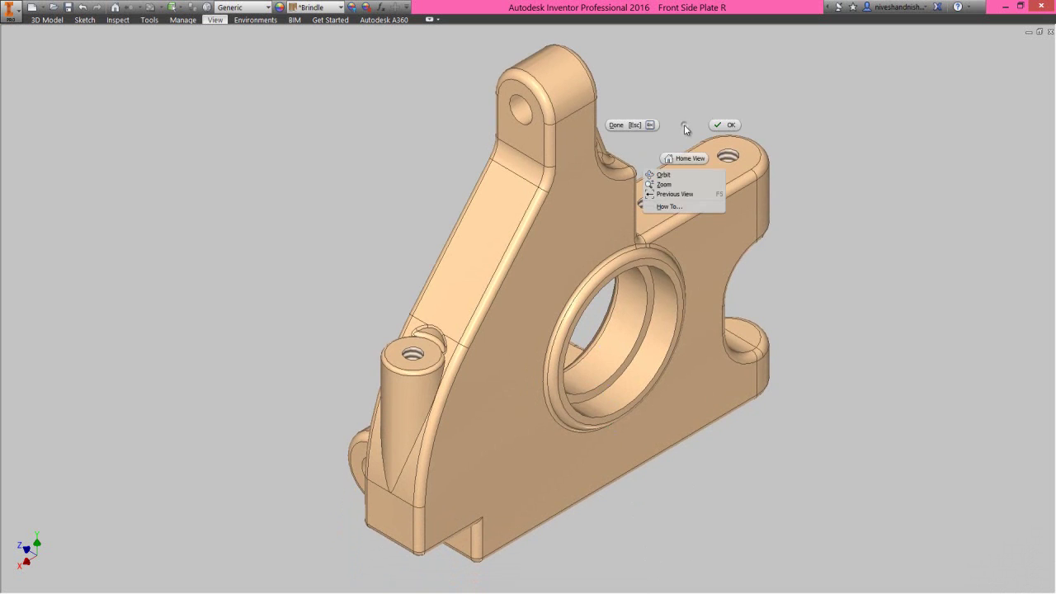
pyautogui.click(680, 162)
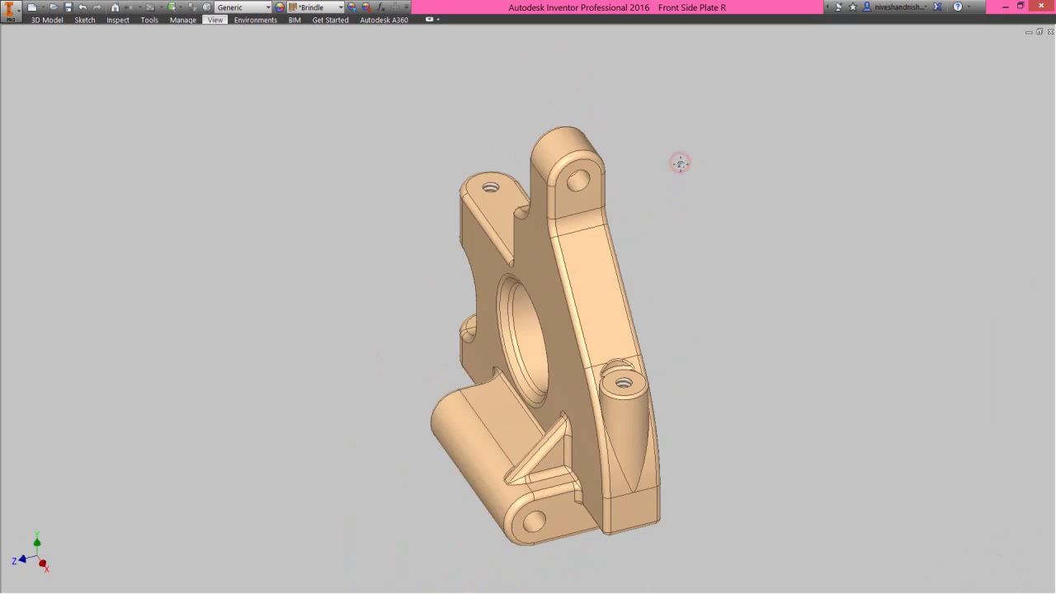
pyautogui.rightClick(538, 136)
pyautogui.click(568, 136)
# Turn off Clean Screen to bring back the full interface and the modeling tools.
pyautogui.click(215, 19)
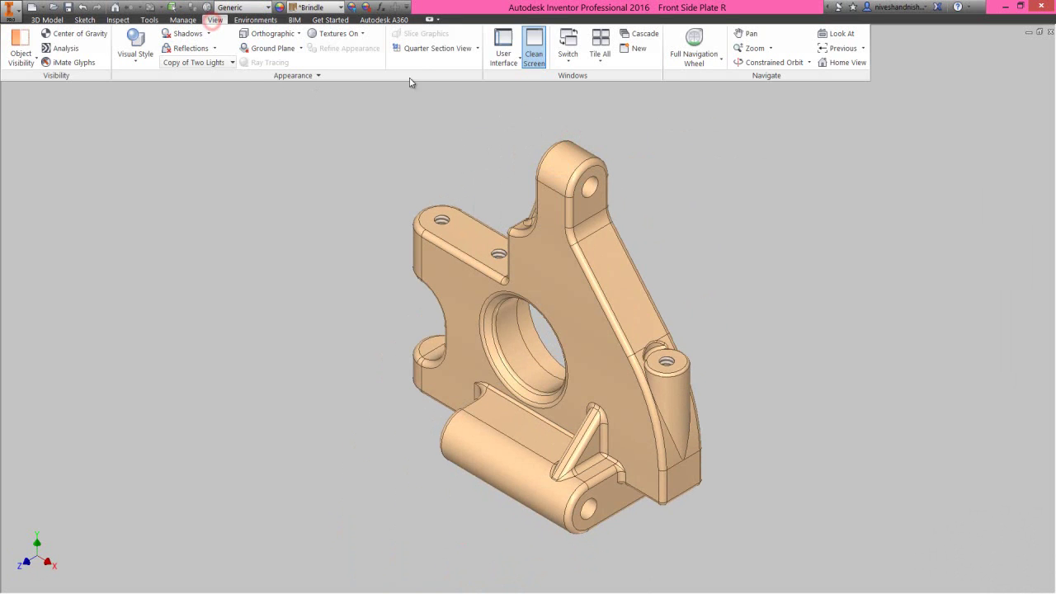
pyautogui.click(533, 51)
pyautogui.click(377, 132)
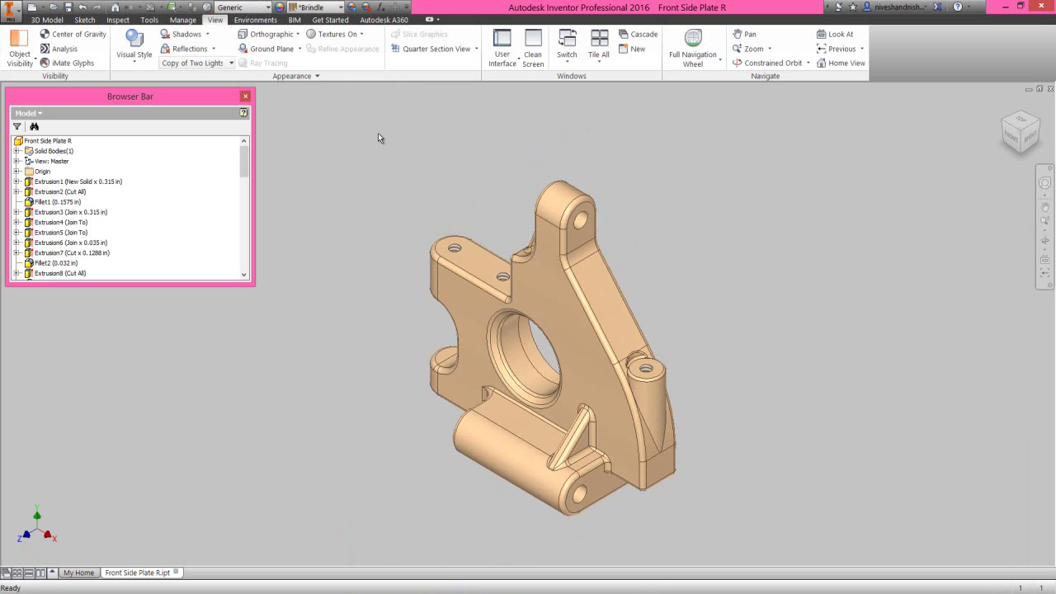
pyautogui.click(47, 19)
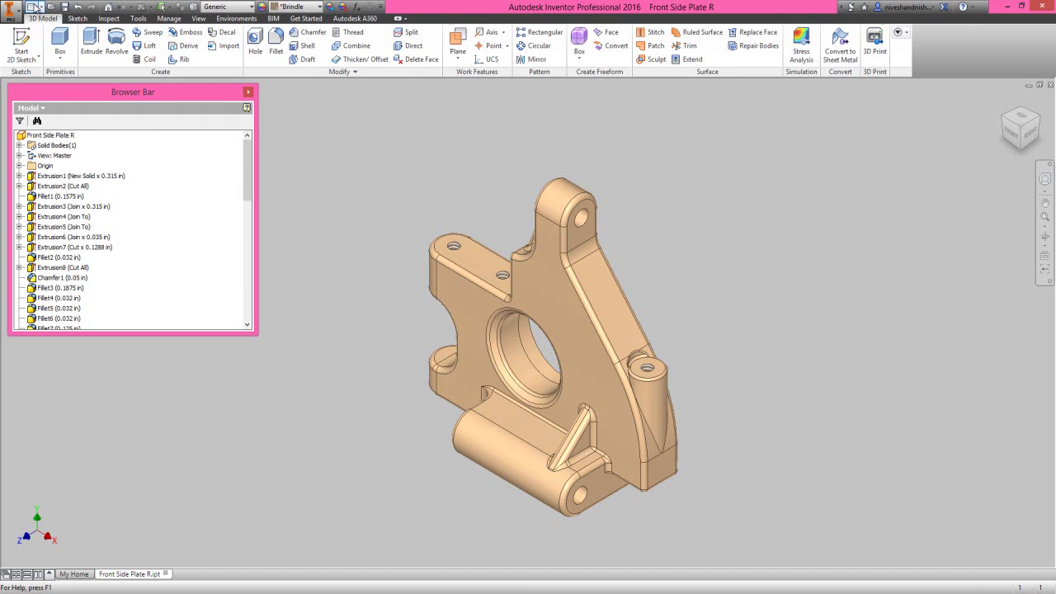
# Create a new part file from the English Standard (in).ipt template.
pyautogui.click(33, 7)
pyautogui.click(348, 217)
pyautogui.click(541, 239)
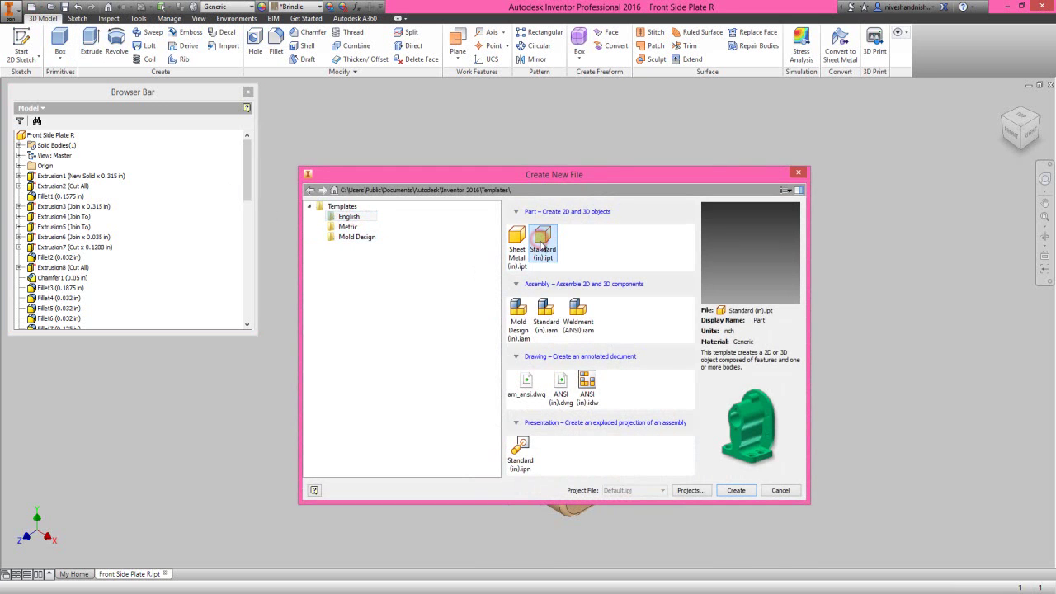
pyautogui.click(738, 490)
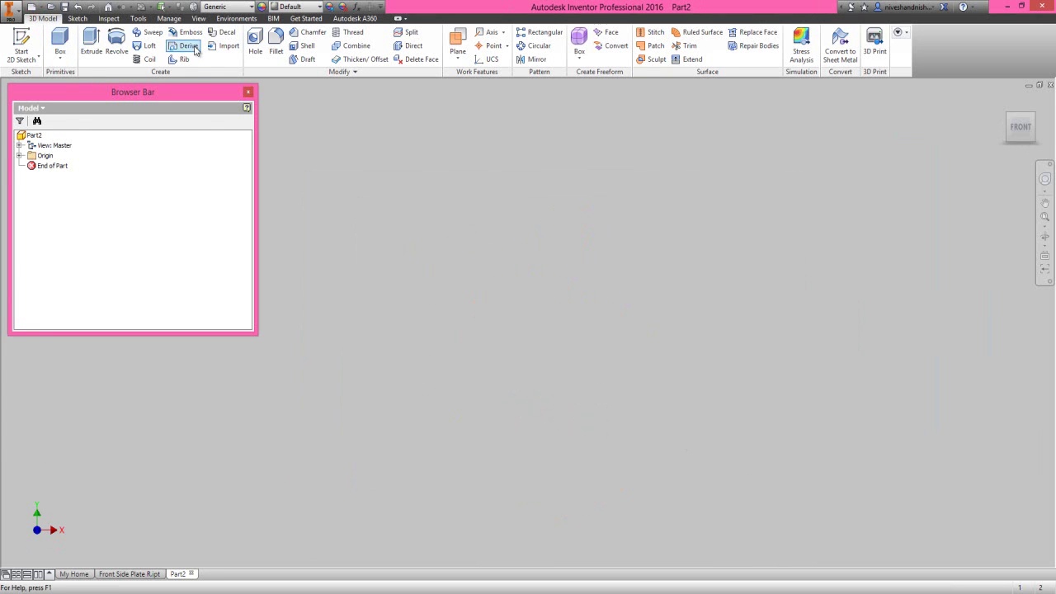
# Derive Front Side Plate R into the new part, mirrored about the XY Plane.
pyautogui.click(169, 18)
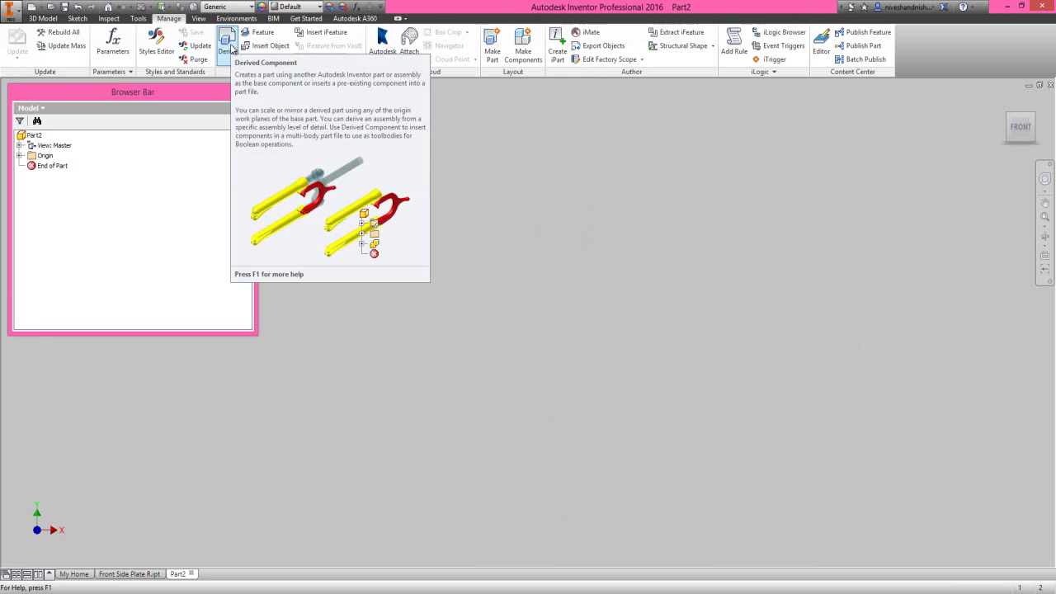
pyautogui.click(231, 48)
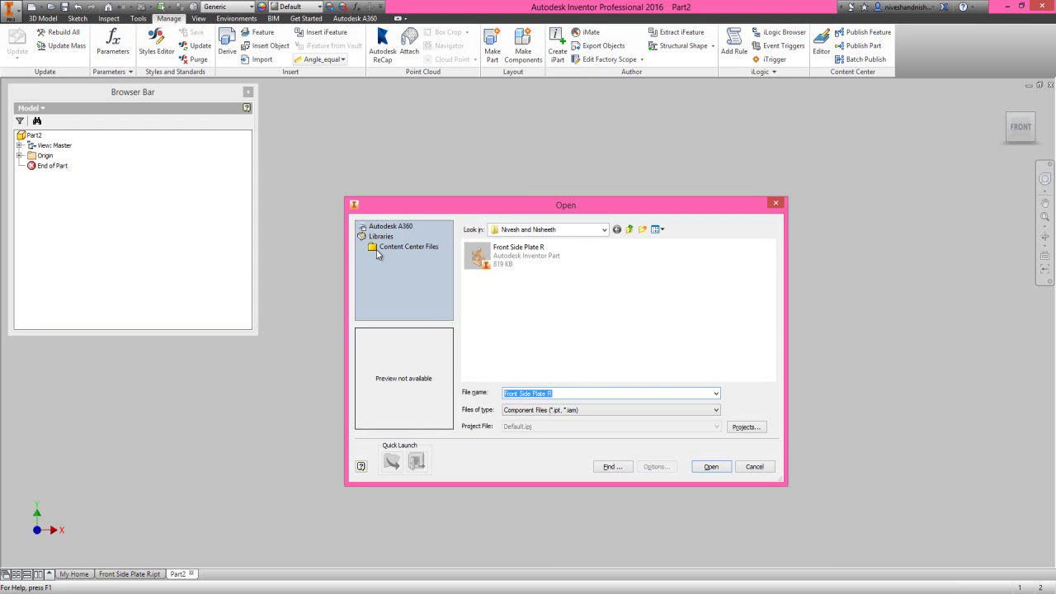
pyautogui.click(501, 274)
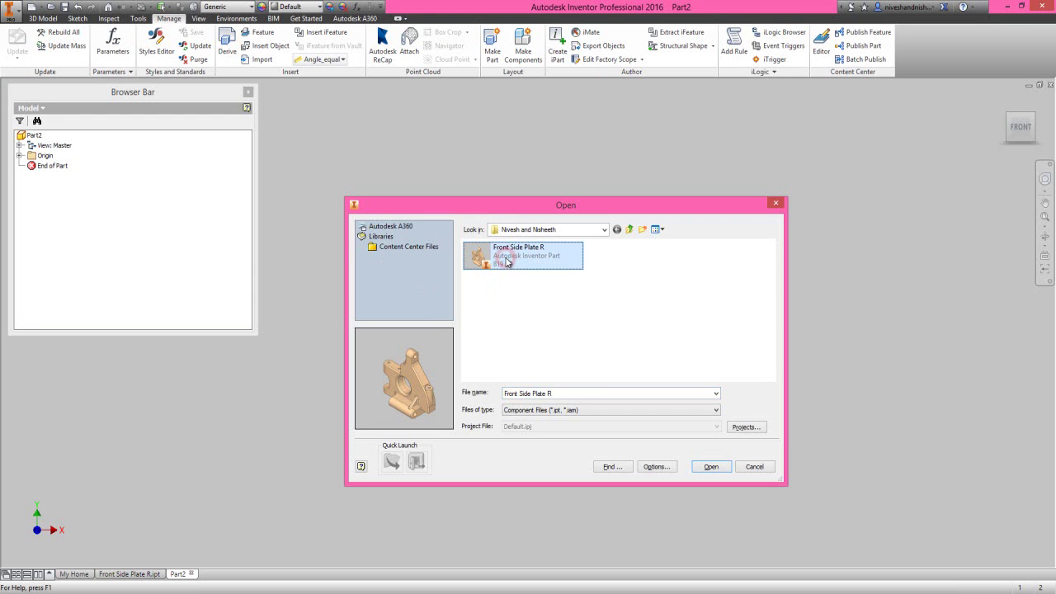
pyautogui.click(711, 467)
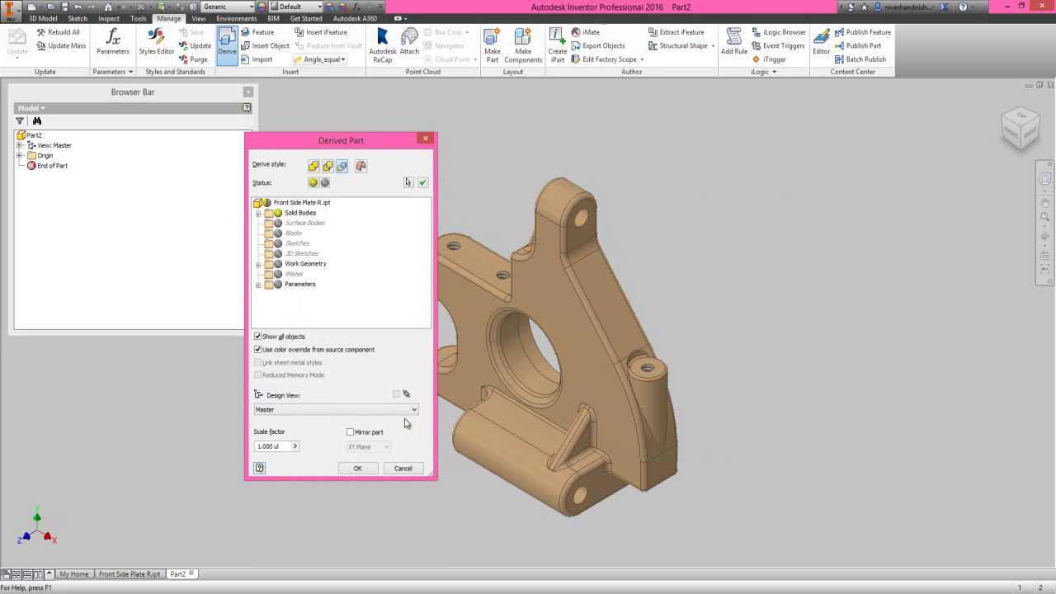
pyautogui.click(350, 432)
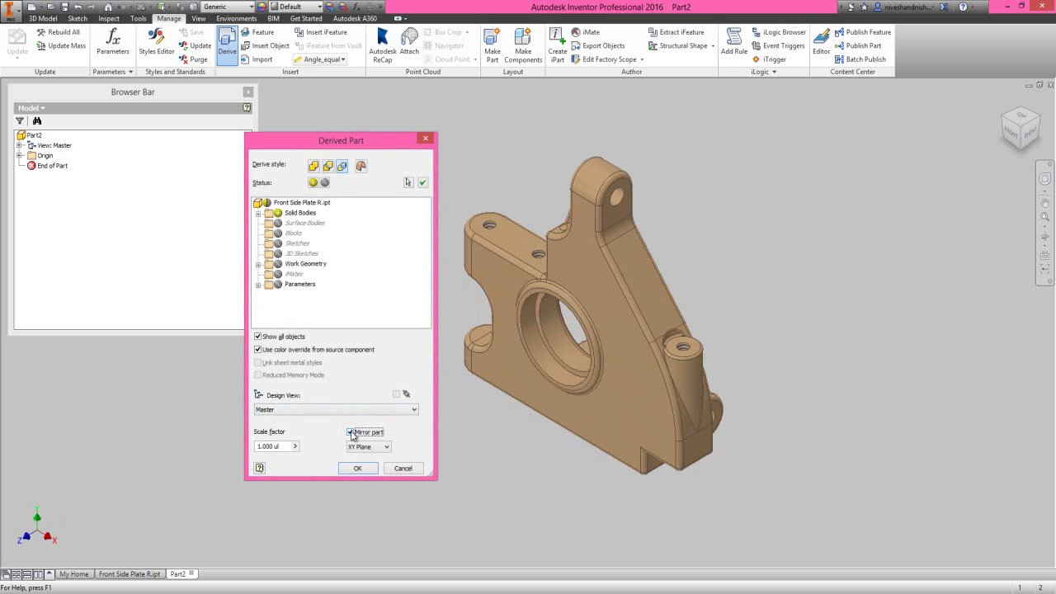
pyautogui.click(360, 469)
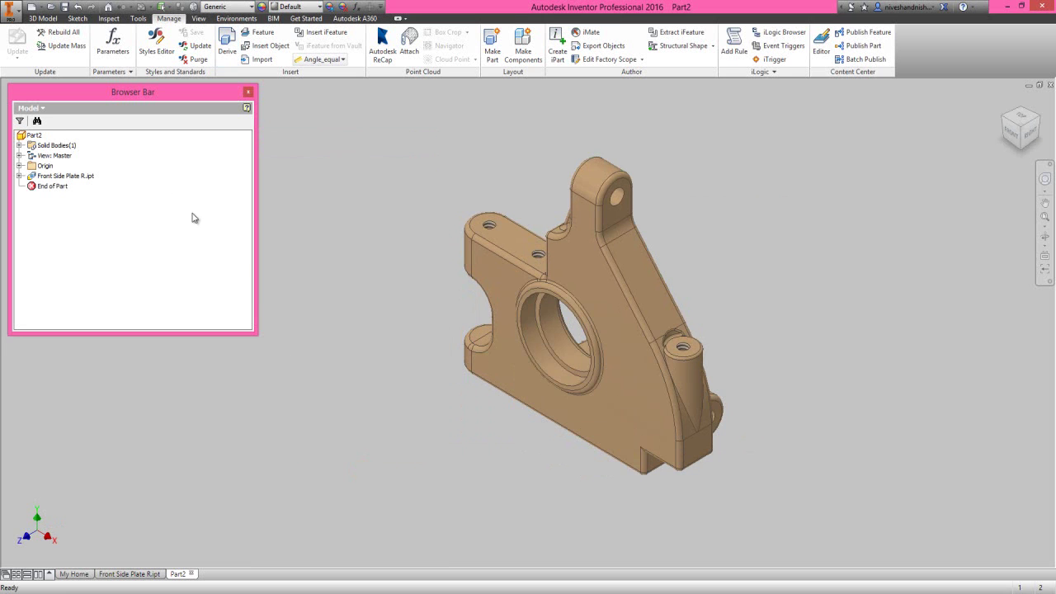
# Import the lighting style file Favorite Color.styxml and make Copy of Two Lights-1 the active lighting style.
pyautogui.click(198, 18)
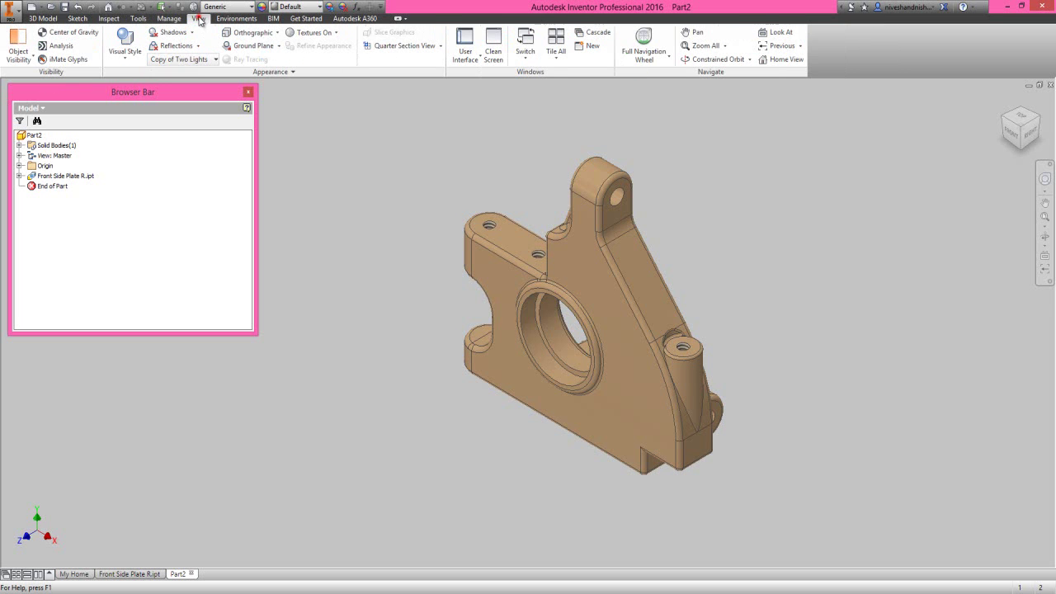
pyautogui.click(201, 59)
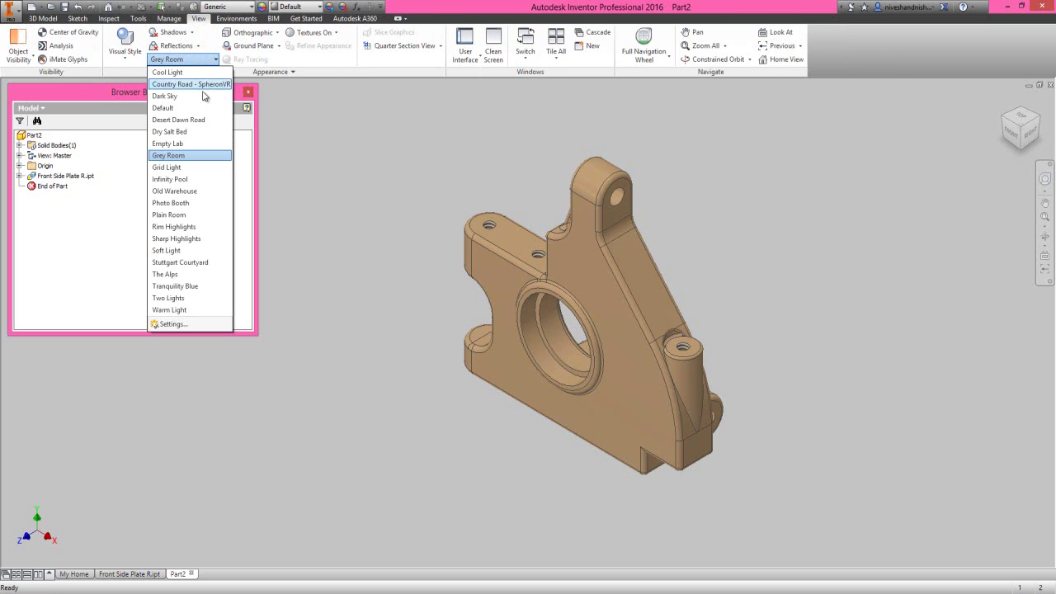
pyautogui.click(191, 323)
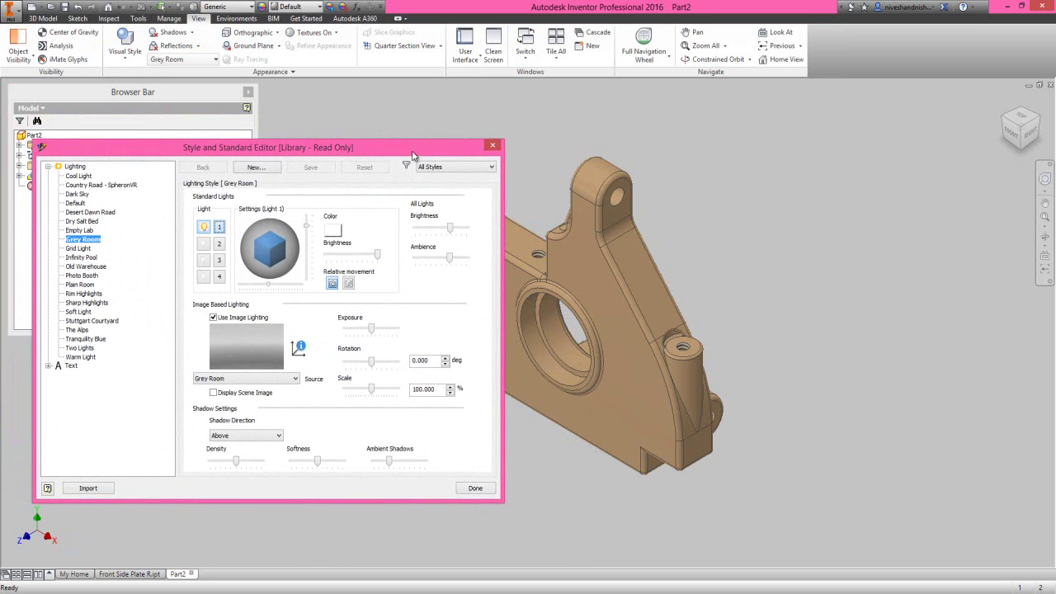
pyautogui.click(106, 493)
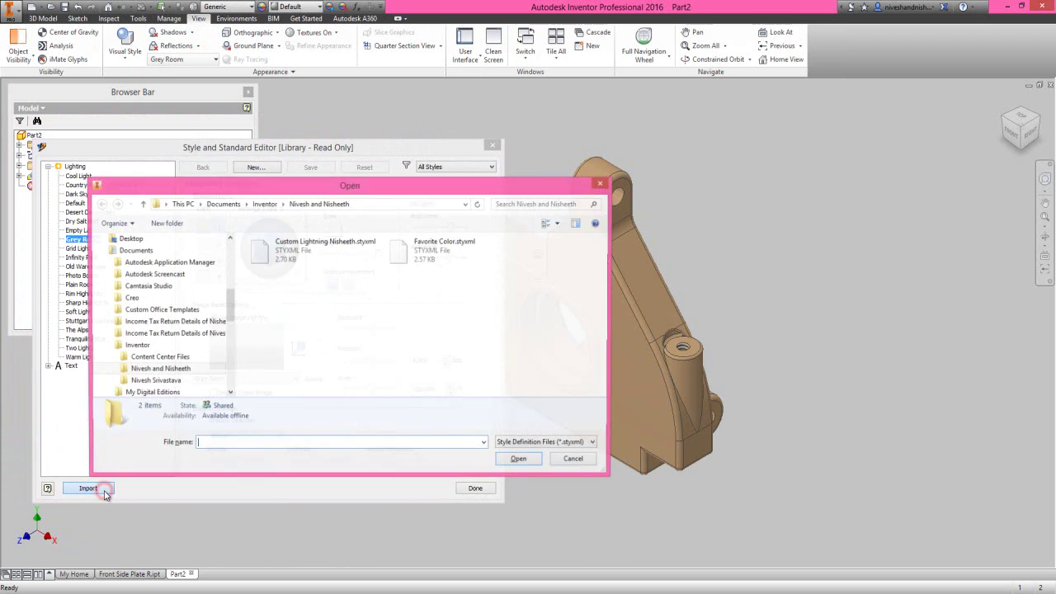
pyautogui.doubleClick(444, 252)
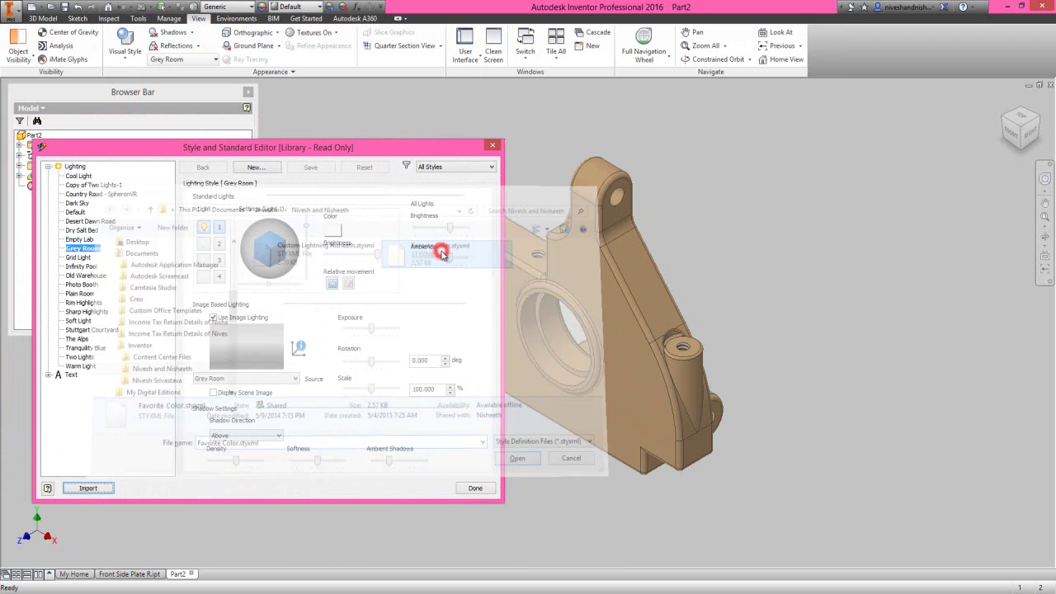
pyautogui.click(119, 187)
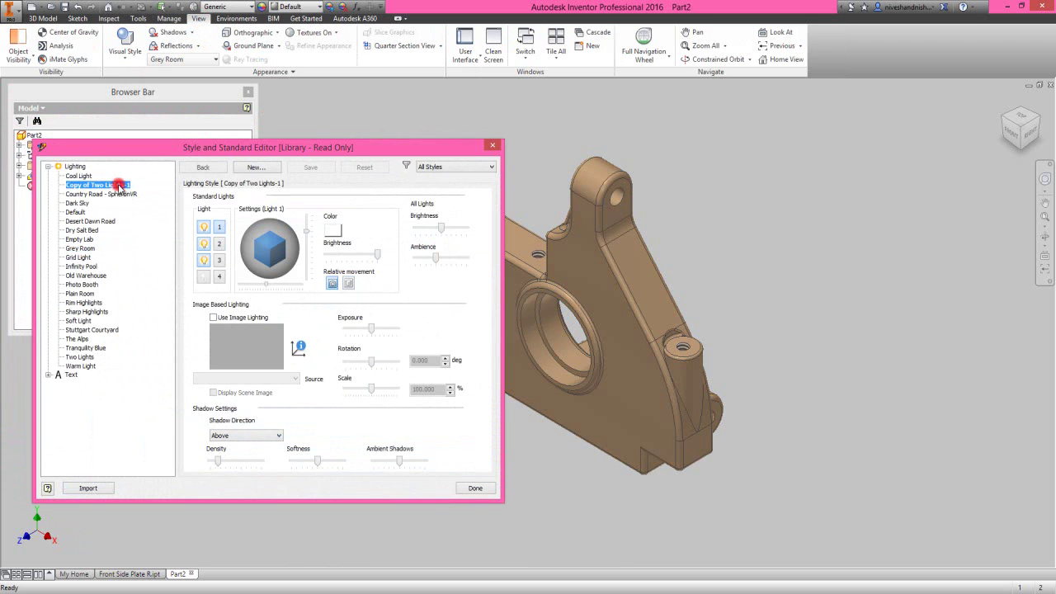
pyautogui.click(475, 488)
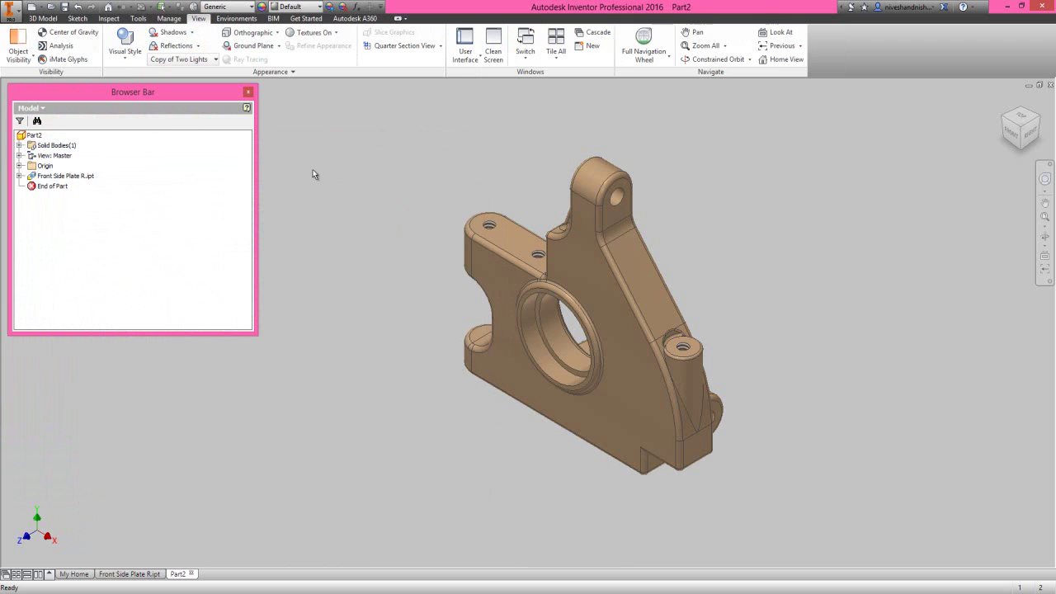
# Turn on light 4 in the Copy of Two Lights-1 lighting style and save the style edits.
pyautogui.click(182, 58)
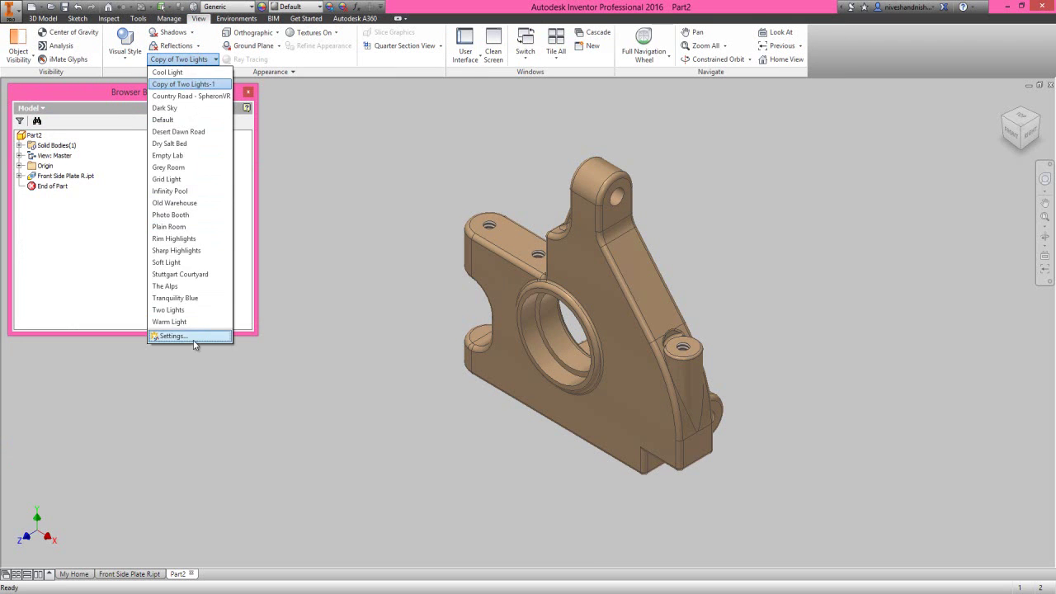
pyautogui.click(190, 337)
pyautogui.moveTo(392, 155); pyautogui.dragTo(302, 144)
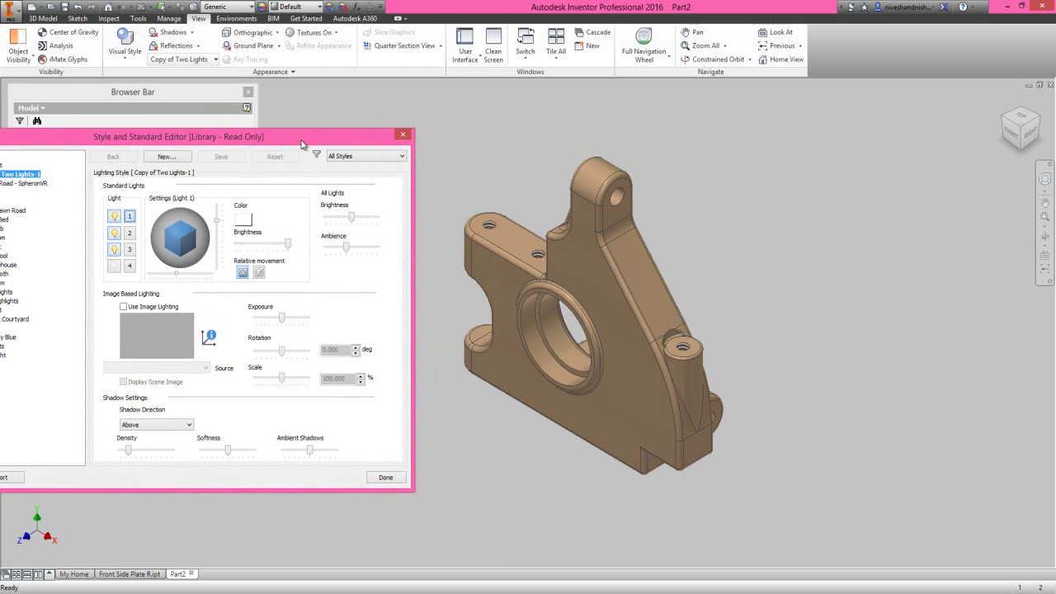
pyautogui.click(115, 267)
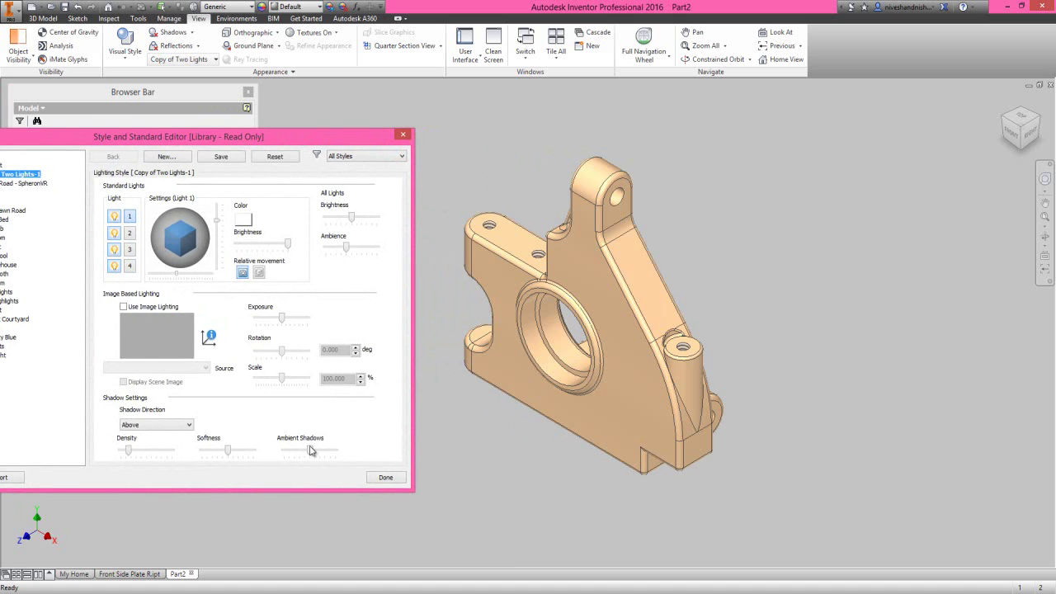
pyautogui.click(385, 478)
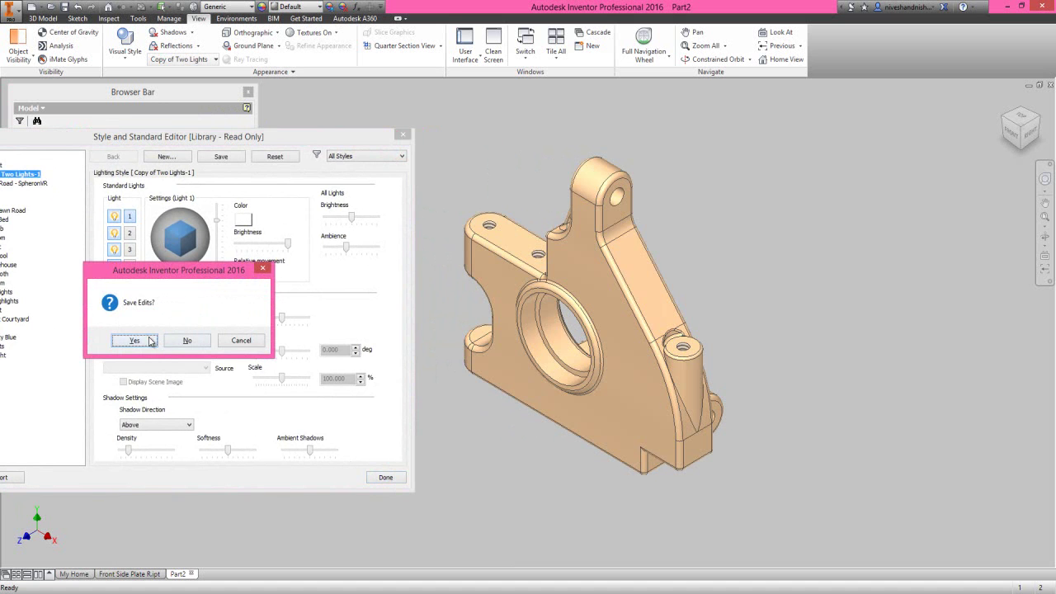
pyautogui.click(151, 341)
pyautogui.click(378, 205)
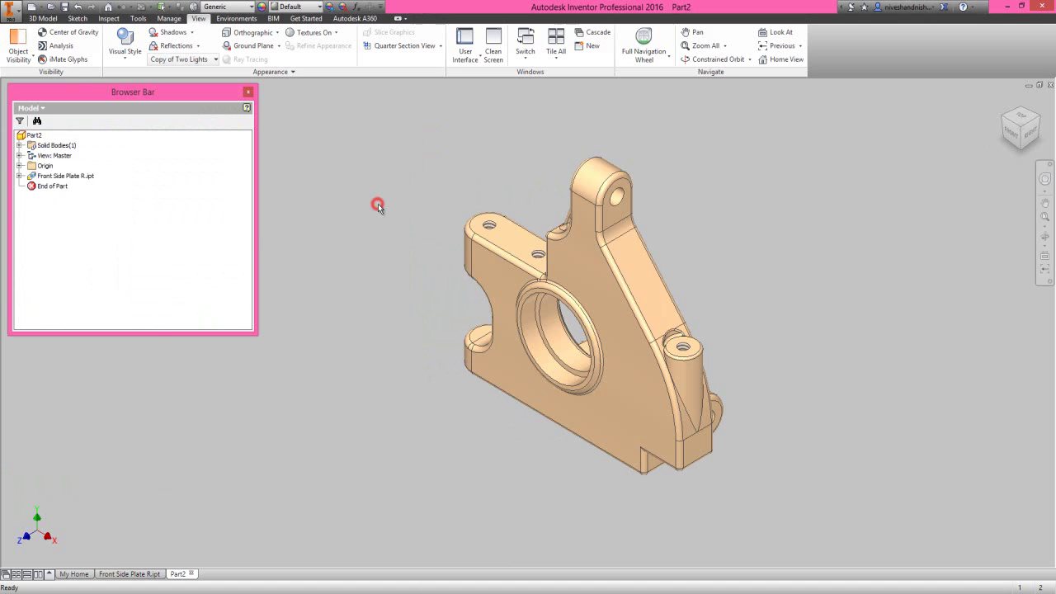
# Save the mirrored part as Front Side Plate L in the same folder as the original plate.
pyautogui.click(44, 18)
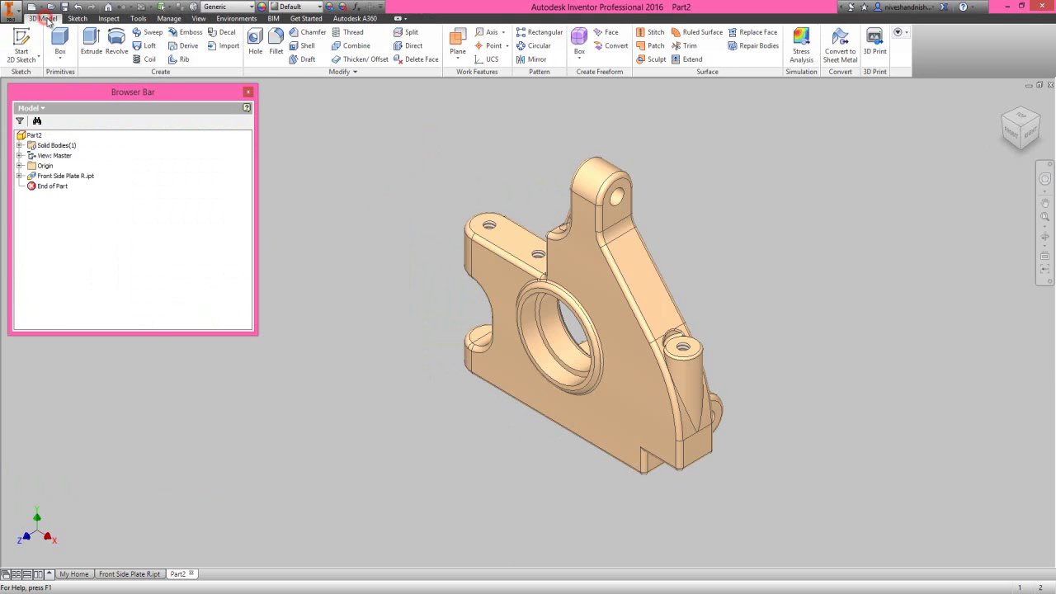
pyautogui.click(64, 6)
pyautogui.click(507, 255)
pyautogui.click(561, 410)
pyautogui.click(563, 411)
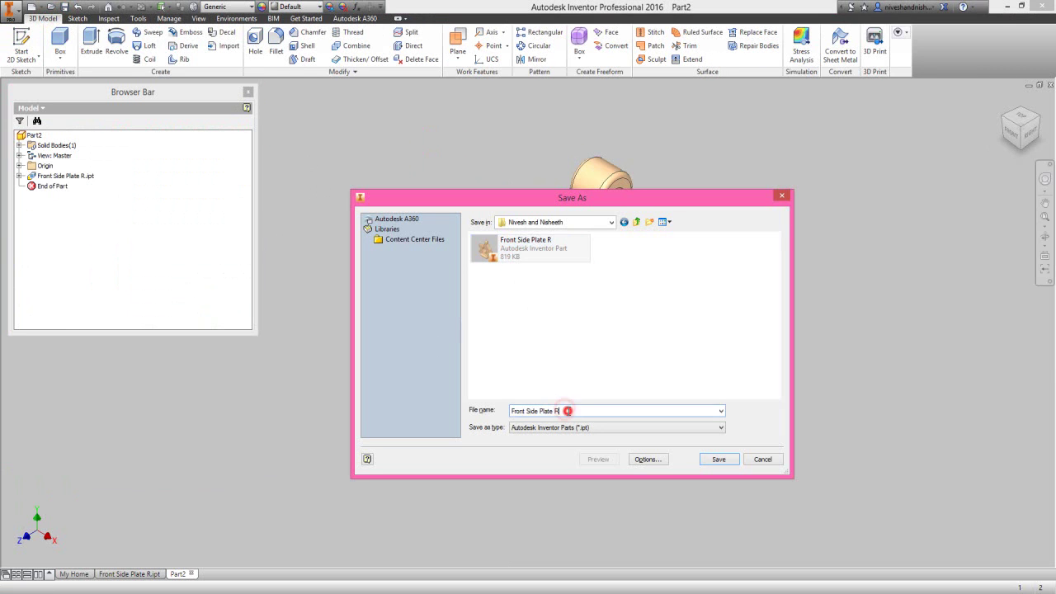
pyautogui.press('BackSpace')
pyautogui.write('L')
pyautogui.click(718, 460)
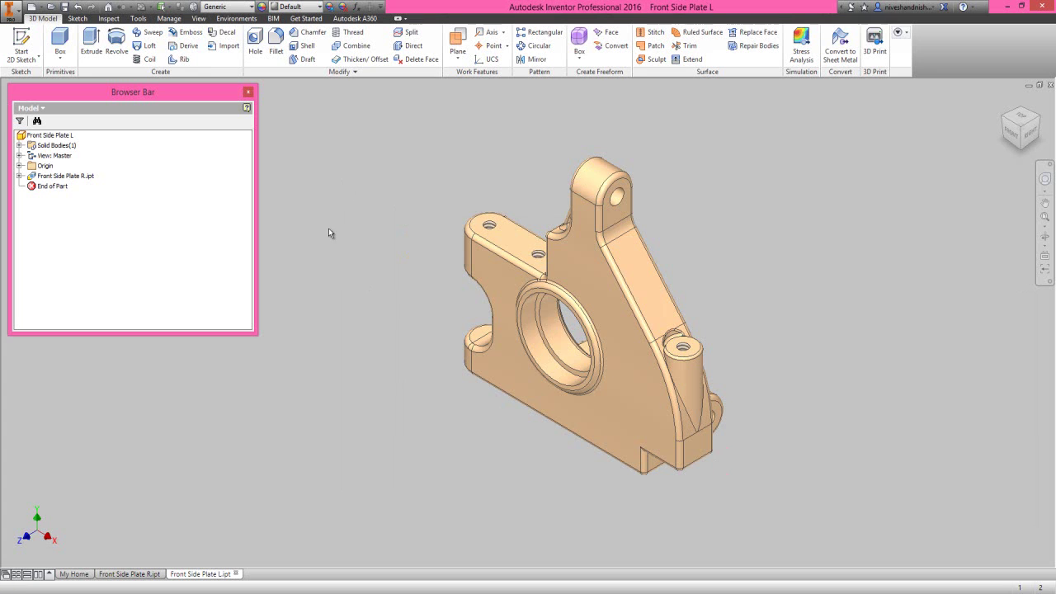
# Switch the display to Clean Screen to present only the mirrored Front Side Plate L.
pyautogui.click(198, 18)
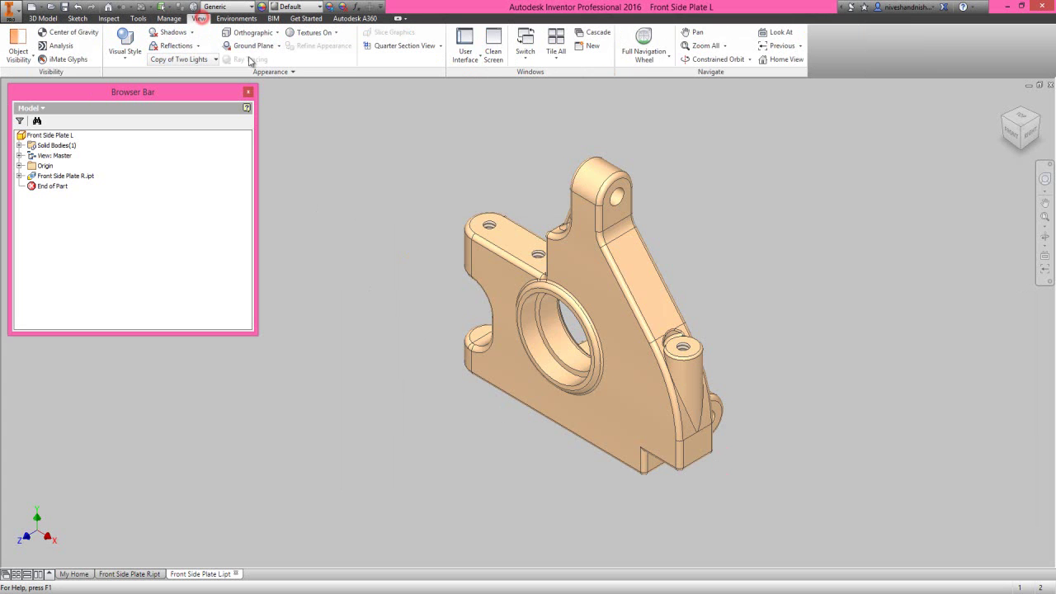
pyautogui.click(493, 52)
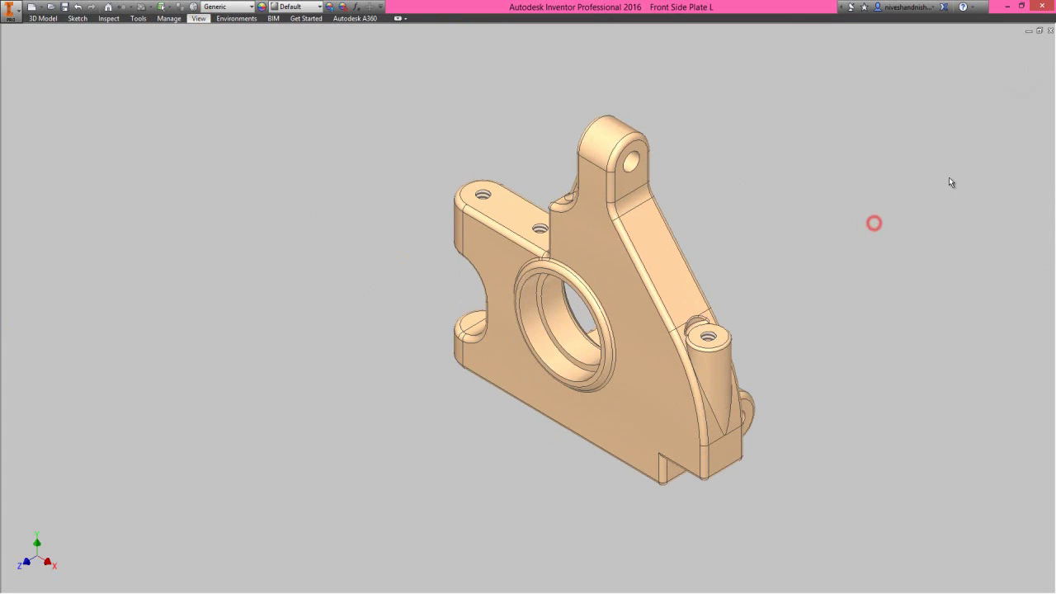
pyautogui.click(1046, 147)
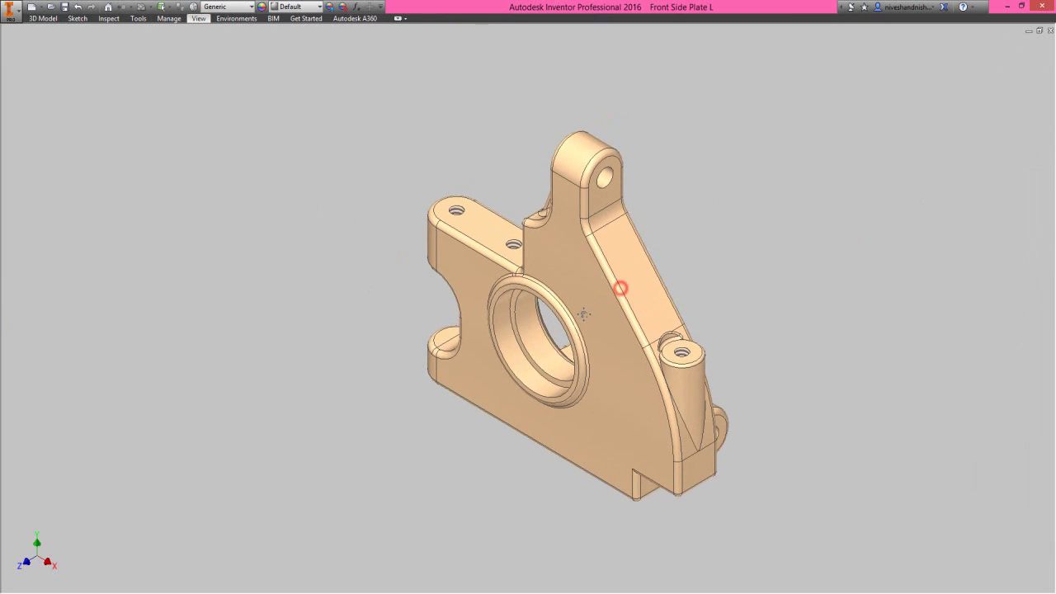